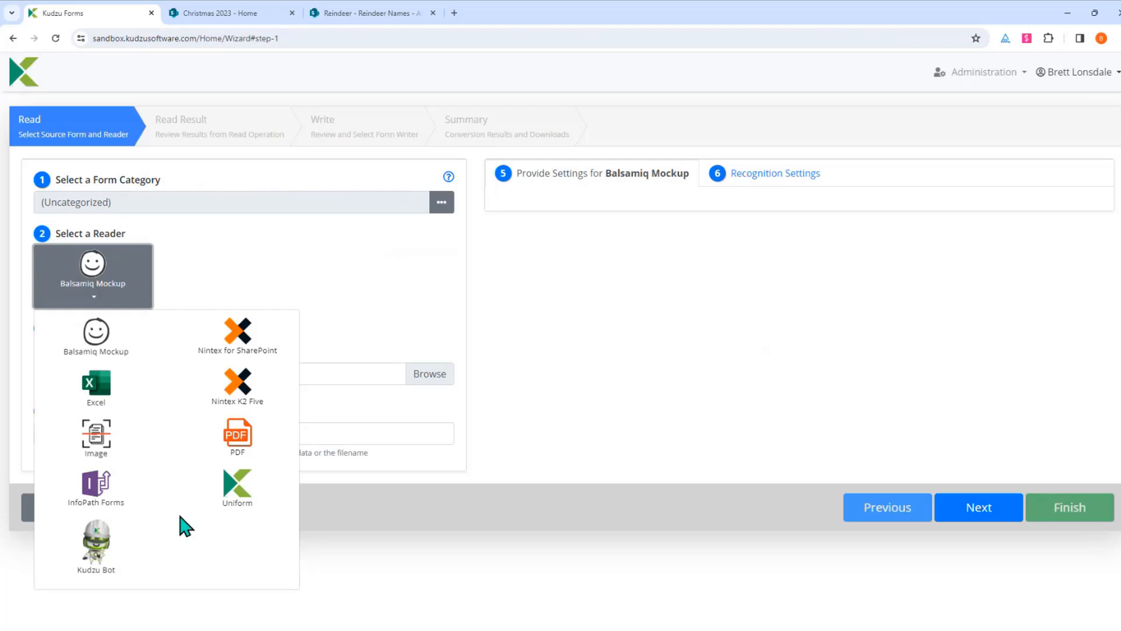
Set InfoPath Forms as the reader, keep Upload It as the source, and browse for a form file
{"action": "left_click", "coordinate": [96, 513]}
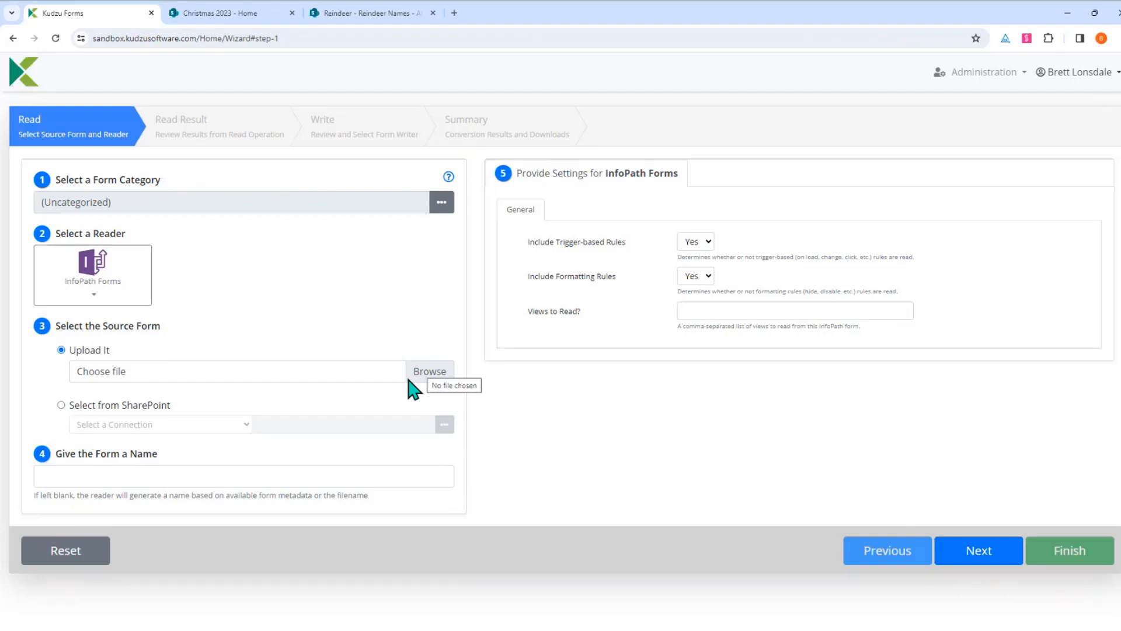
{"action": "left_click", "coordinate": [138, 408]}
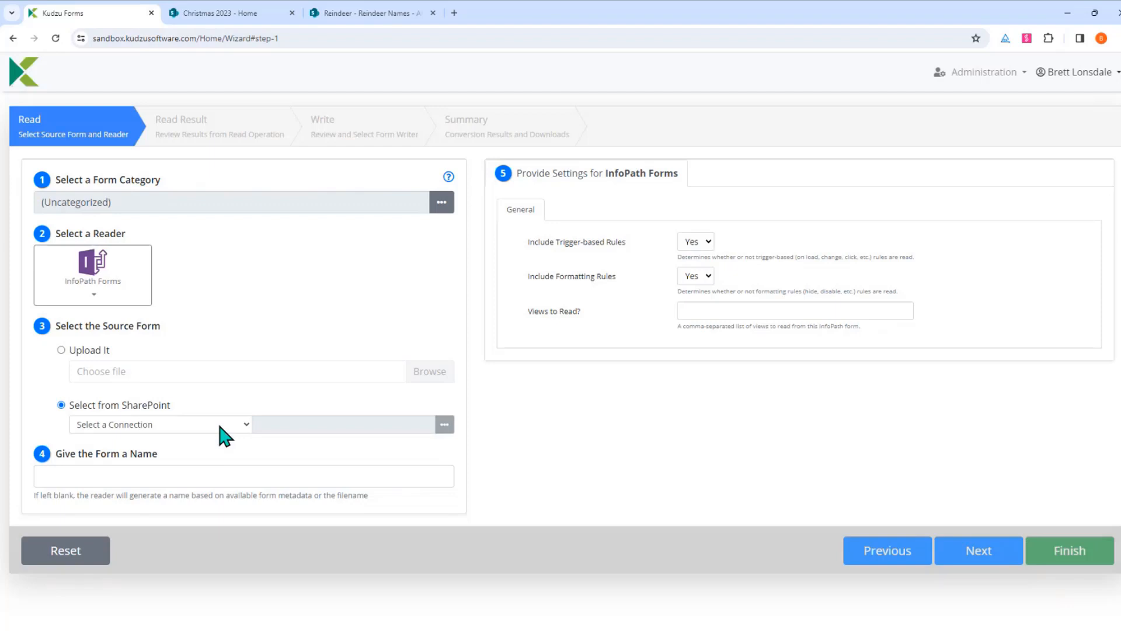
{"action": "left_click", "coordinate": [90, 351]}
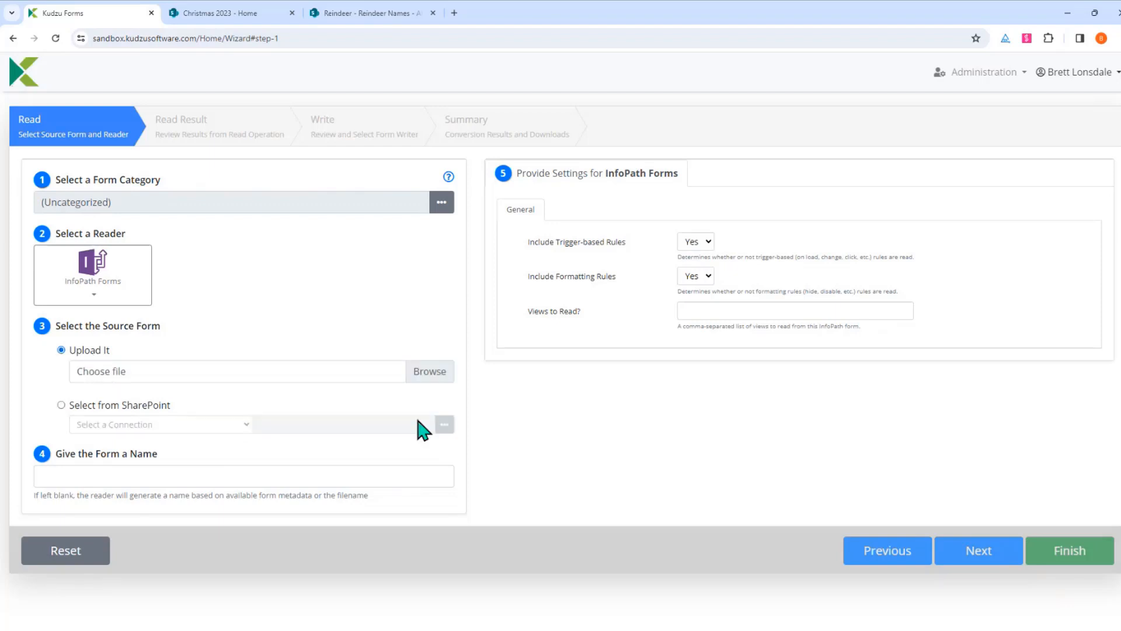
{"action": "left_click", "coordinate": [426, 374]}
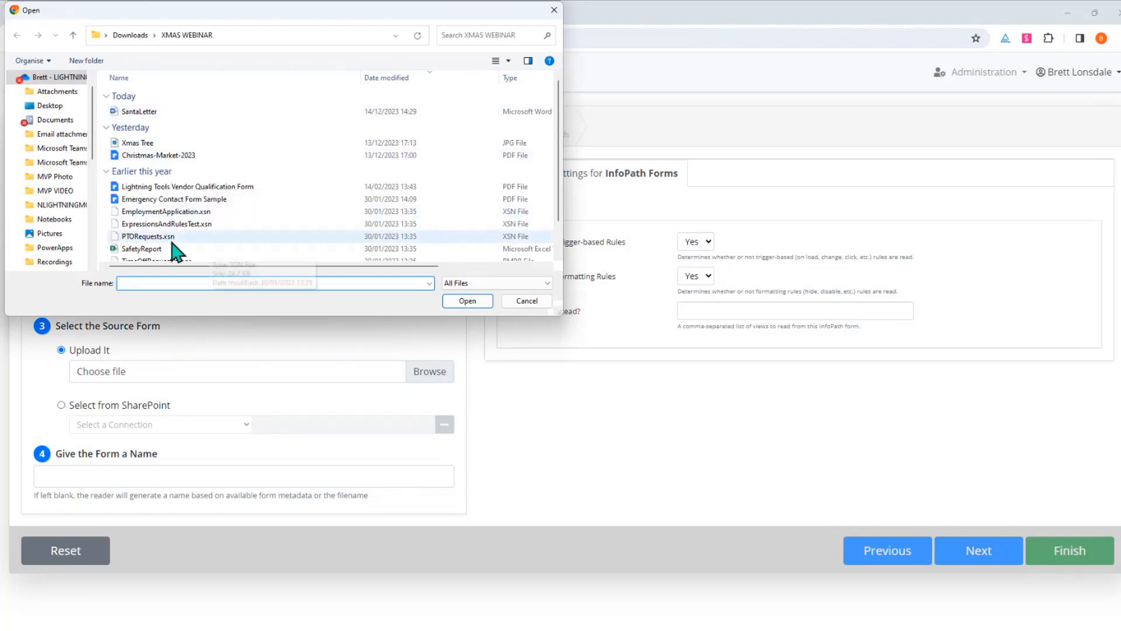
Choose EmploymentApplication.xsn from the XMAS WEBINAR folder as the file to upload
{"action": "scroll", "coordinate": [202, 232], "scroll_direction": "down", "scroll_amount": 1}
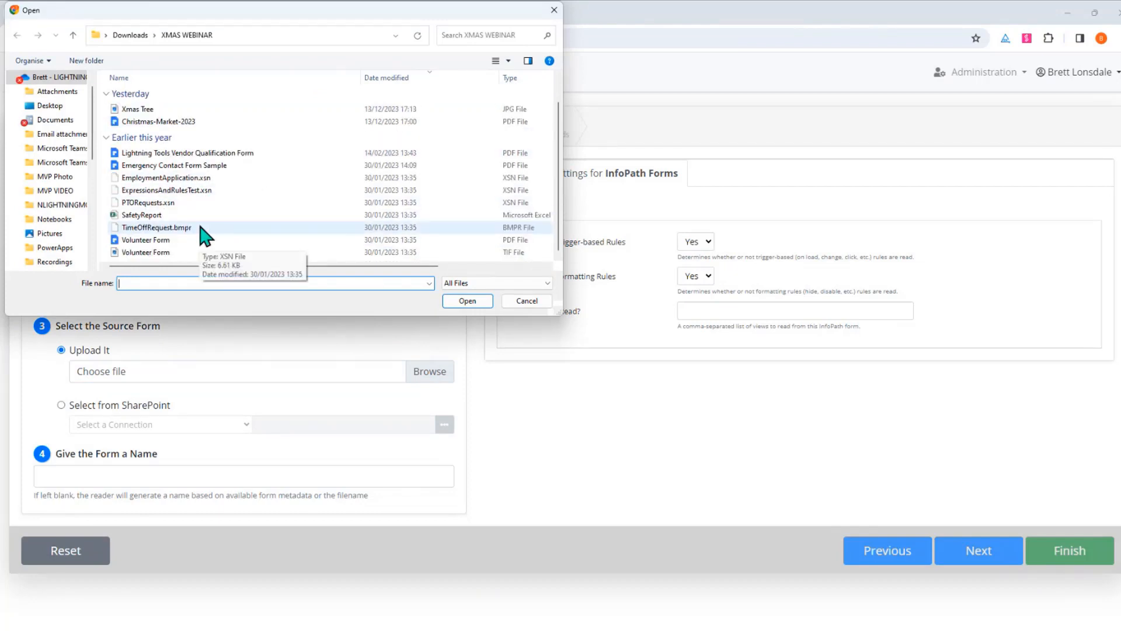
{"action": "left_click", "coordinate": [174, 179]}
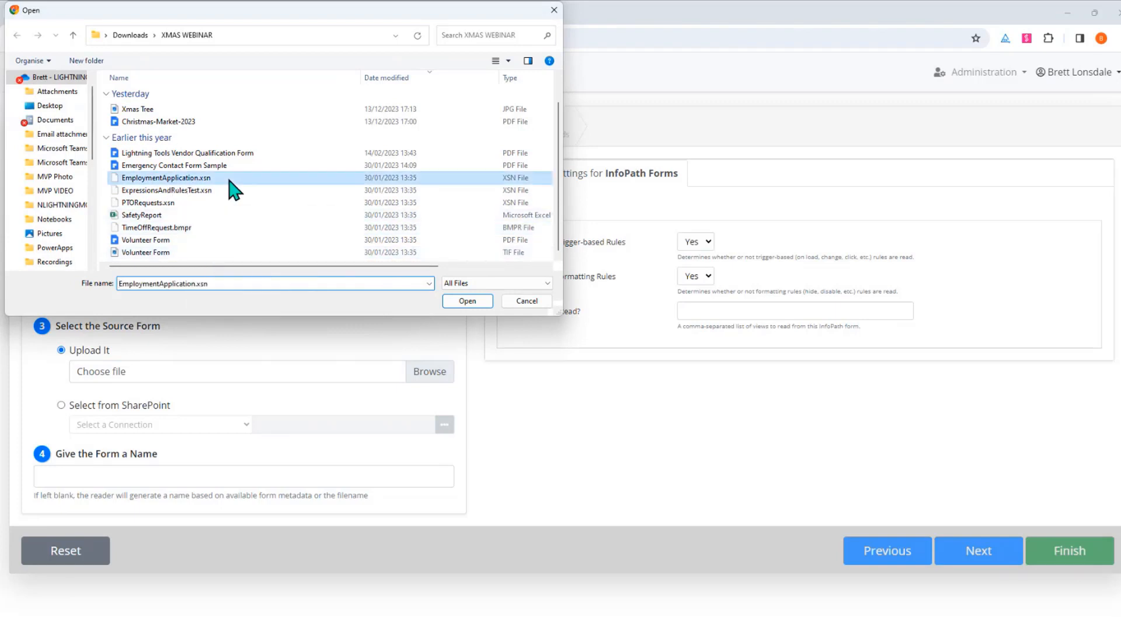
{"action": "left_click", "coordinate": [467, 301]}
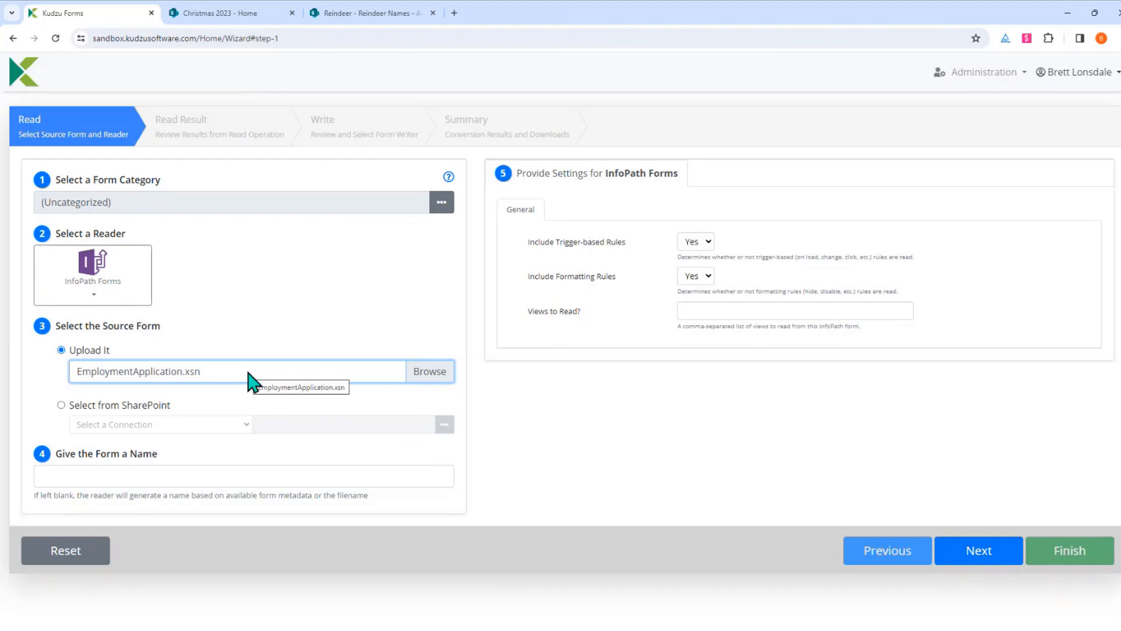
Read EmploymentApplication over its existing copy and review the results: 42 fields, 1 view, Easy complexity
{"action": "left_click", "coordinate": [951, 564]}
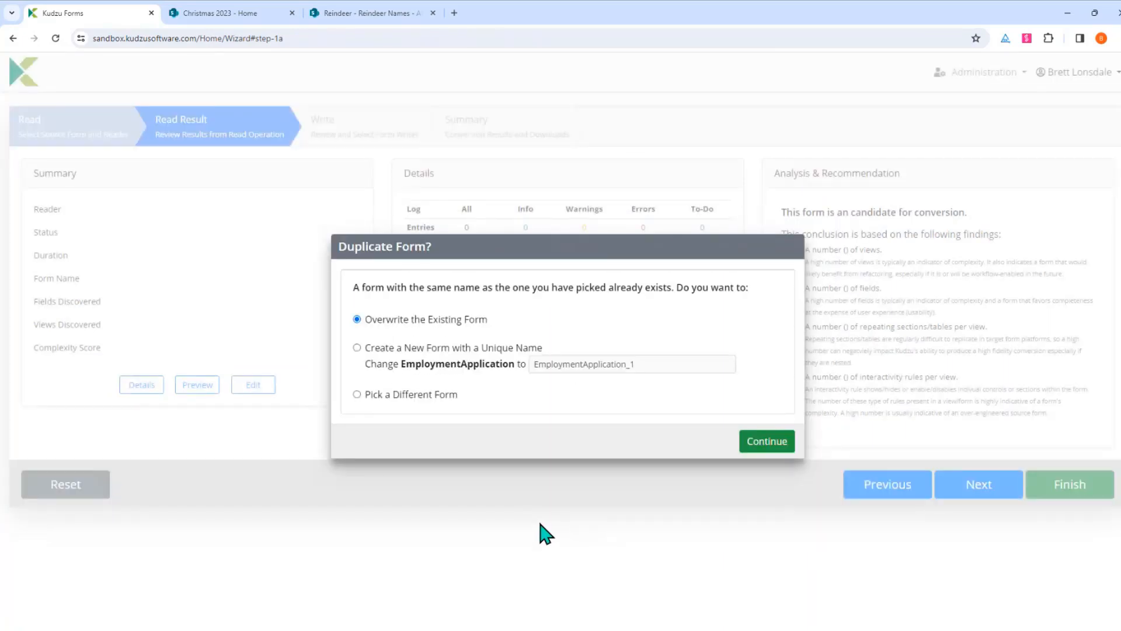
{"action": "left_click", "coordinate": [769, 442]}
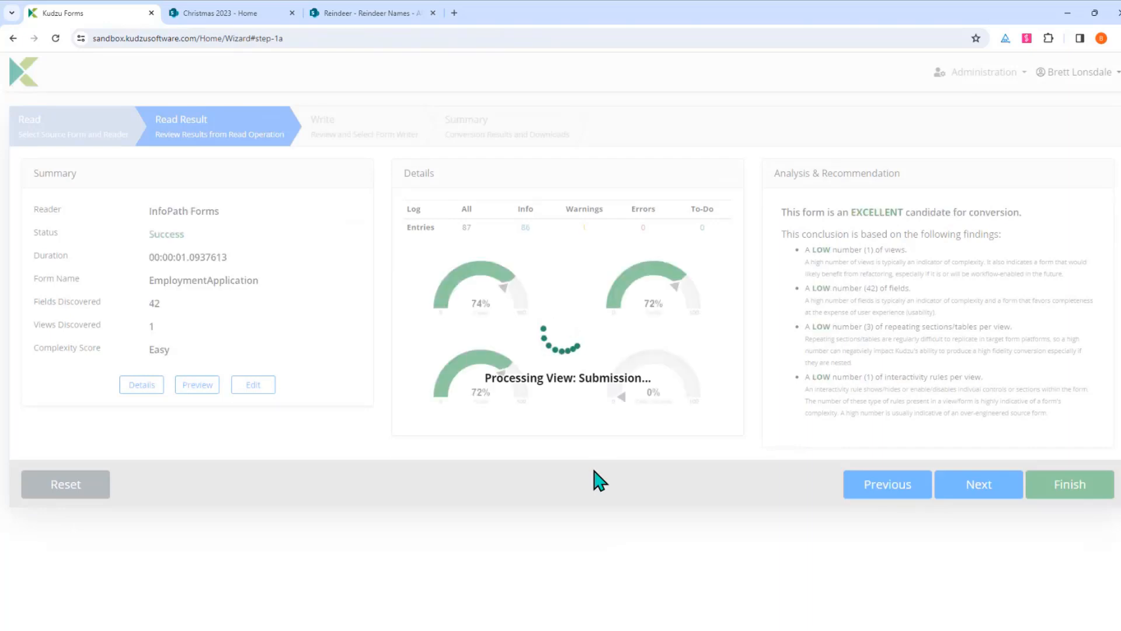
{"action": "mouse_move", "coordinate": [482, 302]}
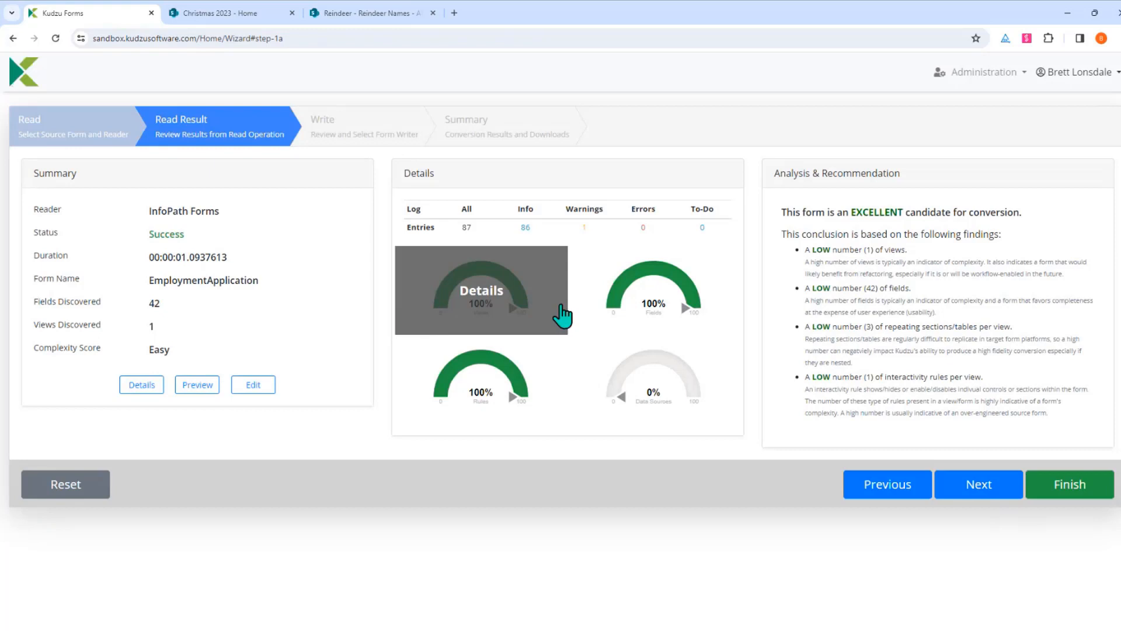
{"action": "mouse_move", "coordinate": [694, 313]}
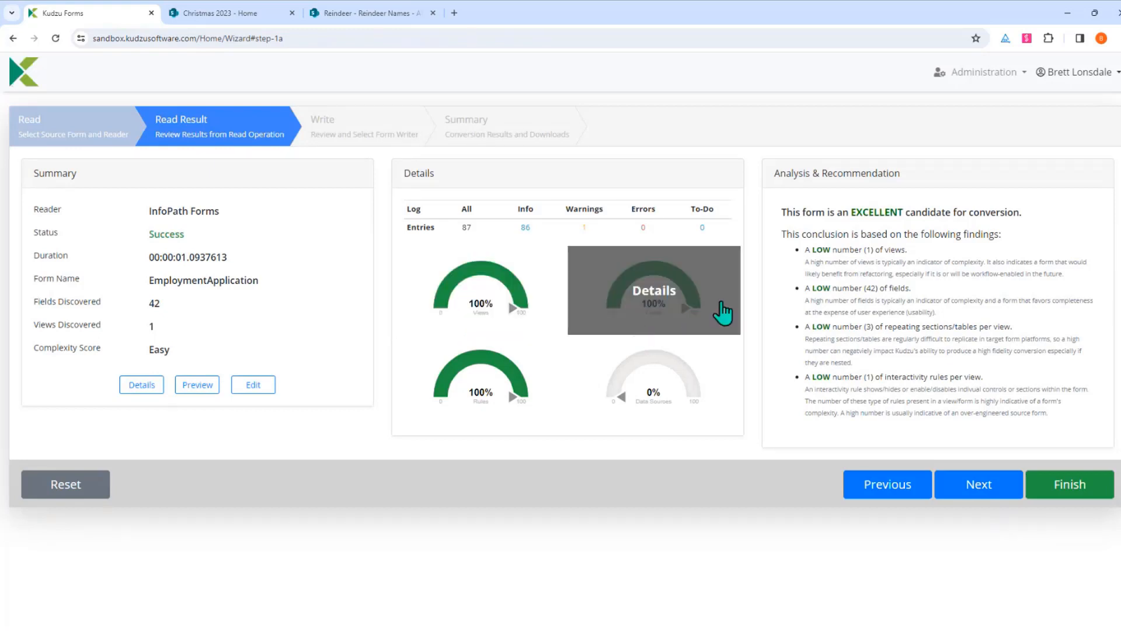
{"action": "mouse_move", "coordinate": [452, 403]}
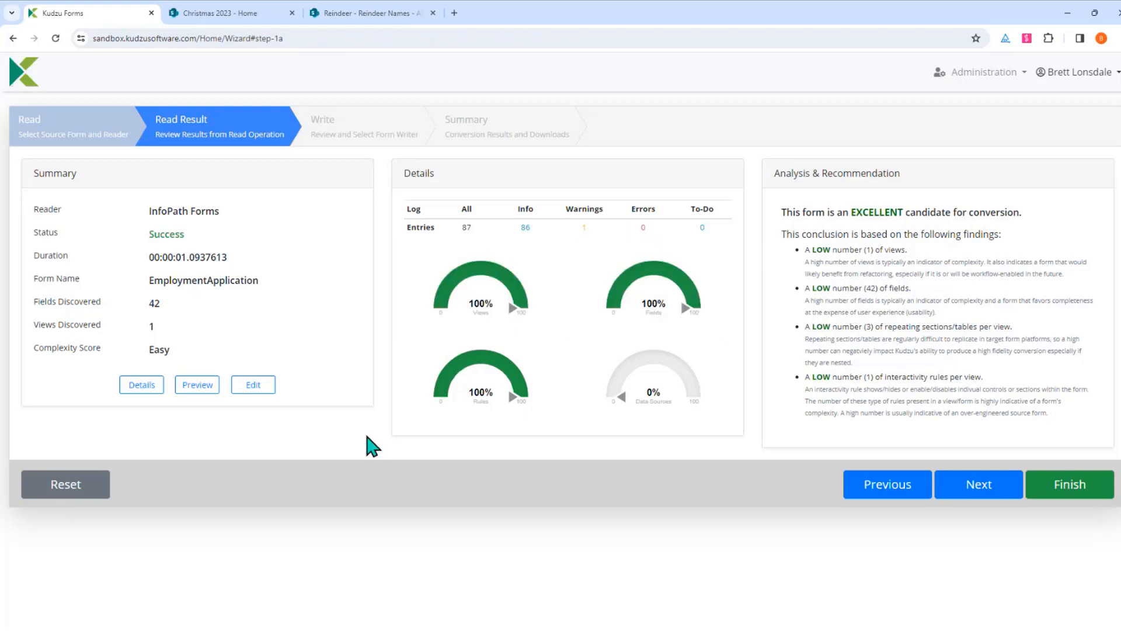
{"action": "left_click", "coordinate": [186, 392]}
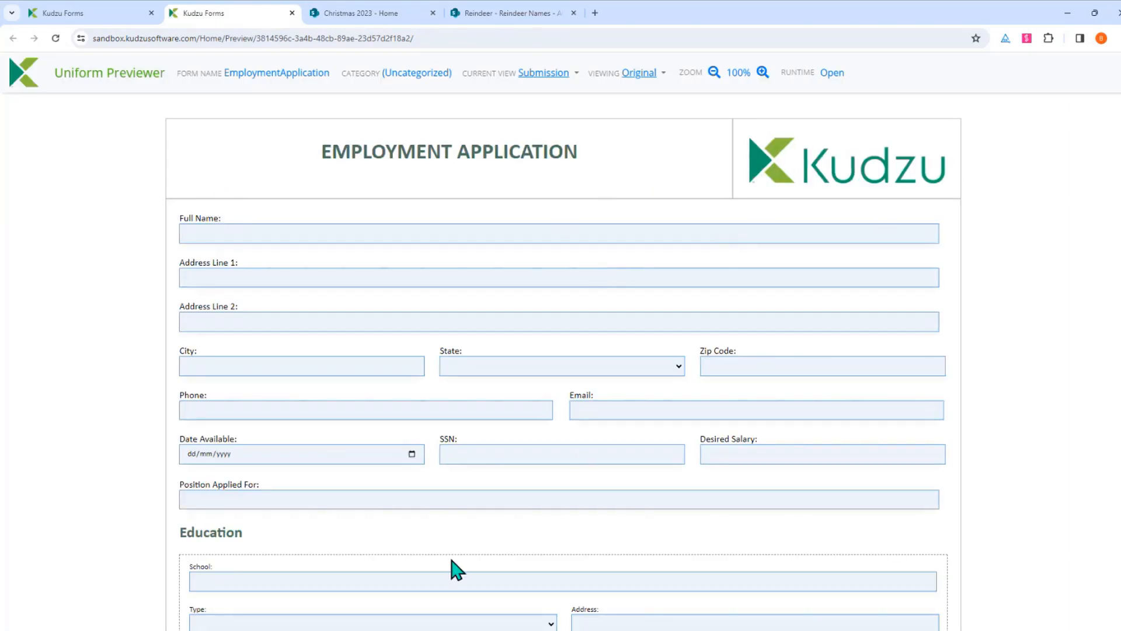
Scroll through the Employment Application form preview, then close it
{"action": "scroll", "coordinate": [479, 304], "scroll_direction": "down", "scroll_amount": 1}
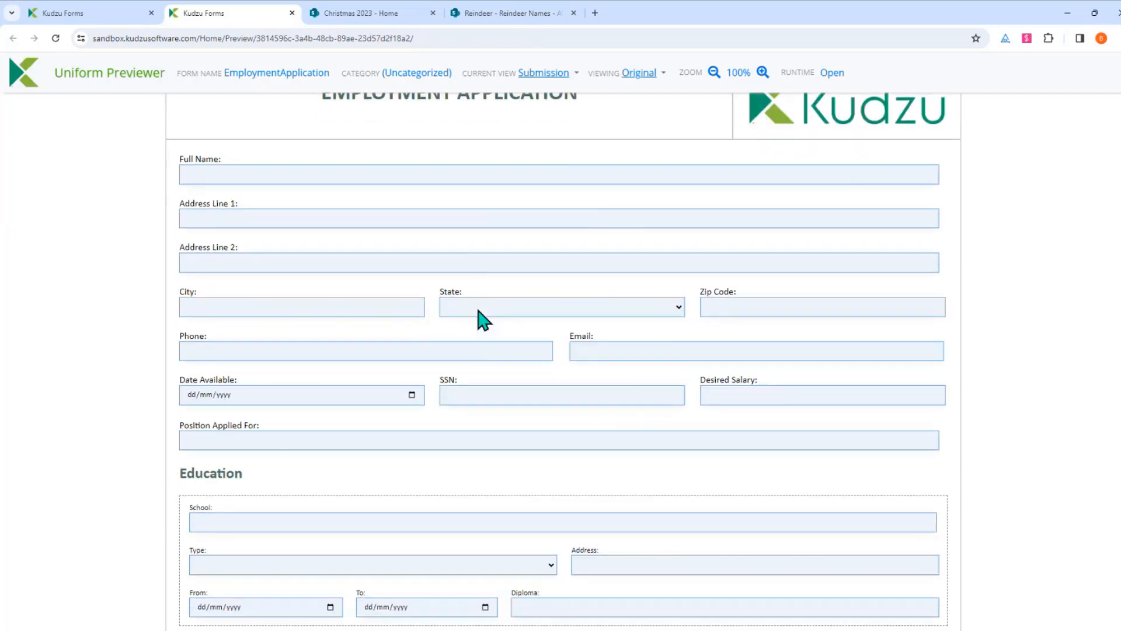
{"action": "scroll", "coordinate": [483, 156], "scroll_direction": "down", "scroll_amount": 1}
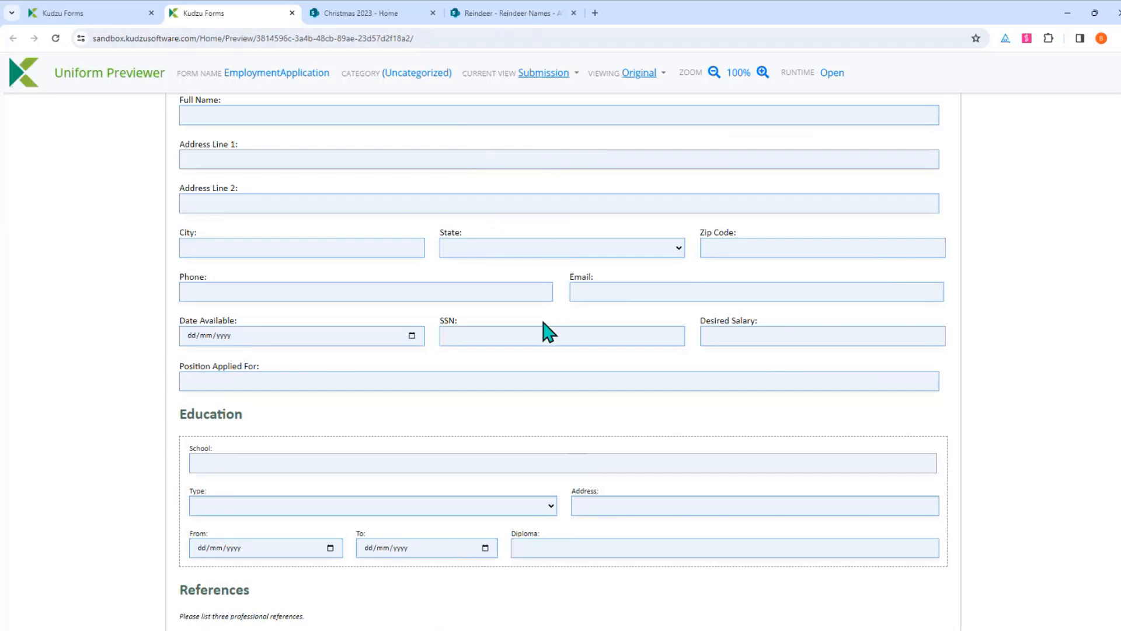
{"action": "scroll", "coordinate": [549, 339], "scroll_direction": "down", "scroll_amount": 3}
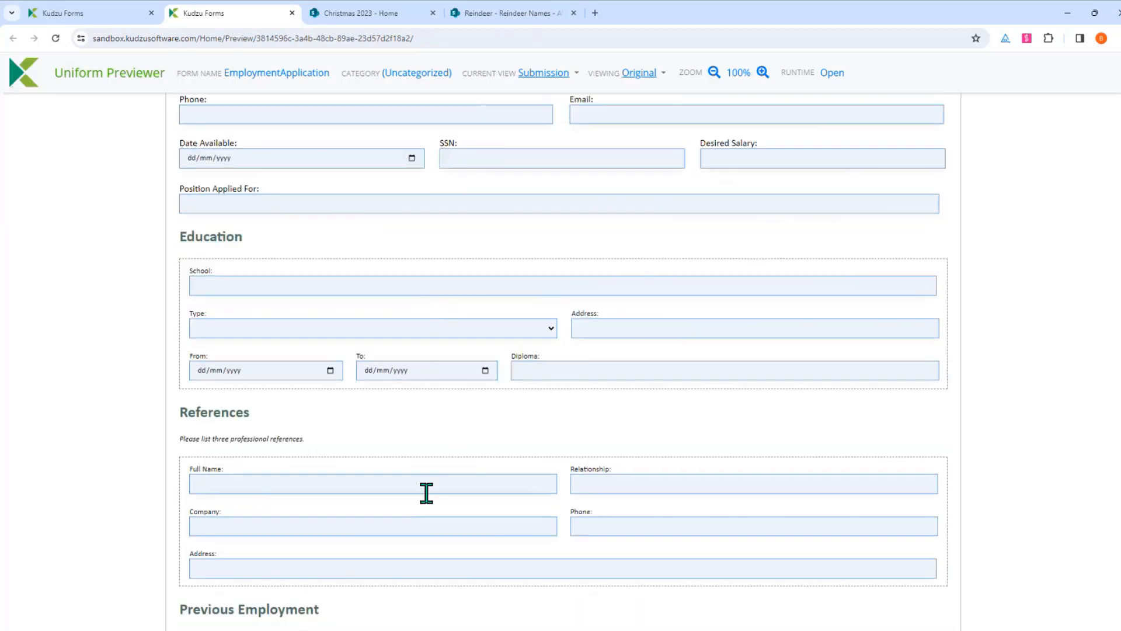
{"action": "scroll", "coordinate": [448, 553], "scroll_direction": "down", "scroll_amount": 3}
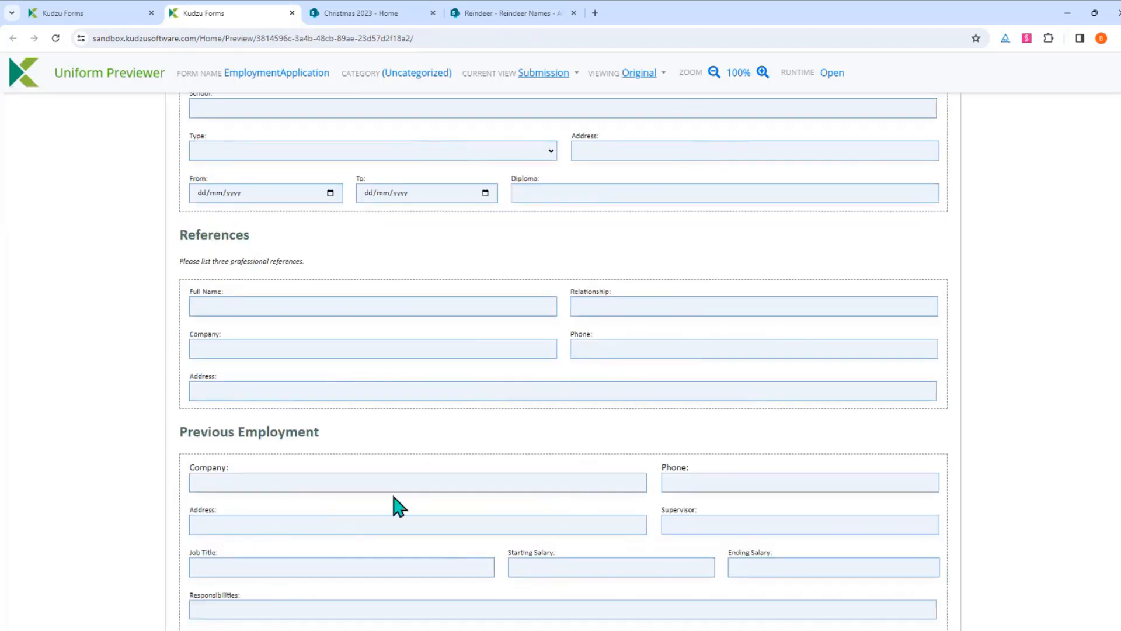
{"action": "scroll", "coordinate": [400, 506], "scroll_direction": "up", "scroll_amount": 8}
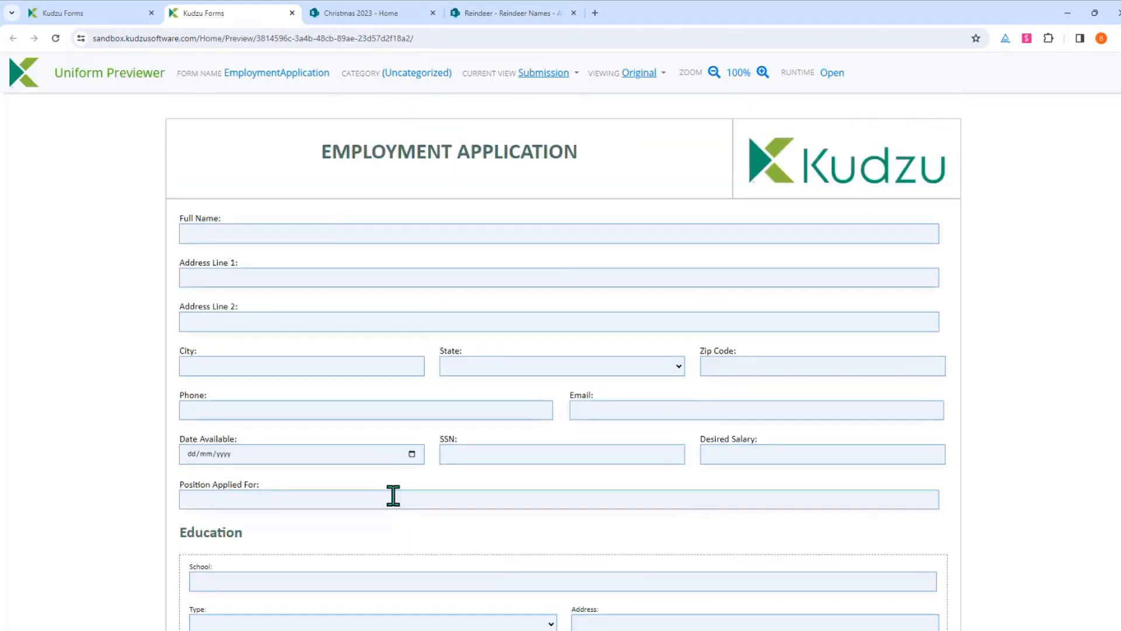
{"action": "left_click", "coordinate": [292, 13]}
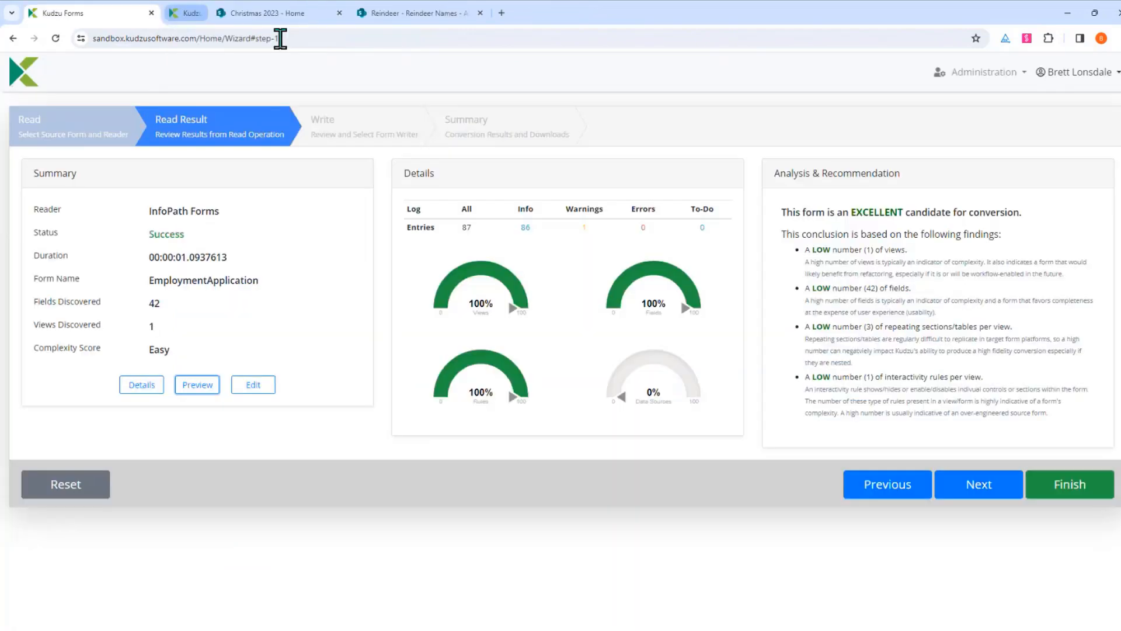
Pick Lightning Forms as the writer, then go back to the Kudzu Forms home page
{"action": "left_click", "coordinate": [979, 489]}
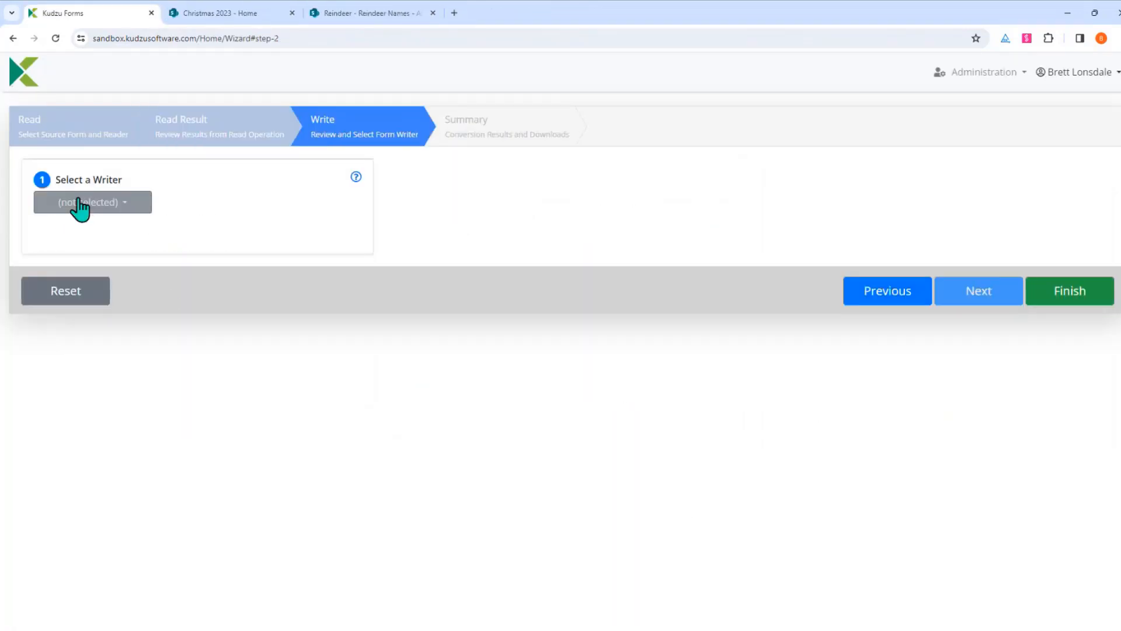
{"action": "left_click", "coordinate": [80, 204]}
{"action": "left_click", "coordinate": [97, 257]}
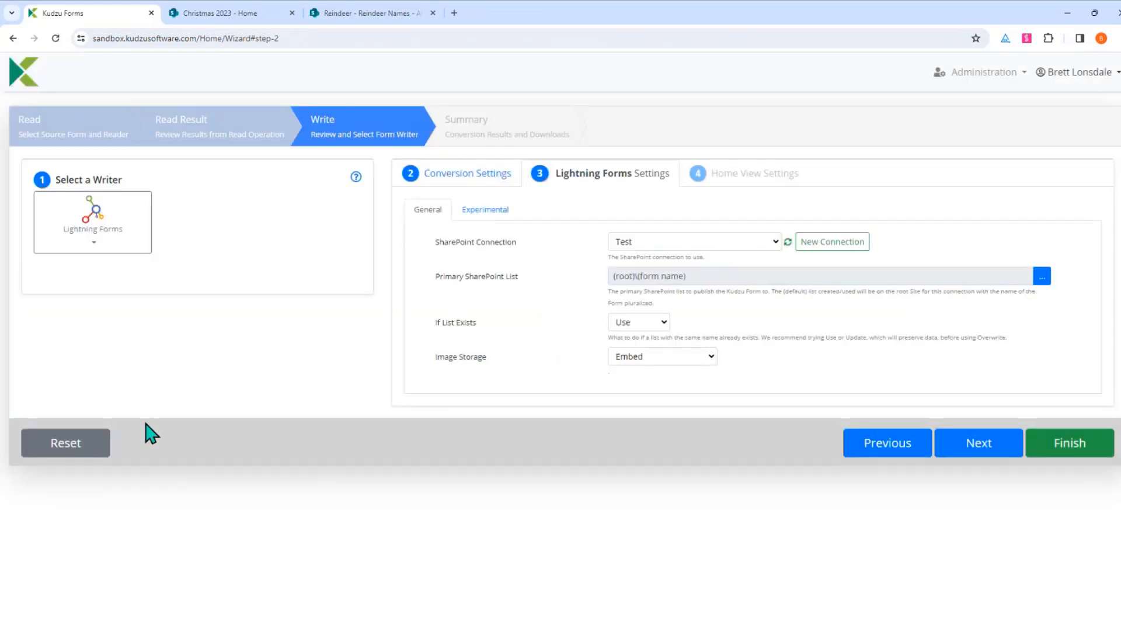
{"action": "left_click", "coordinate": [24, 84]}
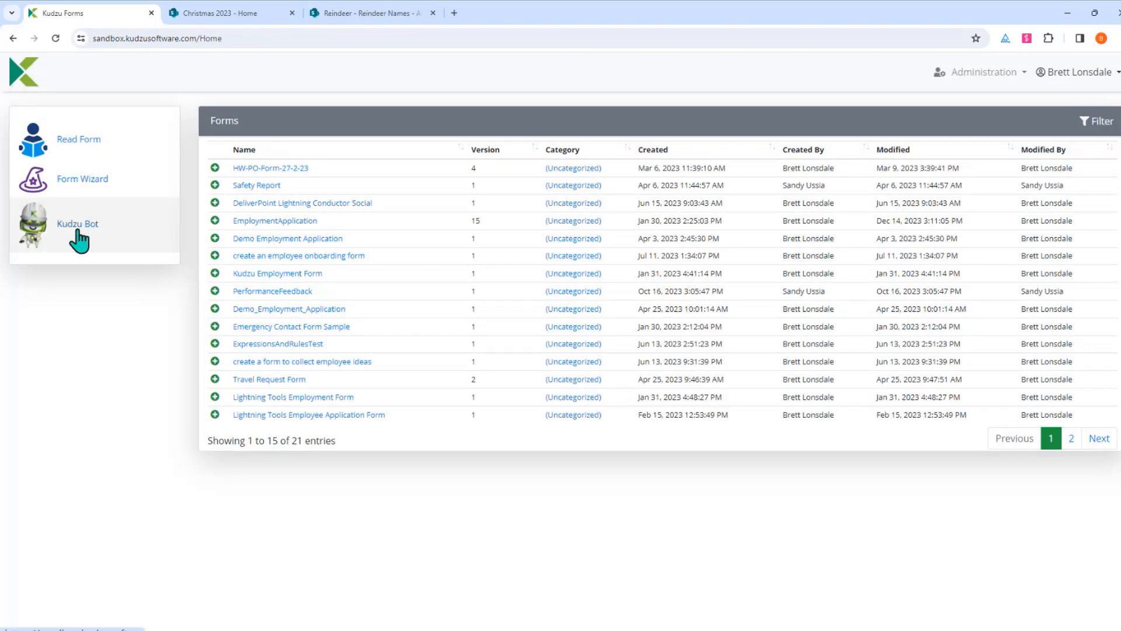
Ask Kudzu Bot to create a Christmas Tree order form with a delivery address section
{"action": "left_click", "coordinate": [78, 239]}
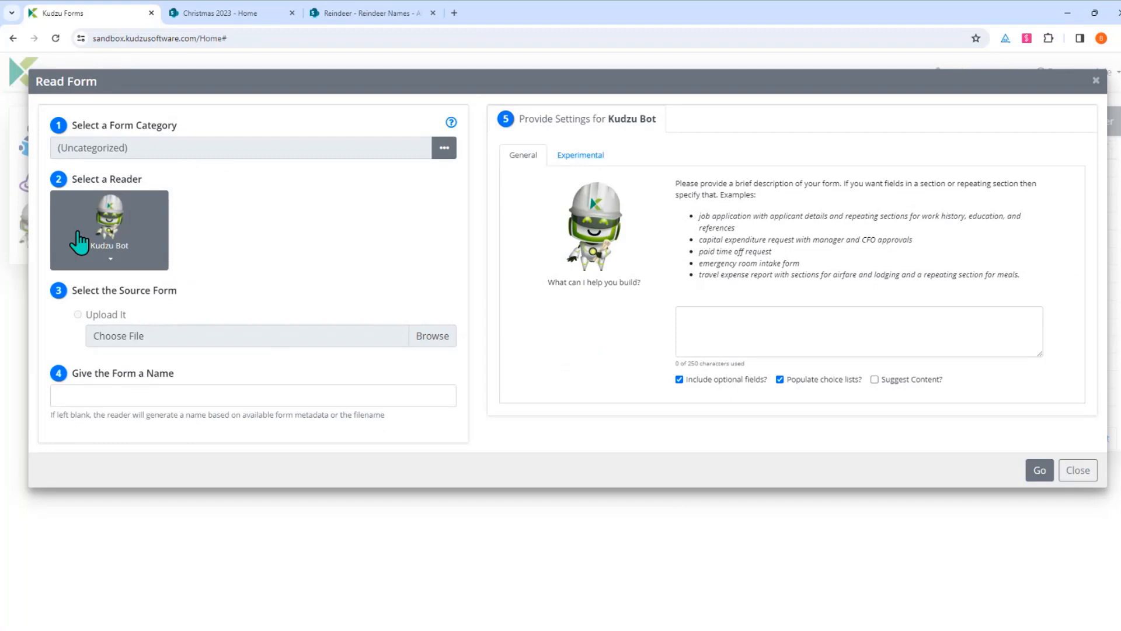
{"action": "left_click", "coordinate": [848, 330]}
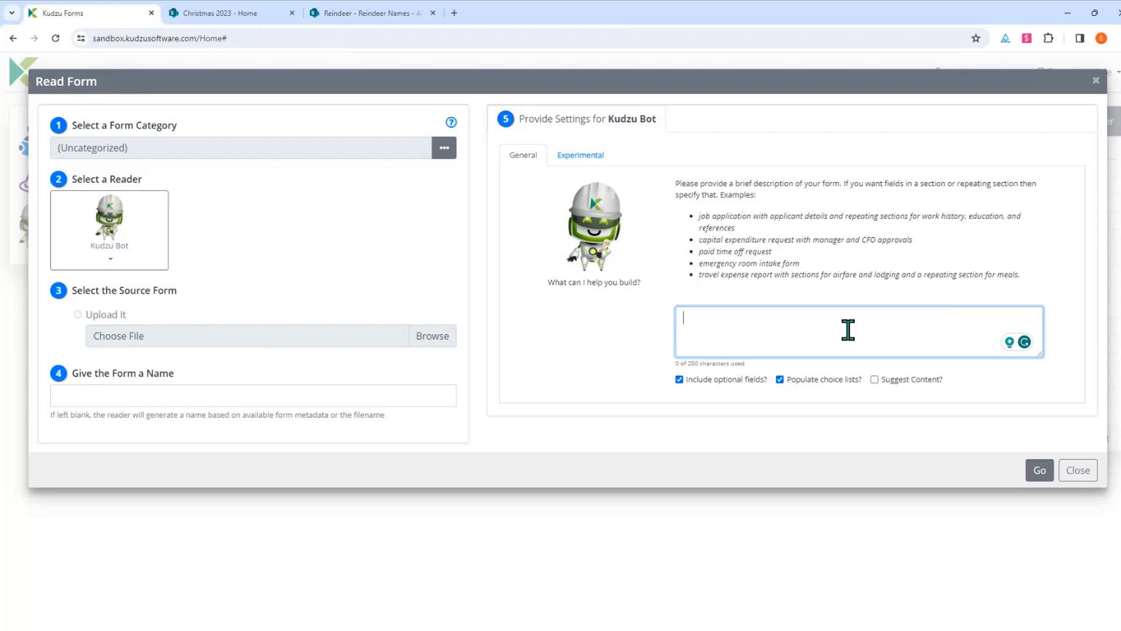
{"action": "type", "text": "Please create a"}
{"action": "key", "text": "BackSpace"}
{"action": "key", "text": "BackSpace"}
{"action": "type", "text": "me a Christmas"}
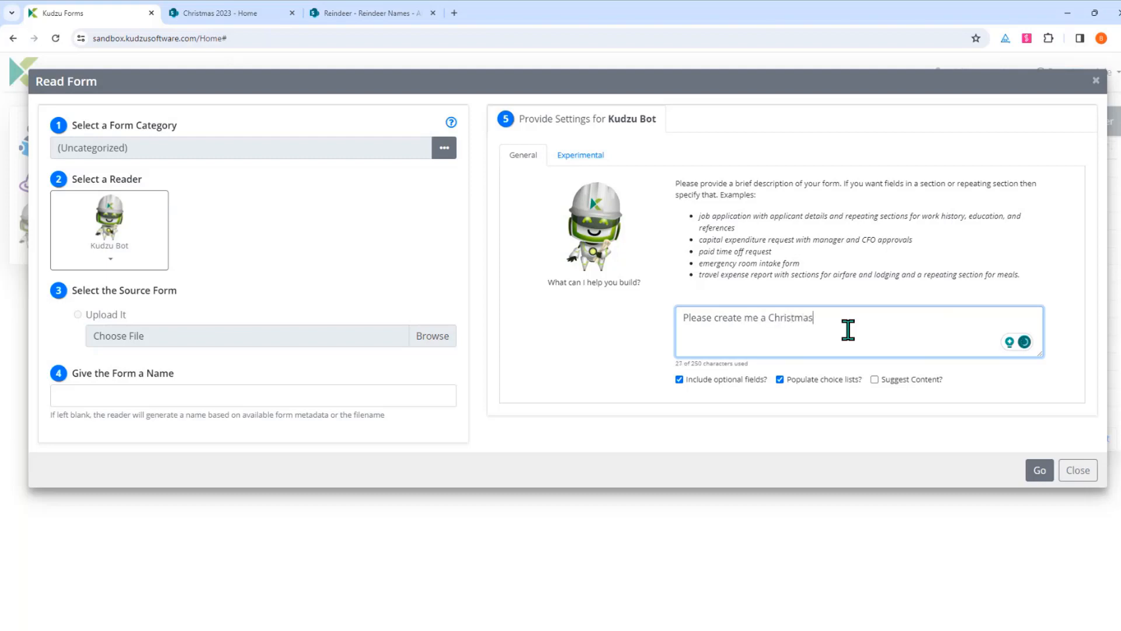
{"action": "type", "text": " Tree order form. Include a "}
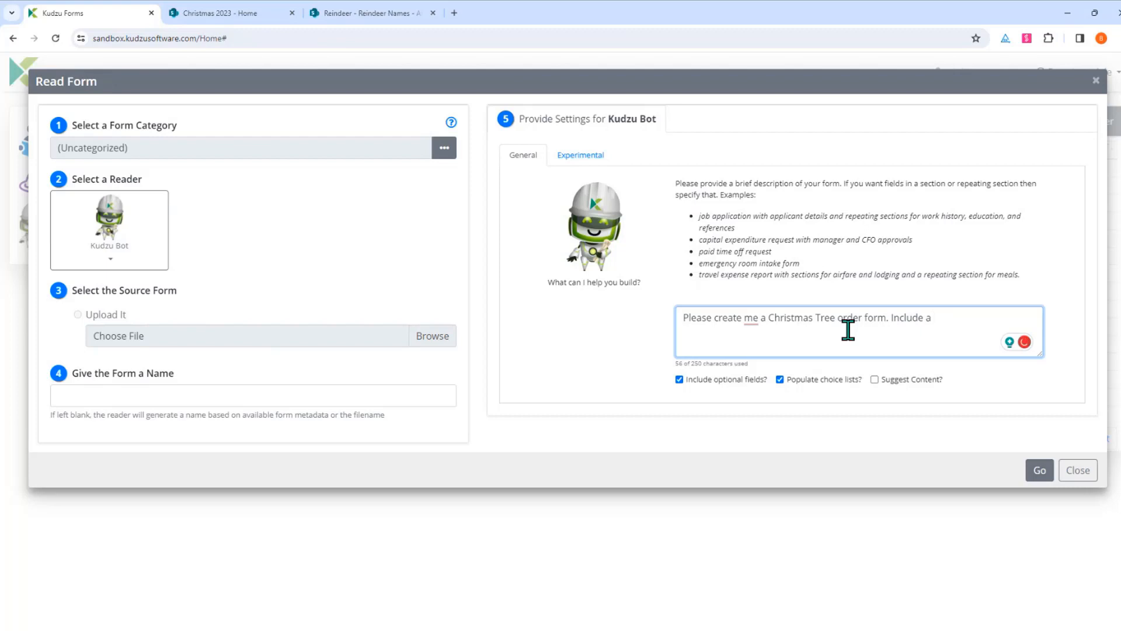
{"action": "type", "text": "delivery address section."}
{"action": "left_click", "coordinate": [1047, 475]}
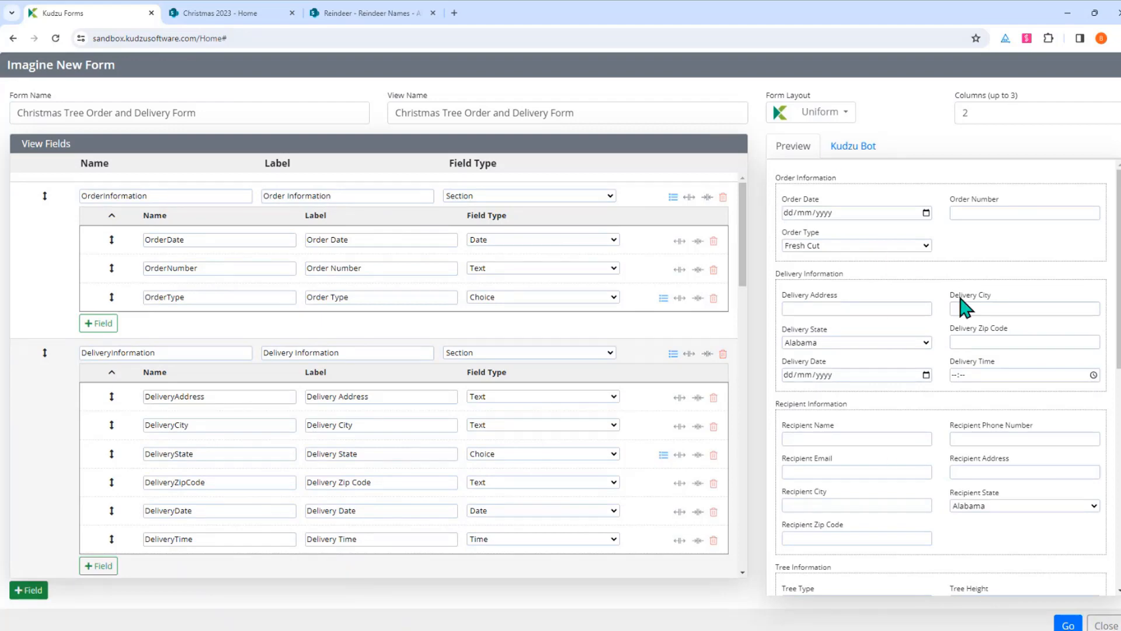
Scroll the generated fields and preview, and inspect the Order Type choices
{"action": "scroll", "coordinate": [813, 493], "scroll_direction": "down", "scroll_amount": 5}
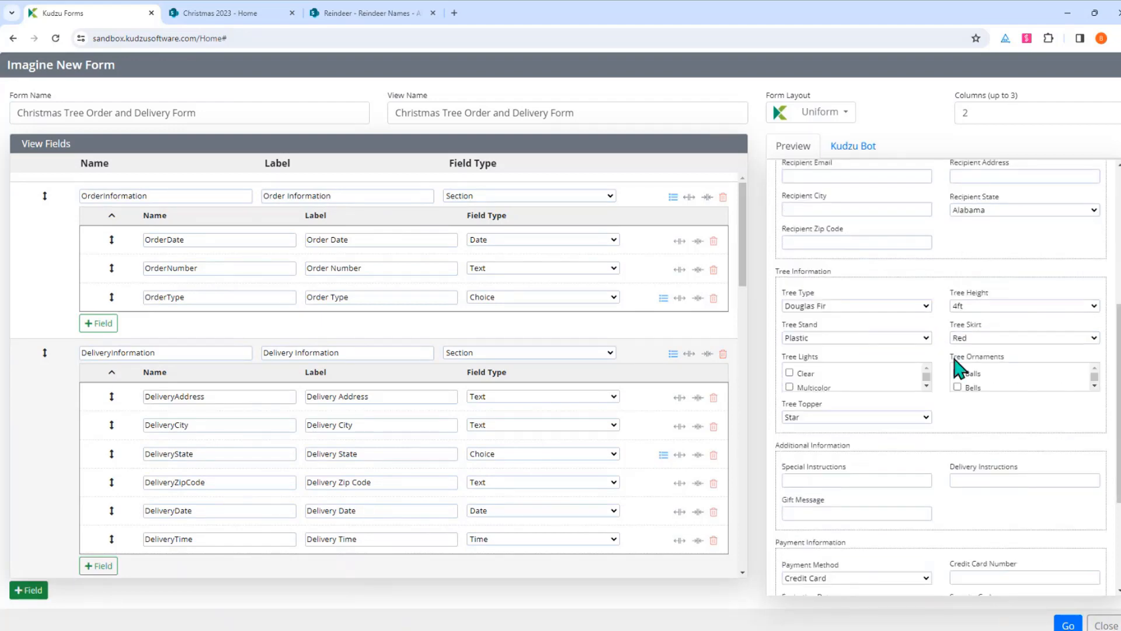
{"action": "scroll", "coordinate": [955, 367], "scroll_direction": "down", "scroll_amount": 2}
{"action": "scroll", "coordinate": [928, 489], "scroll_direction": "up", "scroll_amount": 7}
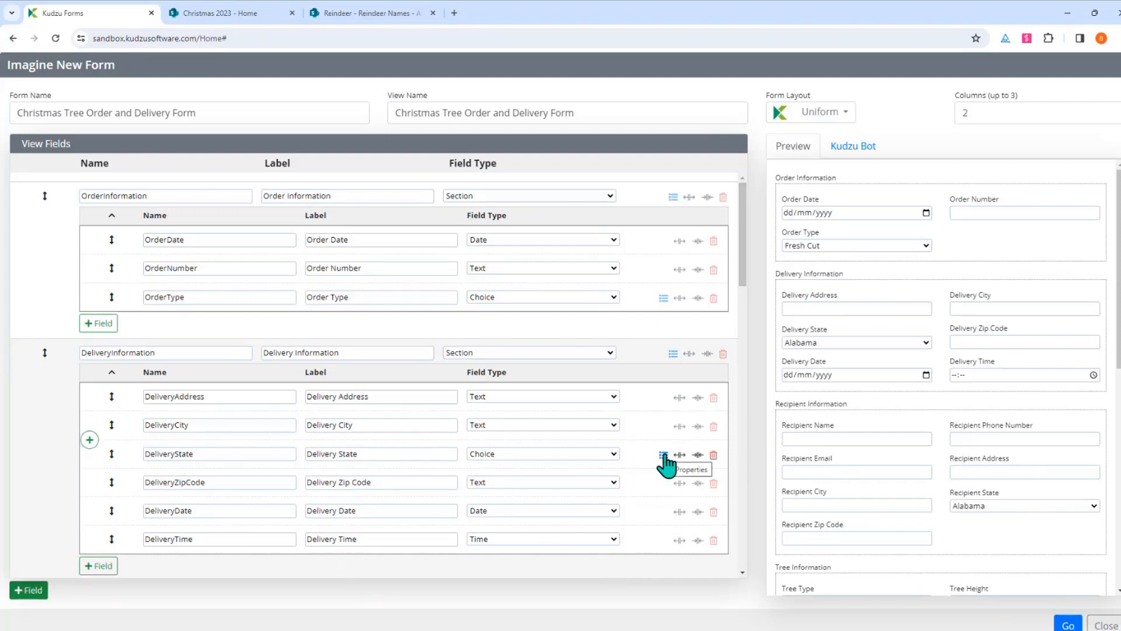
{"action": "scroll", "coordinate": [665, 463], "scroll_direction": "down", "scroll_amount": 4}
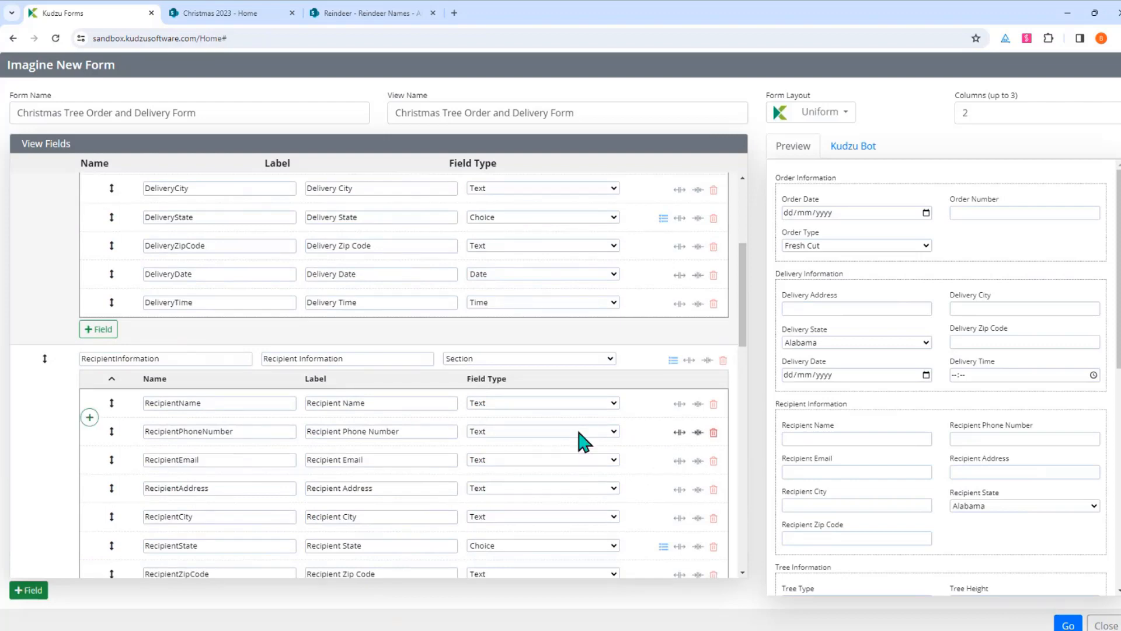
{"action": "scroll", "coordinate": [558, 433], "scroll_direction": "down", "scroll_amount": 6}
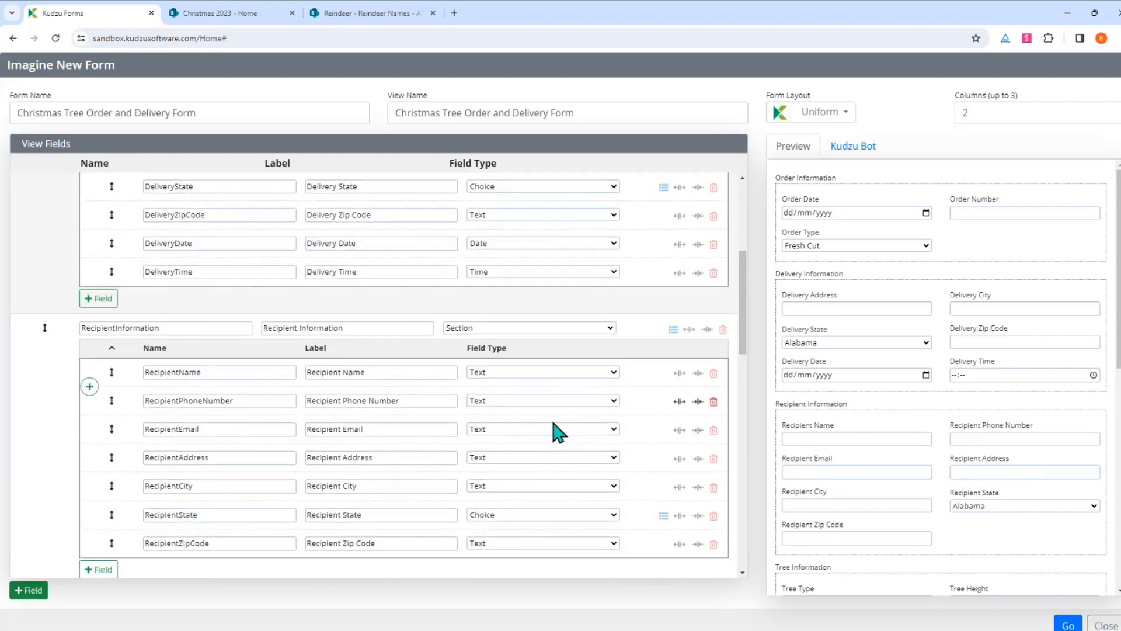
{"action": "scroll", "coordinate": [552, 431], "scroll_direction": "up", "scroll_amount": 8}
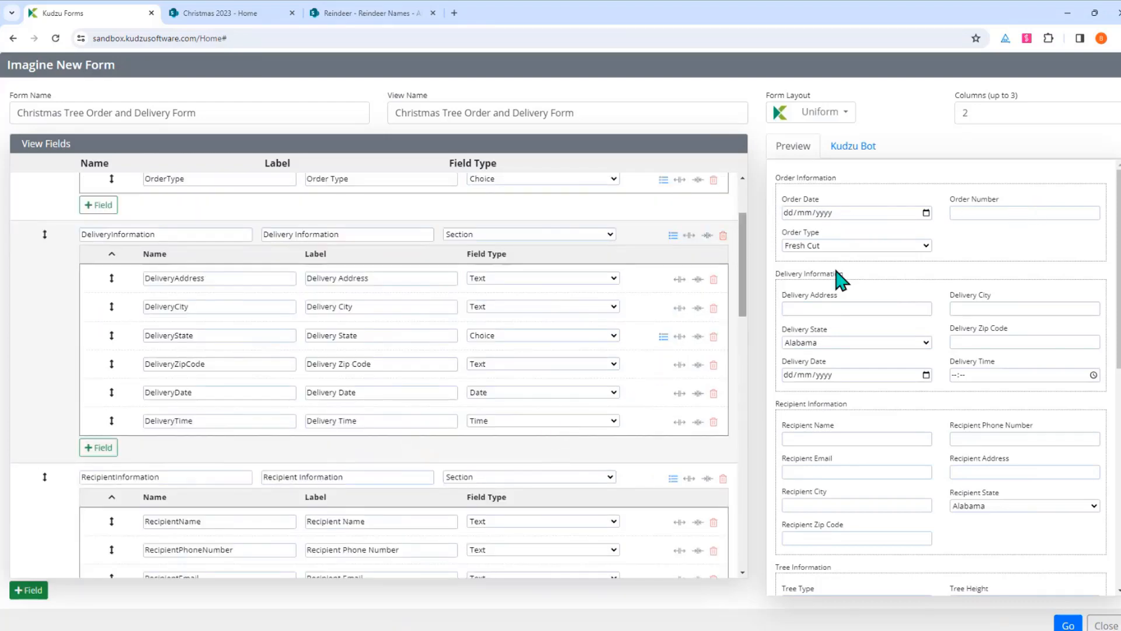
{"action": "left_click", "coordinate": [931, 246]}
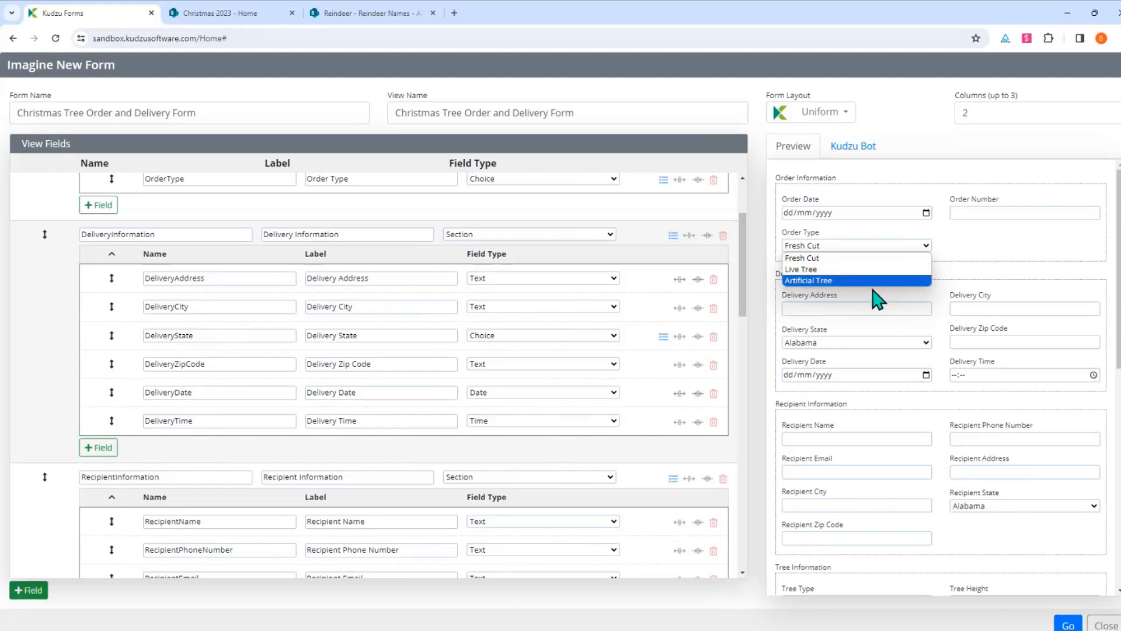
{"action": "left_click", "coordinate": [1072, 273]}
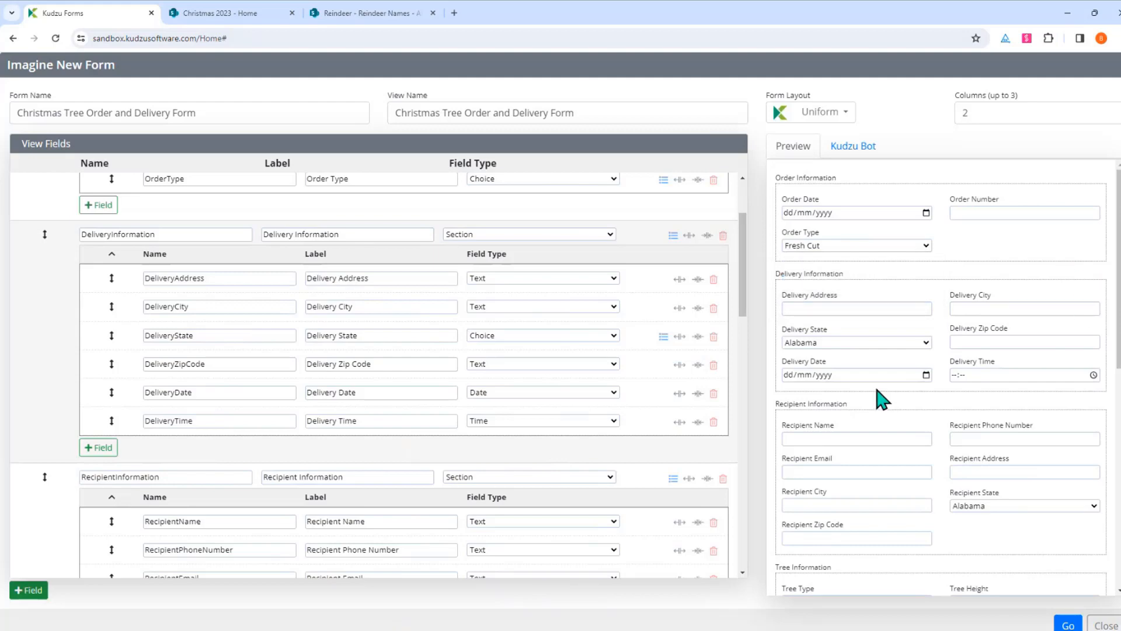
Inspect the Recipient State list and Tree Type choices, keeping Douglas Fir
{"action": "scroll", "coordinate": [874, 467], "scroll_direction": "down", "scroll_amount": 1}
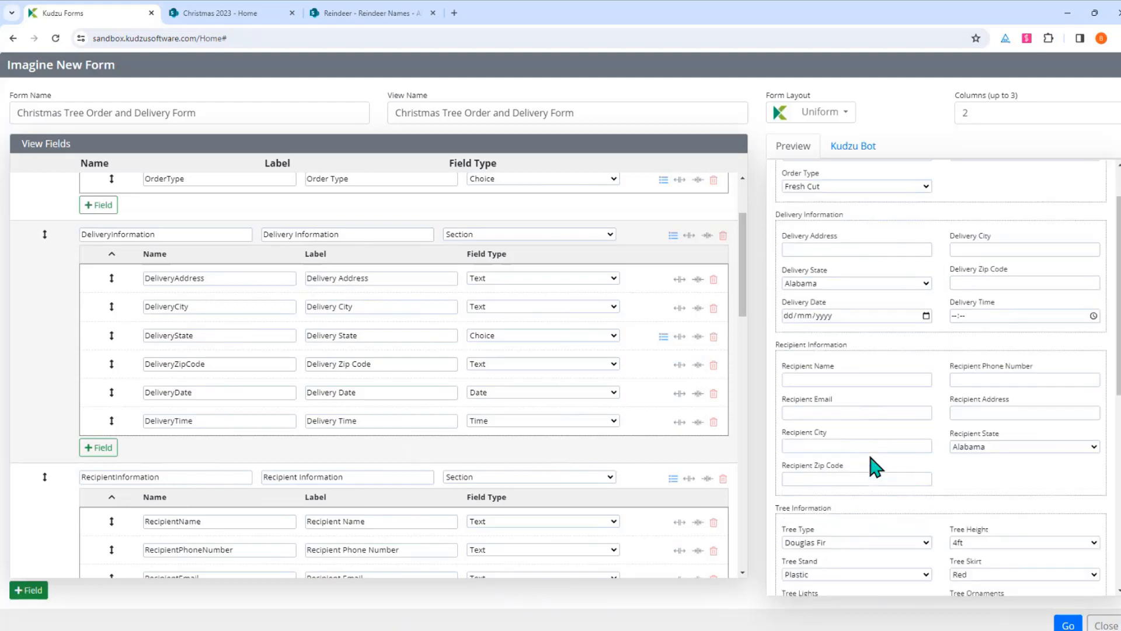
{"action": "left_click", "coordinate": [1026, 445]}
{"action": "scroll", "coordinate": [1018, 485], "scroll_direction": "down", "scroll_amount": 1}
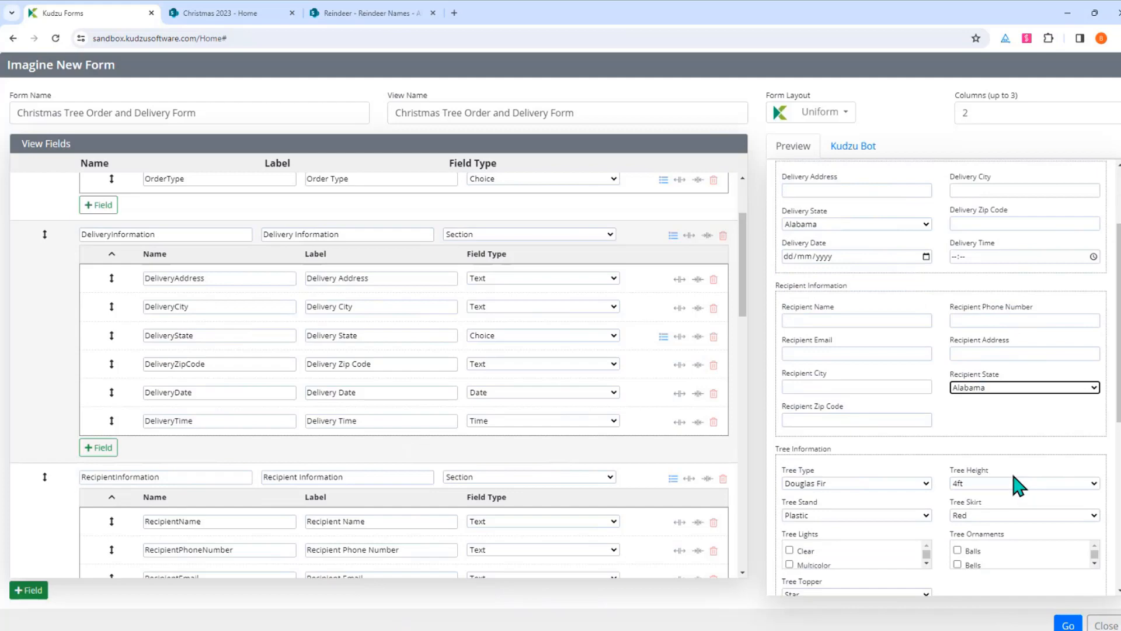
{"action": "left_click", "coordinate": [1034, 388]}
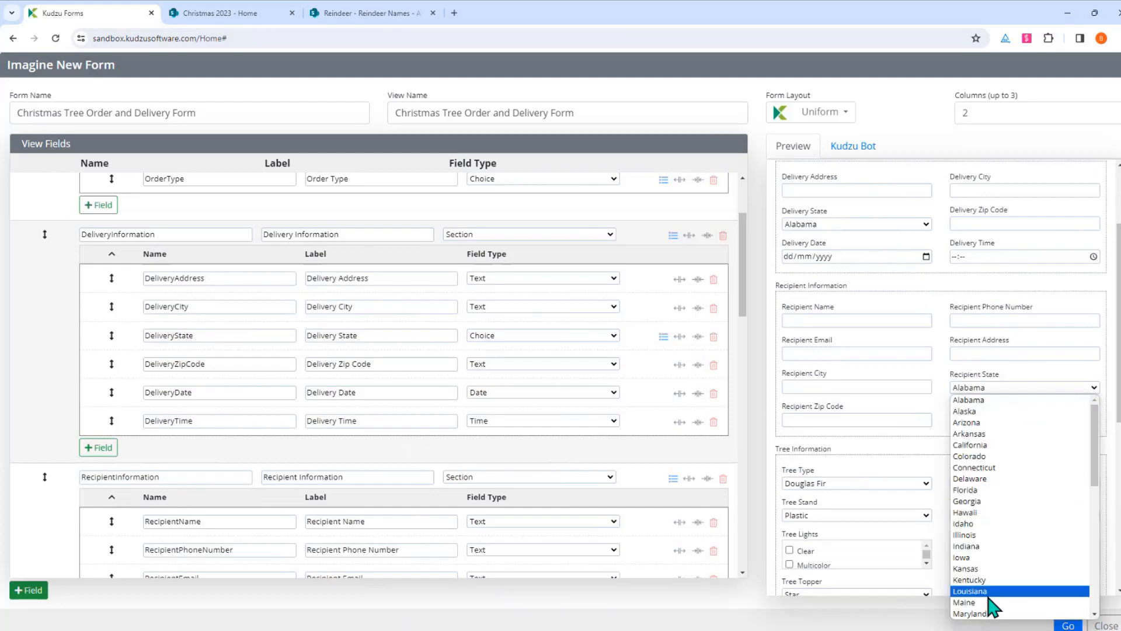
{"action": "left_click", "coordinate": [931, 386]}
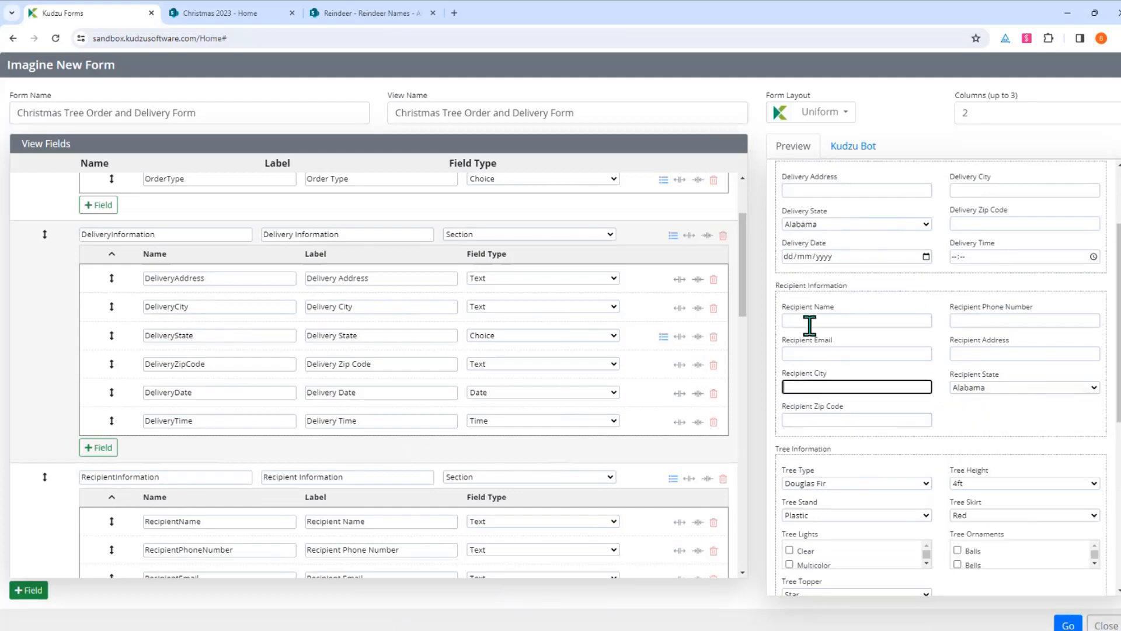
{"action": "scroll", "coordinate": [912, 473], "scroll_direction": "down", "scroll_amount": 2}
{"action": "left_click", "coordinate": [846, 365]}
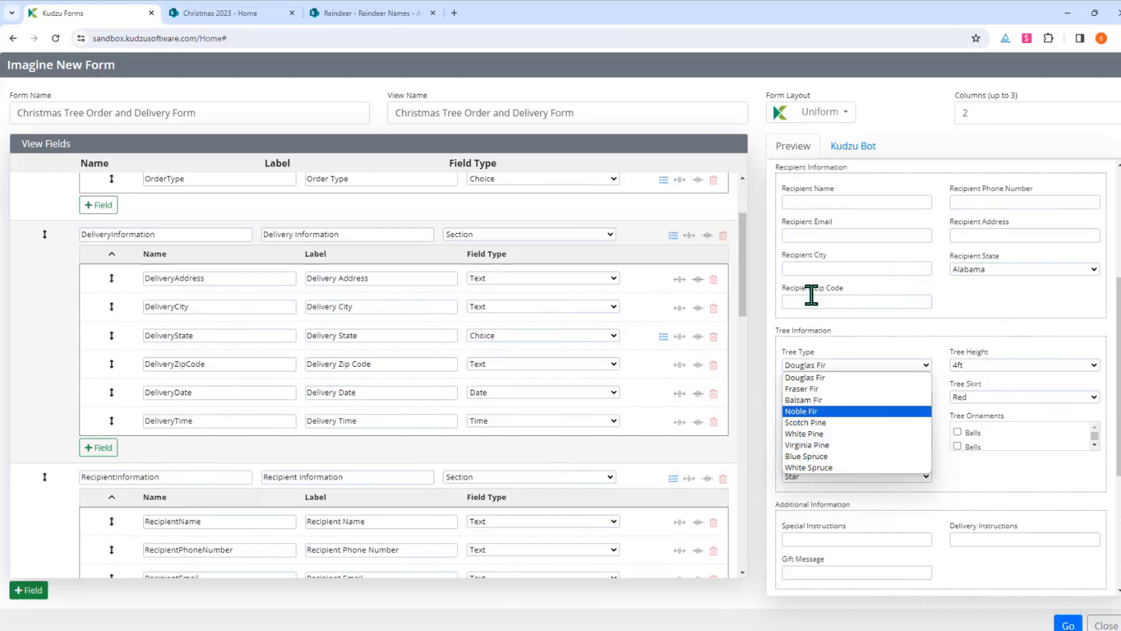
{"action": "left_click", "coordinate": [893, 361]}
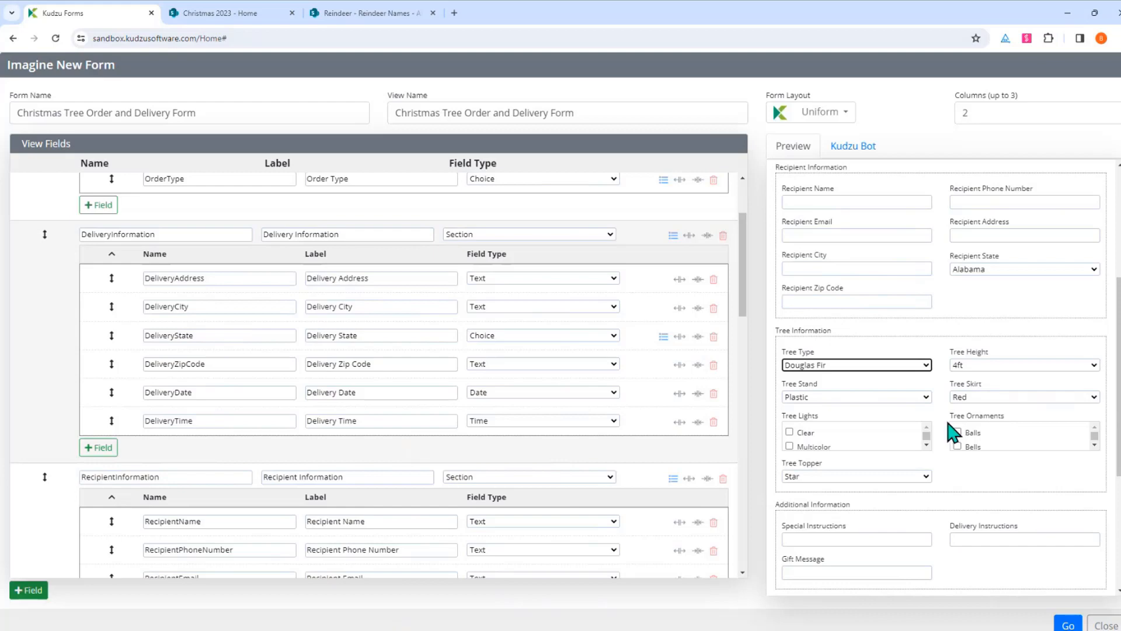
Inspect the Tree Topper choices, keeping Star, then read the form into Kudzu Forms
{"action": "scroll", "coordinate": [1034, 458], "scroll_direction": "down", "scroll_amount": 2}
{"action": "scroll", "coordinate": [993, 476], "scroll_direction": "down", "scroll_amount": 3}
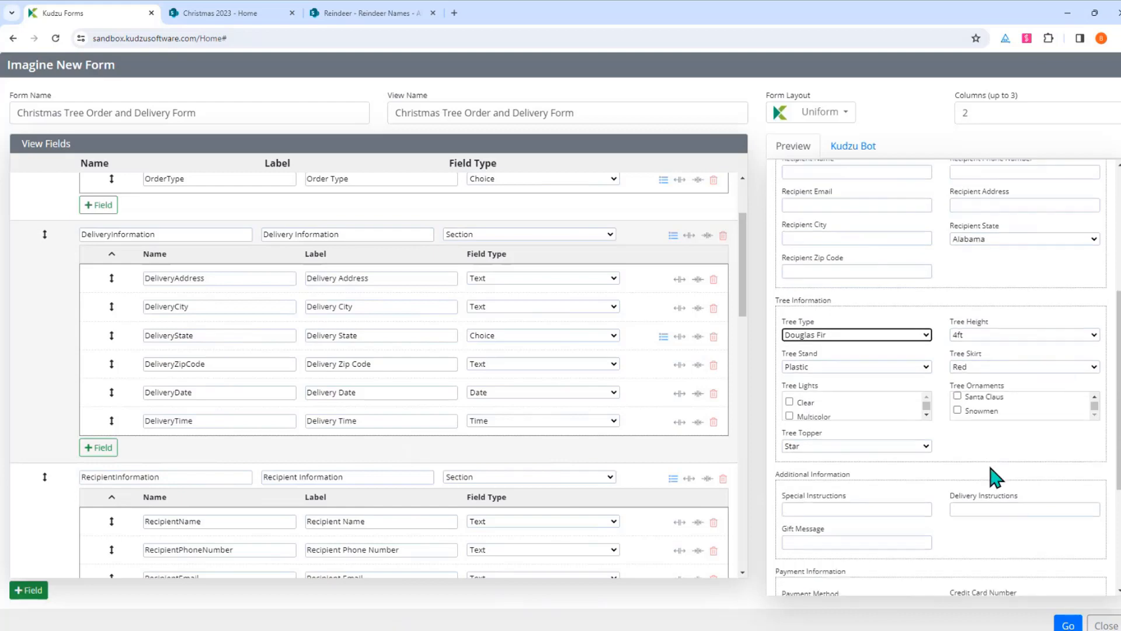
{"action": "left_click", "coordinate": [895, 299]}
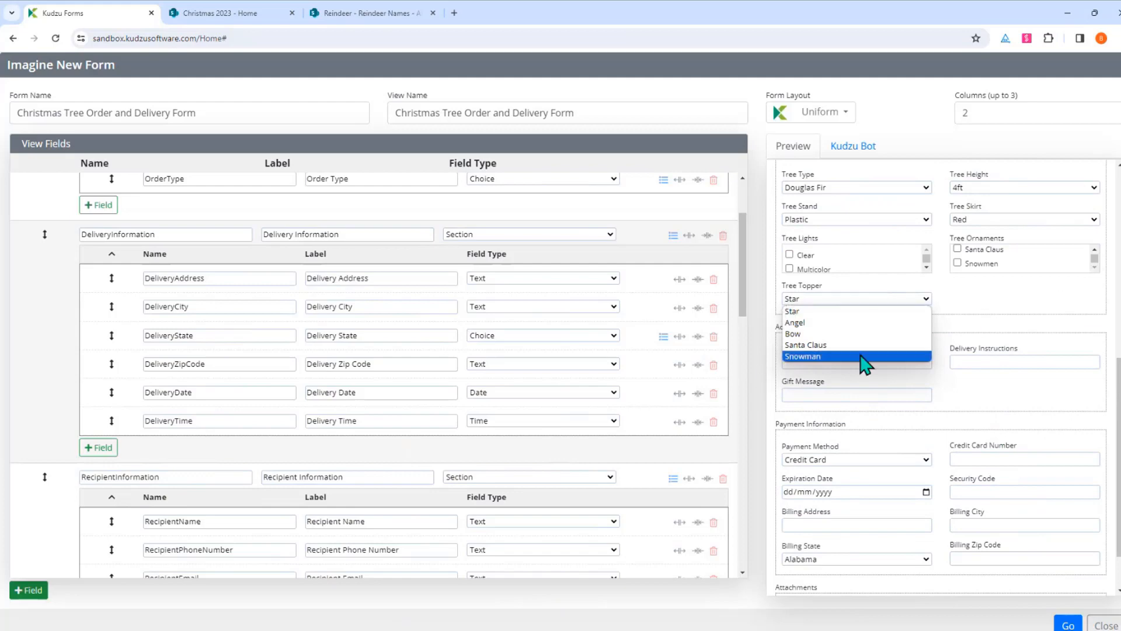
{"action": "left_click", "coordinate": [991, 327]}
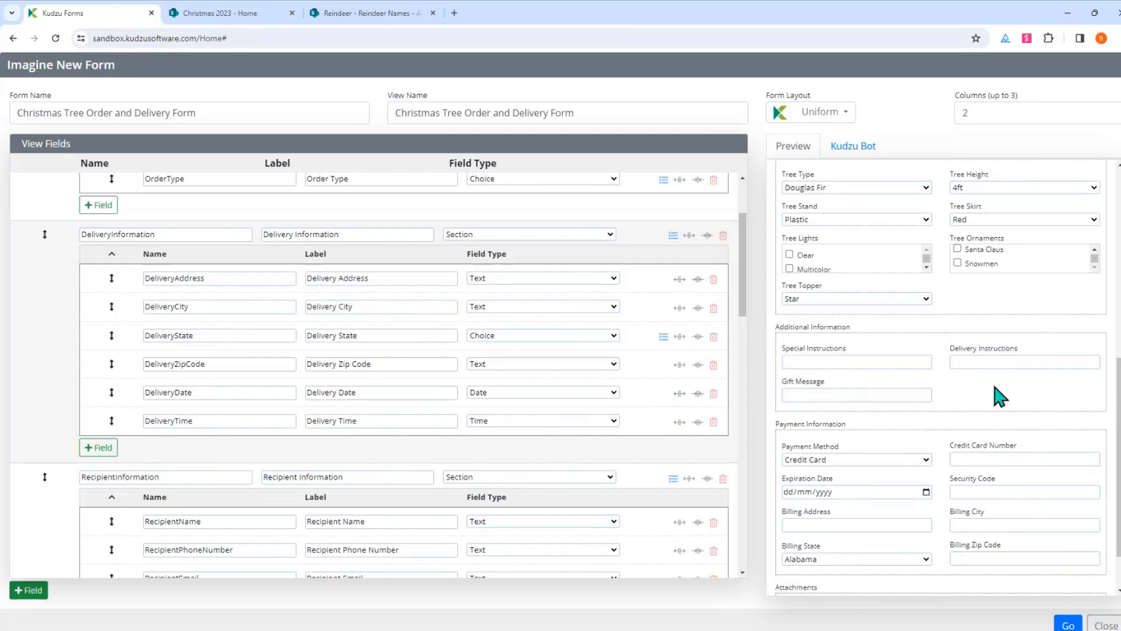
{"action": "scroll", "coordinate": [999, 397], "scroll_direction": "down", "scroll_amount": 1}
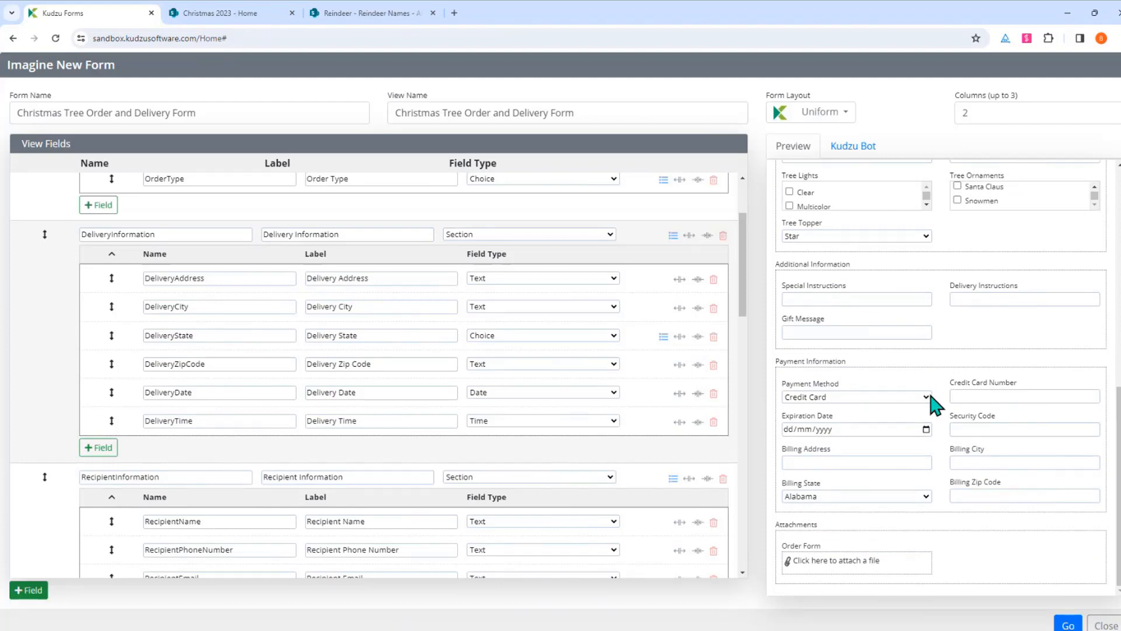
{"action": "left_click", "coordinate": [1068, 625]}
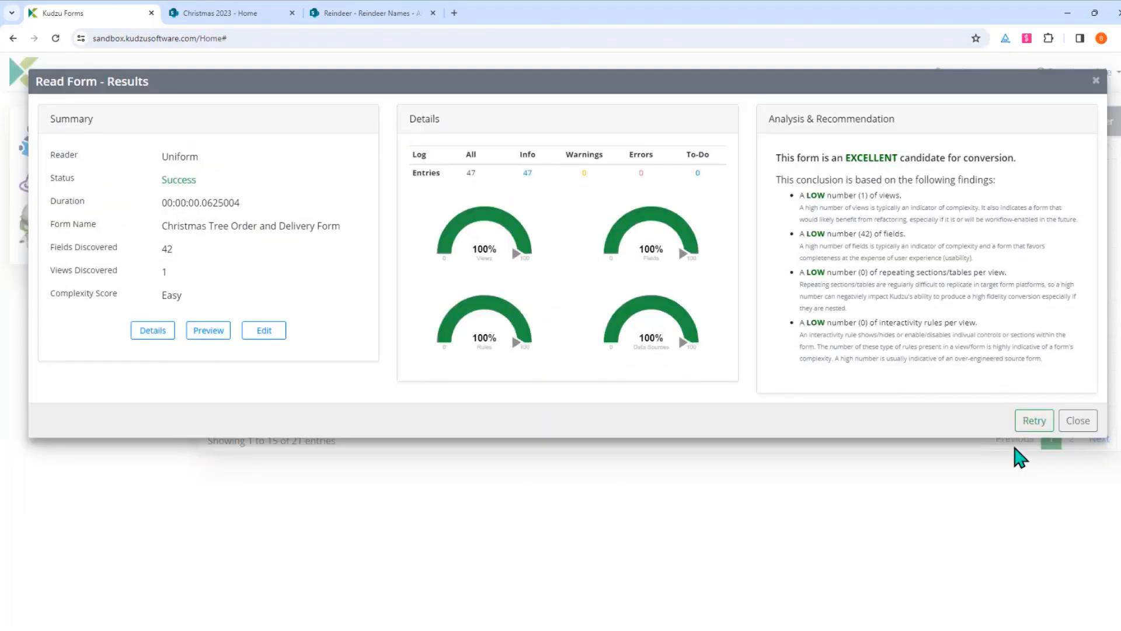
Sort the forms list by Created, newest first, and open the Christmas Tree Order and Delivery Form details
{"action": "left_click", "coordinate": [1078, 420]}
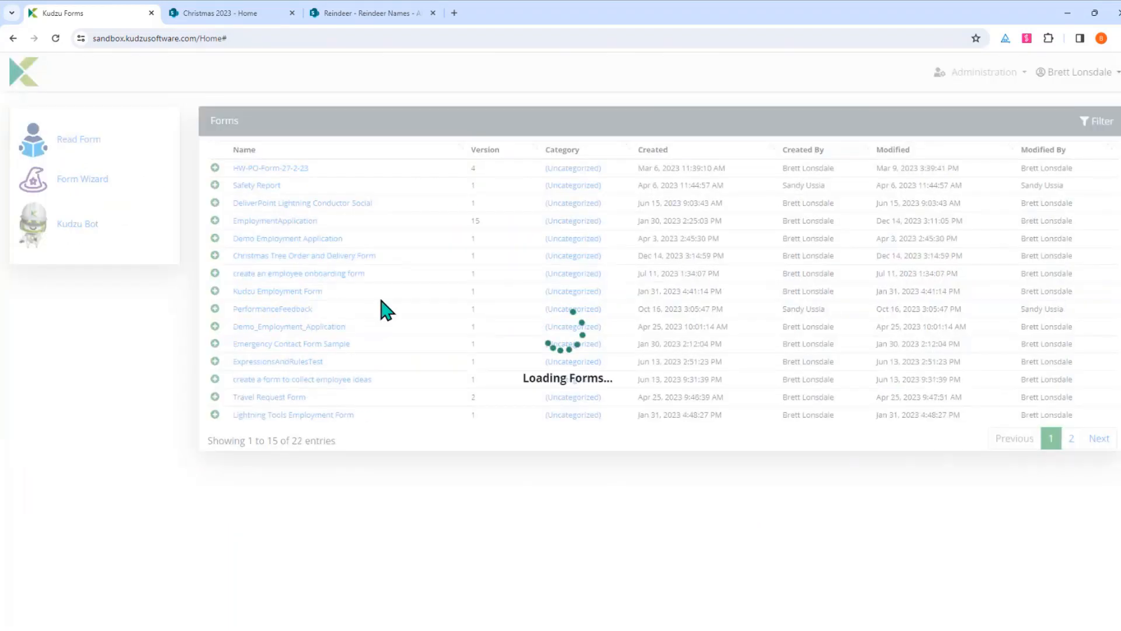
{"action": "left_click", "coordinate": [678, 153]}
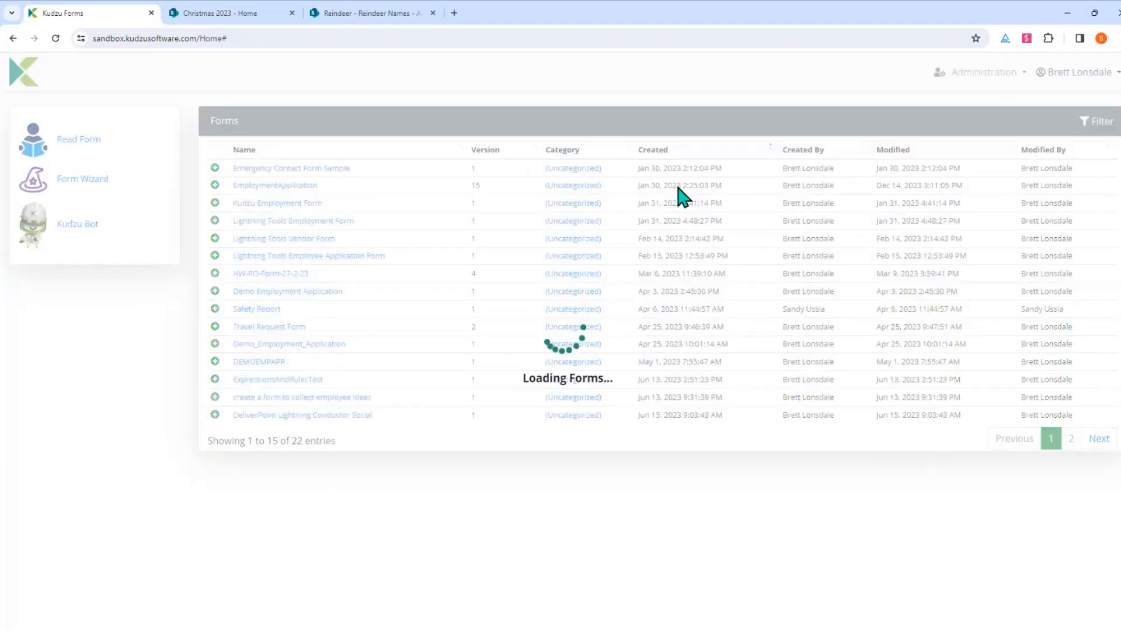
{"action": "left_click", "coordinate": [681, 150]}
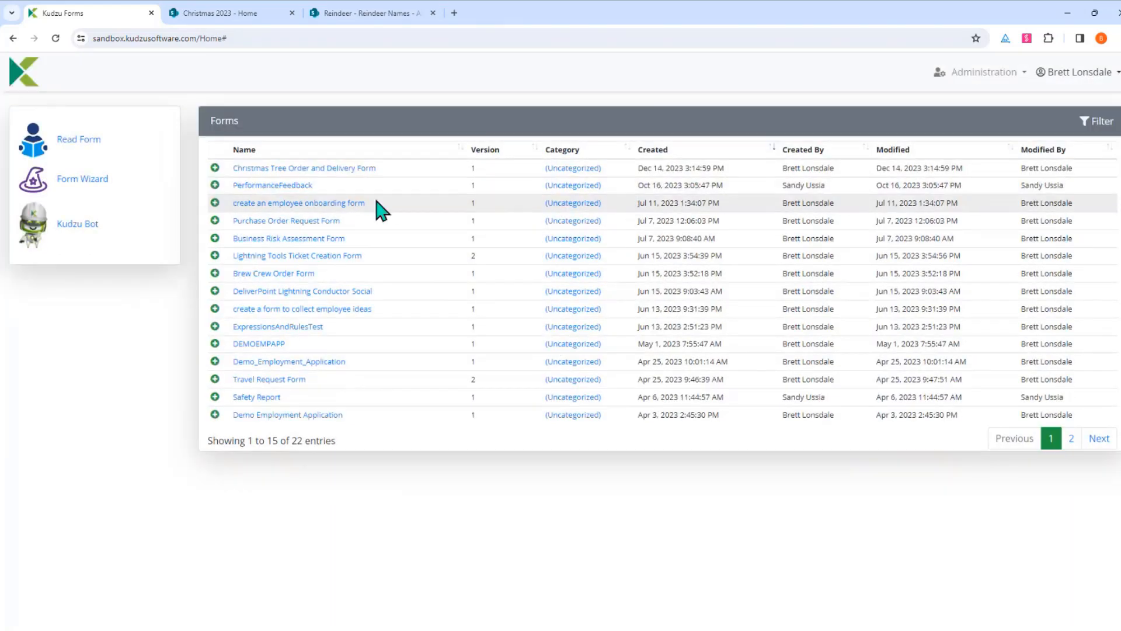
{"action": "left_click", "coordinate": [300, 170]}
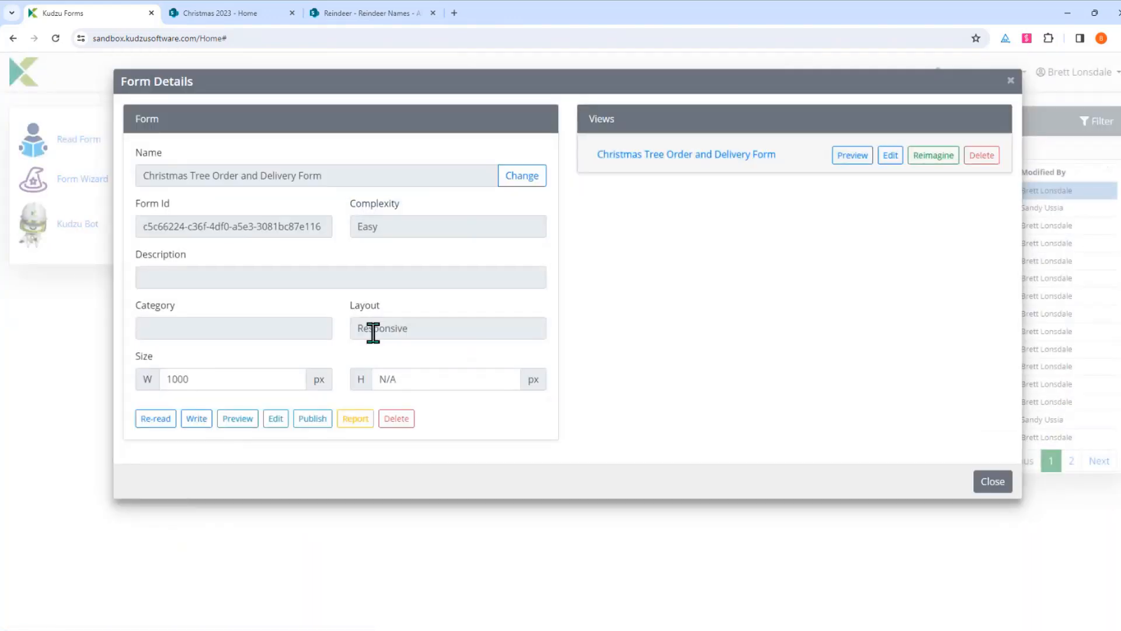
Write the Christmas Tree form with the Lightning Forms writer and review the existing SharePoint connections
{"action": "left_click", "coordinate": [196, 419]}
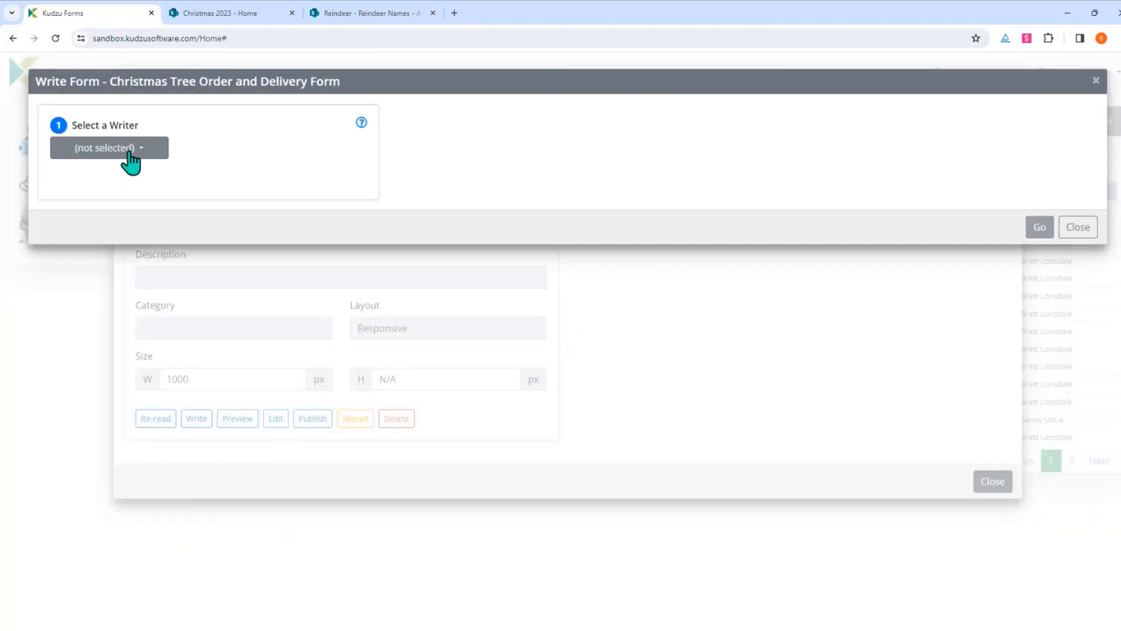
{"action": "left_click", "coordinate": [126, 151]}
{"action": "left_click", "coordinate": [120, 193]}
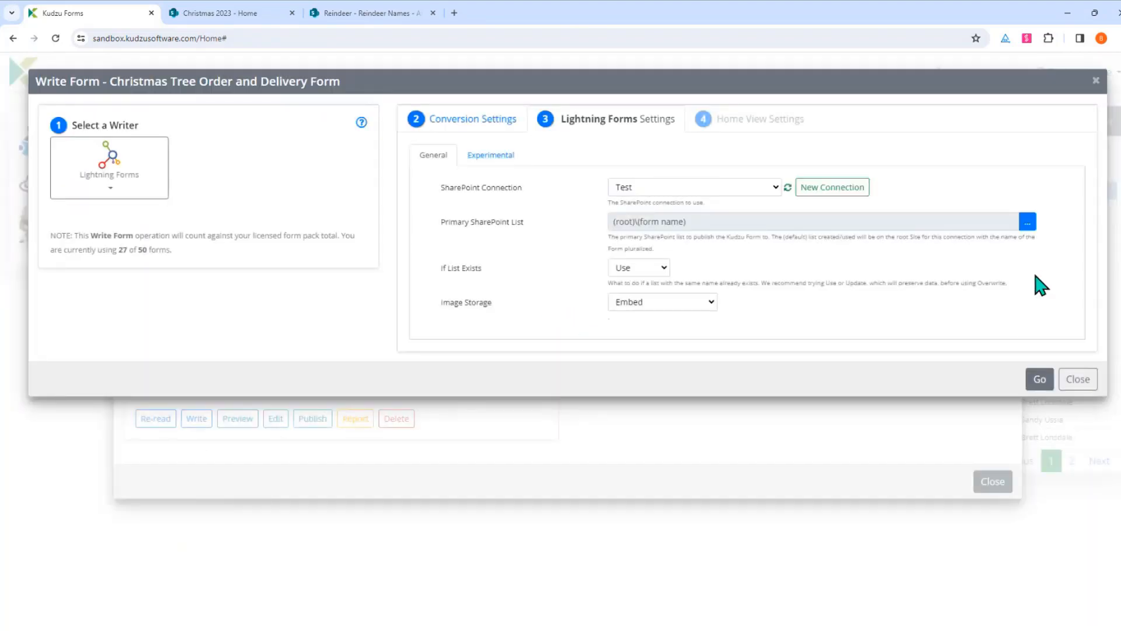
{"action": "left_click", "coordinate": [777, 187]}
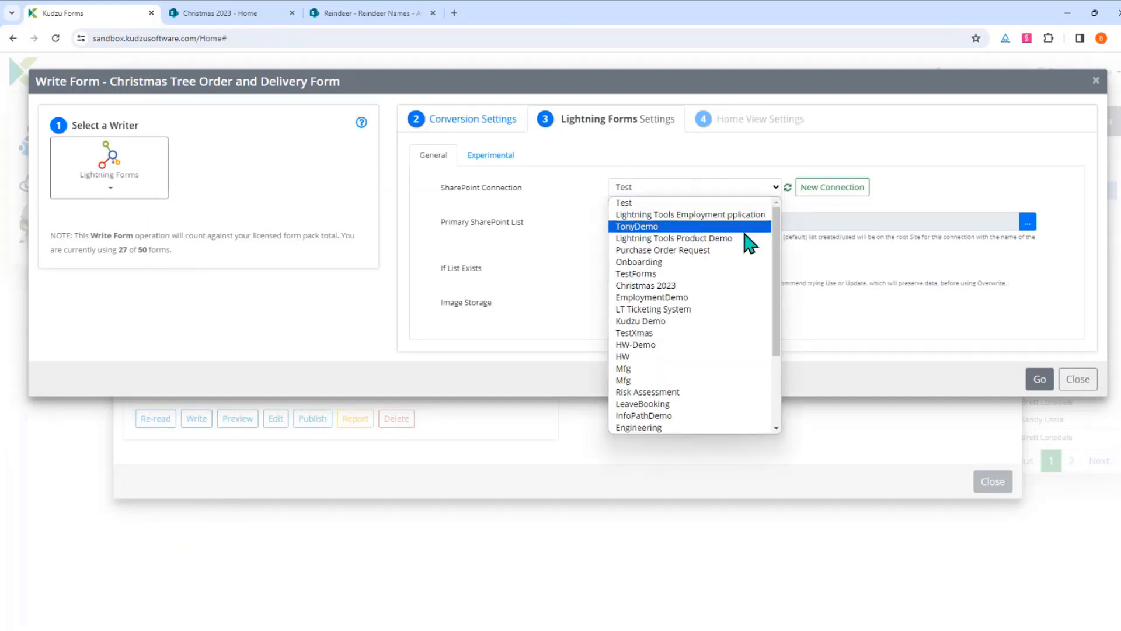
{"action": "scroll", "coordinate": [719, 270], "scroll_direction": "down", "scroll_amount": 3}
{"action": "scroll", "coordinate": [705, 437], "scroll_direction": "up", "scroll_amount": 3}
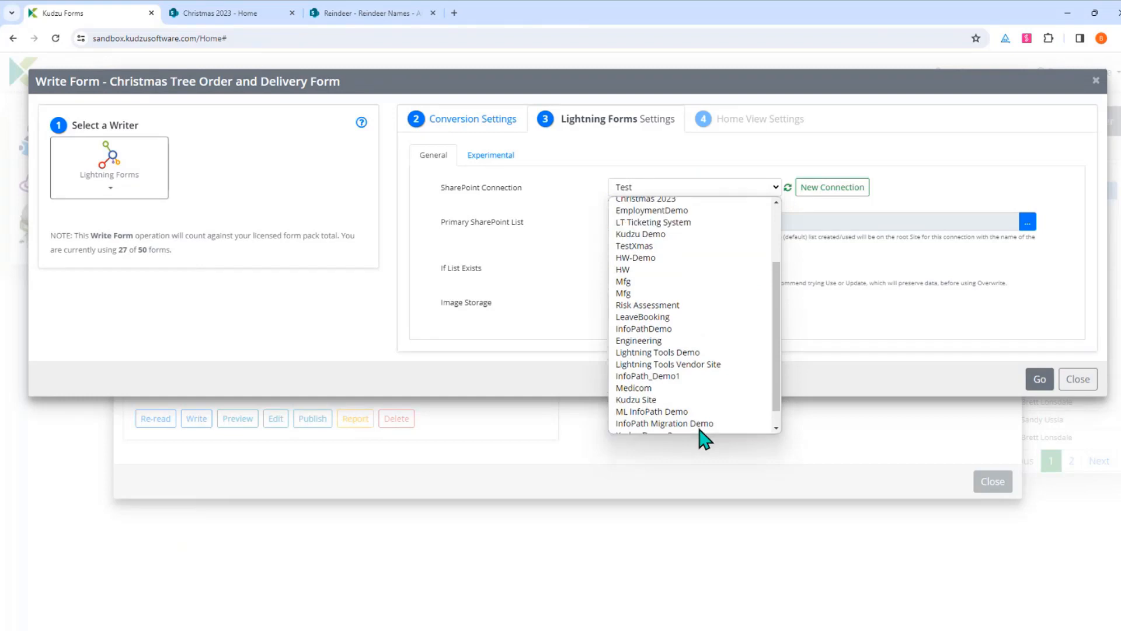
{"action": "left_click", "coordinate": [976, 183]}
Start a new SharePoint connection using the Christmas2023 site address copied from the browser
{"action": "left_click", "coordinate": [852, 198]}
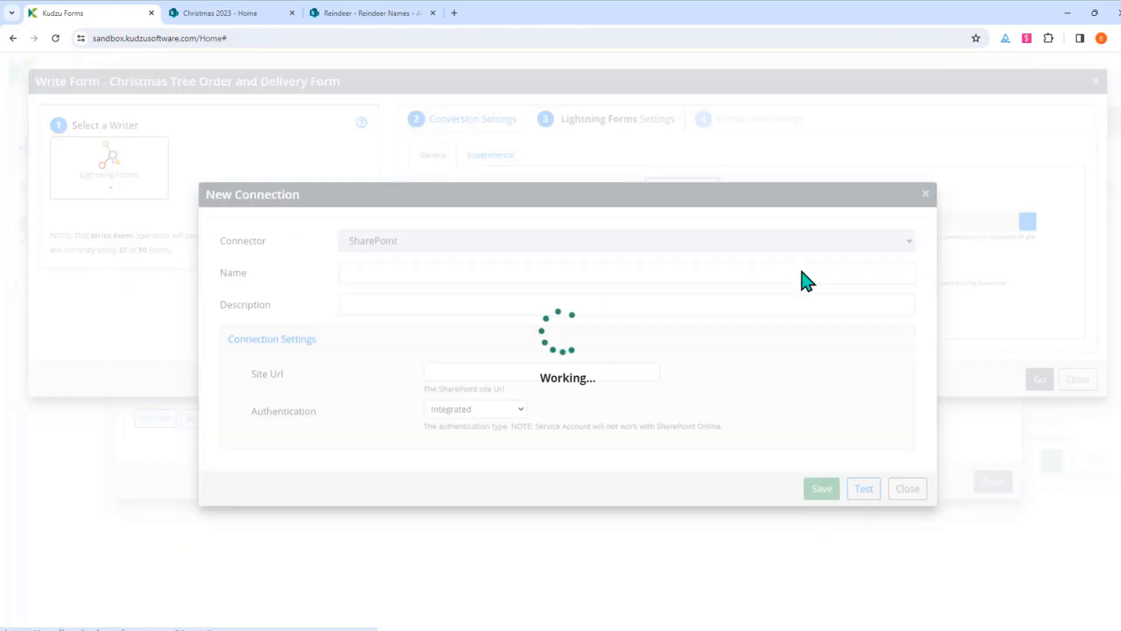
{"action": "left_click", "coordinate": [259, 16]}
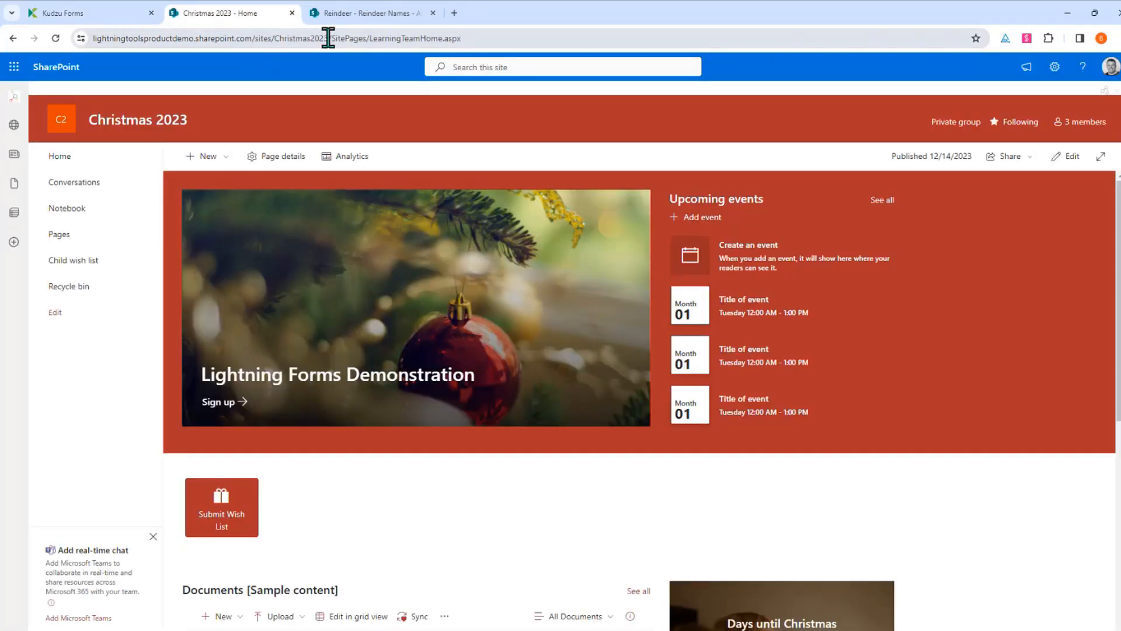
{"action": "left_click_drag", "start_coordinate": [329, 39], "coordinate": [42, 37]}
{"action": "key", "text": "ctrl+c"}
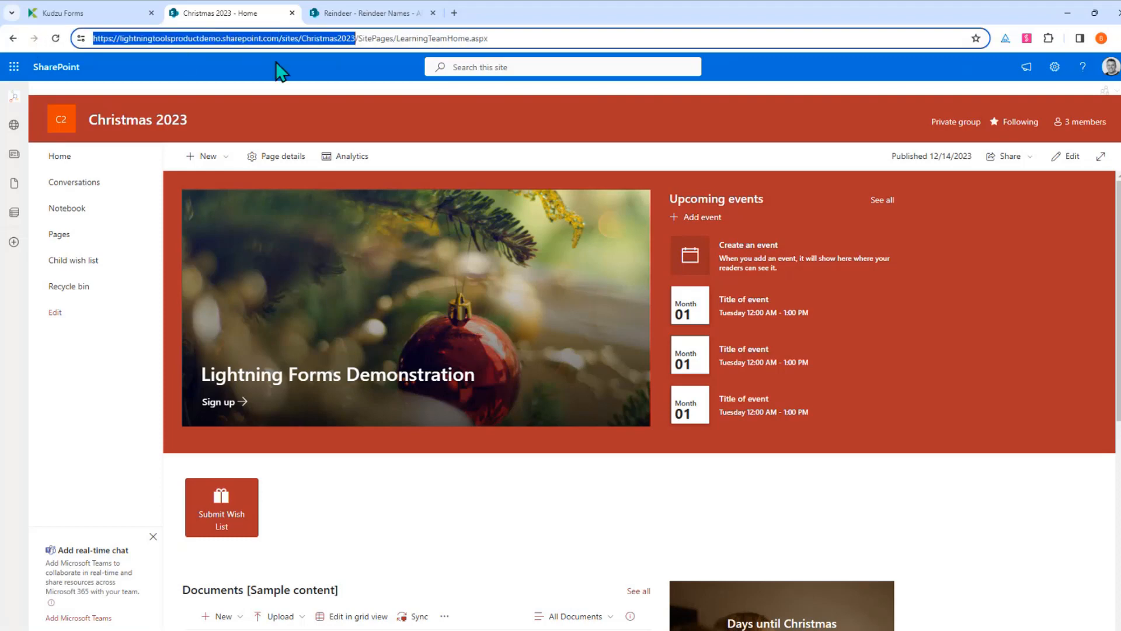
{"action": "left_click", "coordinate": [90, 17]}
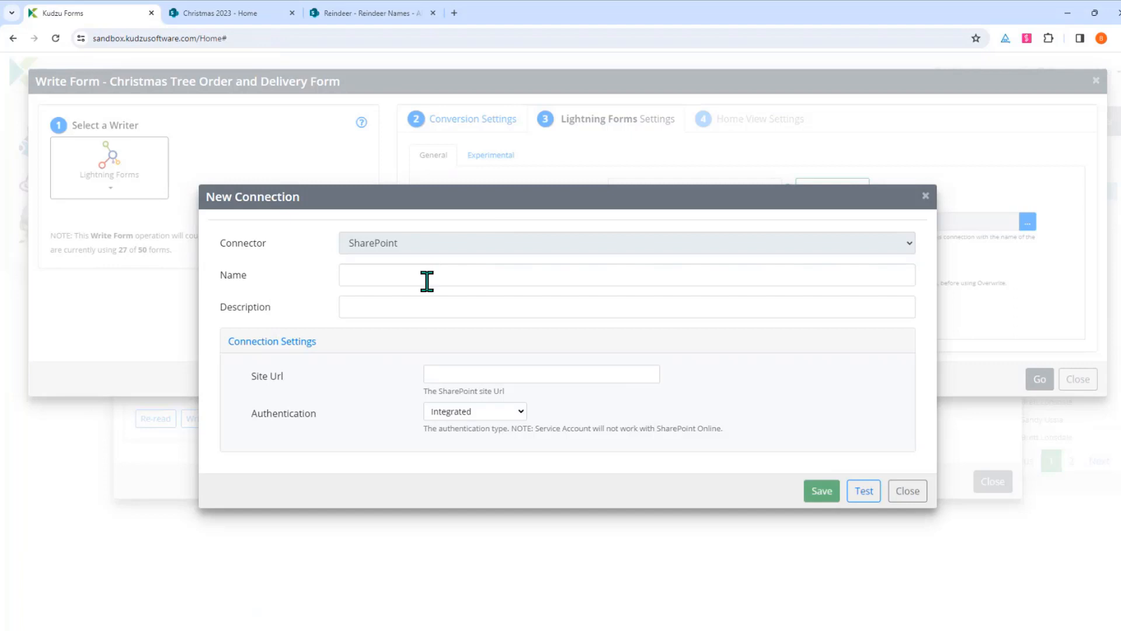
{"action": "left_click", "coordinate": [593, 374]}
{"action": "key", "text": "ctrl+v"}
Name the connection Christmas 2023, test it successfully, and save it
{"action": "left_click", "coordinate": [508, 281]}
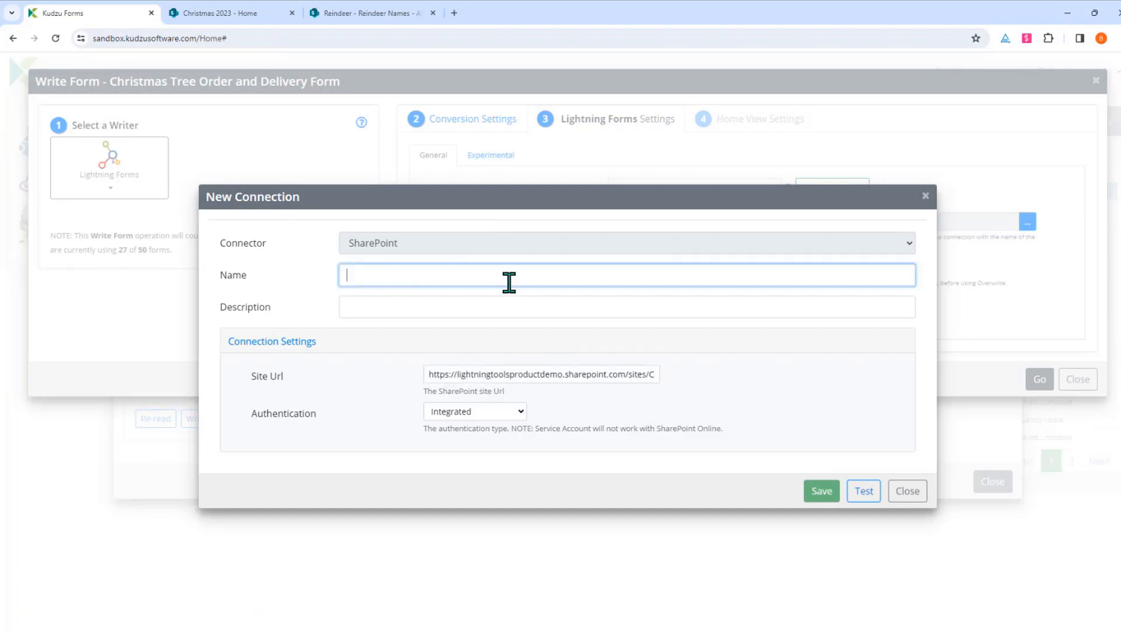
{"action": "type", "text": "C"}
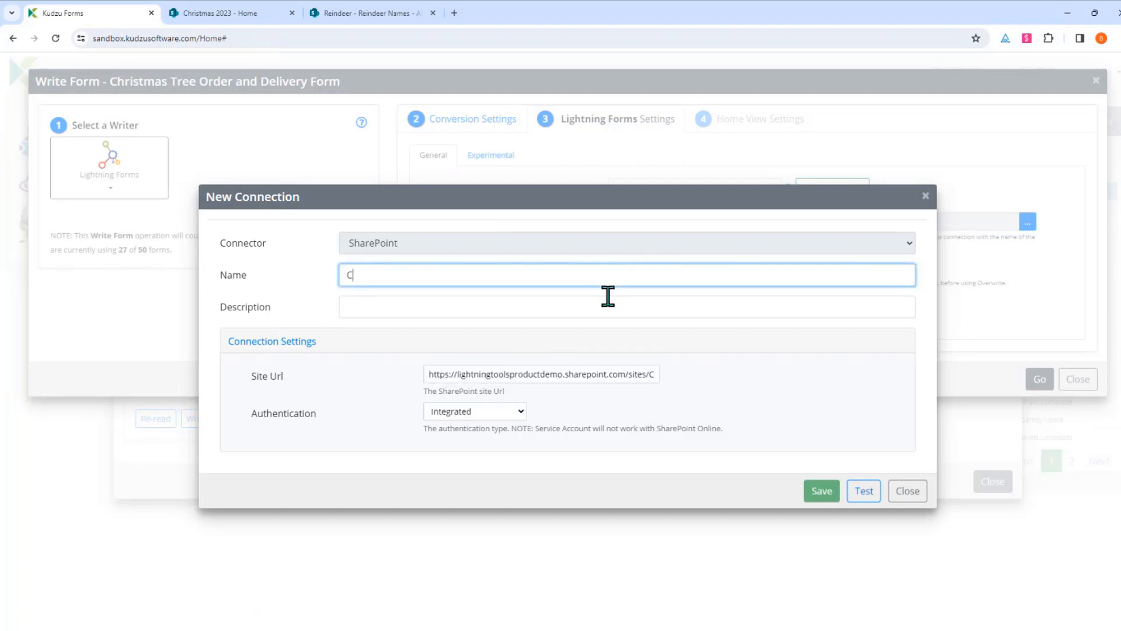
{"action": "type", "text": "hristmas 2023"}
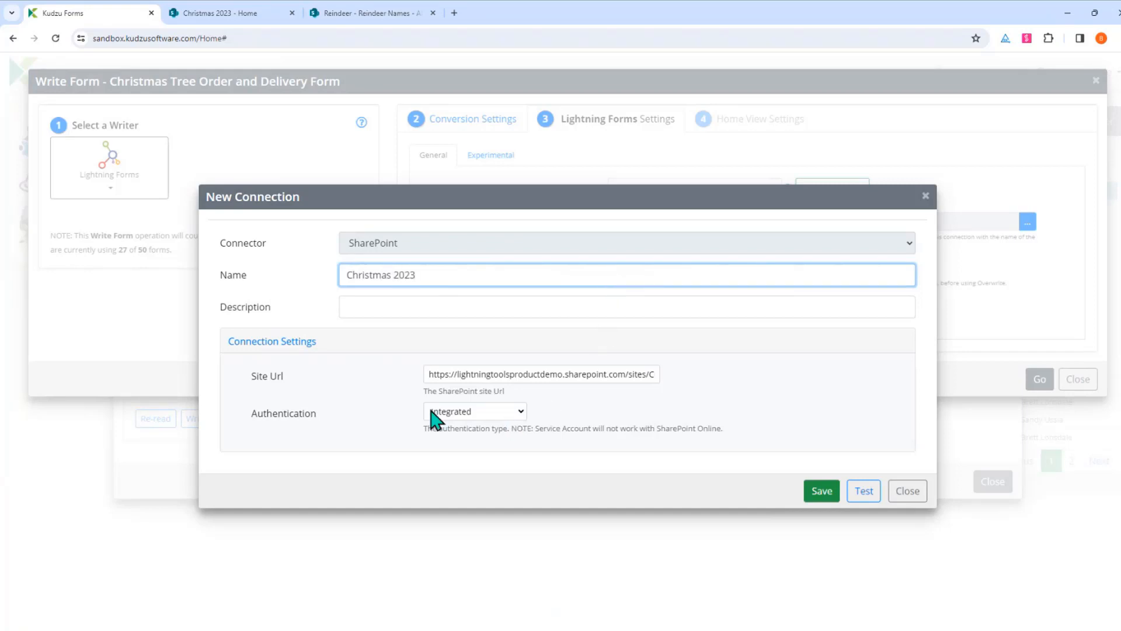
{"action": "left_click", "coordinate": [862, 492]}
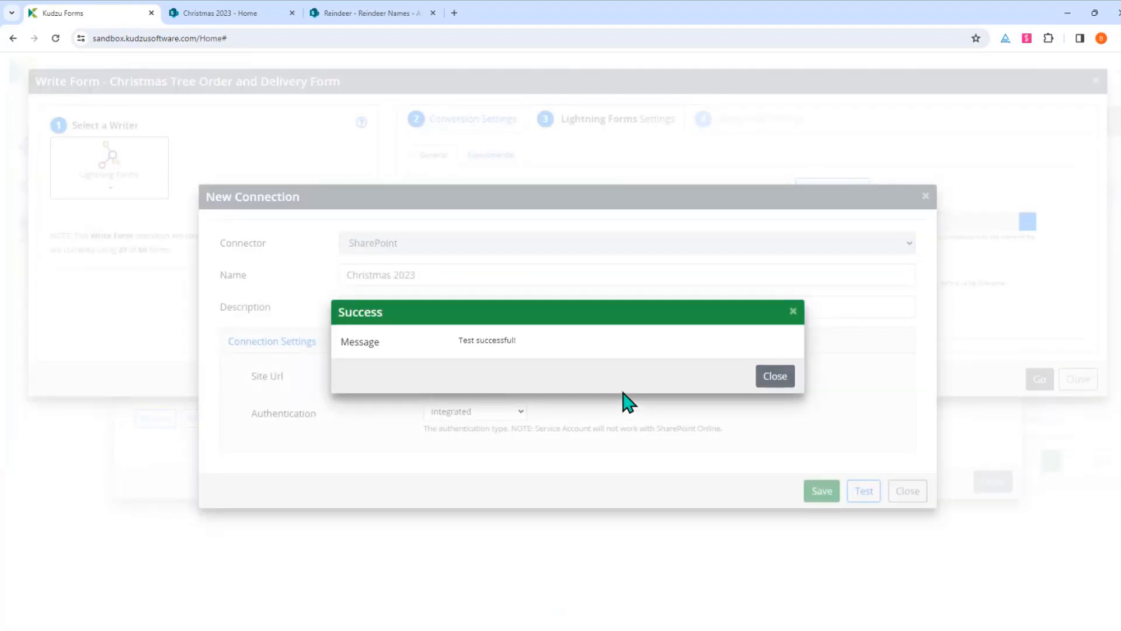
{"action": "left_click", "coordinate": [776, 381]}
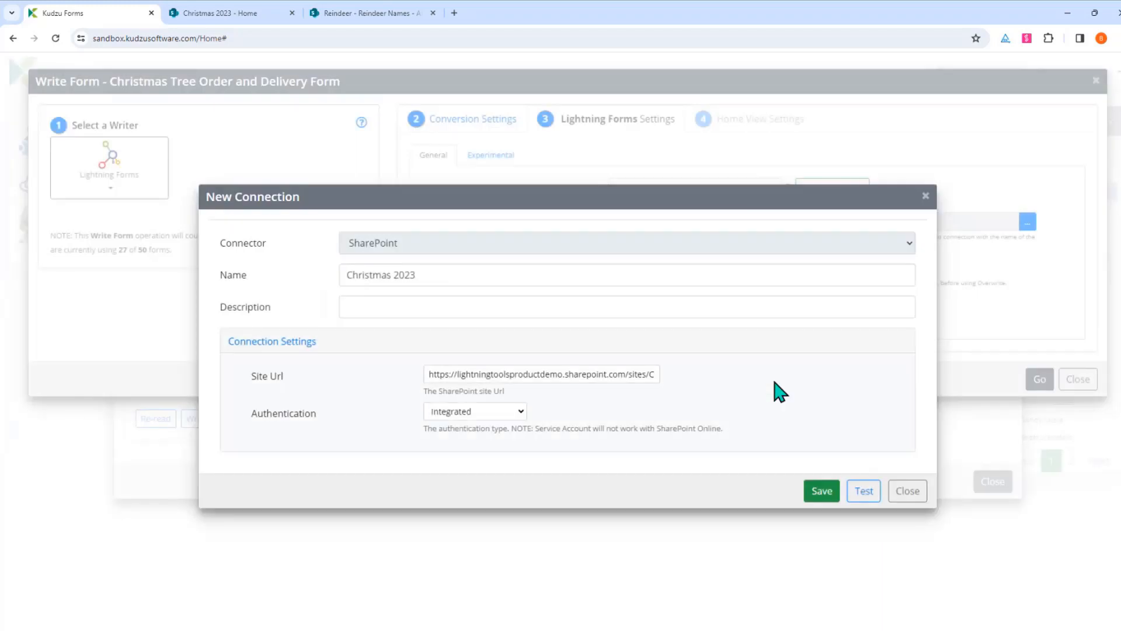
{"action": "left_click", "coordinate": [820, 492]}
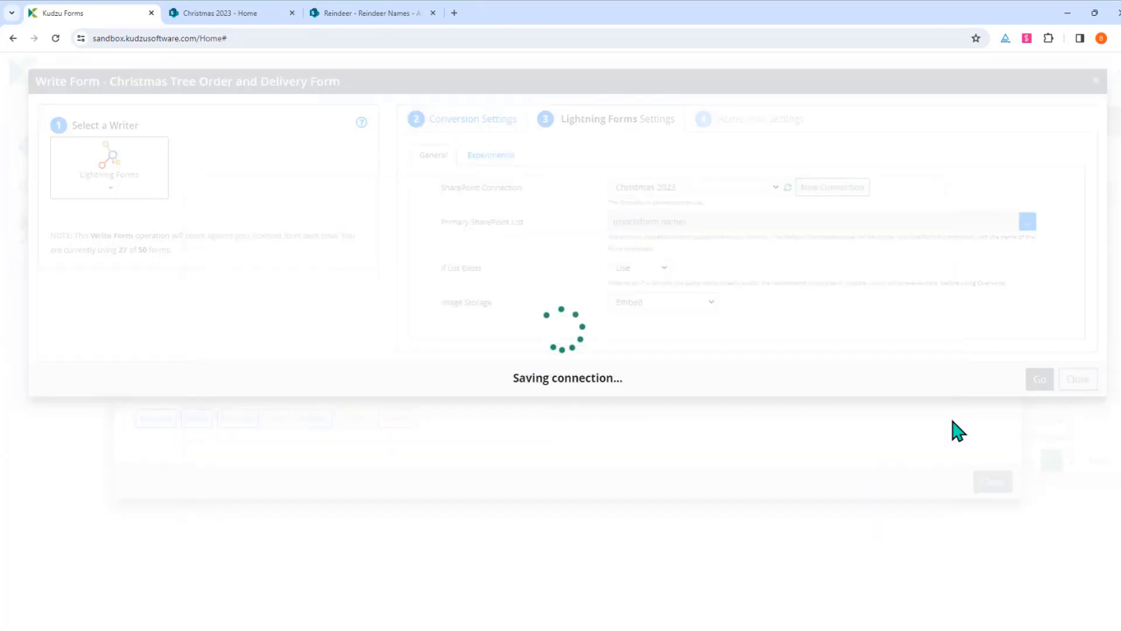
Write the 42-field form to SharePoint and open the Christmas Tree Order and Delivery Forms list
{"action": "left_click", "coordinate": [1037, 385]}
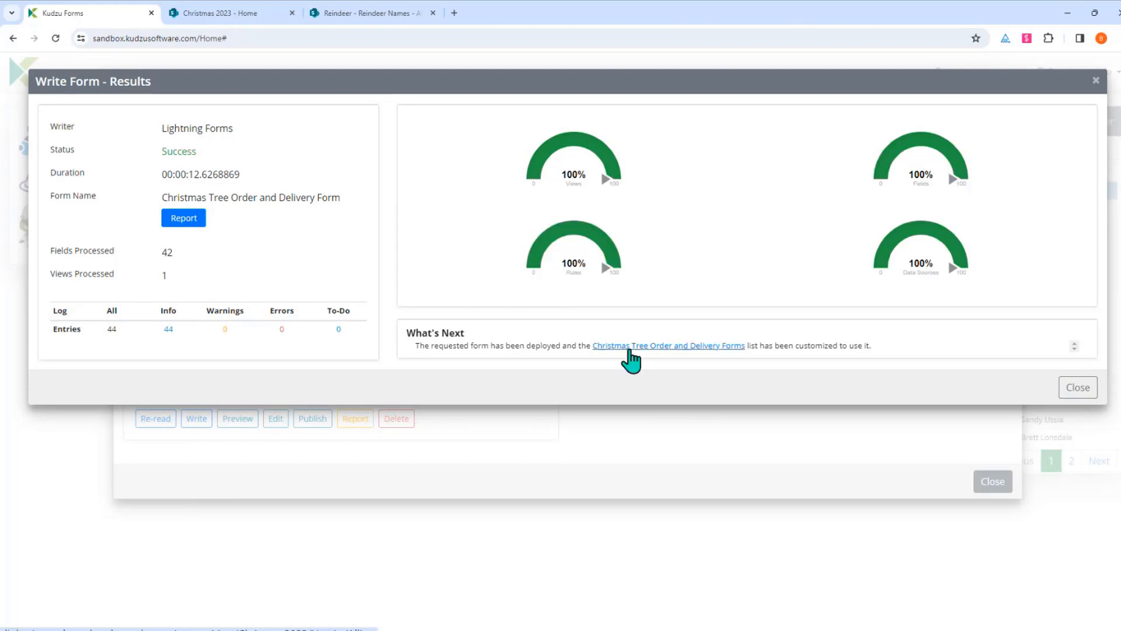
{"action": "left_click", "coordinate": [695, 346]}
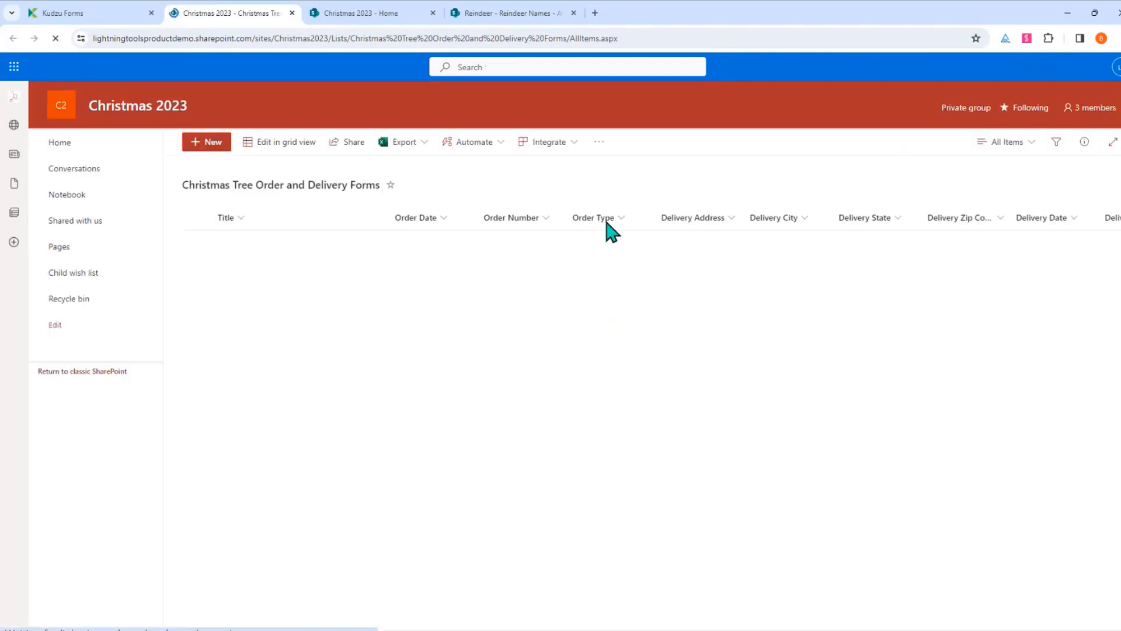
Open the list's Lightning Forms overview, which shows the NewForm, EditForm and DispForm forms
{"action": "left_click", "coordinate": [600, 142]}
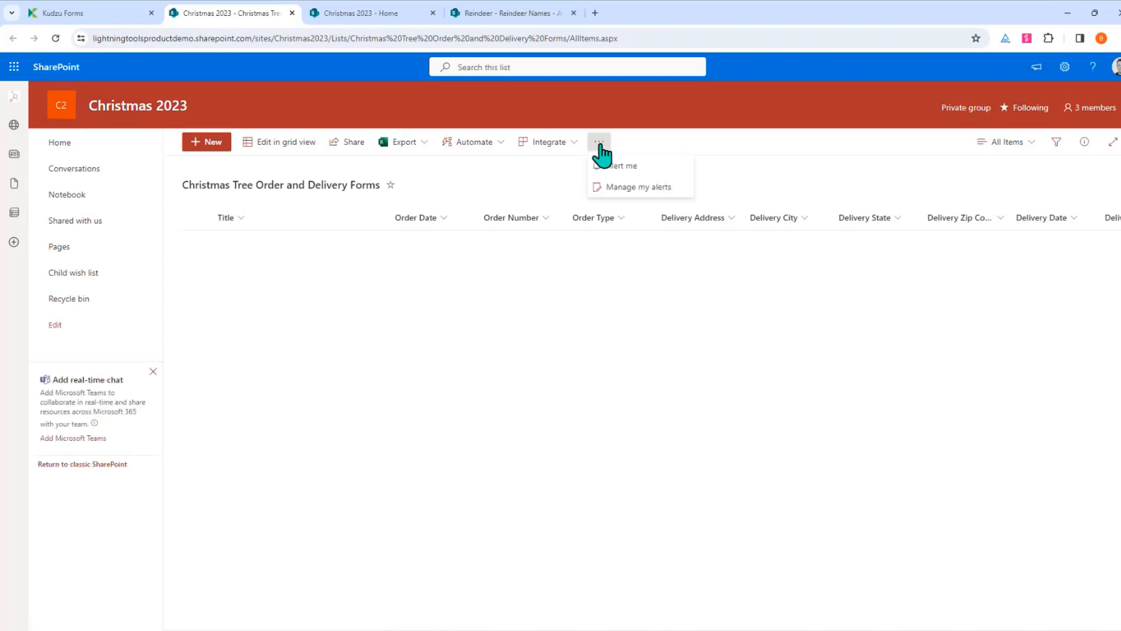
{"action": "left_click", "coordinate": [651, 337]}
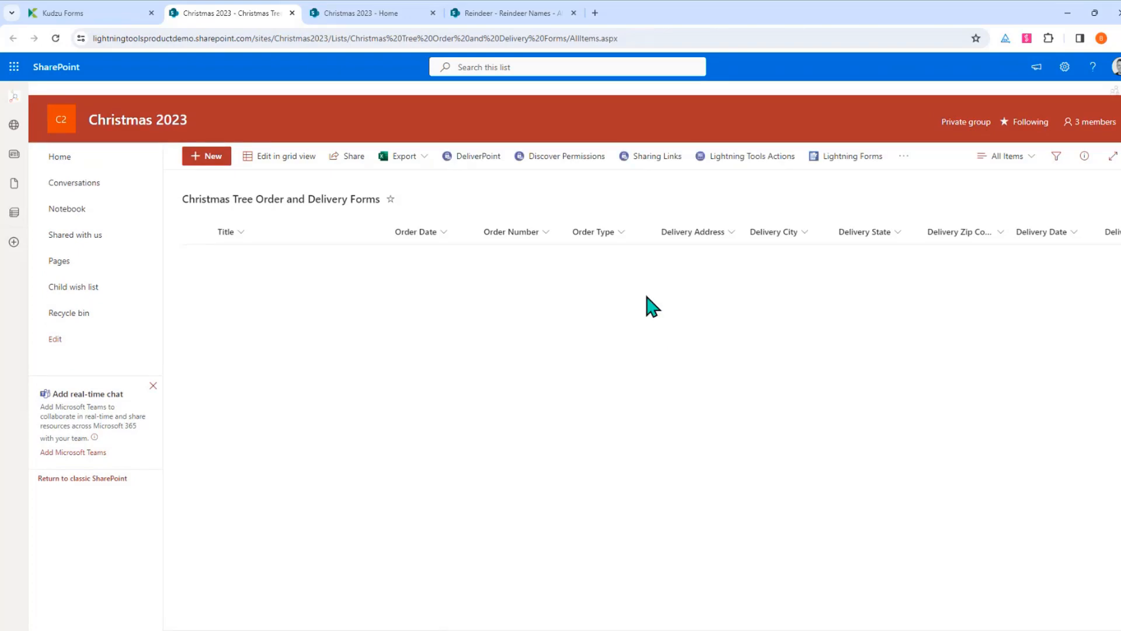
{"action": "left_click", "coordinate": [846, 157]}
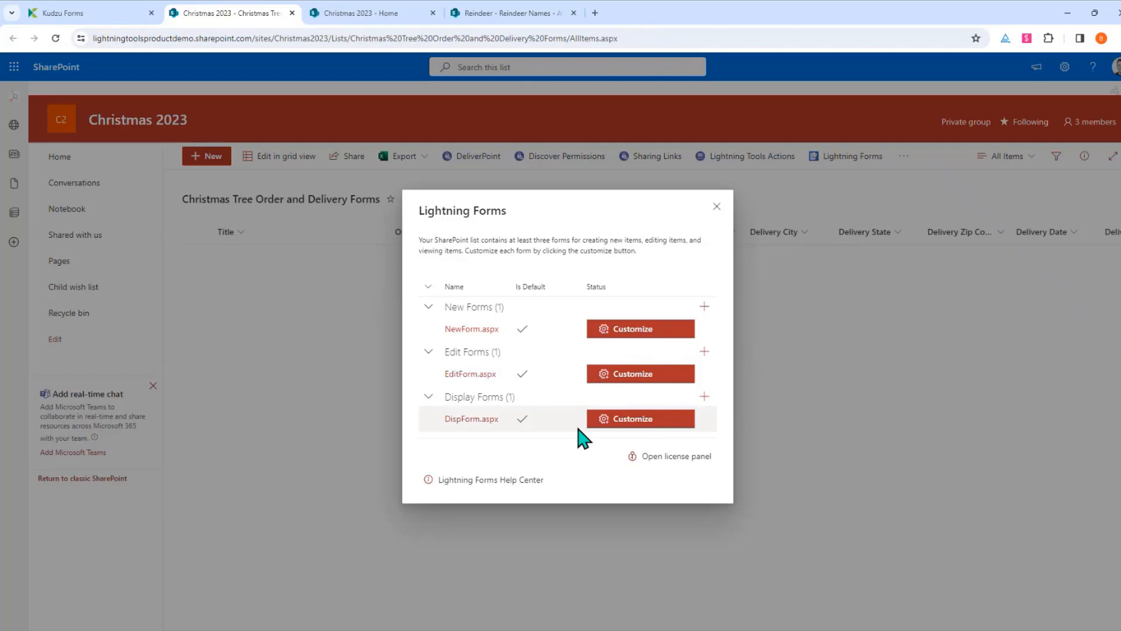
Open NewForm.aspx in the Lightning Forms designer and scroll through the generated layout
{"action": "left_click", "coordinate": [639, 329]}
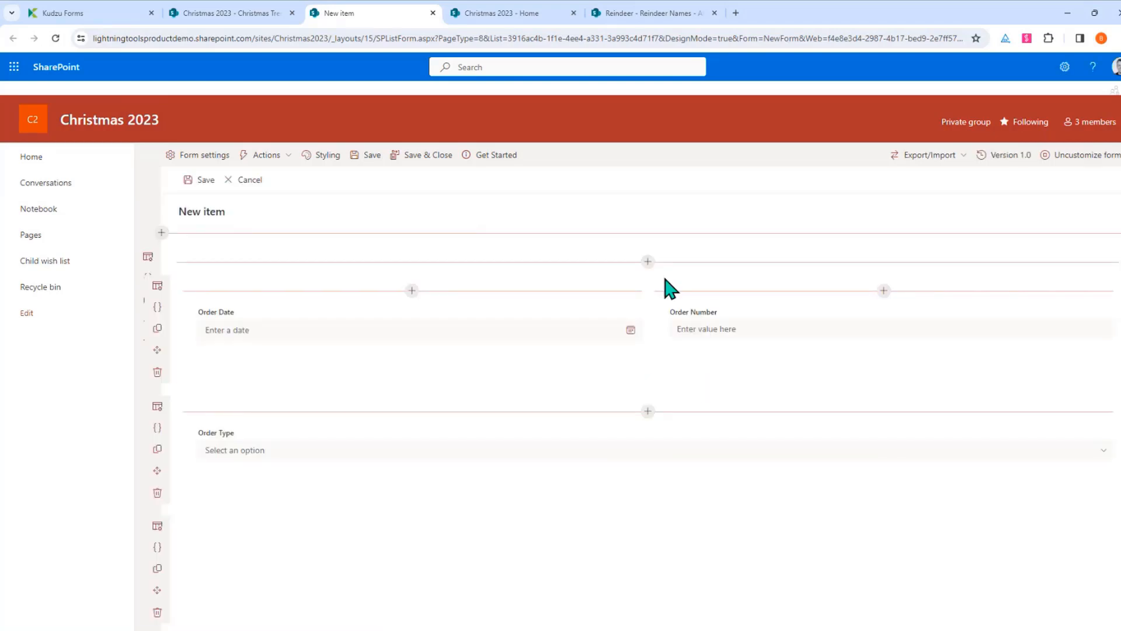
{"action": "scroll", "coordinate": [670, 303], "scroll_direction": "down", "scroll_amount": 3}
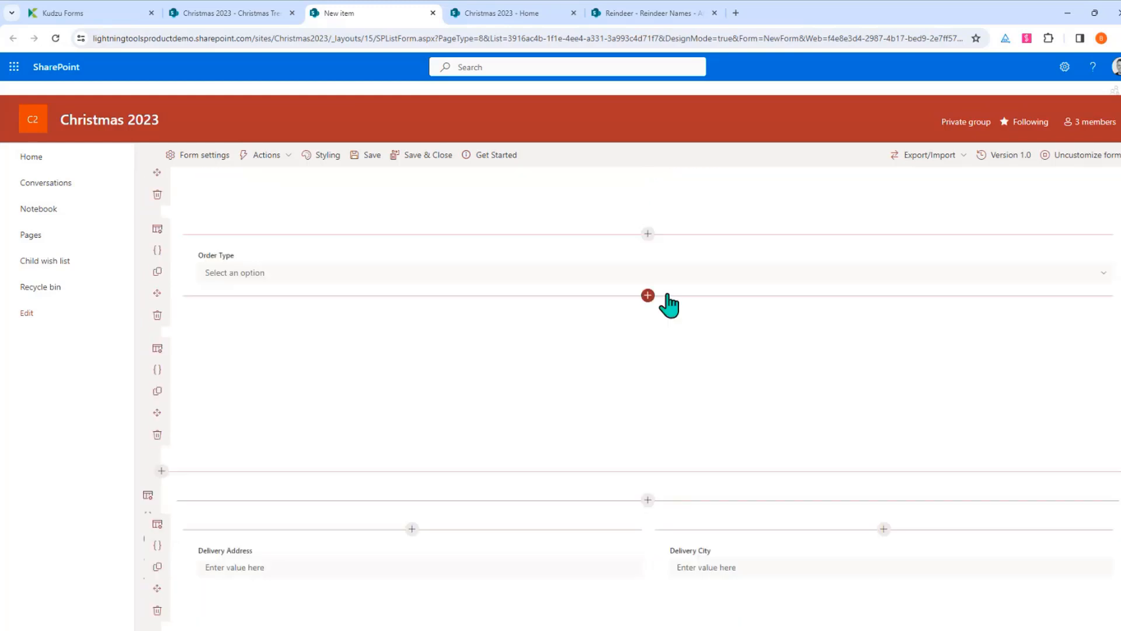
{"action": "scroll", "coordinate": [667, 306], "scroll_direction": "down", "scroll_amount": 6}
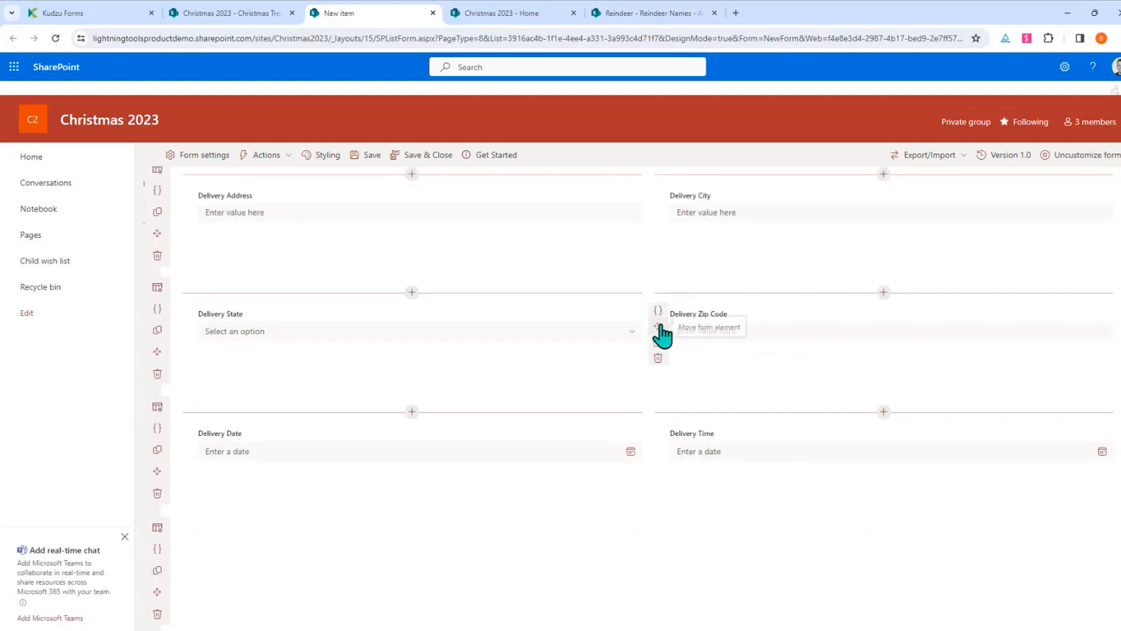
{"action": "scroll", "coordinate": [658, 351], "scroll_direction": "down", "scroll_amount": 2}
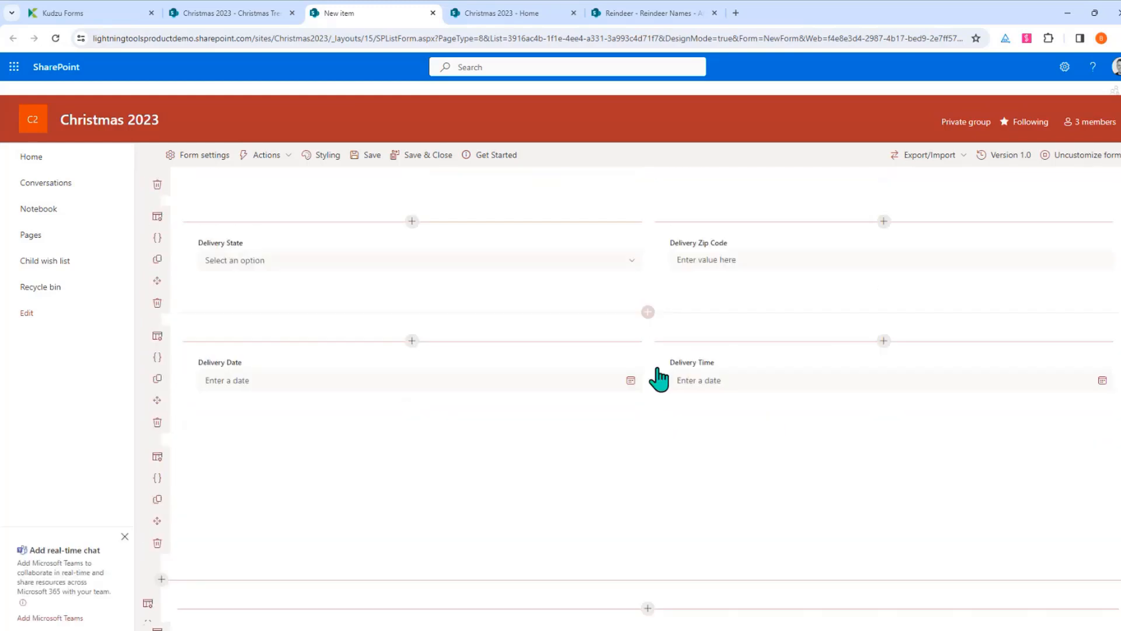
{"action": "scroll", "coordinate": [658, 380], "scroll_direction": "up", "scroll_amount": 2}
{"action": "scroll", "coordinate": [584, 374], "scroll_direction": "up", "scroll_amount": 3}
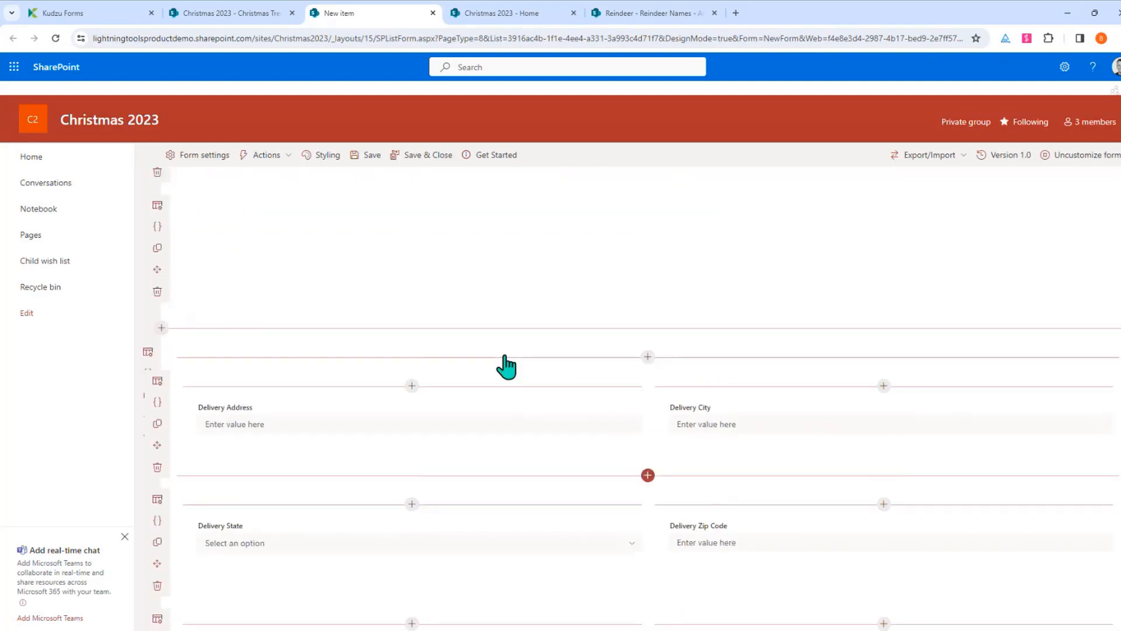
{"action": "scroll", "coordinate": [506, 374], "scroll_direction": "up", "scroll_amount": 5}
Check the Order Type dropdown choices, then save and close the new-item form
{"action": "left_click", "coordinate": [368, 453]}
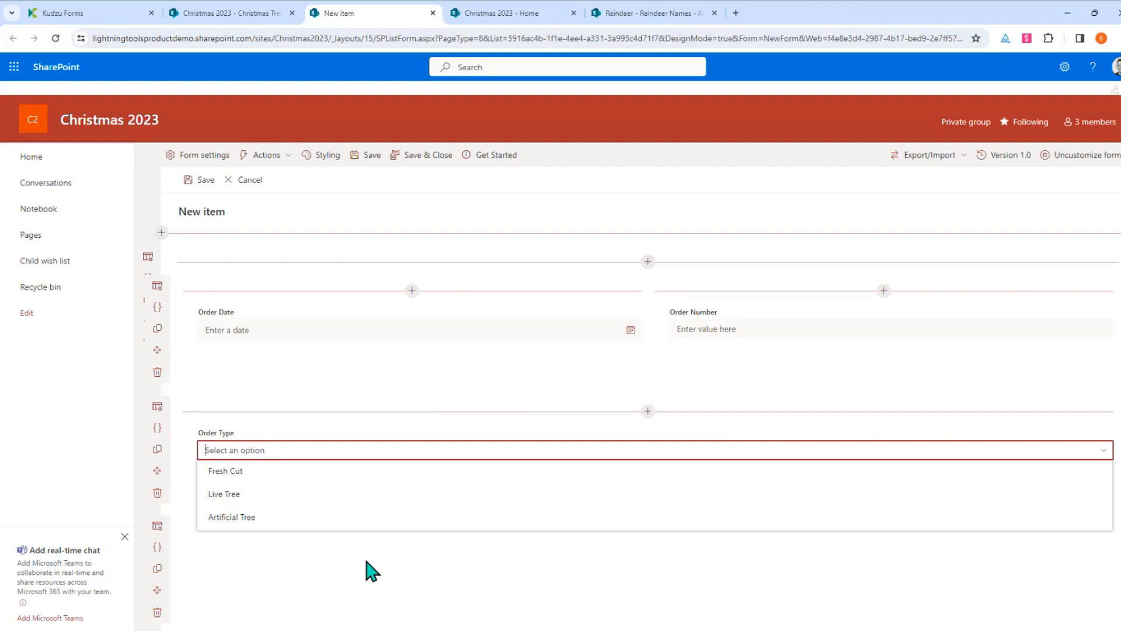
{"action": "scroll", "coordinate": [368, 569], "scroll_direction": "down", "scroll_amount": 10}
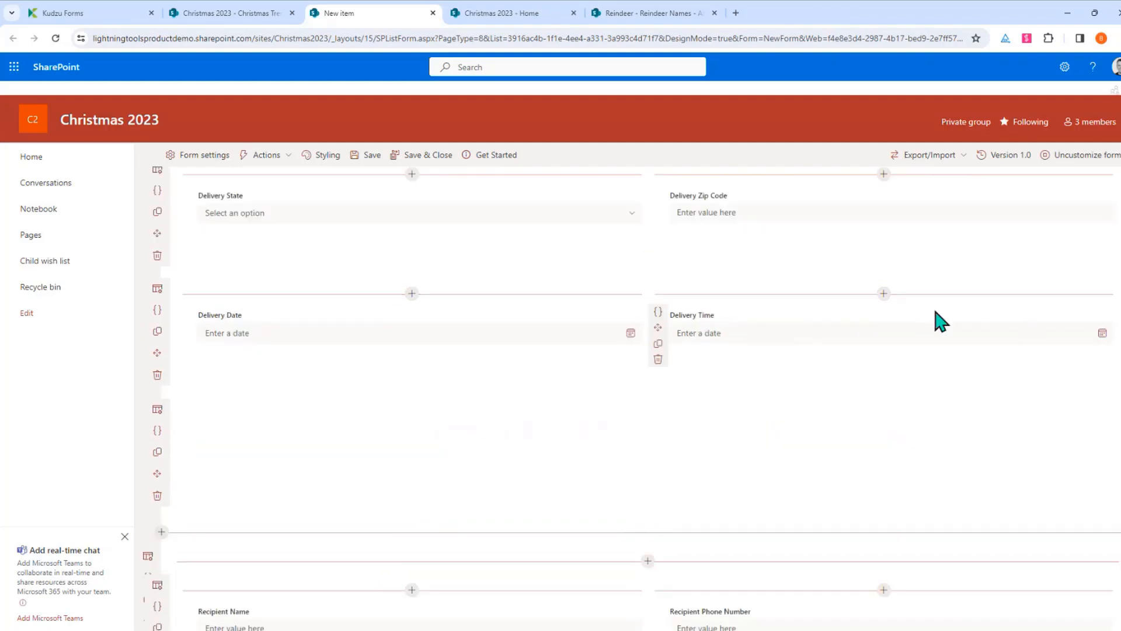
{"action": "scroll", "coordinate": [847, 445], "scroll_direction": "down", "scroll_amount": 4}
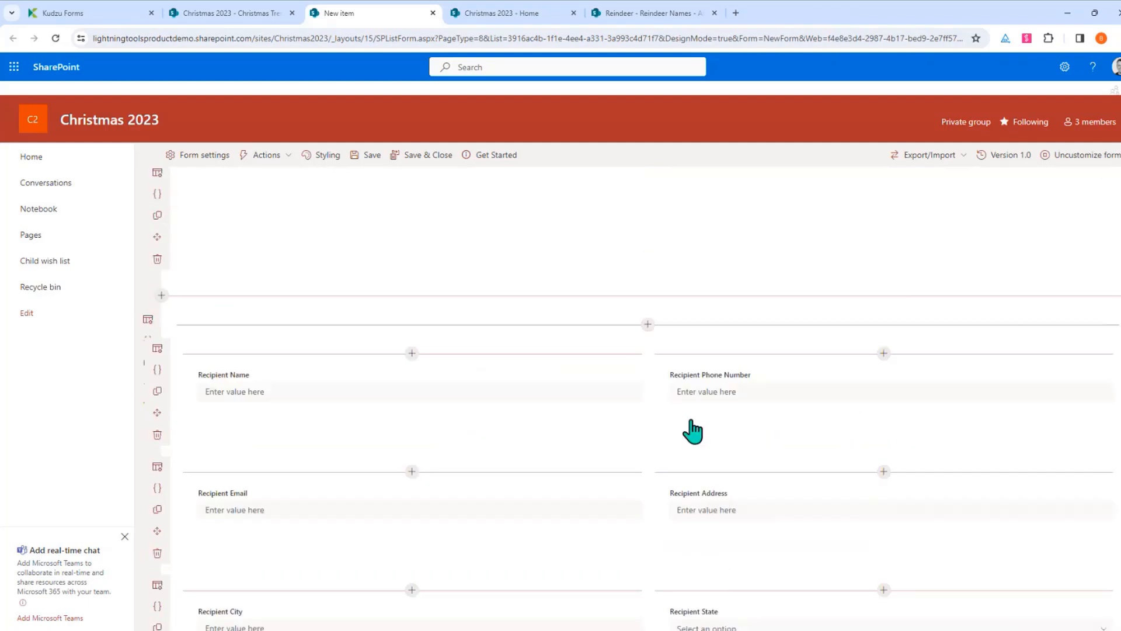
{"action": "scroll", "coordinate": [490, 596], "scroll_direction": "down", "scroll_amount": 5}
{"action": "scroll", "coordinate": [493, 573], "scroll_direction": "up", "scroll_amount": 18}
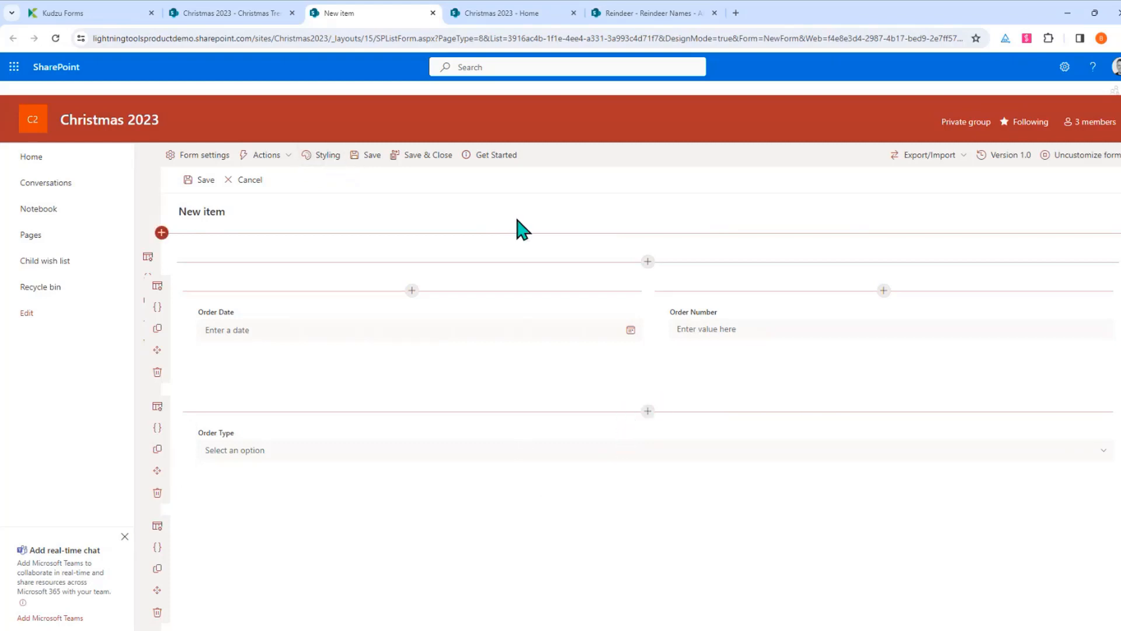
{"action": "left_click", "coordinate": [429, 155]}
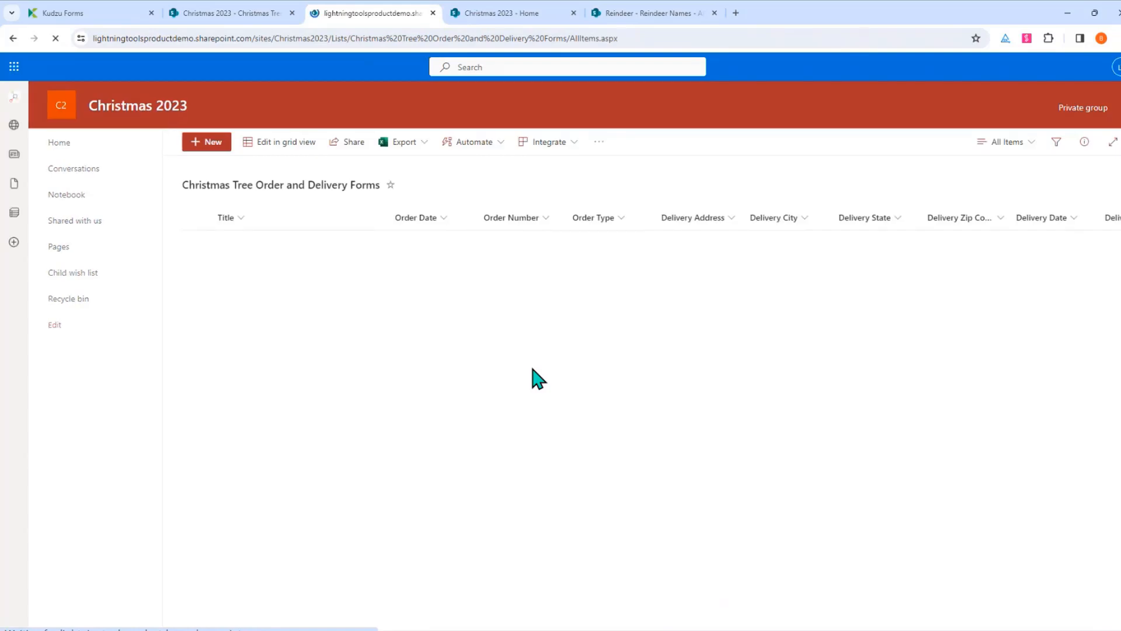
Save a new order with Tree Type Fraser Fir, then advance to the Features & Benefits slide
{"action": "left_click", "coordinate": [204, 157]}
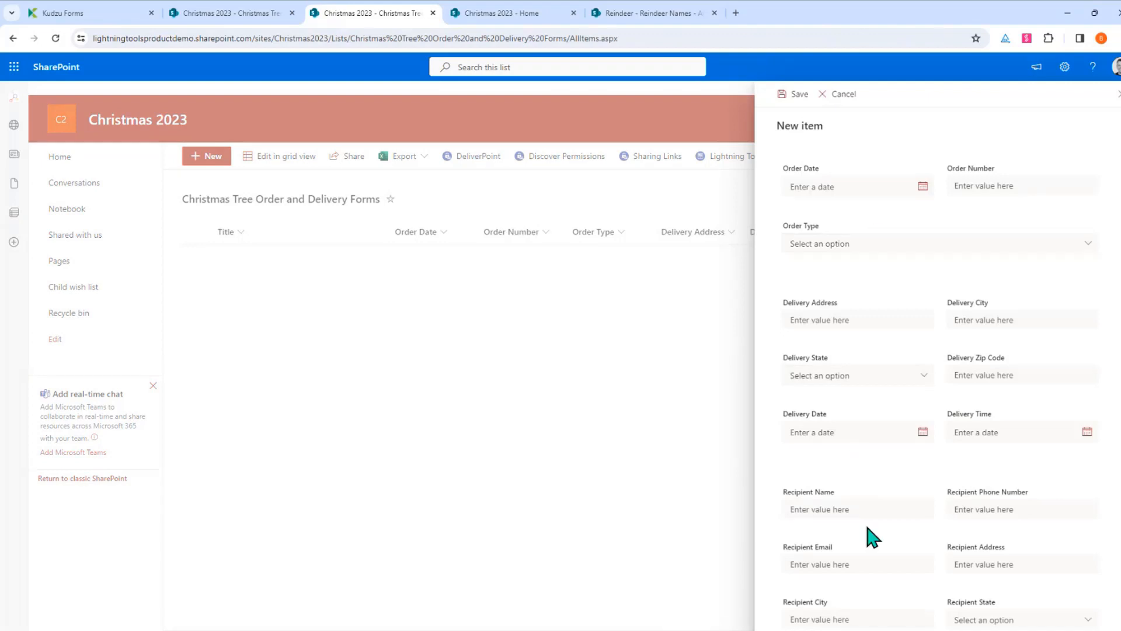
{"action": "scroll", "coordinate": [881, 453], "scroll_direction": "down", "scroll_amount": 4}
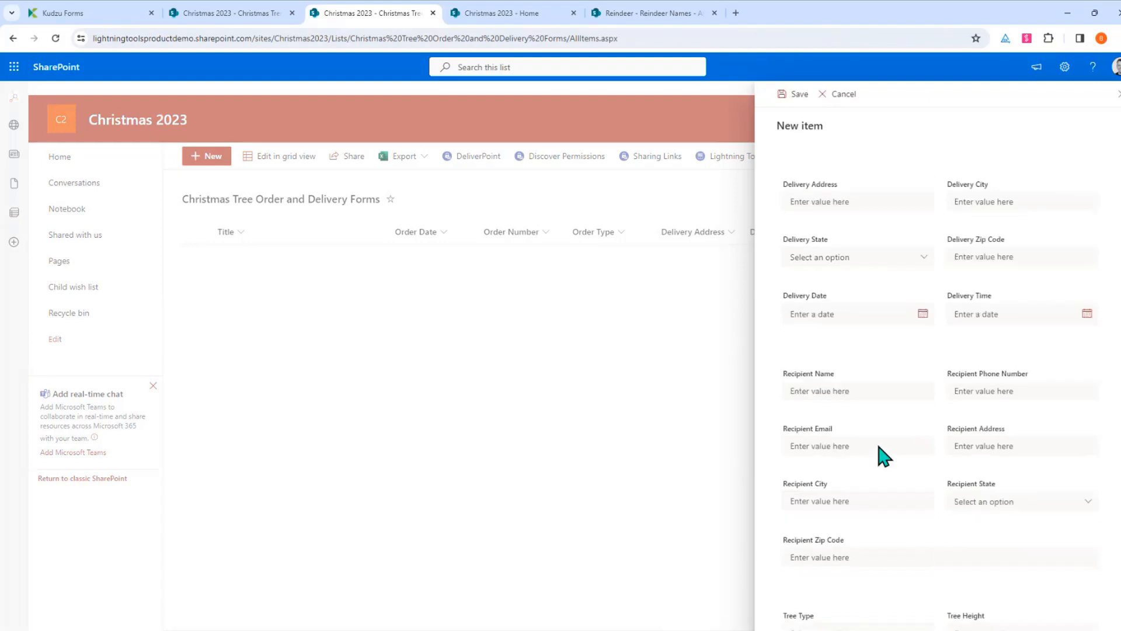
{"action": "scroll", "coordinate": [1027, 438], "scroll_direction": "down", "scroll_amount": 2}
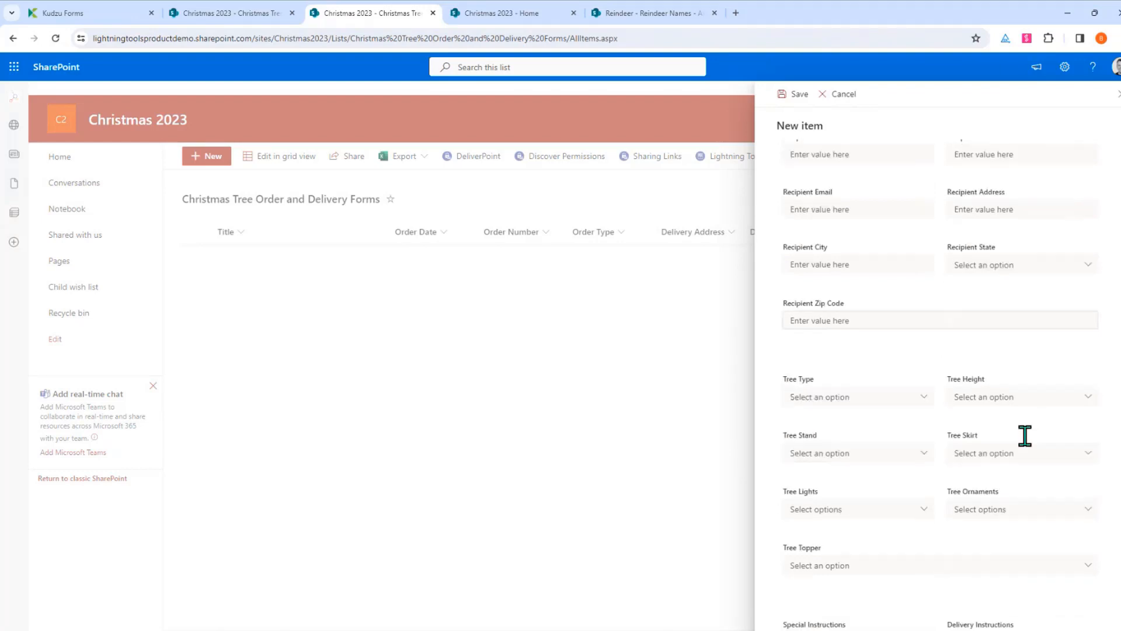
{"action": "left_click", "coordinate": [872, 401]}
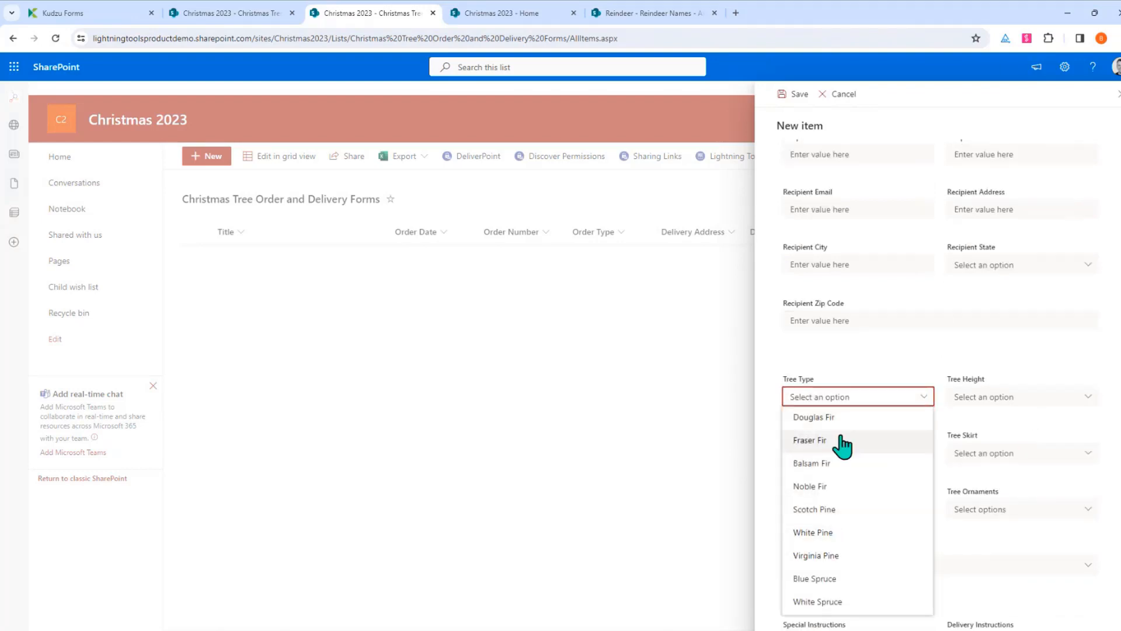
{"action": "left_click", "coordinate": [789, 442]}
{"action": "scroll", "coordinate": [851, 275], "scroll_direction": "up", "scroll_amount": 6}
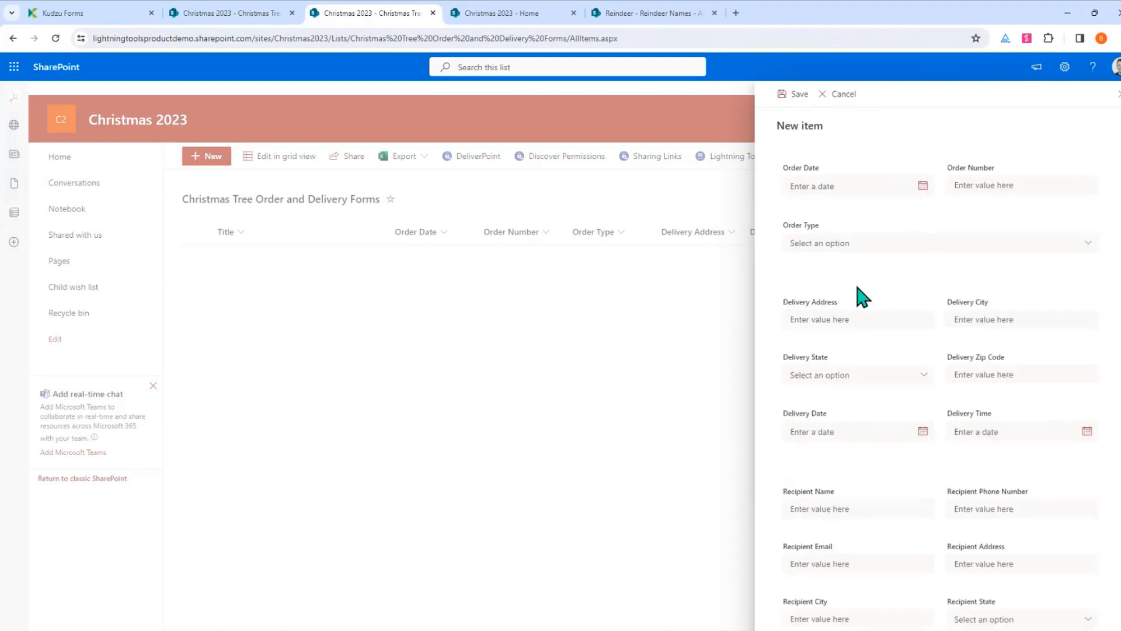
{"action": "left_click", "coordinate": [793, 98]}
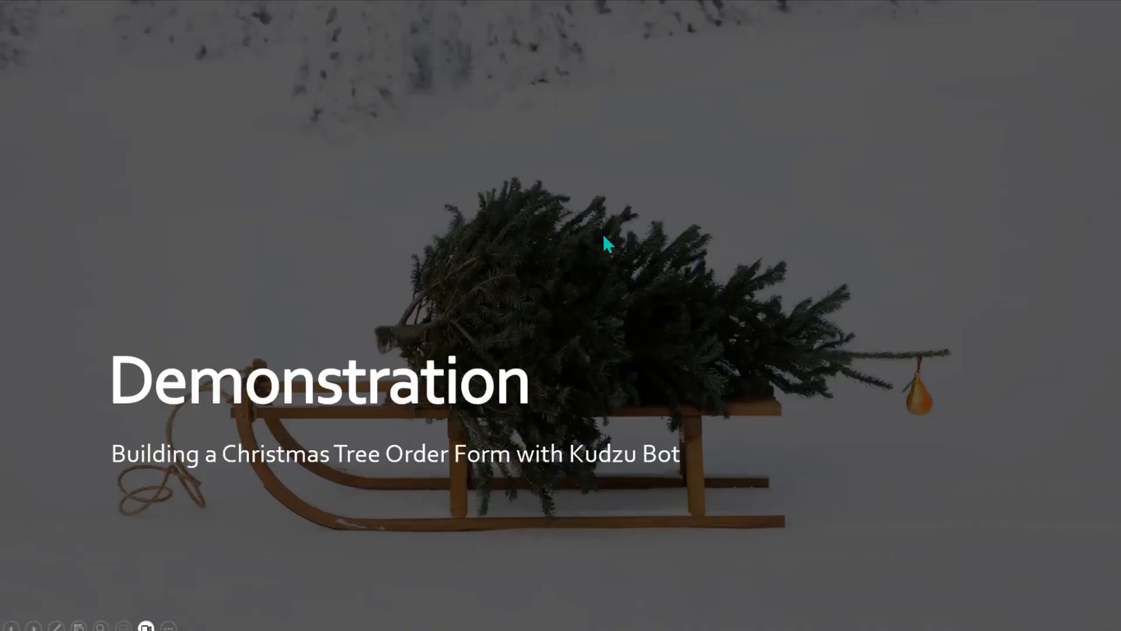
{"action": "key", "text": "Right"}
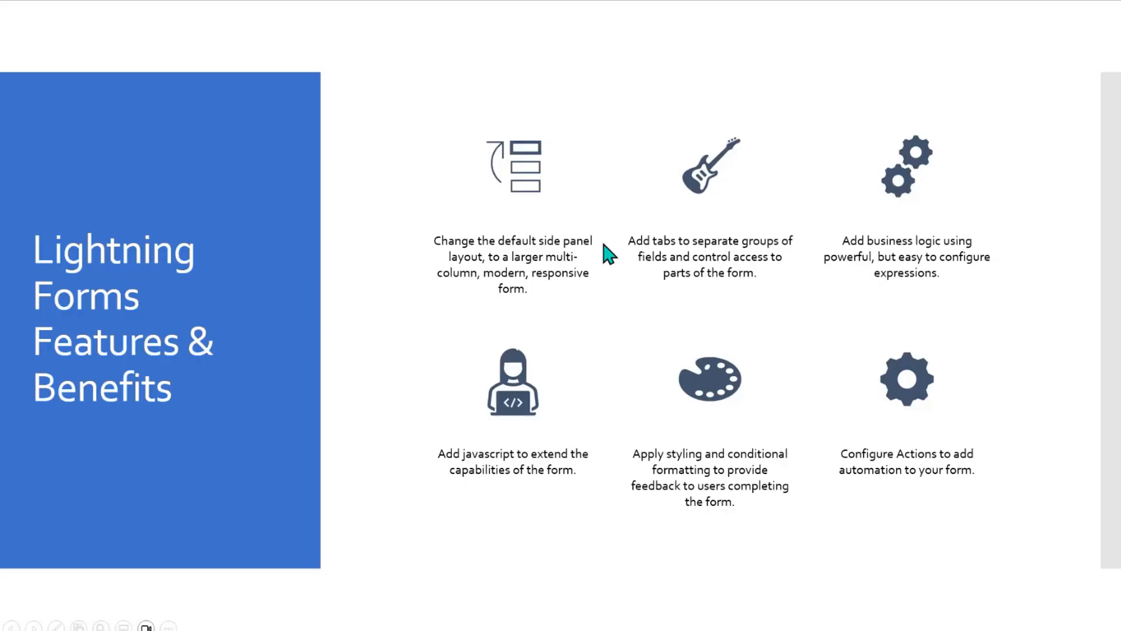
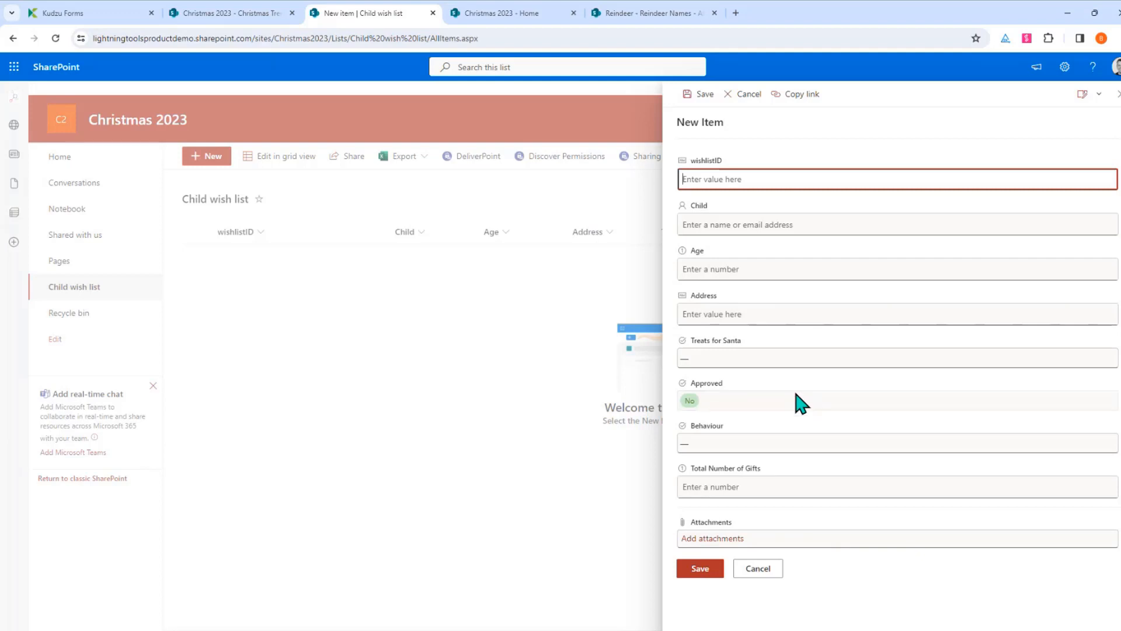
Cancel the new order form without saving and return to the Christmas 2023 site home page
{"action": "left_click", "coordinate": [758, 570]}
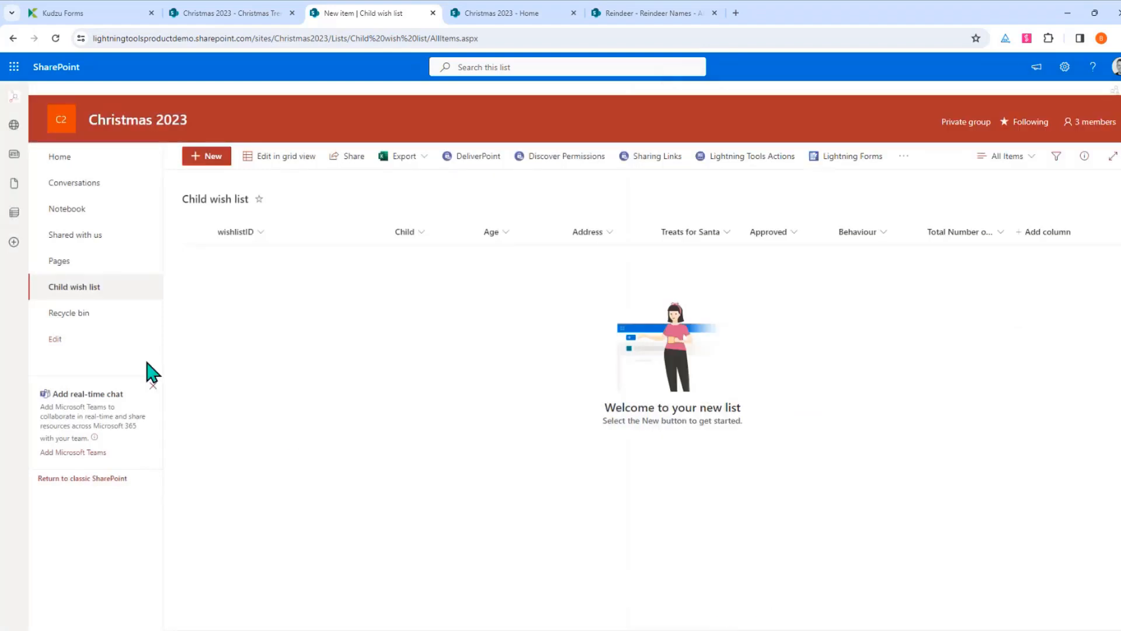
{"action": "left_click", "coordinate": [71, 158]}
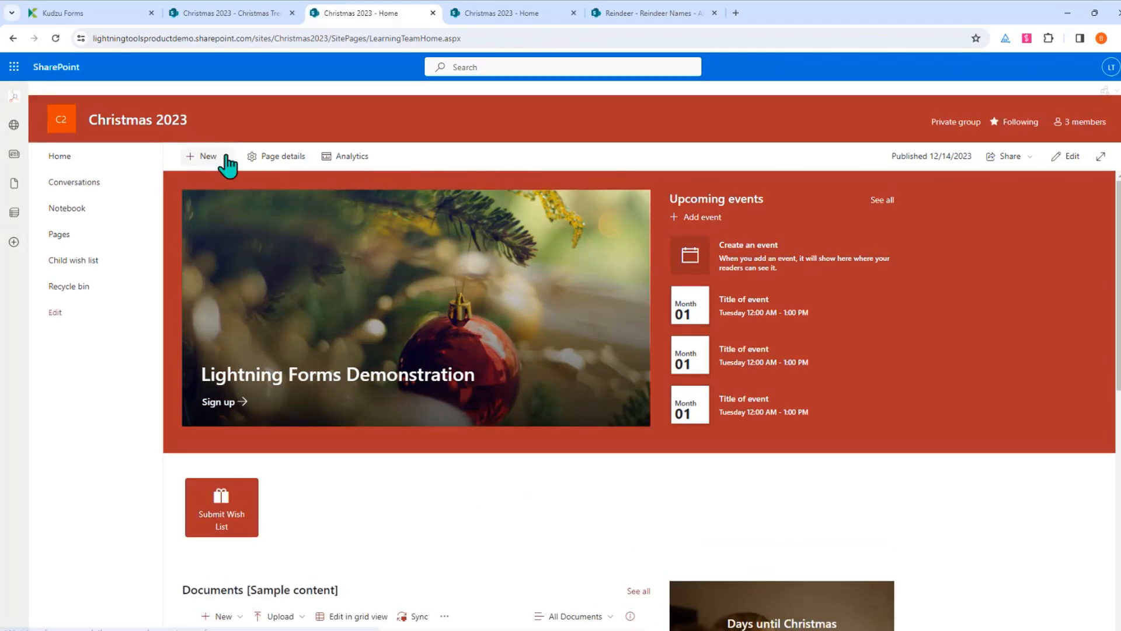
Create a new list named Gift ideas from the Gift ideas template
{"action": "left_click", "coordinate": [227, 156]}
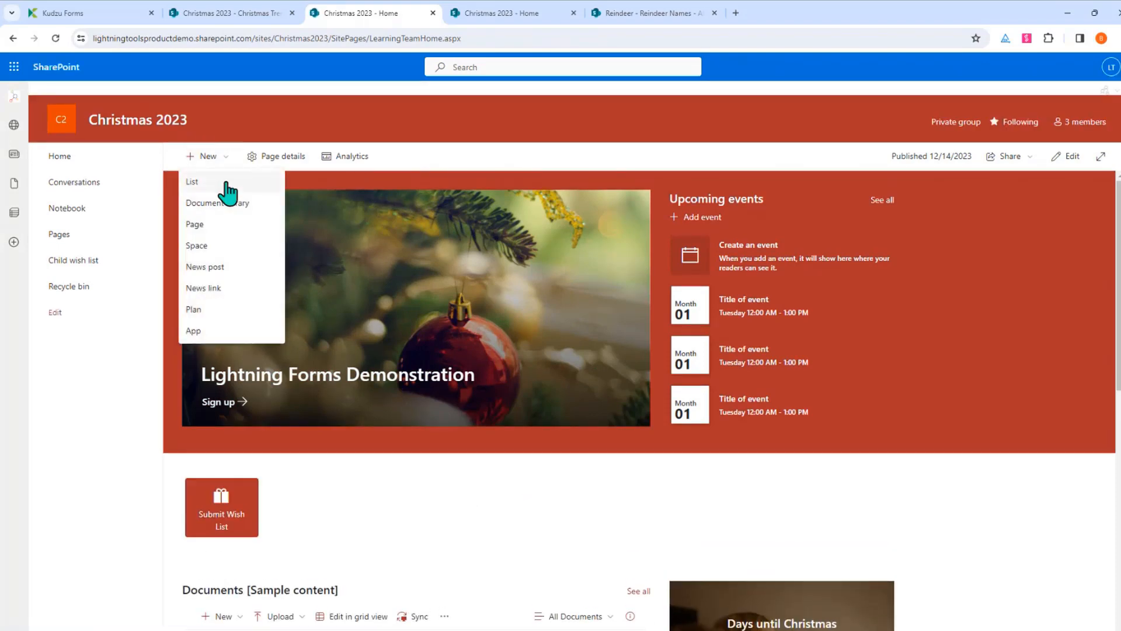
{"action": "left_click", "coordinate": [222, 182]}
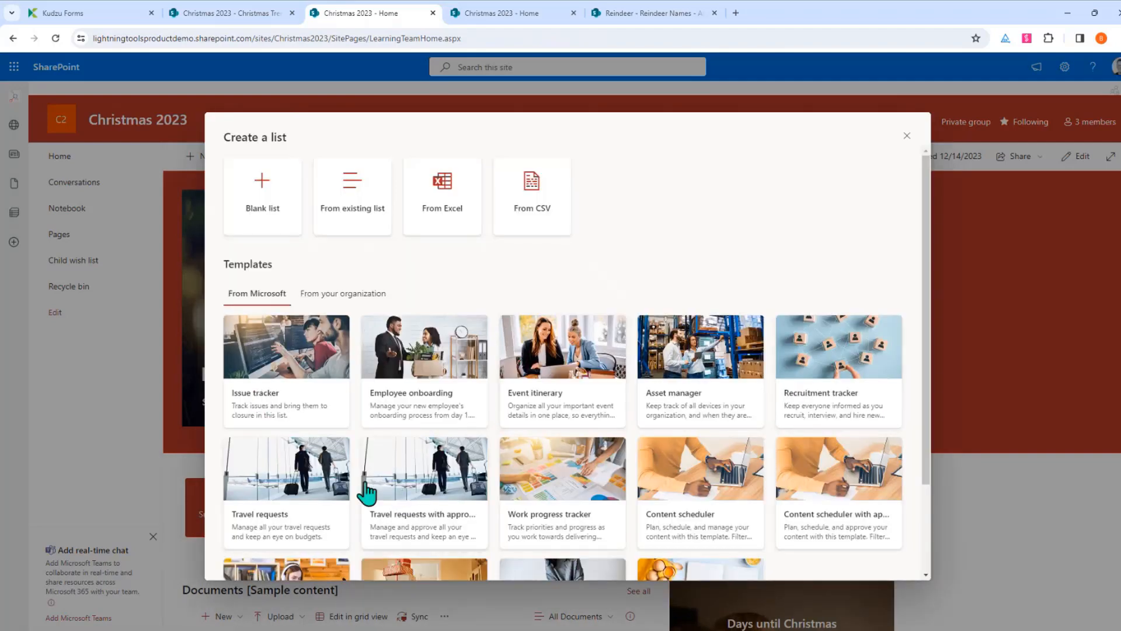
{"action": "scroll", "coordinate": [533, 453], "scroll_direction": "down", "scroll_amount": 2}
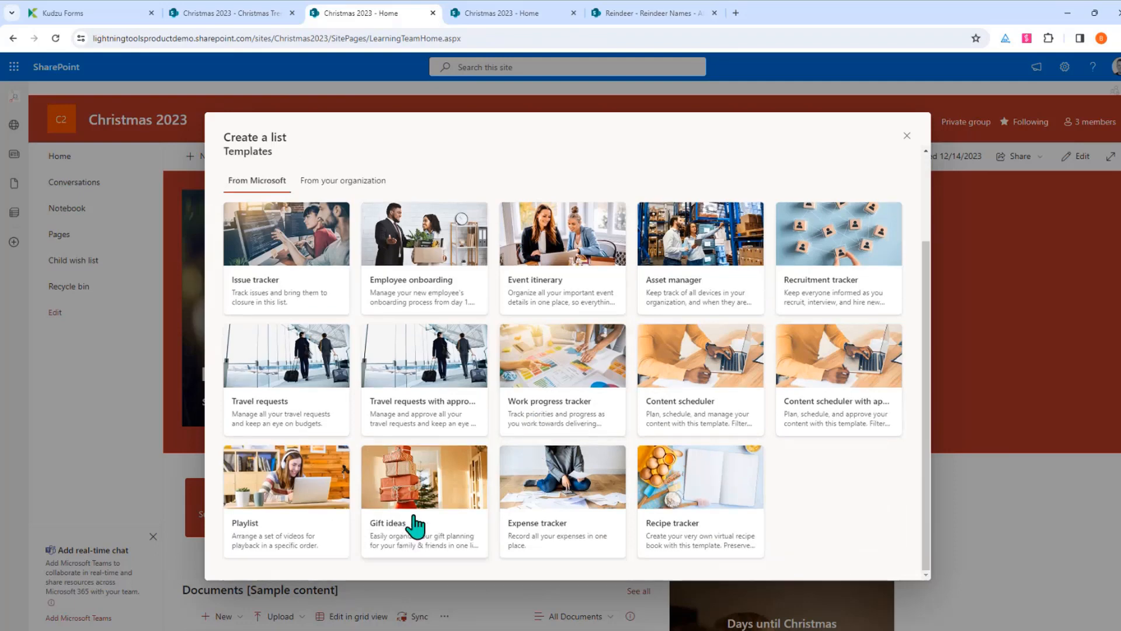
{"action": "left_click", "coordinate": [420, 546]}
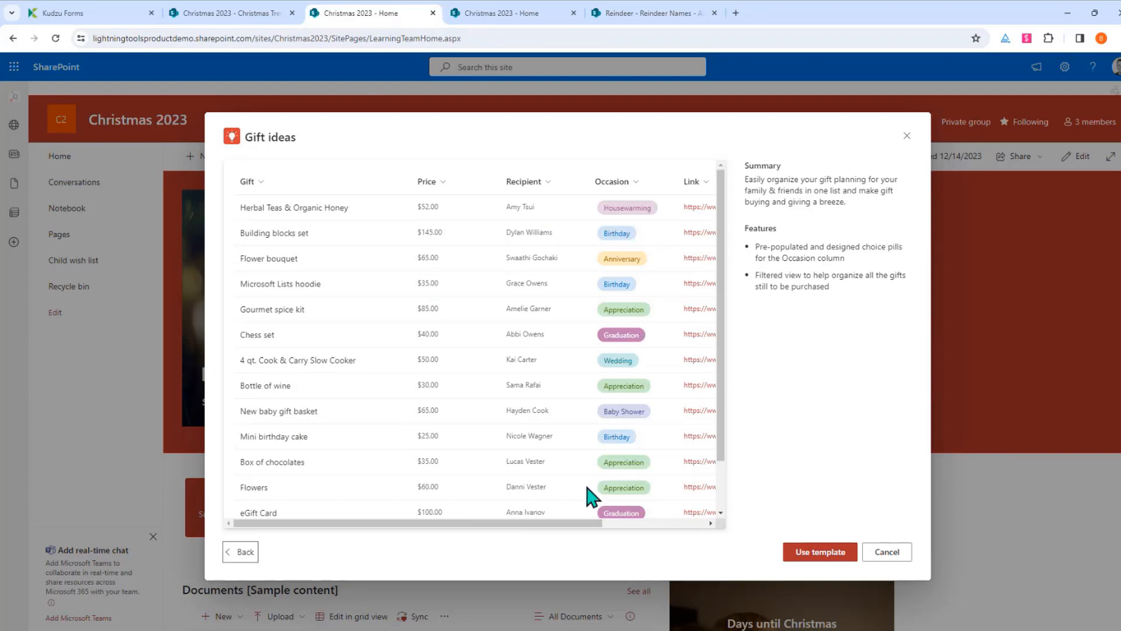
{"action": "left_click_drag", "start_coordinate": [576, 524], "coordinate": [666, 523]}
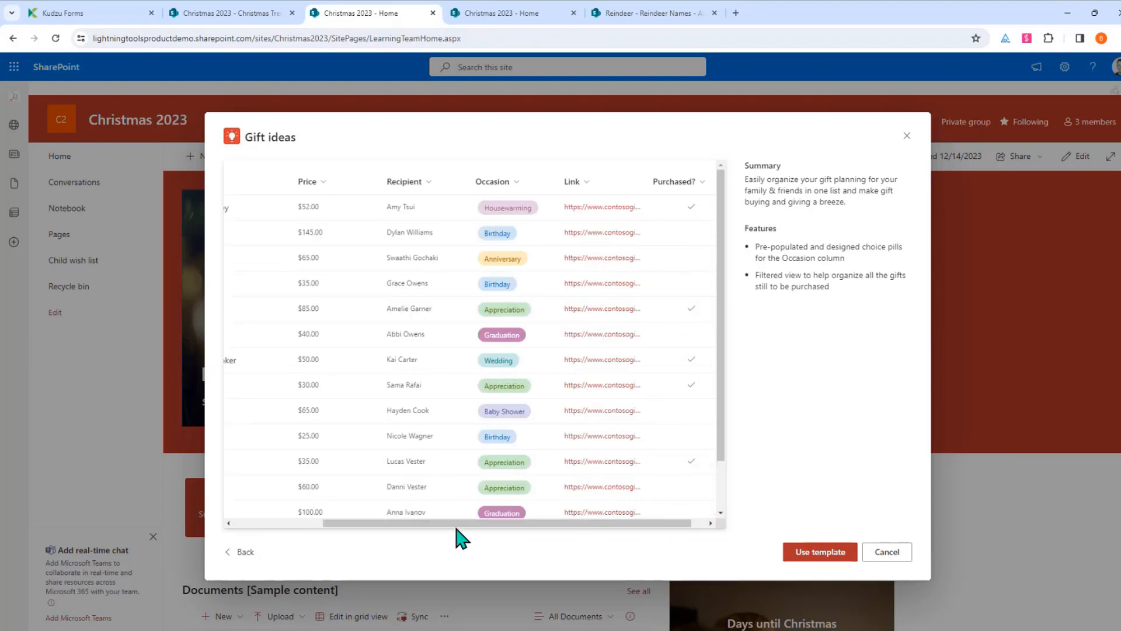
{"action": "left_click_drag", "start_coordinate": [458, 525], "coordinate": [297, 525]}
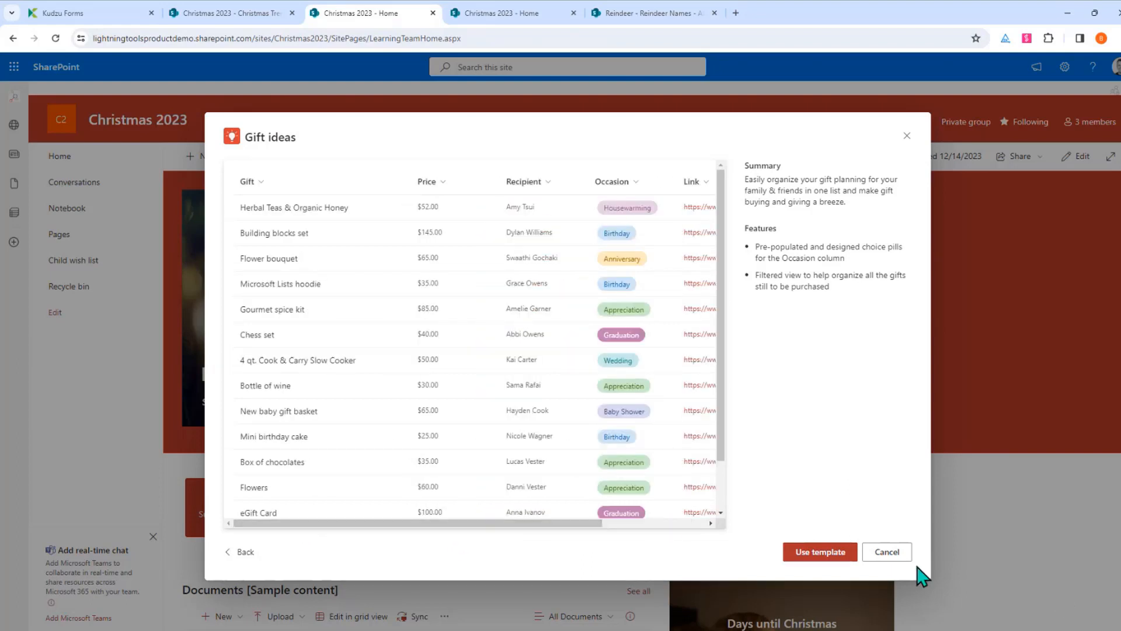
{"action": "left_click", "coordinate": [819, 554]}
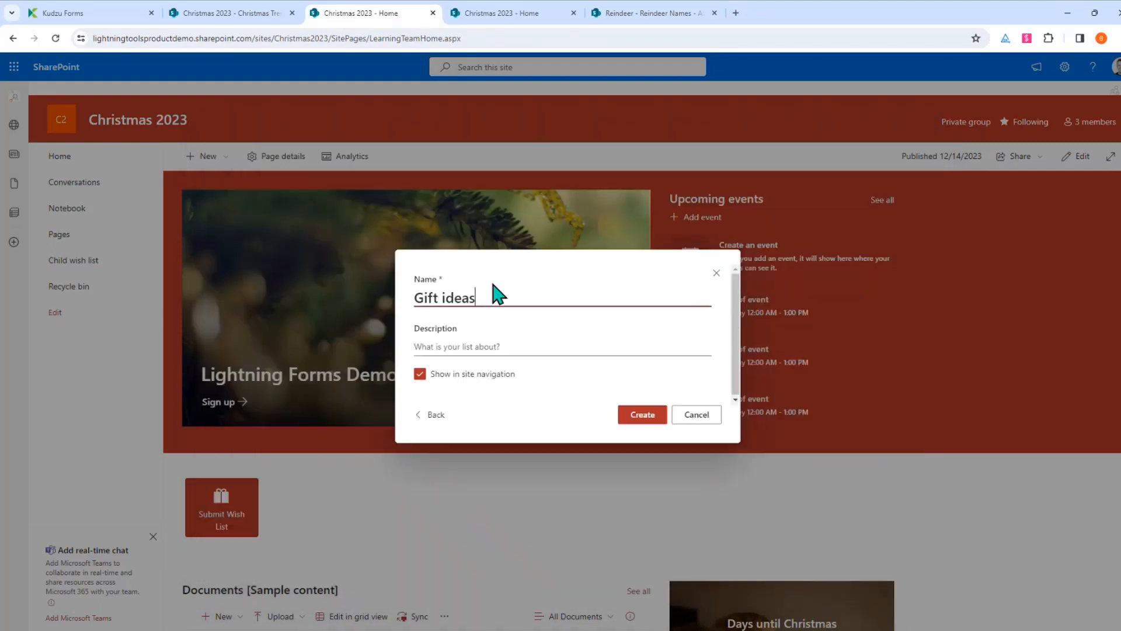
{"action": "left_click", "coordinate": [657, 433]}
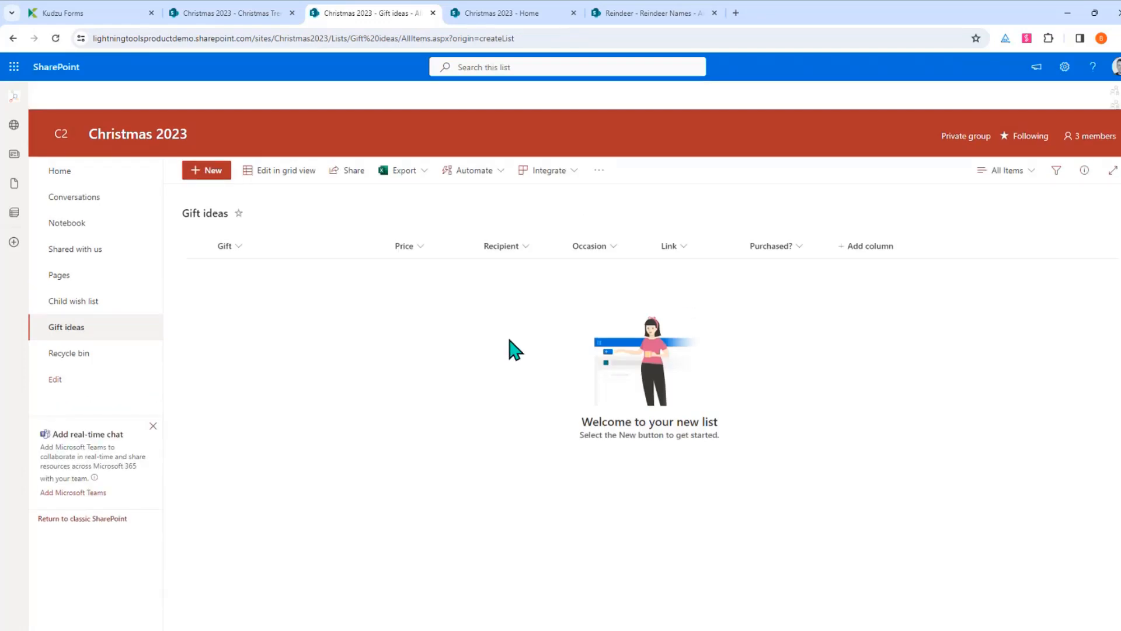
Delete the Recipient column from the Gift ideas list
{"action": "left_click", "coordinate": [527, 249]}
{"action": "mouse_move", "coordinate": [549, 366]}
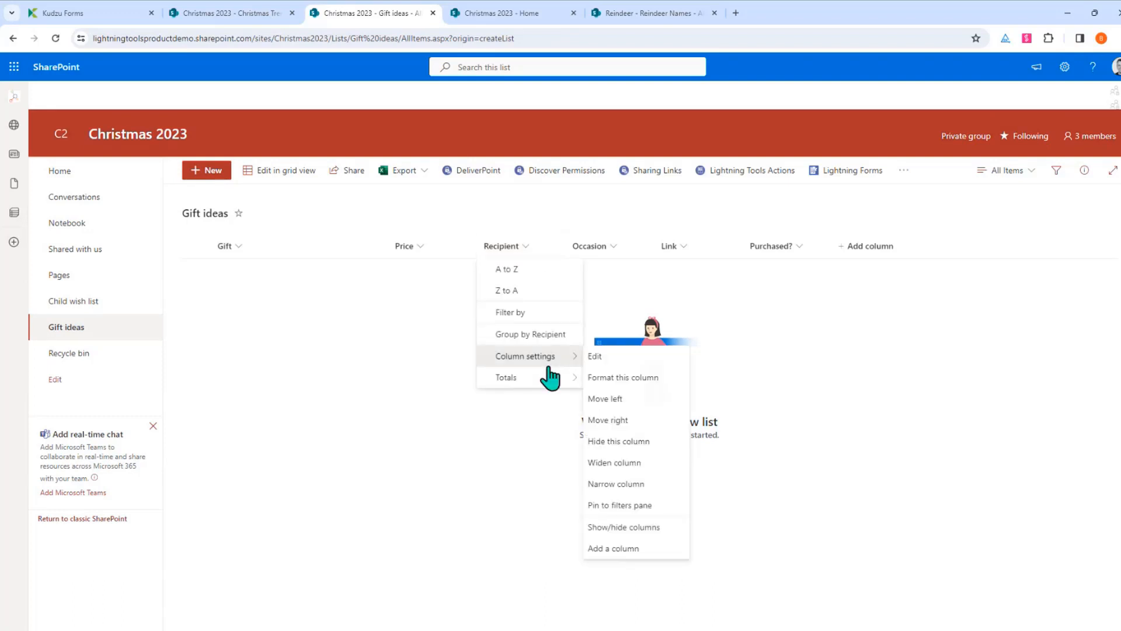
{"action": "left_click", "coordinate": [597, 357]}
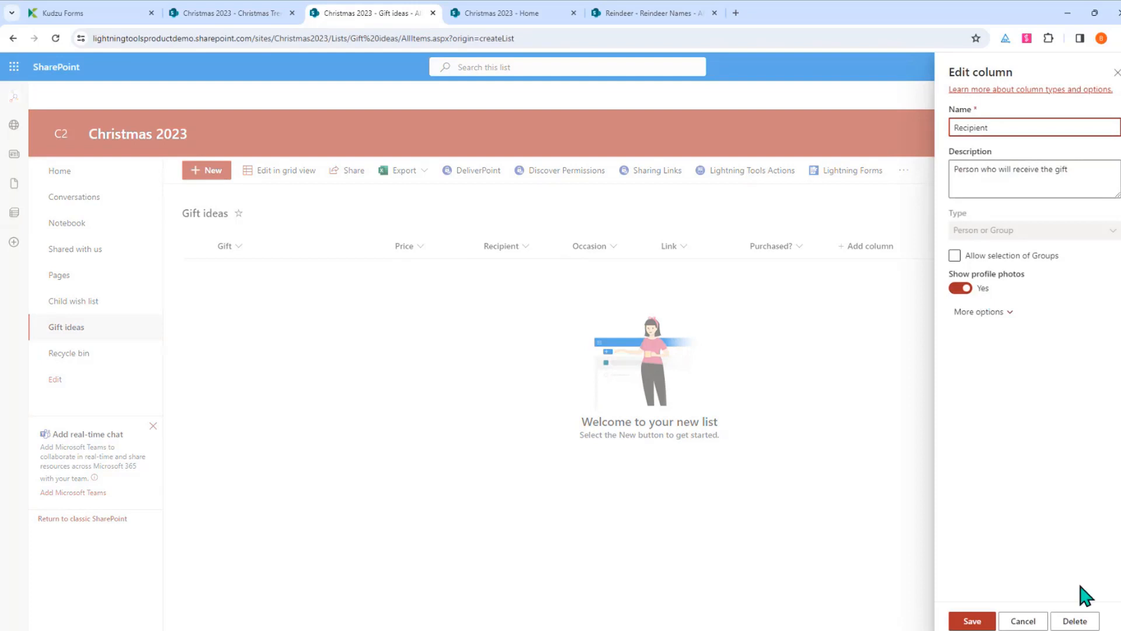
{"action": "left_click", "coordinate": [1073, 620]}
{"action": "left_click", "coordinate": [565, 394]}
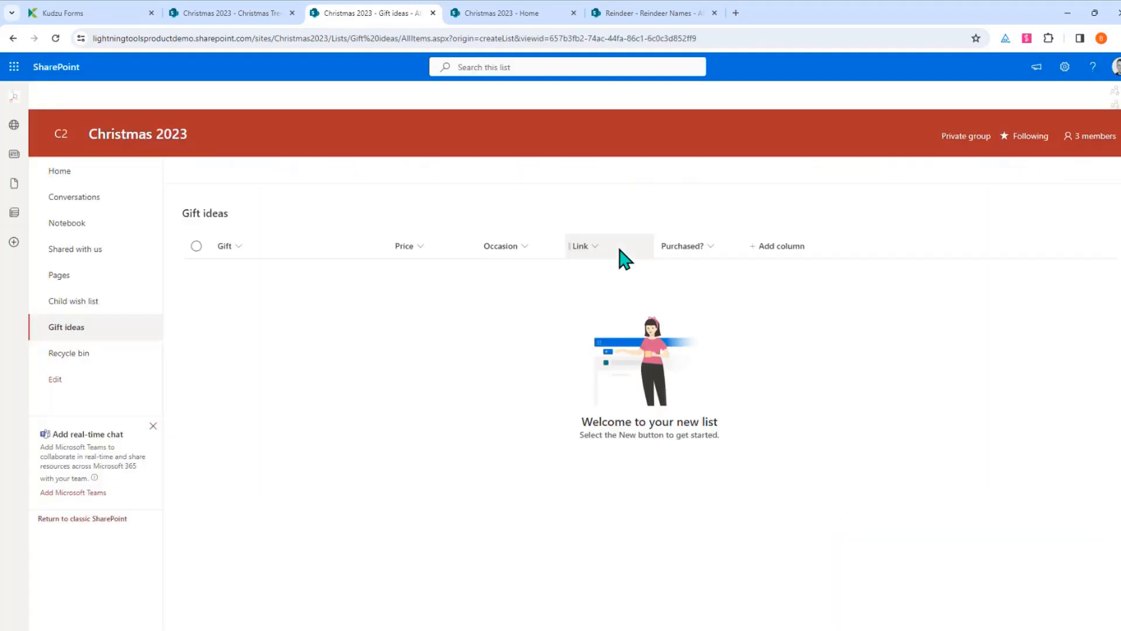
Remove the Housewarming, Anniversary, Appreciation, Baby Shower, Graduation and Wedding choices from Occasion
{"action": "left_click", "coordinate": [529, 251]}
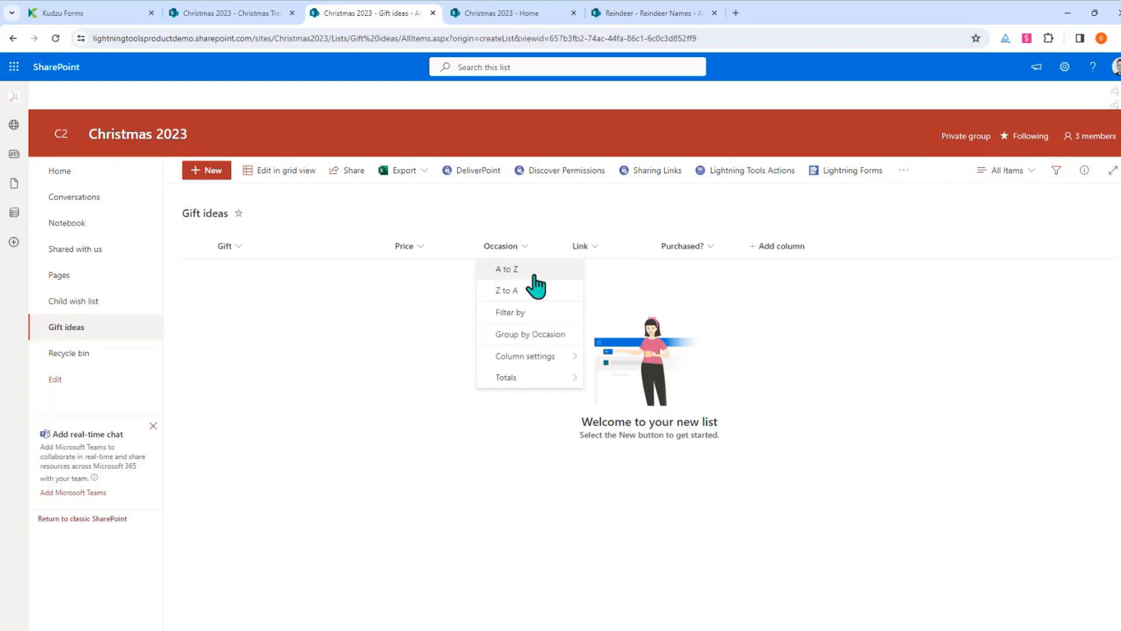
{"action": "mouse_move", "coordinate": [543, 357]}
{"action": "left_click", "coordinate": [594, 358]}
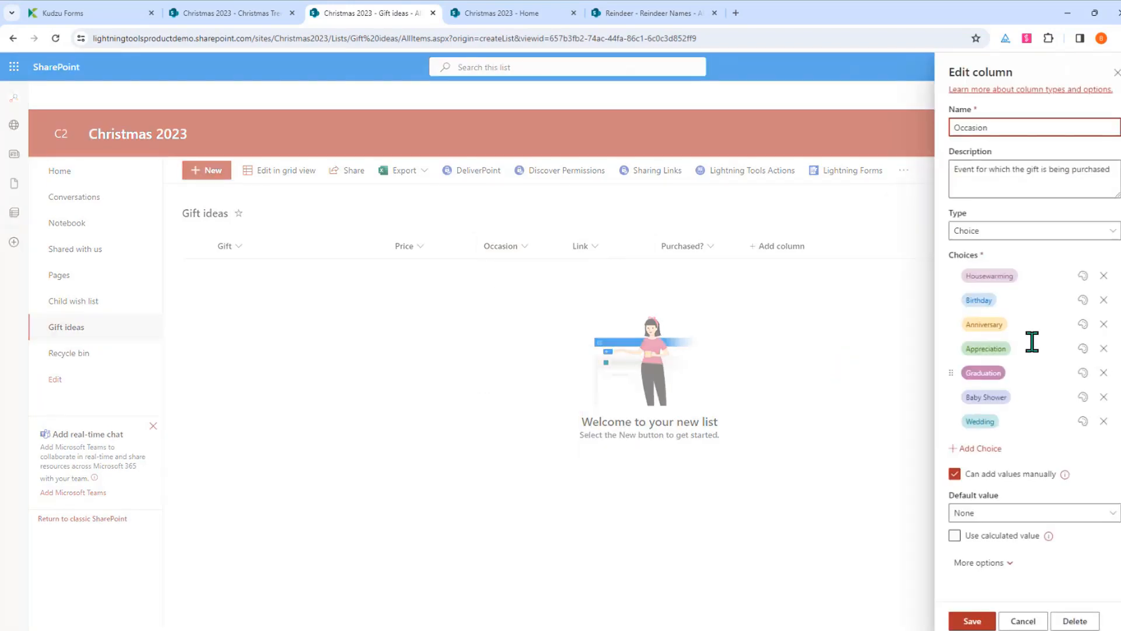
{"action": "left_click", "coordinate": [1104, 275]}
{"action": "left_click", "coordinate": [1104, 300]}
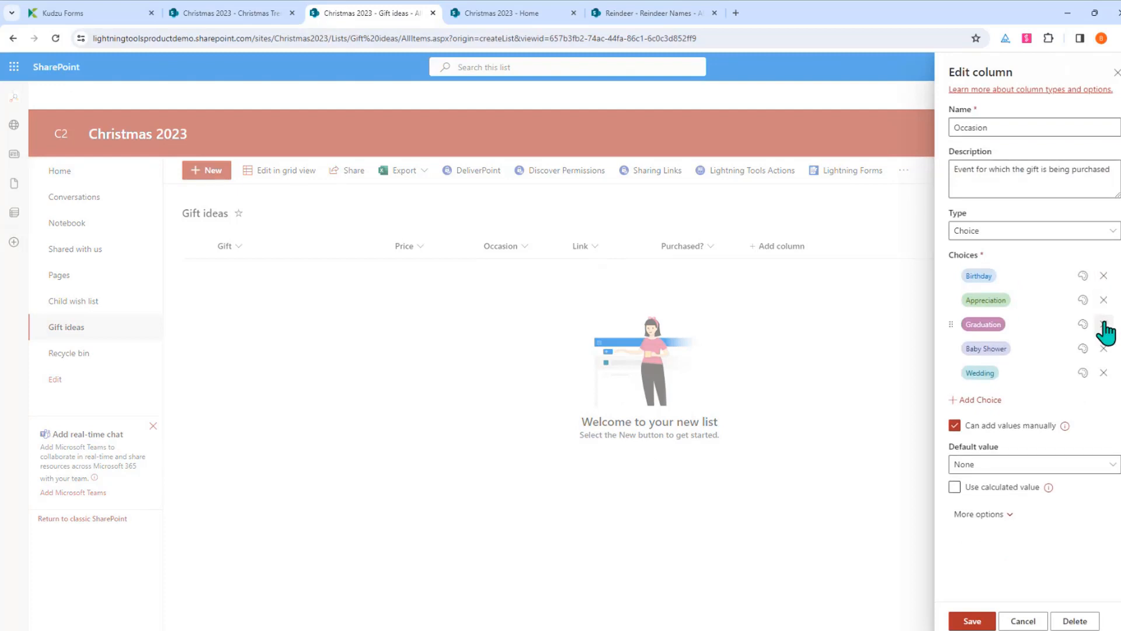
{"action": "left_click", "coordinate": [1104, 301]}
{"action": "left_click", "coordinate": [1104, 324]}
{"action": "left_click", "coordinate": [1104, 300]}
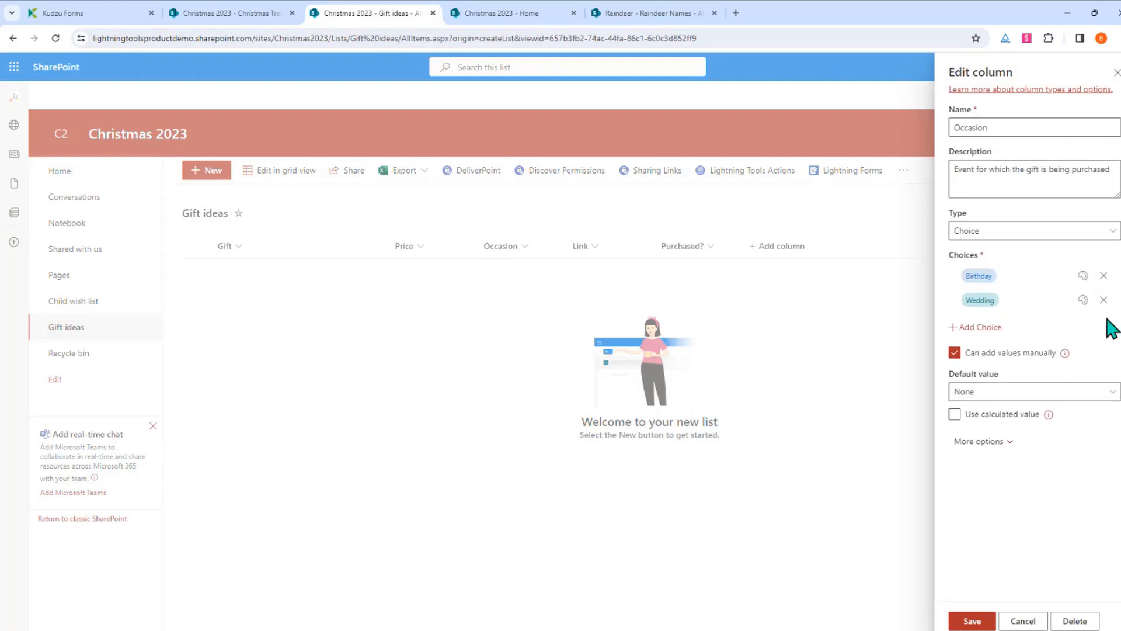
{"action": "left_click", "coordinate": [1104, 300]}
Add Christmas as an Occasion choice, save the column, and open the Child wish list
{"action": "left_click", "coordinate": [981, 302]}
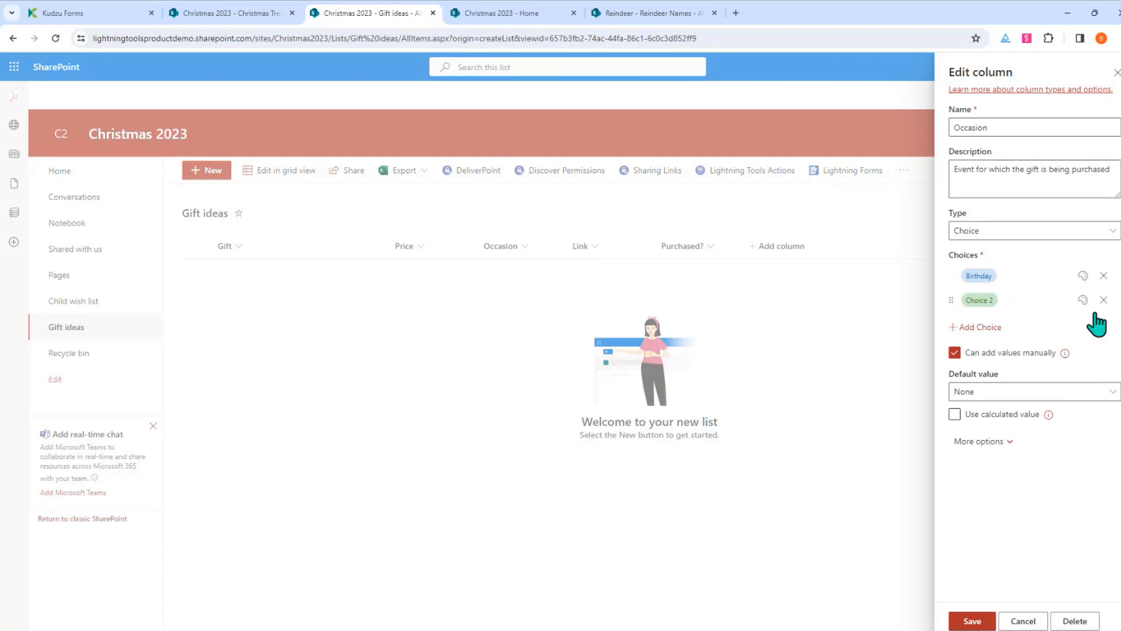
{"action": "left_click", "coordinate": [977, 300]}
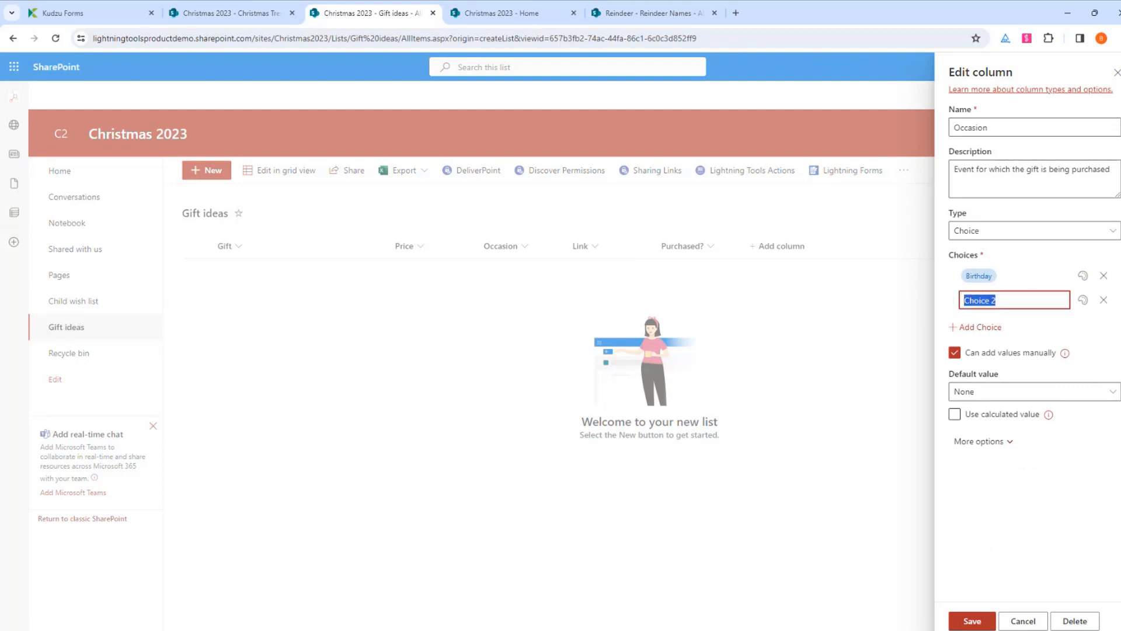
{"action": "type", "text": "Christmas"}
{"action": "left_click", "coordinate": [1074, 533]}
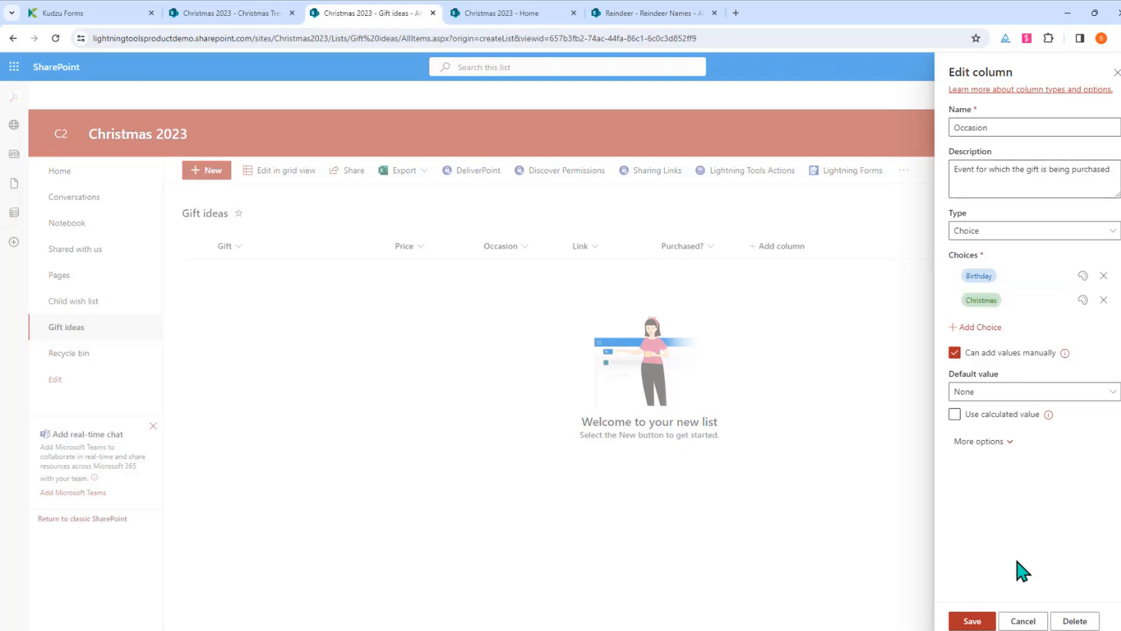
{"action": "left_click", "coordinate": [973, 621]}
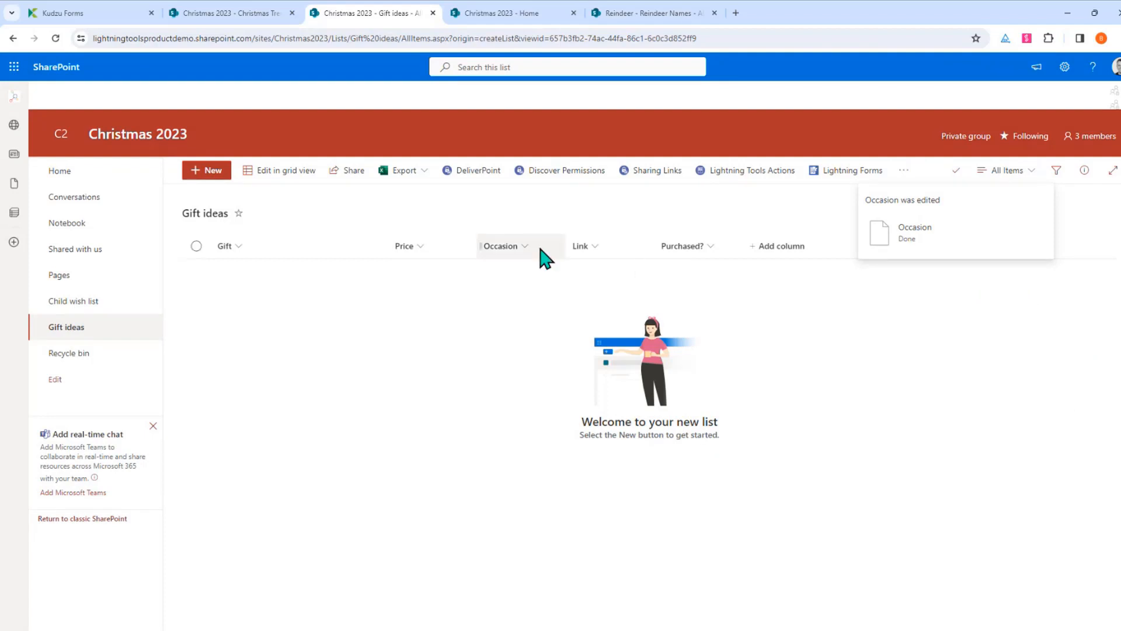
{"action": "left_click", "coordinate": [82, 314]}
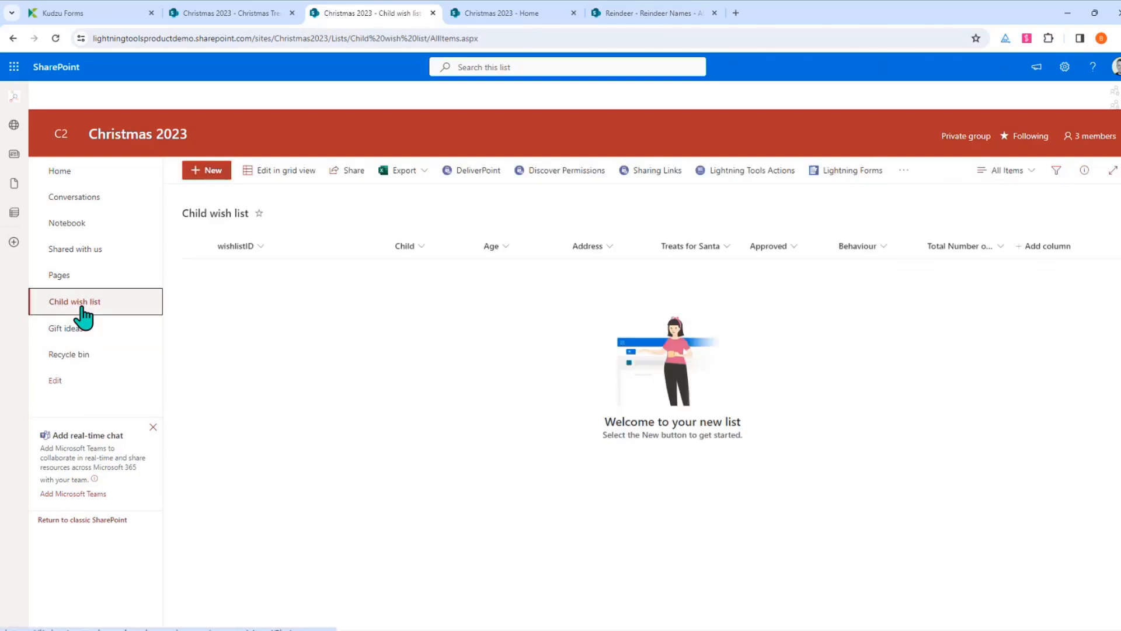
Open the Child wish list's NewForm.aspx for customization in Lightning Forms
{"action": "left_click", "coordinate": [840, 172]}
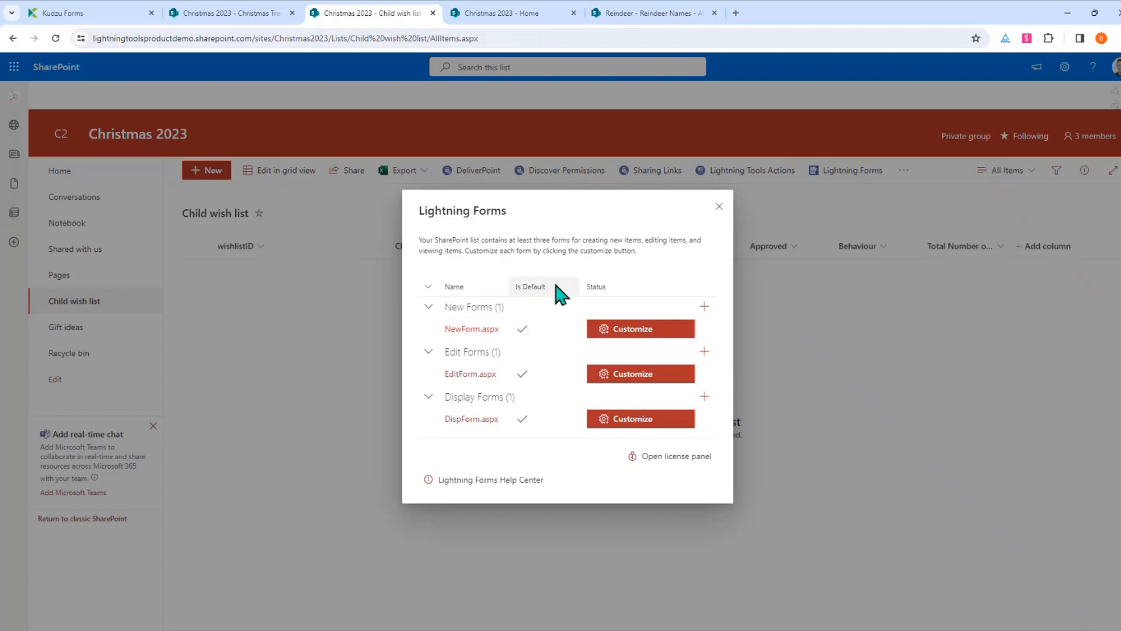
{"action": "left_click", "coordinate": [628, 331]}
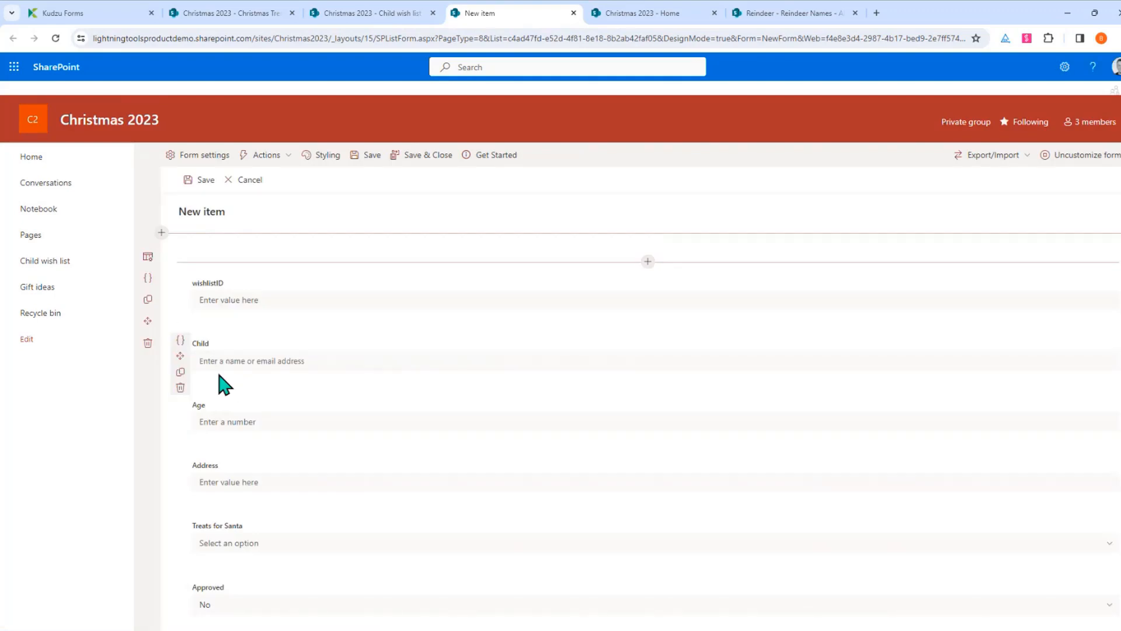
Look at the Child field's expression settings without changes, then open Form settings
{"action": "left_click_drag", "start_coordinate": [180, 356], "coordinate": [208, 389]}
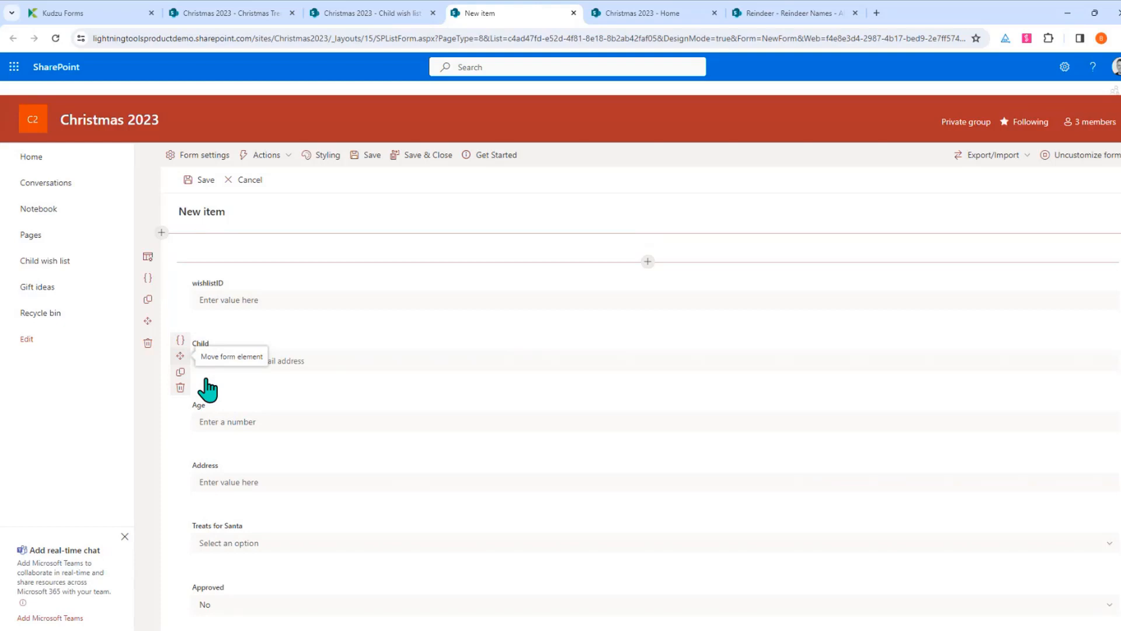
{"action": "left_click", "coordinate": [181, 341]}
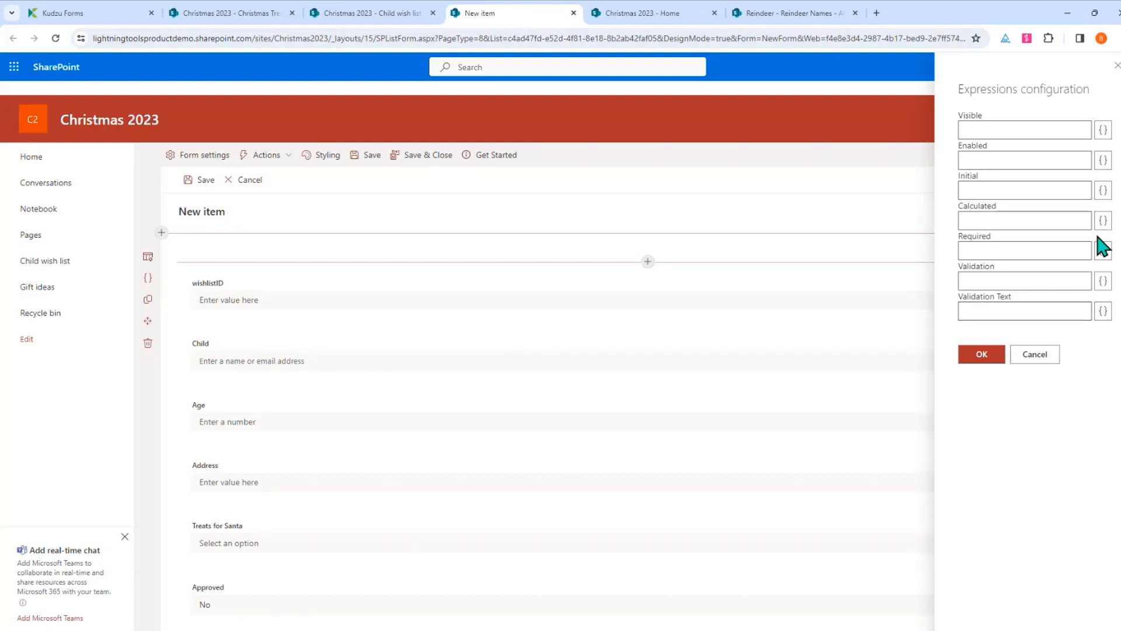
{"action": "left_click", "coordinate": [1040, 357]}
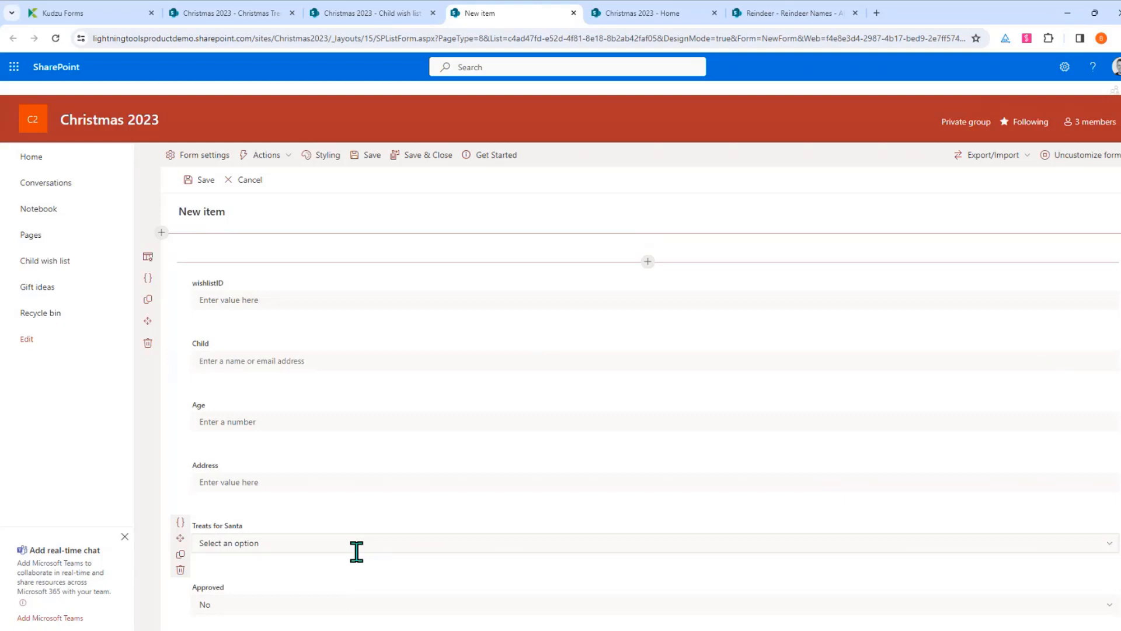
{"action": "left_click", "coordinate": [206, 165]}
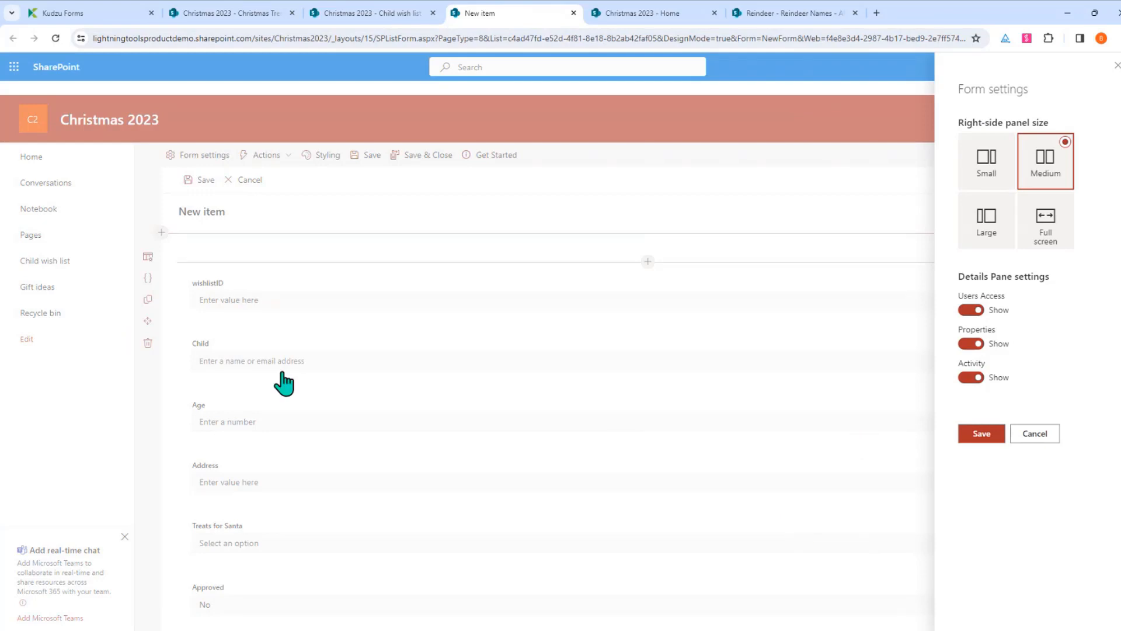
{"action": "left_click", "coordinate": [995, 239]}
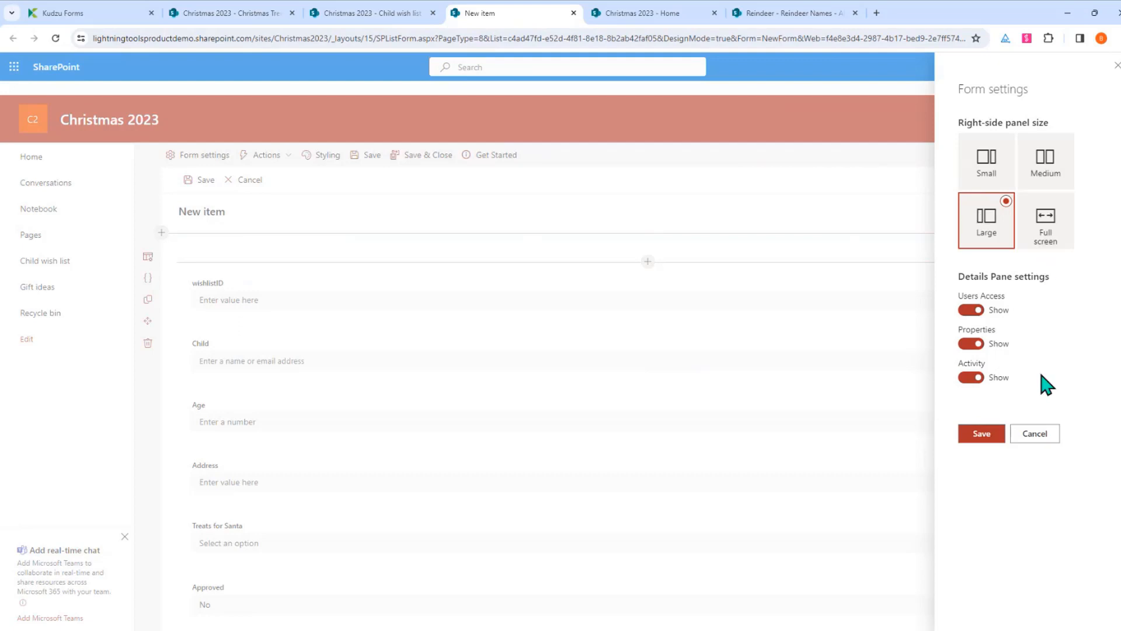
{"action": "left_click", "coordinate": [982, 438]}
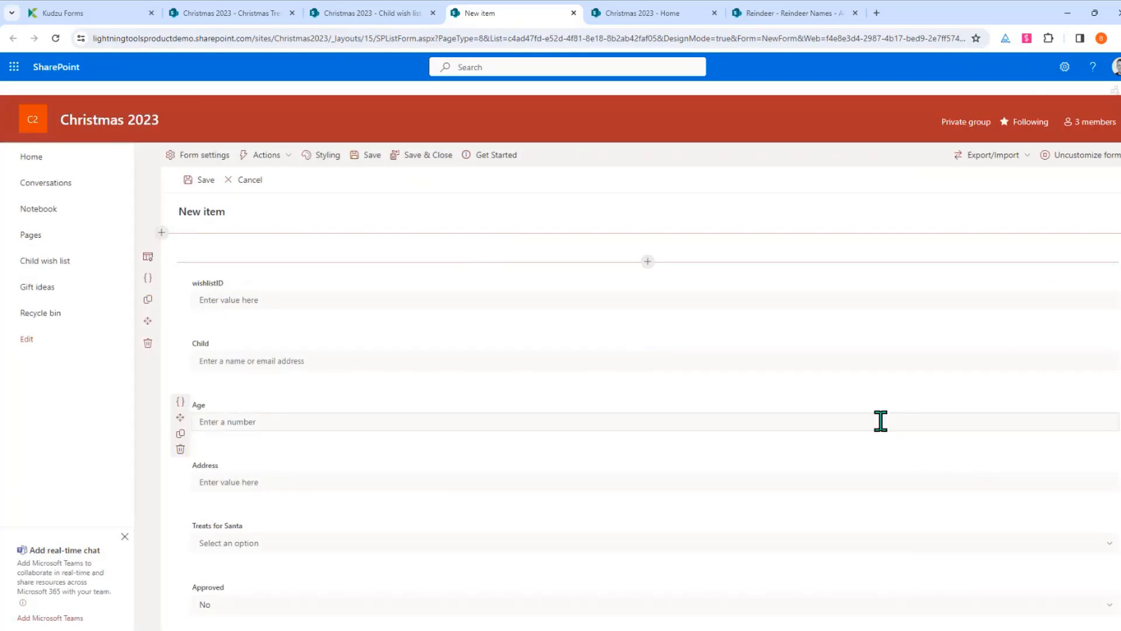
Insert a one-column section above the fields containing a Rich Text control
{"action": "left_click", "coordinate": [162, 233]}
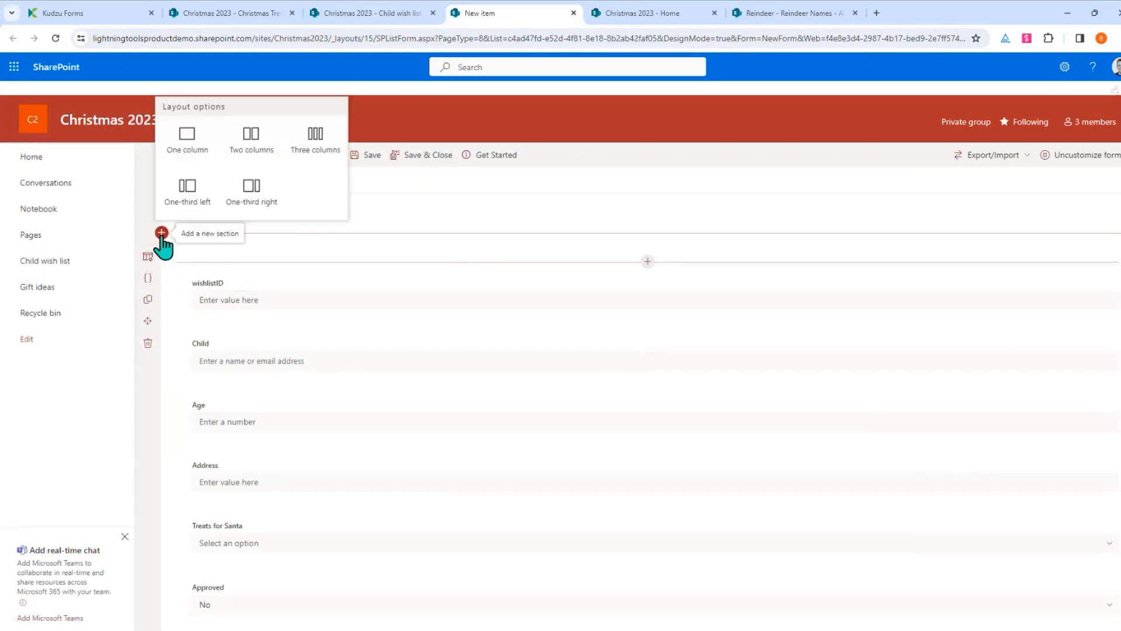
{"action": "left_click", "coordinate": [187, 139]}
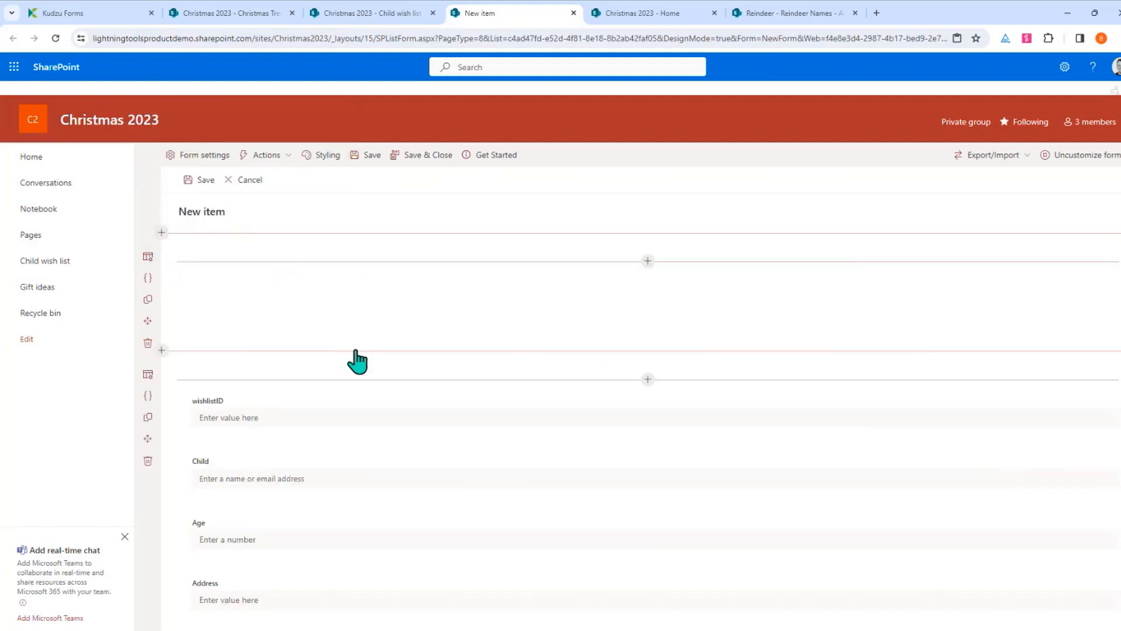
{"action": "left_click", "coordinate": [648, 261]}
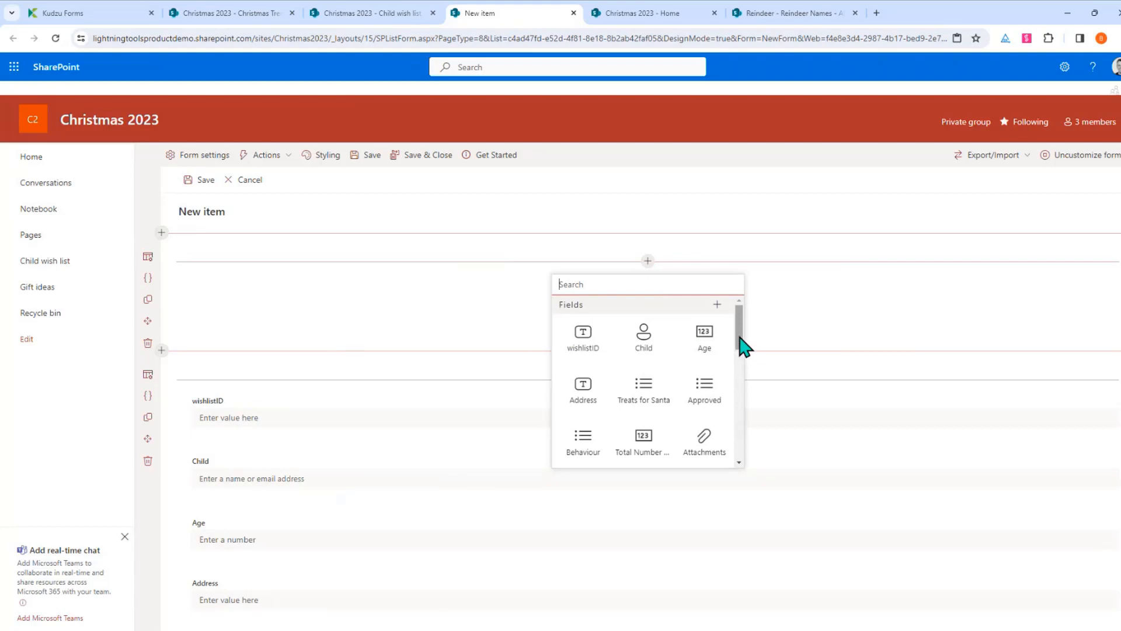
{"action": "left_click_drag", "start_coordinate": [745, 348], "coordinate": [746, 416]}
{"action": "left_click", "coordinate": [589, 422]}
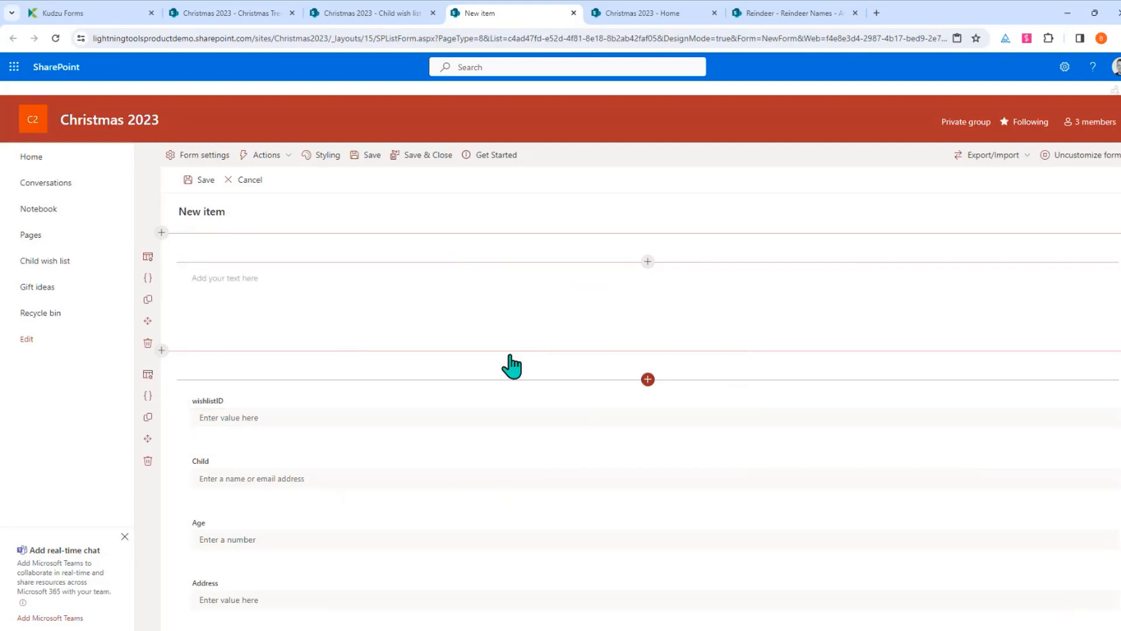
Enter the title 'Christmas Wish List for [[Child]]' as a centred Heading 1
{"action": "left_click", "coordinate": [481, 286]}
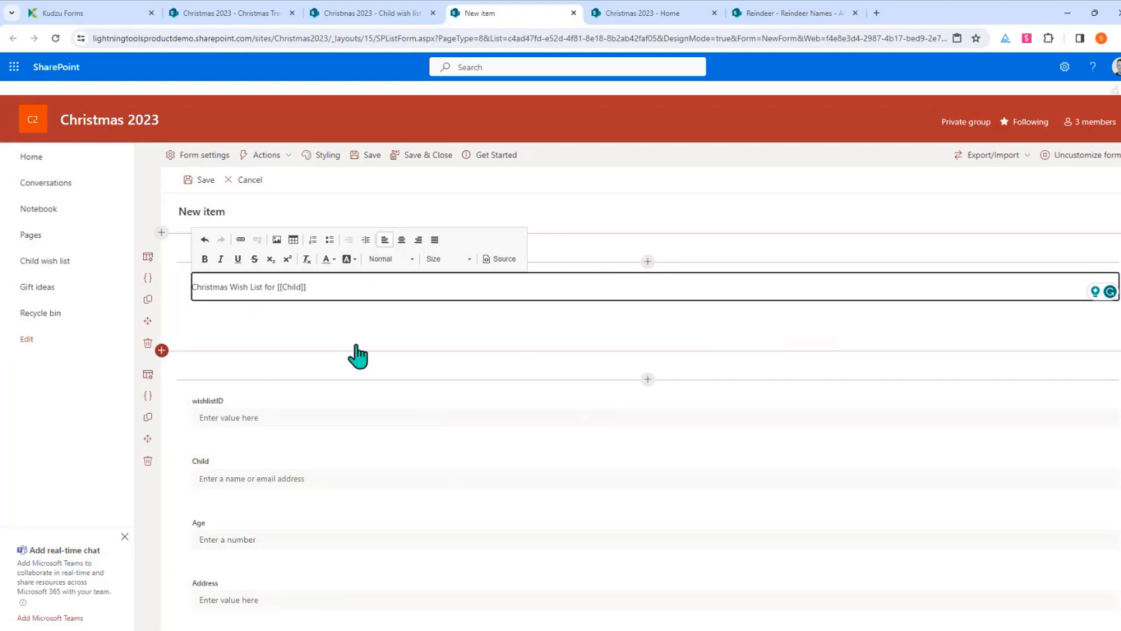
{"action": "left_click_drag", "start_coordinate": [317, 288], "coordinate": [170, 314]}
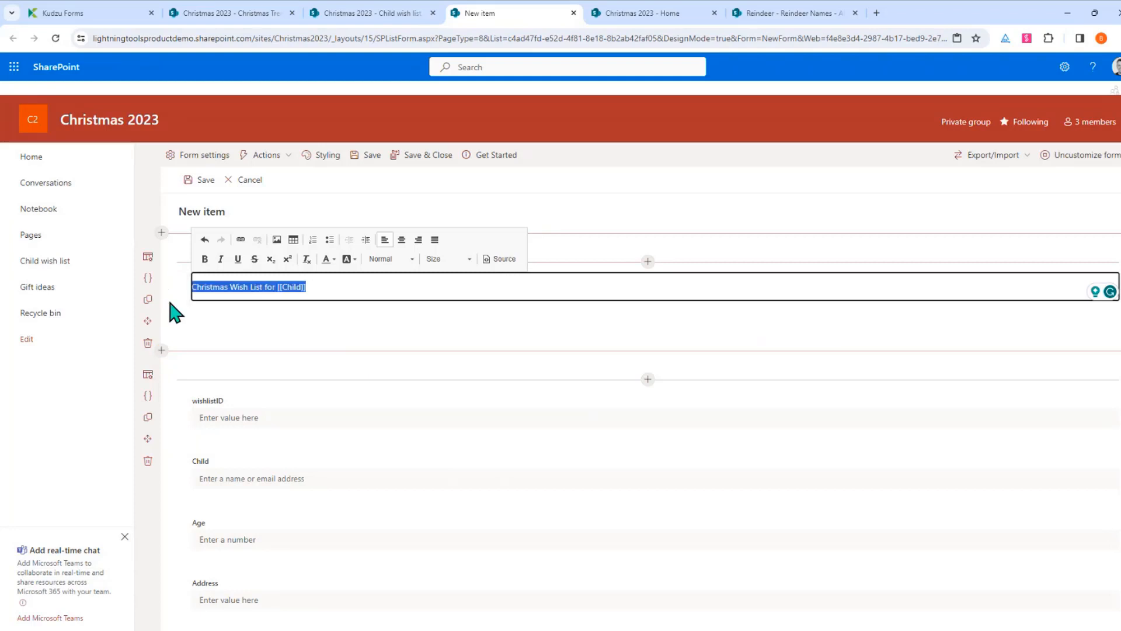
{"action": "left_click", "coordinate": [409, 258]}
{"action": "left_click", "coordinate": [395, 319]}
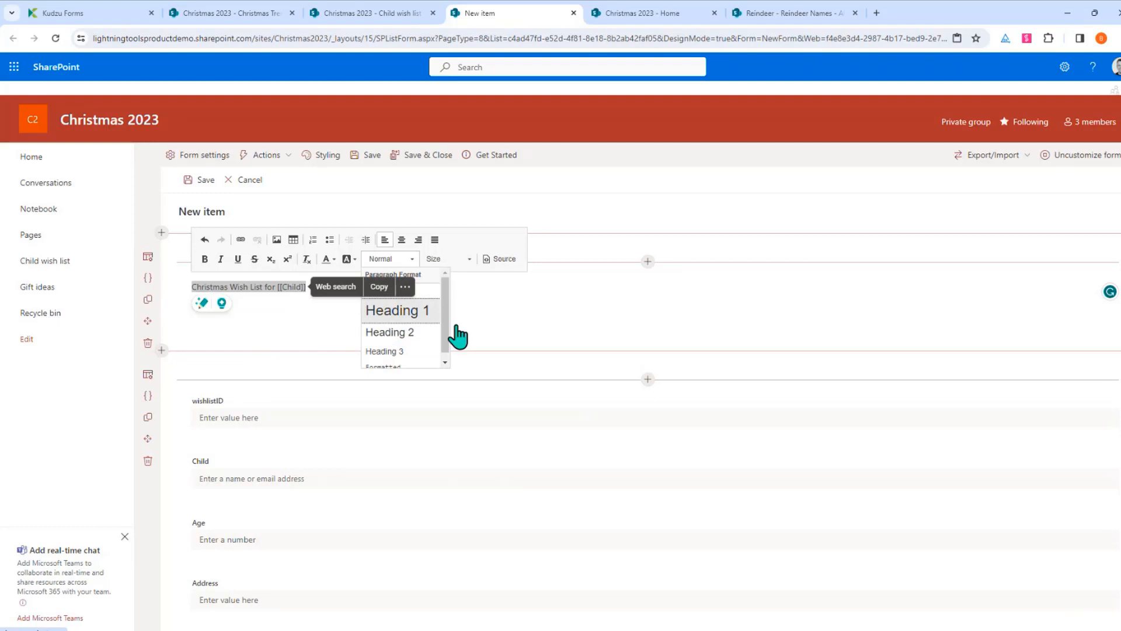
{"action": "left_click", "coordinate": [401, 240]}
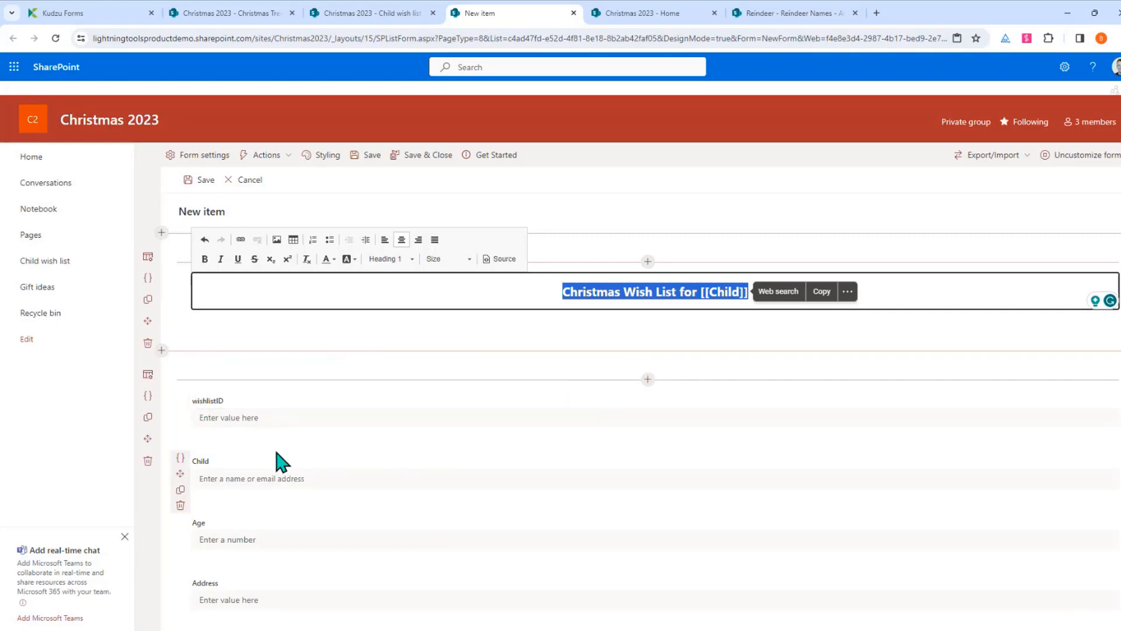
Insert a Tabs control below wishlistID and name its first tab Child with a smiley icon
{"action": "left_click", "coordinate": [646, 440]}
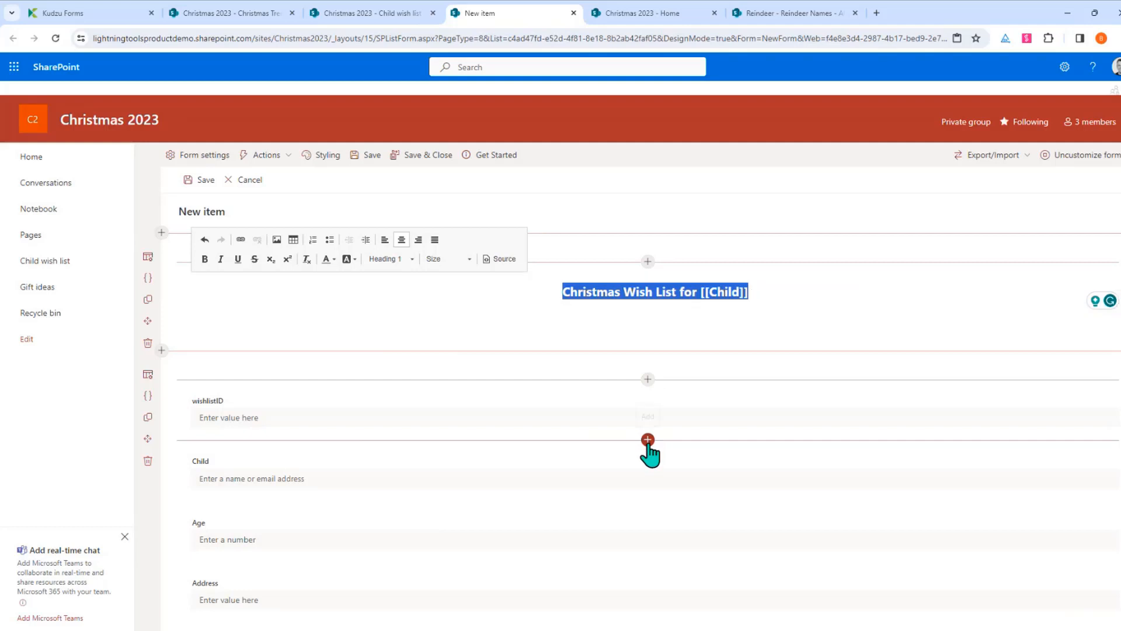
{"action": "left_click_drag", "start_coordinate": [740, 295], "coordinate": [738, 367]}
{"action": "left_click", "coordinate": [586, 357]}
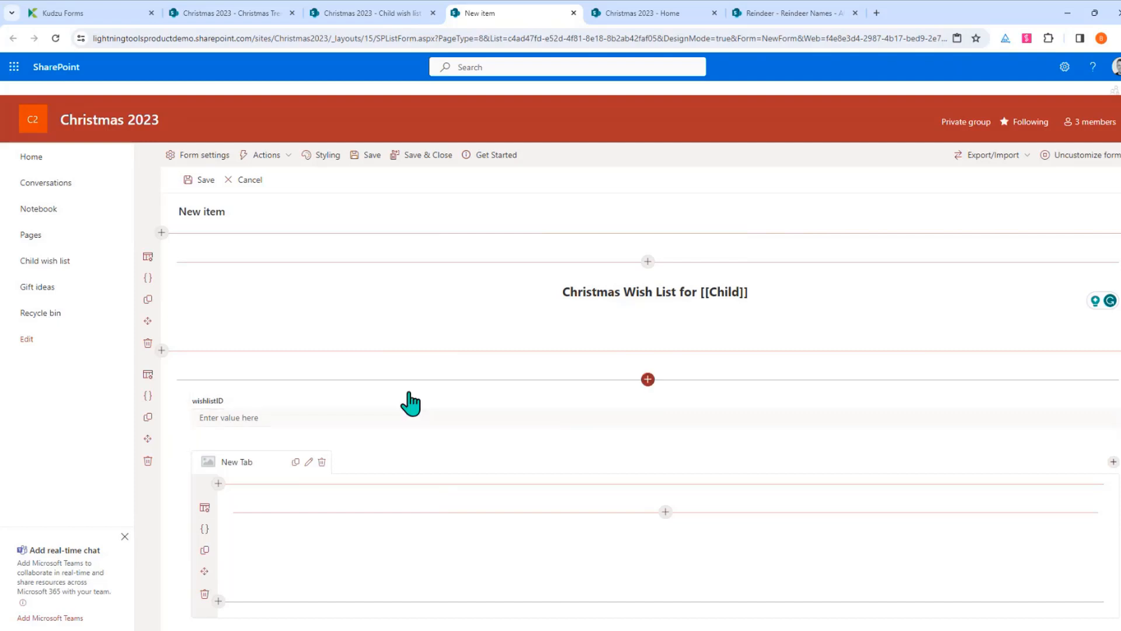
{"action": "left_click", "coordinate": [308, 462]}
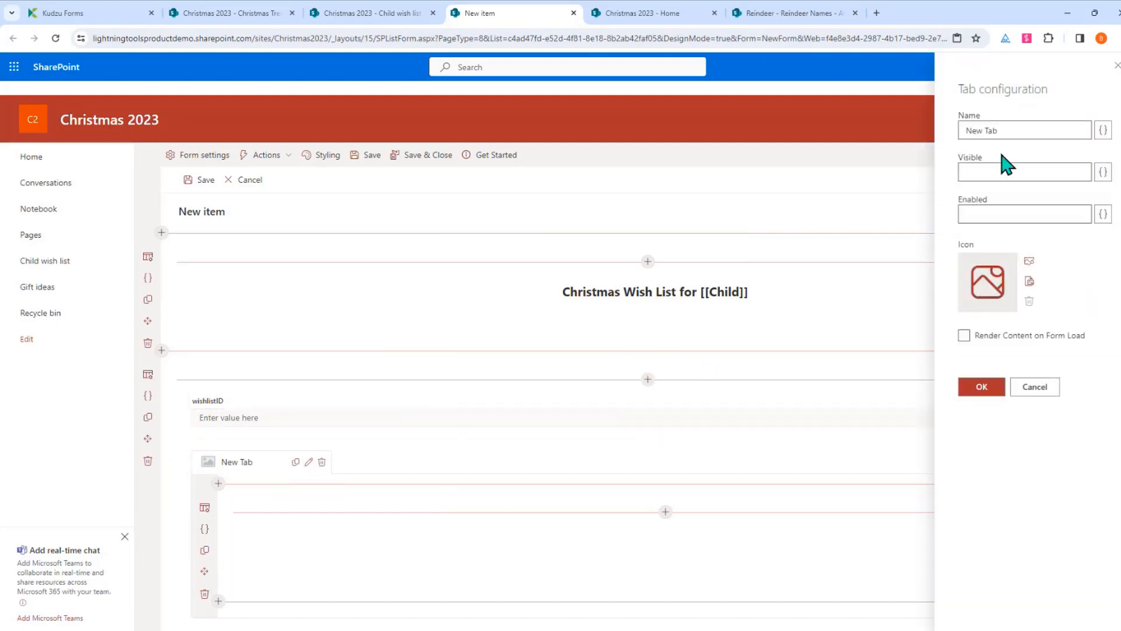
{"action": "triple_click", "coordinate": [1015, 131]}
{"action": "type", "text": "Child"}
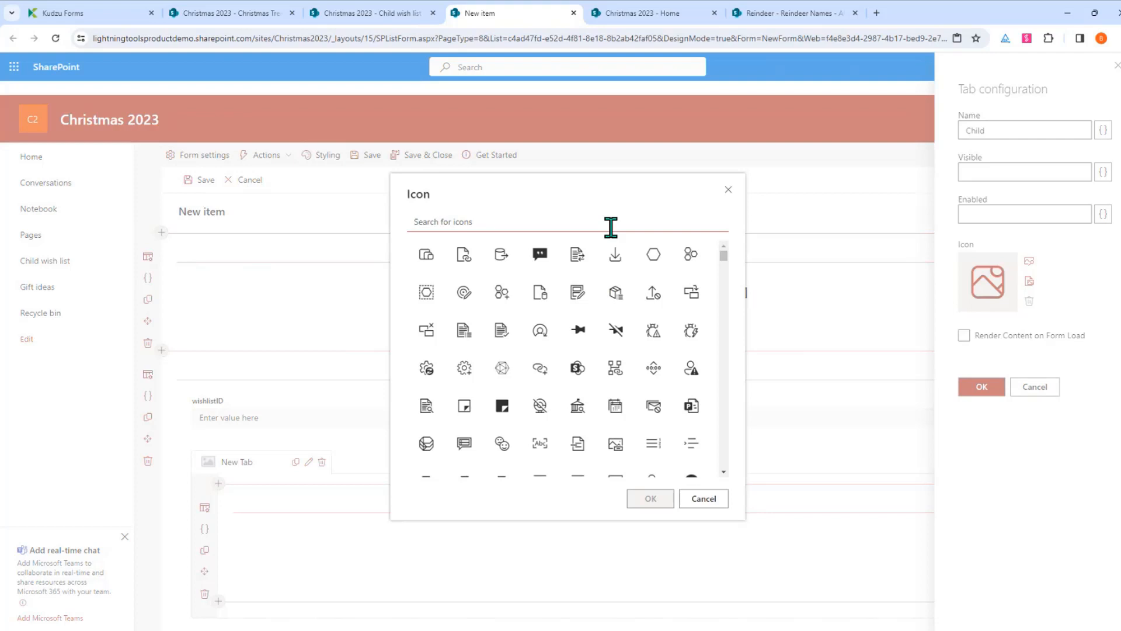
{"action": "type", "text": "face"}
{"action": "left_click", "coordinate": [464, 256]}
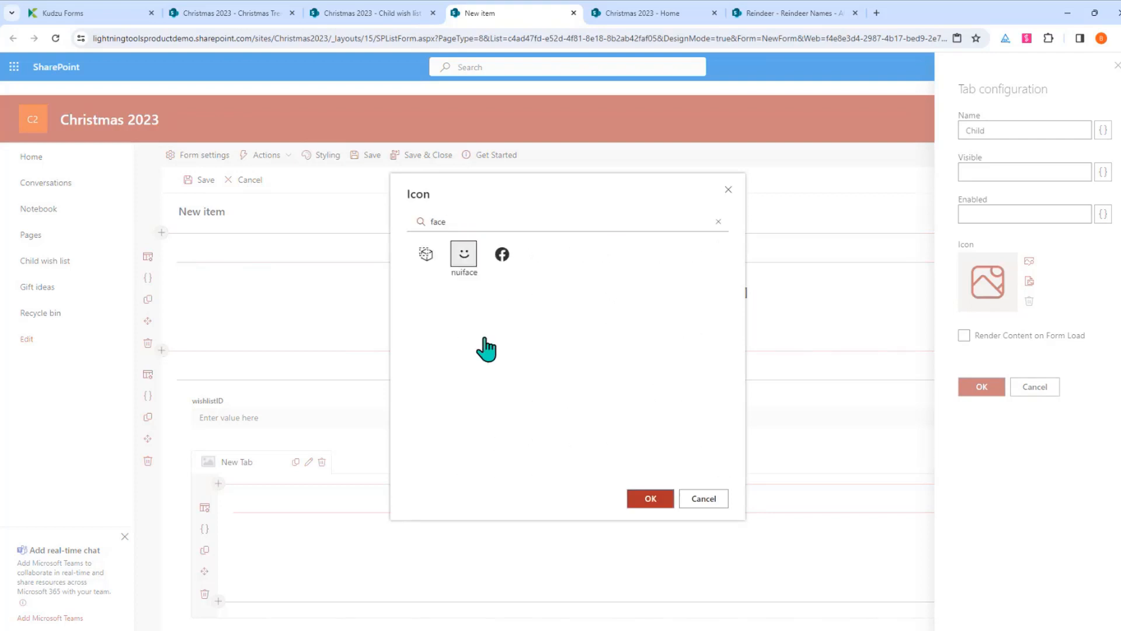
{"action": "left_click", "coordinate": [648, 503]}
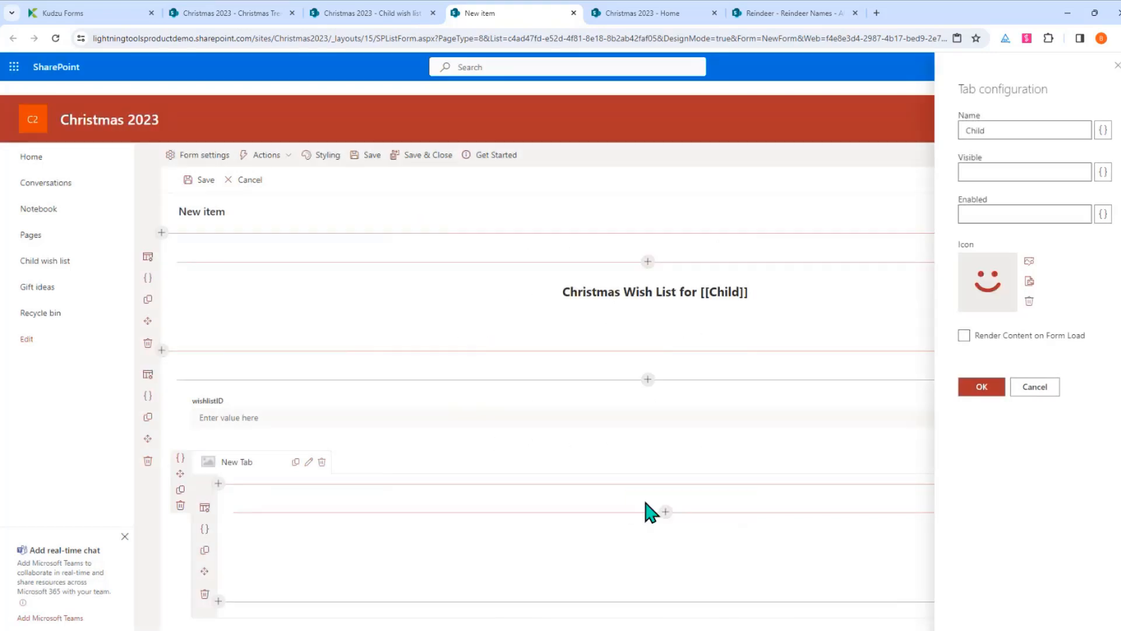
{"action": "left_click", "coordinate": [982, 388]}
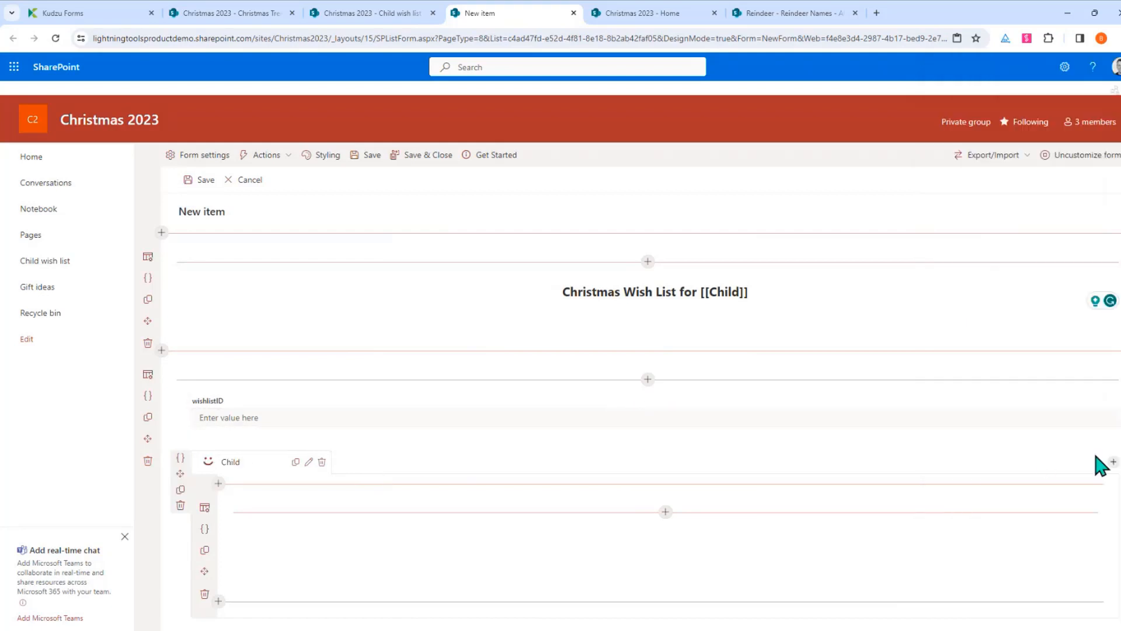
Add a second tab named Parent with a person icon
{"action": "left_click", "coordinate": [1114, 462]}
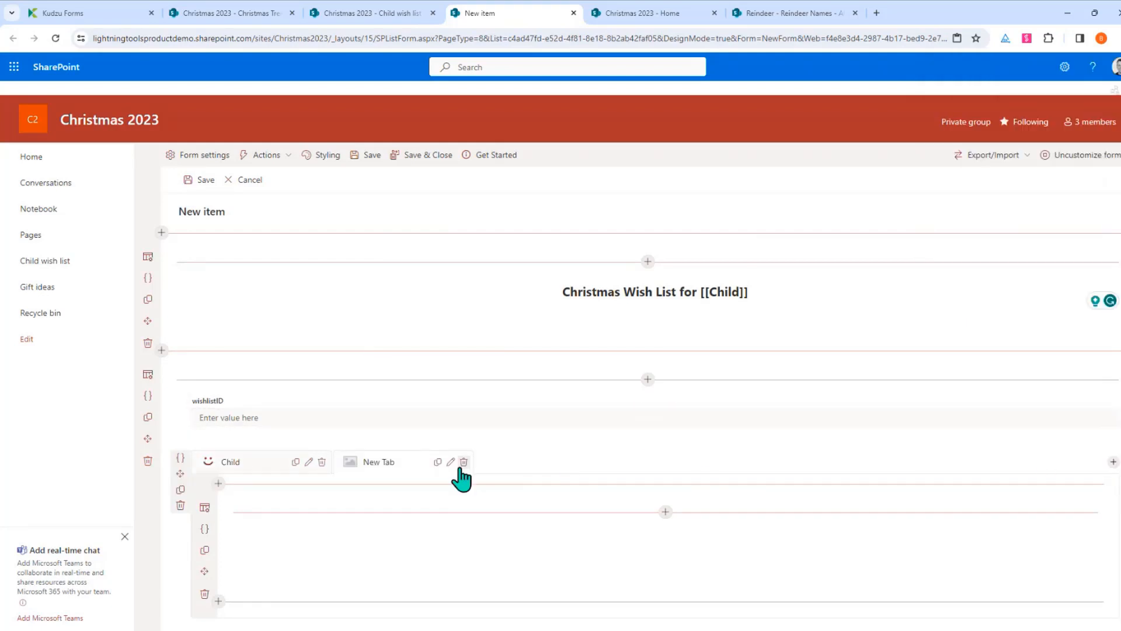
{"action": "left_click", "coordinate": [450, 462]}
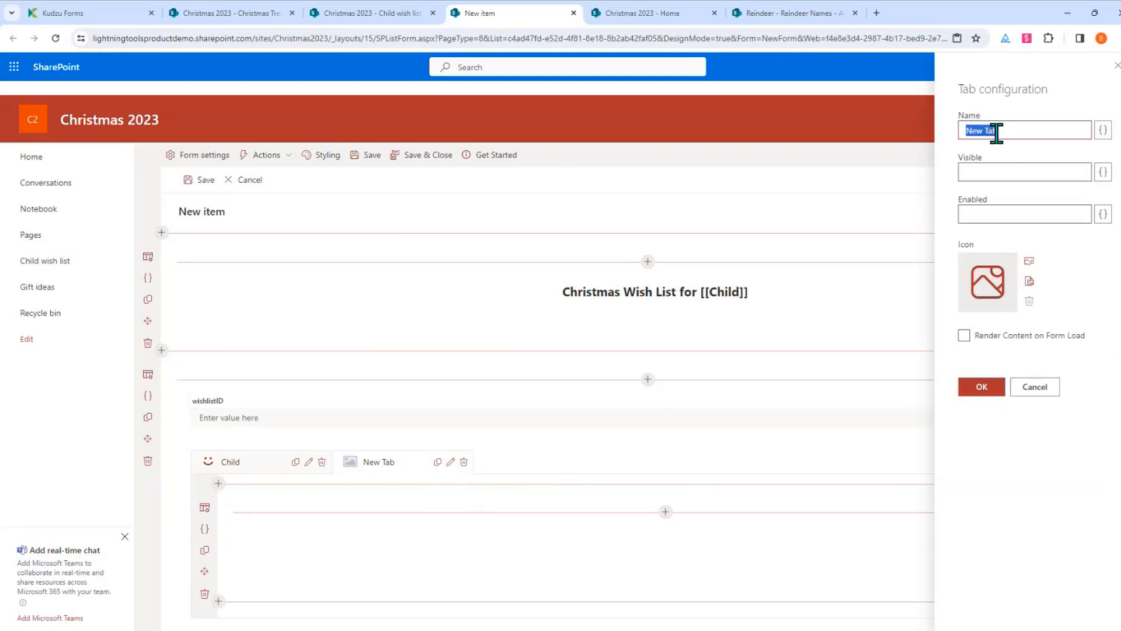
{"action": "type", "text": "Parent"}
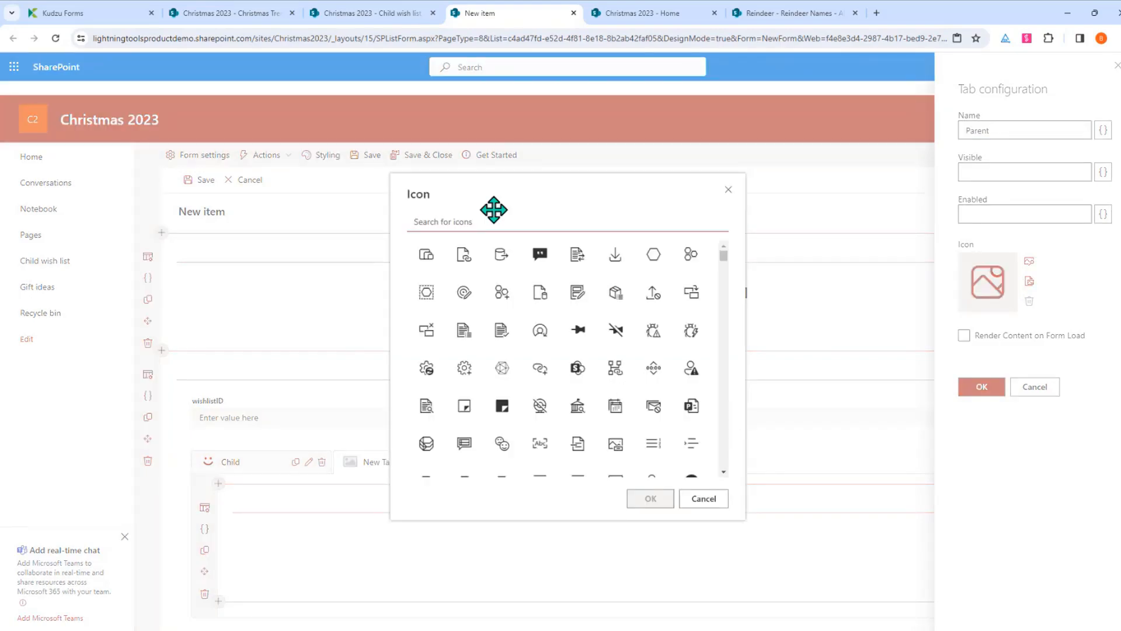
{"action": "type", "text": "person"}
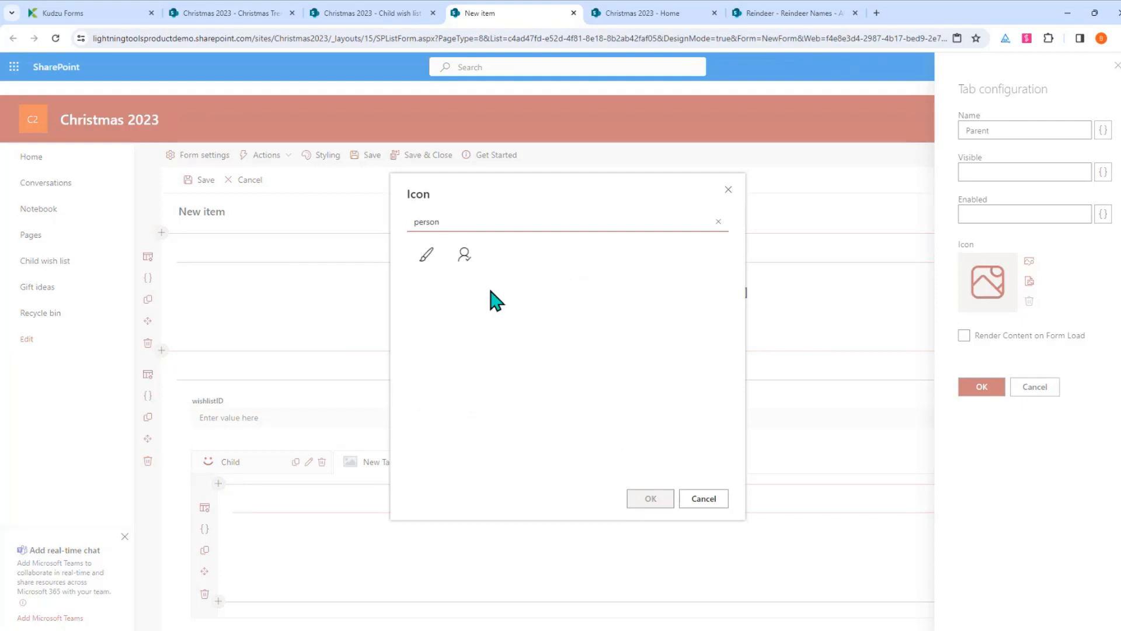
{"action": "left_click", "coordinate": [464, 254]}
{"action": "left_click", "coordinate": [649, 498]}
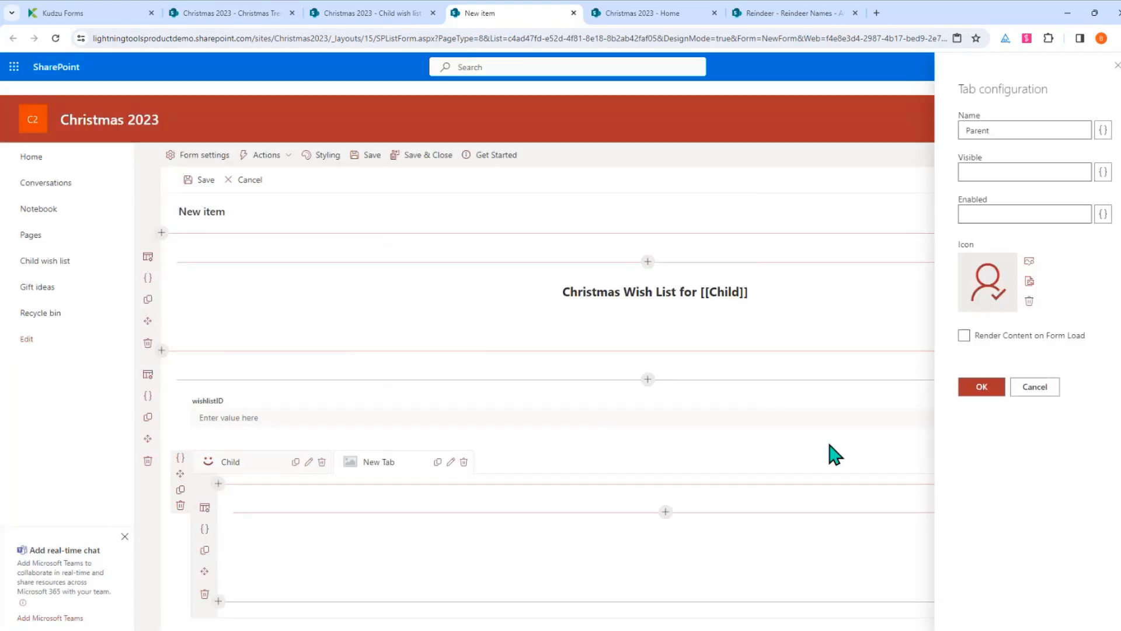
{"action": "left_click", "coordinate": [983, 395]}
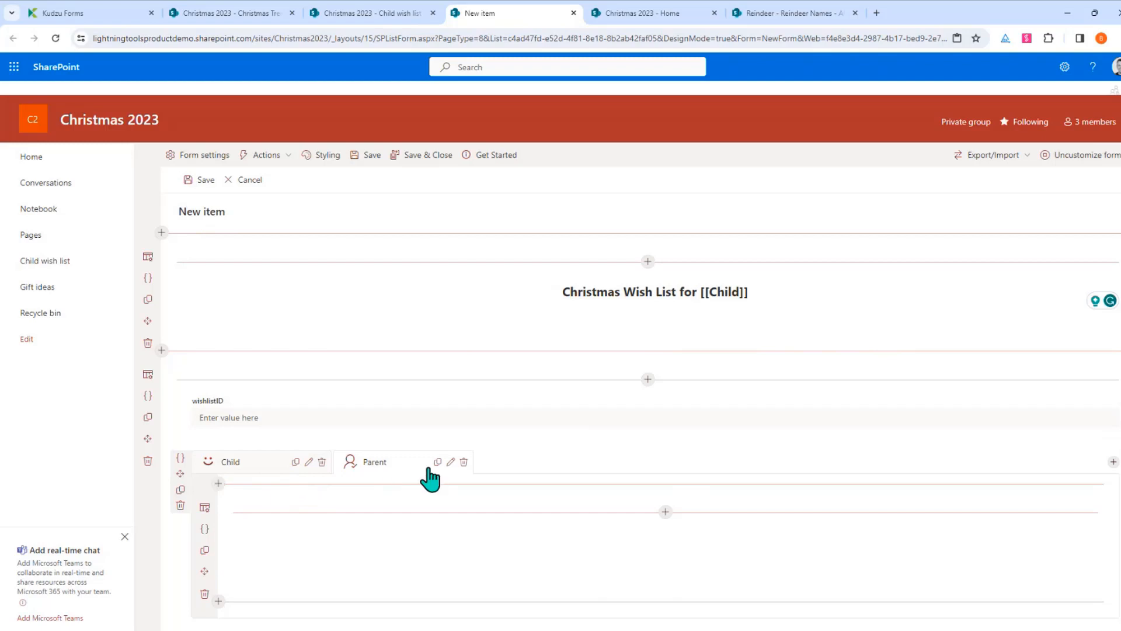
Give the Parent tab an Enabled condition allowing only members of the Approvers Azure AD group
{"action": "left_click", "coordinate": [451, 462]}
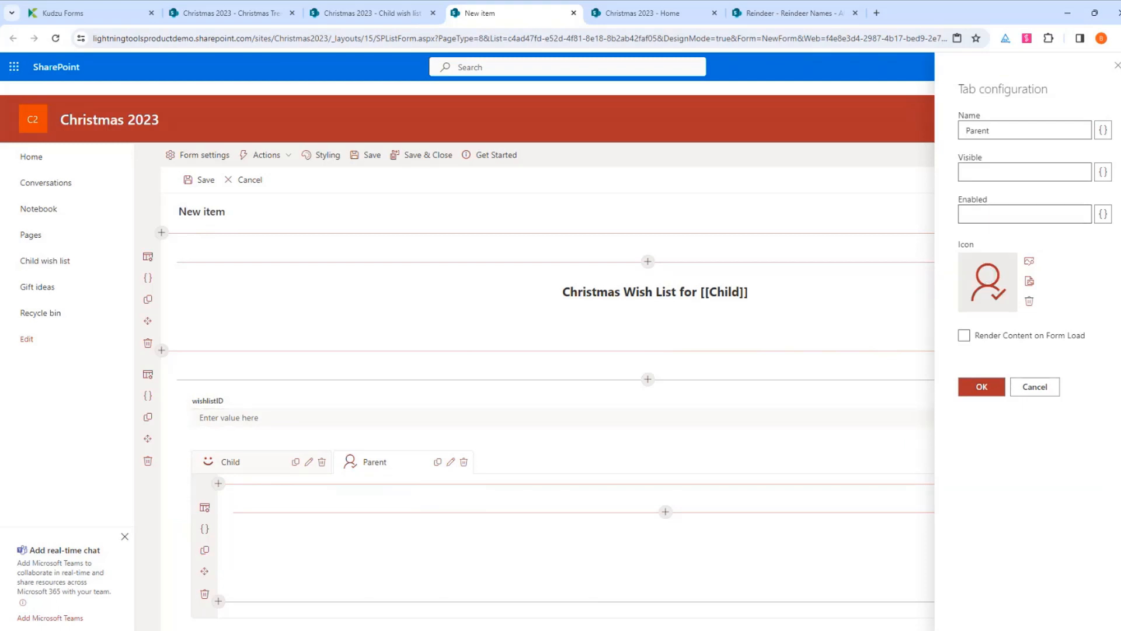
{"action": "left_click", "coordinate": [1103, 214]}
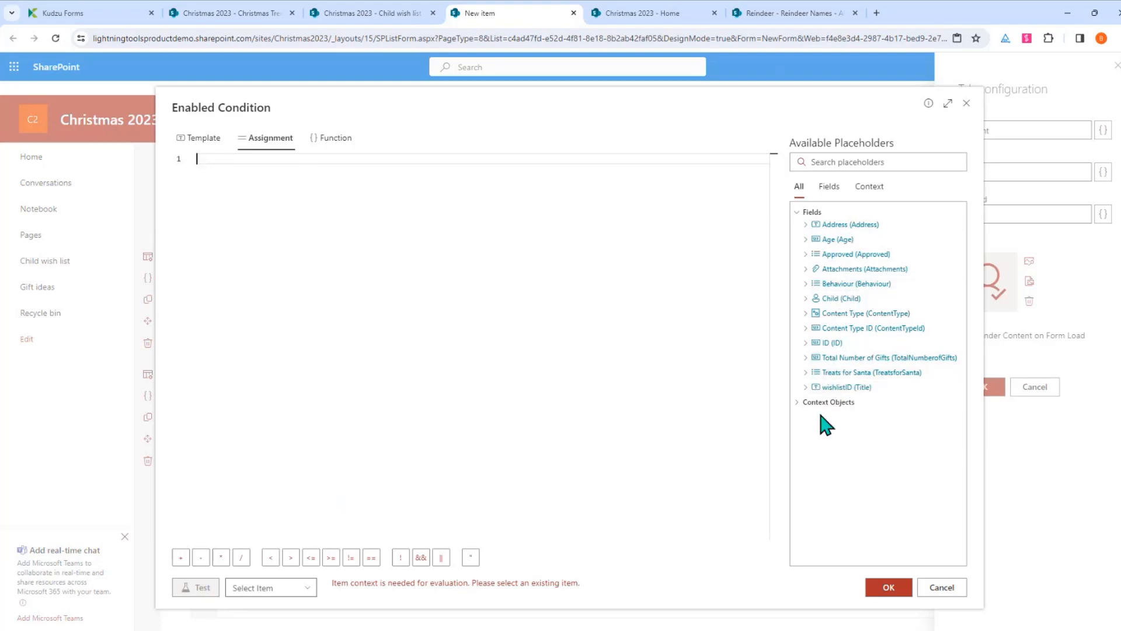
{"action": "left_click", "coordinate": [799, 403]}
{"action": "left_click", "coordinate": [838, 465]}
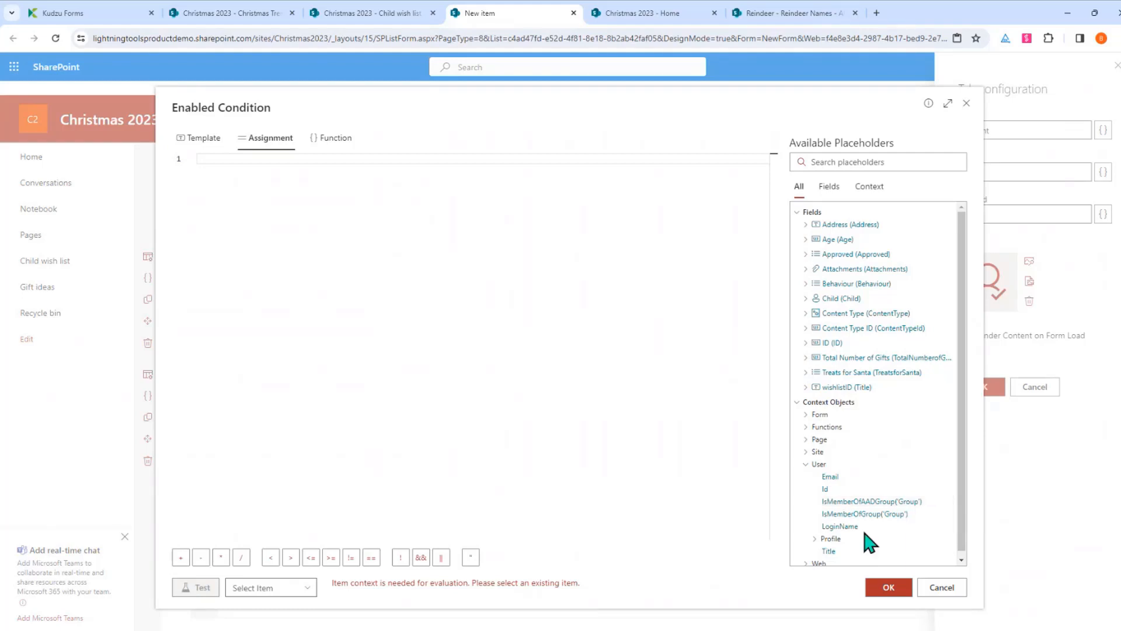
{"action": "left_click", "coordinate": [871, 502]}
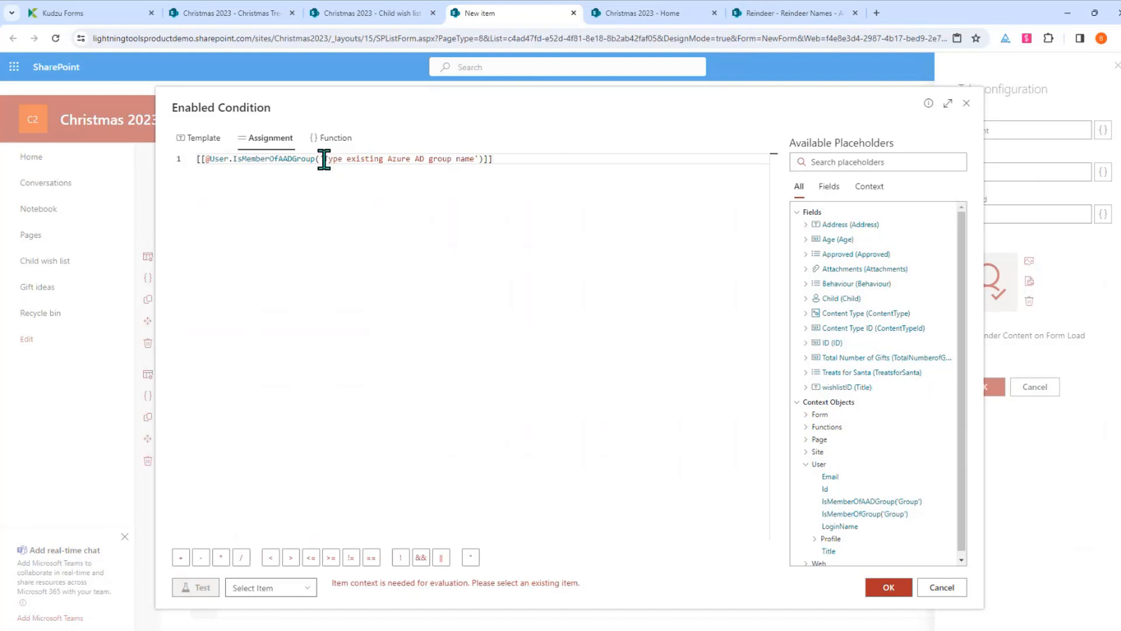
{"action": "left_click_drag", "start_coordinate": [323, 159], "coordinate": [475, 158]}
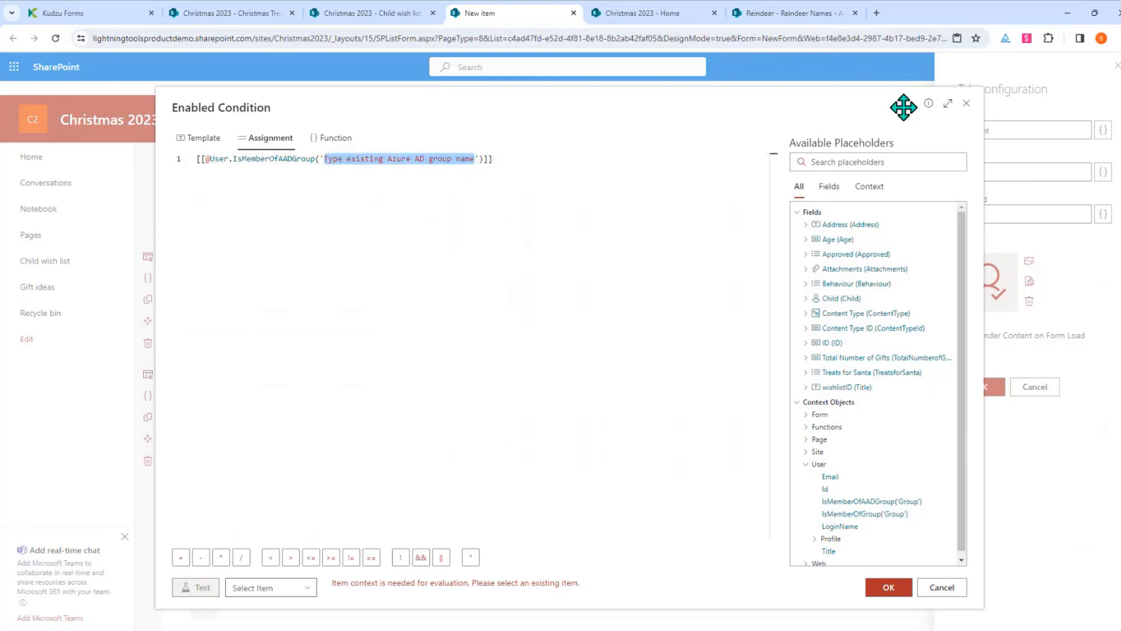
{"action": "type", "text": "Approvers"}
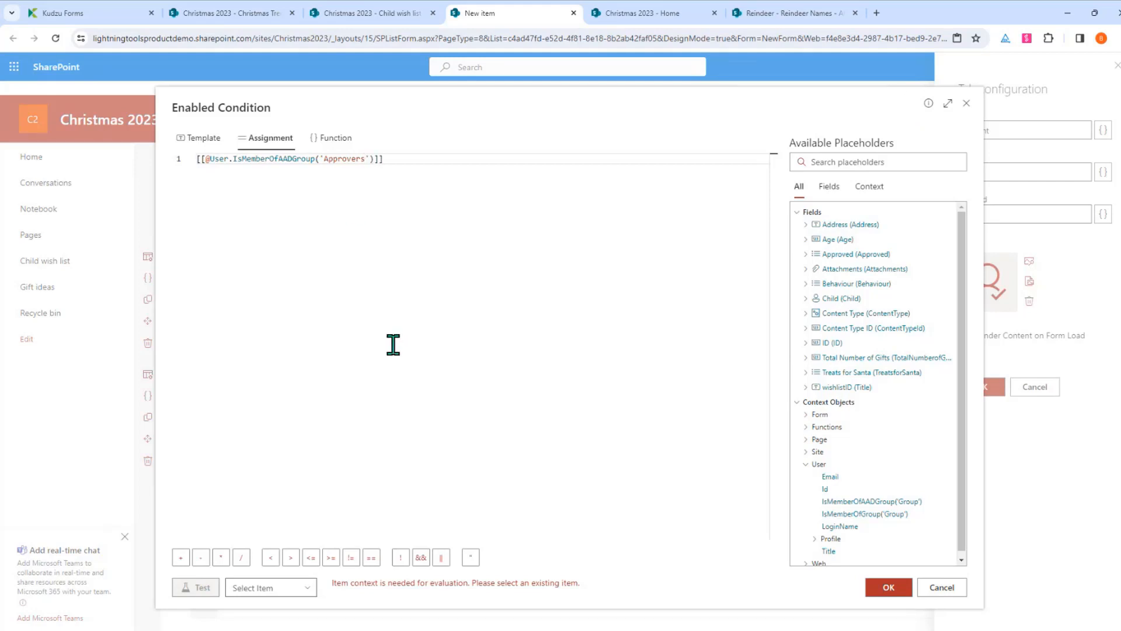
{"action": "left_click", "coordinate": [395, 367]}
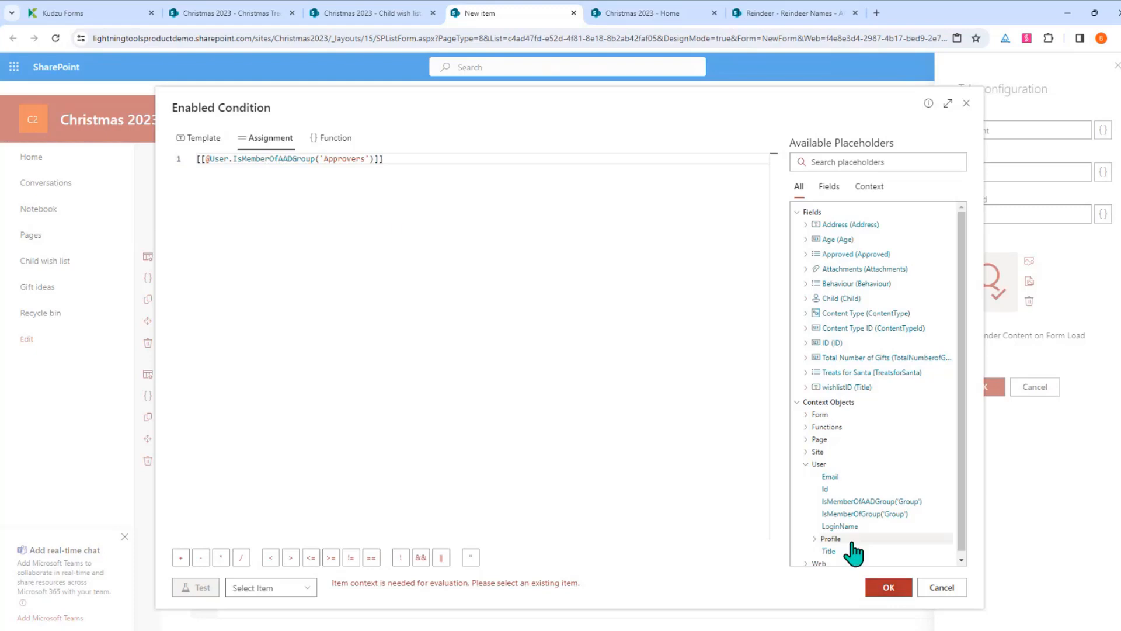
{"action": "left_click", "coordinate": [889, 588]}
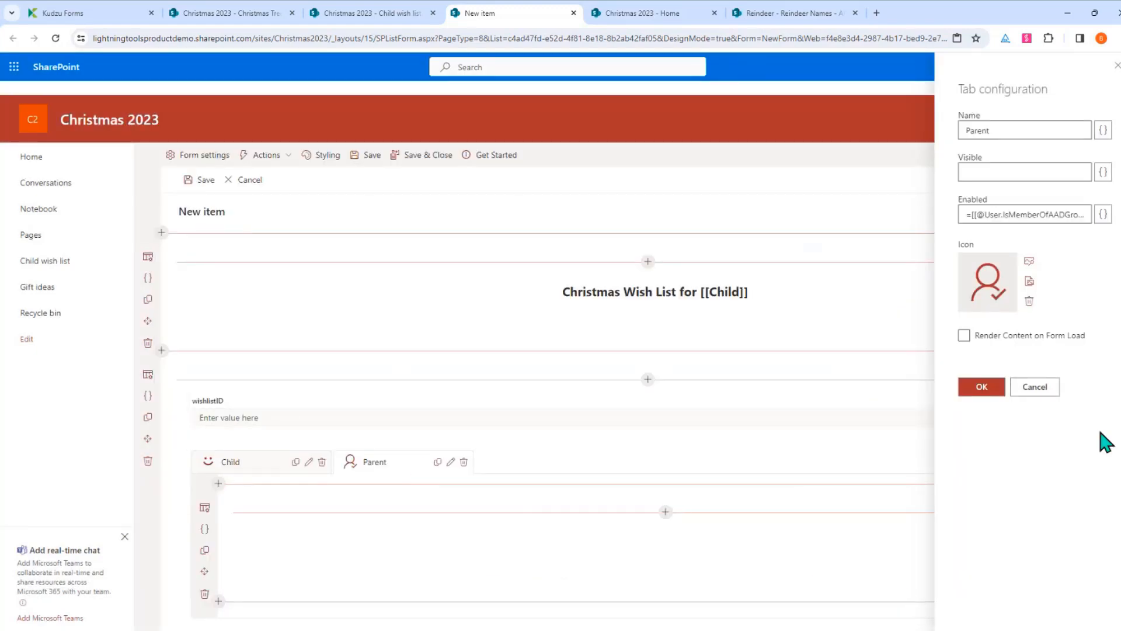
{"action": "left_click", "coordinate": [986, 388]}
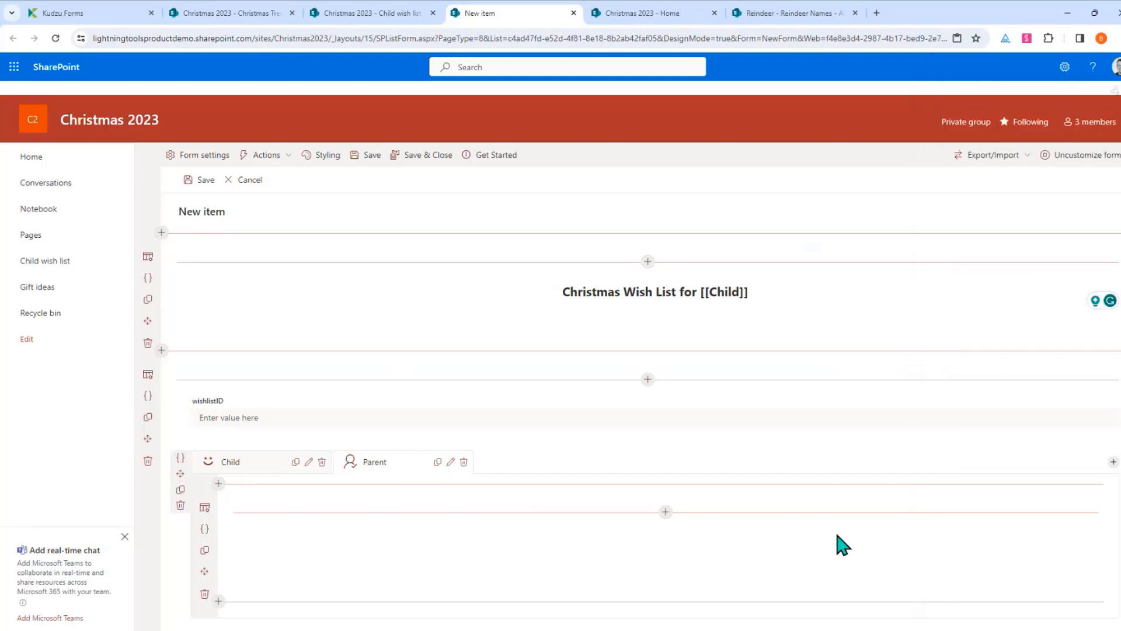
Switch the tab's row to a two-column layout
{"action": "scroll", "coordinate": [666, 418], "scroll_direction": "down", "scroll_amount": 4}
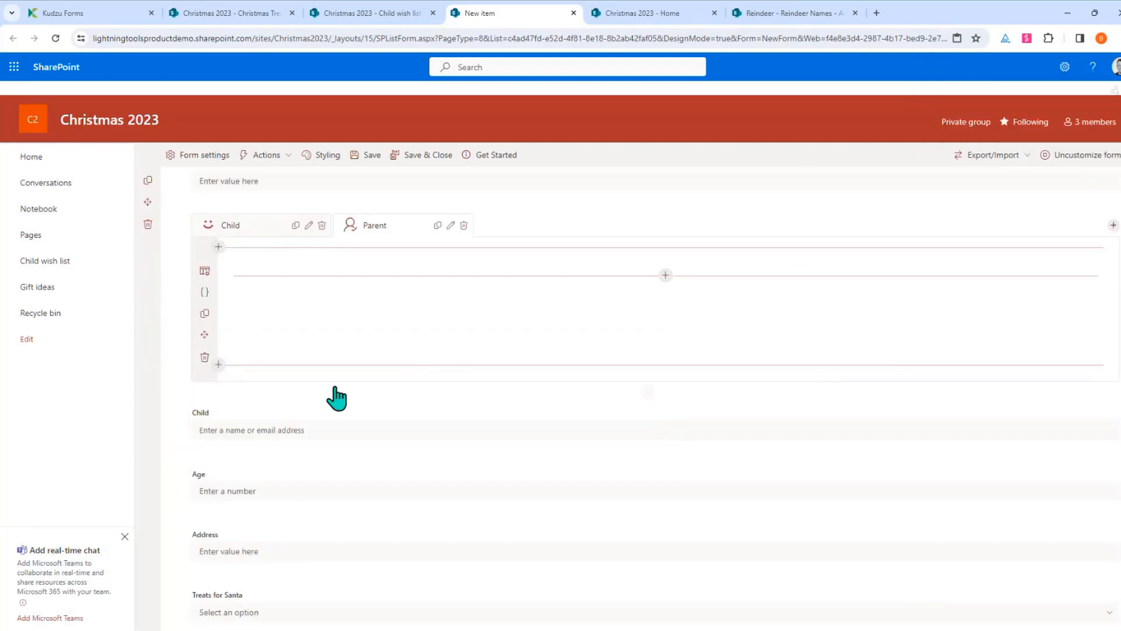
{"action": "scroll", "coordinate": [342, 409], "scroll_direction": "down", "scroll_amount": 4}
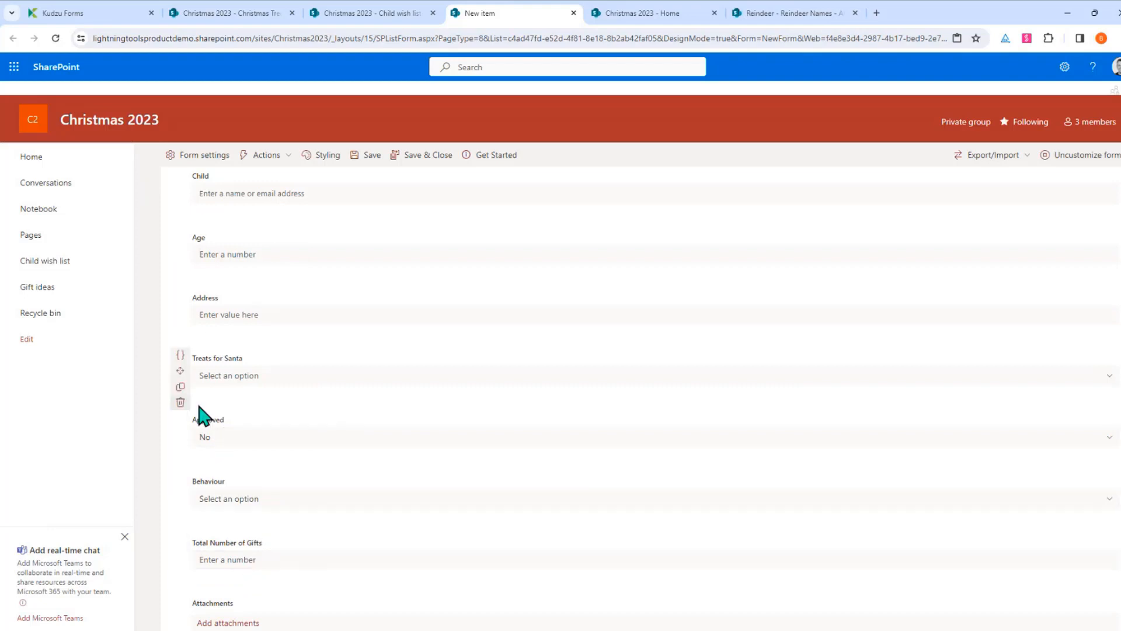
{"action": "scroll", "coordinate": [323, 447], "scroll_direction": "up", "scroll_amount": 6}
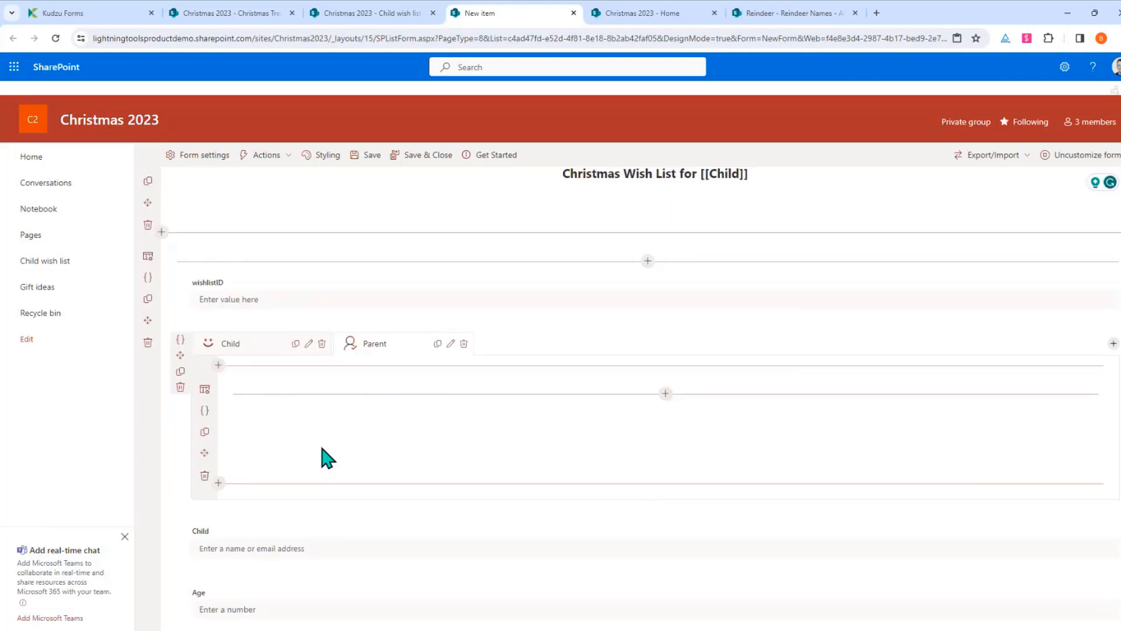
{"action": "left_click", "coordinate": [205, 390]}
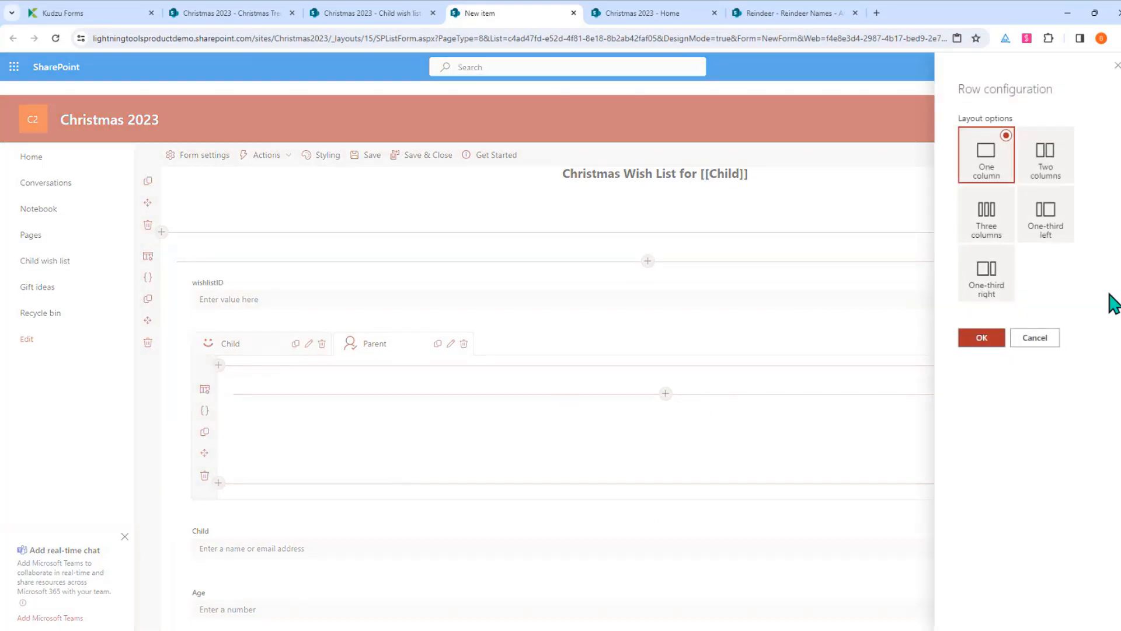
{"action": "left_click", "coordinate": [1049, 157]}
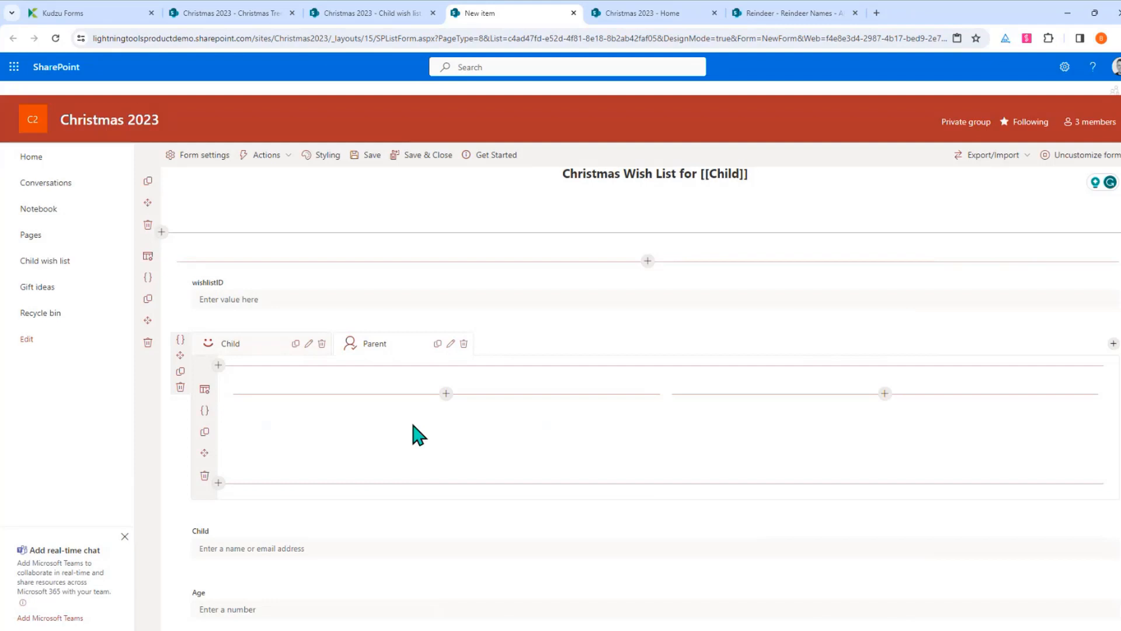
Place Approved in the left column and Behaviour in the right column
{"action": "scroll", "coordinate": [411, 432], "scroll_direction": "down", "scroll_amount": 4}
{"action": "scroll", "coordinate": [380, 432], "scroll_direction": "up", "scroll_amount": 2}
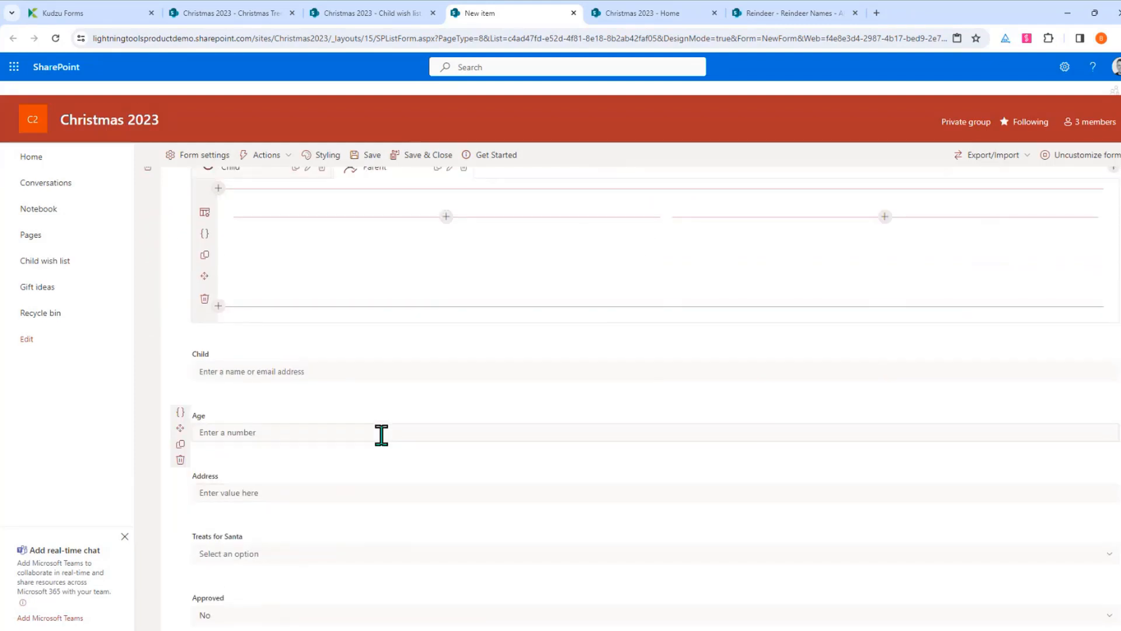
{"action": "scroll", "coordinate": [283, 575], "scroll_direction": "down", "scroll_amount": 1}
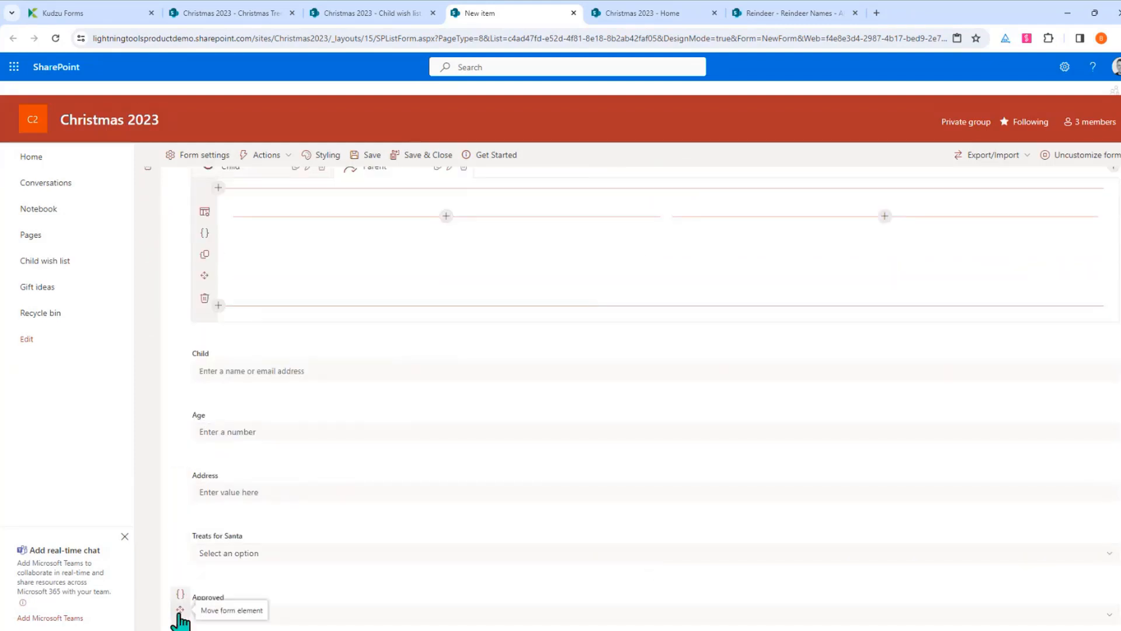
{"action": "left_click_drag", "start_coordinate": [180, 609], "coordinate": [306, 245]}
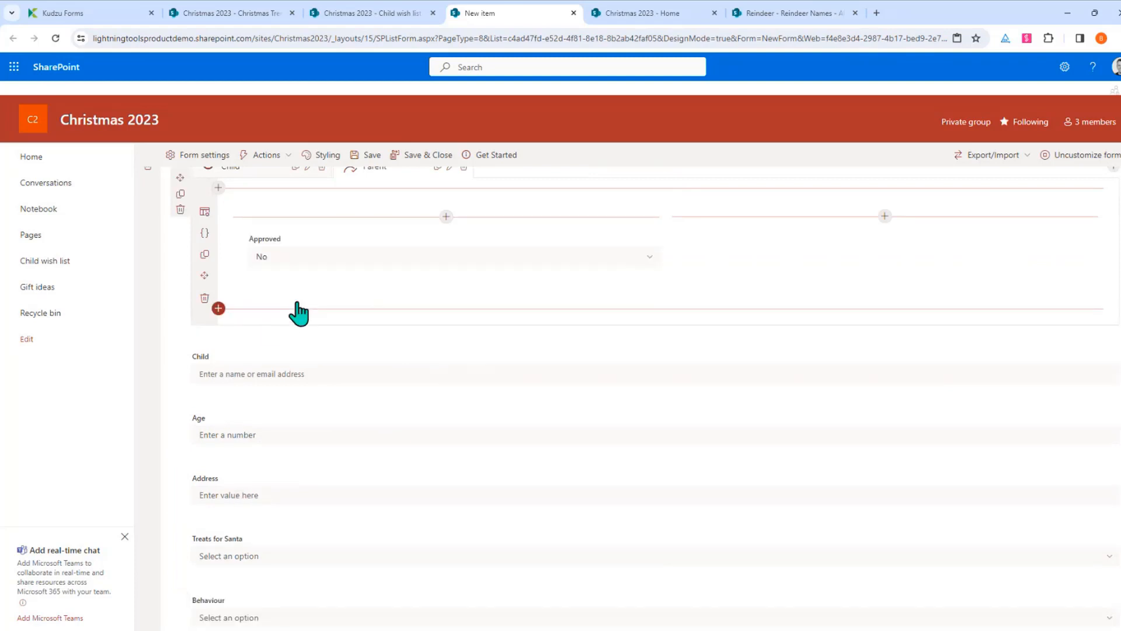
{"action": "scroll", "coordinate": [371, 583], "scroll_direction": "down", "scroll_amount": 2}
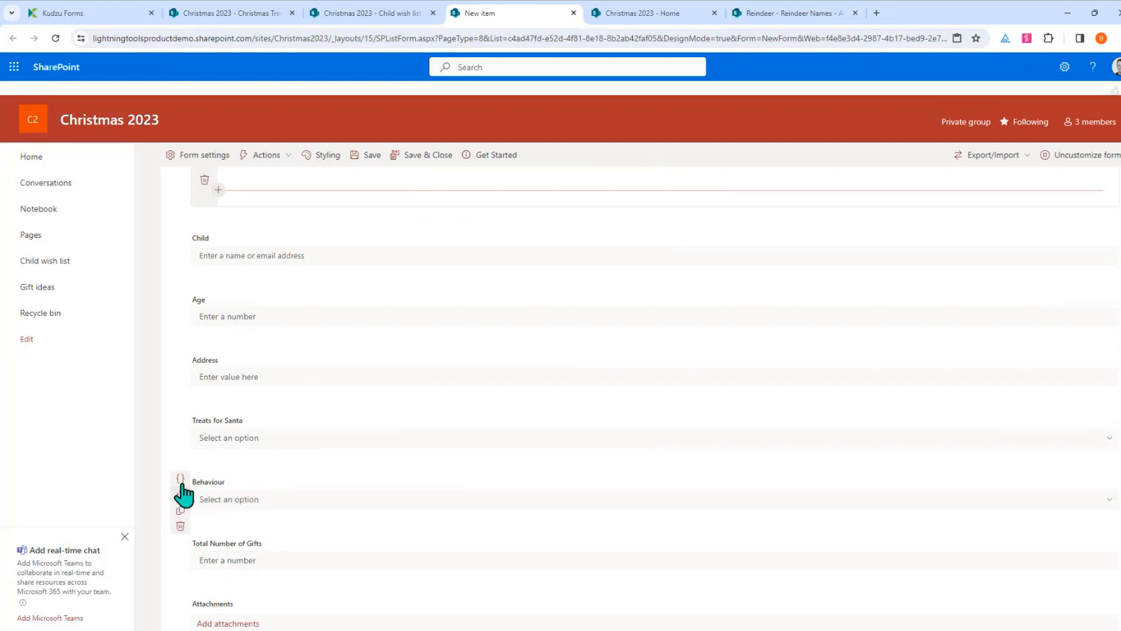
{"action": "left_click_drag", "start_coordinate": [180, 495], "coordinate": [271, 366]}
{"action": "scroll", "coordinate": [270, 366], "scroll_direction": "up", "scroll_amount": 4}
{"action": "scroll", "coordinate": [270, 371], "scroll_direction": "down", "scroll_amount": 1}
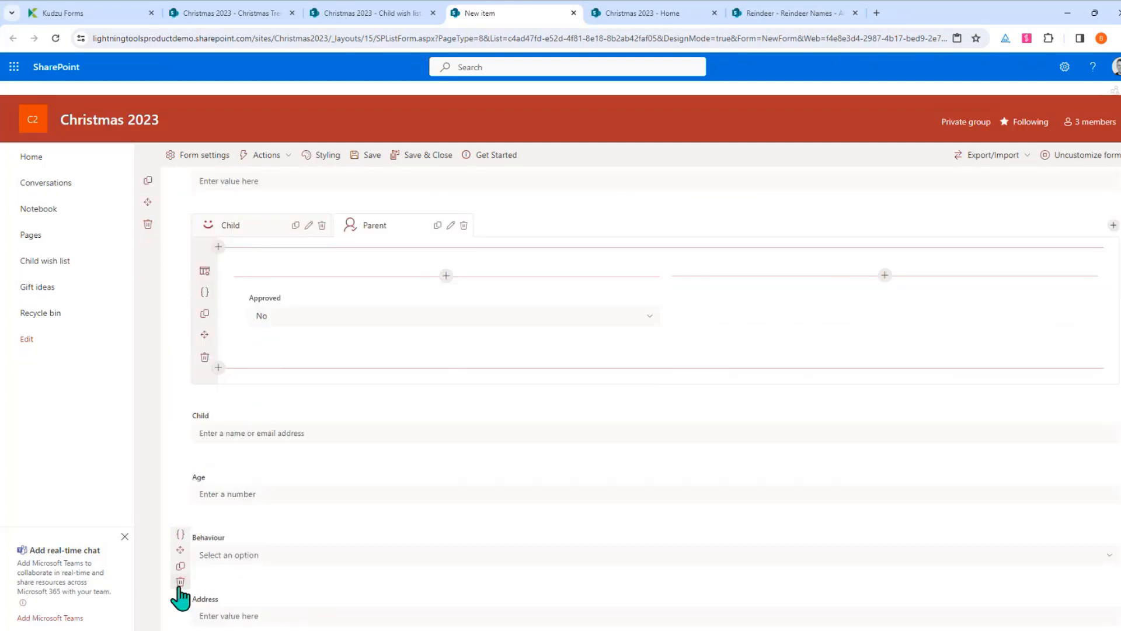
{"action": "left_click_drag", "start_coordinate": [180, 550], "coordinate": [856, 310]}
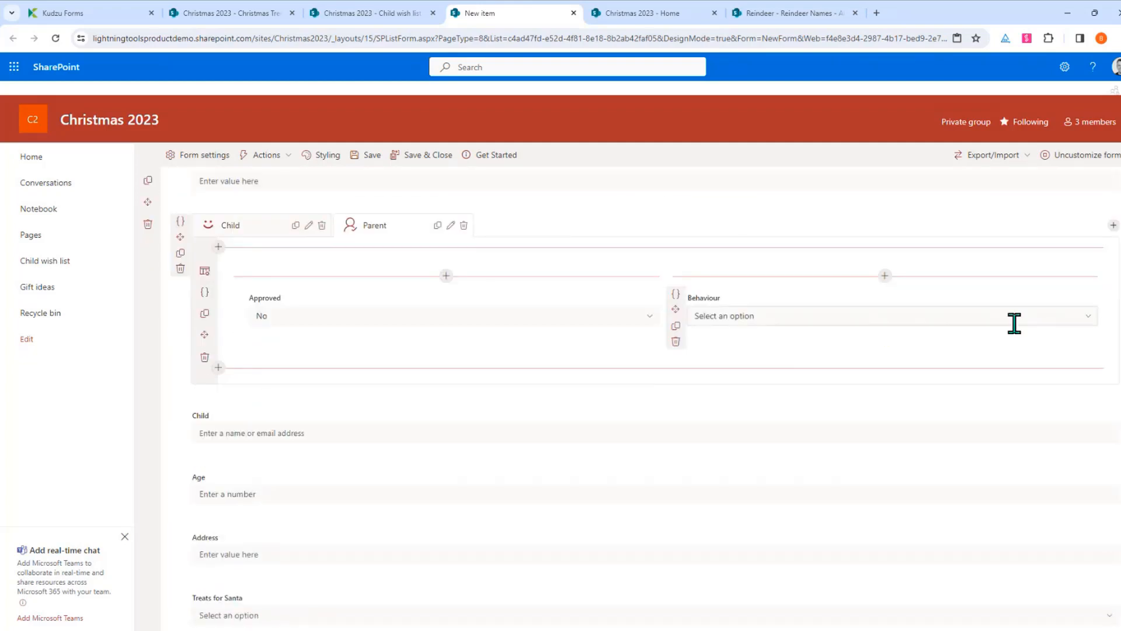
{"action": "left_click", "coordinate": [1082, 323]}
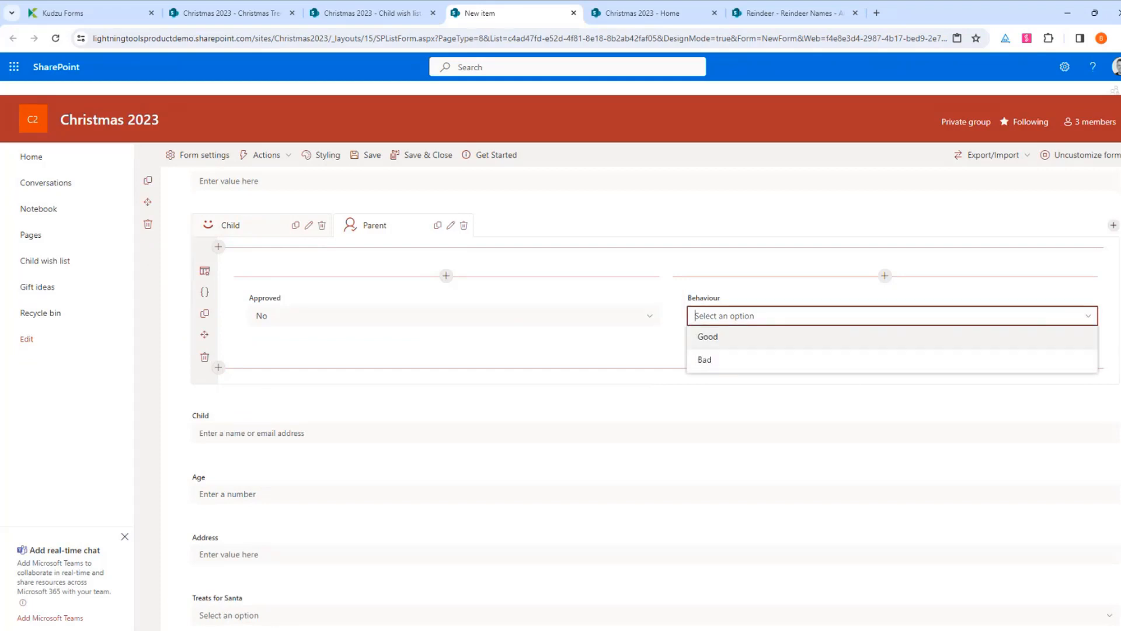
{"action": "left_click", "coordinate": [1087, 323]}
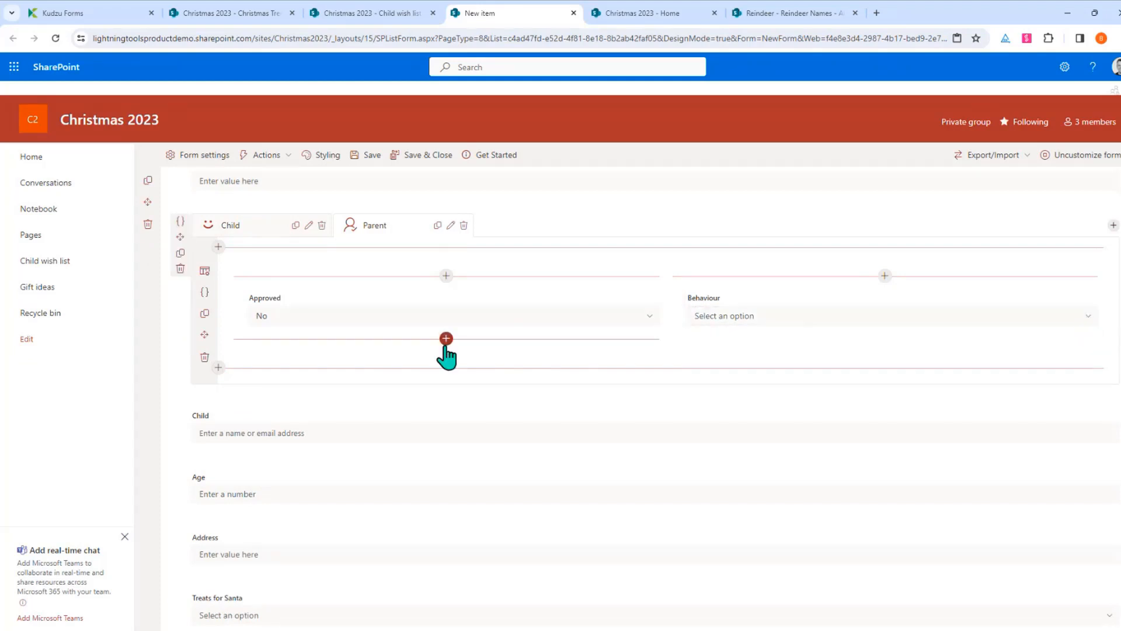
Switch to the other tab and set its row to a two-column layout
{"action": "left_click", "coordinate": [244, 229]}
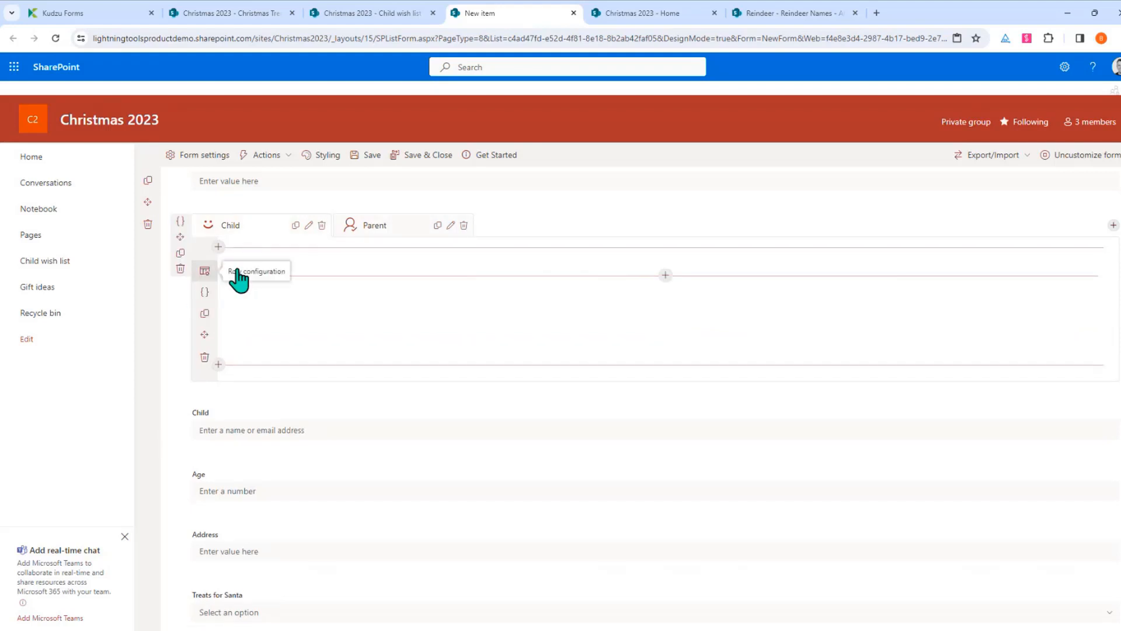
{"action": "left_click", "coordinate": [204, 270]}
{"action": "left_click", "coordinate": [1051, 151]}
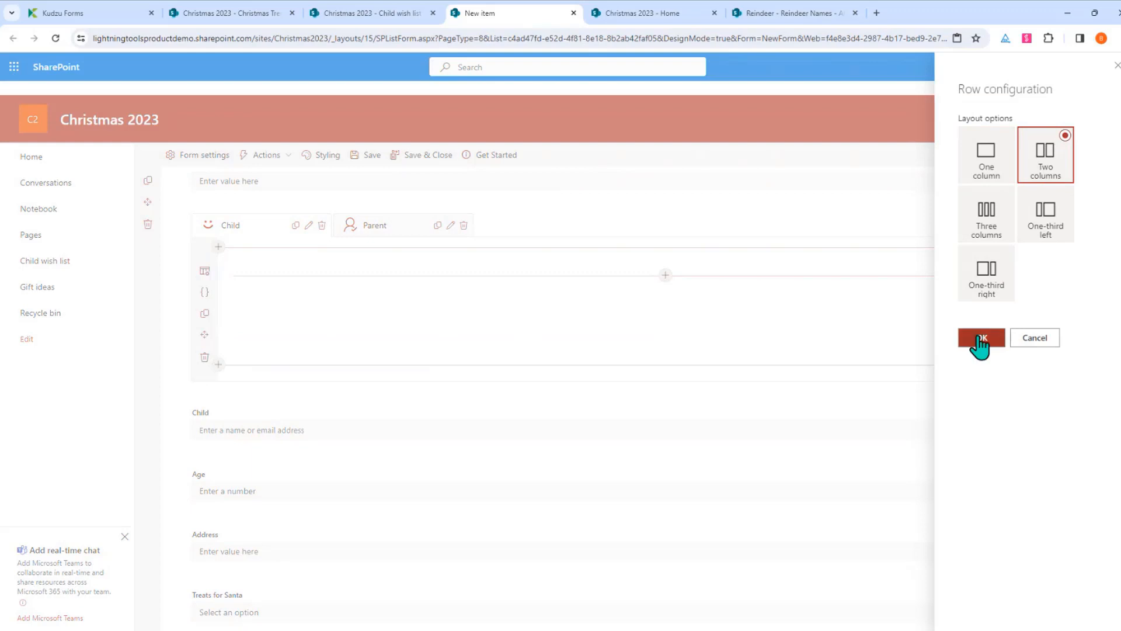
{"action": "left_click", "coordinate": [982, 339]}
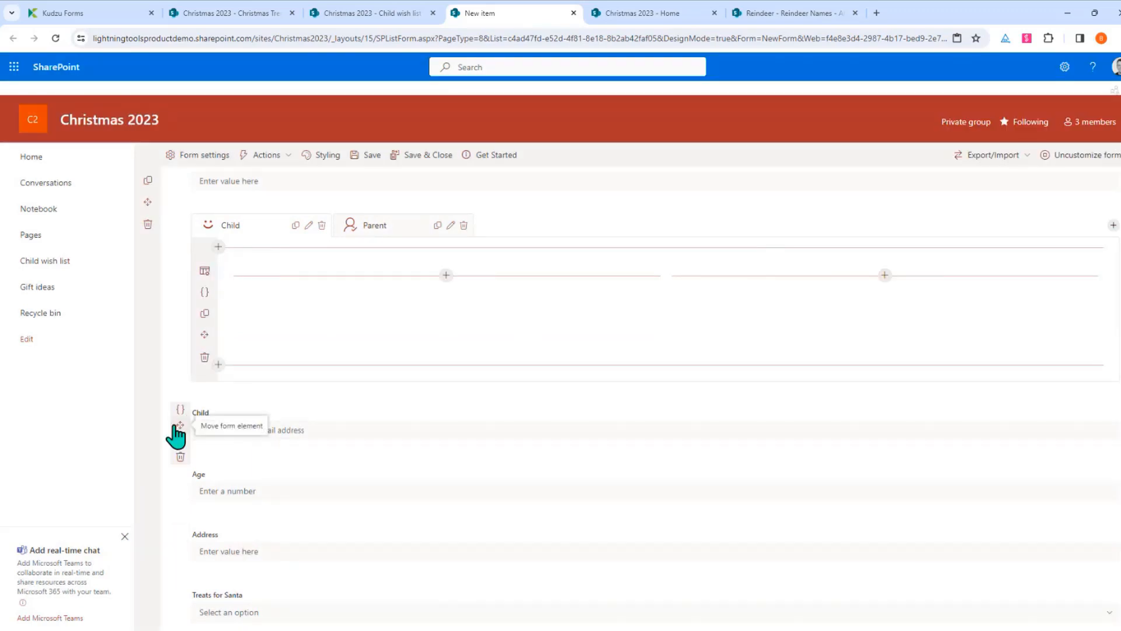
Place Child beside Age and Address beside Treats for Santa in the two columns
{"action": "left_click_drag", "start_coordinate": [180, 425], "coordinate": [261, 297]}
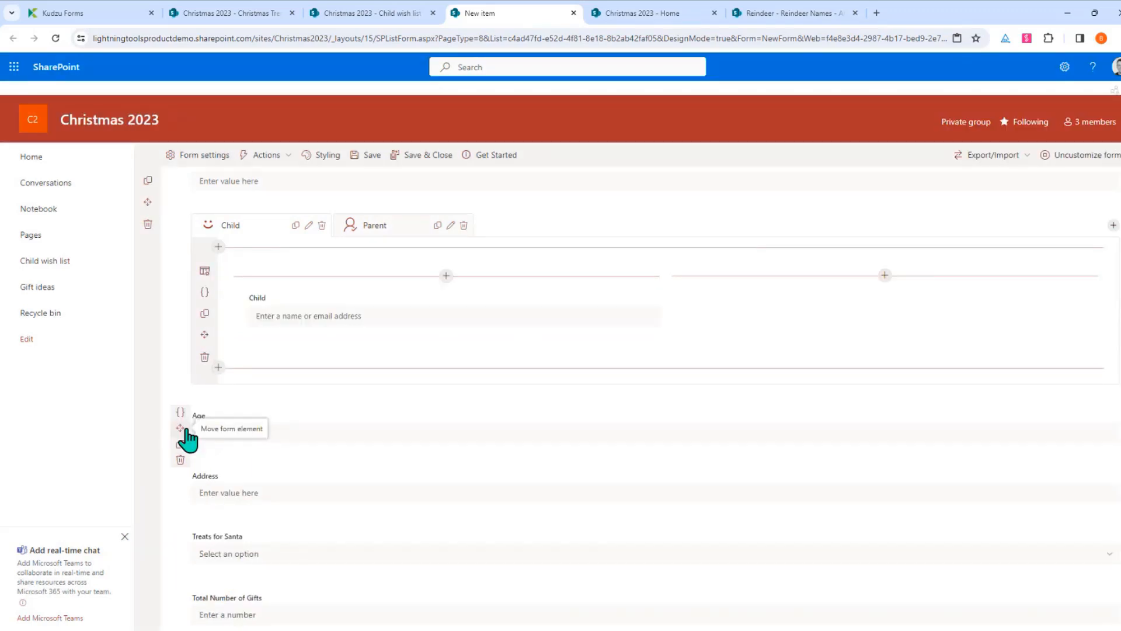
{"action": "left_click_drag", "start_coordinate": [180, 429], "coordinate": [740, 305]}
{"action": "left_click_drag", "start_coordinate": [181, 431], "coordinate": [258, 369]}
{"action": "left_click_drag", "start_coordinate": [187, 492], "coordinate": [783, 388]}
{"action": "left_click", "coordinate": [781, 395]}
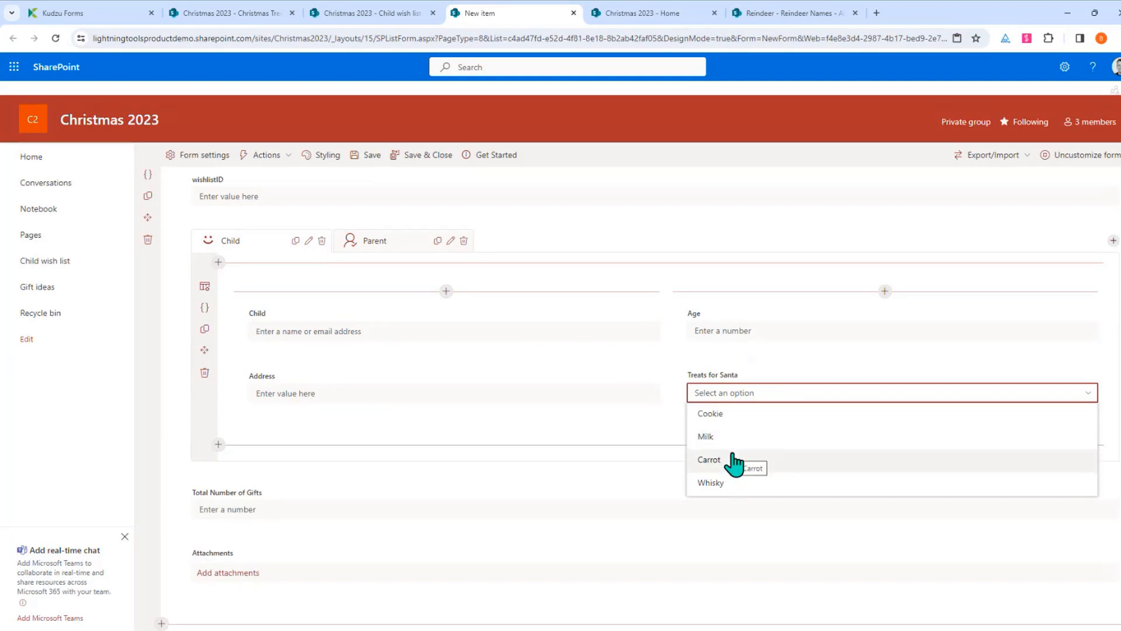
Move Total Number of Gifts into the tab section, then switch to the Reindeer Names list
{"action": "mouse_move", "coordinate": [205, 512]}
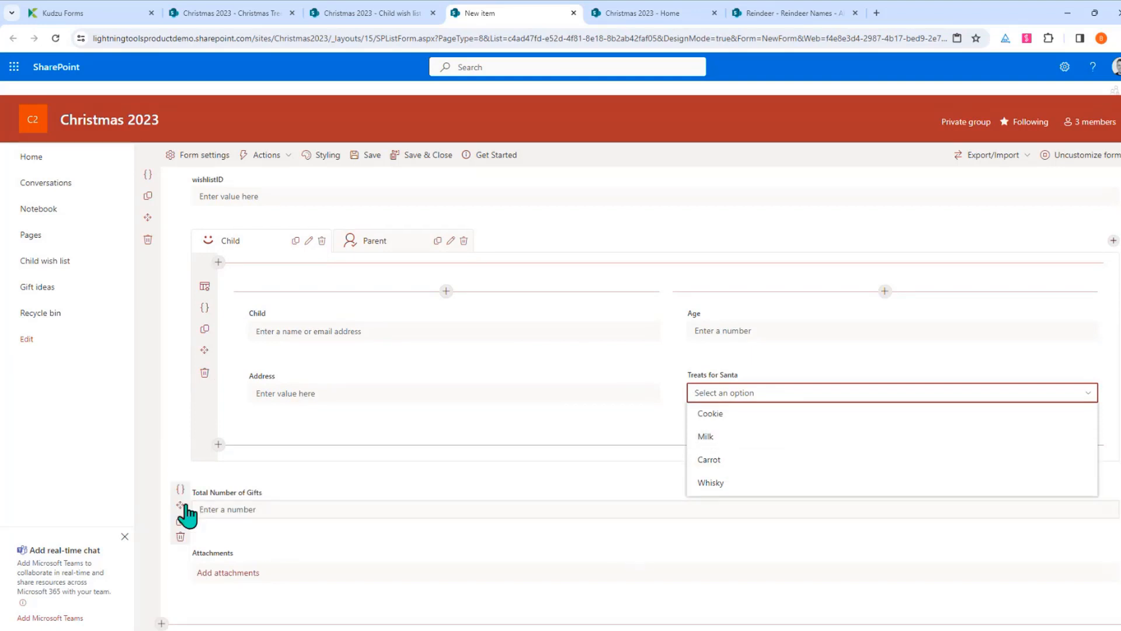
{"action": "left_click_drag", "start_coordinate": [182, 506], "coordinate": [245, 514]}
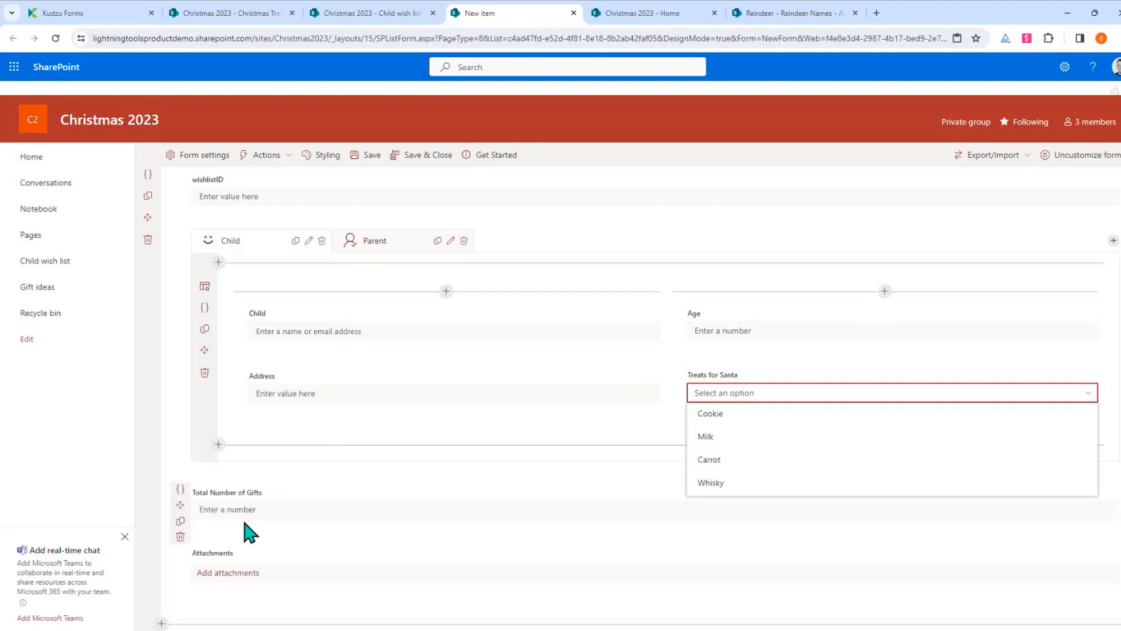
{"action": "left_click", "coordinate": [576, 474]}
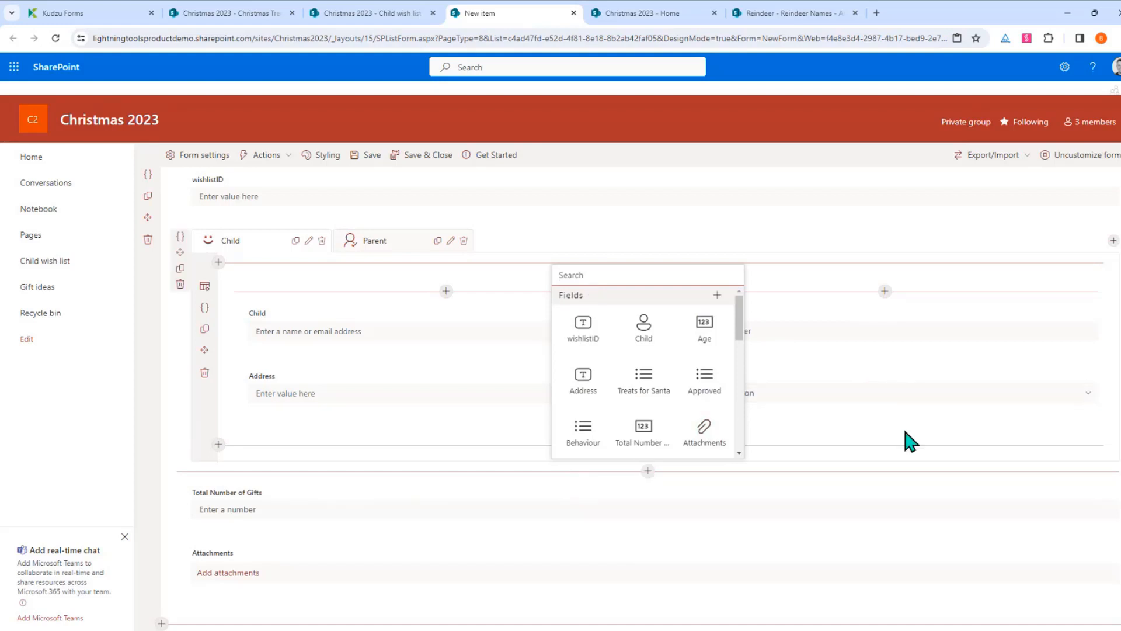
{"action": "left_click", "coordinate": [962, 437]}
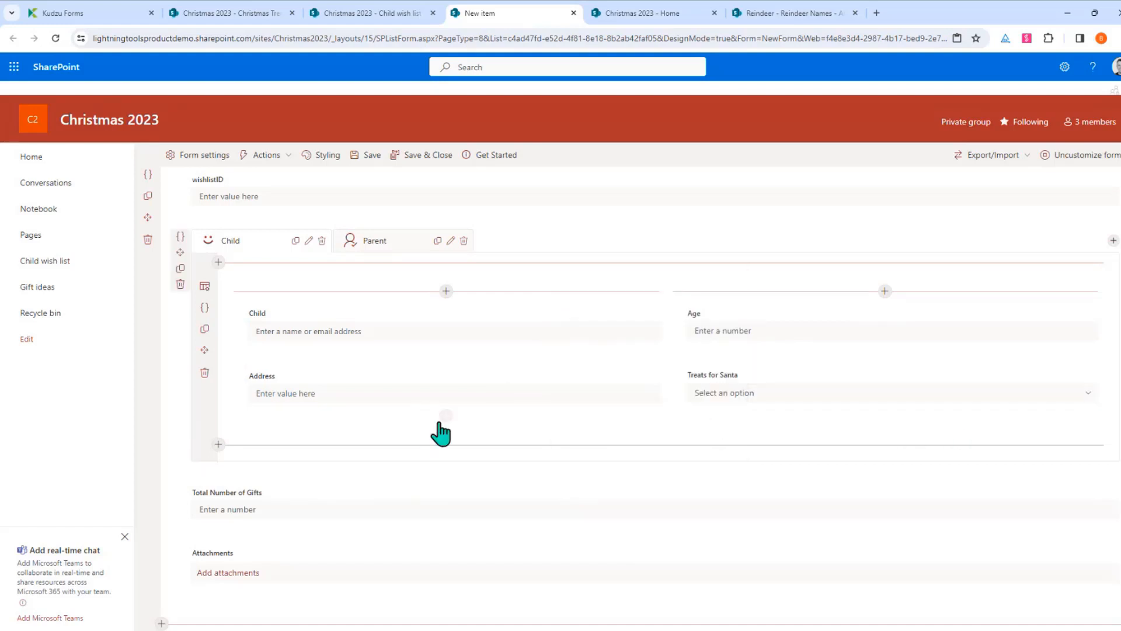
{"action": "mouse_move", "coordinate": [437, 423]}
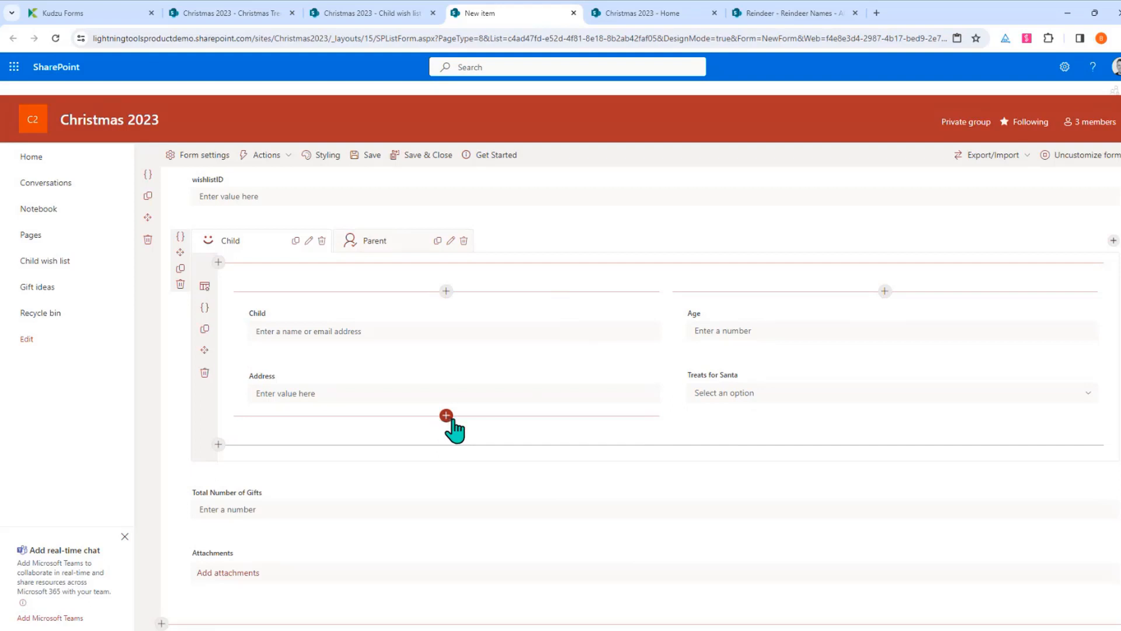
{"action": "left_click", "coordinate": [447, 415]}
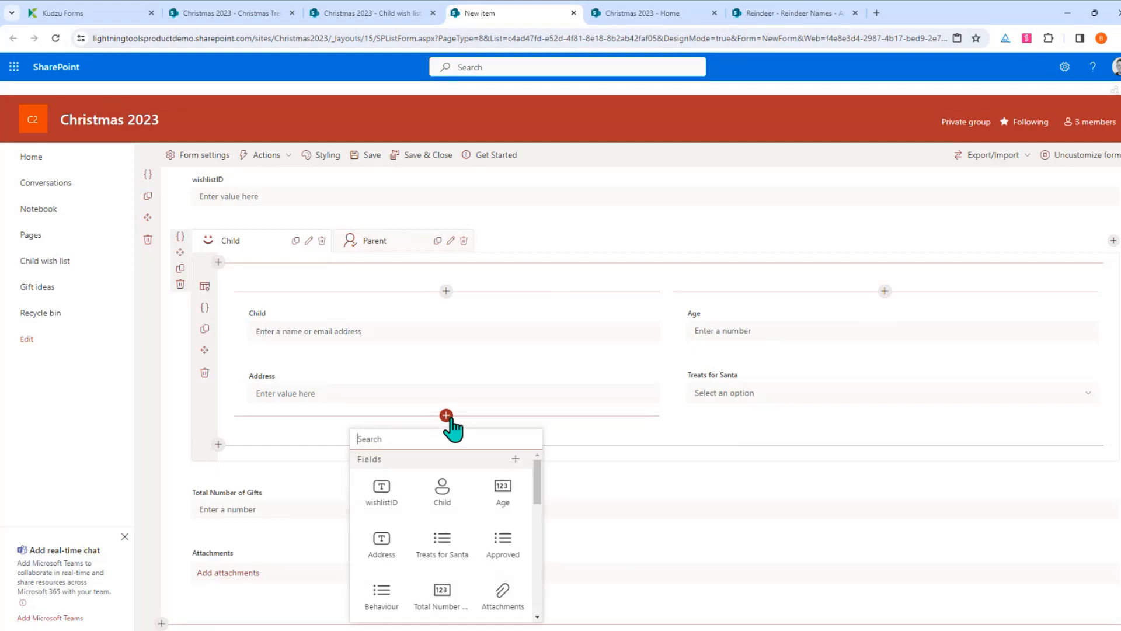
{"action": "left_click", "coordinate": [788, 17]}
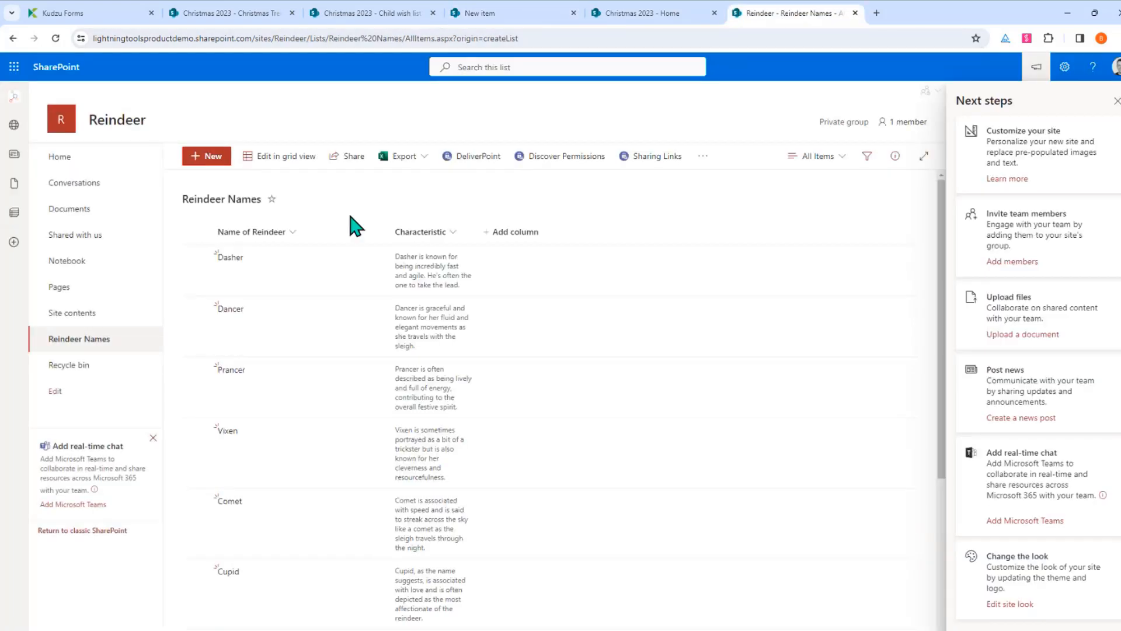
Dismiss the Next steps suggestions and go back to the Christmas 2023 New item form designer
{"action": "left_click", "coordinate": [1115, 101]}
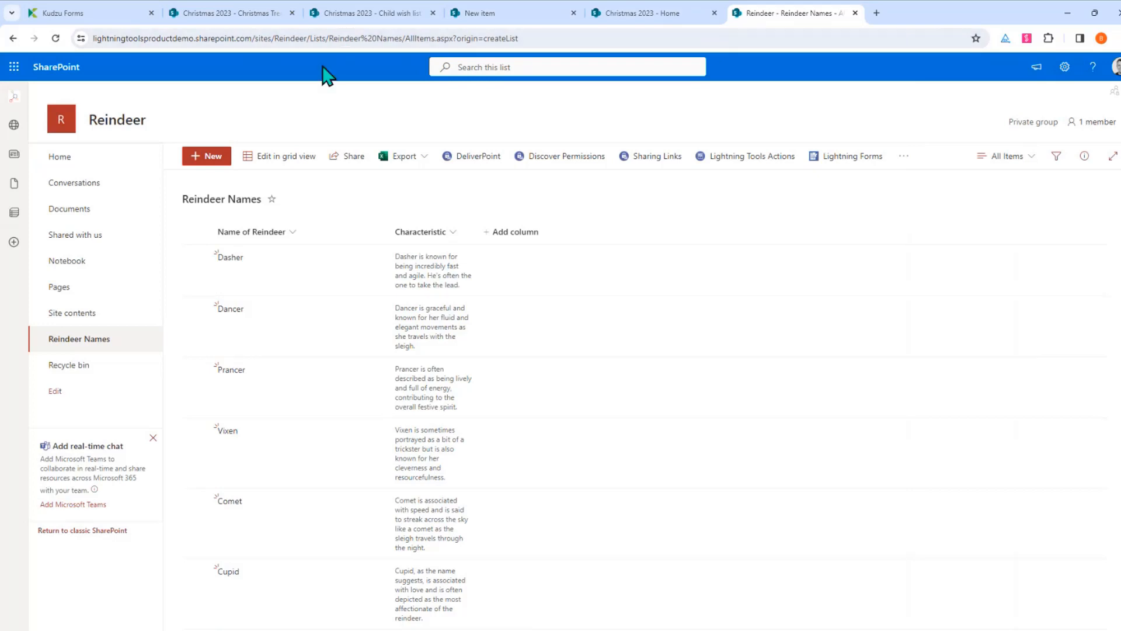
{"action": "left_click_drag", "start_coordinate": [309, 40], "coordinate": [70, 40]}
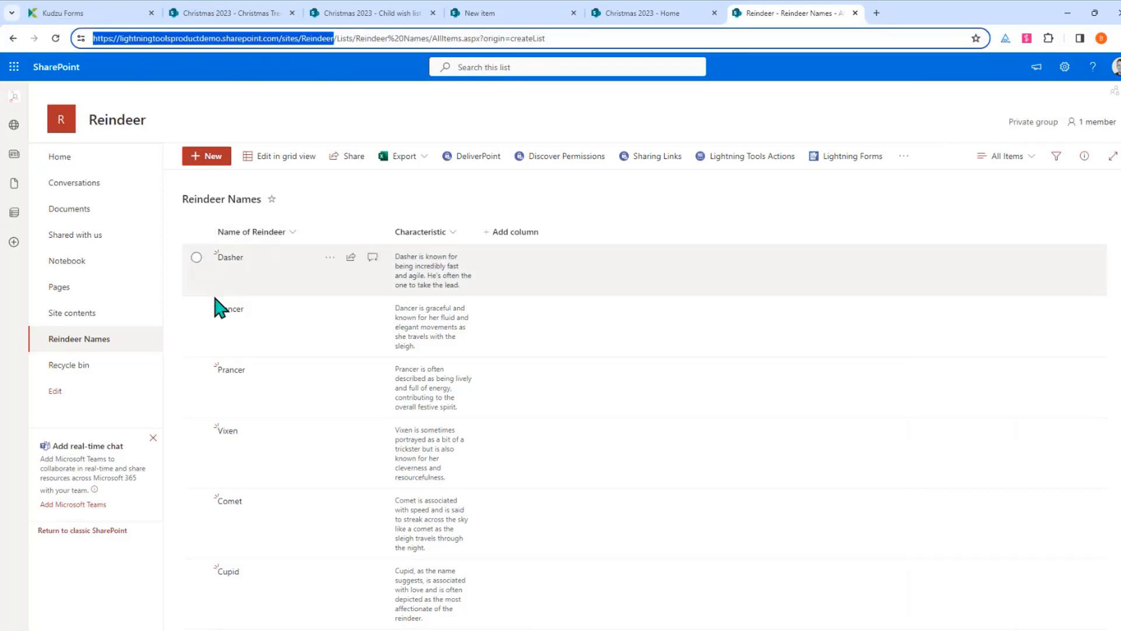
{"action": "scroll", "coordinate": [433, 336], "scroll_direction": "down", "scroll_amount": 4}
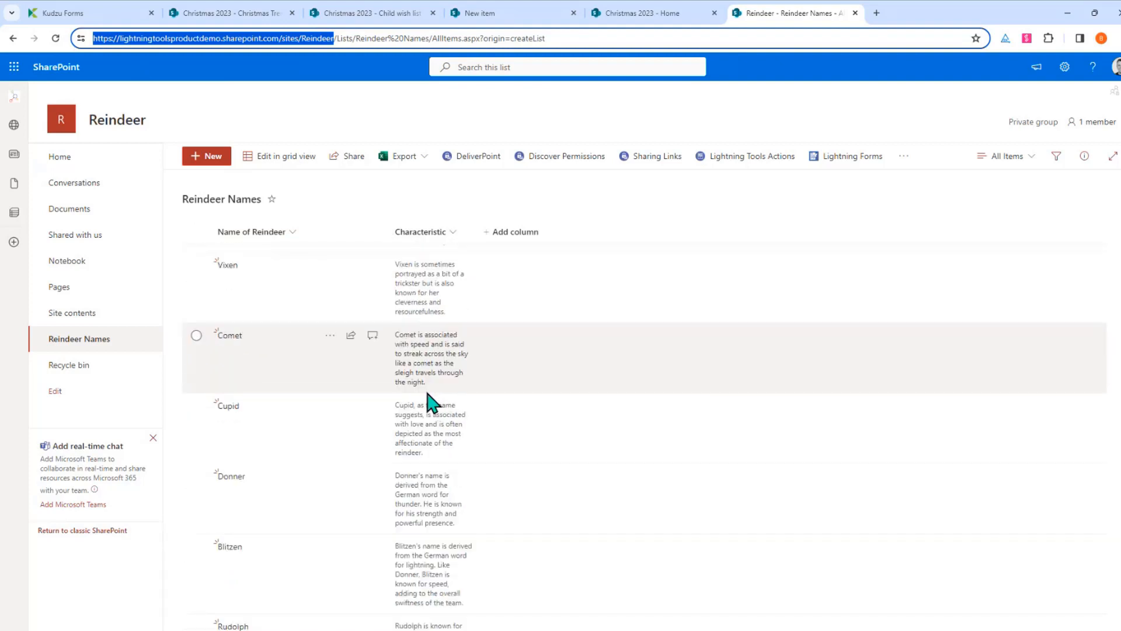
{"action": "scroll", "coordinate": [406, 484], "scroll_direction": "up", "scroll_amount": 3}
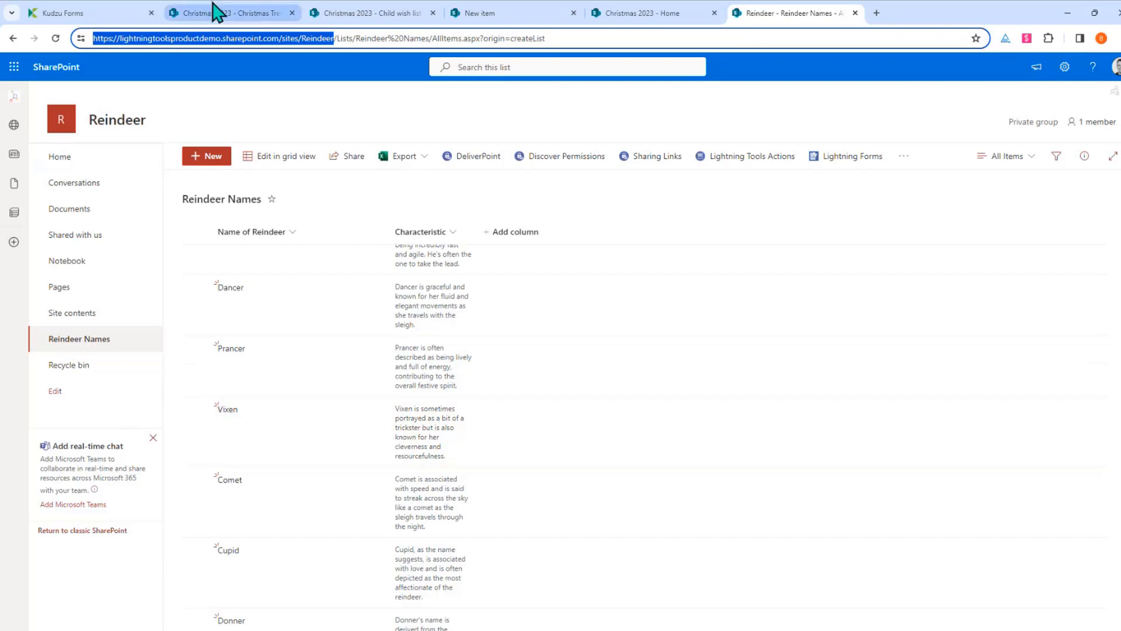
{"action": "left_click", "coordinate": [511, 18]}
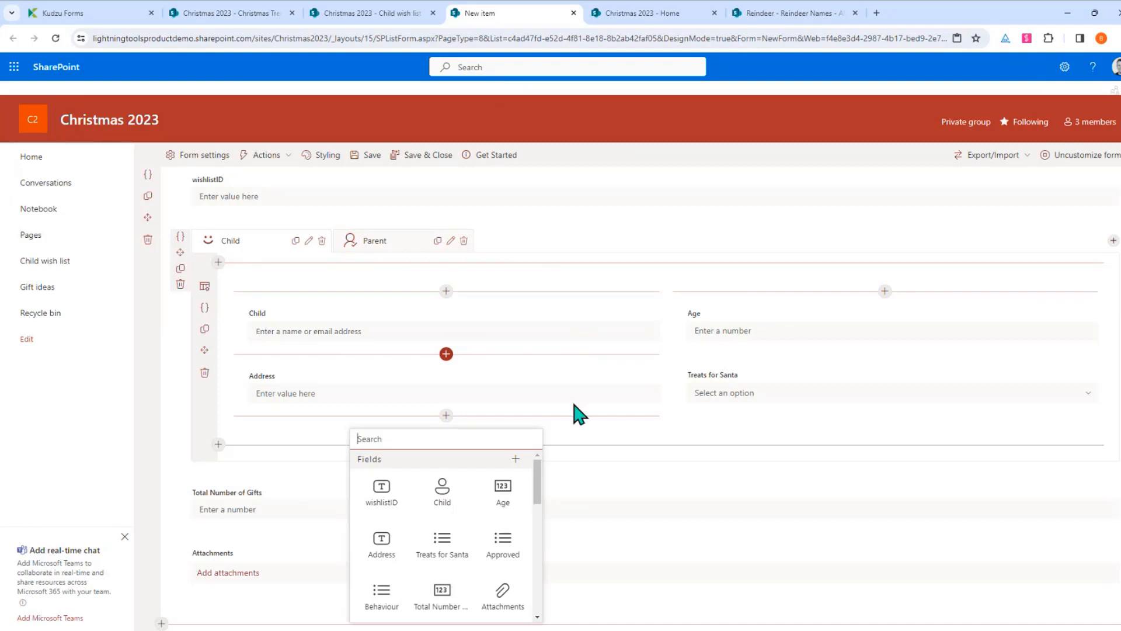
Add a Child-section lookup sourced from the Reindeer site's Reindeer Names list, displaying Title
{"action": "left_click_drag", "start_coordinate": [536, 492], "coordinate": [534, 560]}
{"action": "left_click", "coordinate": [384, 528]}
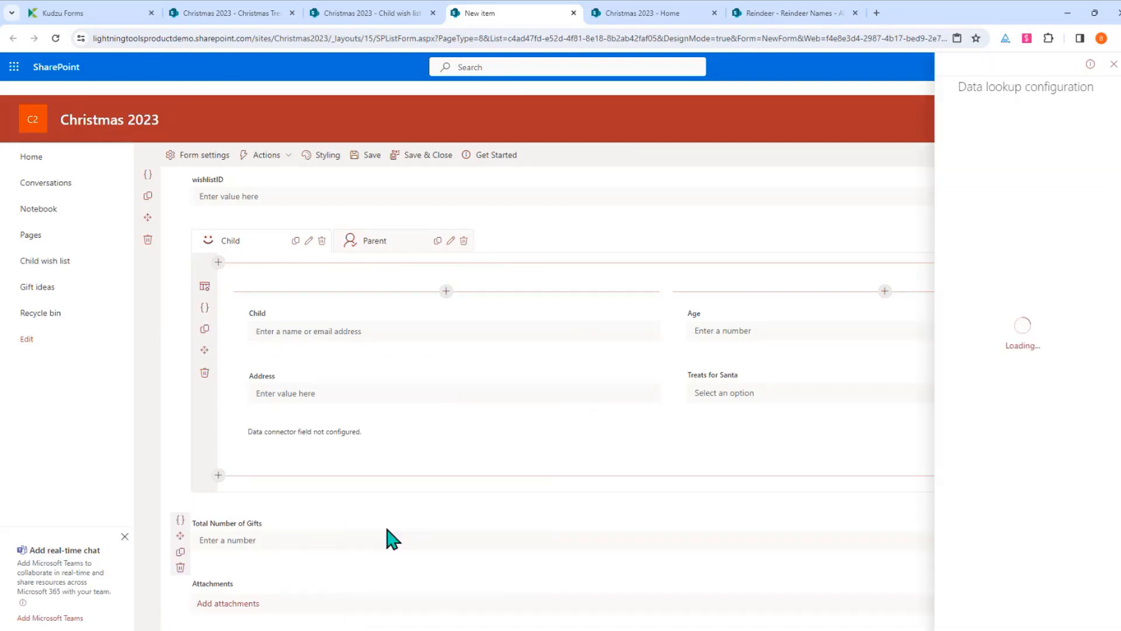
{"action": "left_click", "coordinate": [1023, 367]}
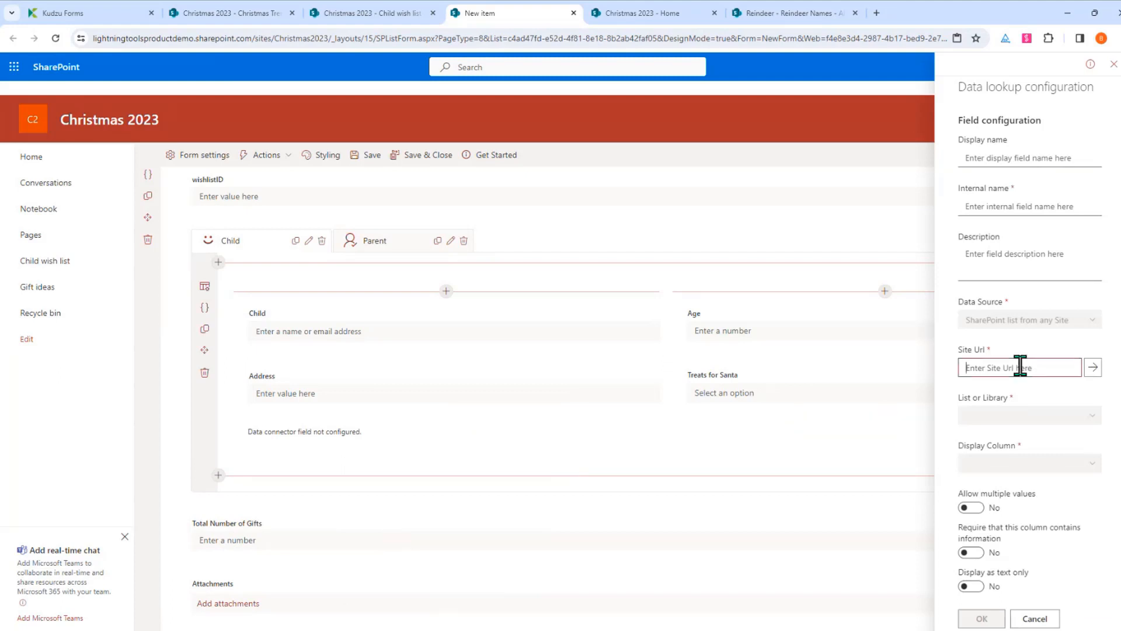
{"action": "key", "text": "ctrl+v"}
{"action": "left_click", "coordinate": [1092, 367]}
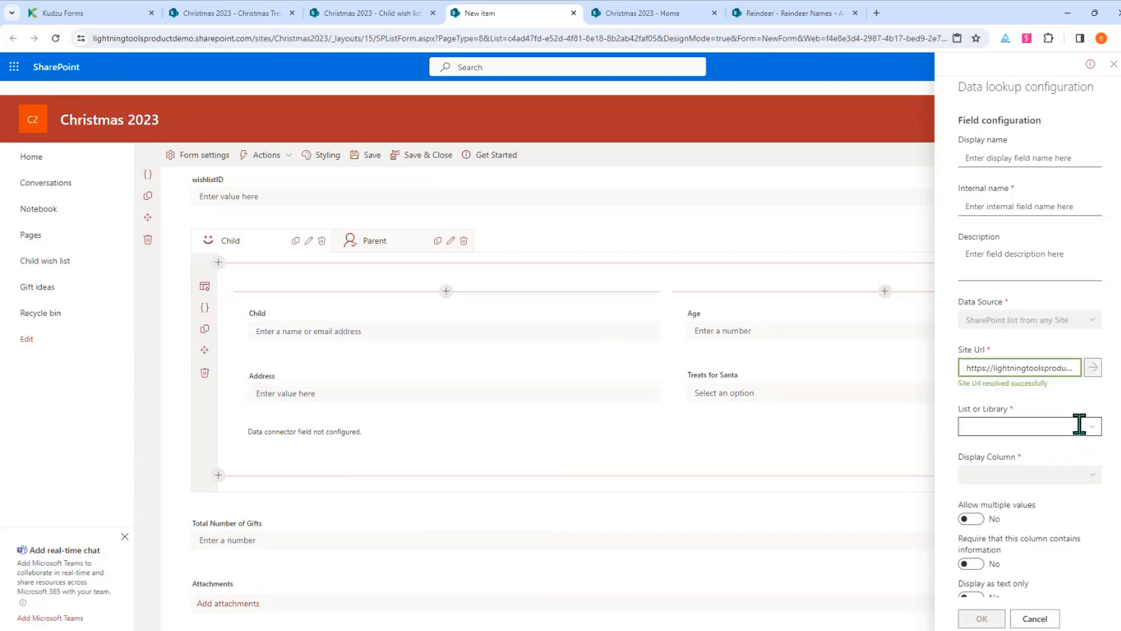
{"action": "left_click", "coordinate": [1088, 432]}
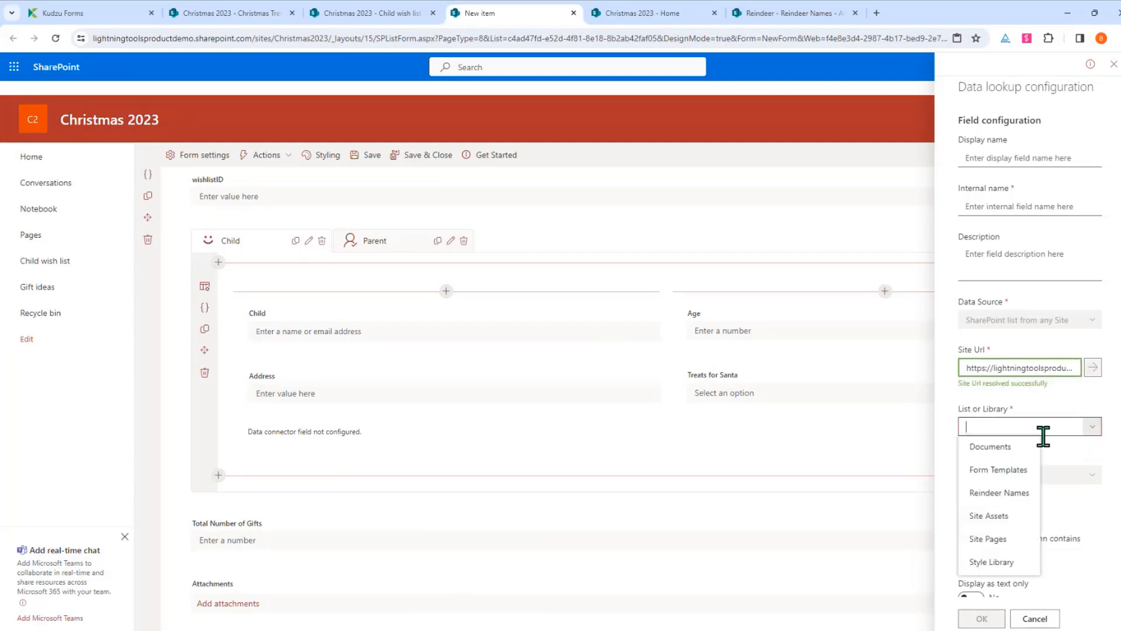
{"action": "left_click", "coordinate": [1022, 496]}
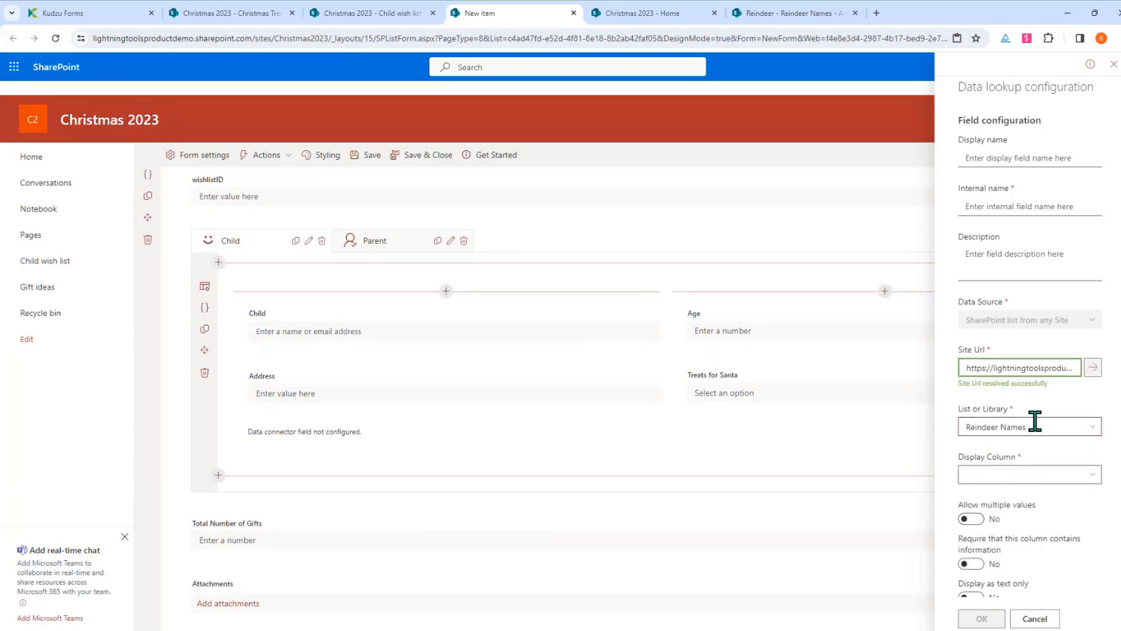
{"action": "left_click", "coordinate": [1092, 476]}
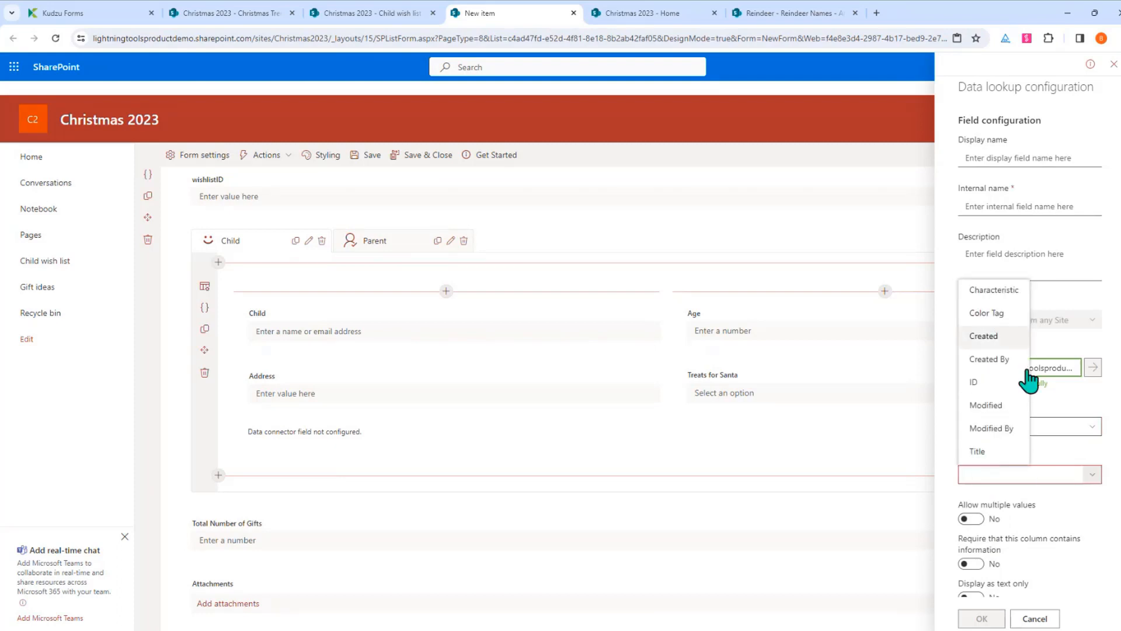
{"action": "left_click", "coordinate": [980, 451]}
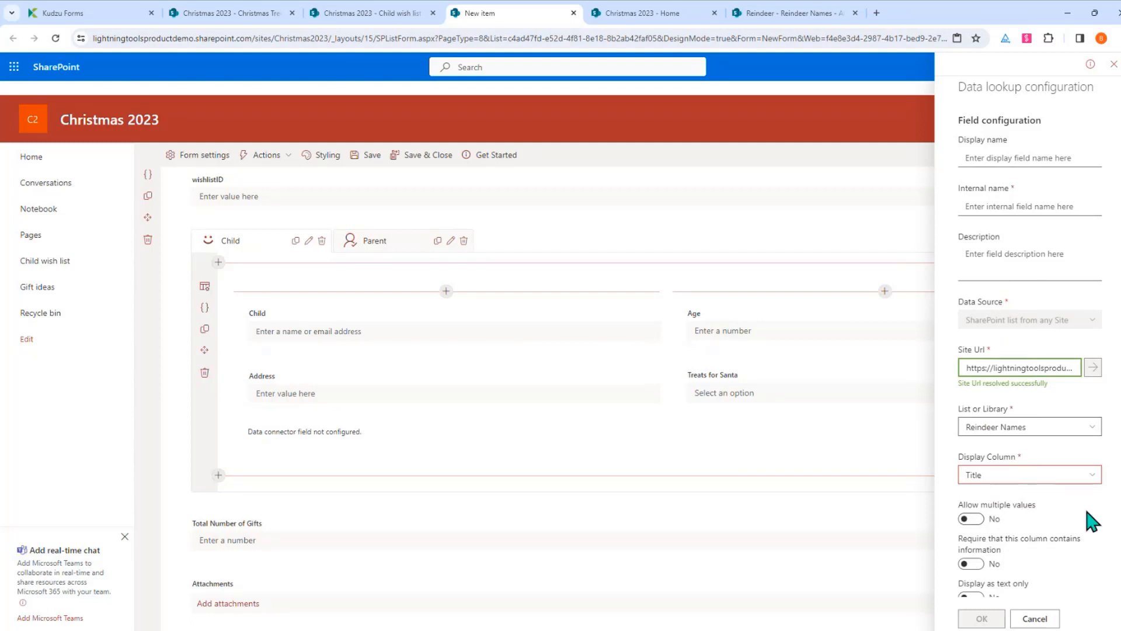
Make it an enhanced lookup showing Title and Characteristic, searched by Title, named ReindeerName, and save
{"action": "scroll", "coordinate": [1092, 520], "scroll_direction": "down", "scroll_amount": 2}
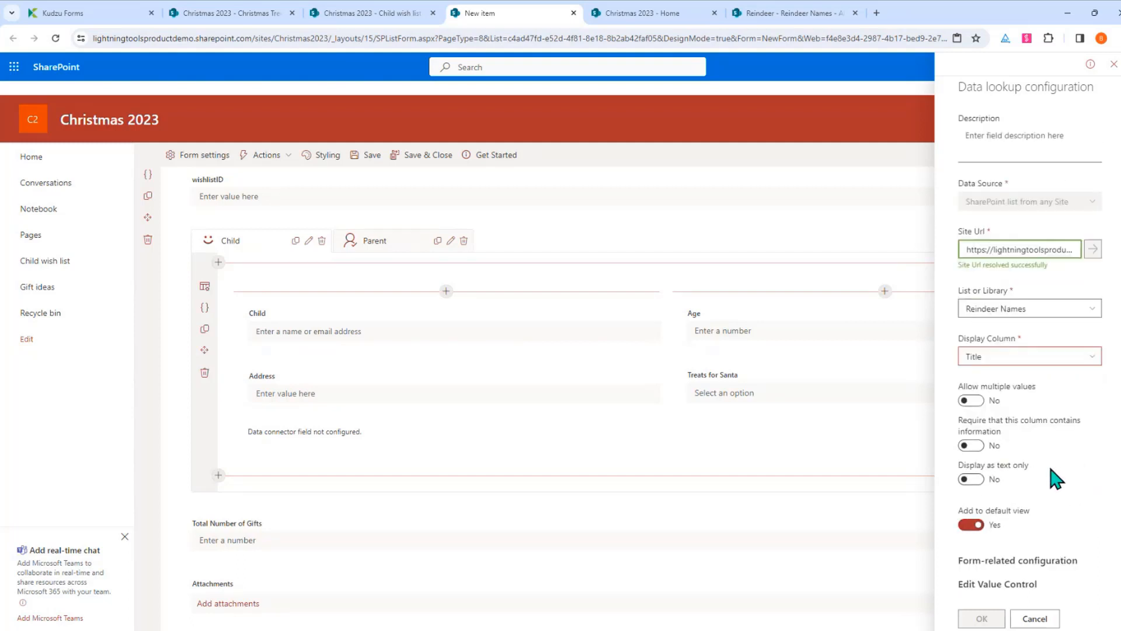
{"action": "scroll", "coordinate": [1042, 413], "scroll_direction": "down", "scroll_amount": 3}
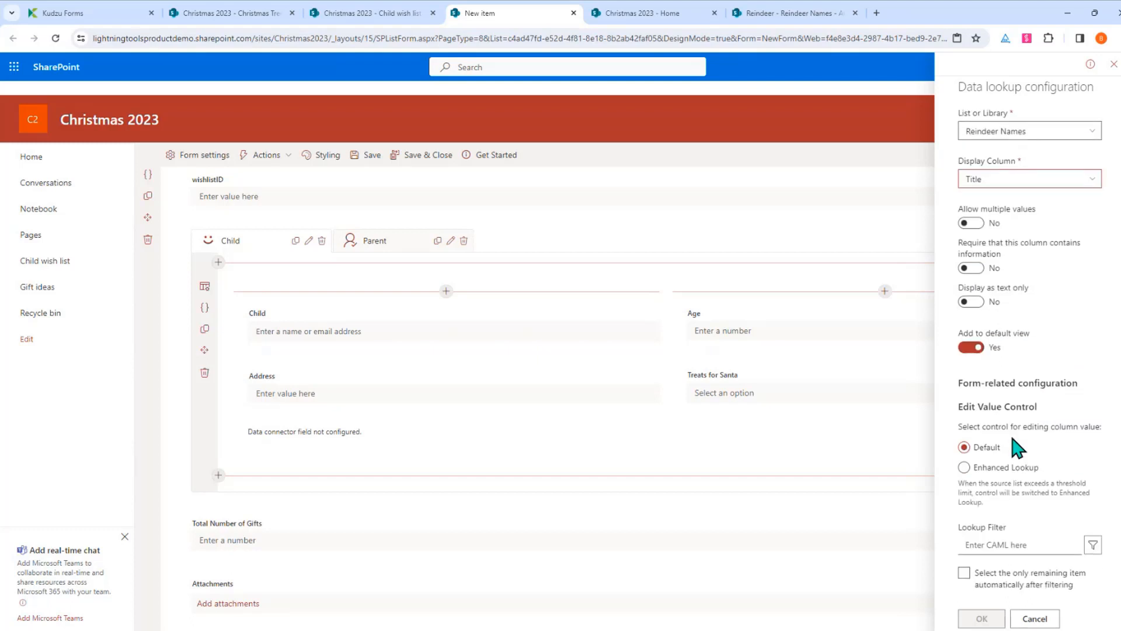
{"action": "left_click", "coordinate": [1005, 468]}
{"action": "scroll", "coordinate": [1069, 382], "scroll_direction": "down", "scroll_amount": 3}
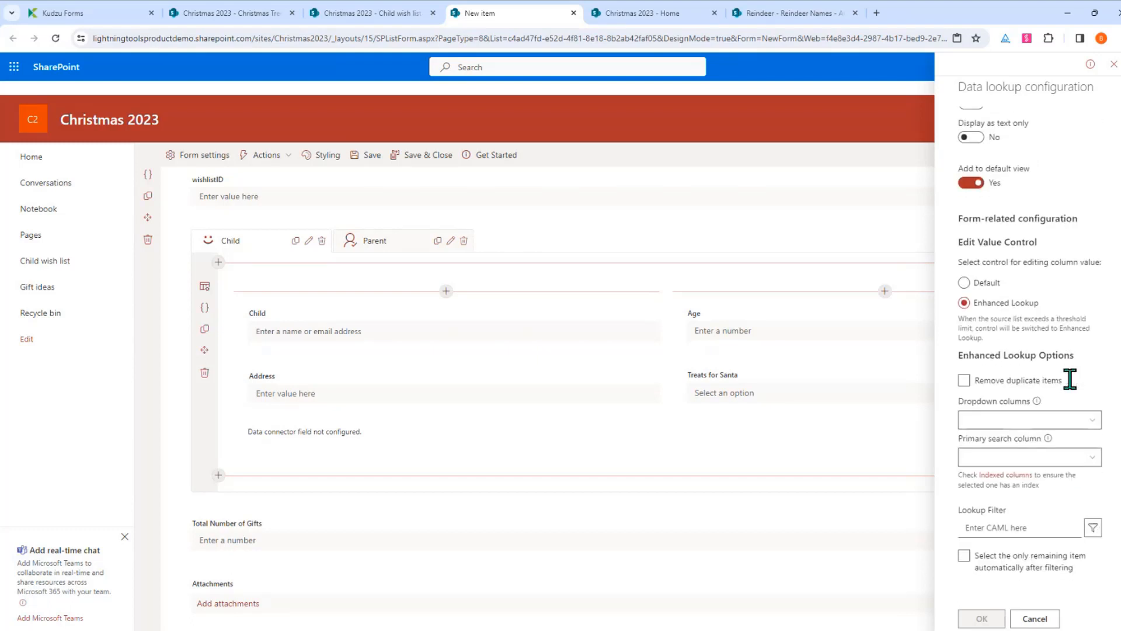
{"action": "left_click", "coordinate": [1091, 420]}
{"action": "left_click", "coordinate": [981, 574]}
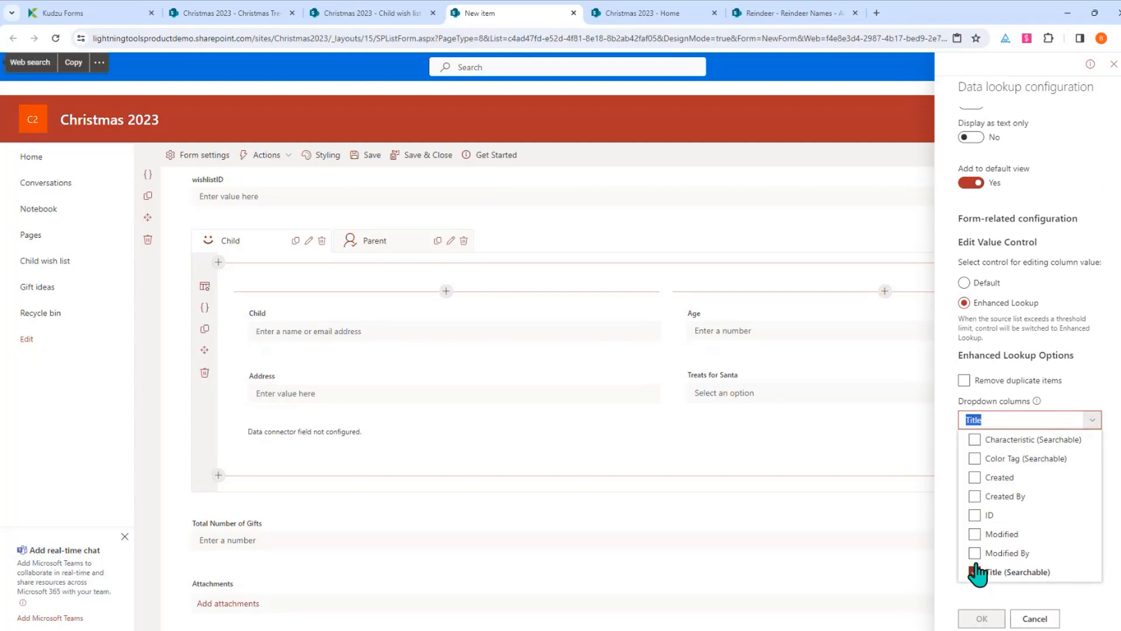
{"action": "left_click", "coordinate": [977, 441]}
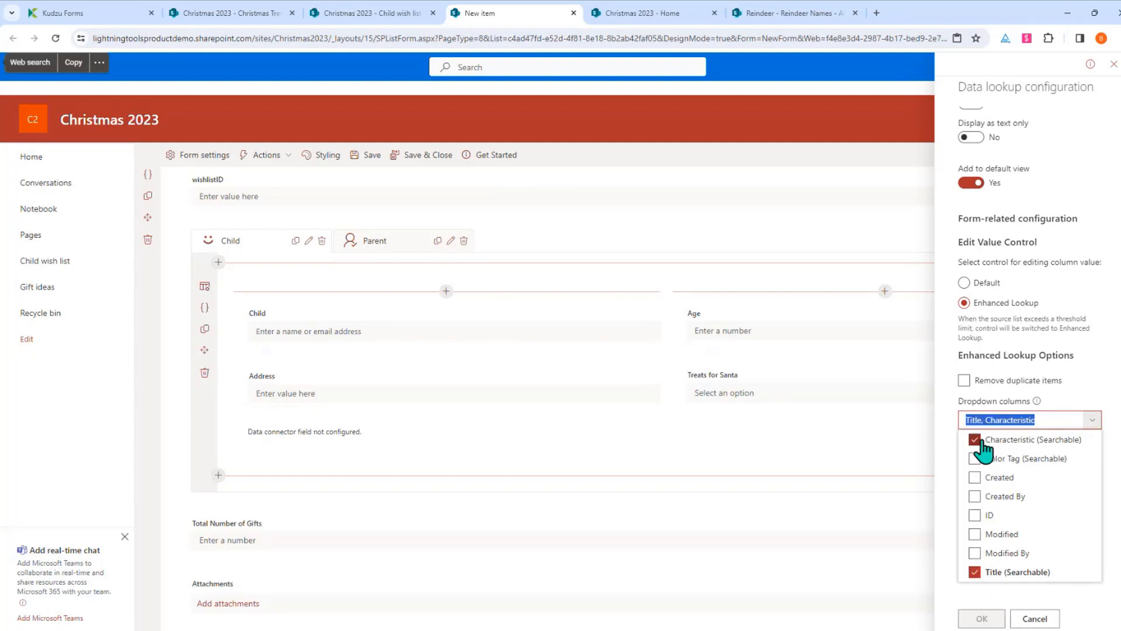
{"action": "left_click", "coordinate": [1091, 426]}
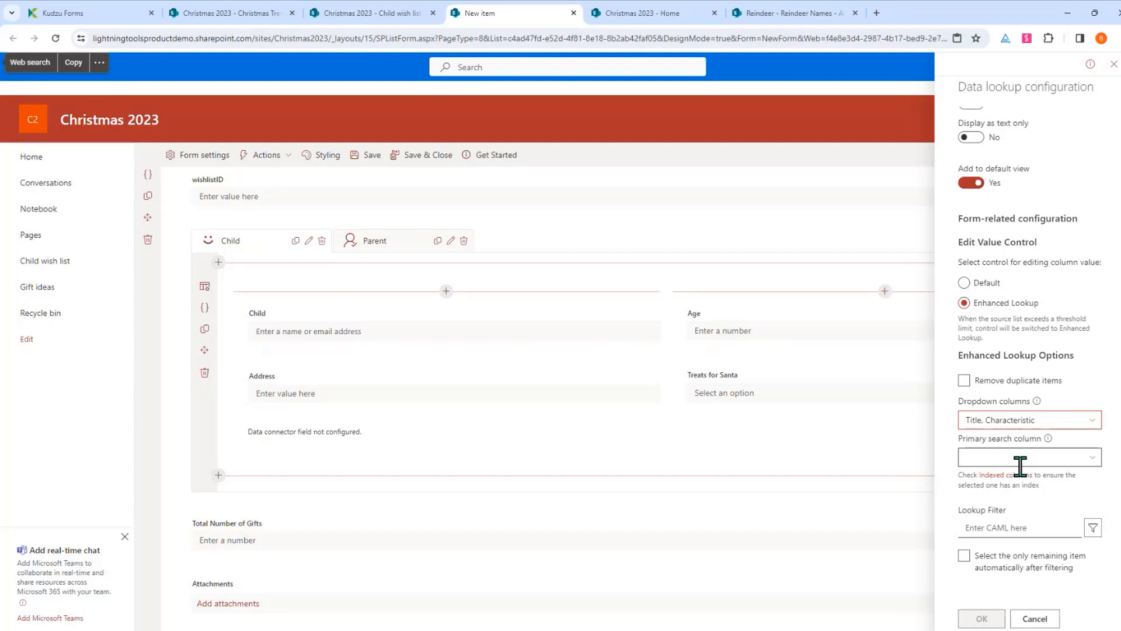
{"action": "left_click", "coordinate": [1082, 465]}
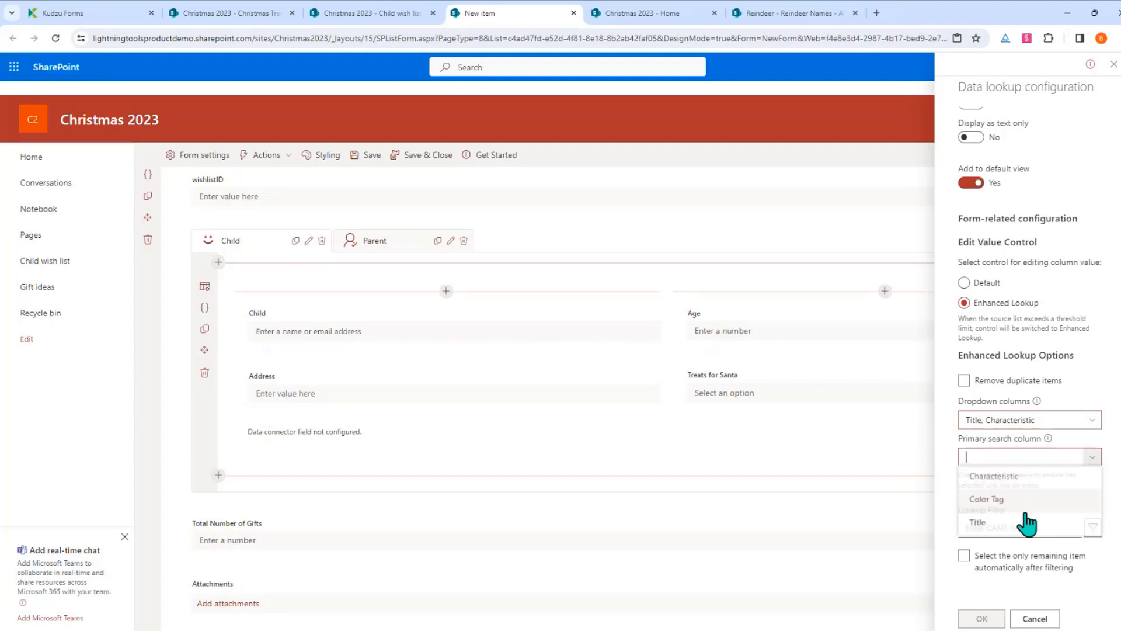
{"action": "left_click", "coordinate": [997, 528]}
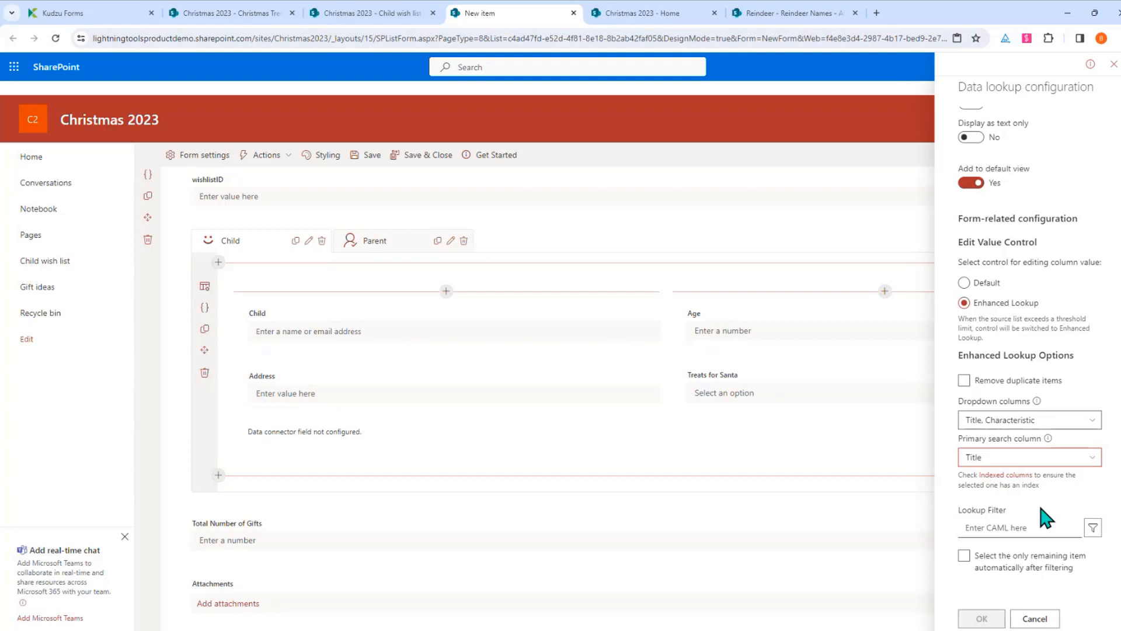
{"action": "scroll", "coordinate": [1024, 476], "scroll_direction": "up", "scroll_amount": 8}
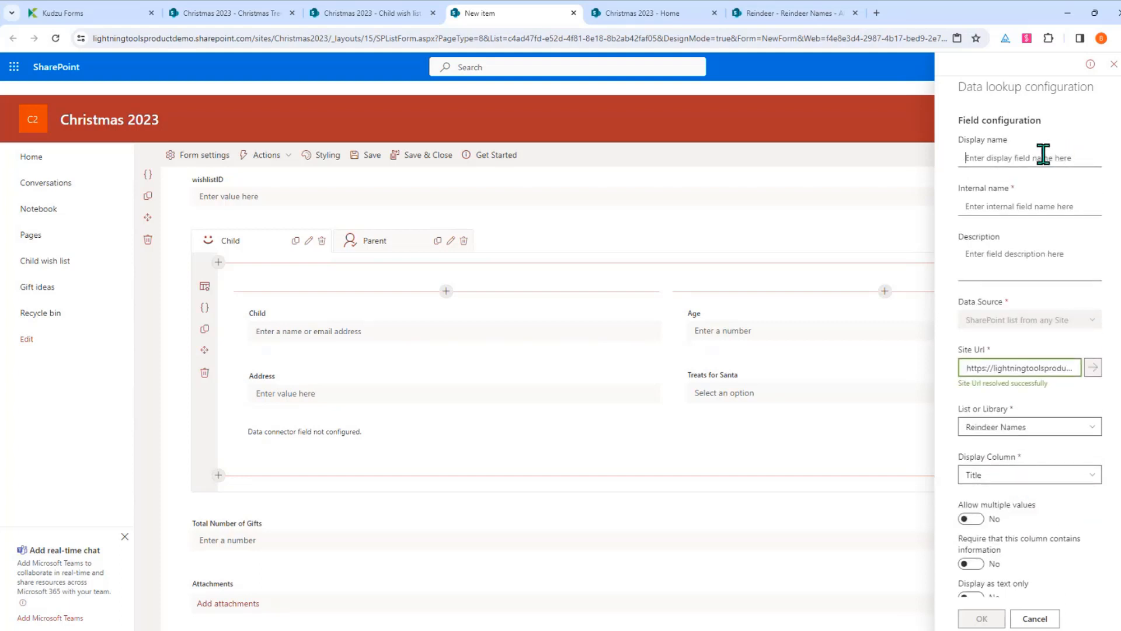
{"action": "type", "text": "ReindeerName"}
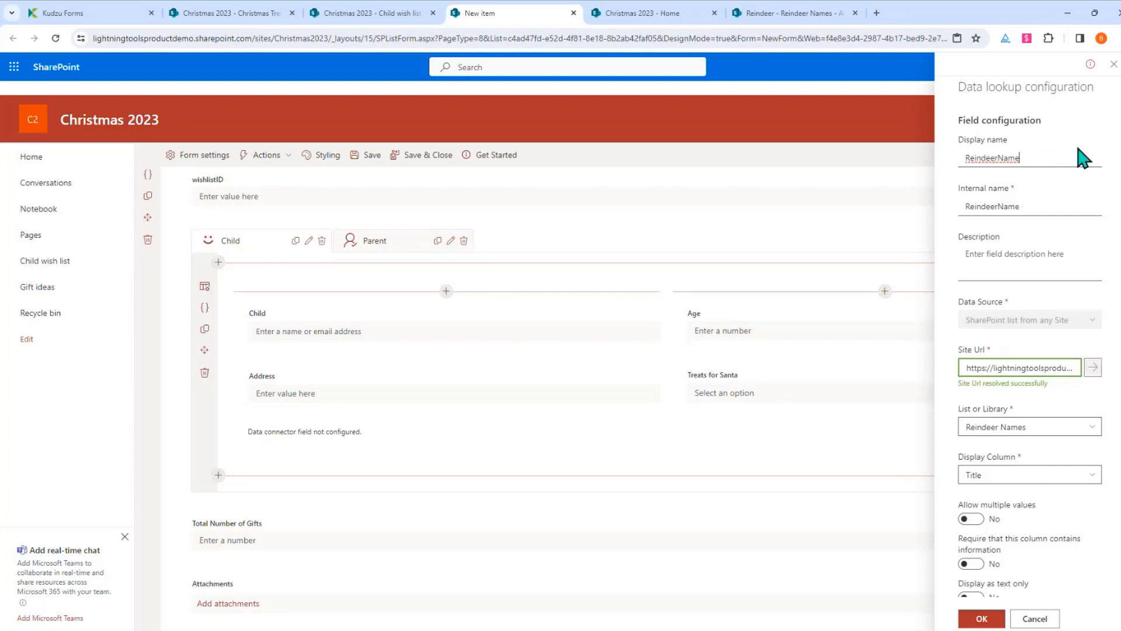
{"action": "left_click", "coordinate": [987, 621]}
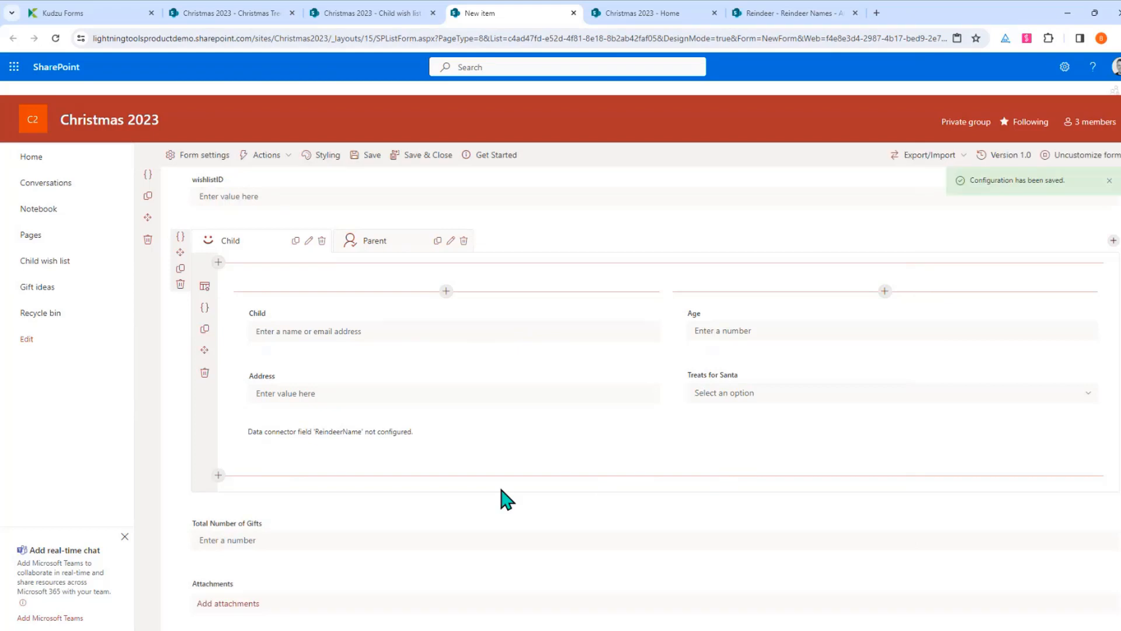
Test the ReindeerName lookup by searching 'ru' and choosing Rudolph
{"action": "left_click", "coordinate": [578, 455]}
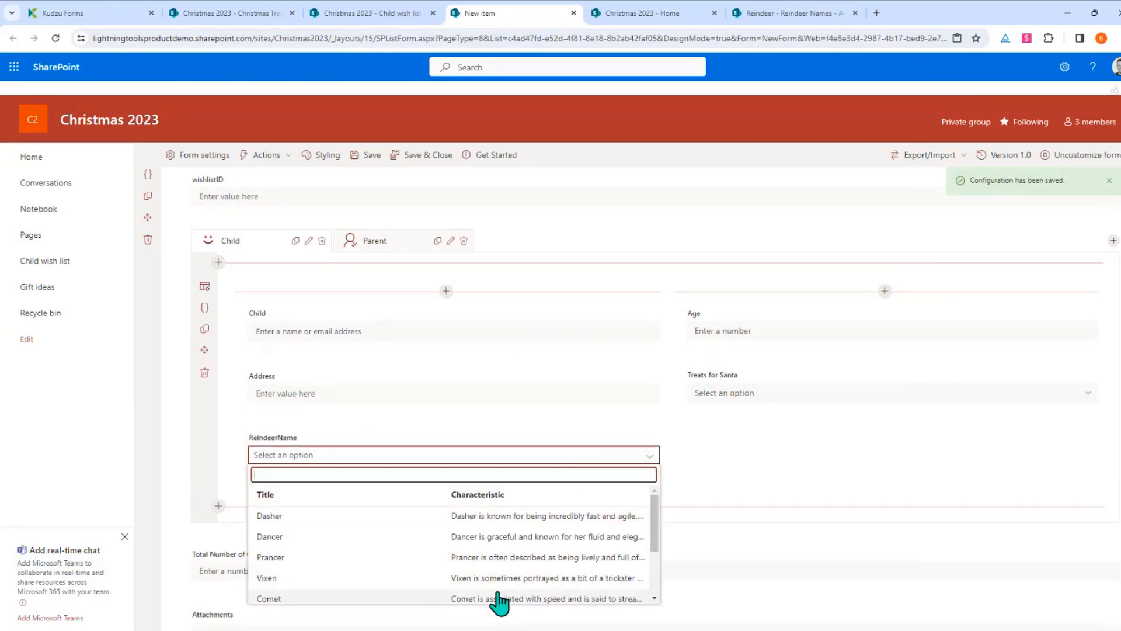
{"action": "scroll", "coordinate": [483, 547], "scroll_direction": "down", "scroll_amount": 2}
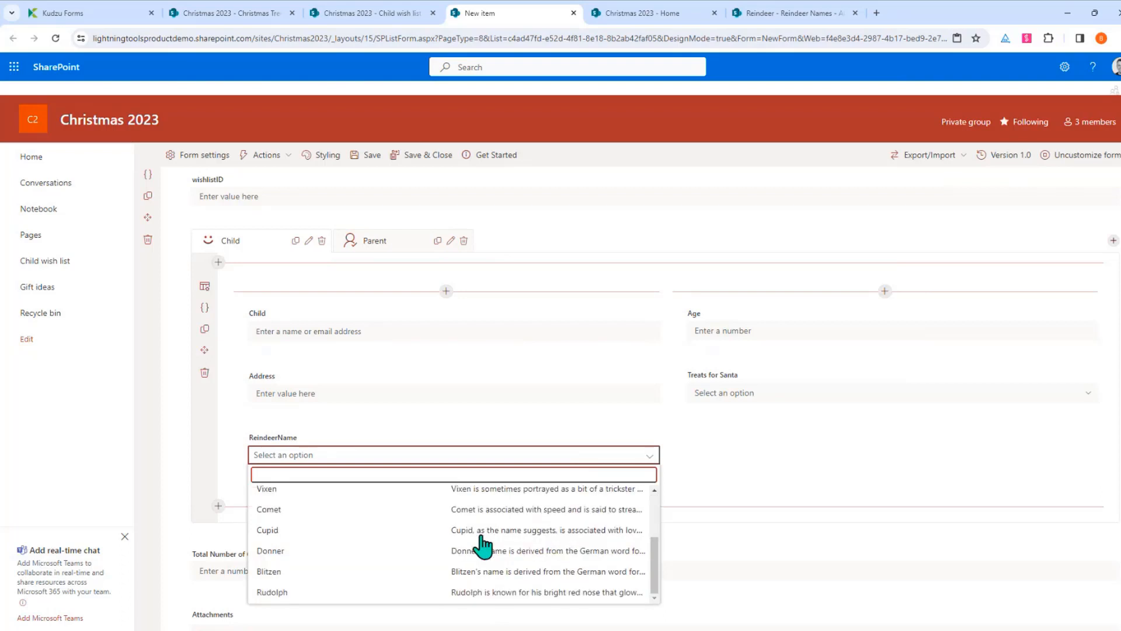
{"action": "scroll", "coordinate": [484, 546], "scroll_direction": "up", "scroll_amount": 2}
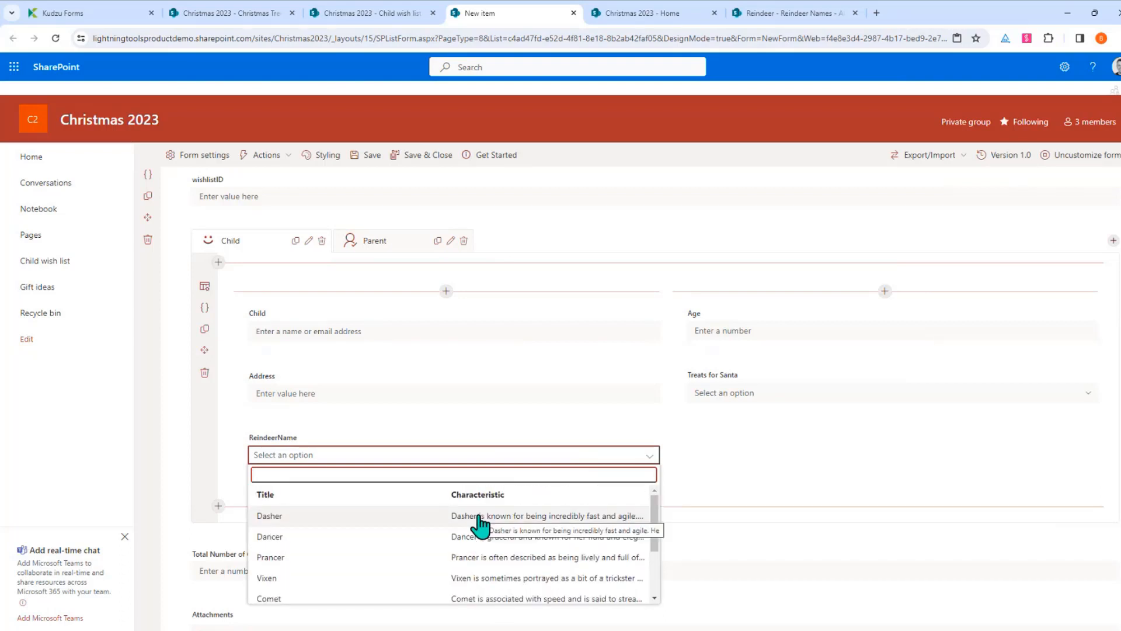
{"action": "type", "text": "u"}
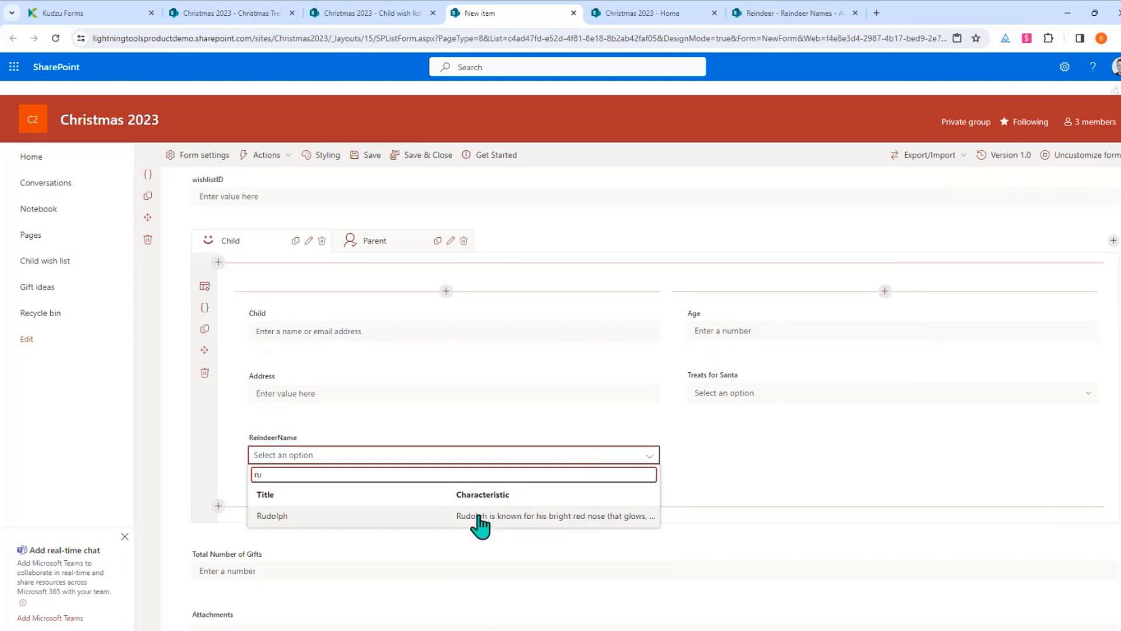
{"action": "left_click", "coordinate": [606, 516]}
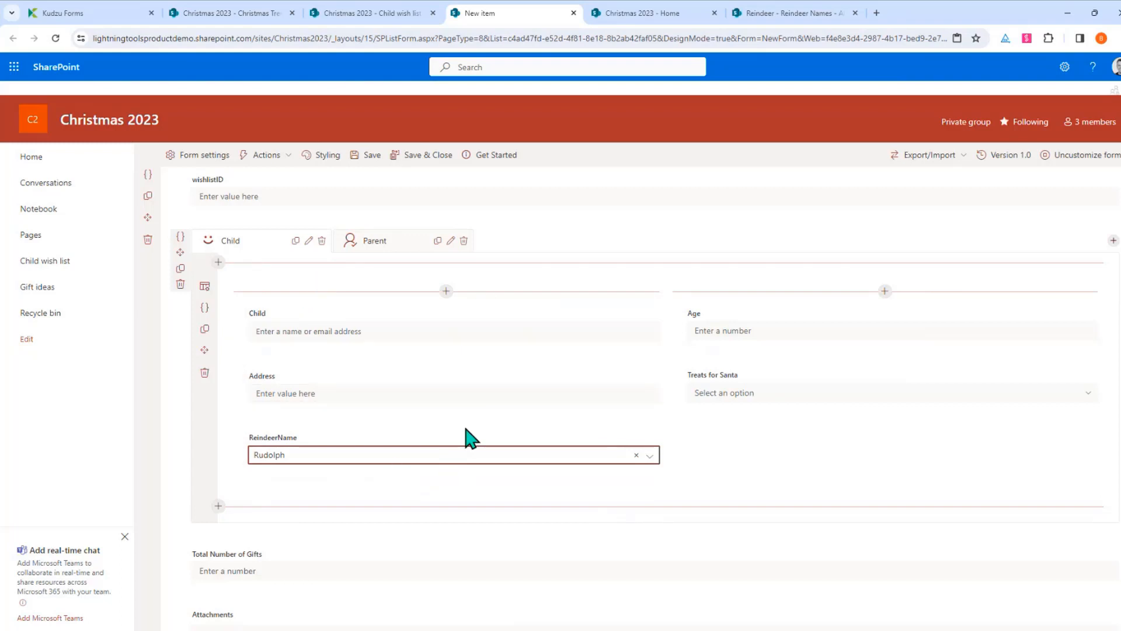
{"action": "scroll", "coordinate": [488, 488], "scroll_direction": "down", "scroll_amount": 1}
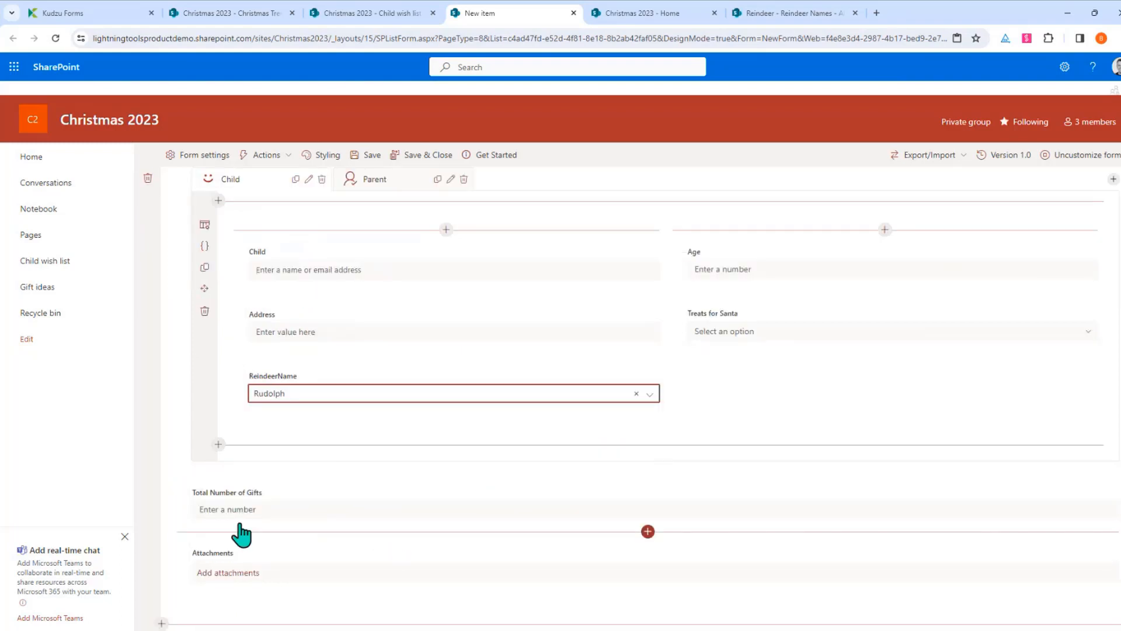
Insert the Gift ideas list below Total Number of Gifts, opening its All Items list configuration
{"action": "left_click", "coordinate": [648, 531]}
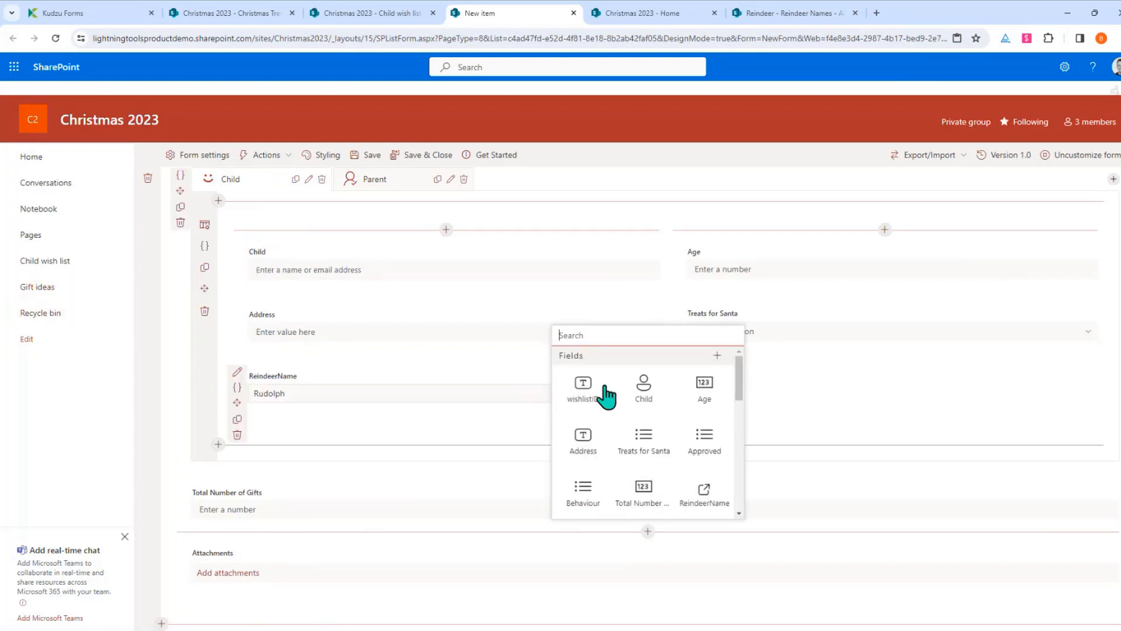
{"action": "left_click_drag", "start_coordinate": [741, 388], "coordinate": [739, 490]}
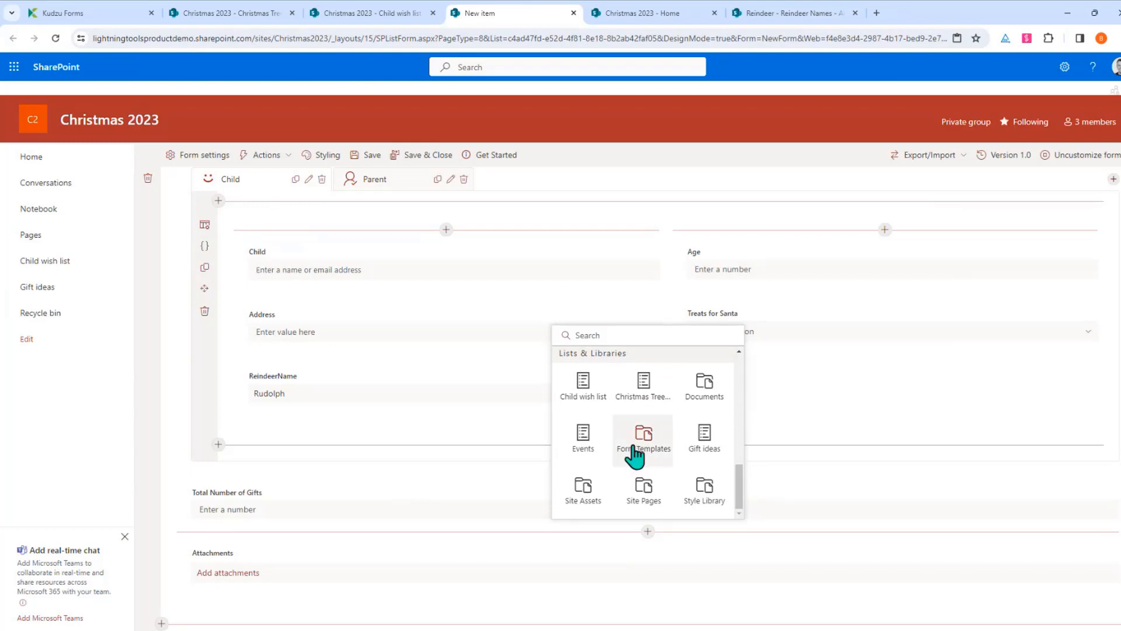
{"action": "left_click", "coordinate": [710, 458]}
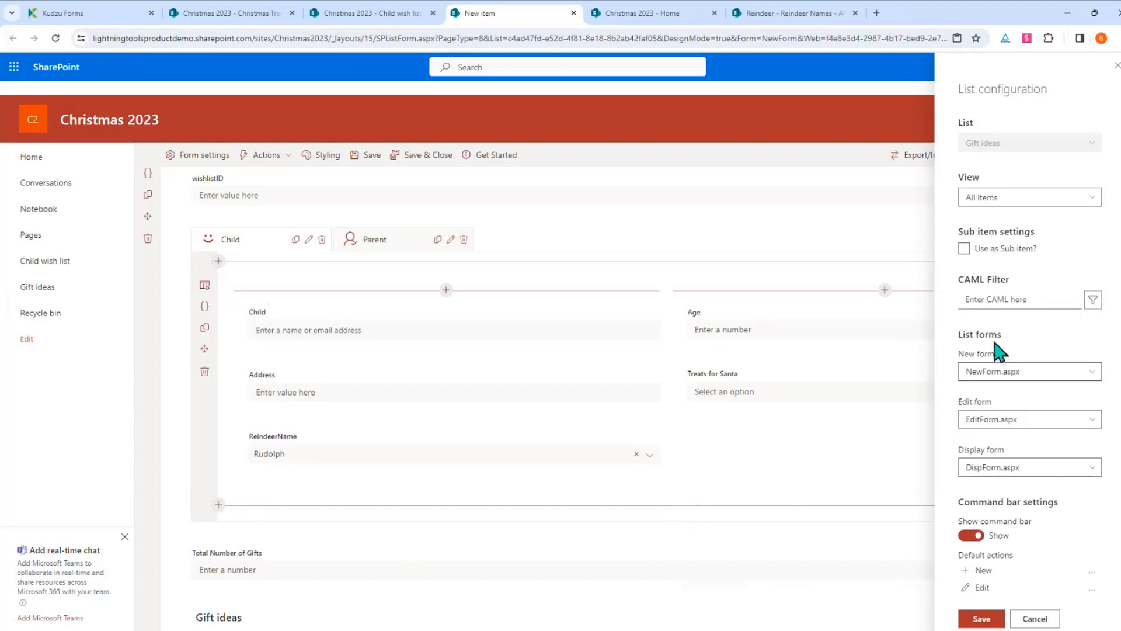
Make Gift ideas a sub-item list via a new LookupToChild wish list lookup with cascade delete, then save
{"action": "left_click", "coordinate": [965, 248]}
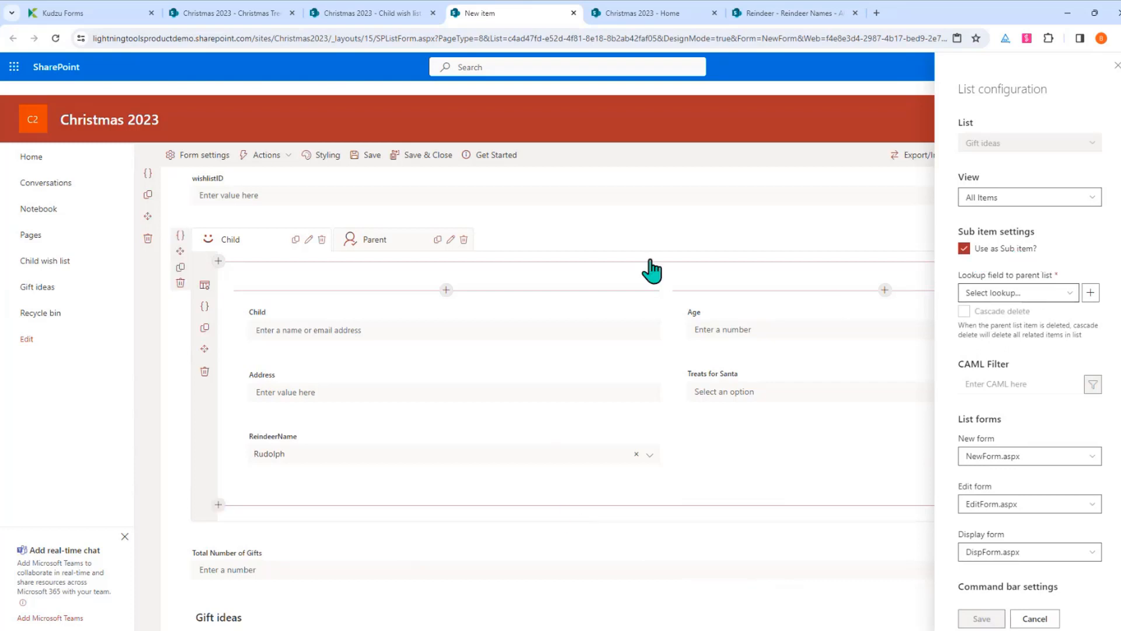
{"action": "triple_click", "coordinate": [1072, 296]}
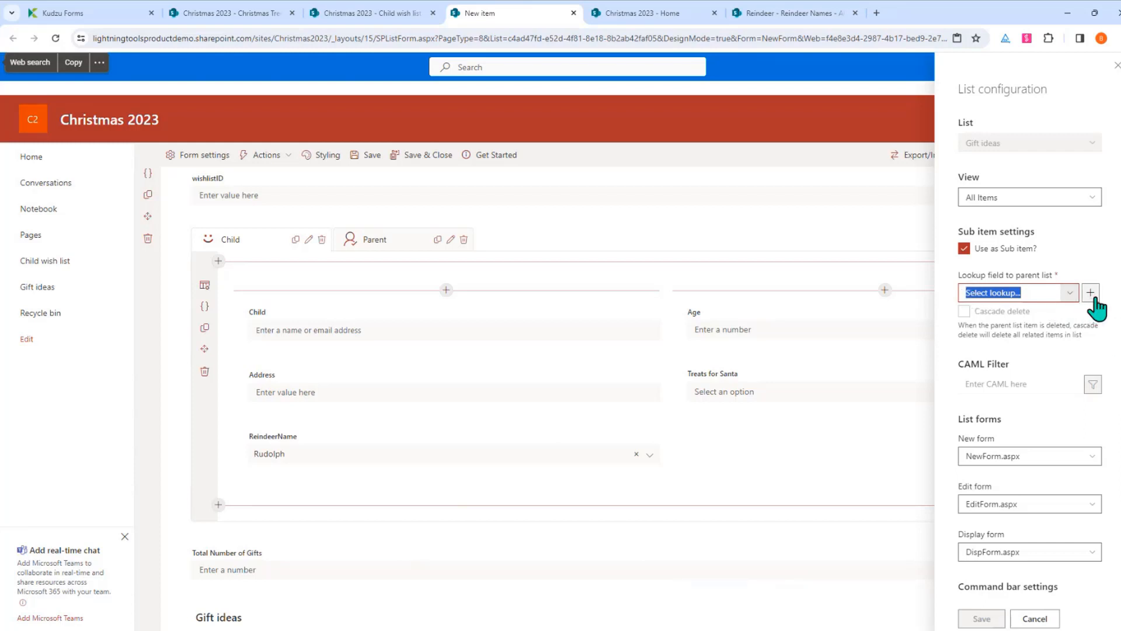
{"action": "left_click", "coordinate": [1090, 297]}
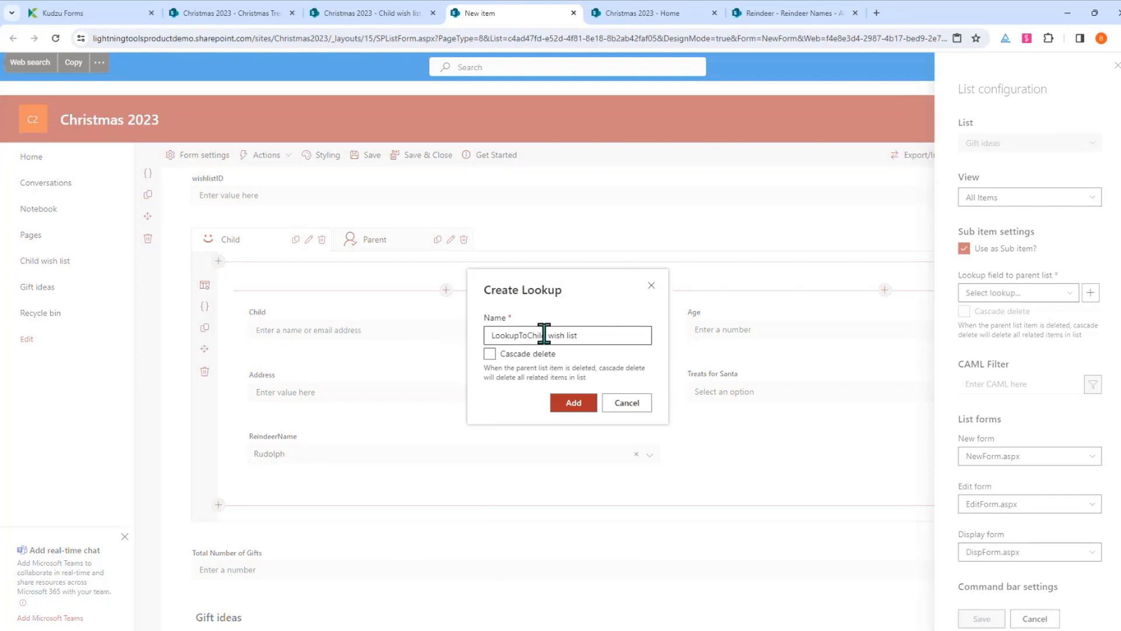
{"action": "left_click", "coordinate": [537, 354]}
{"action": "left_click", "coordinate": [499, 354]}
{"action": "left_click", "coordinate": [555, 406]}
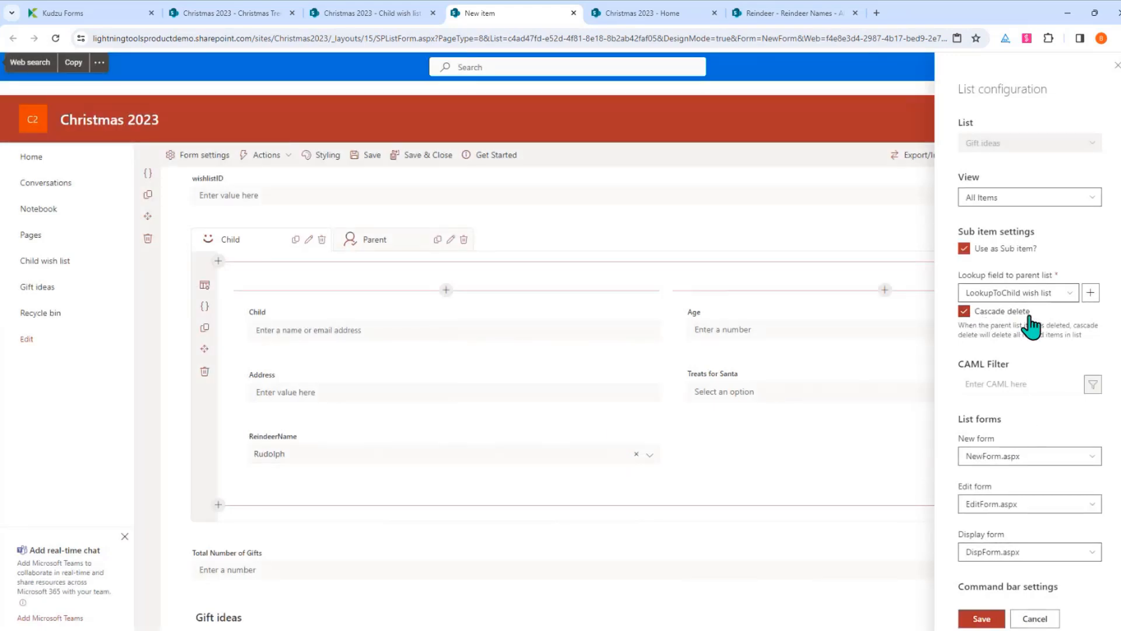
{"action": "scroll", "coordinate": [1013, 546], "scroll_direction": "down", "scroll_amount": 3}
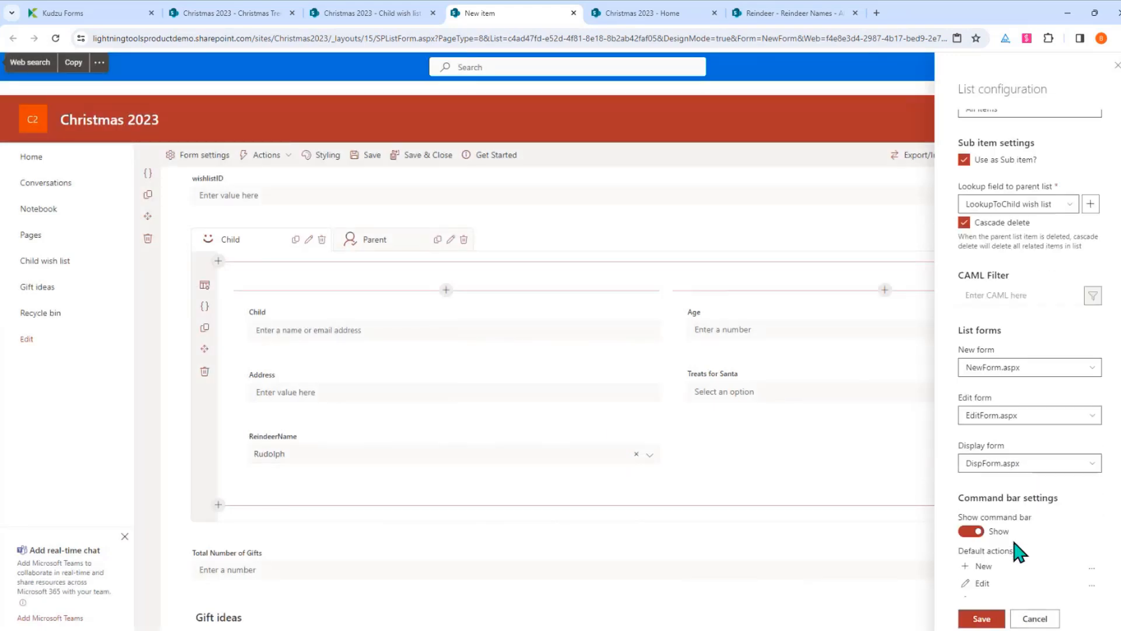
{"action": "left_click", "coordinate": [981, 620]}
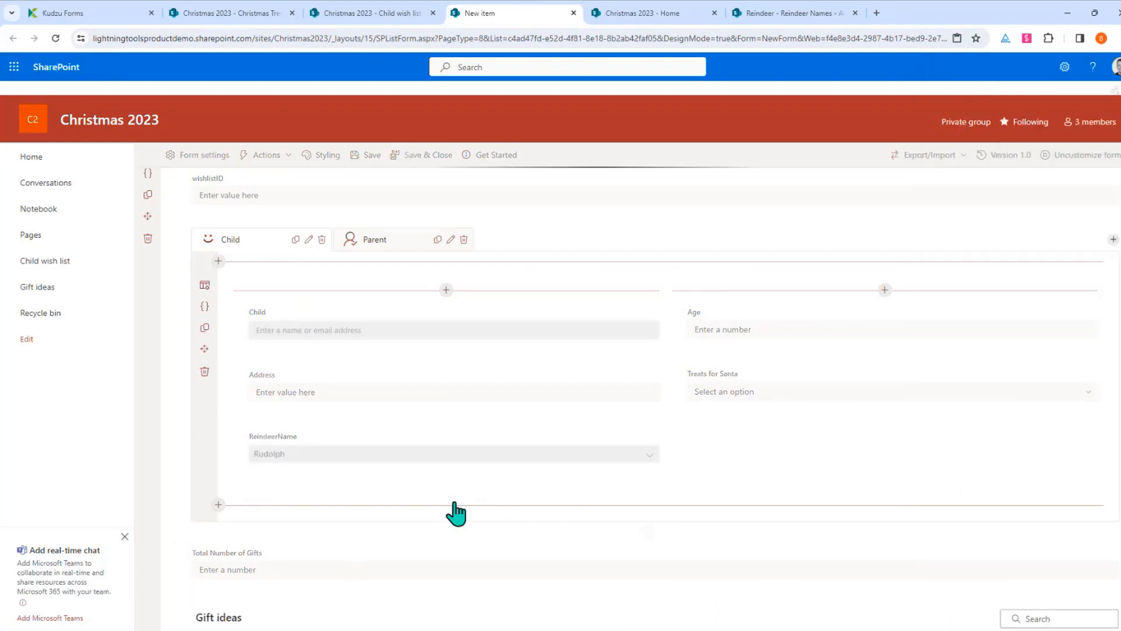
{"action": "scroll", "coordinate": [601, 487], "scroll_direction": "down", "scroll_amount": 2}
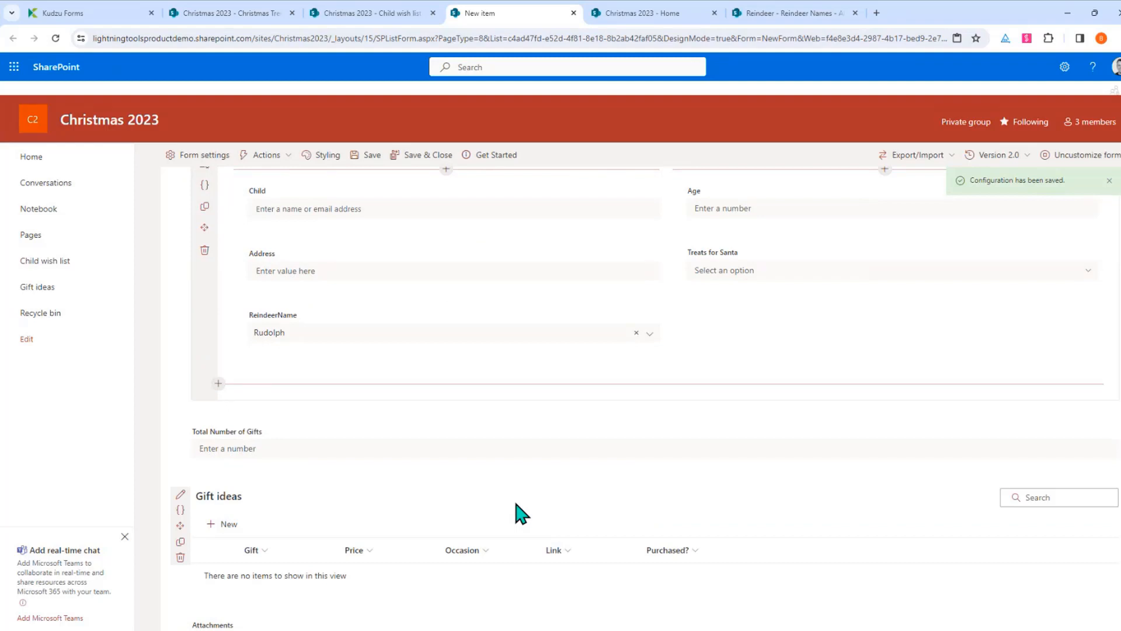
{"action": "scroll", "coordinate": [516, 503], "scroll_direction": "up", "scroll_amount": 2}
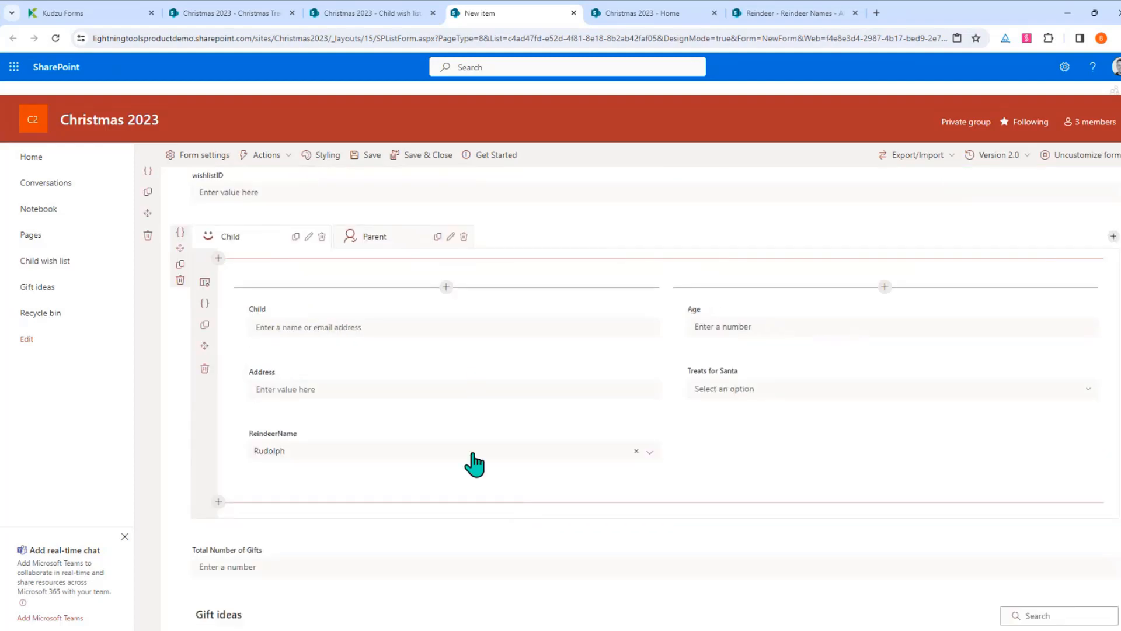
{"action": "scroll", "coordinate": [351, 555], "scroll_direction": "down", "scroll_amount": 2}
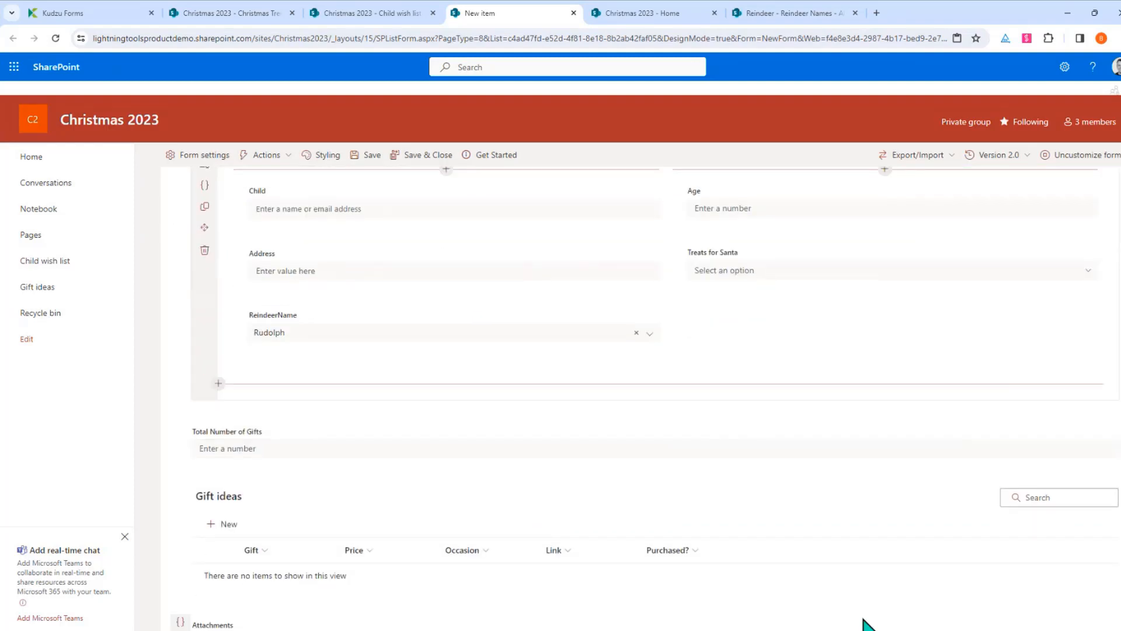
{"action": "scroll", "coordinate": [719, 534], "scroll_direction": "up", "scroll_amount": 5}
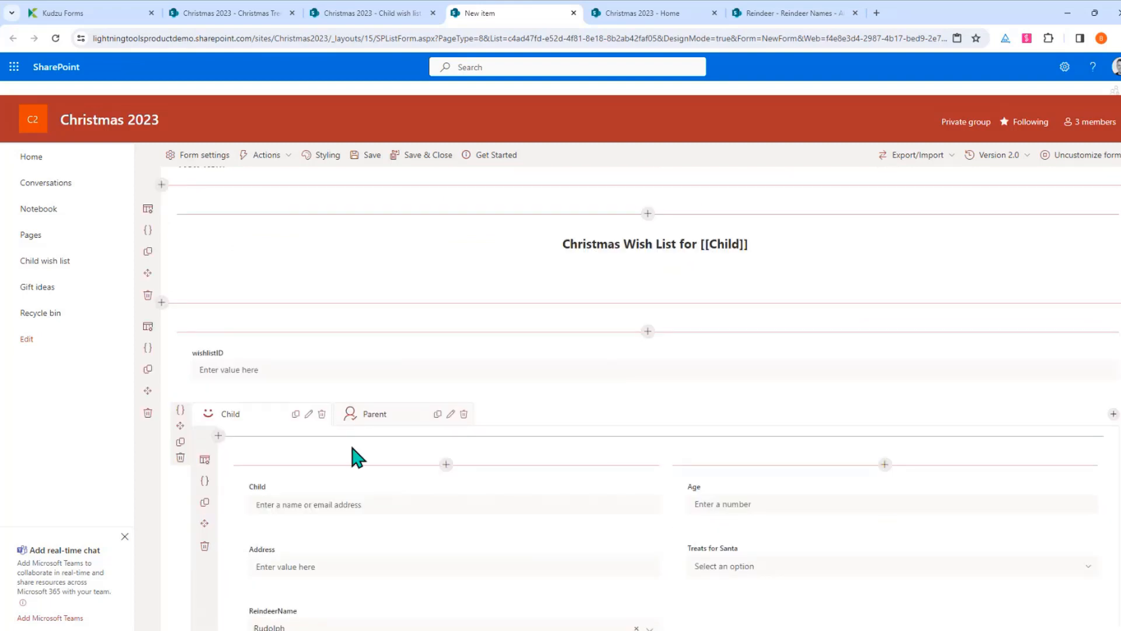
{"action": "scroll", "coordinate": [357, 457], "scroll_direction": "up", "scroll_amount": 1}
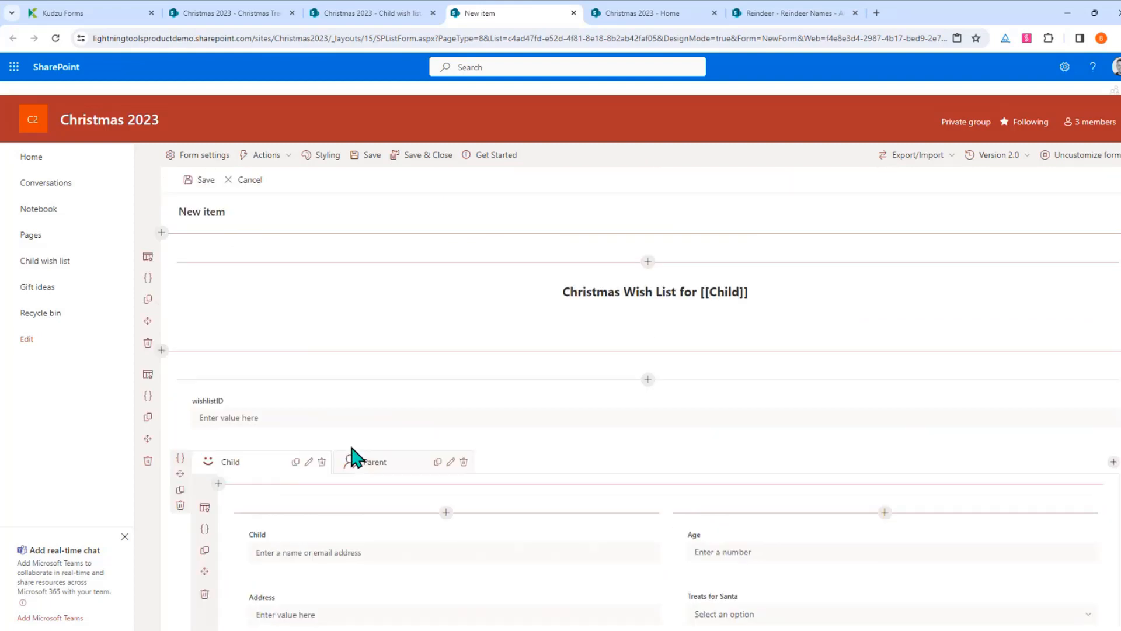
Add a command bar action named 'Submit Wish List' with the giftbox icon
{"action": "left_click", "coordinate": [276, 165]}
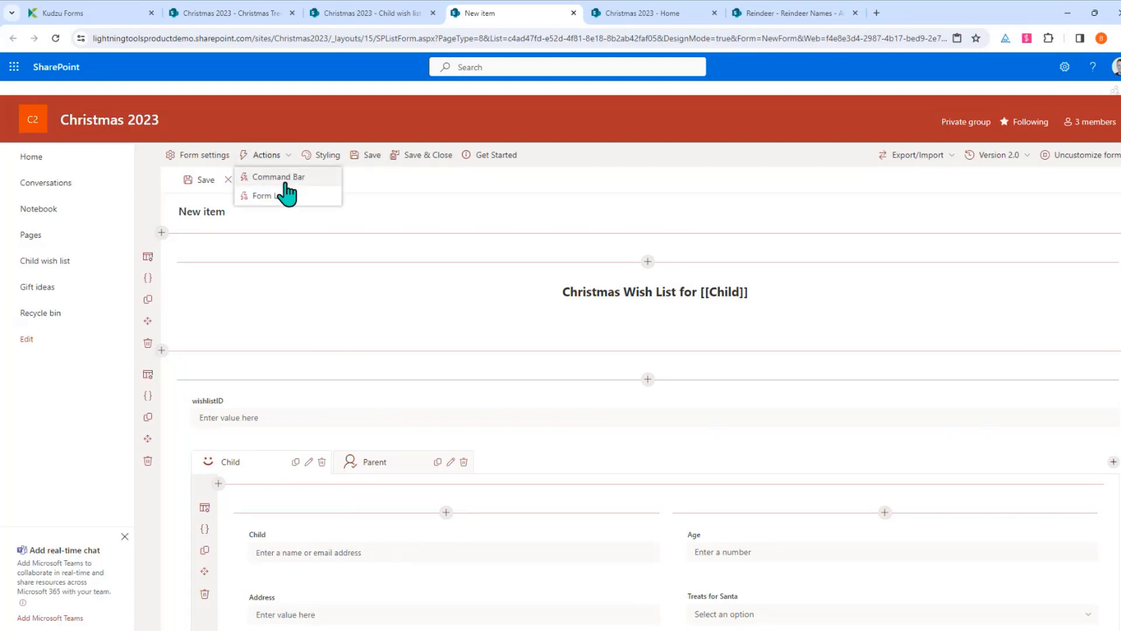
{"action": "left_click", "coordinate": [286, 177]}
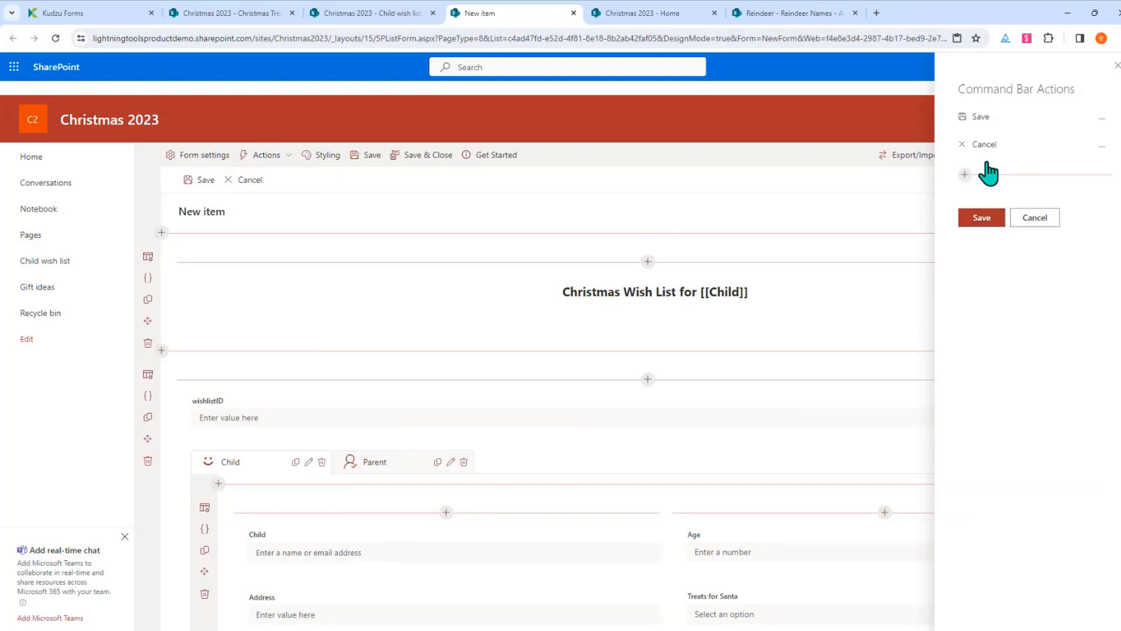
{"action": "left_click", "coordinate": [965, 174]}
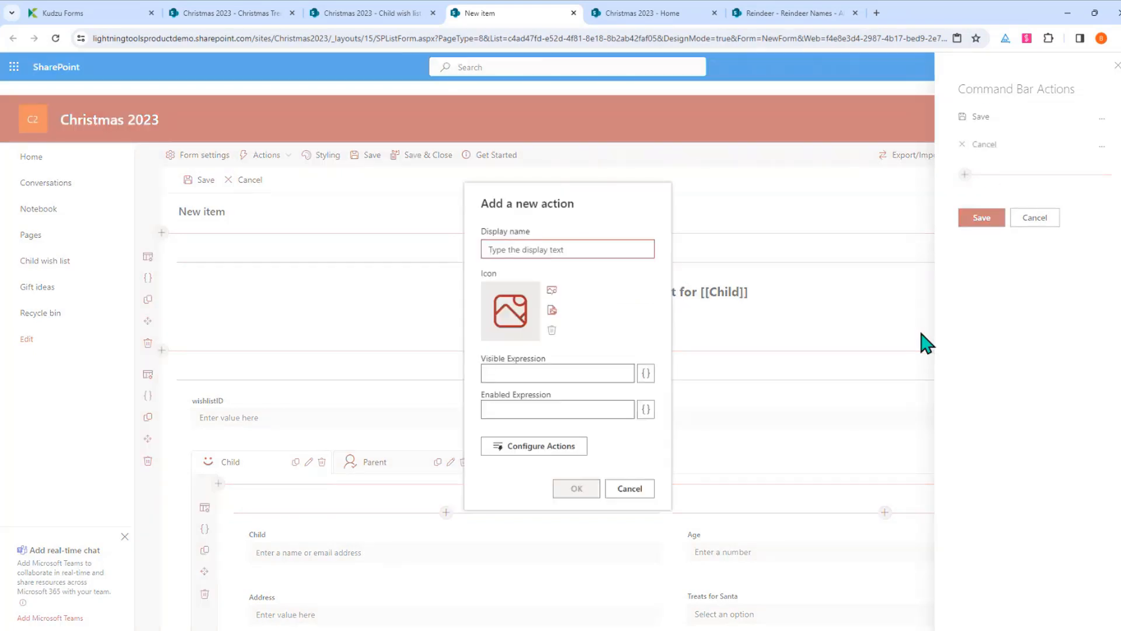
{"action": "type", "text": "Submit"}
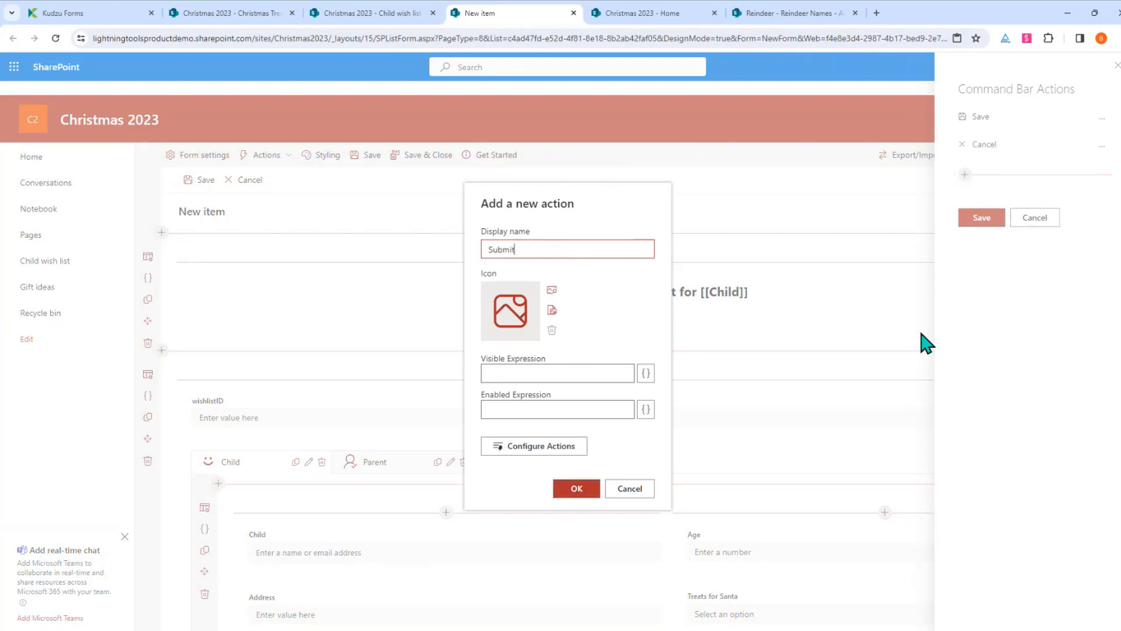
{"action": "type", "text": " Wish List"}
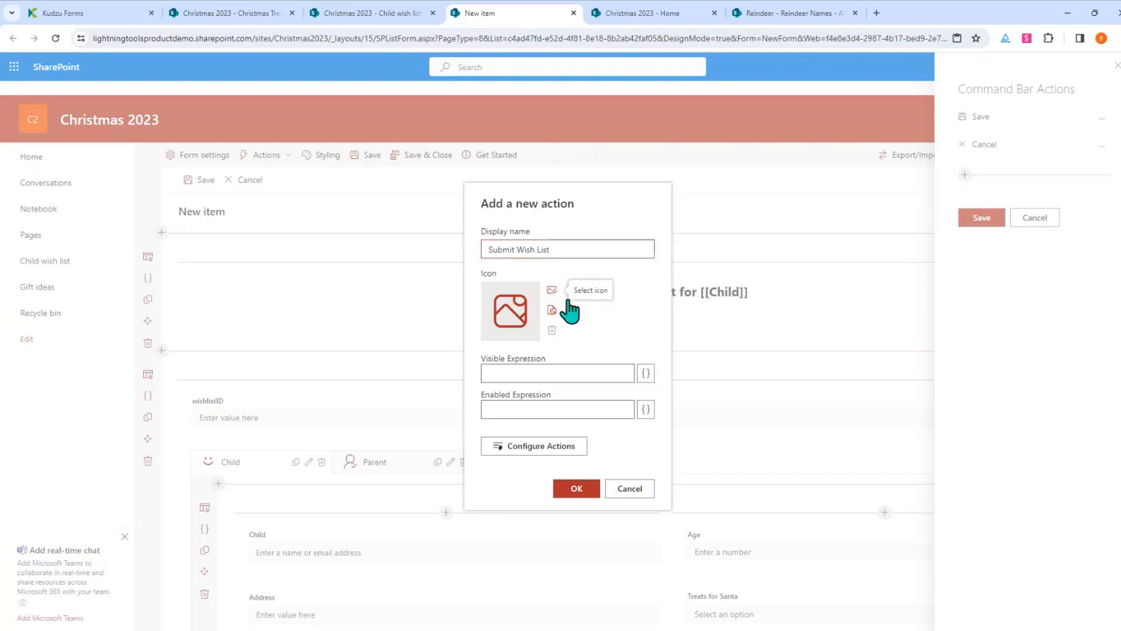
{"action": "left_click", "coordinate": [552, 290]}
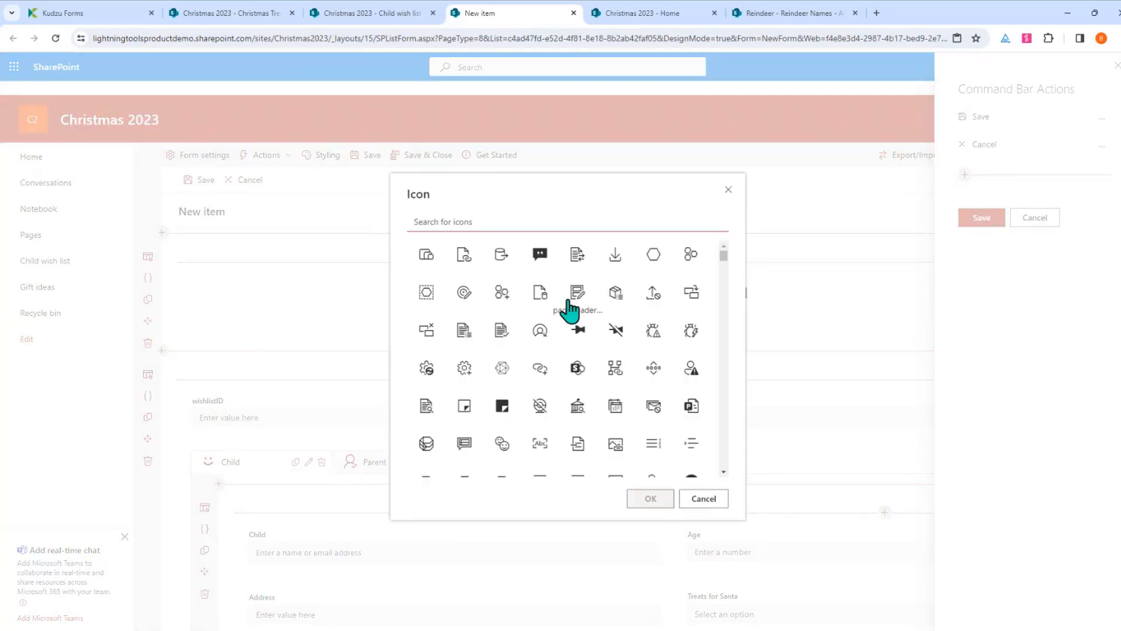
{"action": "type", "text": "gift"}
{"action": "left_click", "coordinate": [464, 254]}
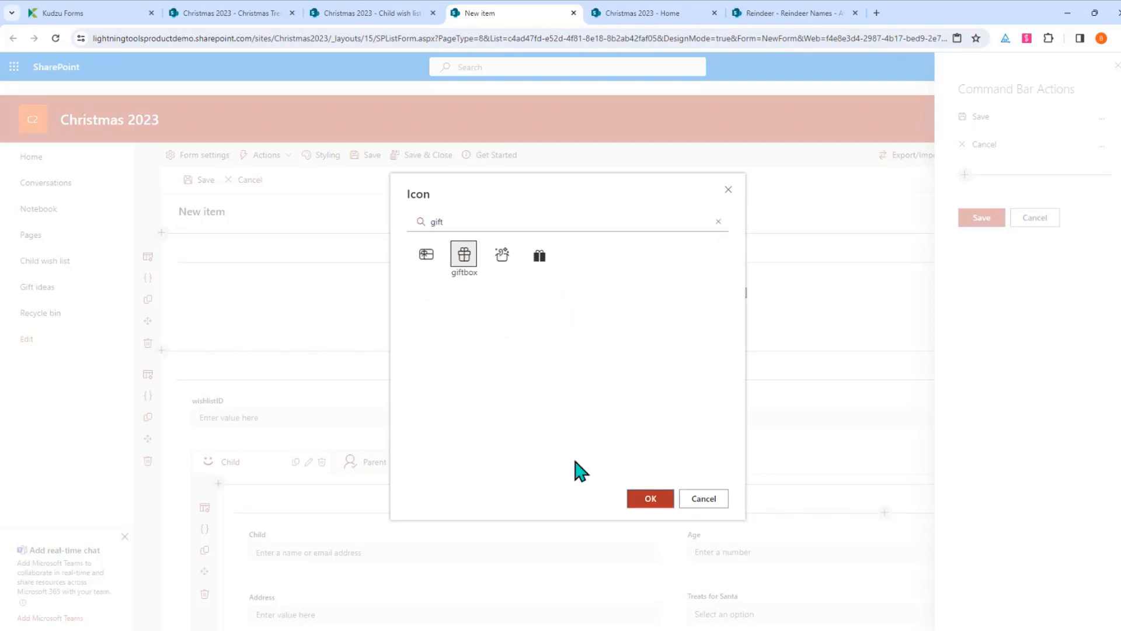
{"action": "left_click", "coordinate": [651, 498]}
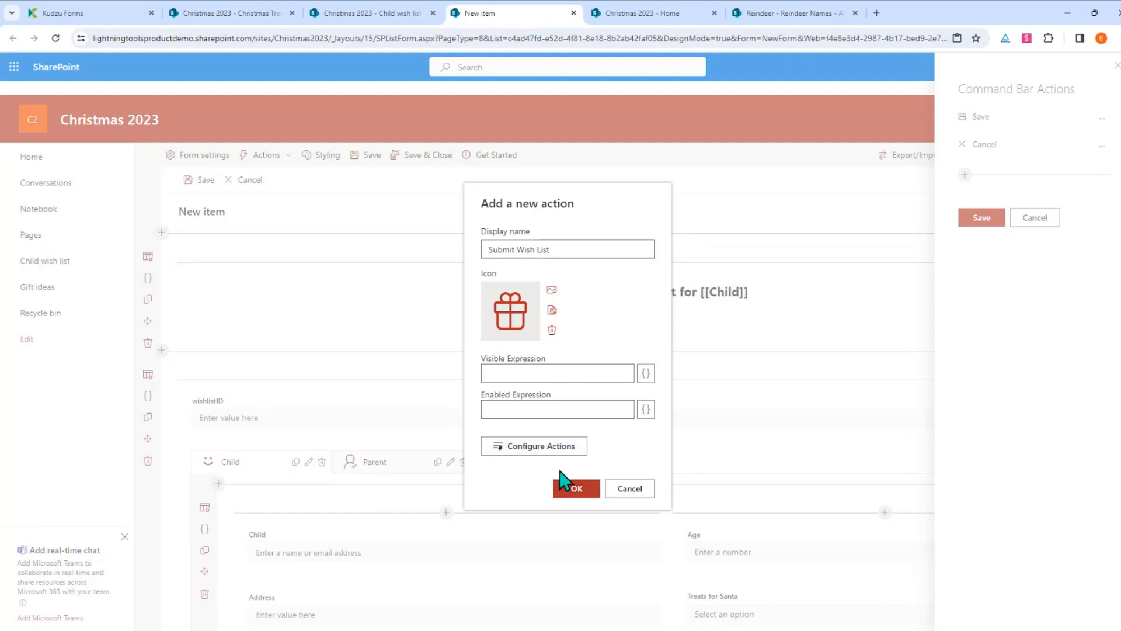
In the Action Builder, discard a trial Condition step, then add Save form and Send email steps
{"action": "left_click", "coordinate": [496, 448]}
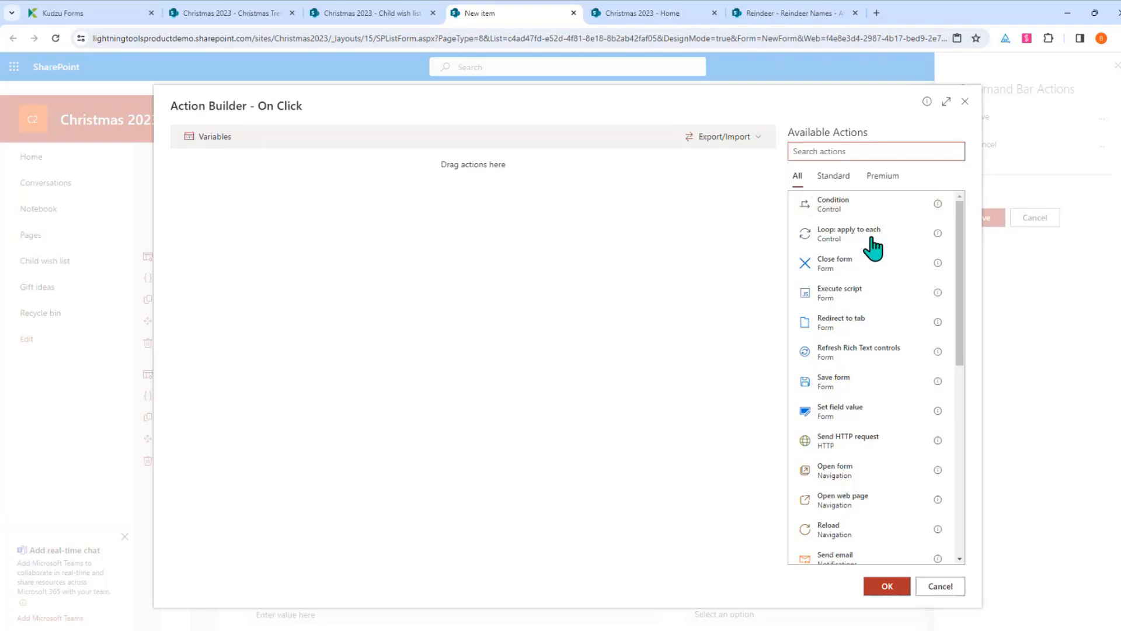
{"action": "left_click_drag", "start_coordinate": [835, 206], "coordinate": [489, 187]}
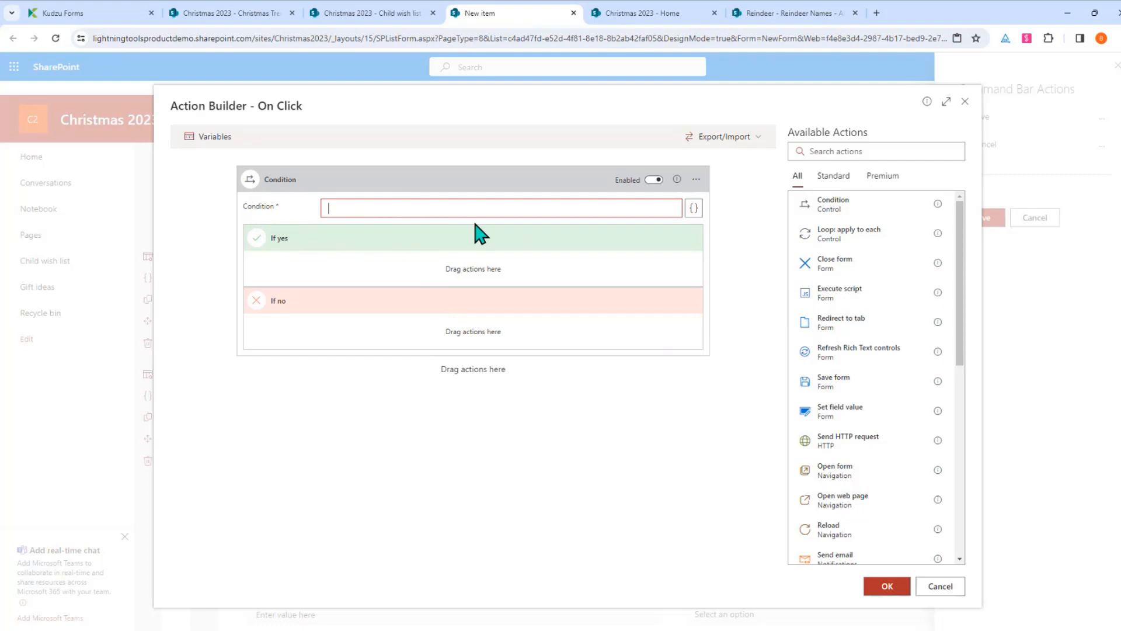
{"action": "left_click", "coordinate": [697, 180]}
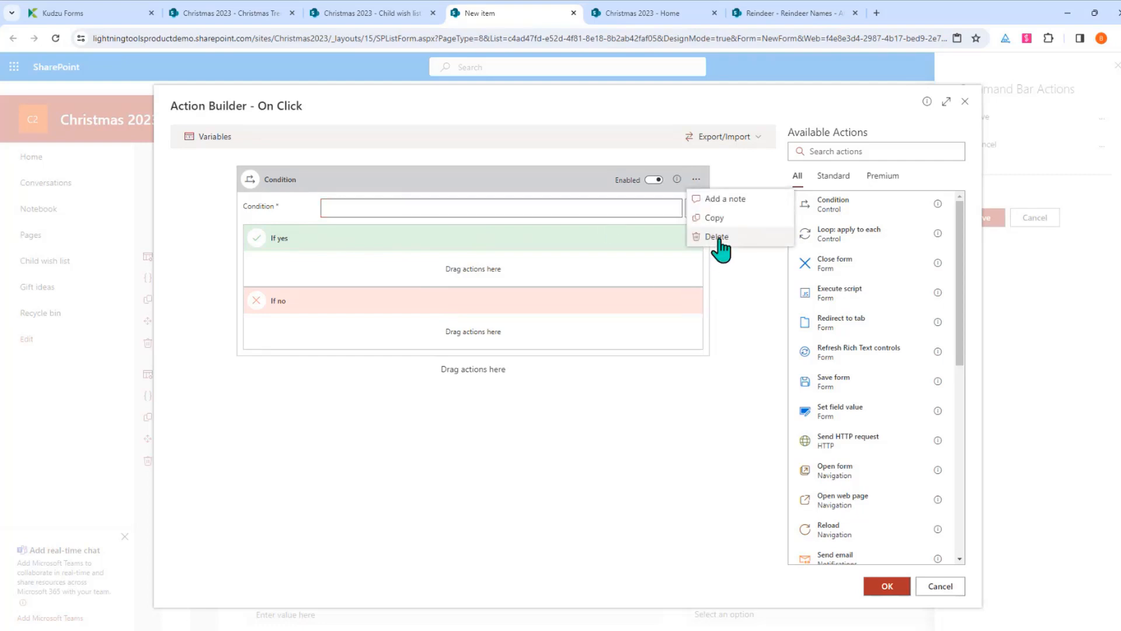
{"action": "left_click", "coordinate": [718, 237]}
{"action": "left_click", "coordinate": [577, 388]}
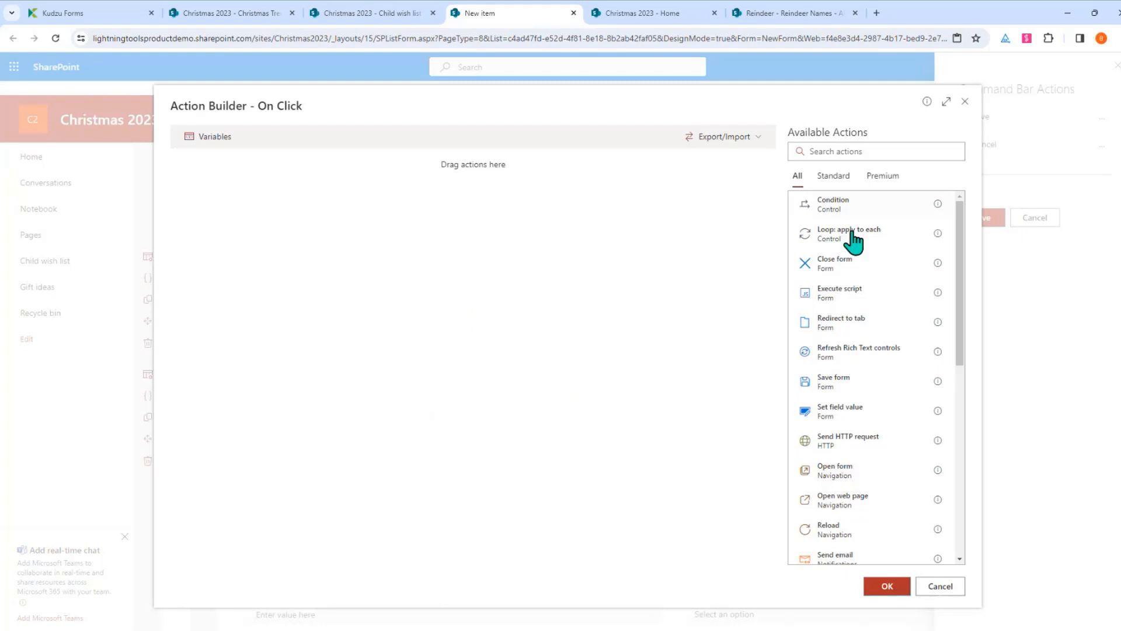
{"action": "left_click", "coordinate": [862, 393]}
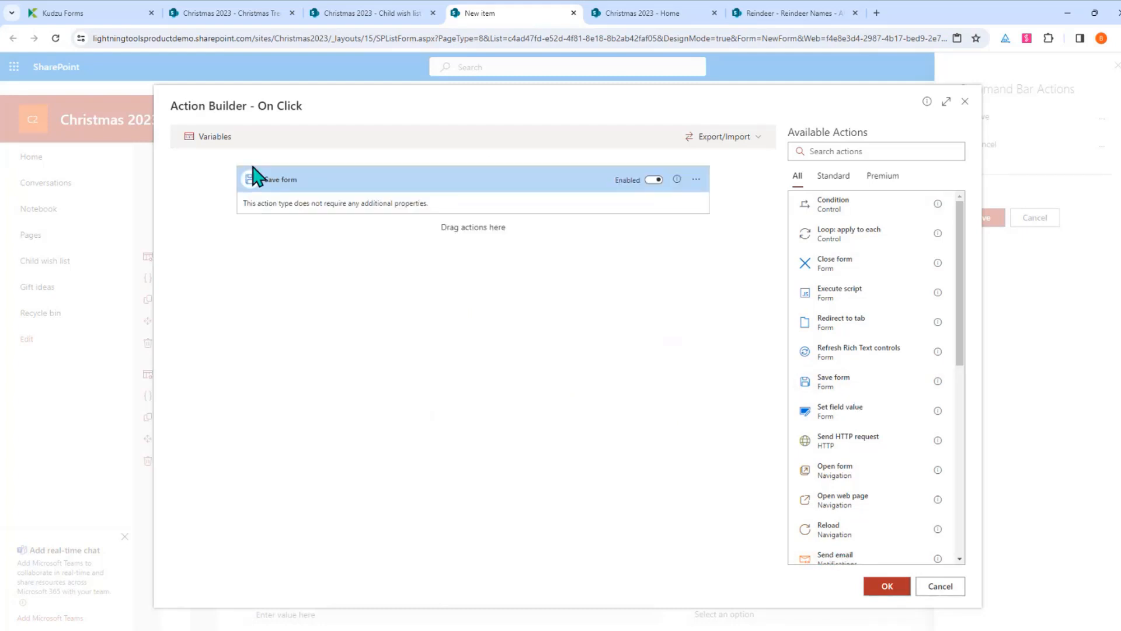
{"action": "scroll", "coordinate": [917, 280], "scroll_direction": "down", "scroll_amount": 2}
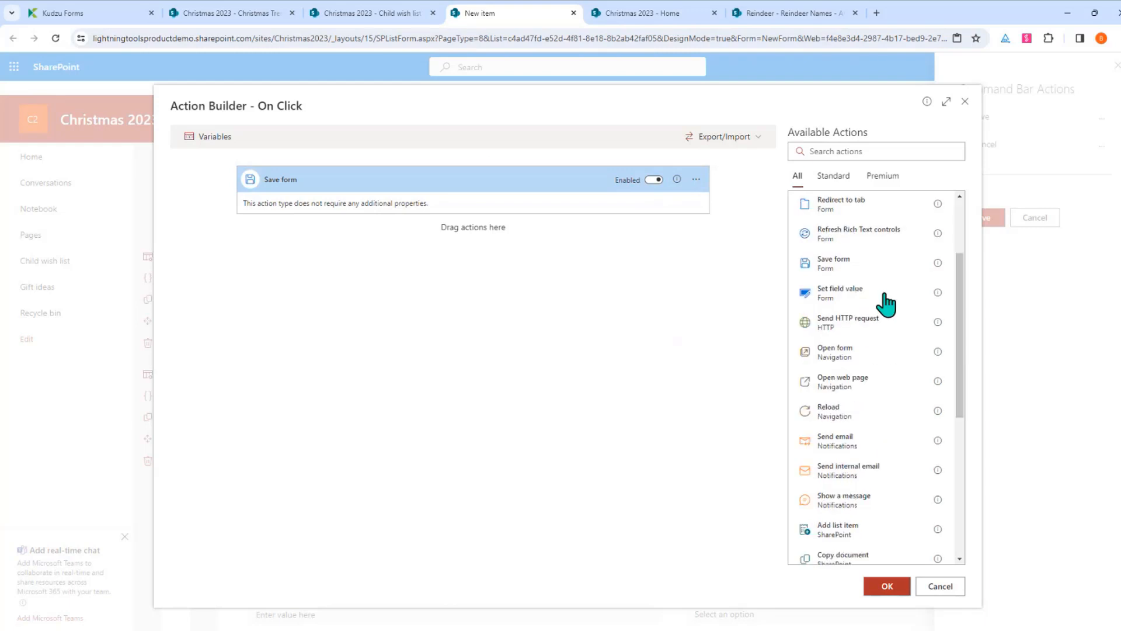
{"action": "left_click", "coordinate": [841, 444]}
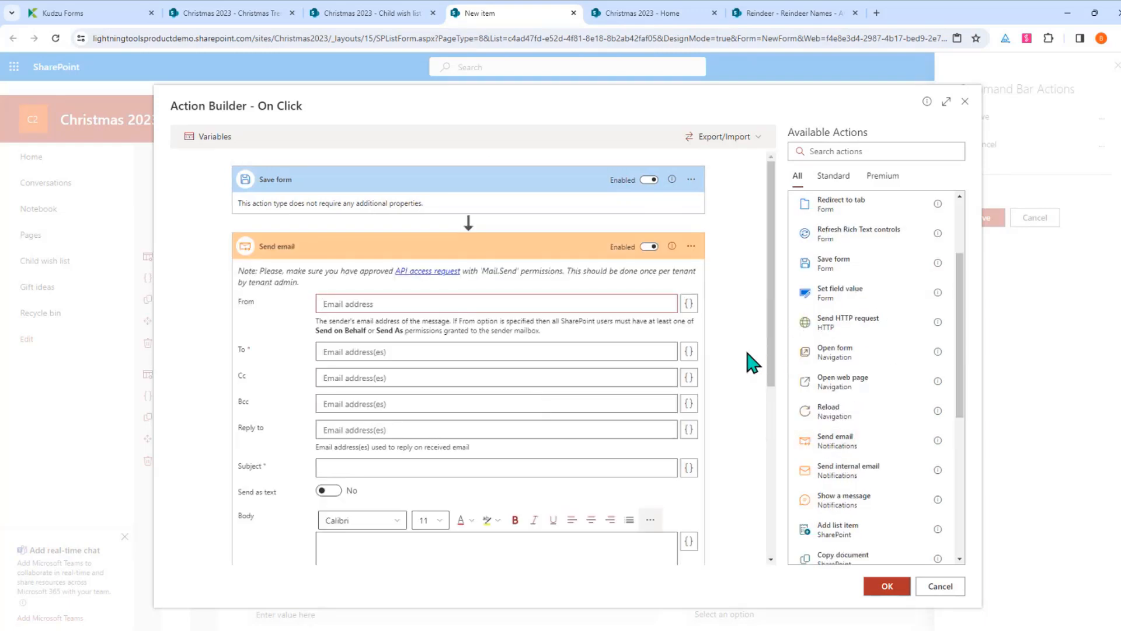
{"action": "left_click", "coordinate": [689, 304]}
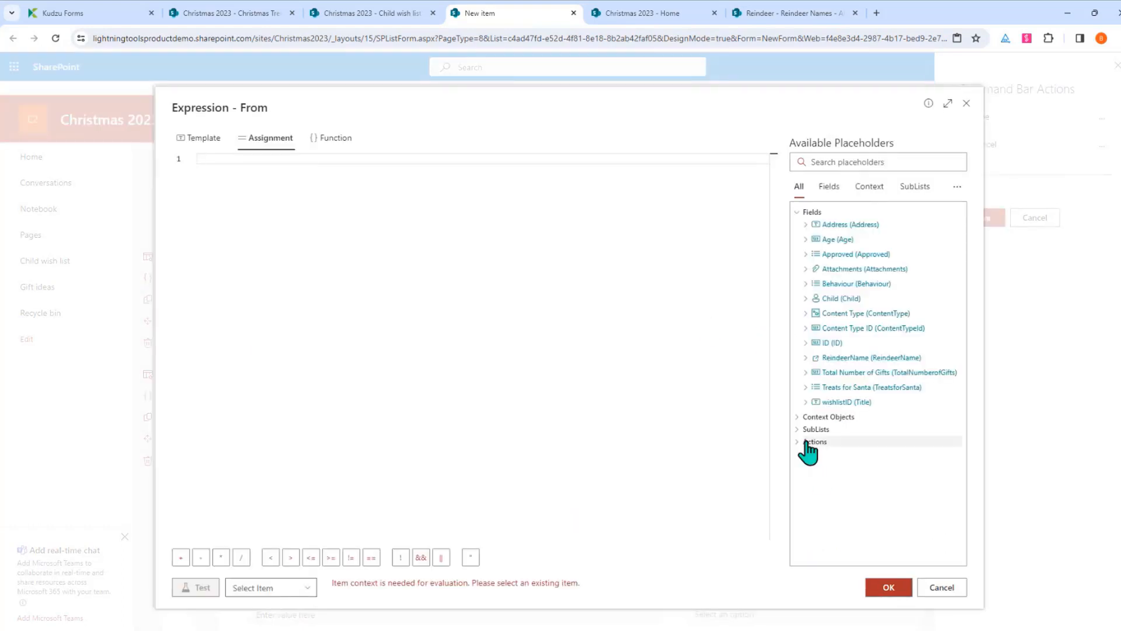
{"action": "left_click", "coordinate": [805, 418]}
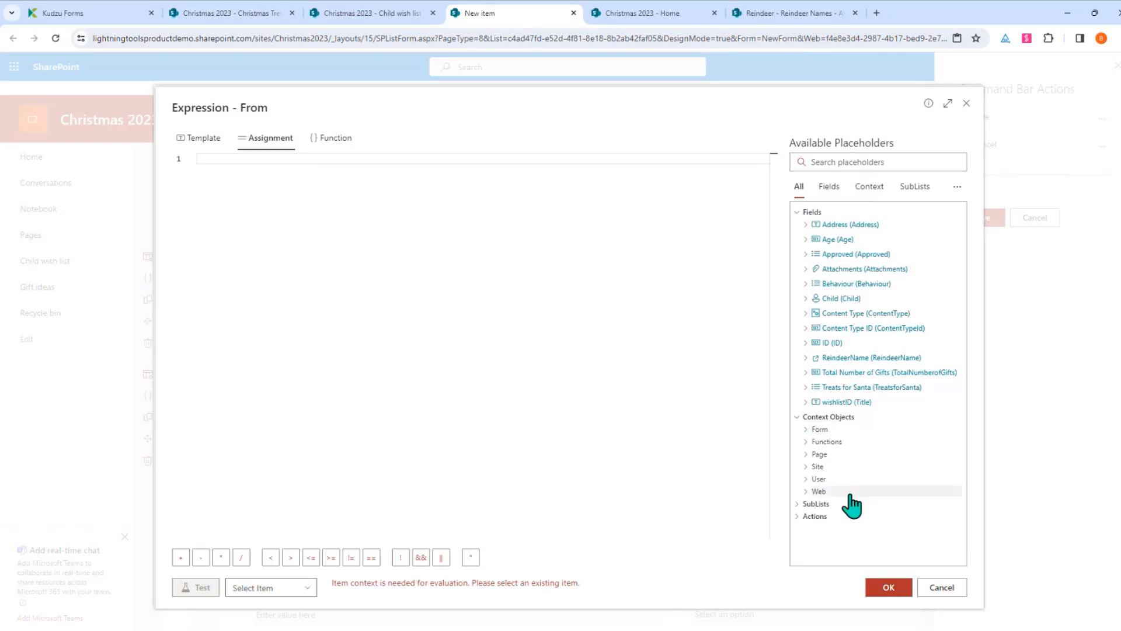
{"action": "left_click", "coordinate": [830, 479]}
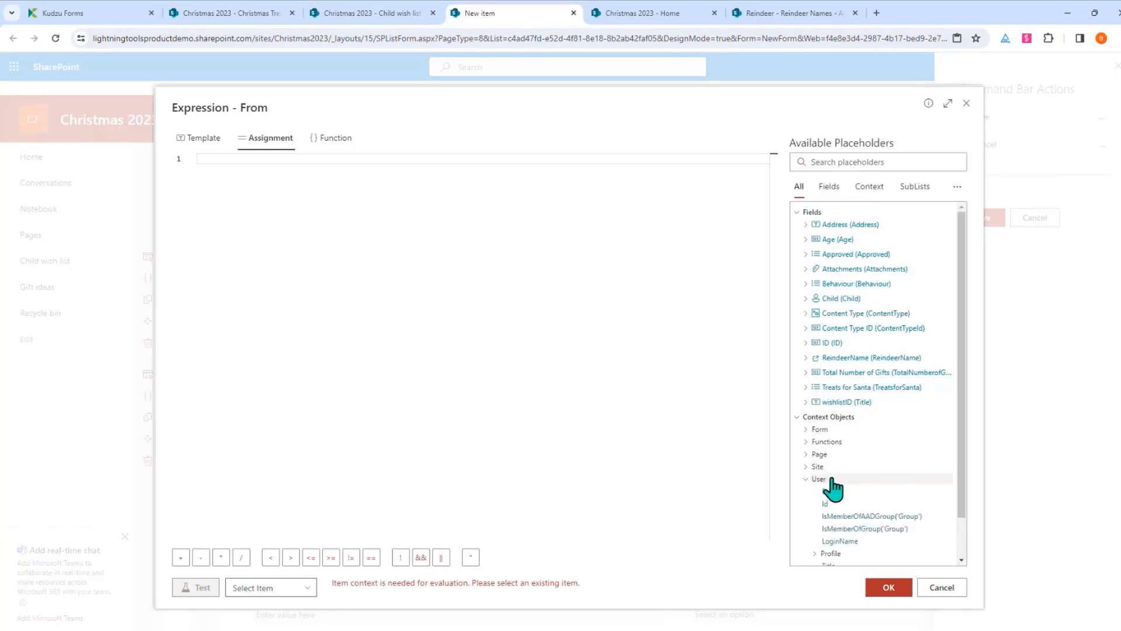
{"action": "scroll", "coordinate": [858, 451], "scroll_direction": "down", "scroll_amount": 1}
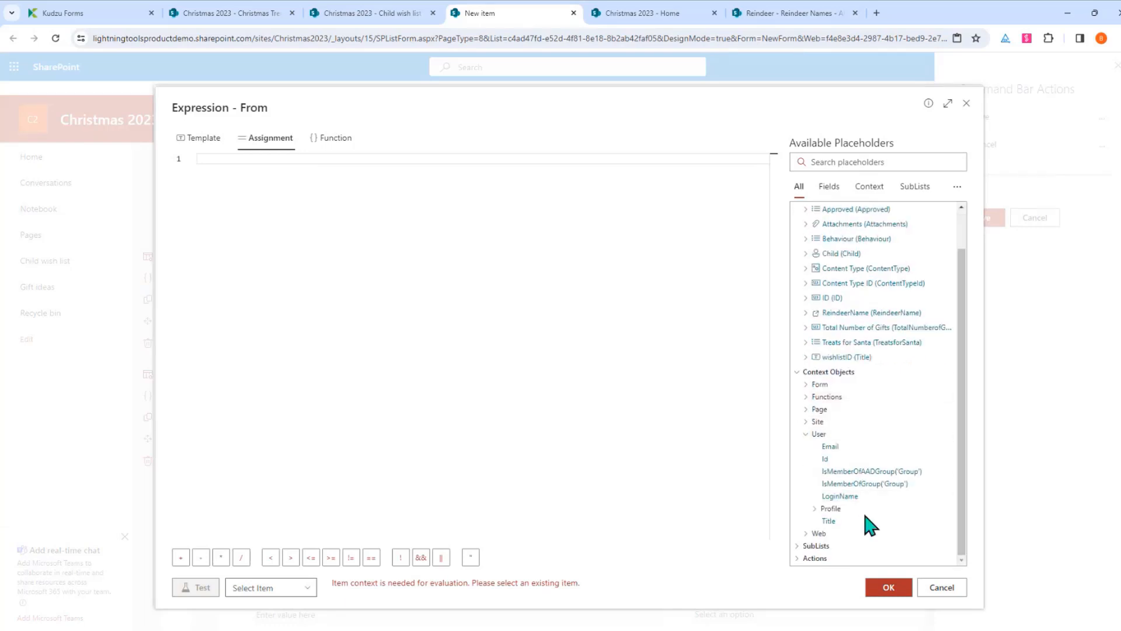
{"action": "left_click", "coordinate": [858, 449]}
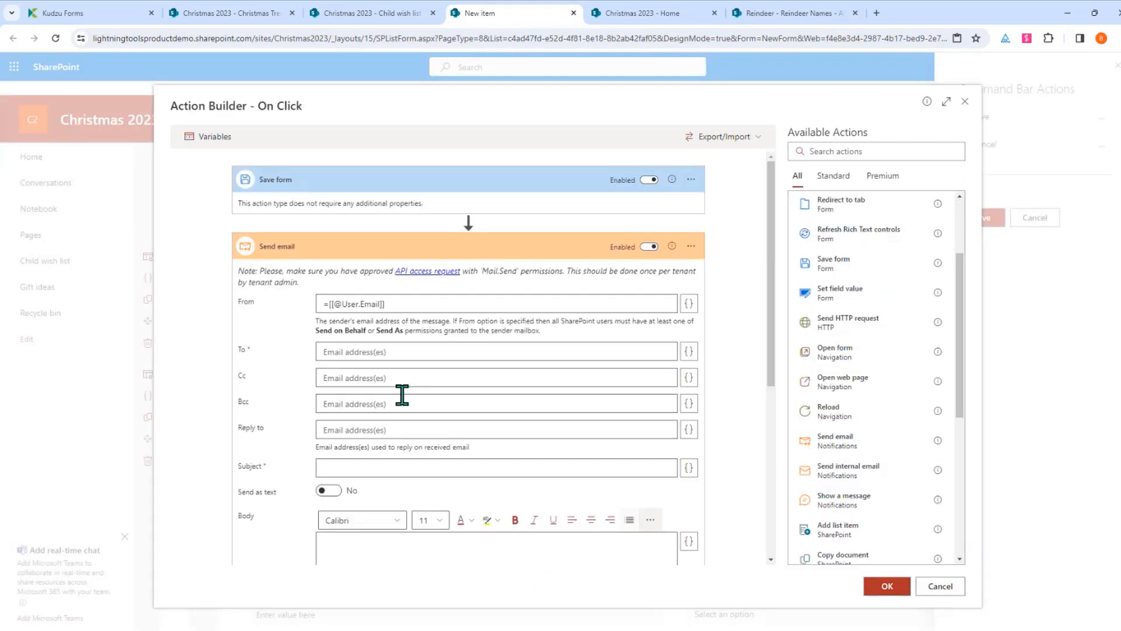
{"action": "left_click", "coordinate": [592, 351]}
Give the email subject 'New Wish List Created' and body 'I have created my Christmas Wish List....'
{"action": "left_click", "coordinate": [472, 473]}
{"action": "type", "text": "New Wish List "}
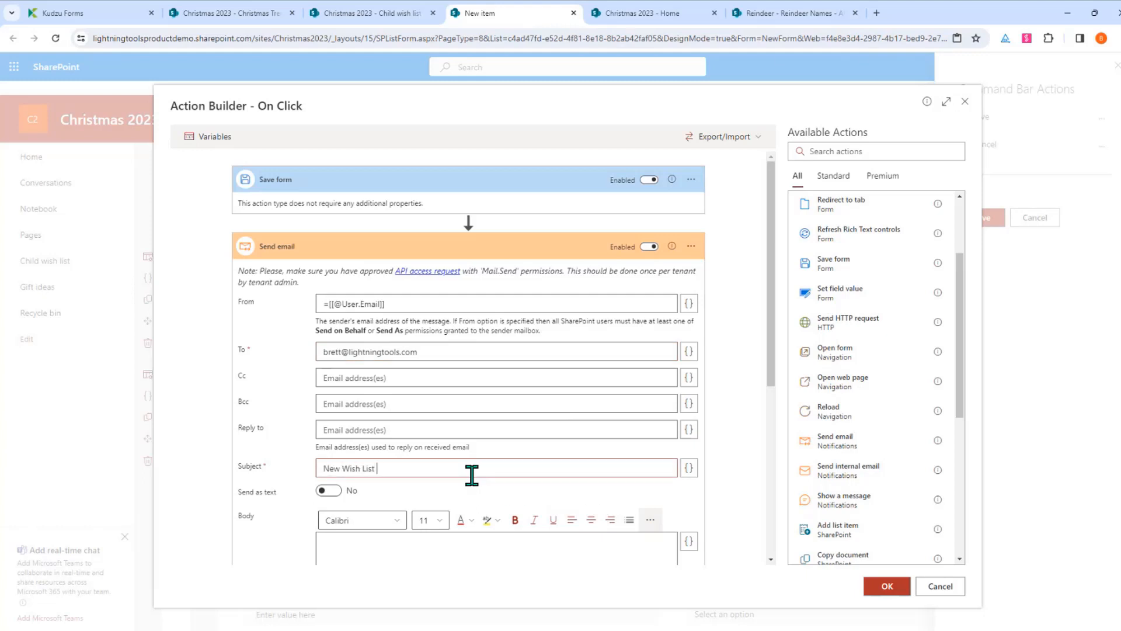
{"action": "type", "text": "Created"}
{"action": "scroll", "coordinate": [505, 465], "scroll_direction": "down", "scroll_amount": 2}
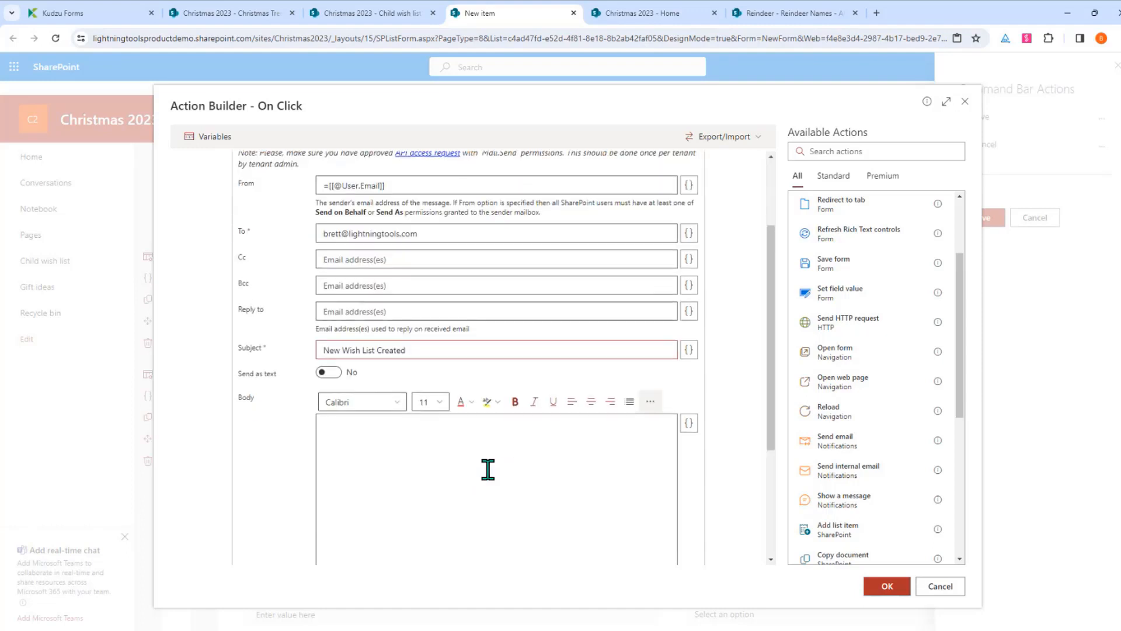
{"action": "left_click", "coordinate": [490, 460]}
{"action": "type", "text": "I have cr"}
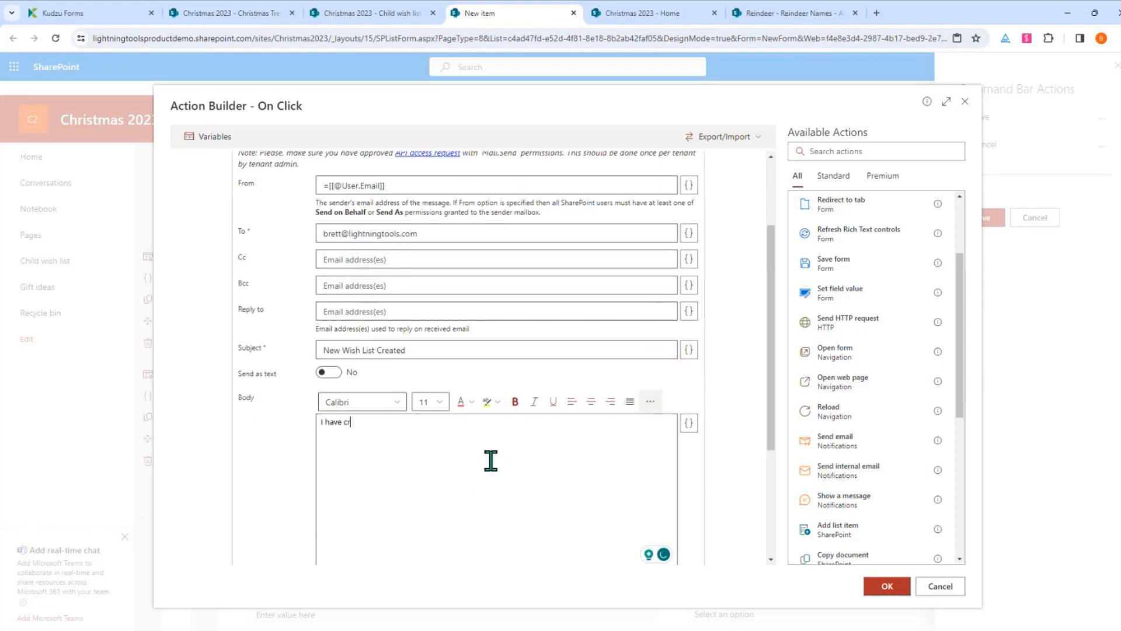
{"action": "type", "text": "eated my Christmas Wish List...."}
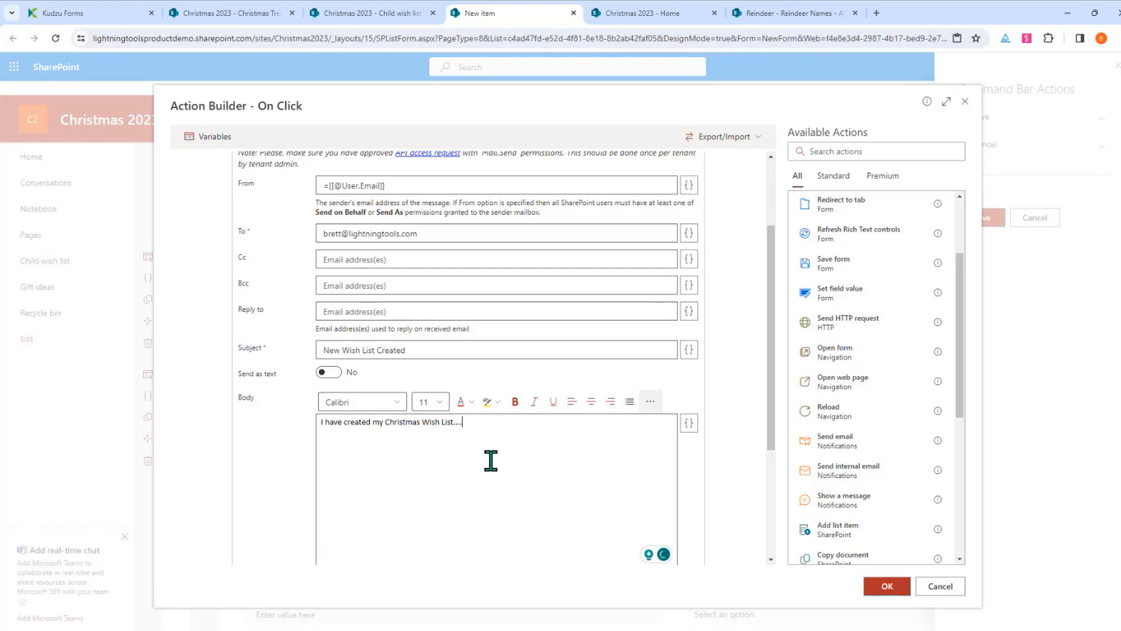
{"action": "scroll", "coordinate": [493, 438], "scroll_direction": "down", "scroll_amount": 2}
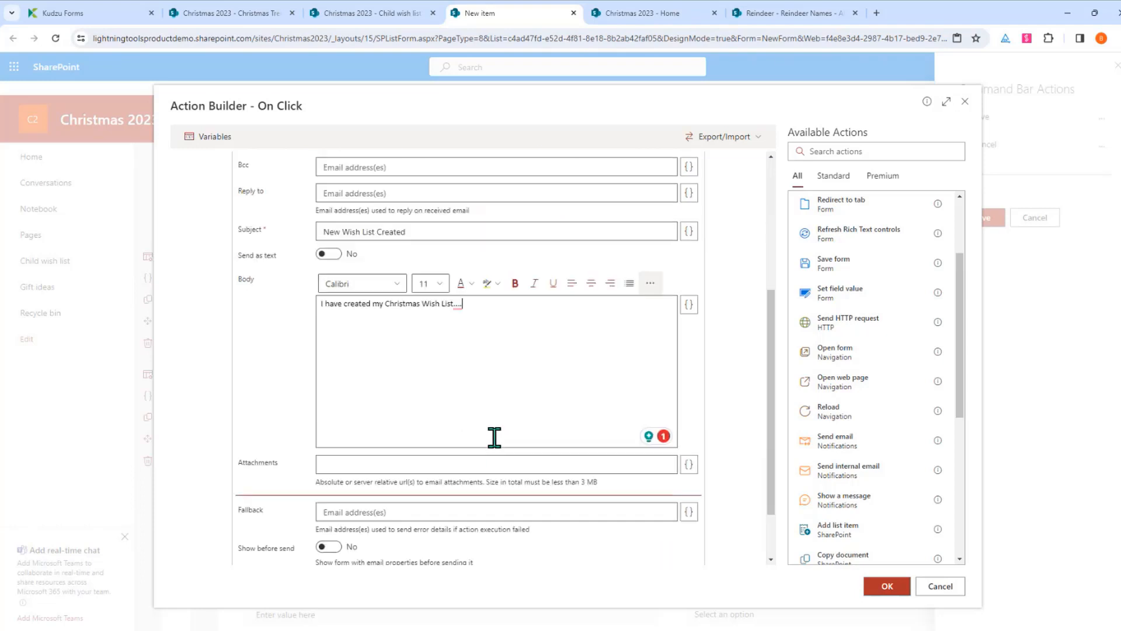
Browse the Body expression's Form context placeholders, close it unchanged, and collapse the Send email step
{"action": "left_click", "coordinate": [690, 306]}
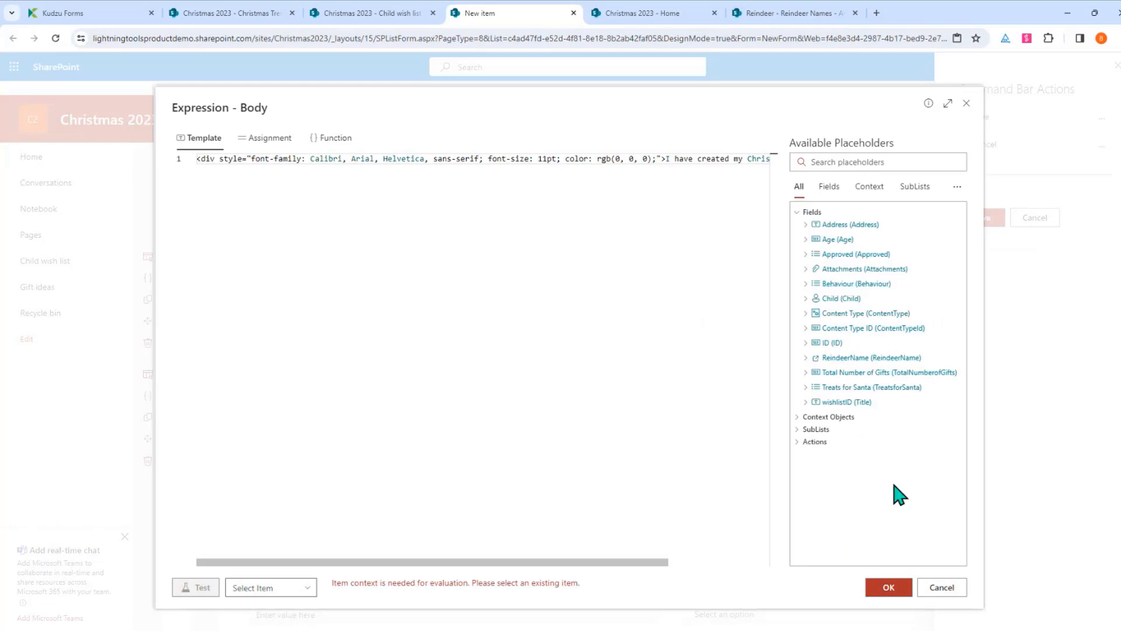
{"action": "left_click", "coordinate": [854, 418]}
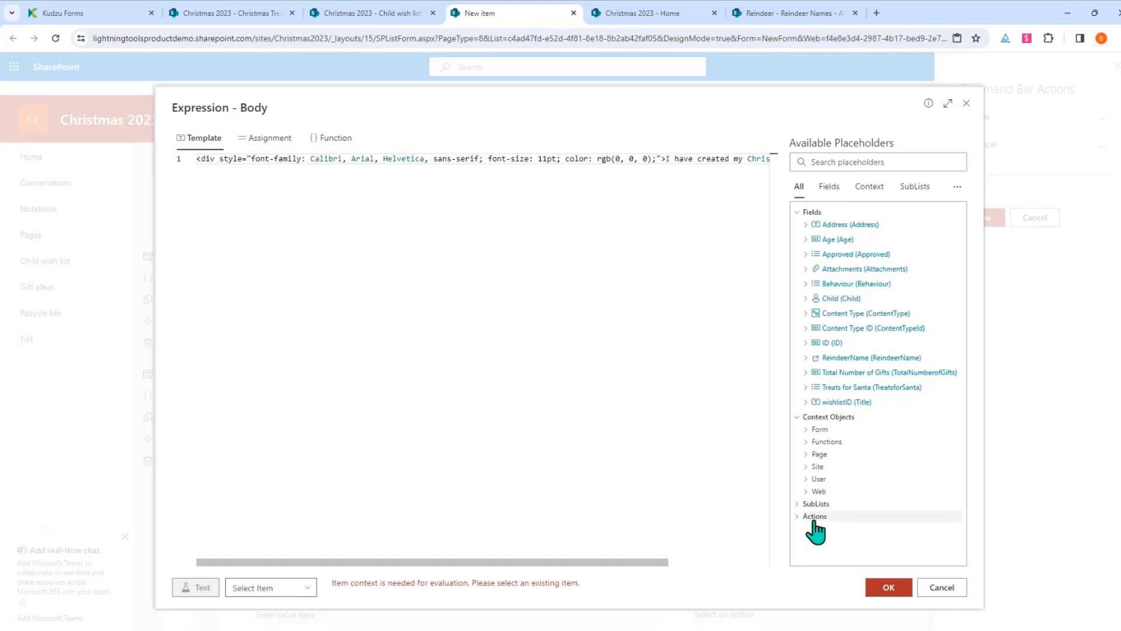
{"action": "left_click", "coordinate": [817, 430]}
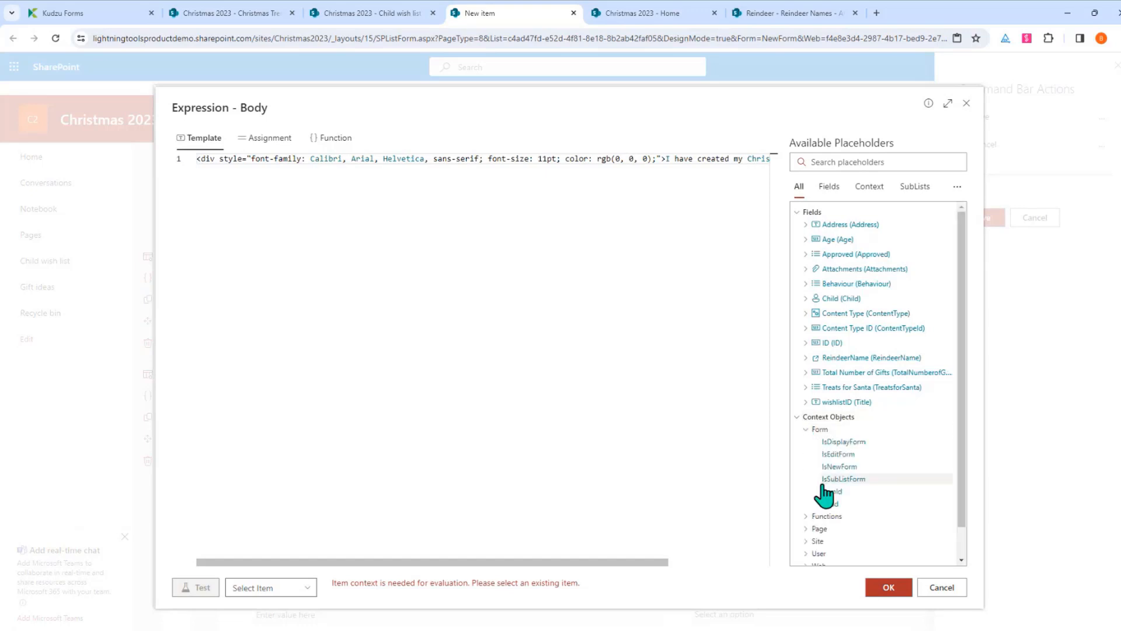
{"action": "left_click", "coordinate": [815, 430]}
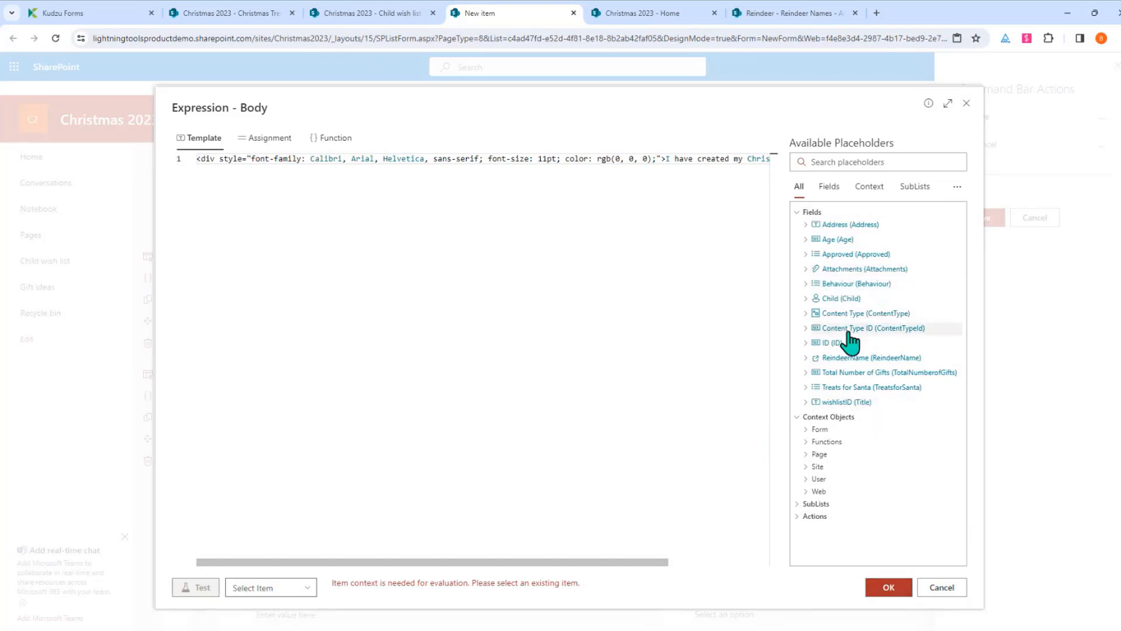
{"action": "left_click", "coordinate": [888, 587]}
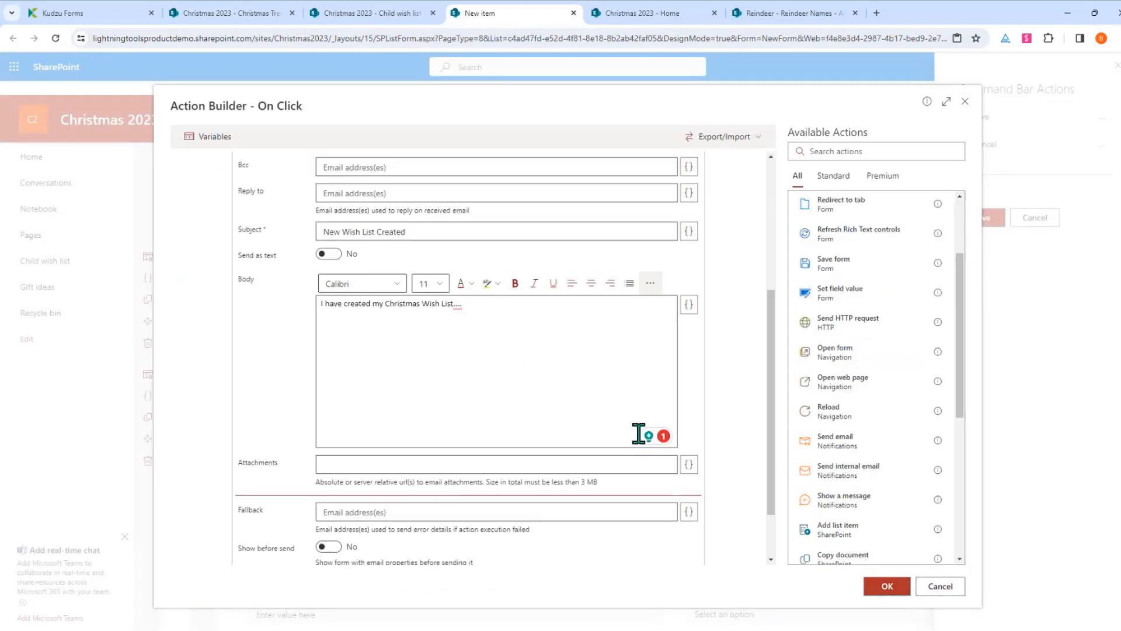
{"action": "scroll", "coordinate": [544, 442], "scroll_direction": "down", "scroll_amount": 1}
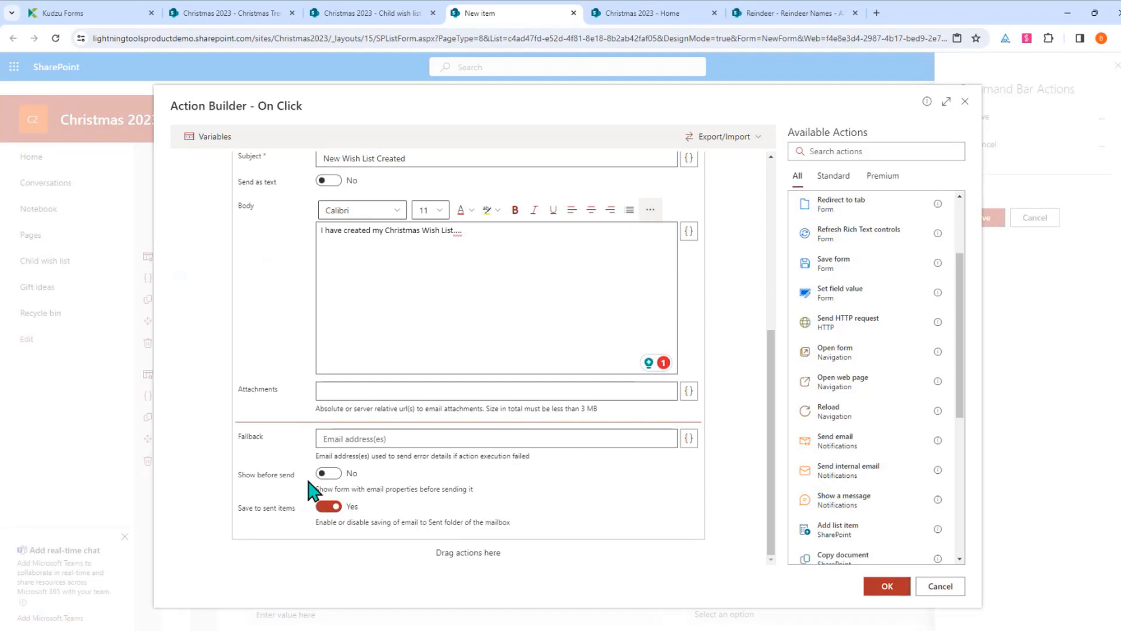
{"action": "scroll", "coordinate": [545, 424], "scroll_direction": "up", "scroll_amount": 3}
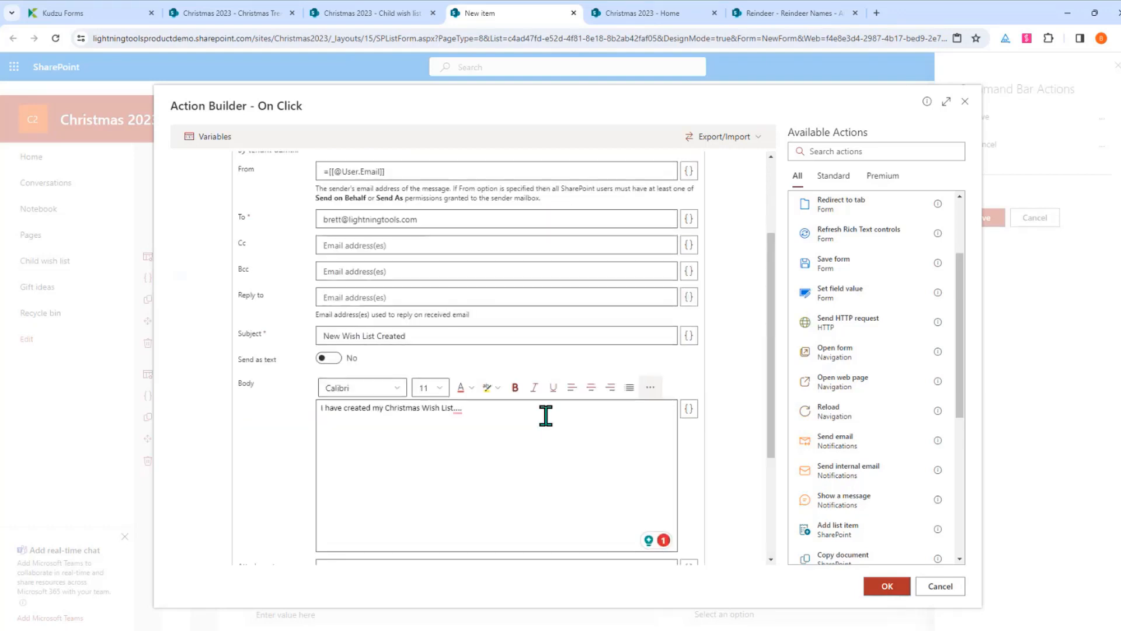
{"action": "scroll", "coordinate": [545, 415], "scroll_direction": "up", "scroll_amount": 2}
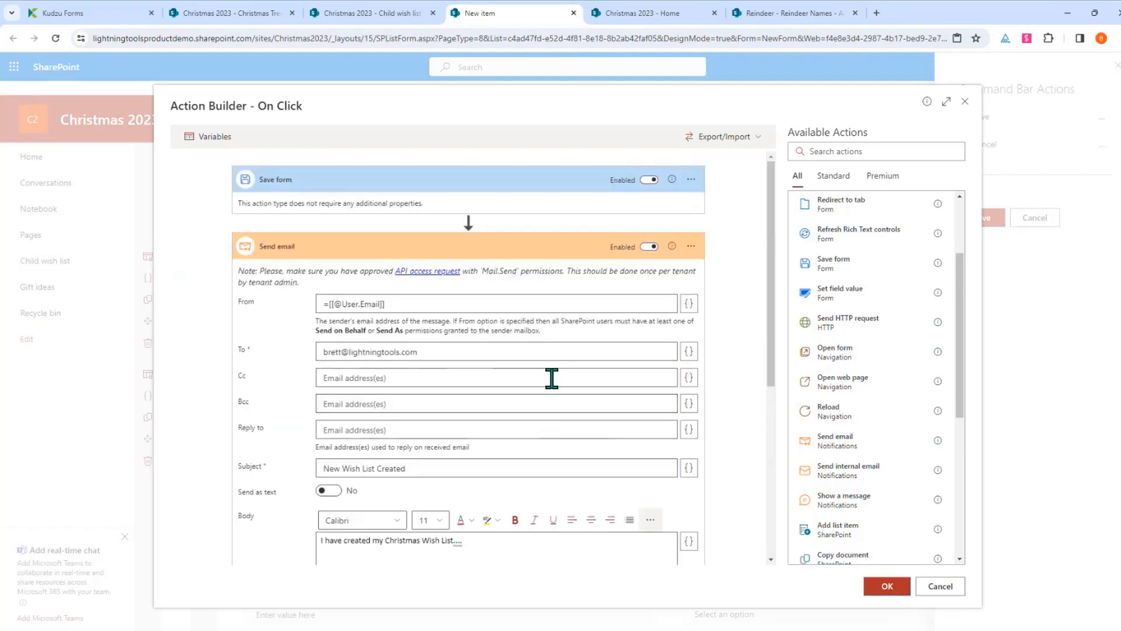
{"action": "left_click", "coordinate": [556, 254]}
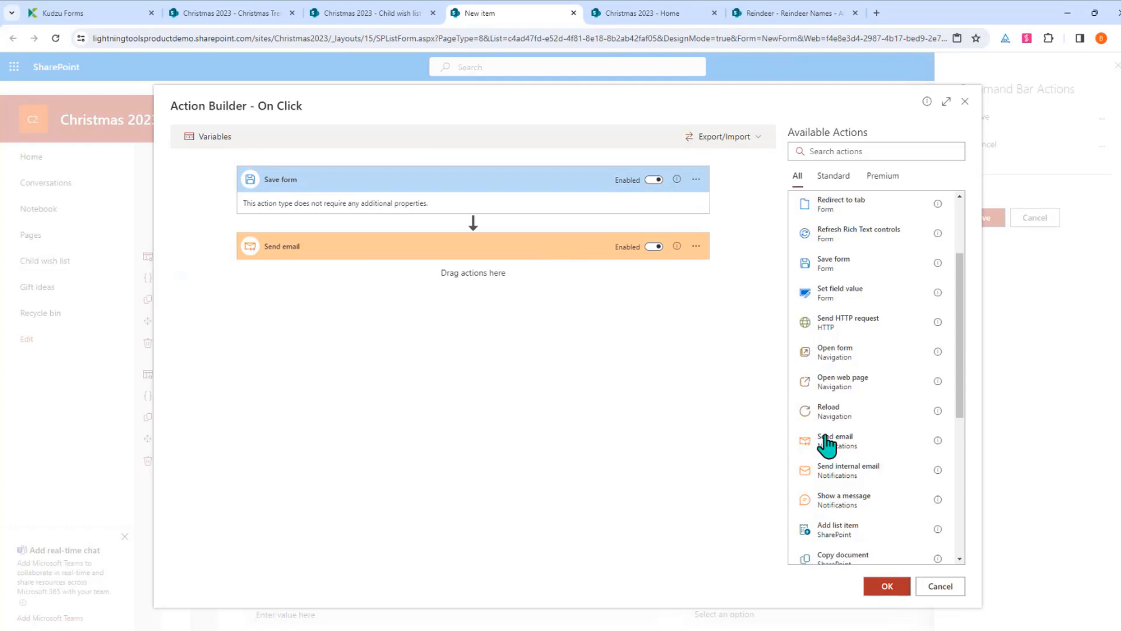
Add a Show a message step: Success status, 5-second delay, parent-approval message text
{"action": "left_click_drag", "start_coordinate": [882, 490], "coordinate": [422, 277]}
{"action": "left_click", "coordinate": [404, 482]}
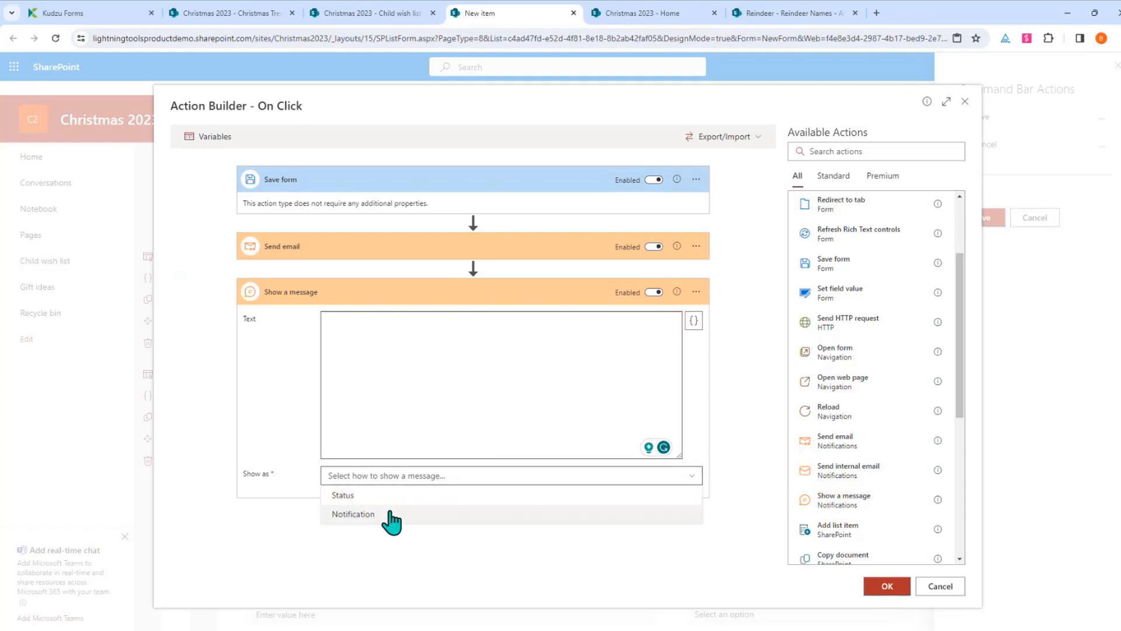
{"action": "left_click", "coordinate": [391, 495]}
{"action": "scroll", "coordinate": [419, 525], "scroll_direction": "down", "scroll_amount": 1}
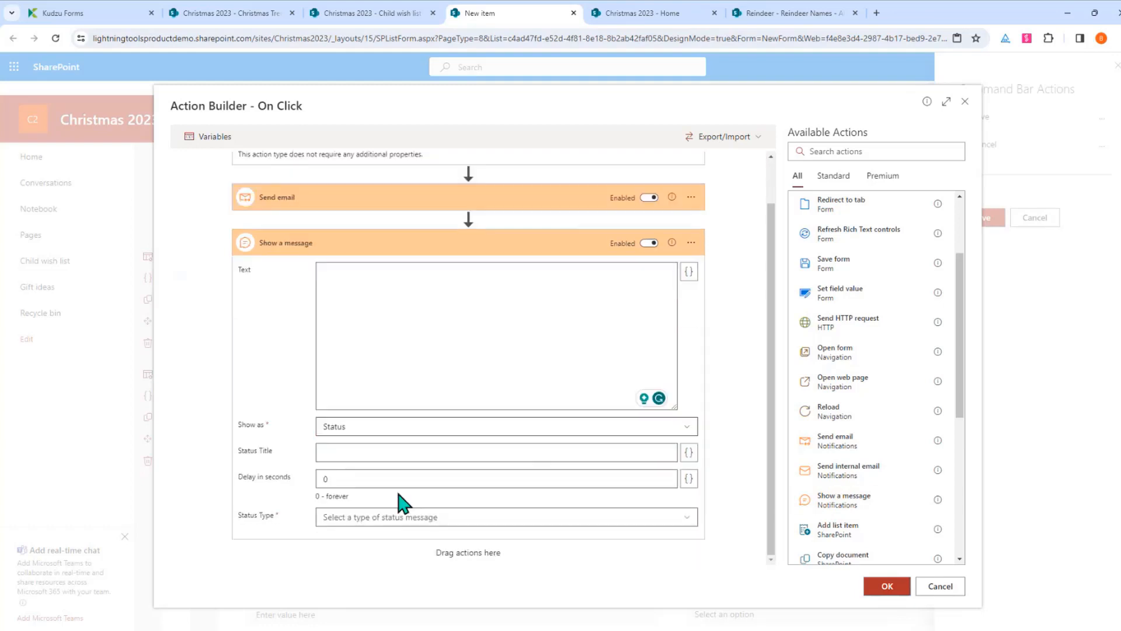
{"action": "left_click", "coordinate": [396, 477]}
{"action": "left_click", "coordinate": [345, 456]}
{"action": "left_click", "coordinate": [409, 517]}
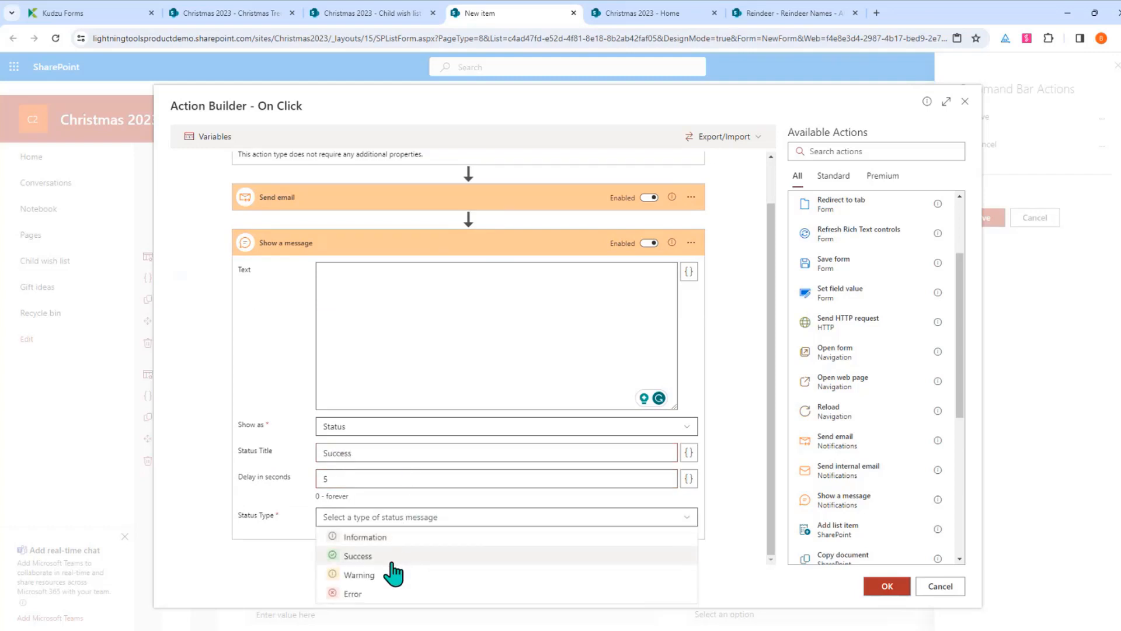
{"action": "left_click", "coordinate": [391, 558]}
{"action": "left_click", "coordinate": [397, 333]}
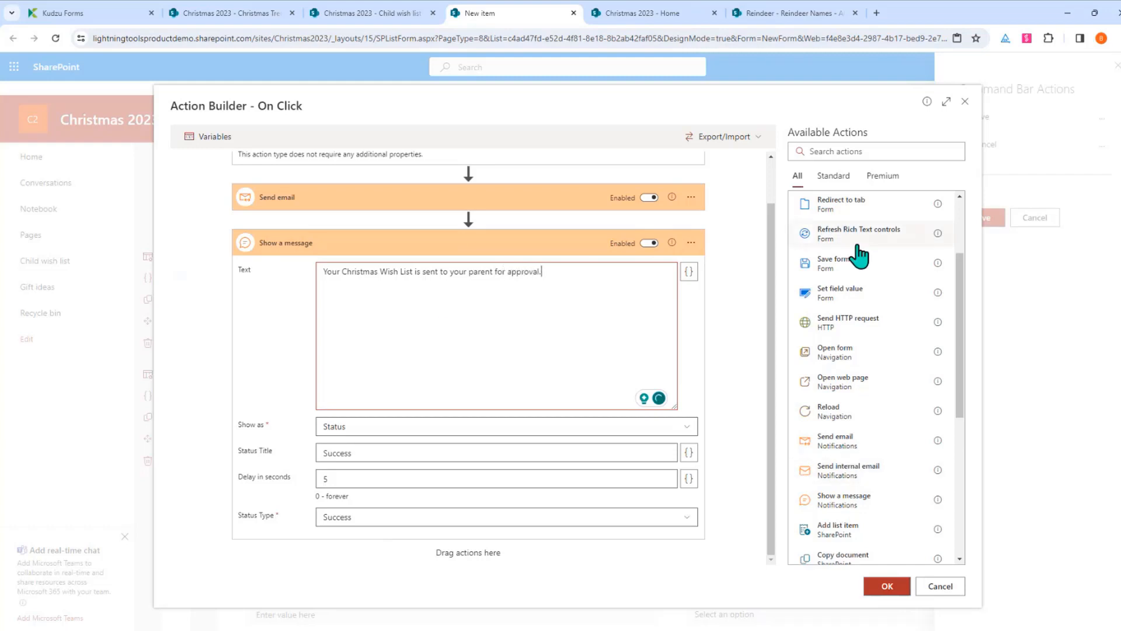
Append a Close form step at the end of the flow
{"action": "scroll", "coordinate": [871, 289], "scroll_direction": "up", "scroll_amount": 2}
{"action": "left_click_drag", "start_coordinate": [864, 274], "coordinate": [485, 558]}
{"action": "scroll", "coordinate": [482, 552], "scroll_direction": "up", "scroll_amount": 2}
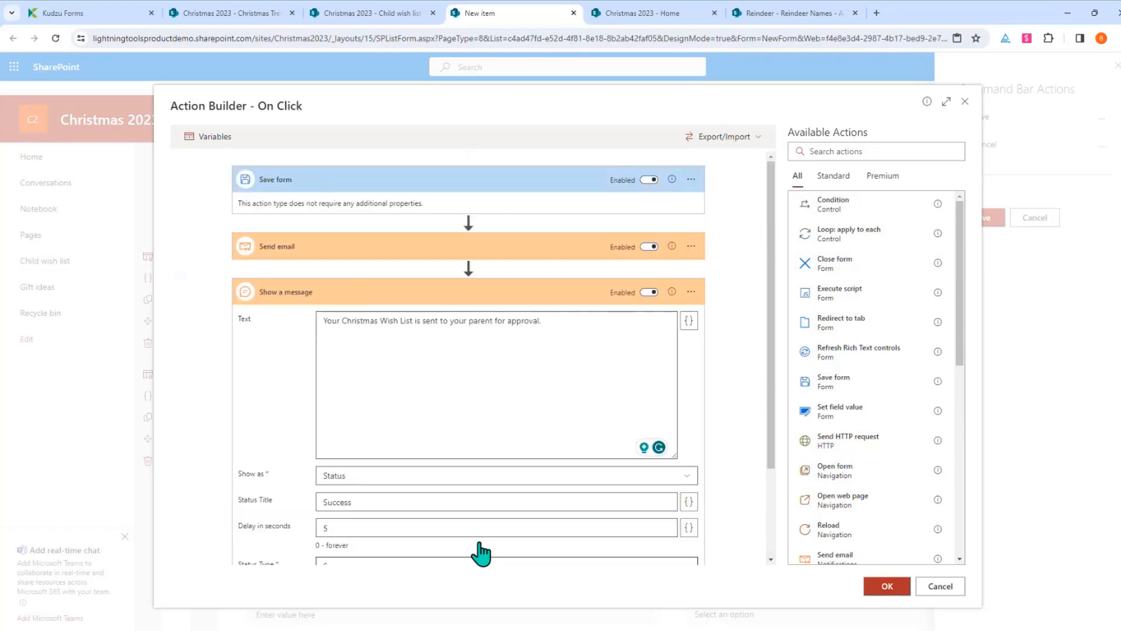
Add the Submit Wish List command, rename Save to Save Draft, and save the configuration
{"action": "left_click", "coordinate": [884, 587]}
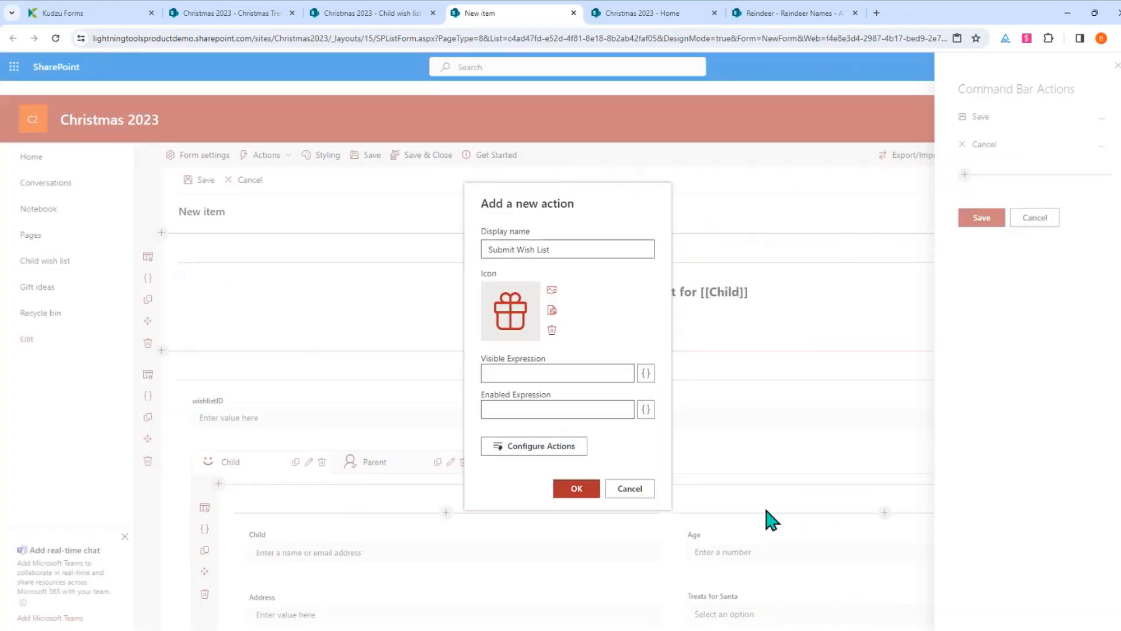
{"action": "left_click", "coordinate": [587, 493]}
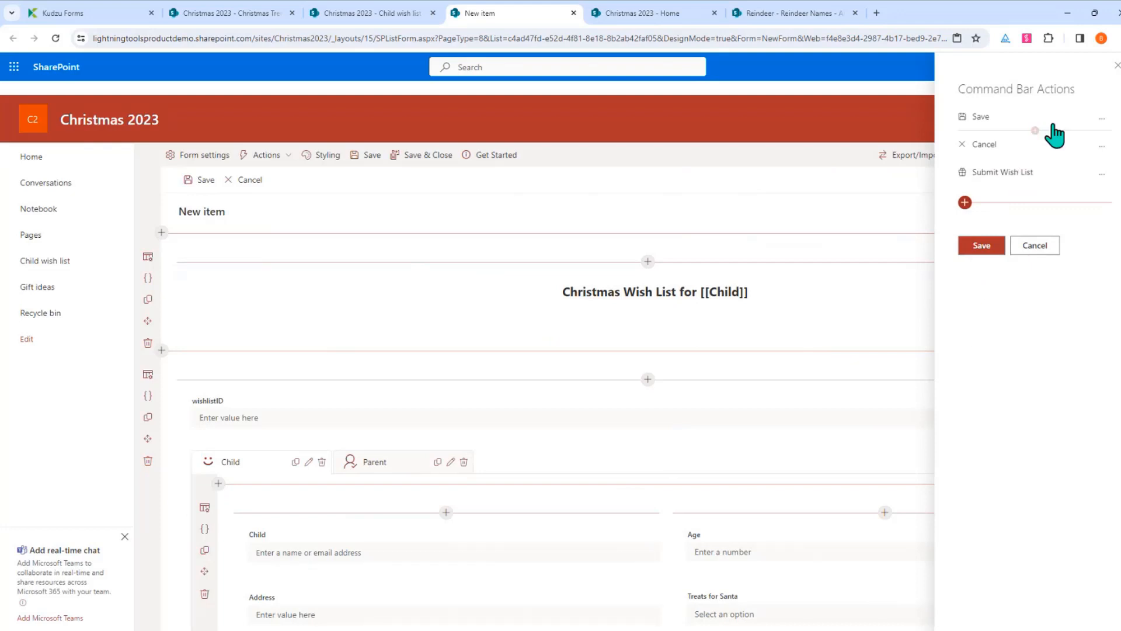
{"action": "left_click", "coordinate": [1102, 120]}
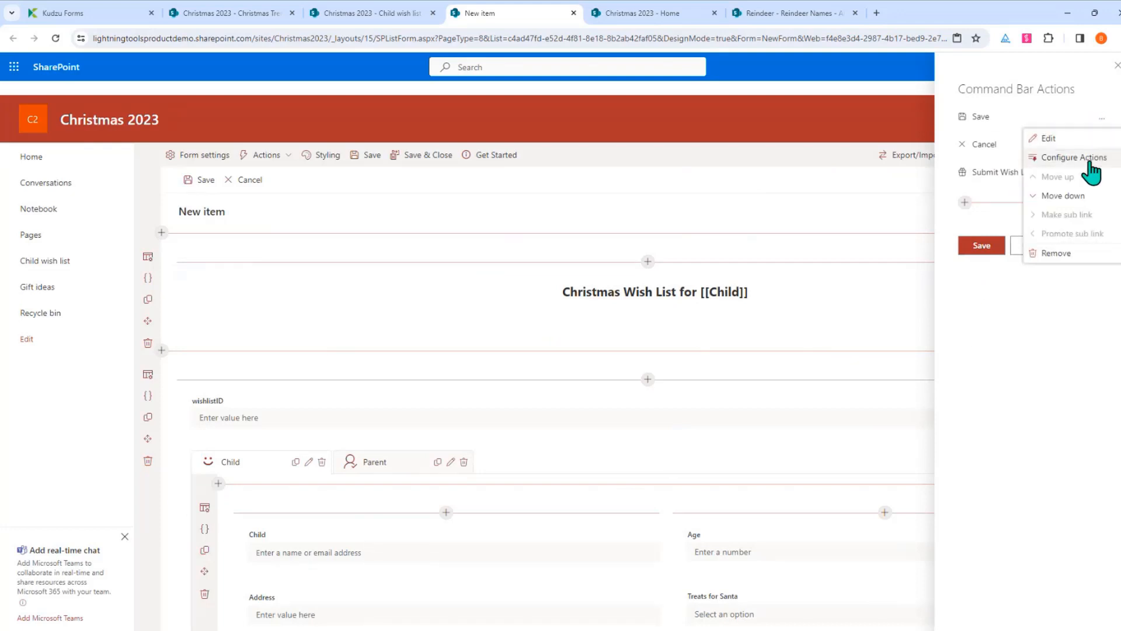
{"action": "left_click", "coordinate": [1066, 141]}
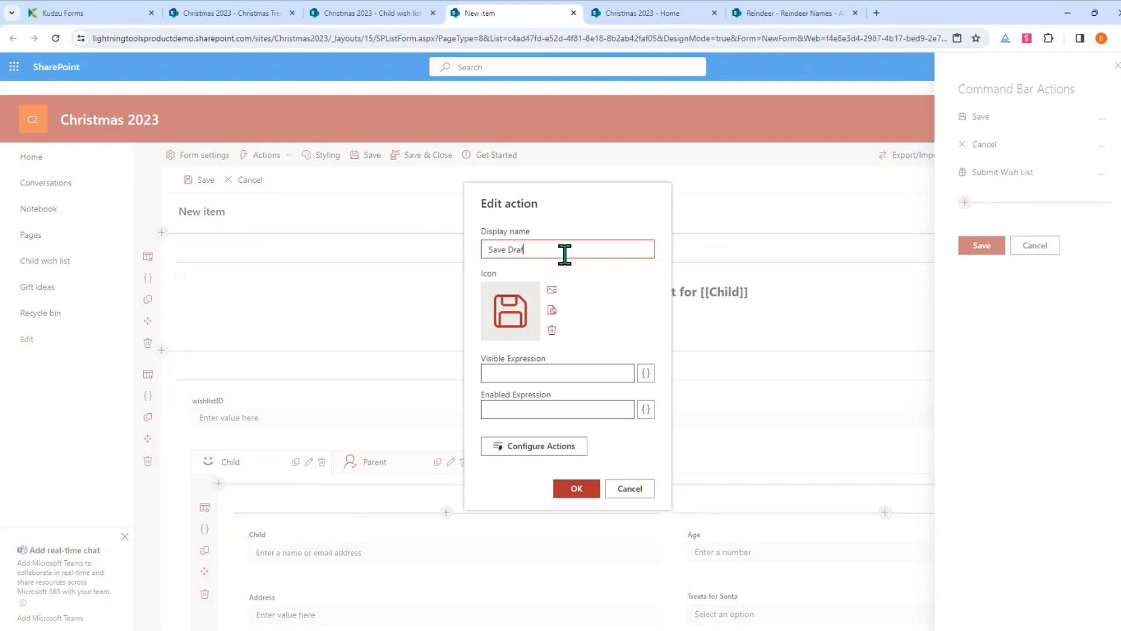
{"action": "left_click", "coordinate": [573, 489]}
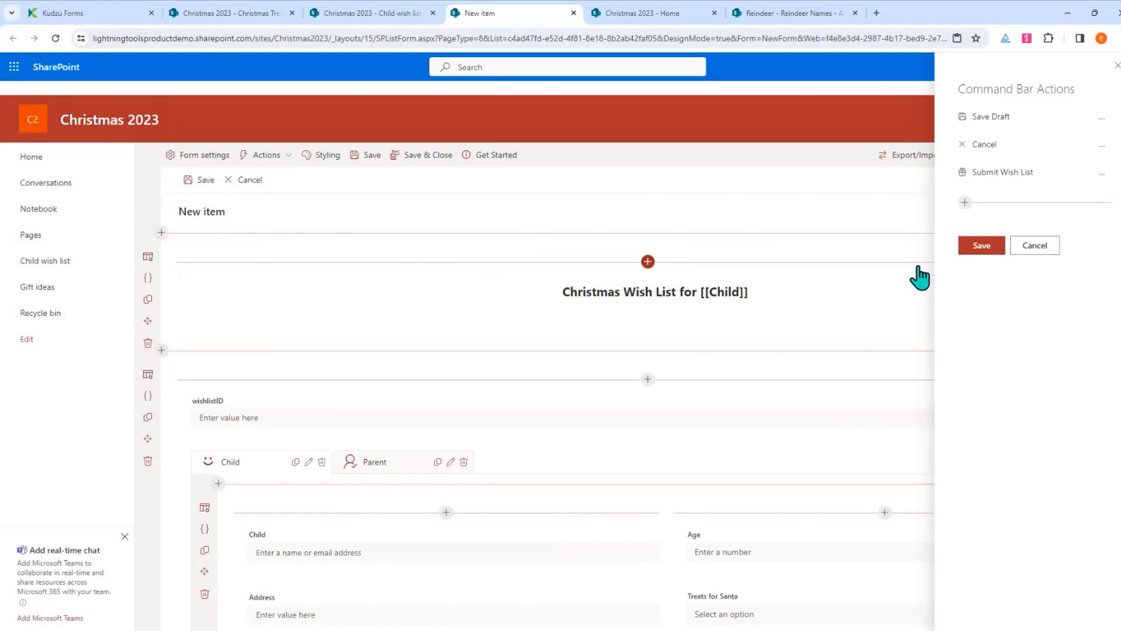
{"action": "left_click", "coordinate": [987, 249]}
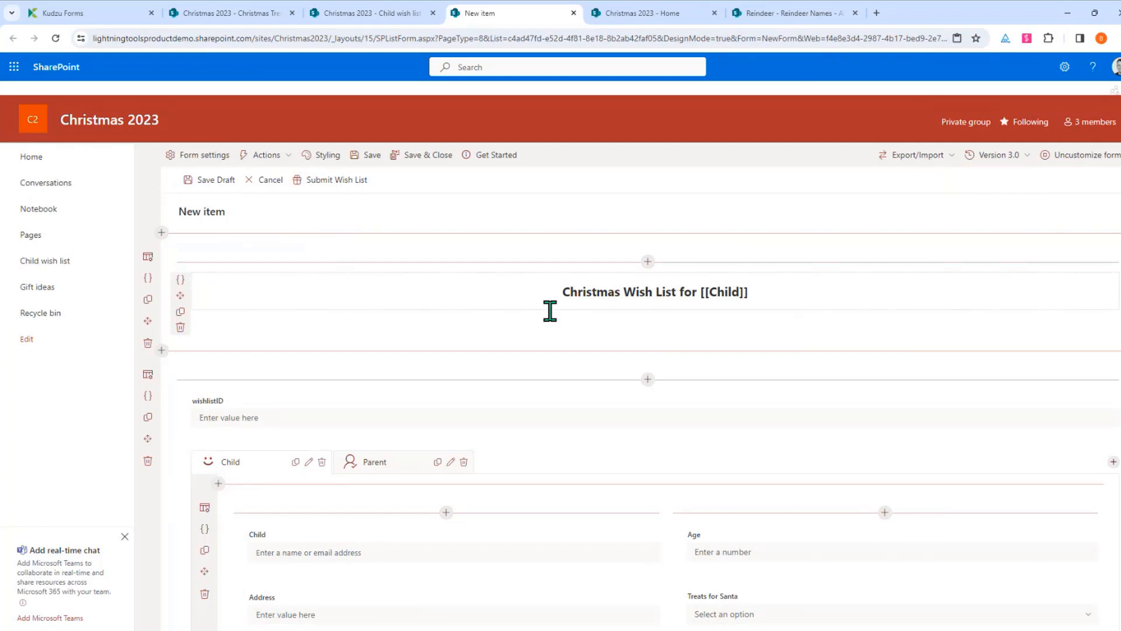
Open the calculated-value expression editor for Total Number of Gifts in assignment mode
{"action": "scroll", "coordinate": [549, 315], "scroll_direction": "down", "scroll_amount": 3}
{"action": "scroll", "coordinate": [564, 338], "scroll_direction": "down", "scroll_amount": 2}
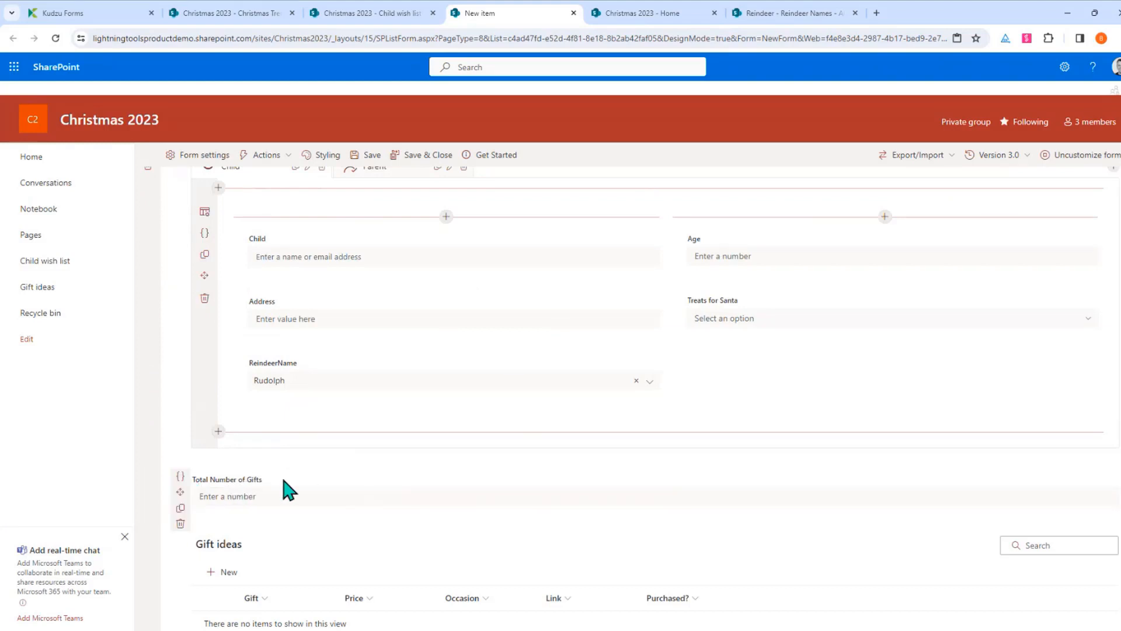
{"action": "left_click", "coordinate": [180, 476]}
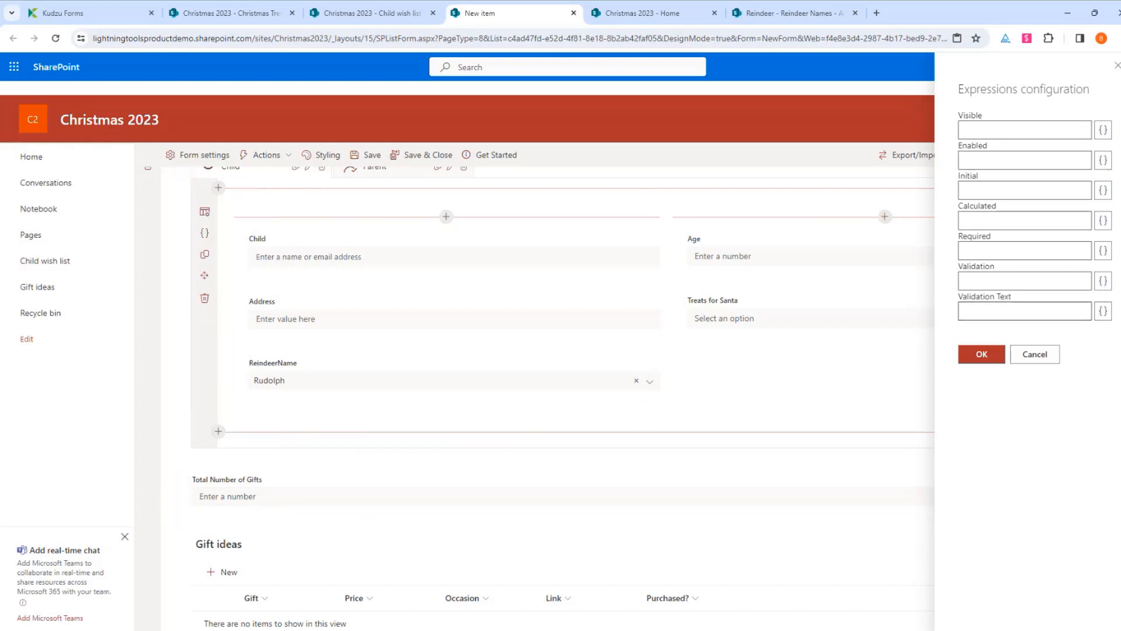
{"action": "left_click", "coordinate": [1104, 221]}
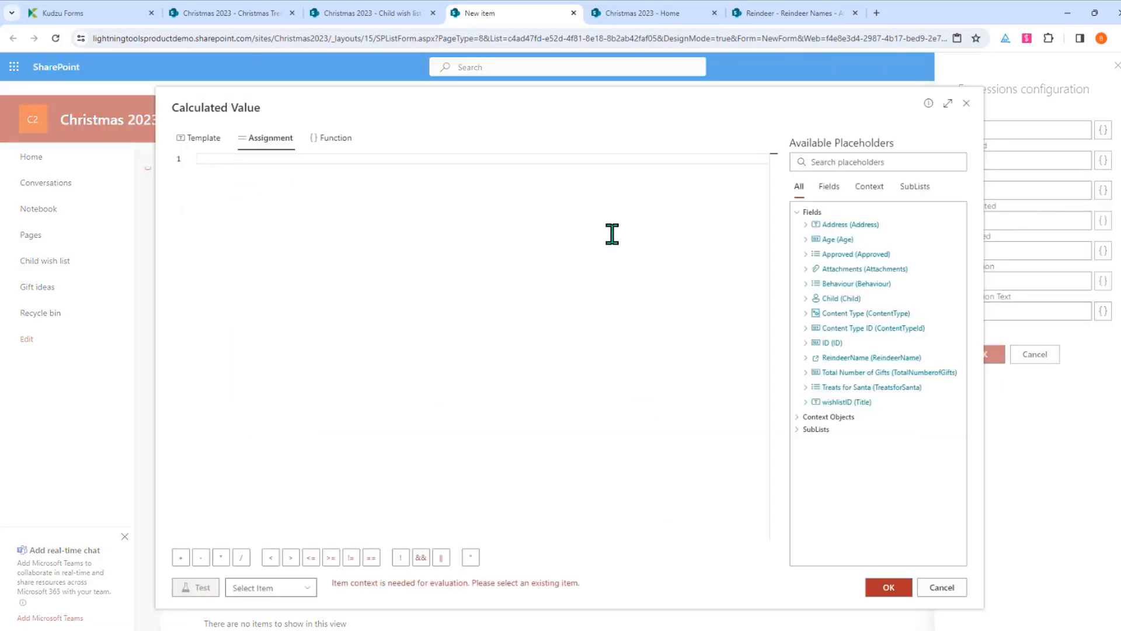
{"action": "left_click", "coordinate": [201, 144]}
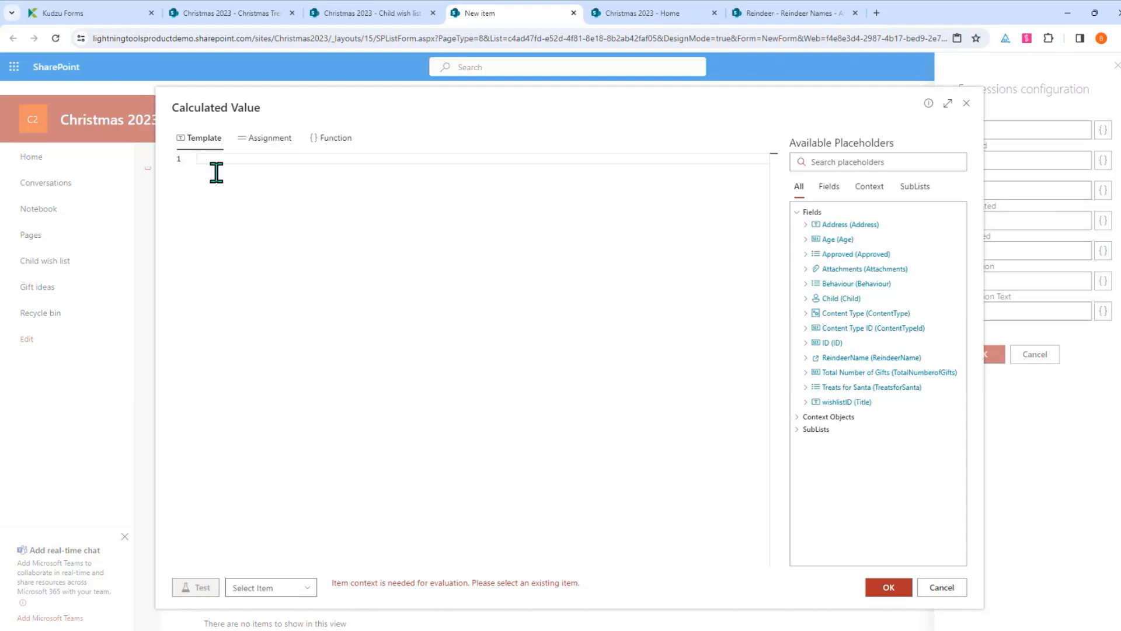
{"action": "left_click", "coordinate": [262, 153]}
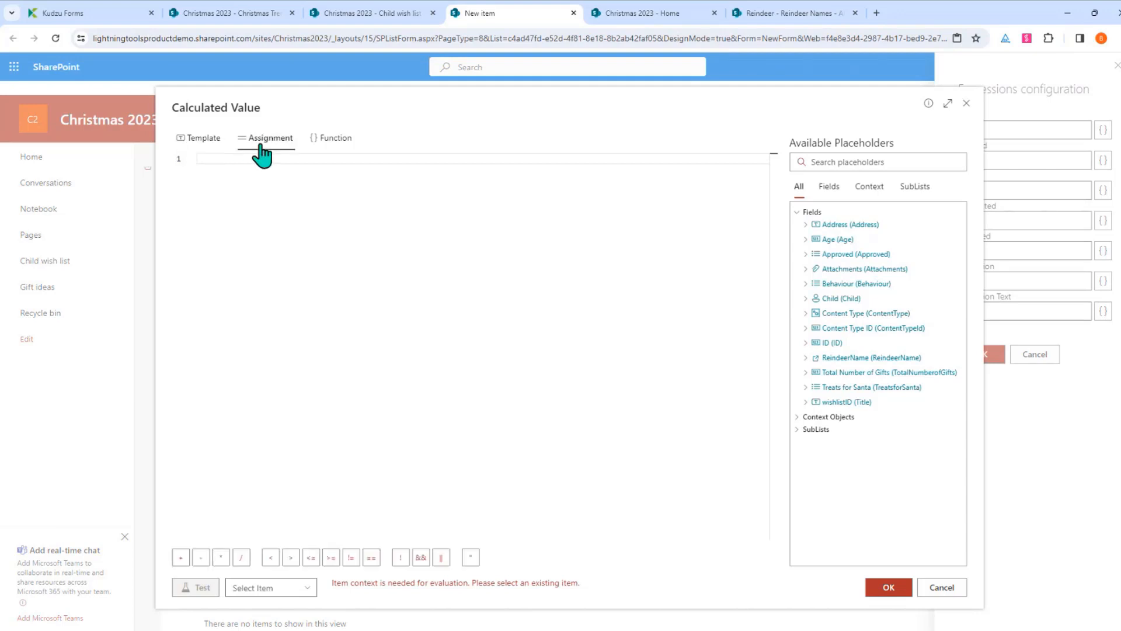
{"action": "left_click", "coordinate": [320, 149]}
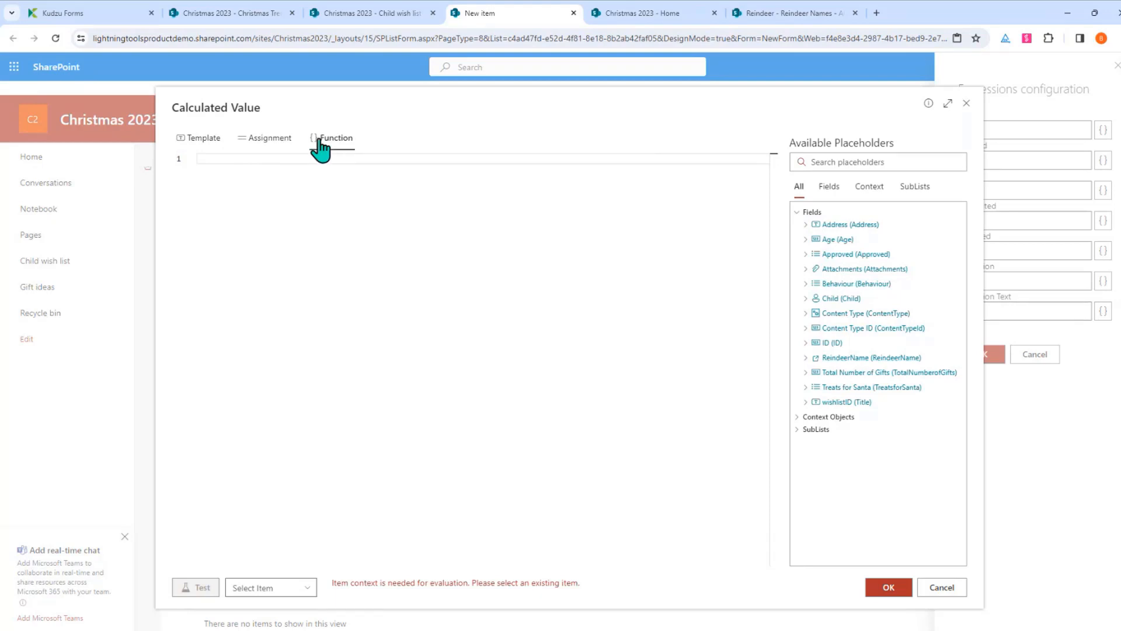
{"action": "left_click", "coordinate": [267, 140]}
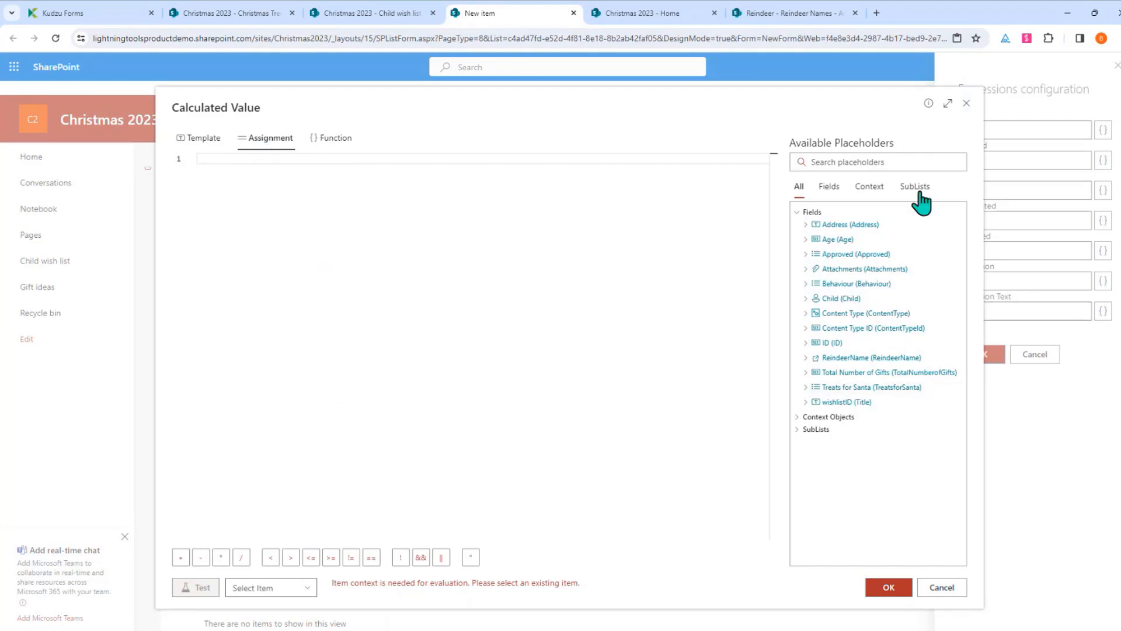
Set the expression to Count of Gift (Title) from the Gift ideas sublist and apply it
{"action": "left_click", "coordinate": [800, 431]}
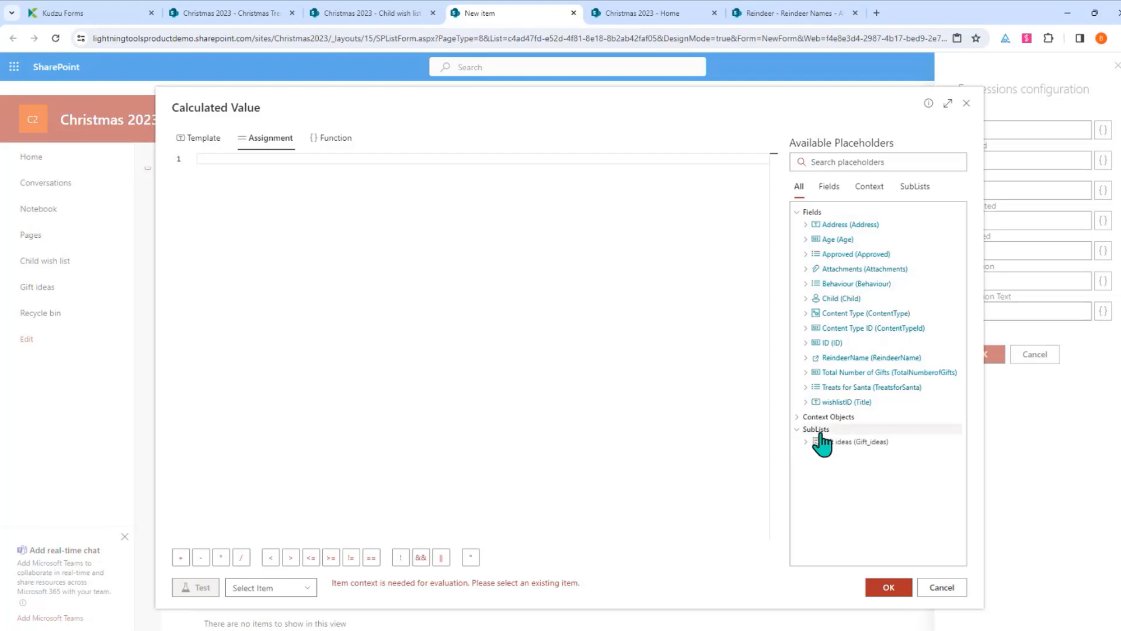
{"action": "left_click", "coordinate": [824, 441]}
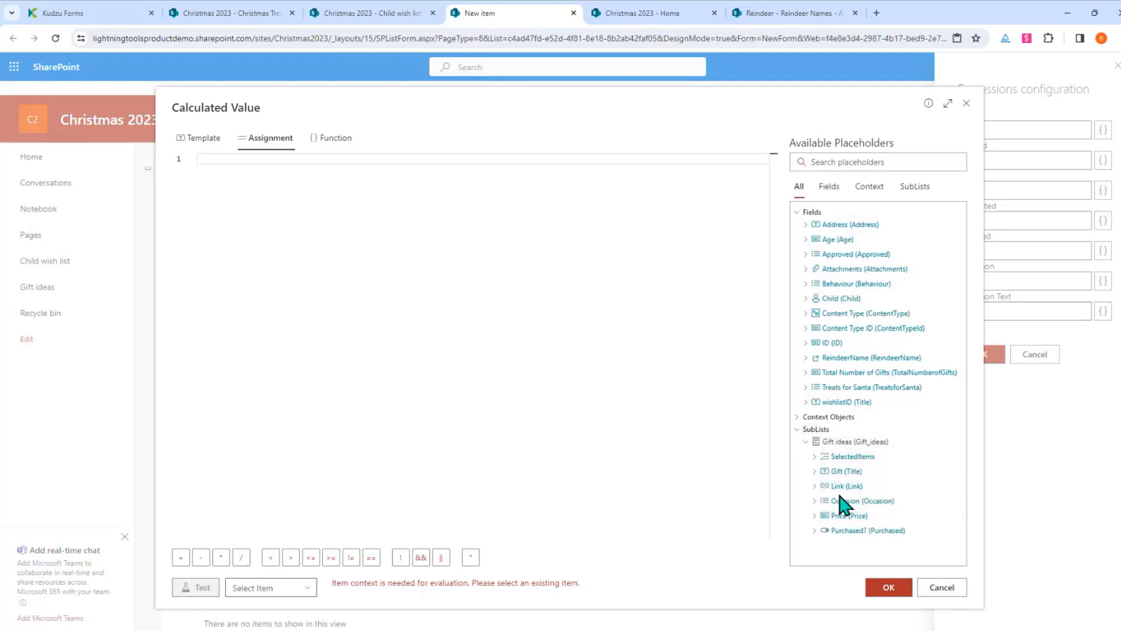
{"action": "left_click", "coordinate": [815, 471]}
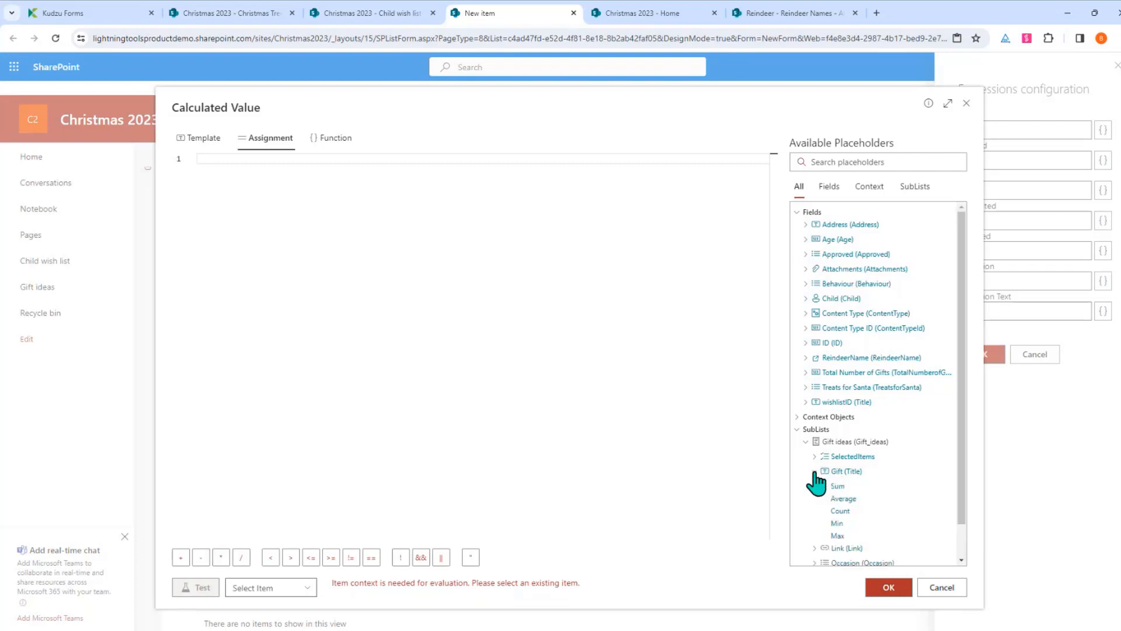
{"action": "left_click", "coordinate": [840, 511]}
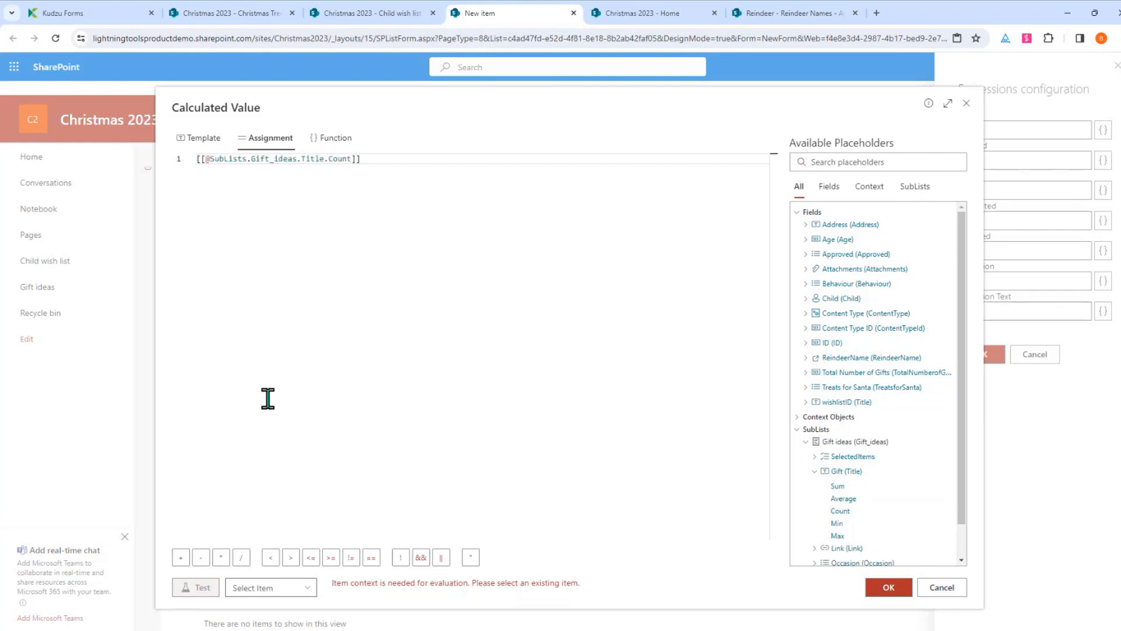
{"action": "left_click", "coordinate": [888, 587]}
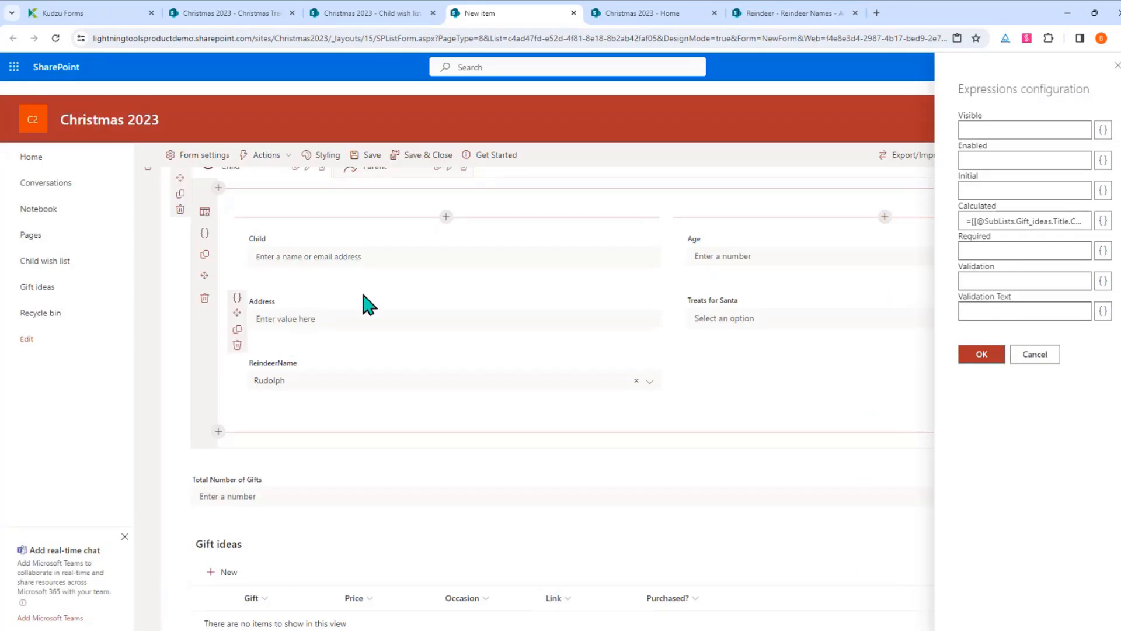
{"action": "left_click", "coordinate": [987, 358]}
Open the form's Actions settings menu
{"action": "scroll", "coordinate": [346, 441], "scroll_direction": "up", "scroll_amount": 3}
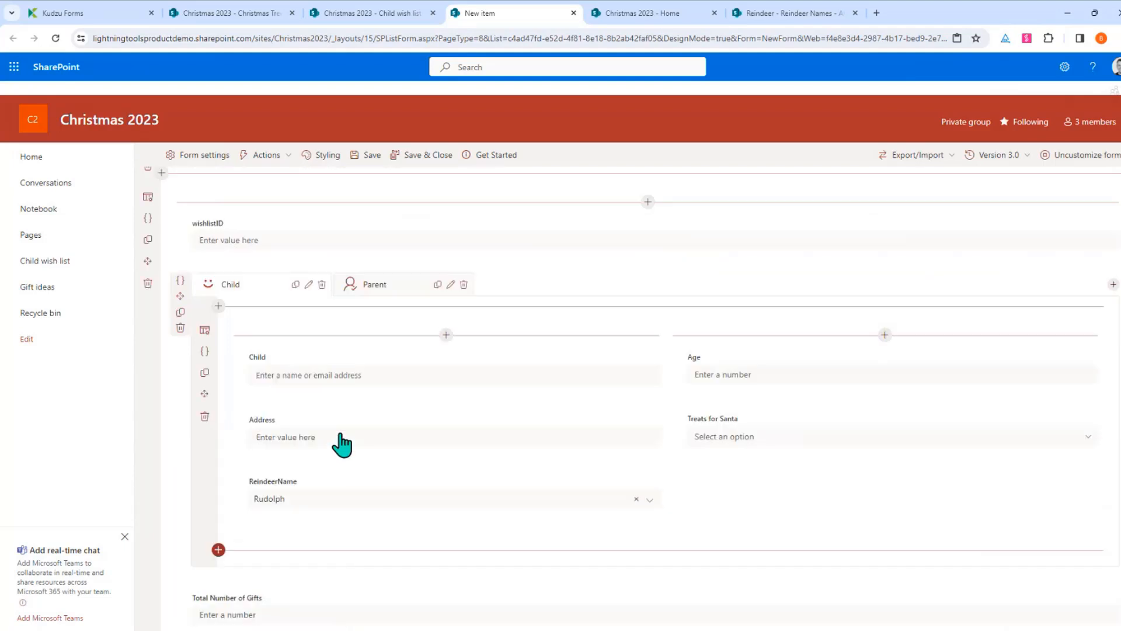
{"action": "scroll", "coordinate": [341, 432], "scroll_direction": "up", "scroll_amount": 1}
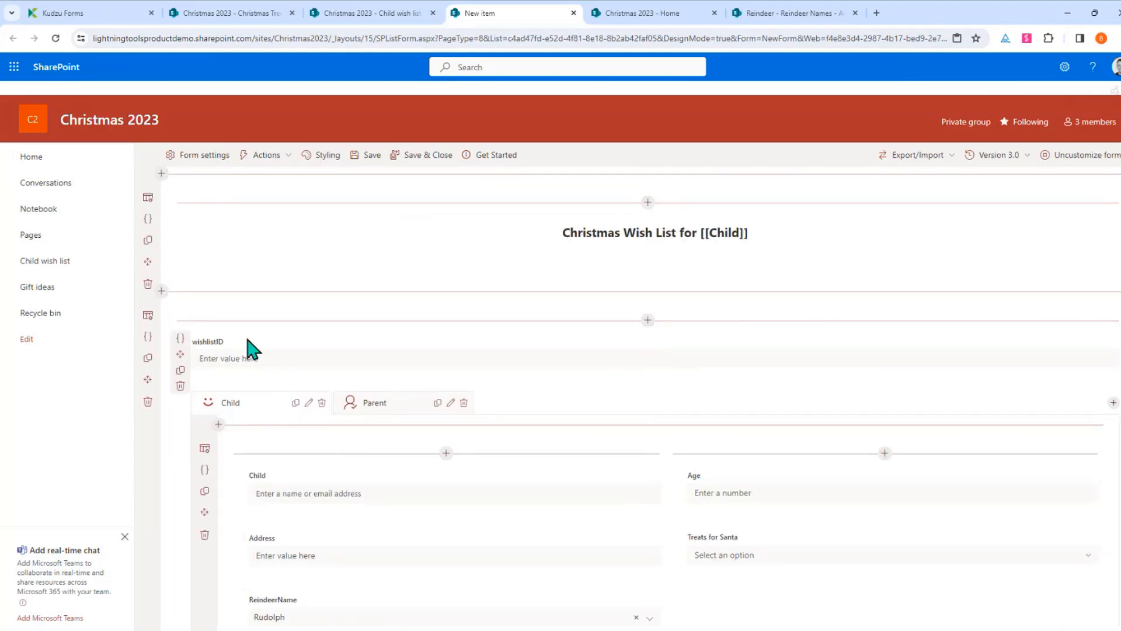
{"action": "left_click", "coordinate": [286, 161]}
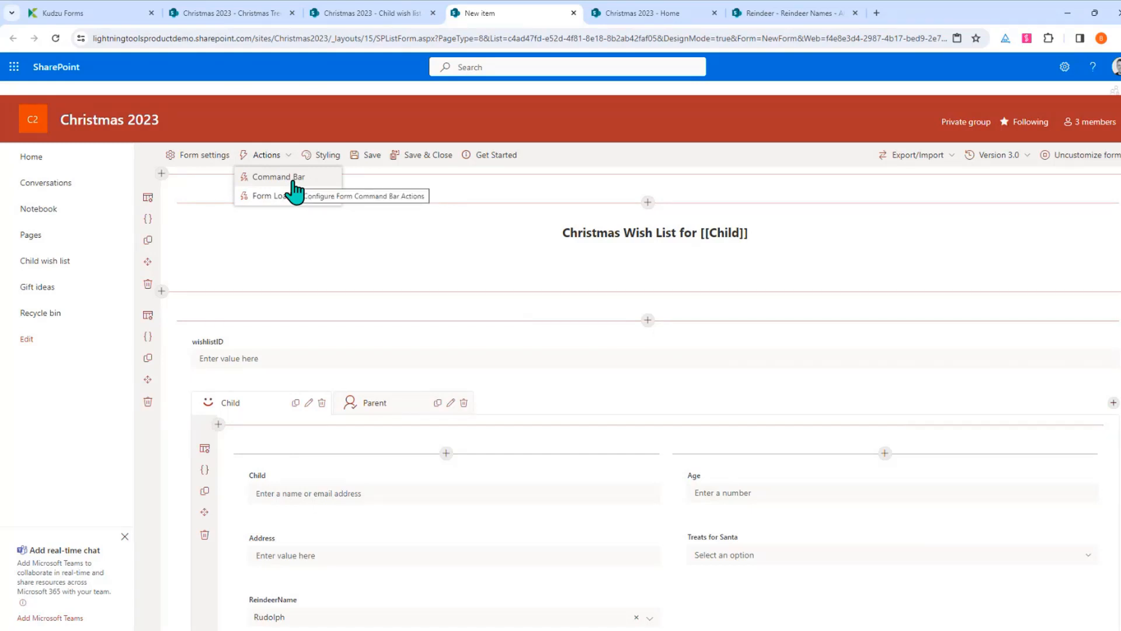
Add a Set field value step to Submit Wish List setting wishlistID to Wish-[[Child]]
{"action": "left_click", "coordinate": [293, 180]}
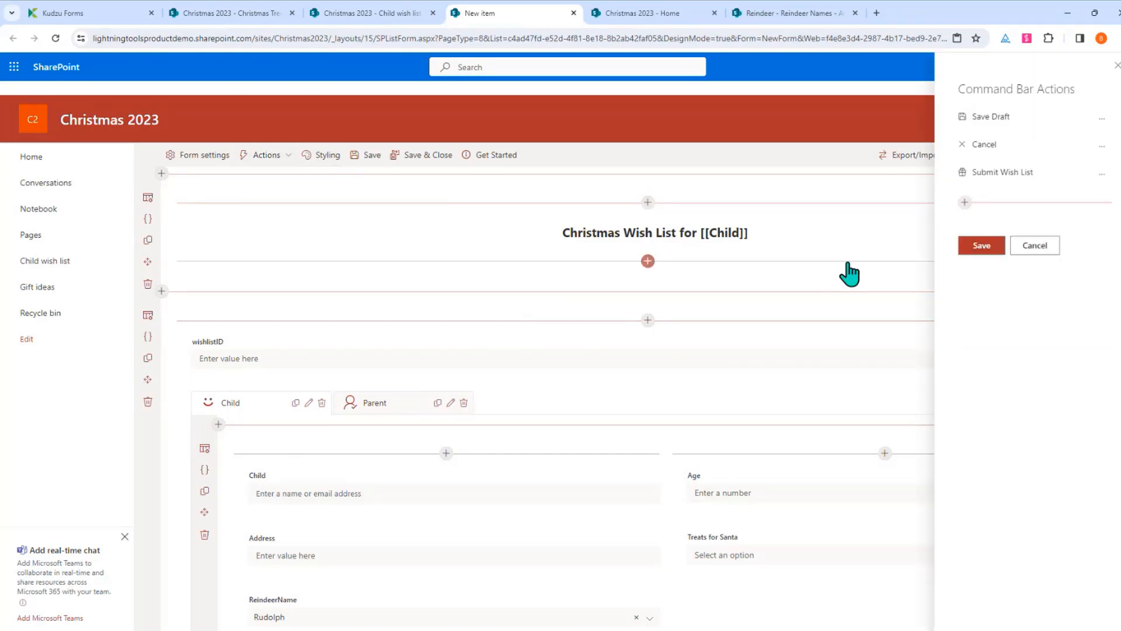
{"action": "left_click", "coordinate": [1104, 174]}
{"action": "left_click", "coordinate": [1083, 215]}
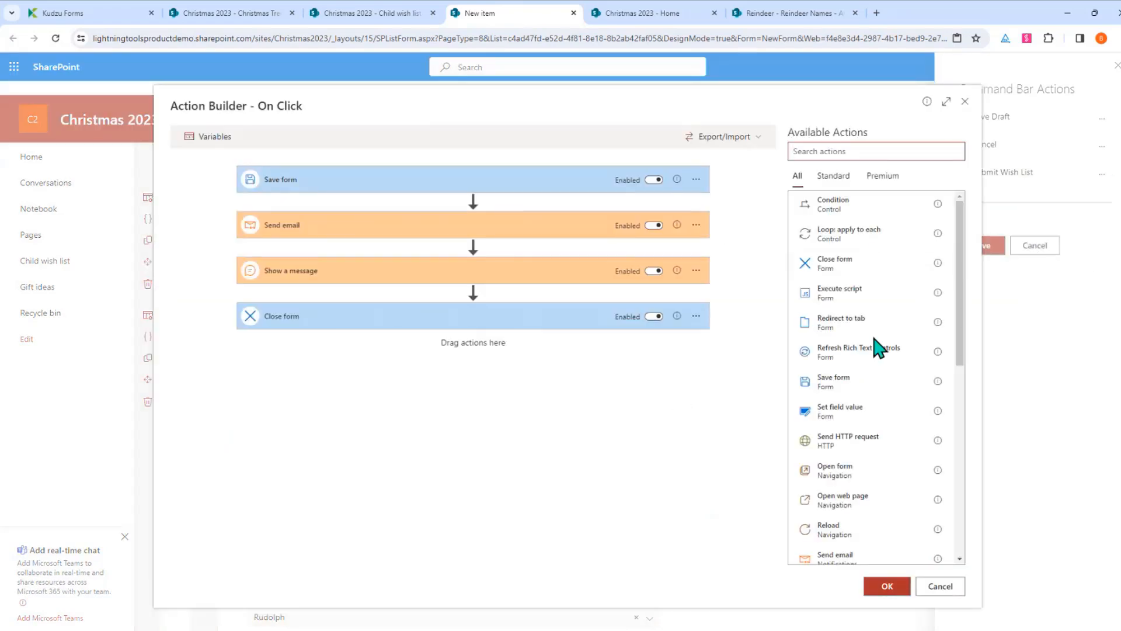
{"action": "left_click_drag", "start_coordinate": [853, 421], "coordinate": [463, 204]}
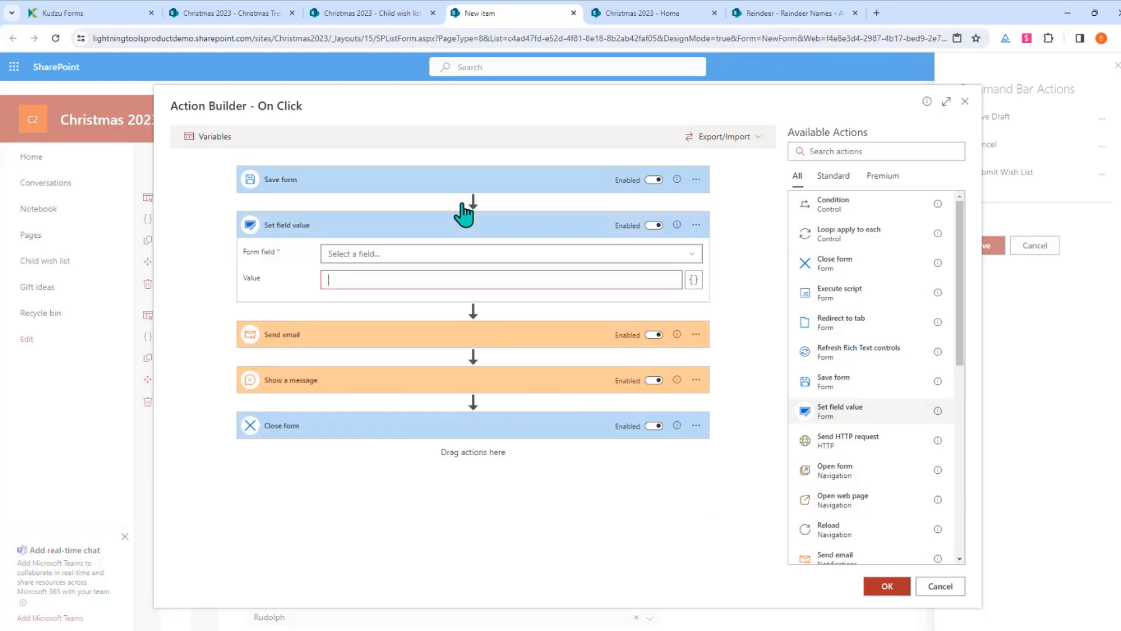
{"action": "left_click", "coordinate": [694, 253]}
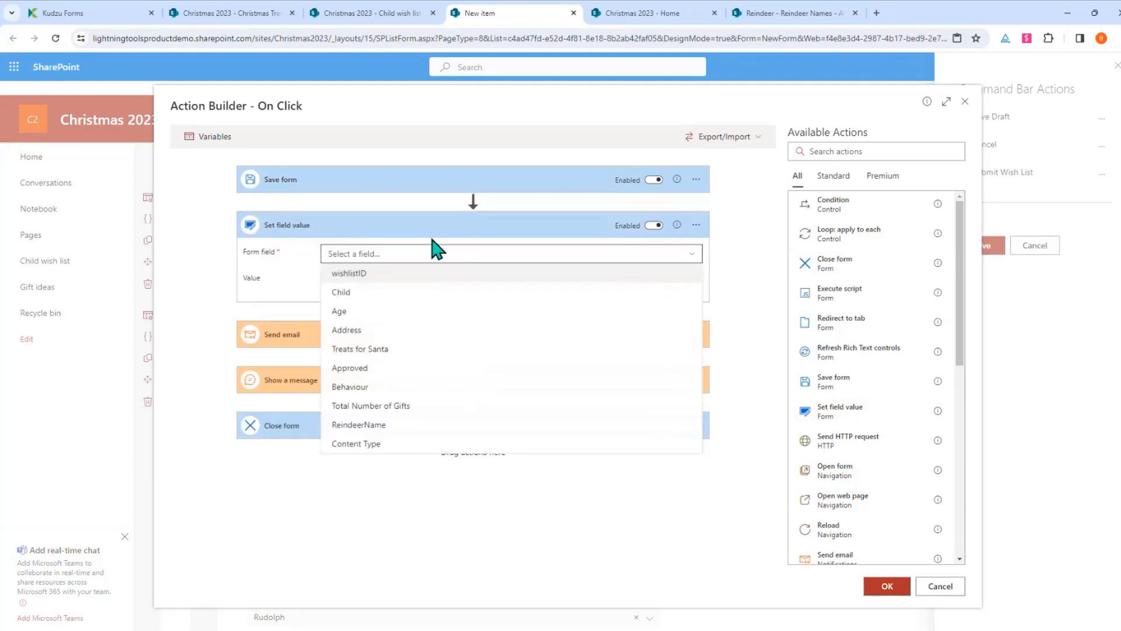
{"action": "left_click", "coordinate": [374, 274]}
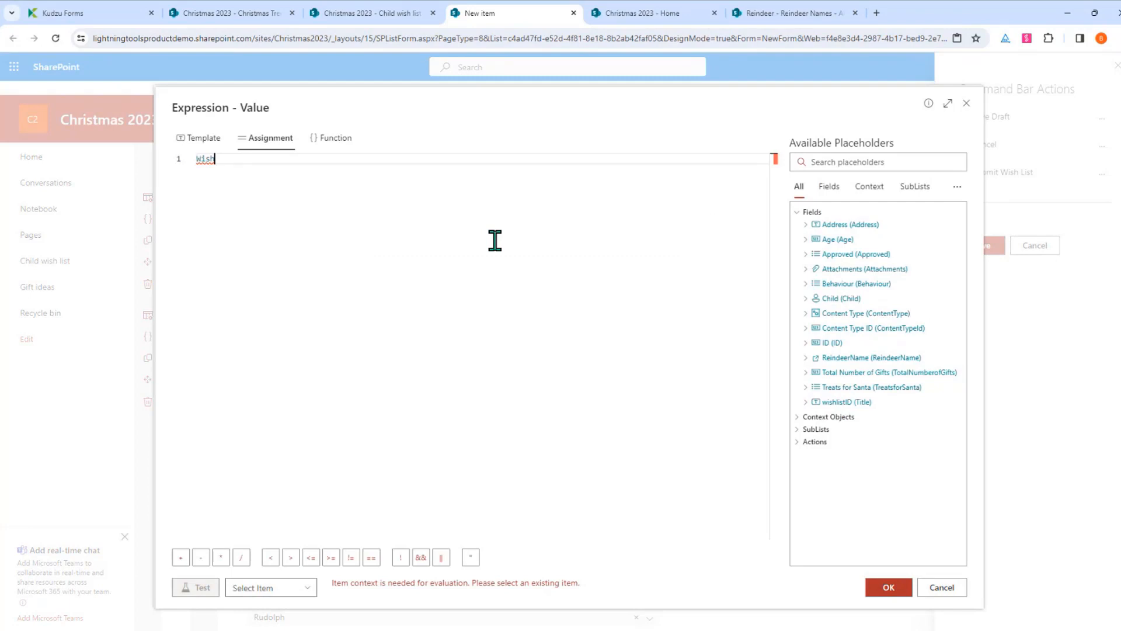
{"action": "left_click", "coordinate": [205, 140]}
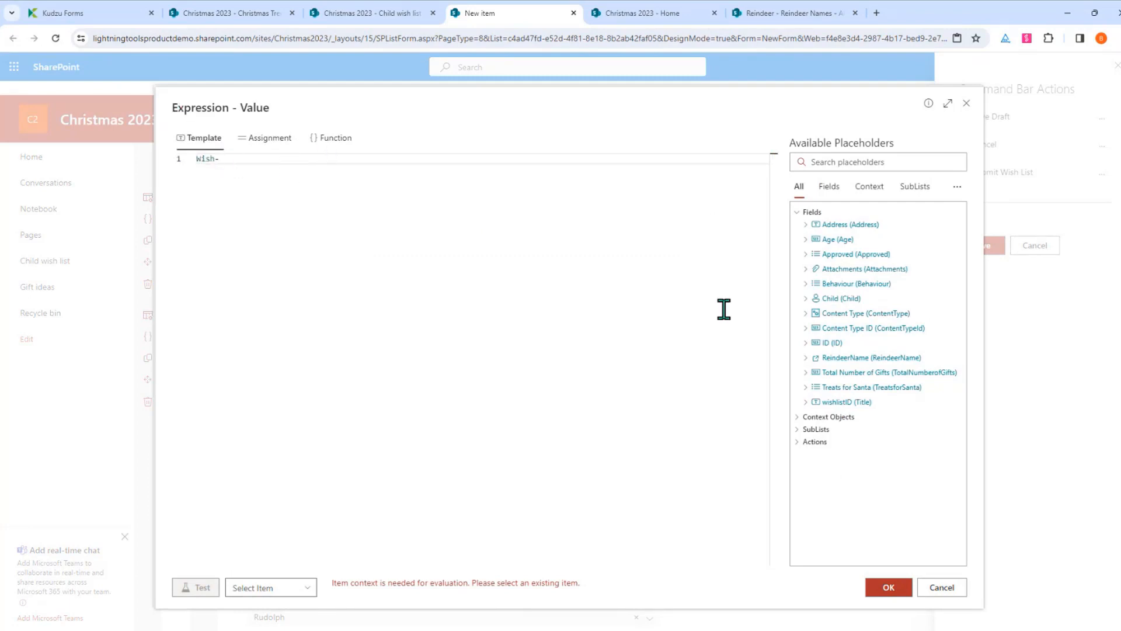
{"action": "left_click", "coordinate": [841, 299]}
{"action": "left_click", "coordinate": [894, 590]}
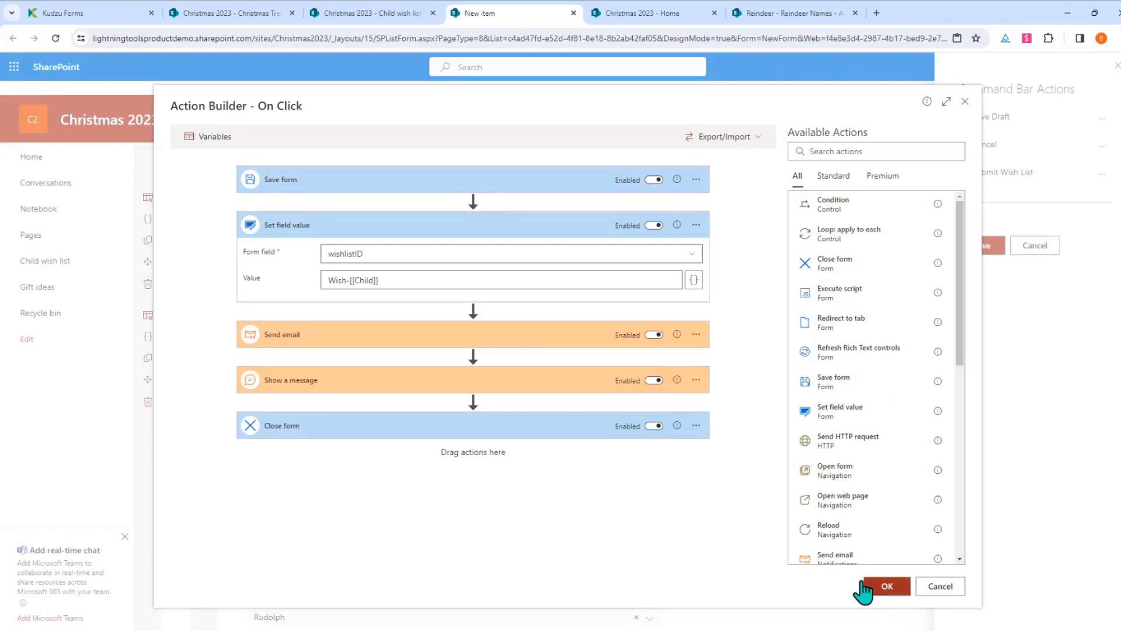
Add a second Save form step after it and save the command bar settings
{"action": "left_click_drag", "start_coordinate": [473, 396], "coordinate": [406, 320]}
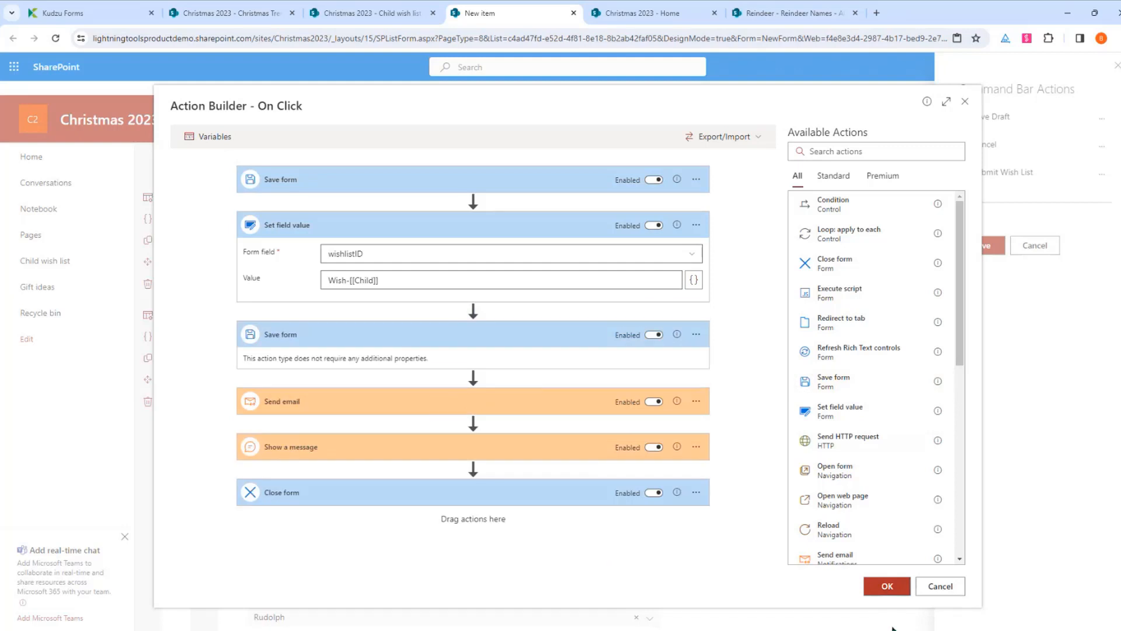
{"action": "left_click", "coordinate": [887, 586]}
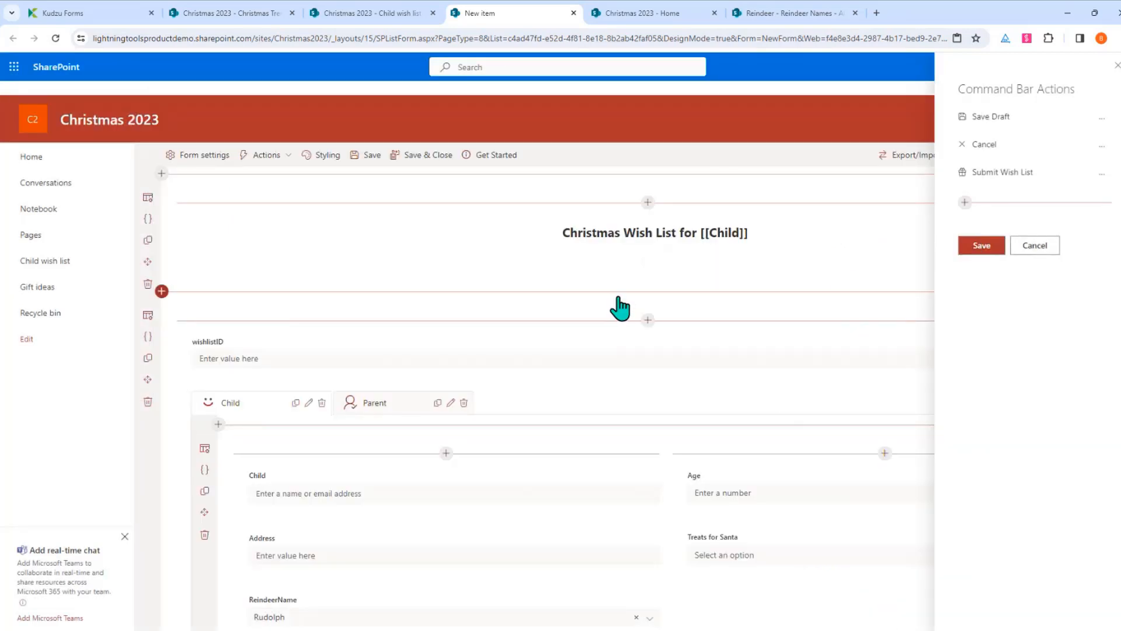
{"action": "left_click", "coordinate": [974, 247]}
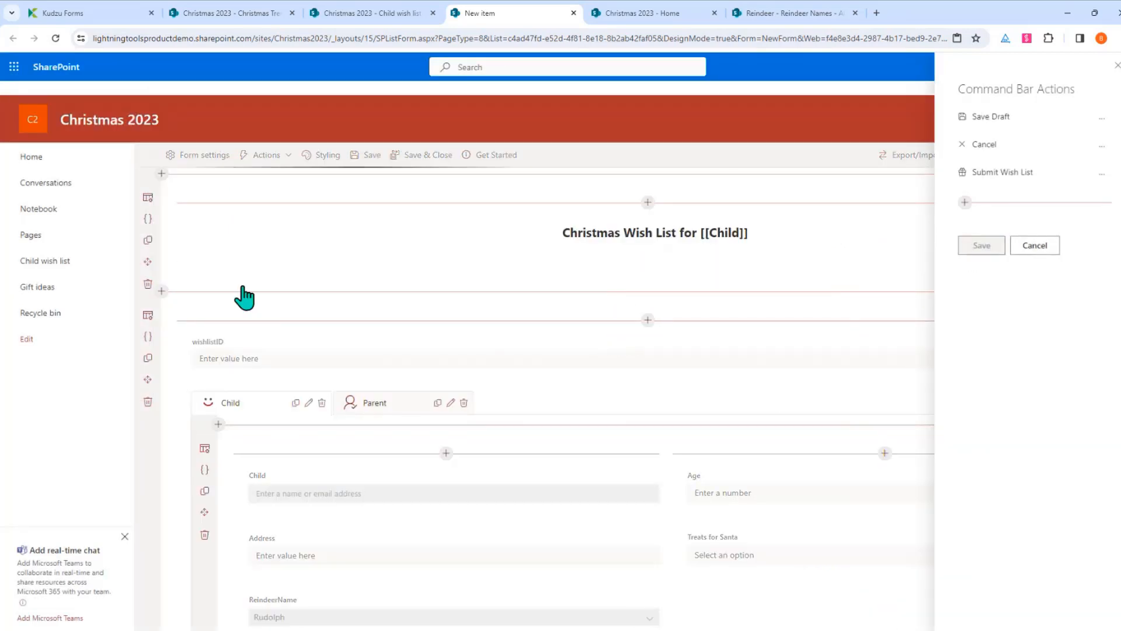
Save and close the customised form, then open a new item form on the Child wish list
{"action": "left_click", "coordinate": [425, 161]}
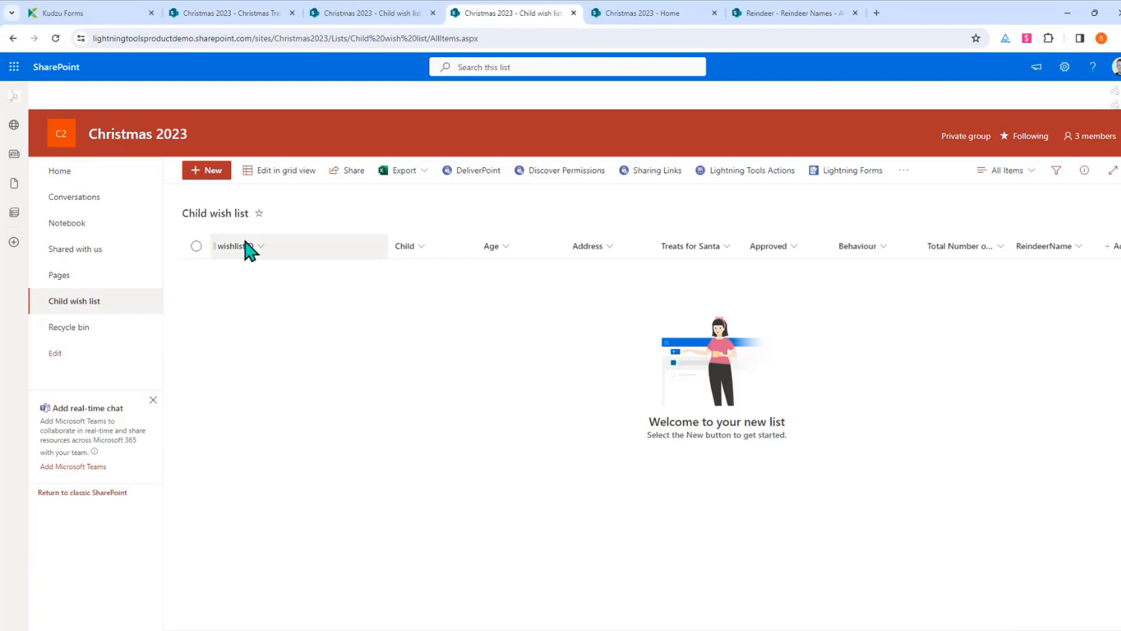
{"action": "left_click", "coordinate": [209, 173]}
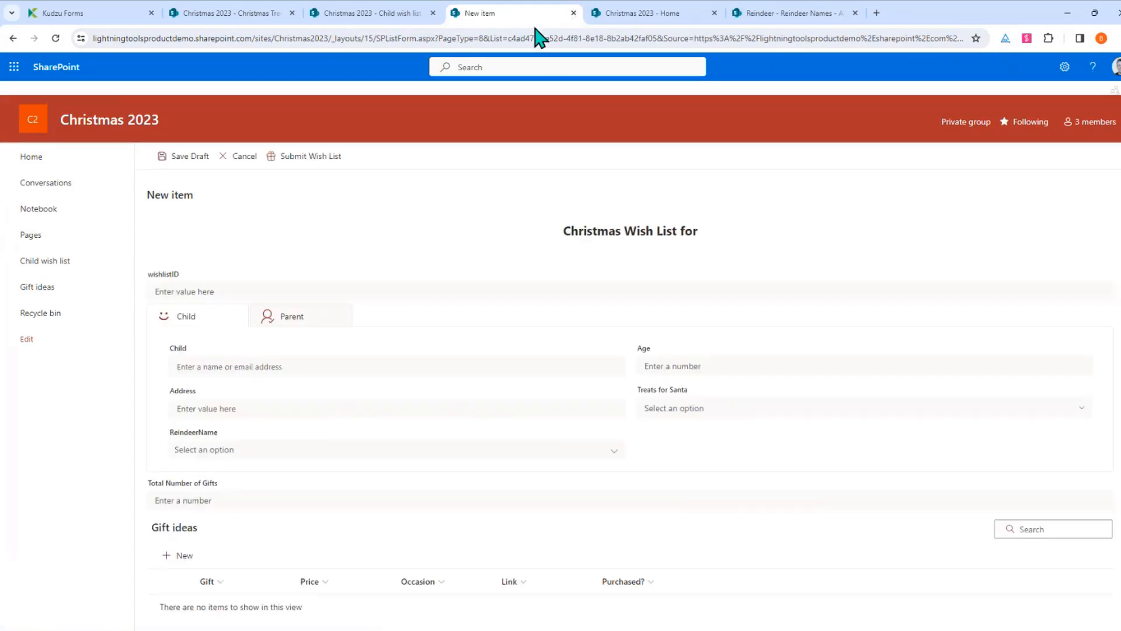
{"action": "left_click", "coordinate": [248, 157]}
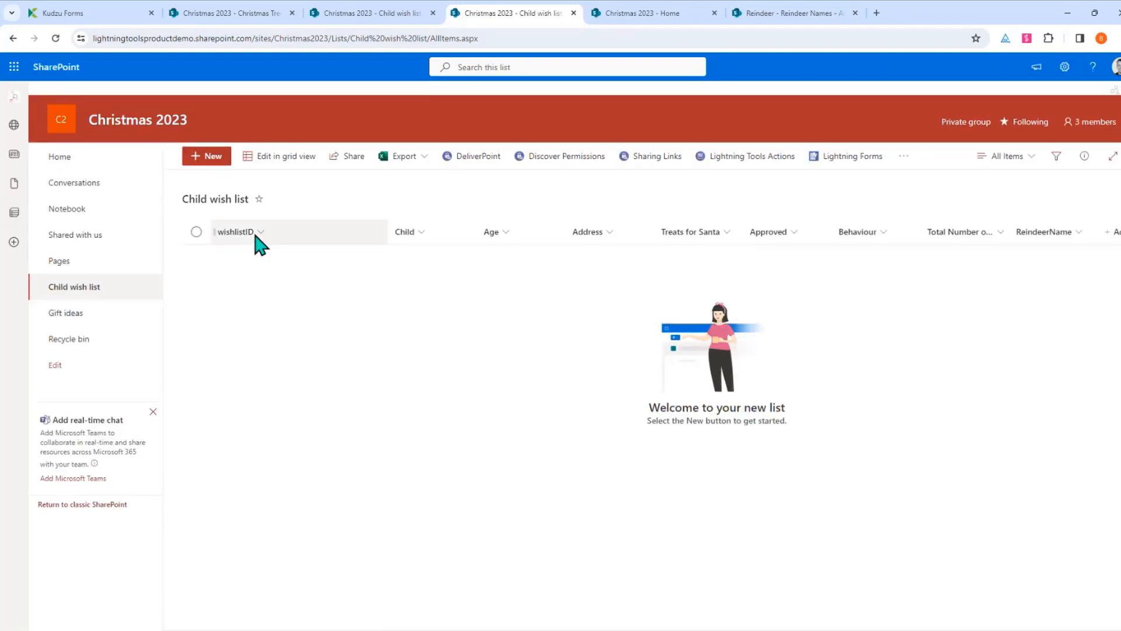
{"action": "left_click", "coordinate": [206, 157]}
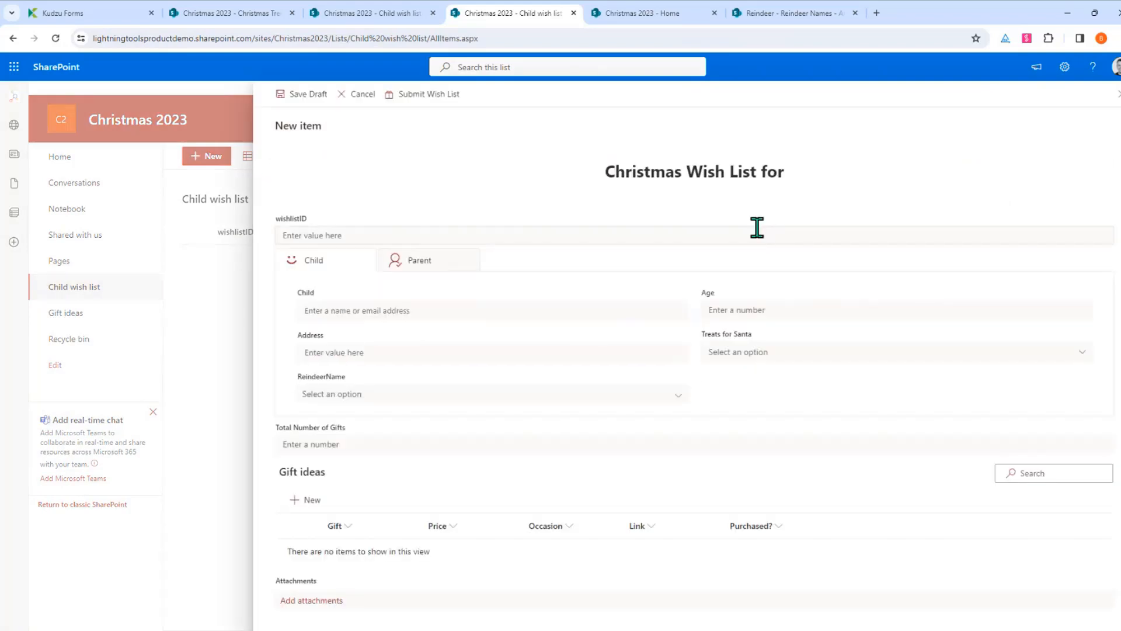
Select the demo child user in the people picker
{"action": "left_click", "coordinate": [386, 313]}
{"action": "type", "text": "dem"}
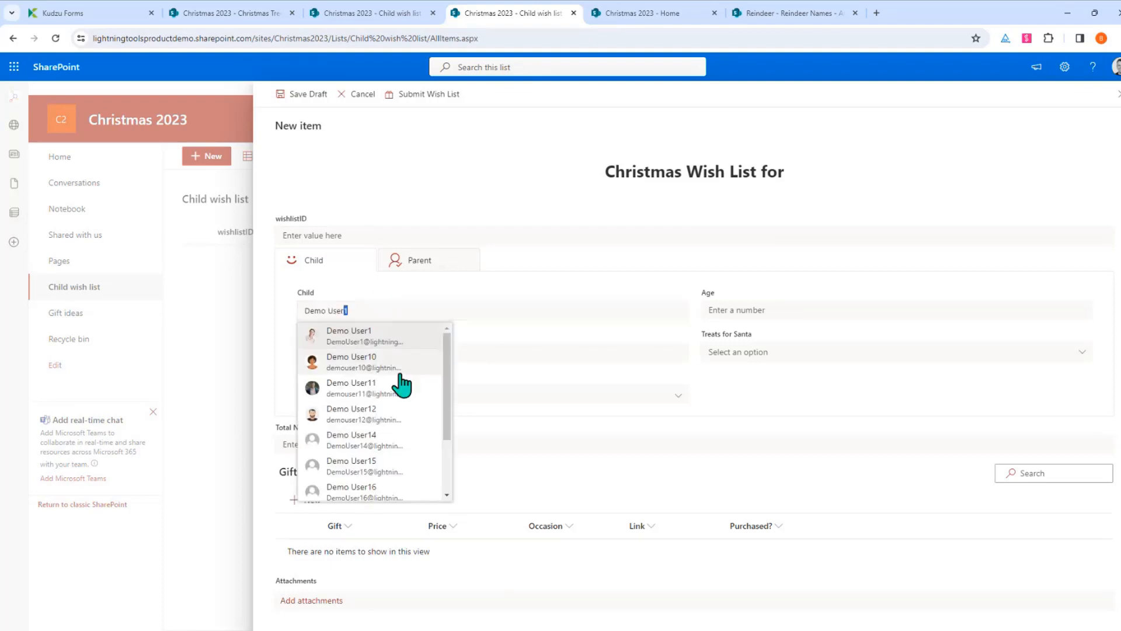
{"action": "scroll", "coordinate": [400, 409], "scroll_direction": "down", "scroll_amount": 2}
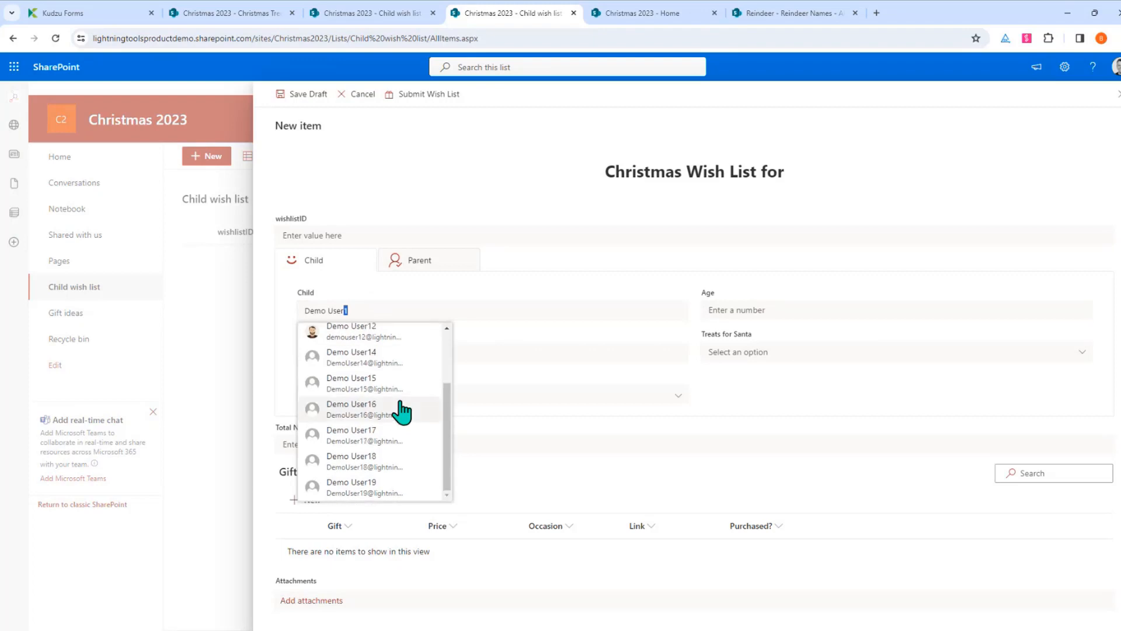
{"action": "type", "text": "5"}
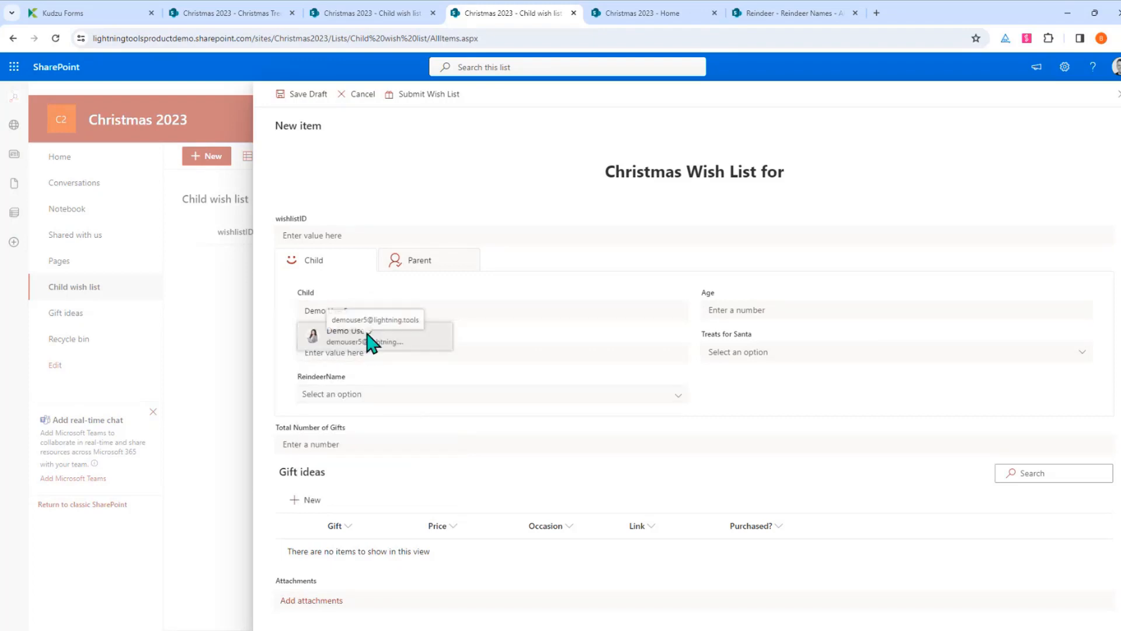
{"action": "left_click", "coordinate": [390, 344]}
Enter Age 7 and Address Rugby, choose Whisky as the treat and Rudolph as the reindeer
{"action": "left_click", "coordinate": [806, 313]}
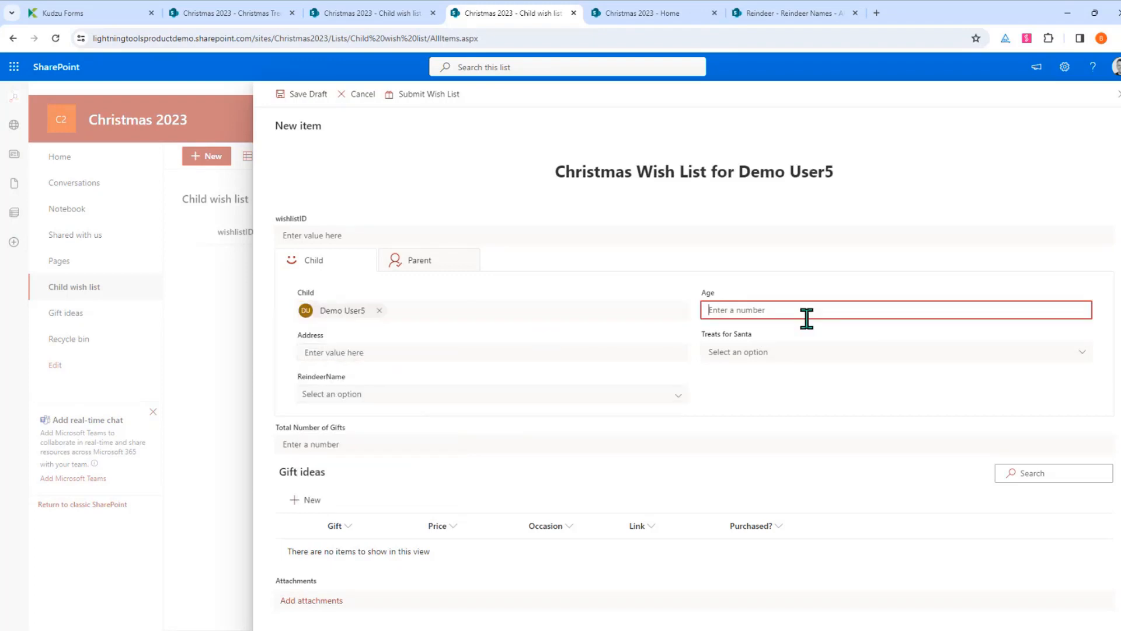
{"action": "left_click", "coordinate": [669, 350]}
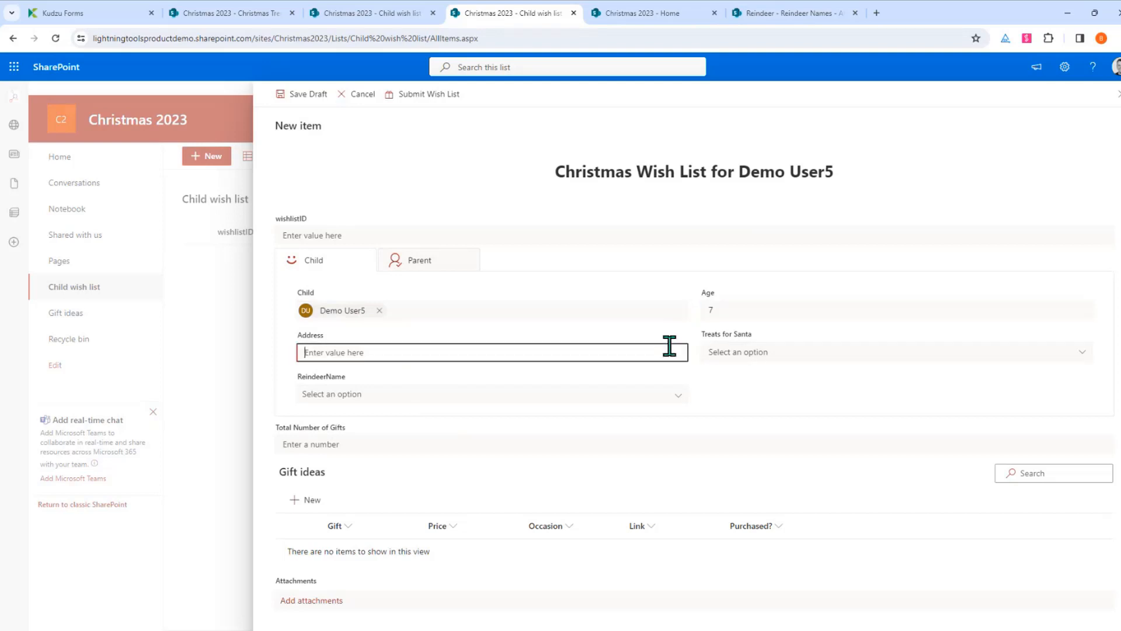
{"action": "left_click", "coordinate": [819, 352]}
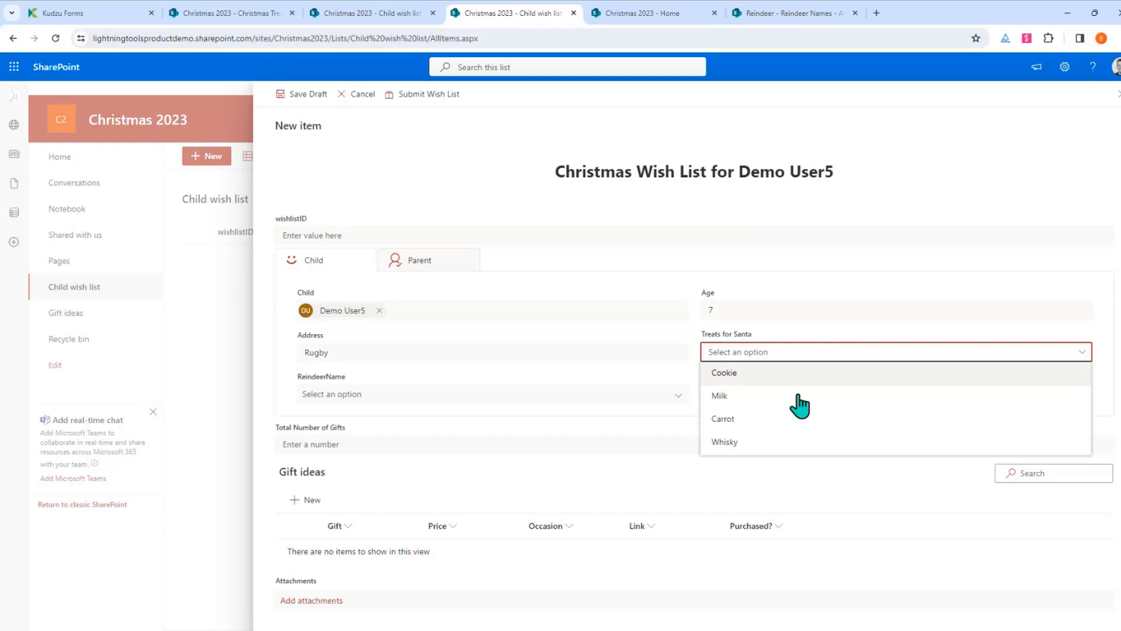
{"action": "left_click", "coordinate": [790, 443]}
{"action": "left_click", "coordinate": [461, 396]}
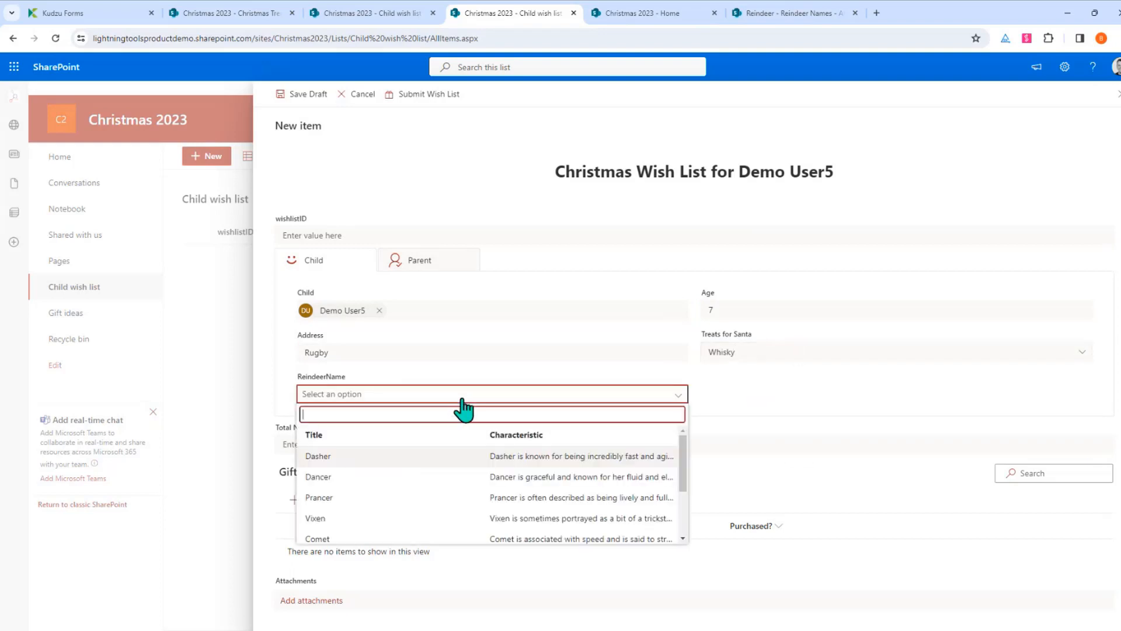
{"action": "scroll", "coordinate": [388, 514], "scroll_direction": "down", "scroll_amount": 2}
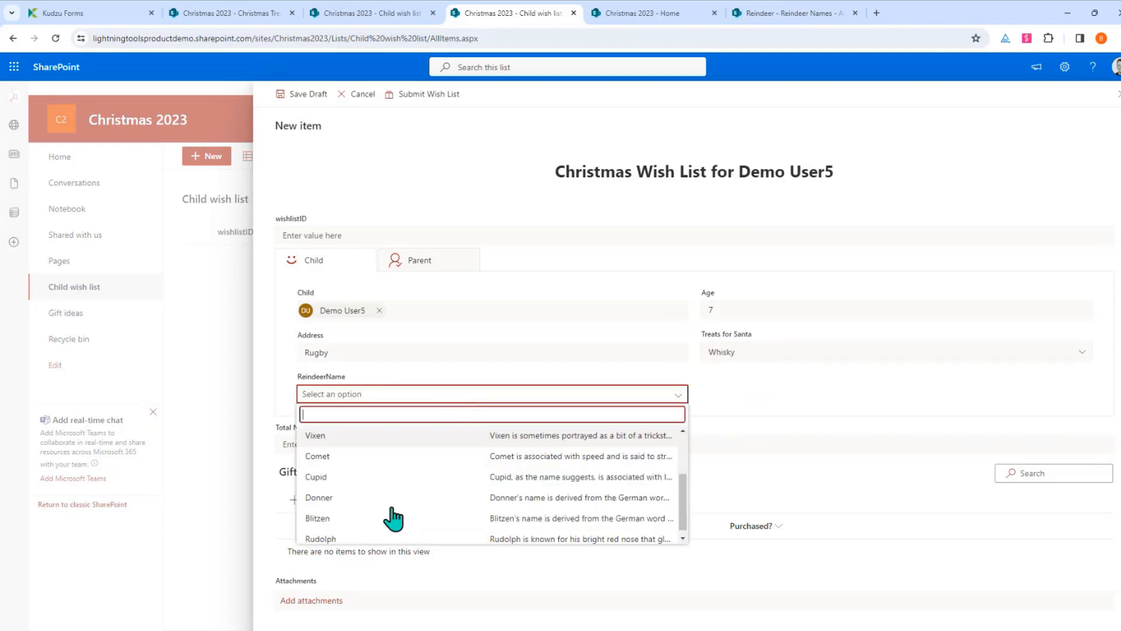
{"action": "left_click", "coordinate": [326, 539]}
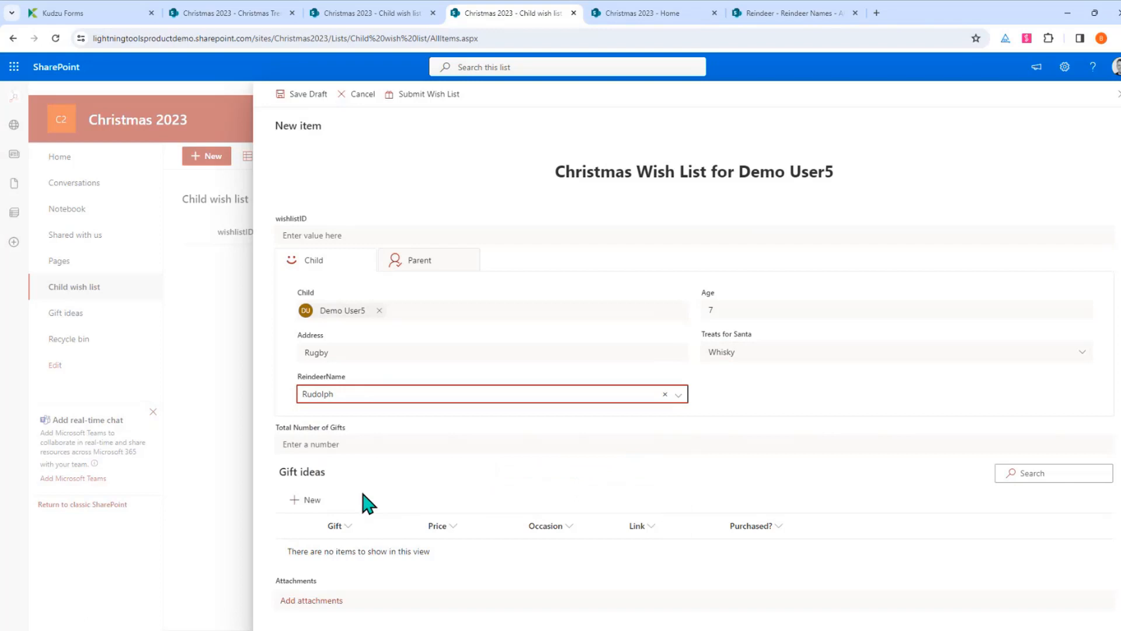
{"action": "left_click", "coordinate": [310, 500]}
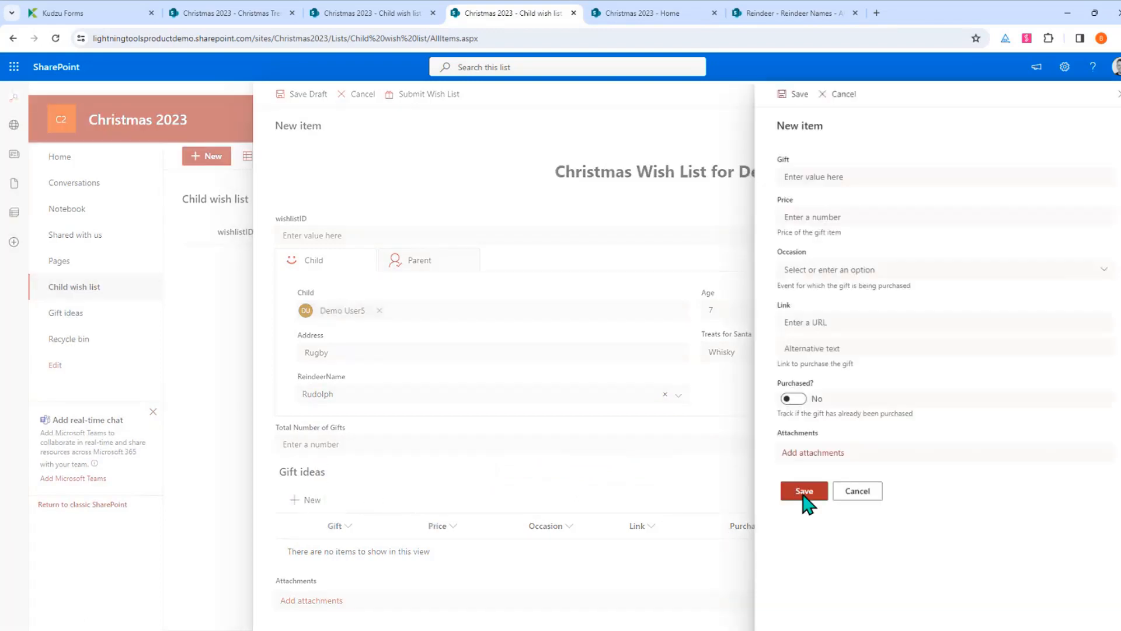
Add a Football gift idea priced 50 for Christmas
{"action": "left_click", "coordinate": [815, 177]}
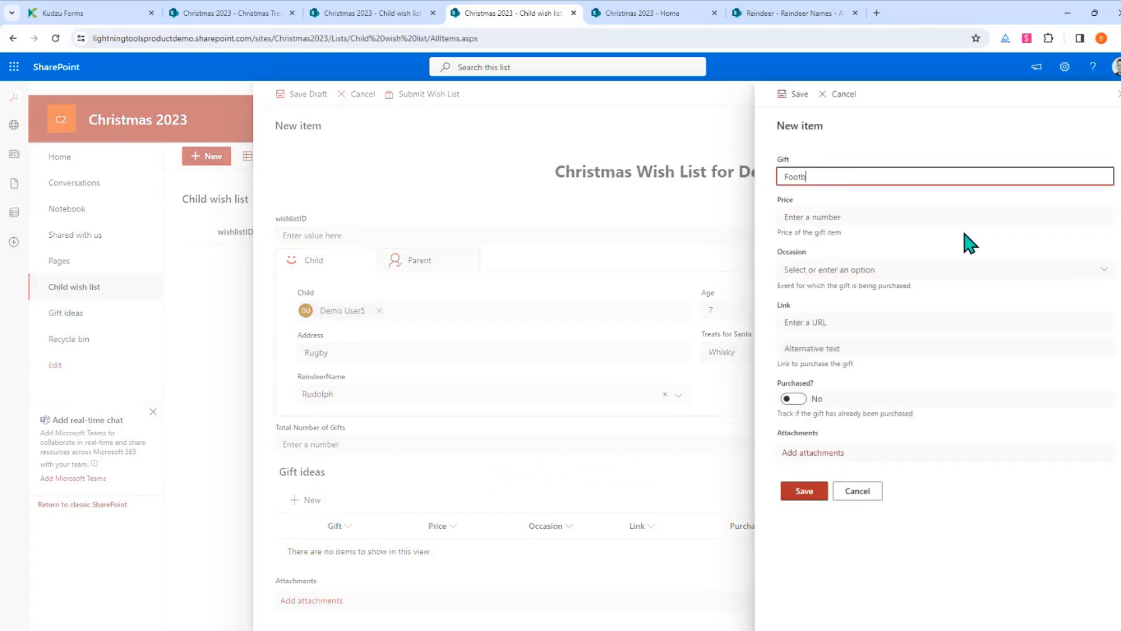
{"action": "left_click", "coordinate": [857, 216]}
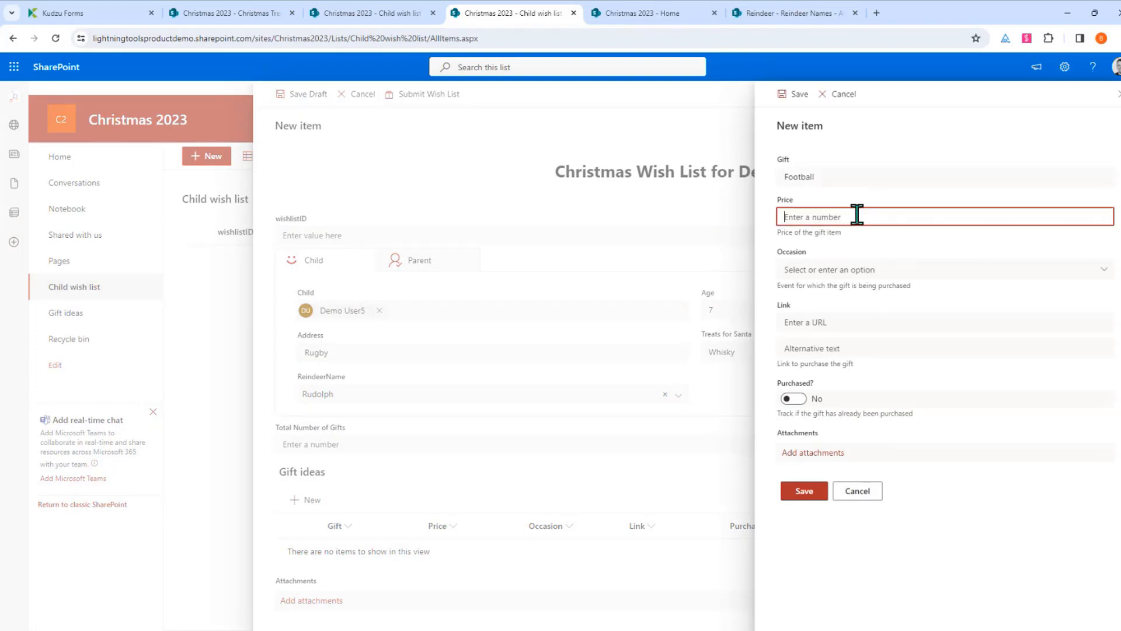
{"action": "left_click", "coordinate": [843, 270]}
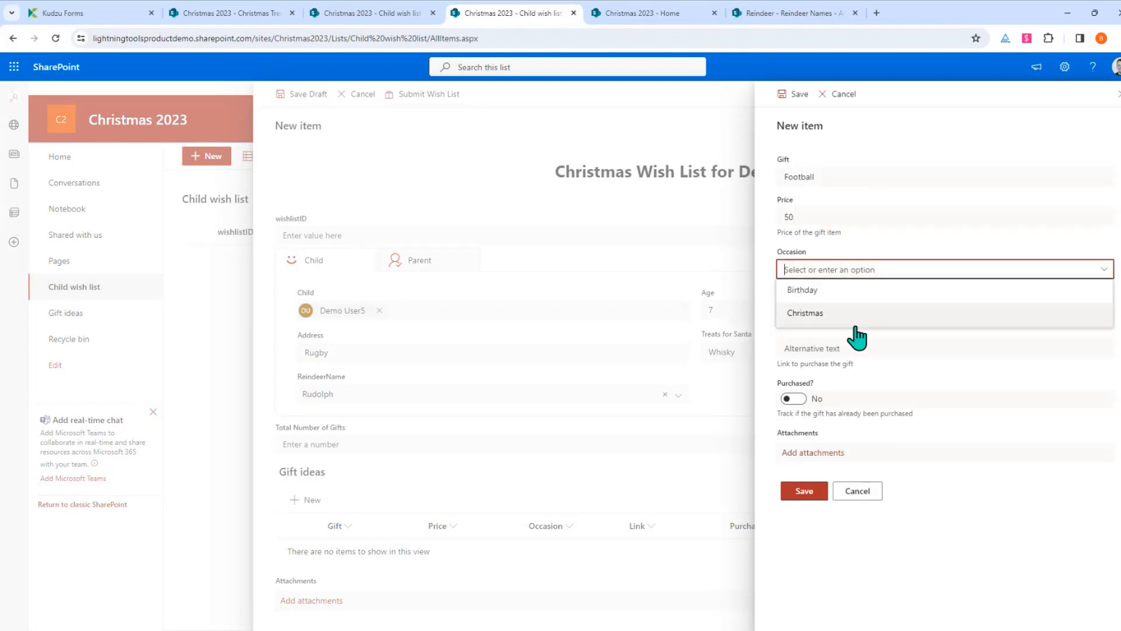
{"action": "left_click", "coordinate": [850, 310]}
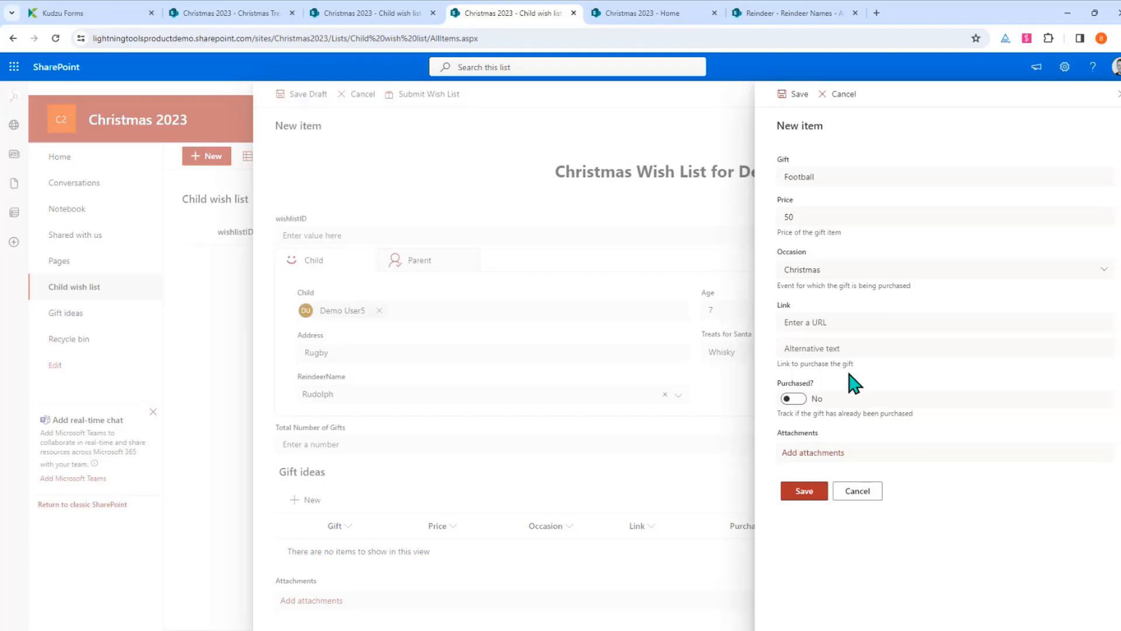
{"action": "left_click", "coordinate": [804, 490]}
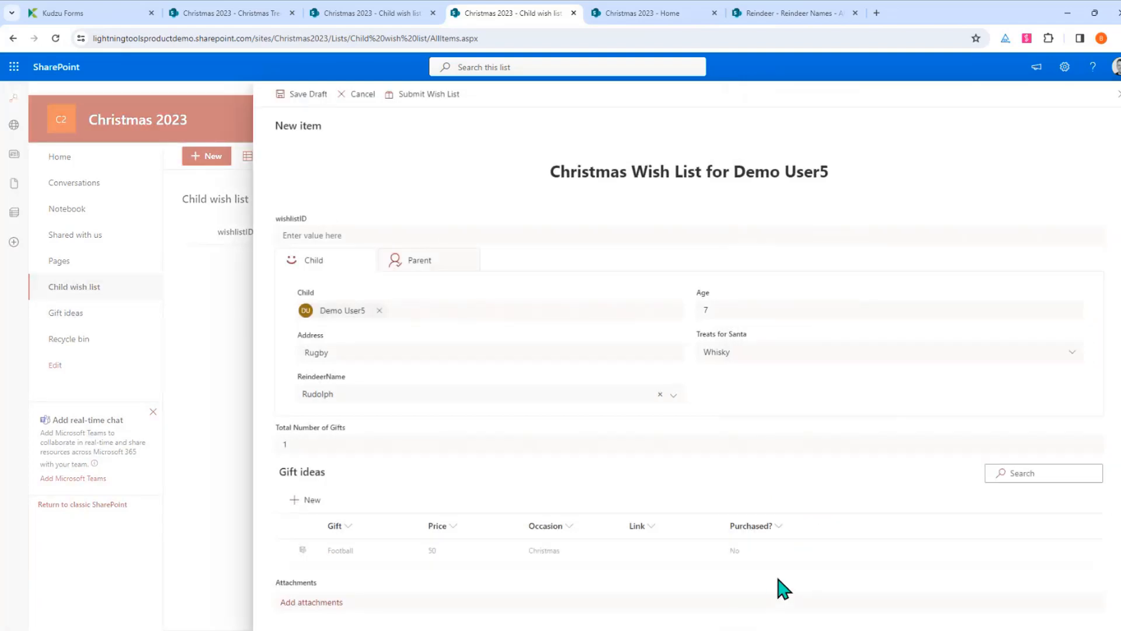
Add a Lego gift idea priced 500 for Christmas
{"action": "left_click", "coordinate": [308, 500]}
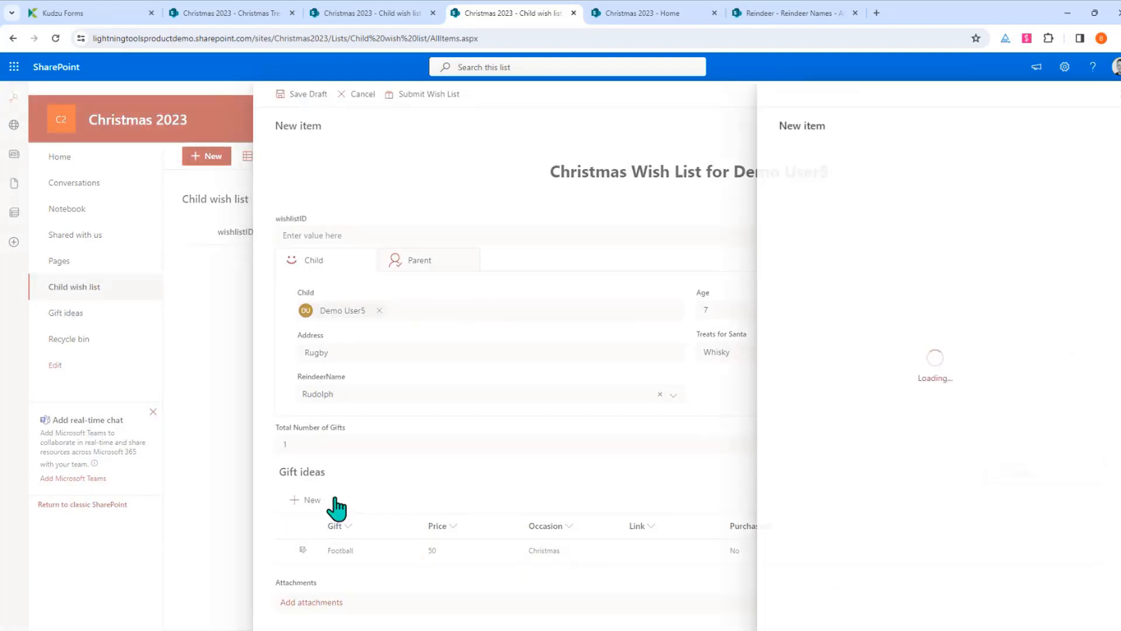
{"action": "left_click", "coordinate": [851, 175]}
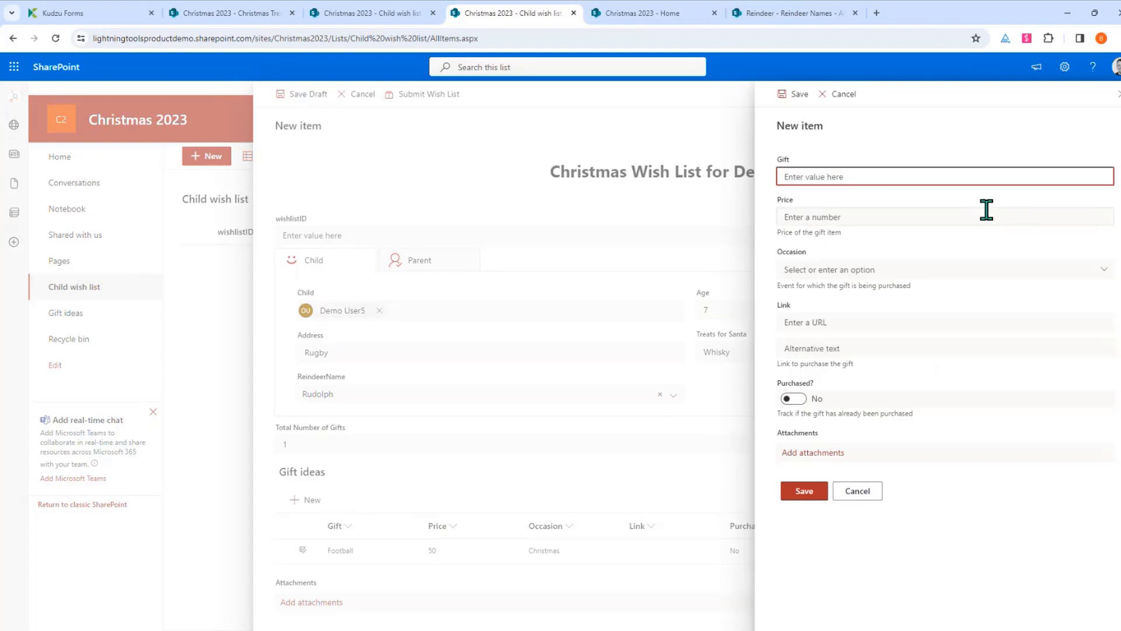
{"action": "left_click", "coordinate": [942, 219]}
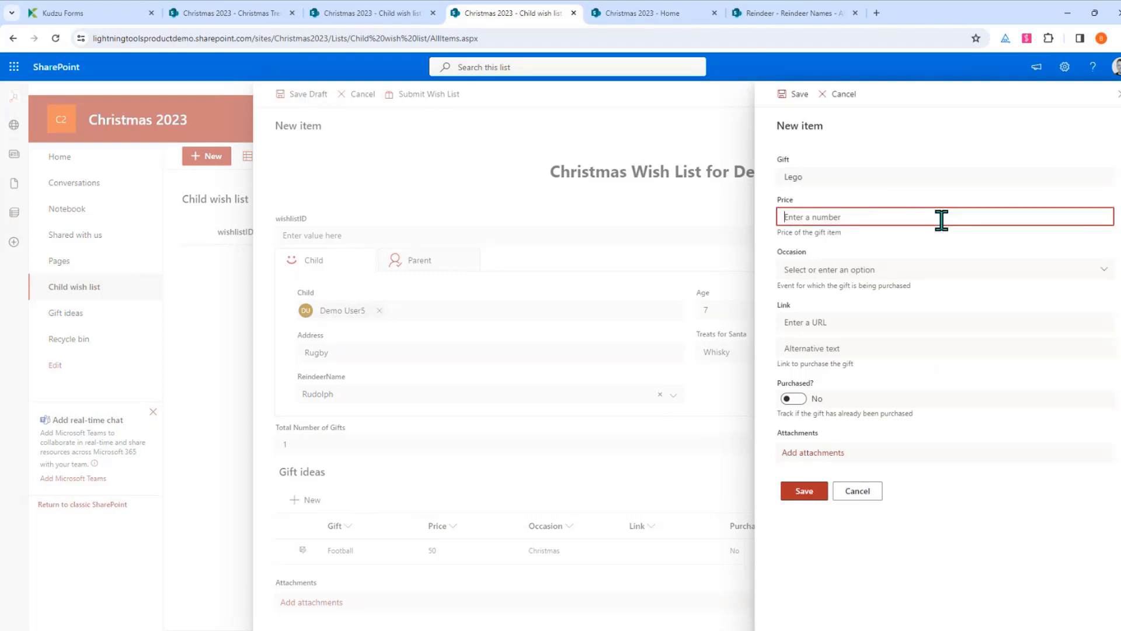
{"action": "left_click", "coordinate": [914, 270]}
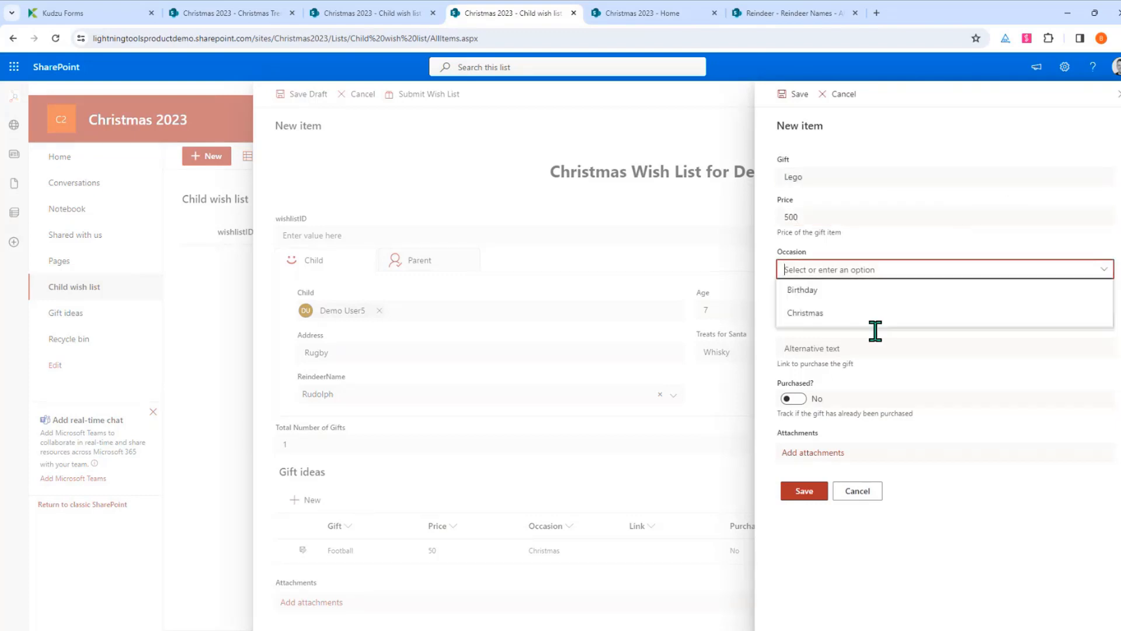
{"action": "left_click", "coordinate": [872, 325]}
{"action": "left_click", "coordinate": [803, 491]}
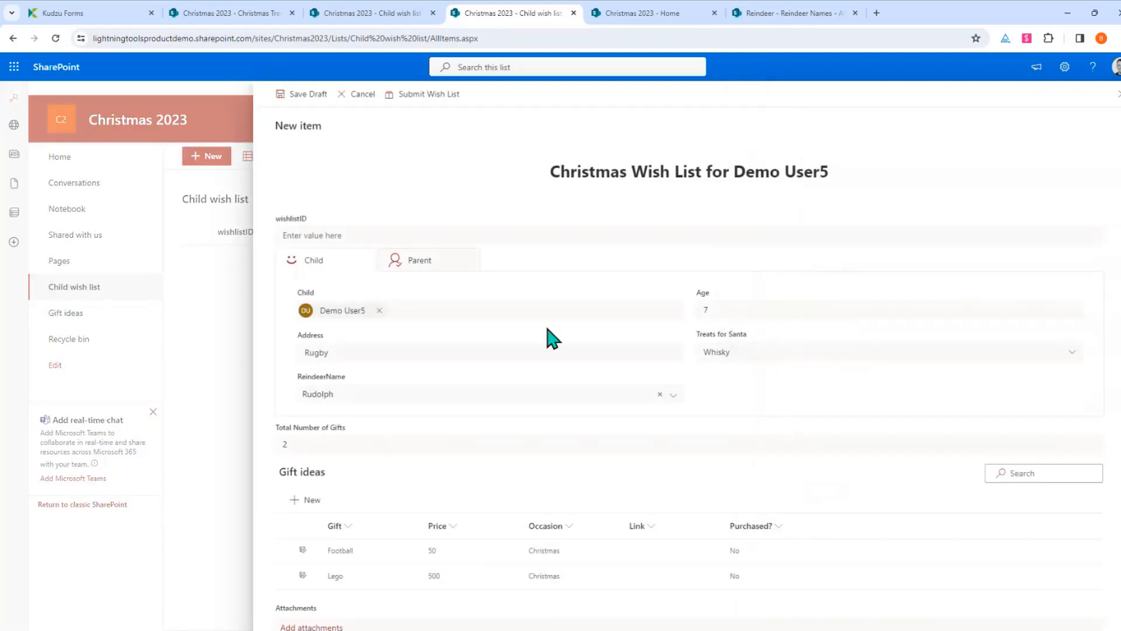
Review the Parent tab's approval options, then submit the wish list from the Child tab
{"action": "left_click", "coordinate": [428, 267]}
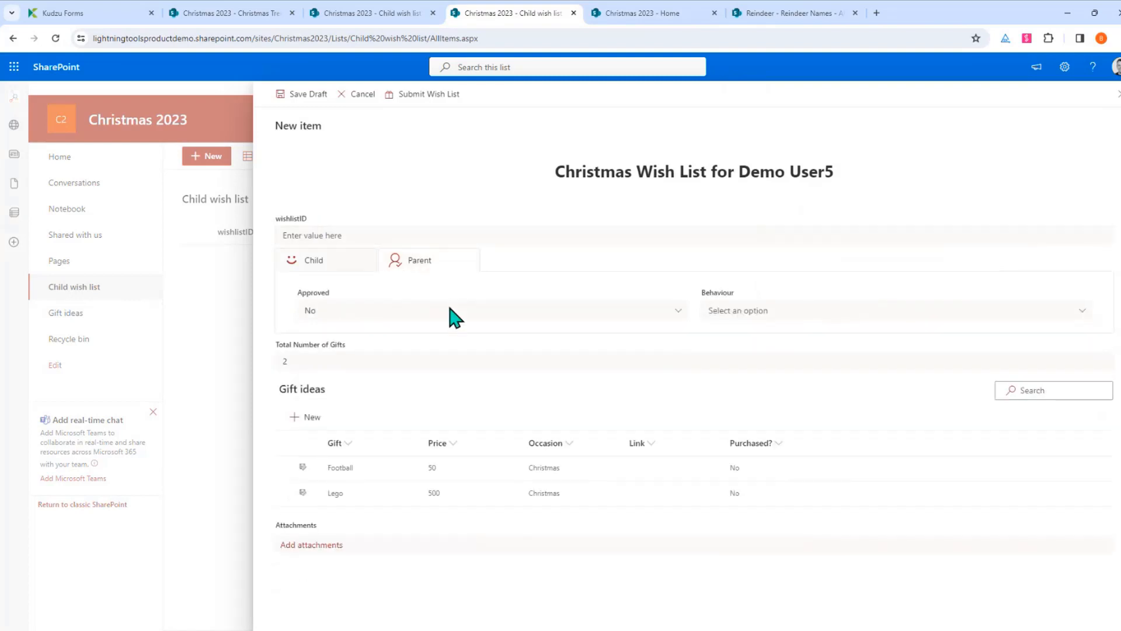
{"action": "left_click", "coordinate": [427, 314]}
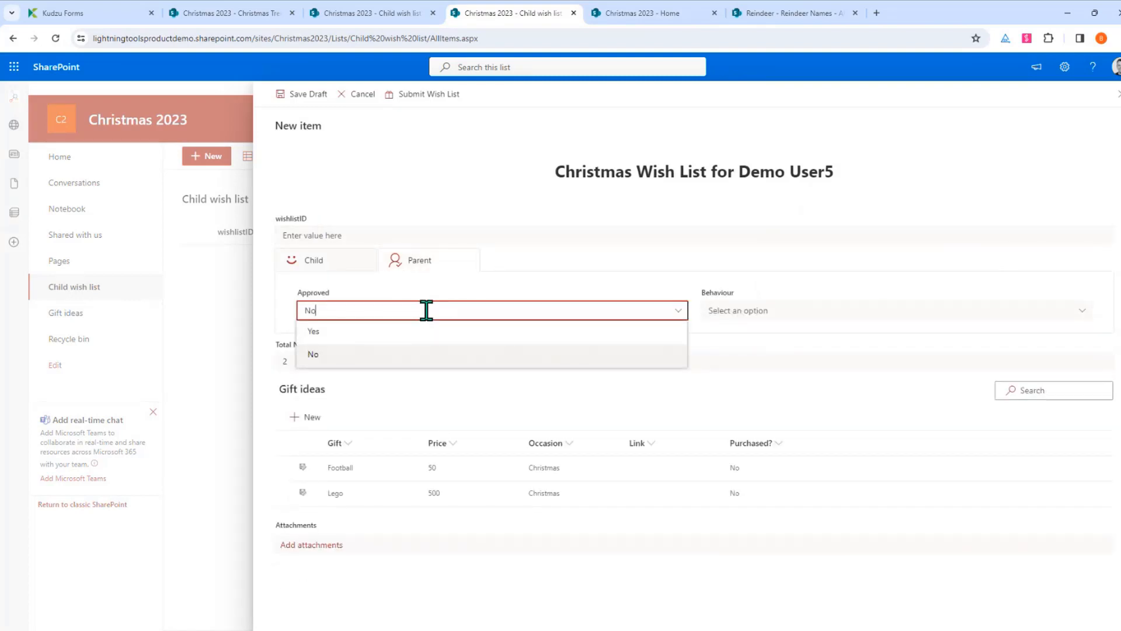
{"action": "left_click", "coordinate": [300, 262]}
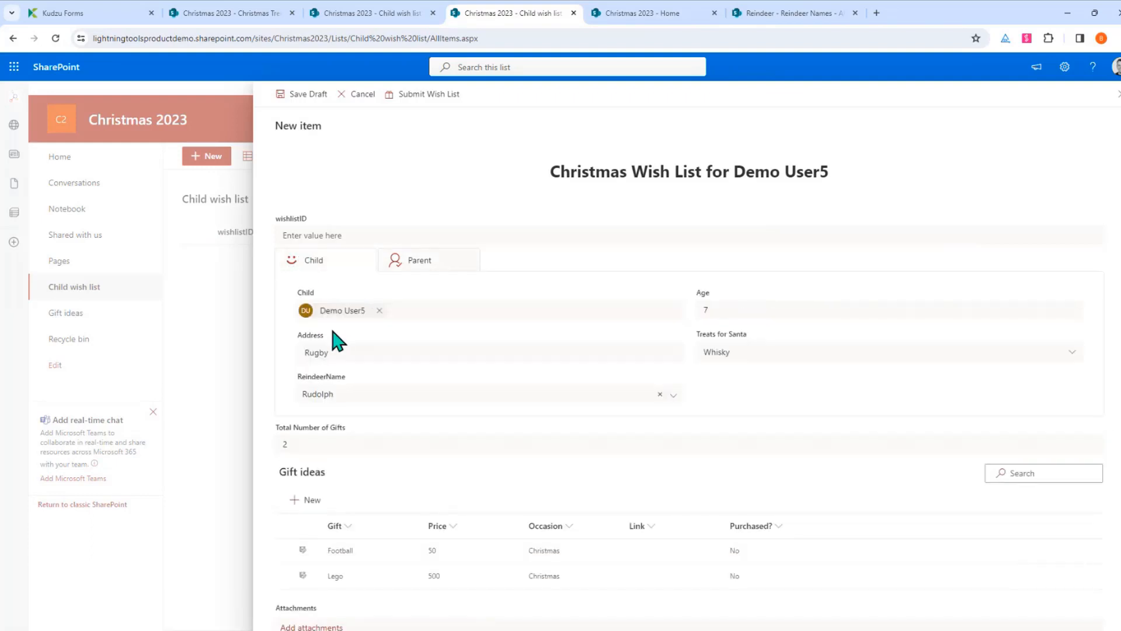
{"action": "left_click", "coordinate": [438, 98]}
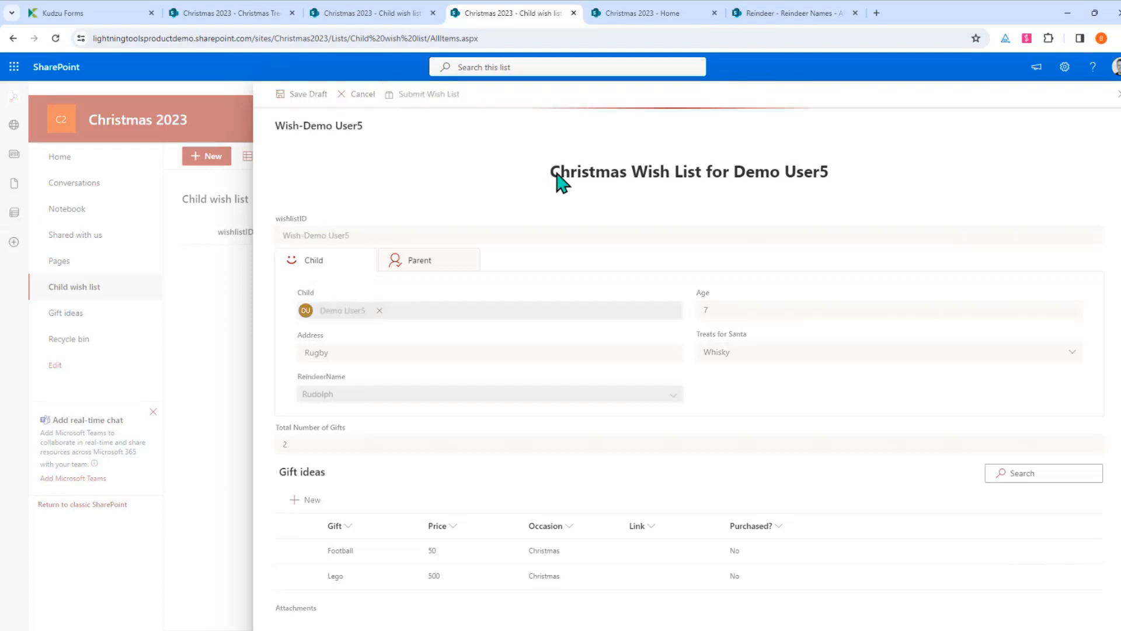
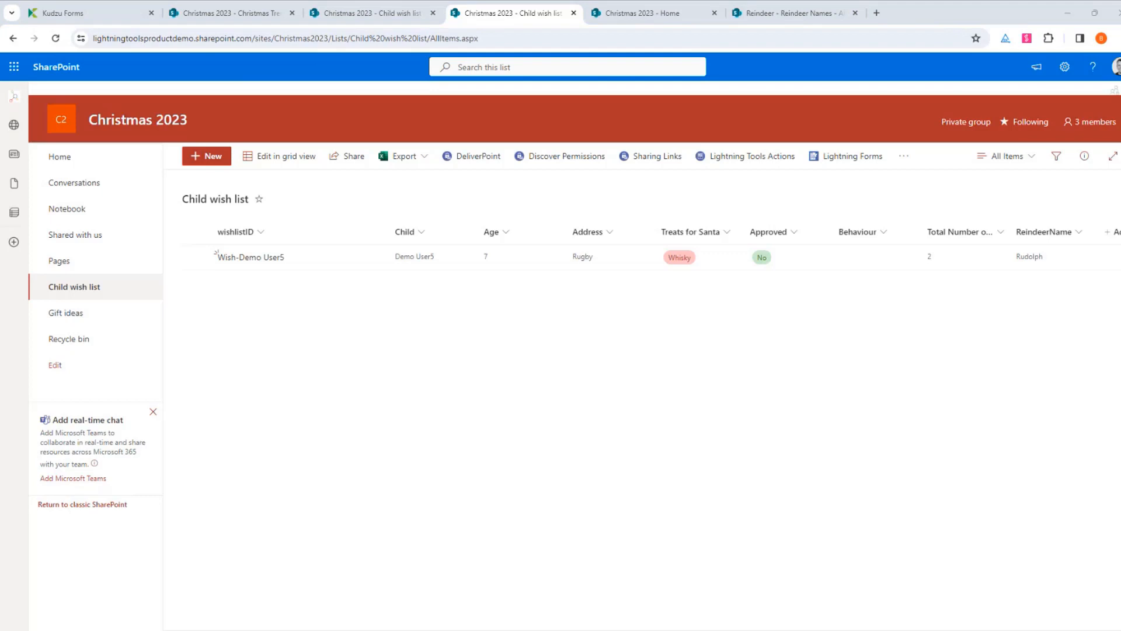
Check the New Wish List Created email and the Gift ideas list, then return to the Child wish list
{"action": "left_click_drag", "start_coordinate": [412, 630], "coordinate": [418, 152]}
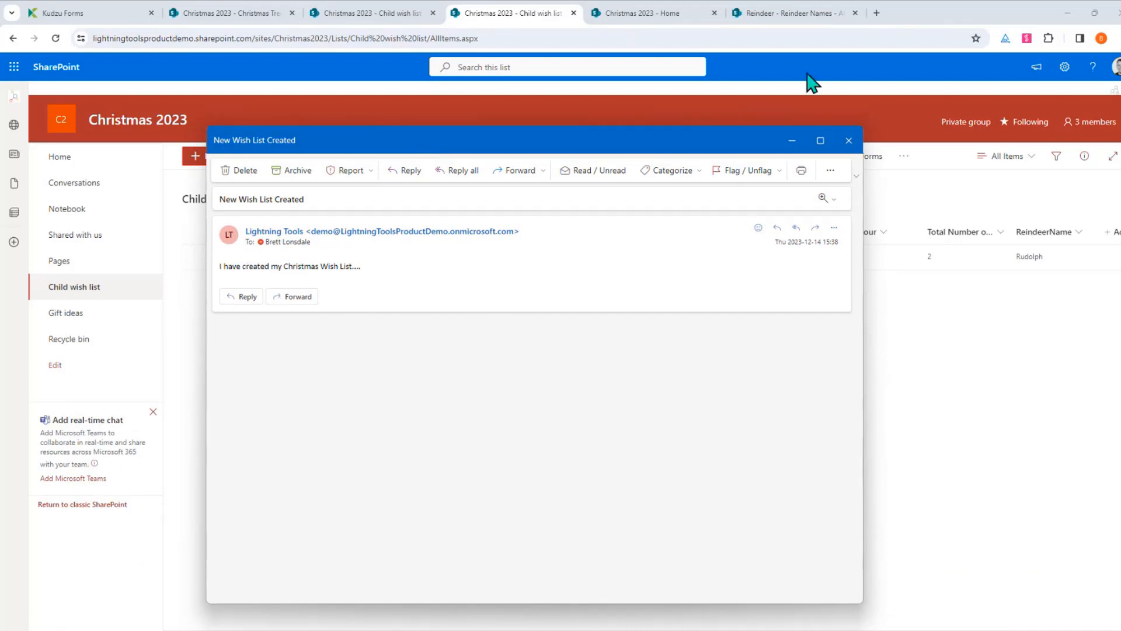
{"action": "left_click_drag", "start_coordinate": [748, 149], "coordinate": [759, 630]}
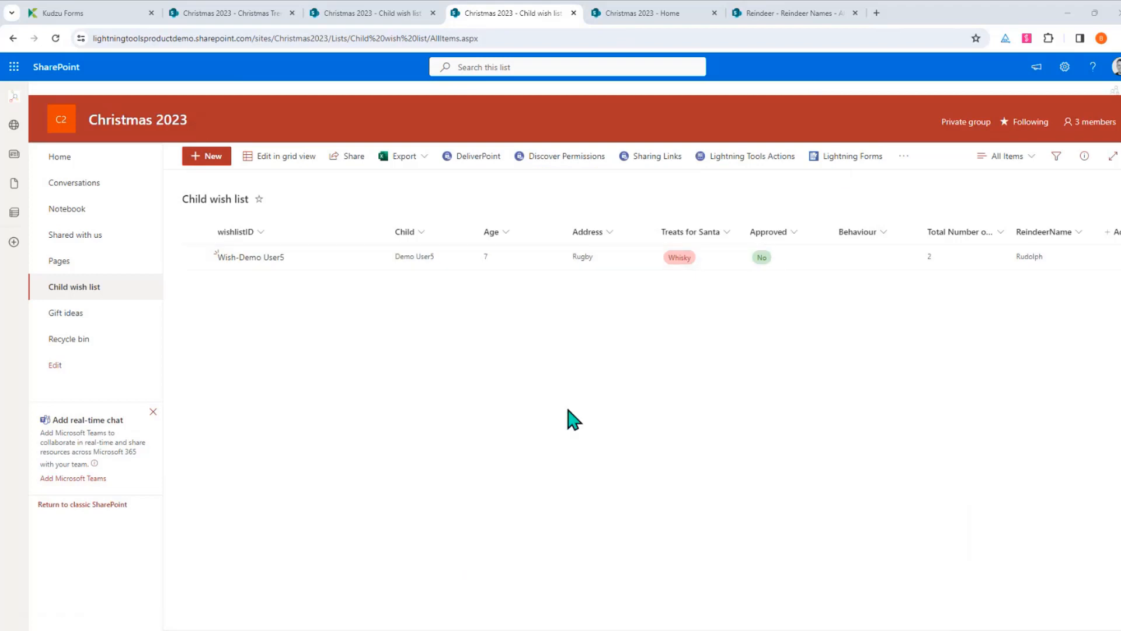
{"action": "left_click", "coordinate": [95, 319]}
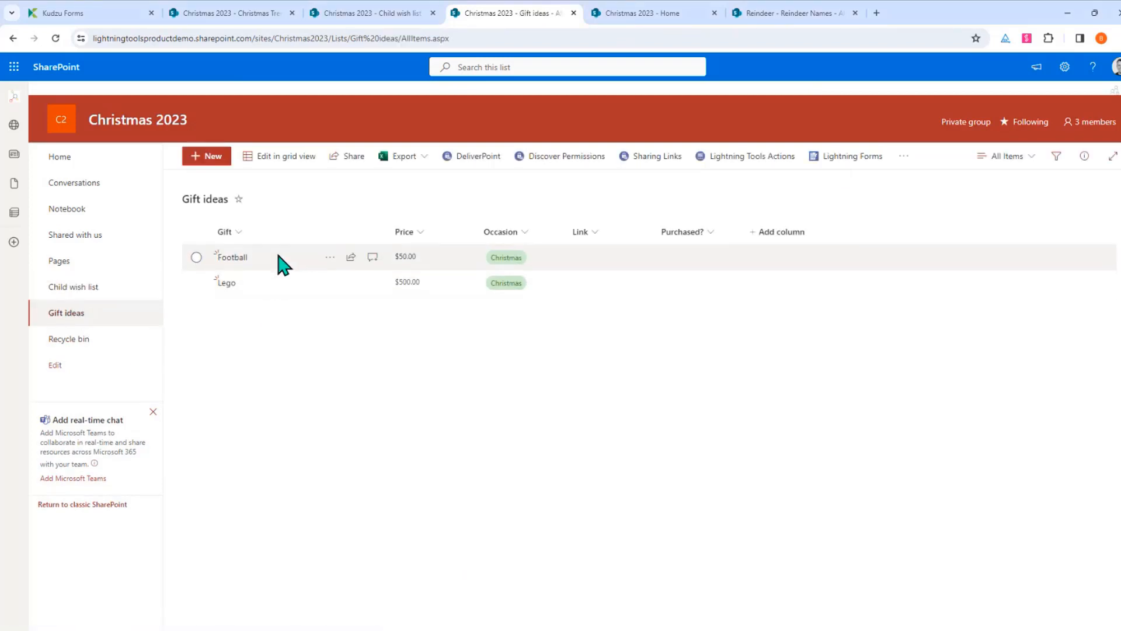
{"action": "left_click", "coordinate": [76, 292]}
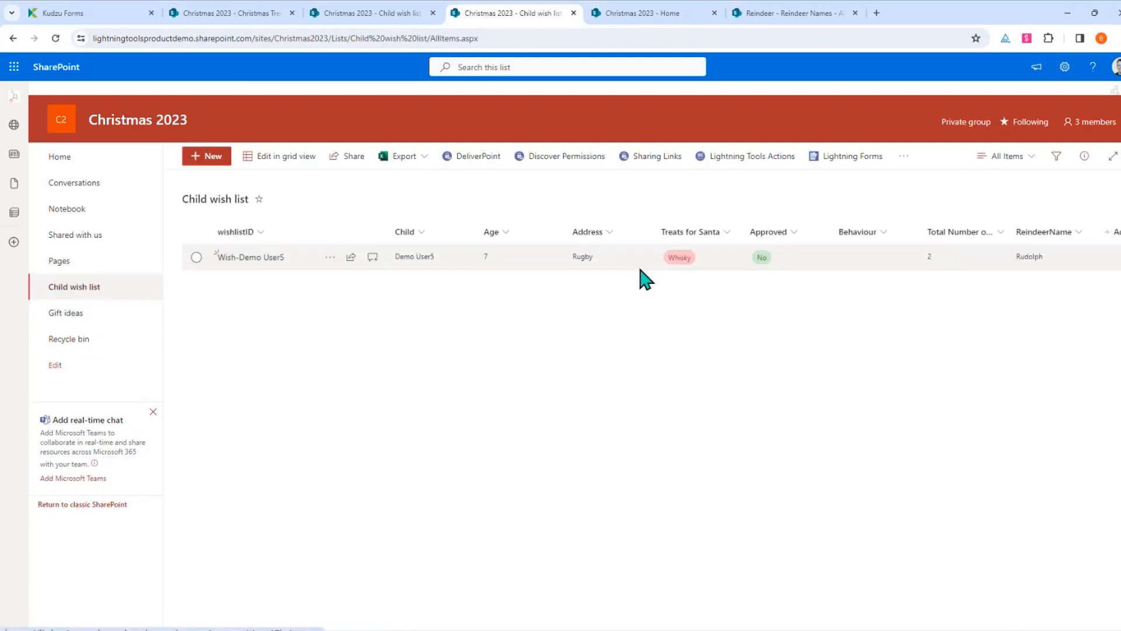
Open NewForm.aspx in the Lightning Forms designer after glancing at the Wish-Demo User5 entry
{"action": "left_click", "coordinate": [850, 156]}
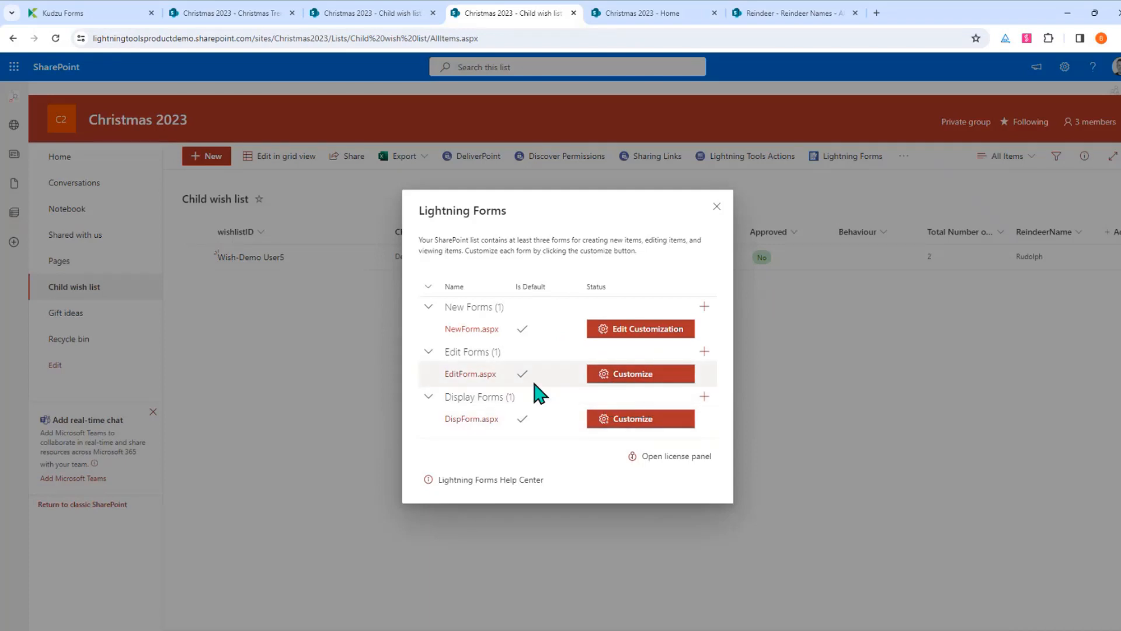
{"action": "left_click", "coordinate": [716, 208]}
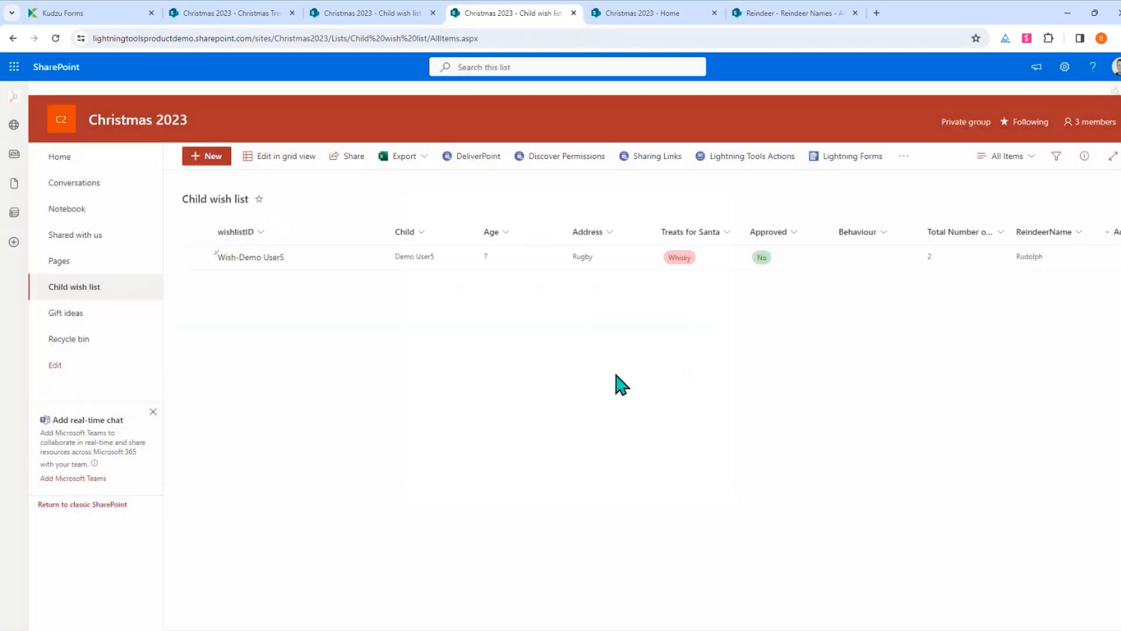
{"action": "left_click", "coordinate": [248, 257]}
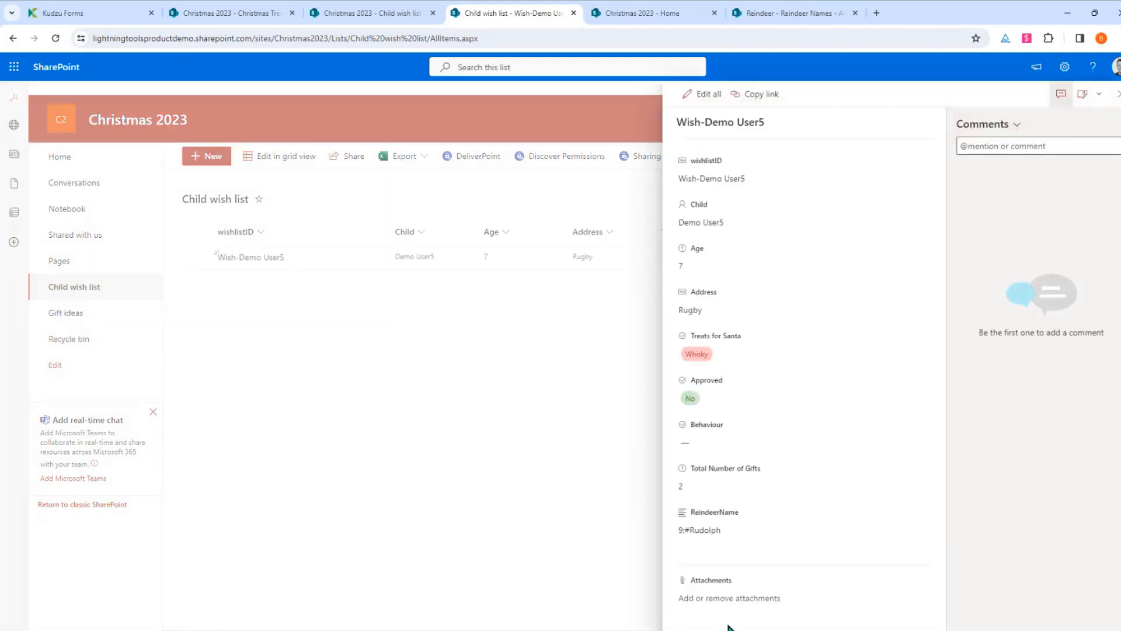
{"action": "left_click", "coordinate": [1117, 94]}
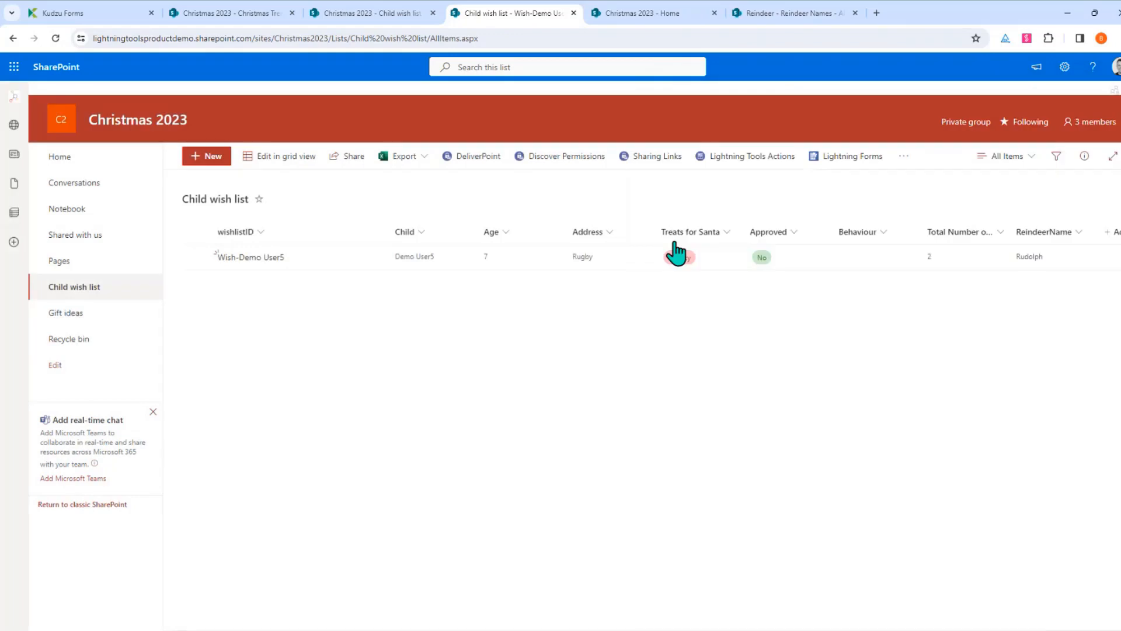
{"action": "left_click", "coordinate": [850, 164]}
{"action": "left_click", "coordinate": [666, 331]}
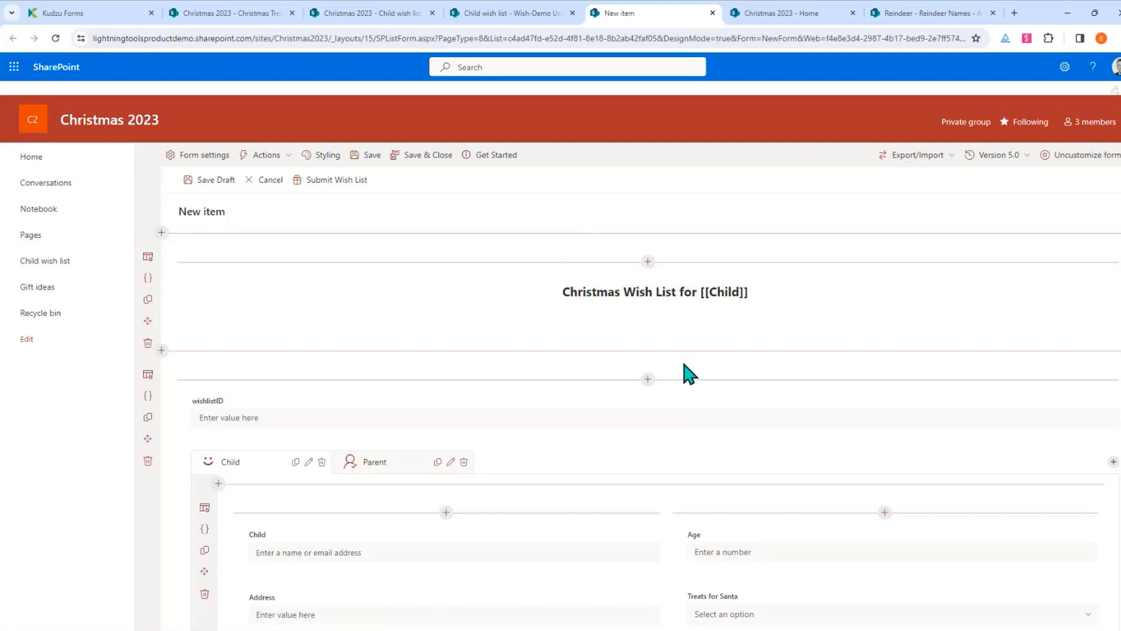
Export the new-item form as a JSON file, then open EditForm.aspx for customization
{"action": "left_click", "coordinate": [952, 155]}
{"action": "left_click", "coordinate": [930, 186]}
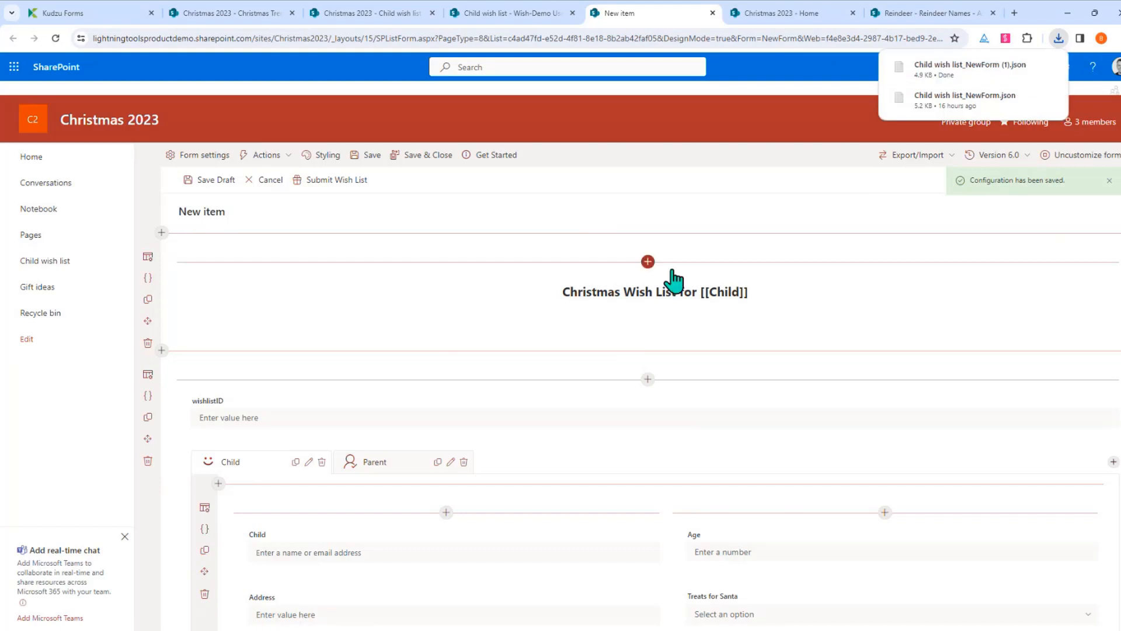
{"action": "left_click", "coordinate": [442, 164]}
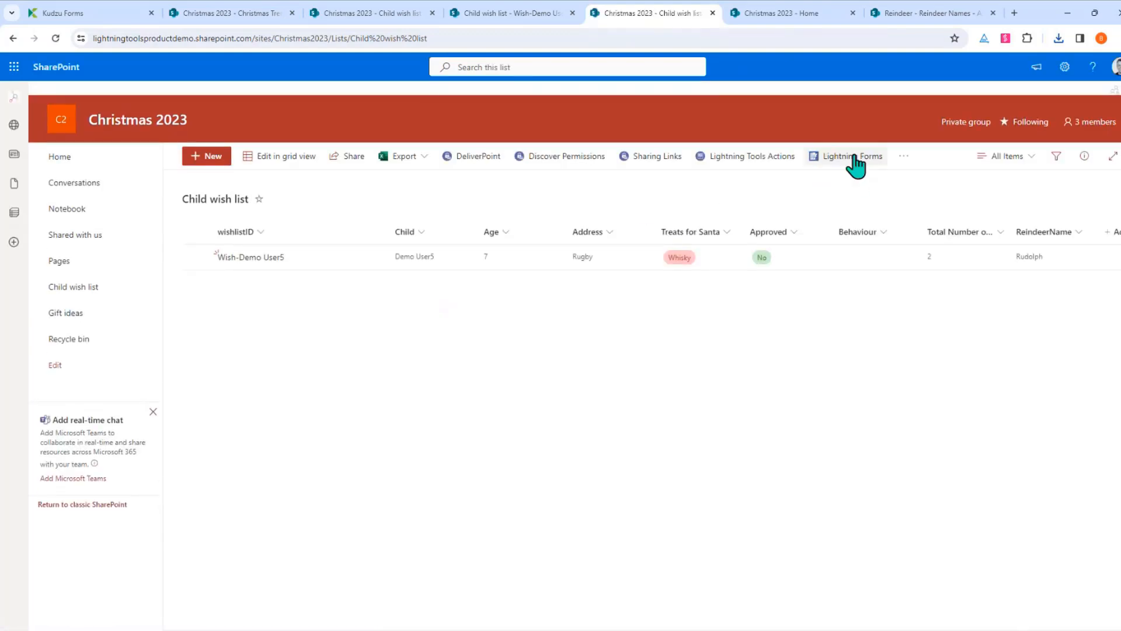
{"action": "left_click", "coordinate": [854, 158]}
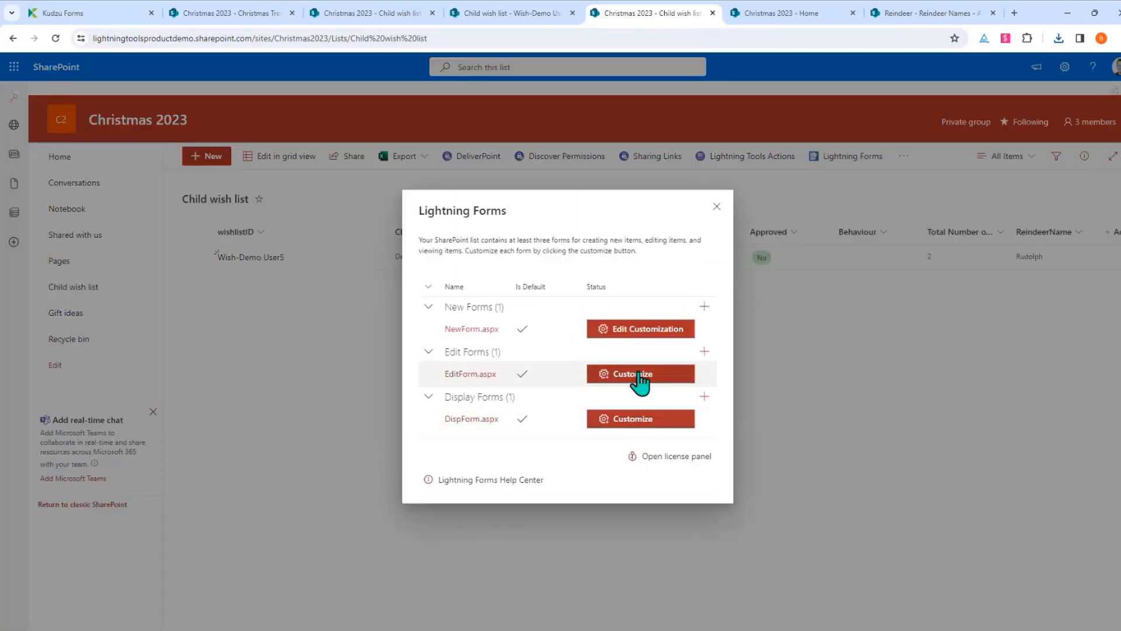
{"action": "left_click", "coordinate": [643, 374]}
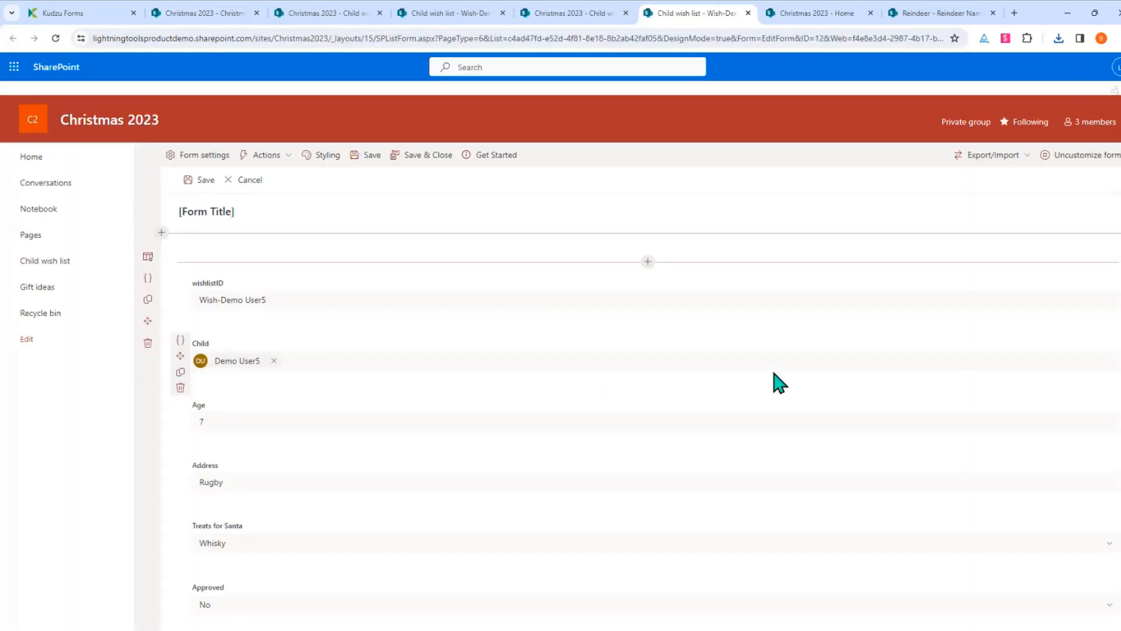
Import the exported NewForm JSON from Downloads into the edit form, excluding Command Bar Actions
{"action": "left_click", "coordinate": [1030, 164]}
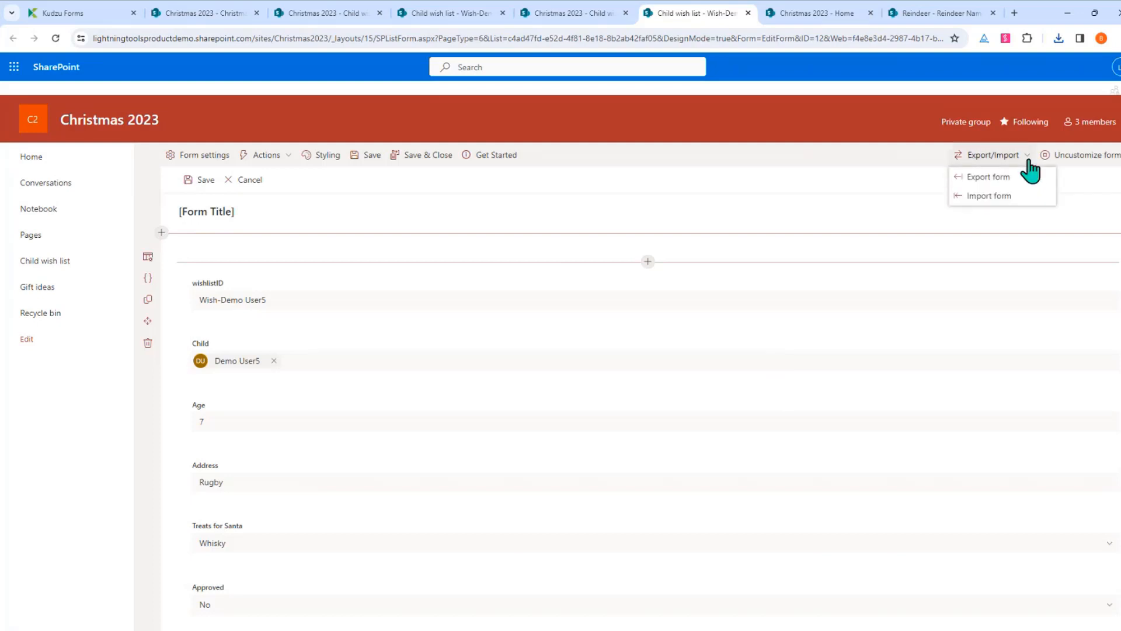
{"action": "left_click", "coordinate": [1007, 196]}
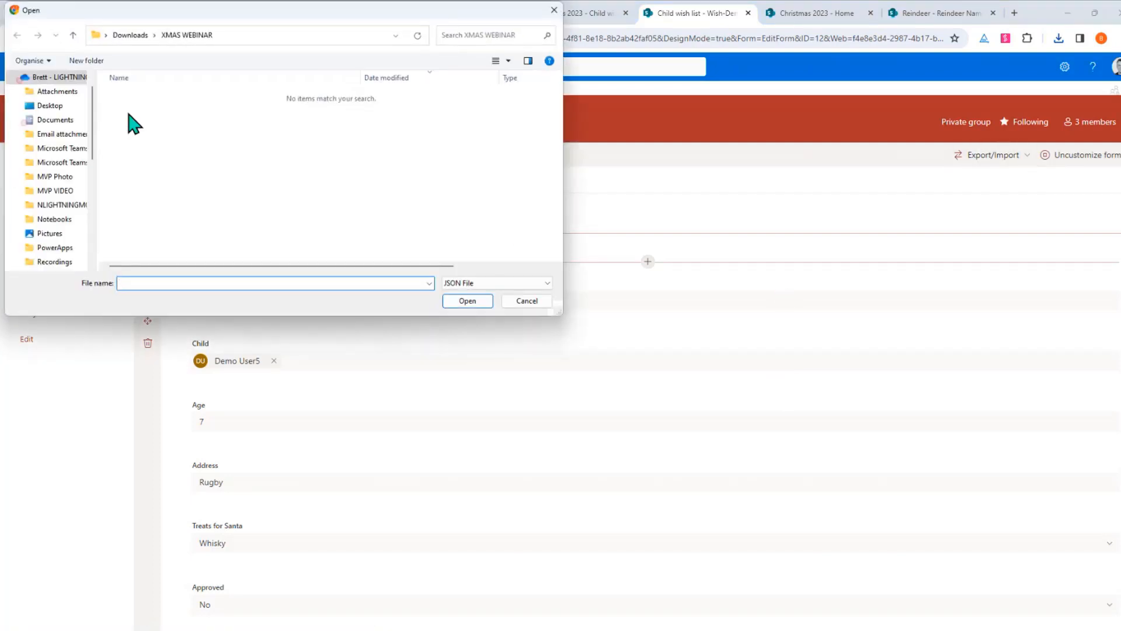
{"action": "scroll", "coordinate": [51, 155], "scroll_direction": "down", "scroll_amount": 1}
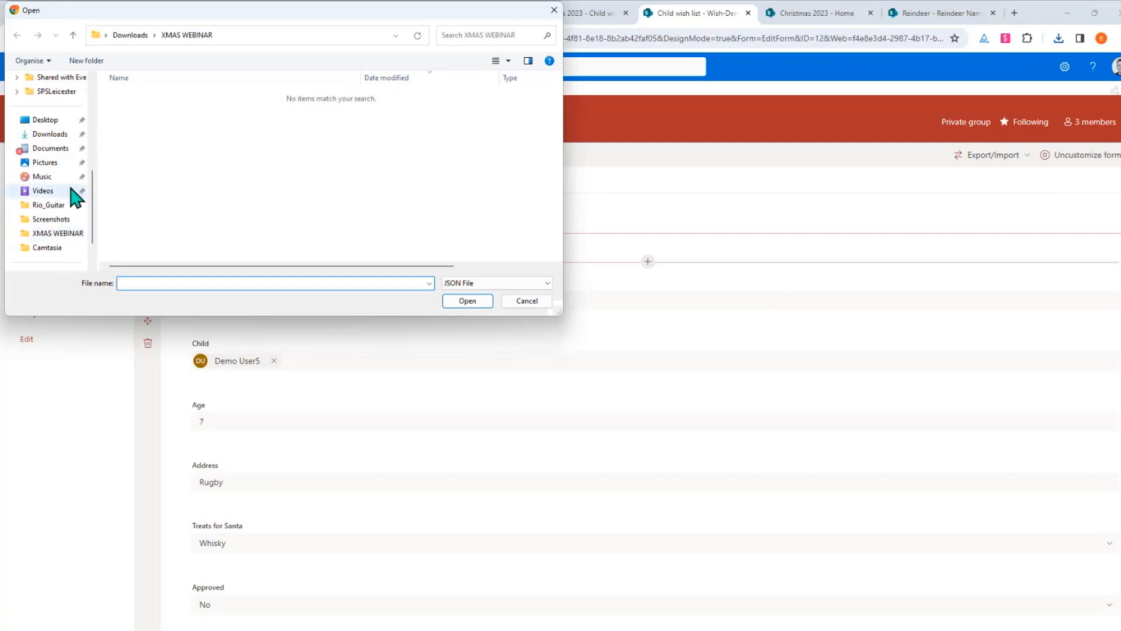
{"action": "left_click", "coordinate": [49, 134]}
{"action": "double_click", "coordinate": [175, 96]}
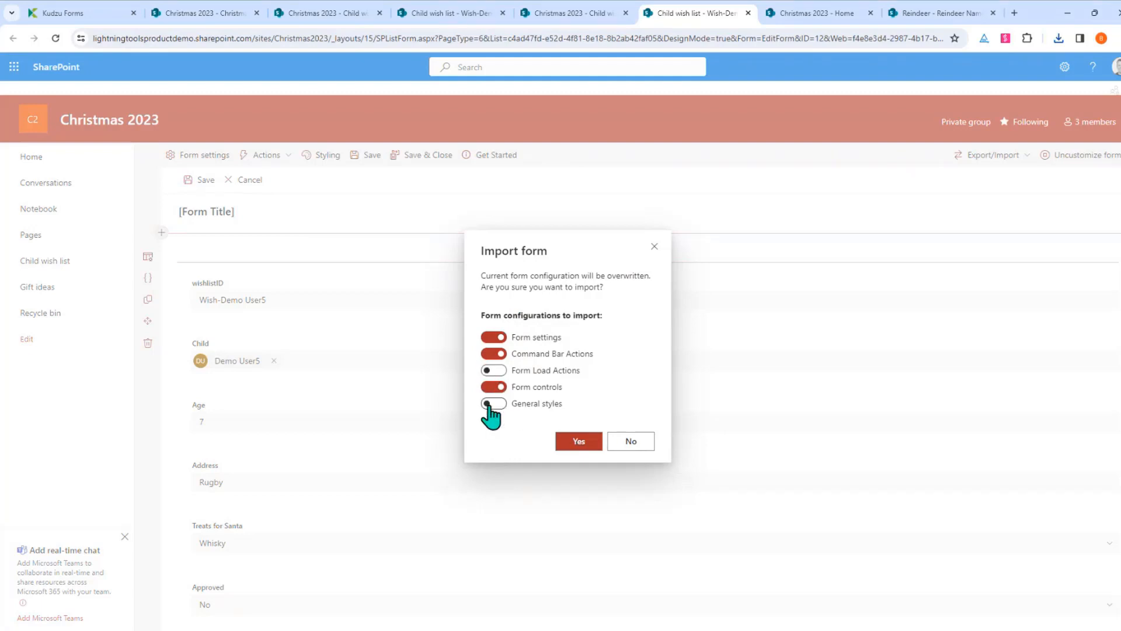
{"action": "left_click", "coordinate": [494, 354]}
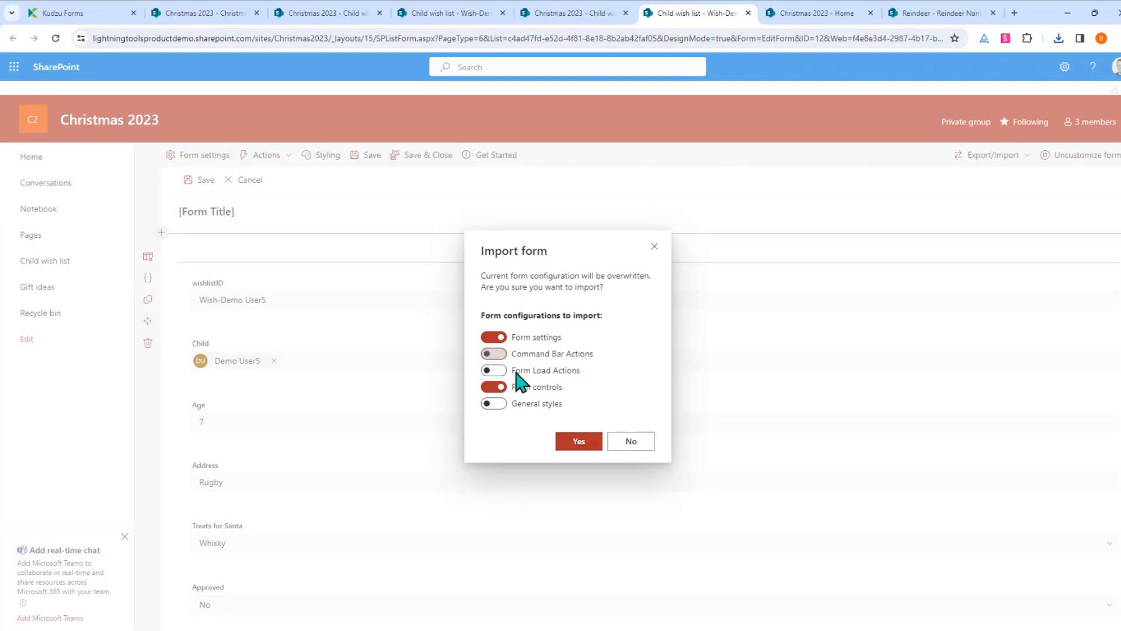
{"action": "left_click", "coordinate": [578, 444]}
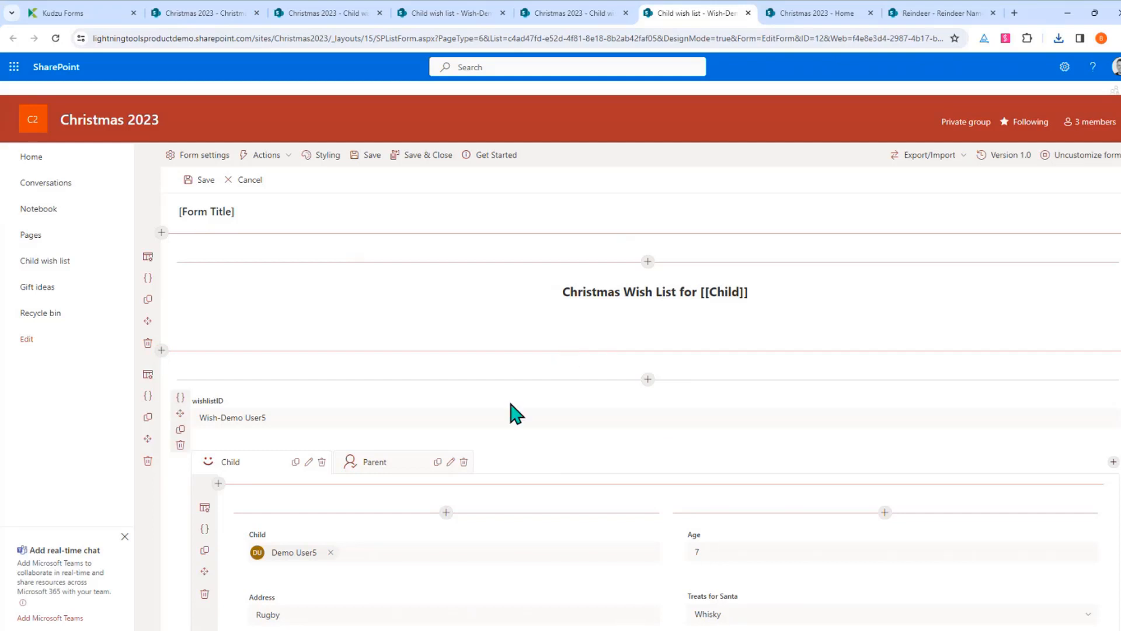
{"action": "scroll", "coordinate": [511, 413], "scroll_direction": "down", "scroll_amount": 2}
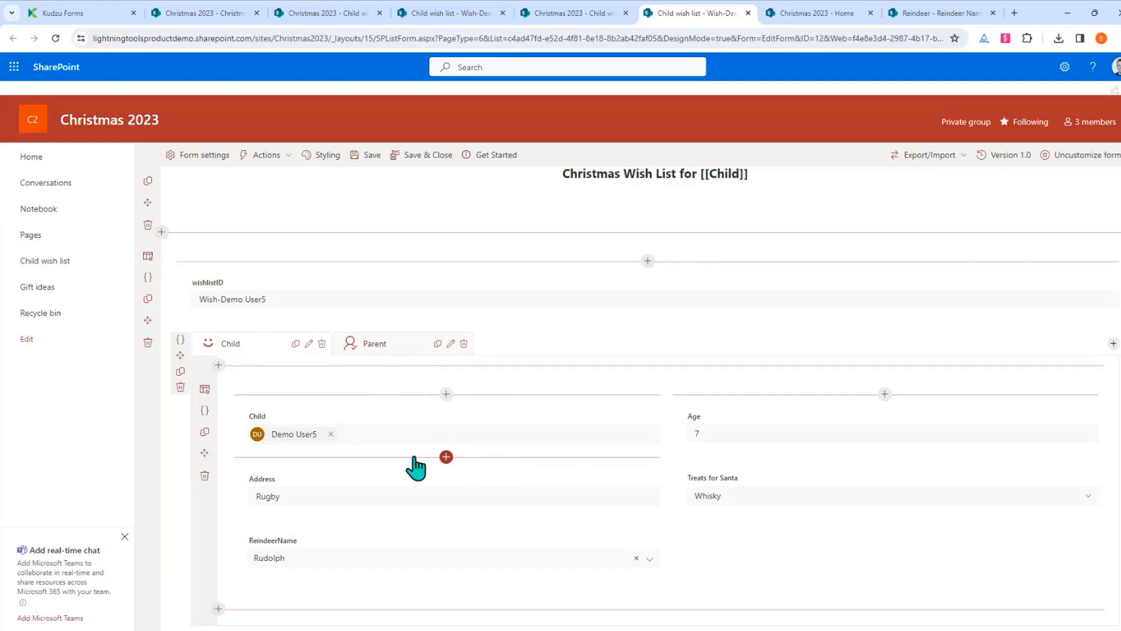
{"action": "scroll", "coordinate": [409, 444], "scroll_direction": "up", "scroll_amount": 2}
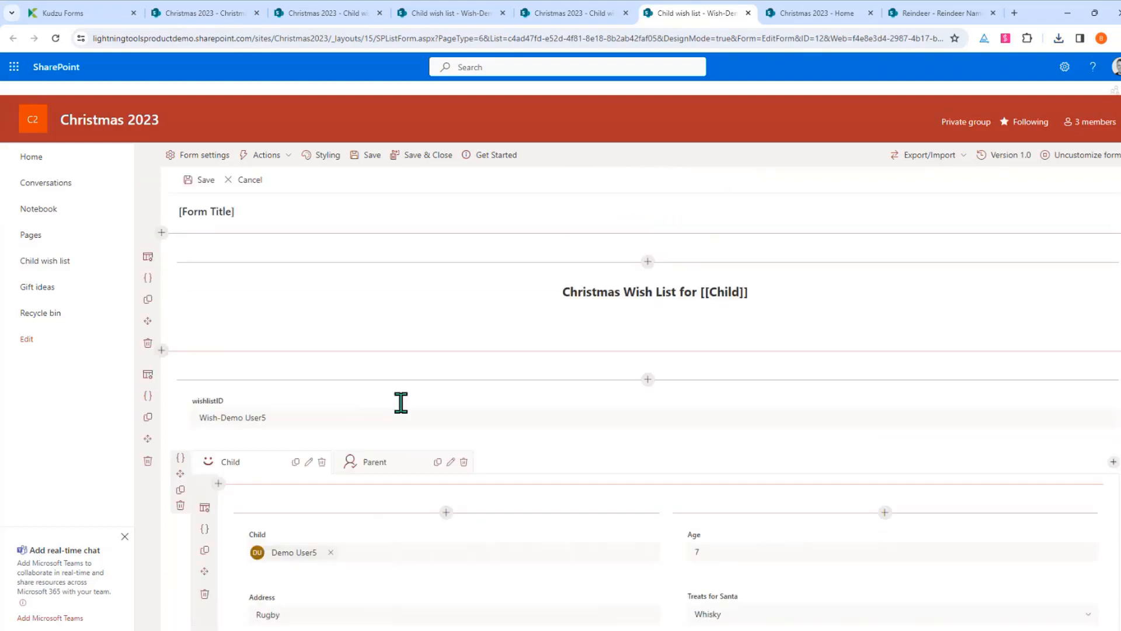
Create a new General Style for Fields from scratch in Form Styling
{"action": "left_click", "coordinate": [331, 174]}
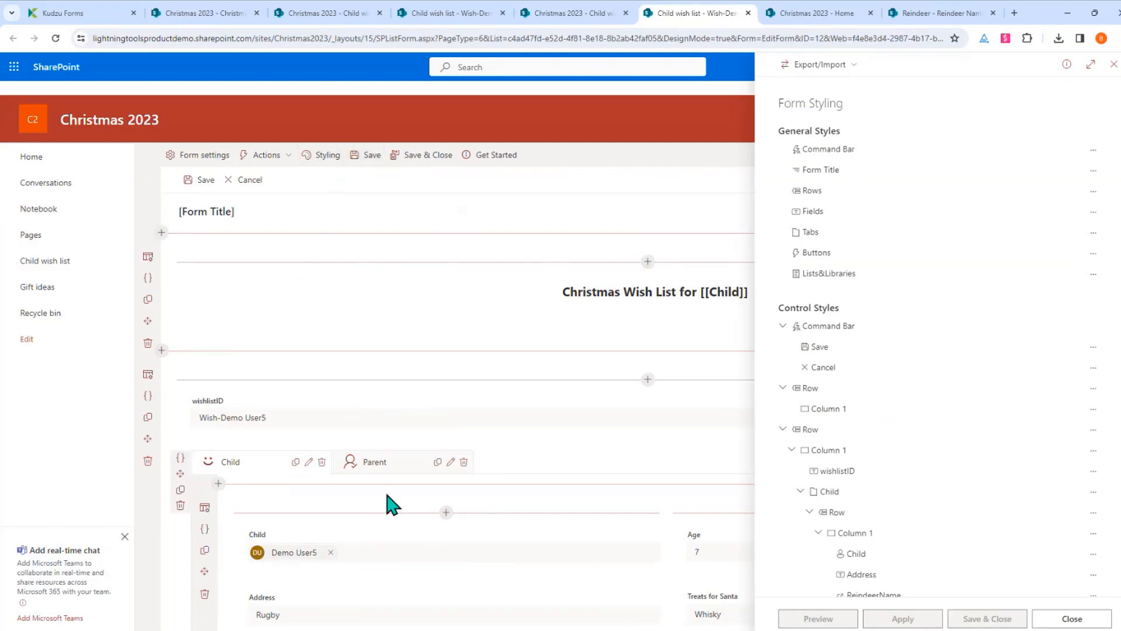
{"action": "scroll", "coordinate": [393, 504], "scroll_direction": "down", "scroll_amount": 3}
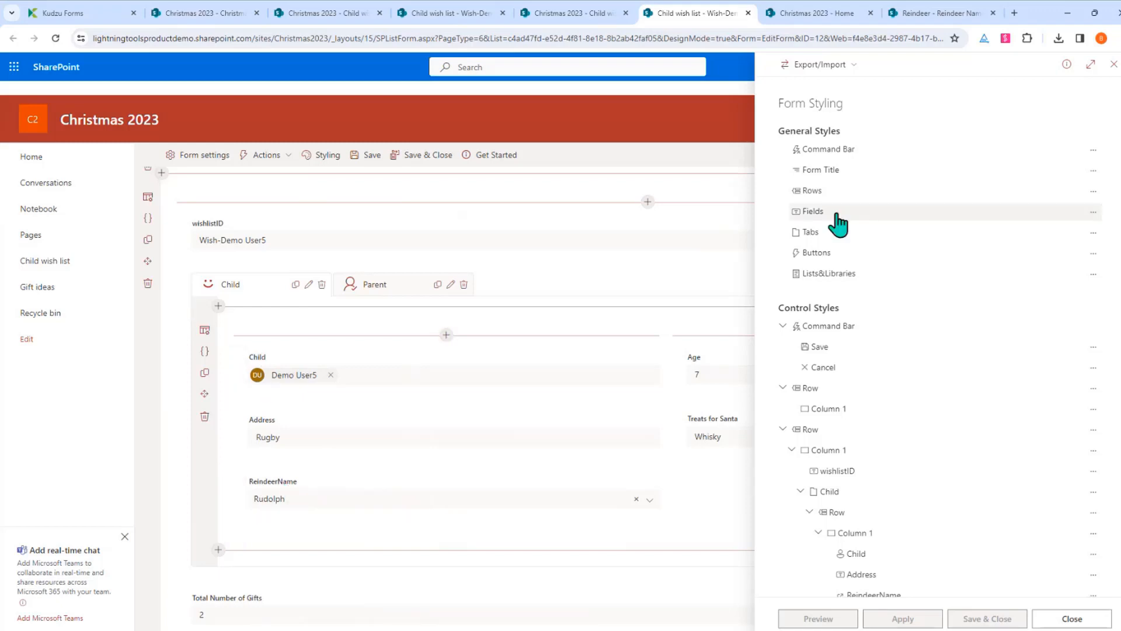
{"action": "left_click", "coordinate": [1093, 212]}
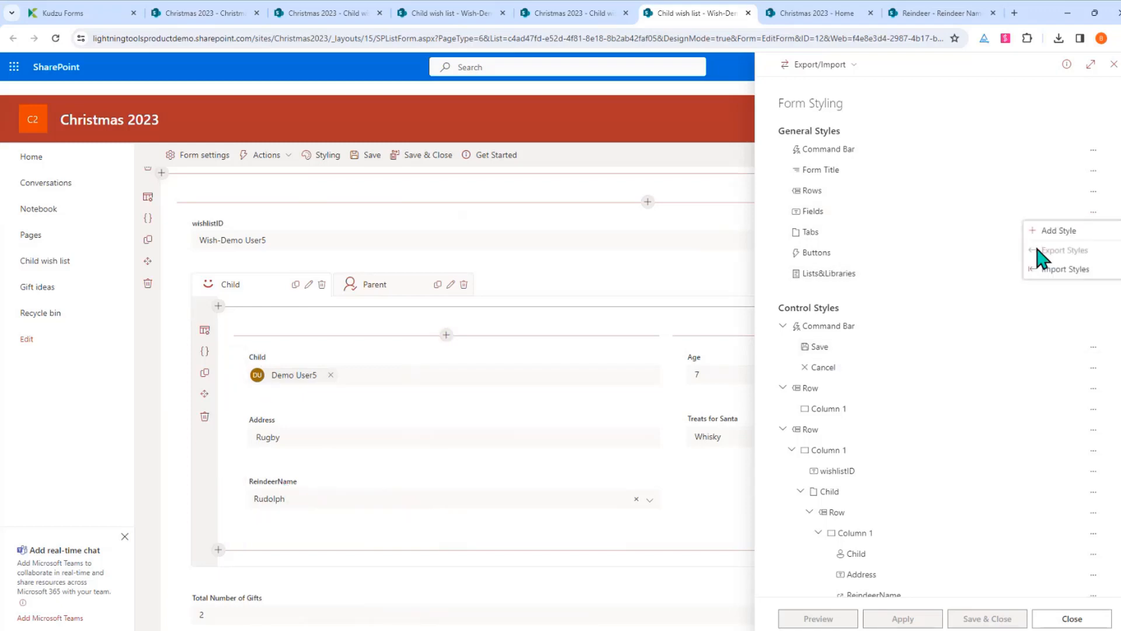
{"action": "left_click", "coordinate": [1054, 231]}
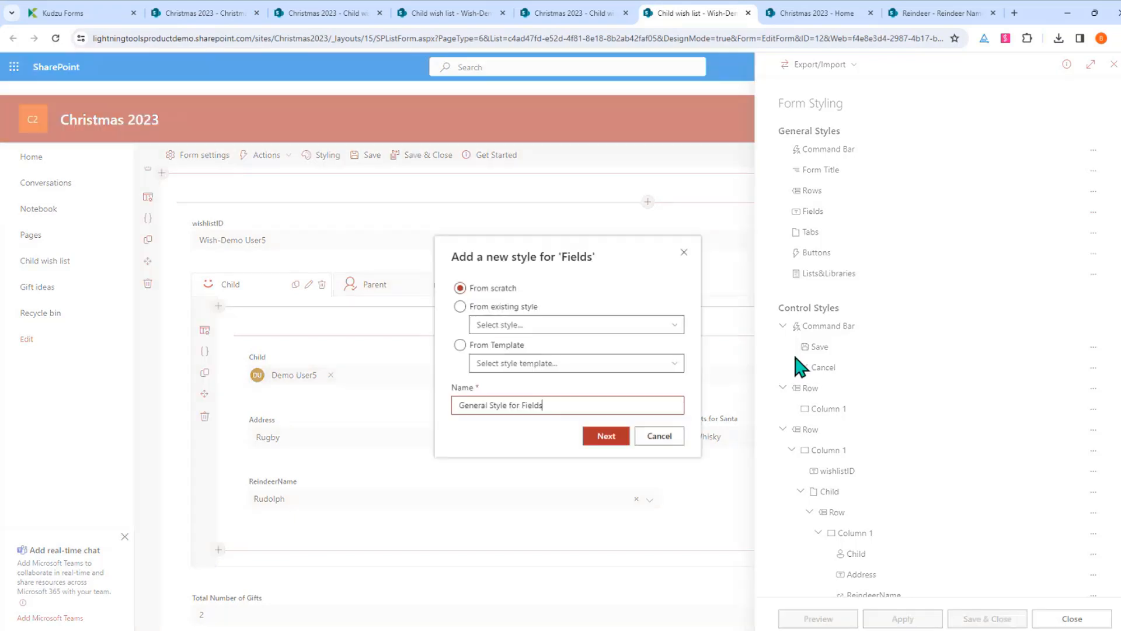
{"action": "left_click", "coordinate": [607, 438]}
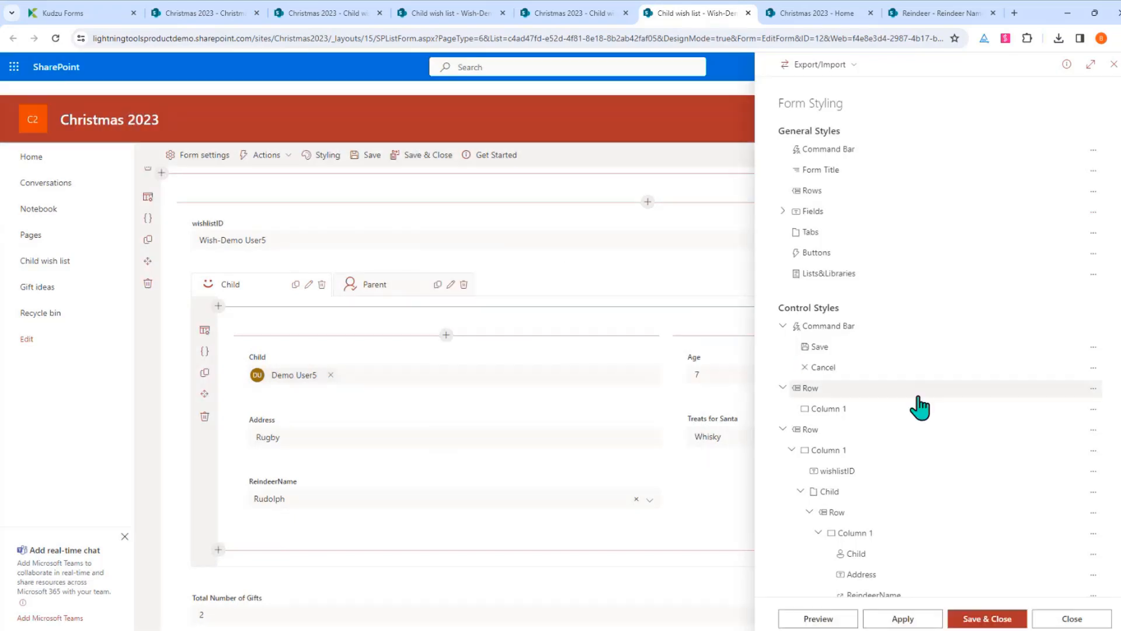
{"action": "left_click", "coordinate": [784, 211]}
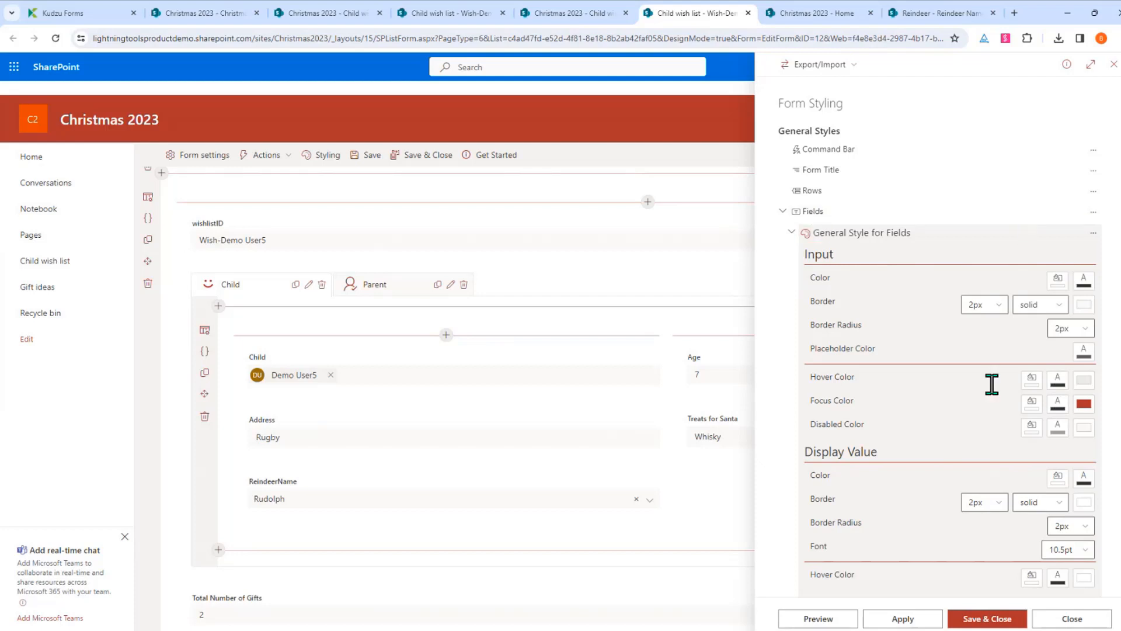
Make the field labels dark red and bold, previewing each change
{"action": "scroll", "coordinate": [932, 319], "scroll_direction": "down", "scroll_amount": 3}
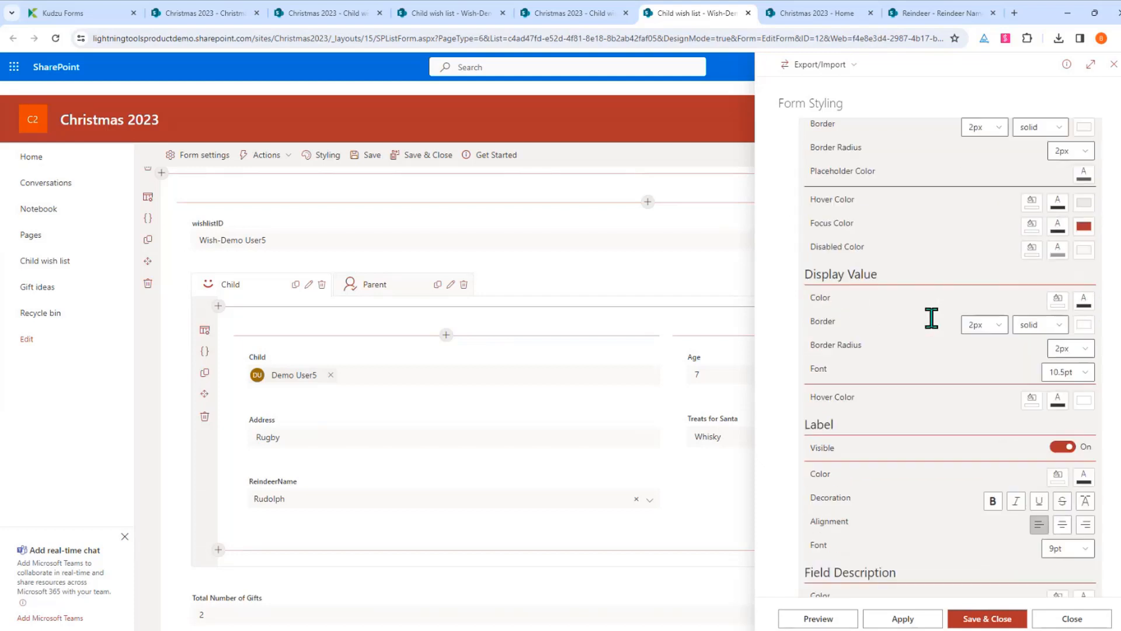
{"action": "left_click", "coordinate": [1083, 484]}
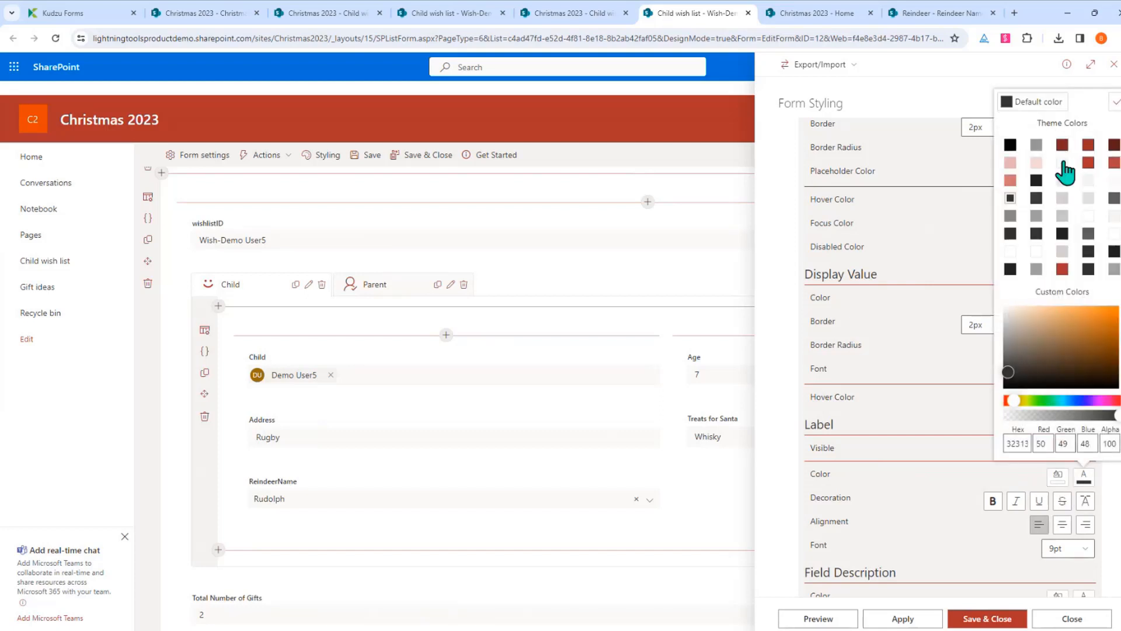
{"action": "left_click", "coordinate": [1088, 162]}
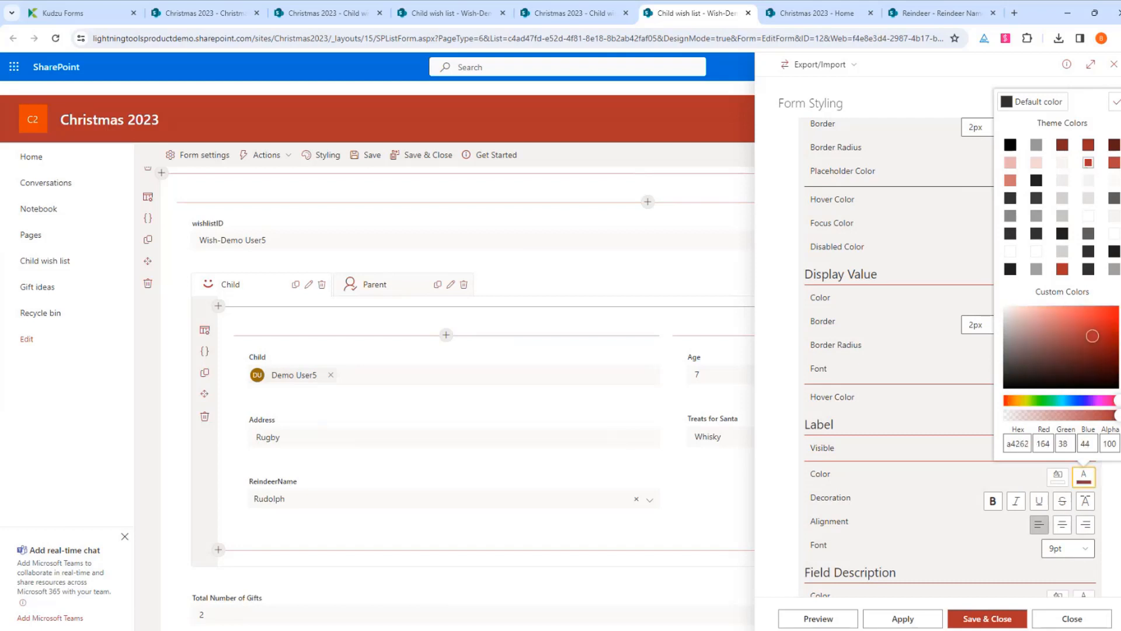
{"action": "left_click", "coordinate": [1115, 104]}
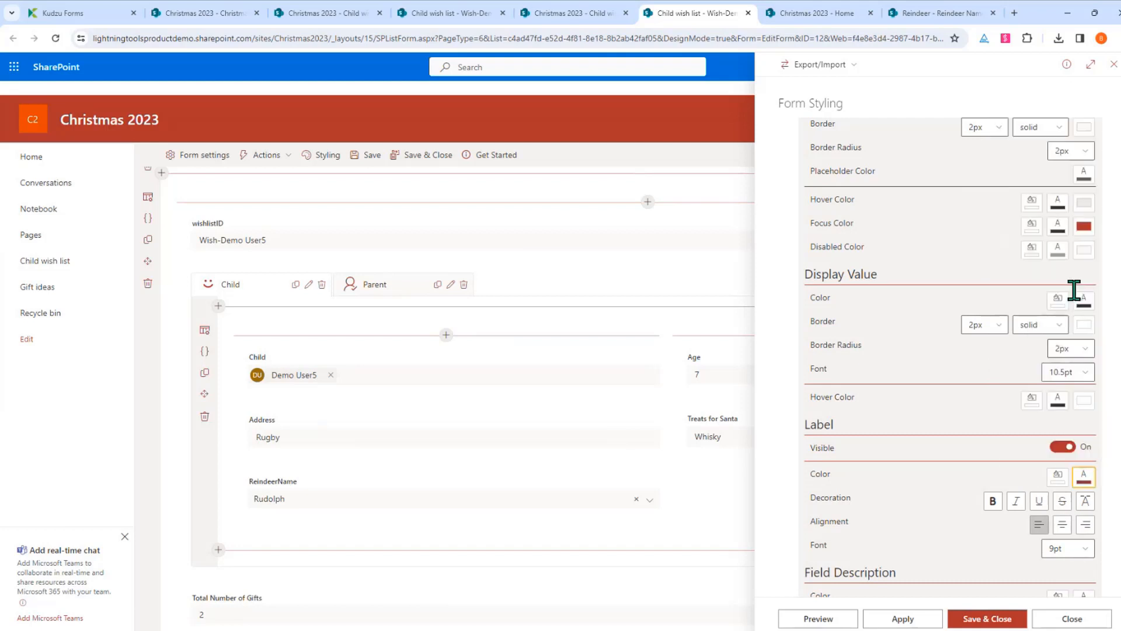
{"action": "left_click", "coordinate": [837, 622]}
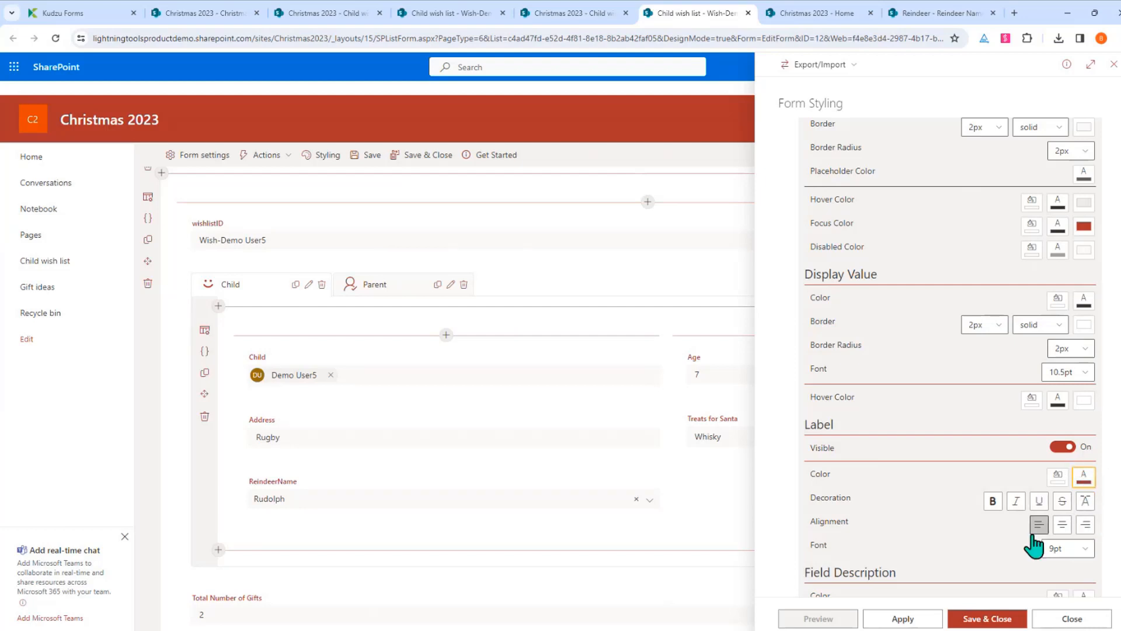
{"action": "left_click", "coordinate": [993, 501]}
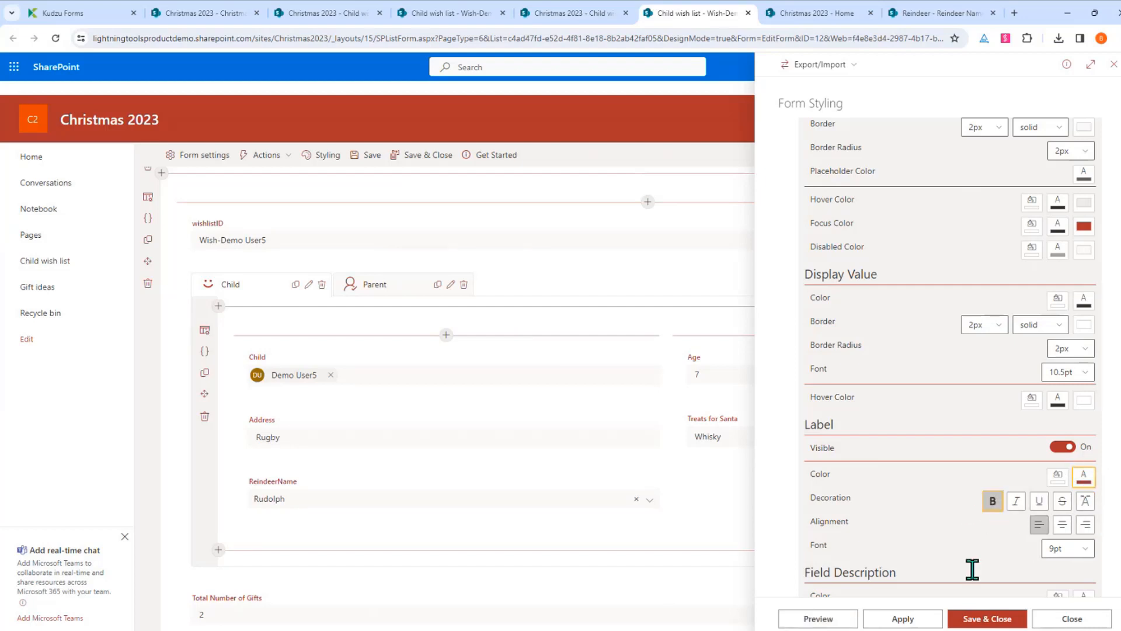
{"action": "left_click", "coordinate": [825, 621]}
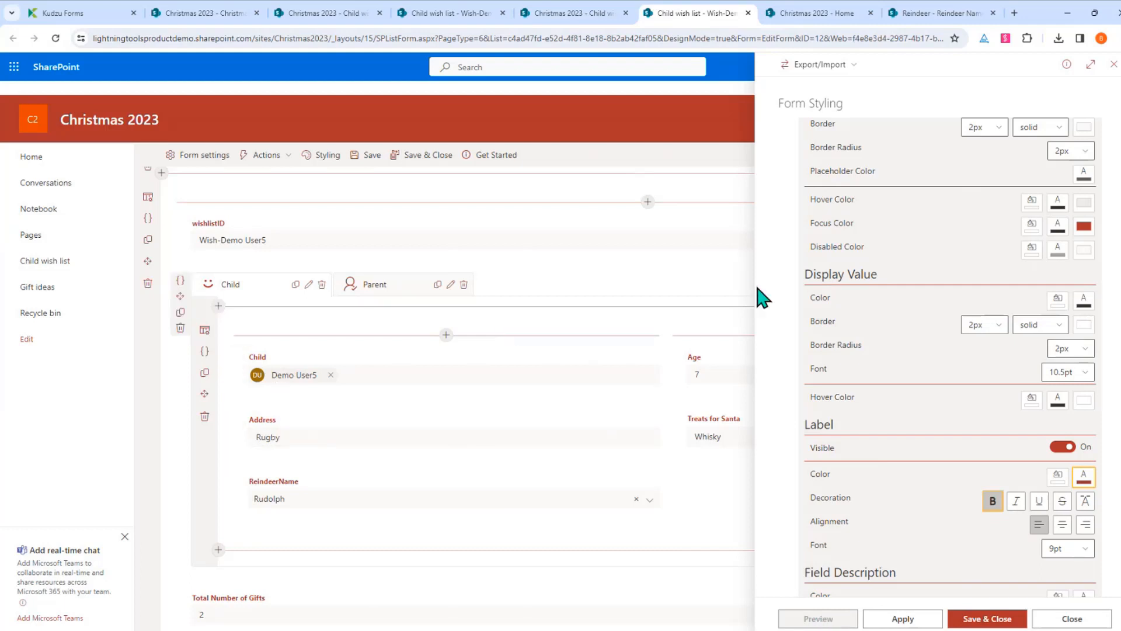
{"action": "scroll", "coordinate": [899, 265], "scroll_direction": "up", "scroll_amount": 3}
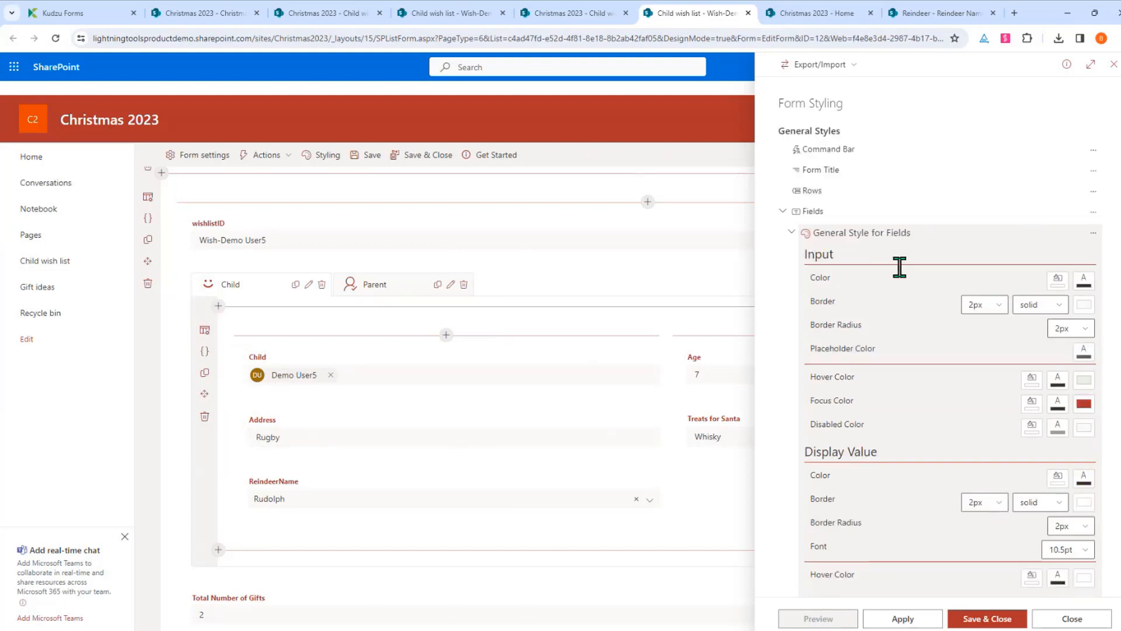
Add a style to the Behaviour field with the condition [[Behaviour]]=="Good"
{"action": "left_click", "coordinate": [783, 211]}
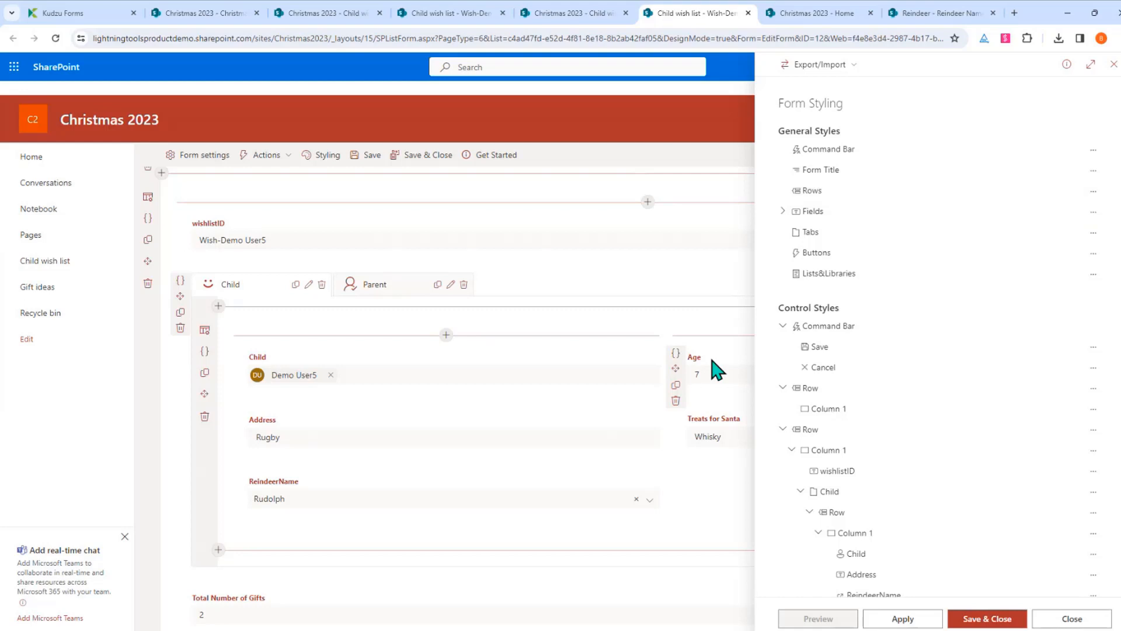
{"action": "left_click", "coordinate": [392, 287]}
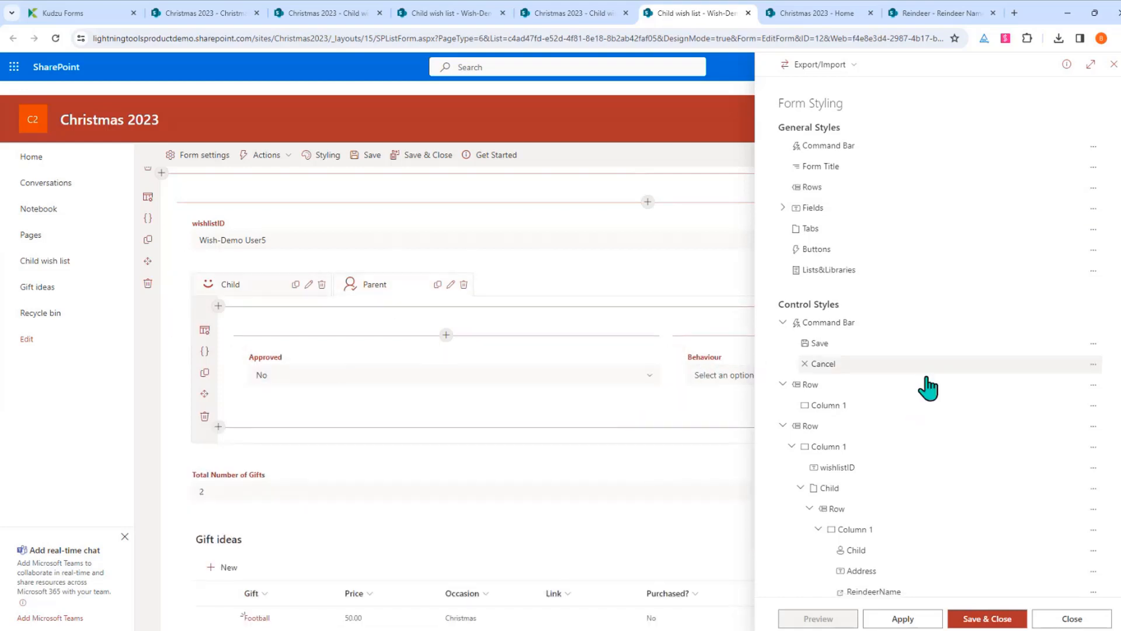
{"action": "scroll", "coordinate": [927, 387], "scroll_direction": "down", "scroll_amount": 5}
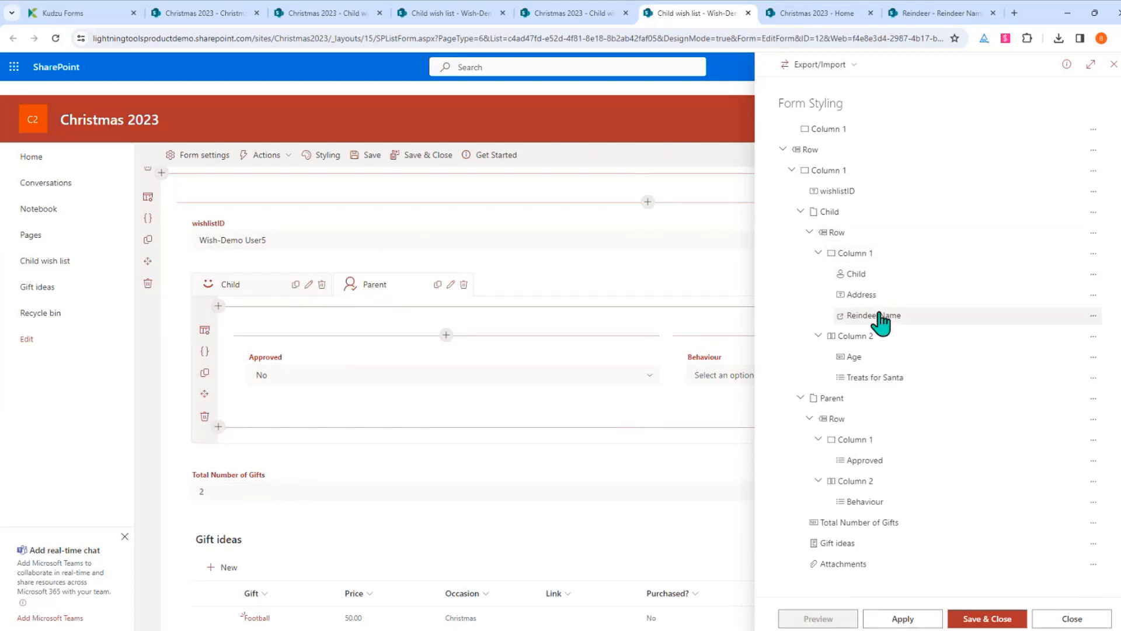
{"action": "left_click", "coordinate": [1094, 502]}
{"action": "left_click", "coordinate": [1055, 523]}
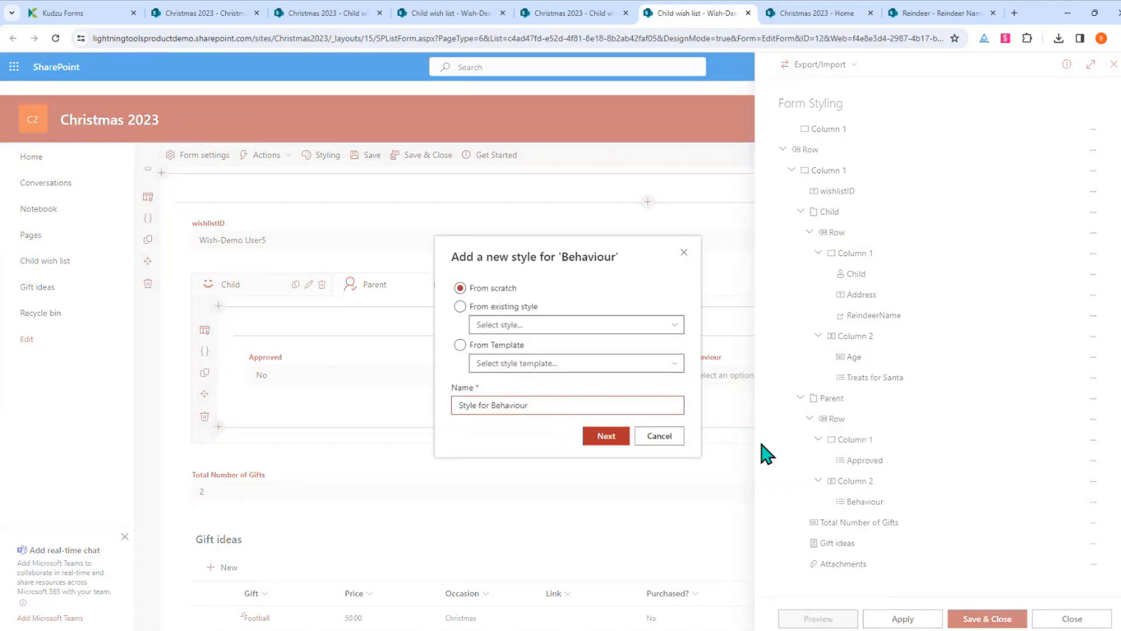
{"action": "left_click", "coordinate": [607, 436]}
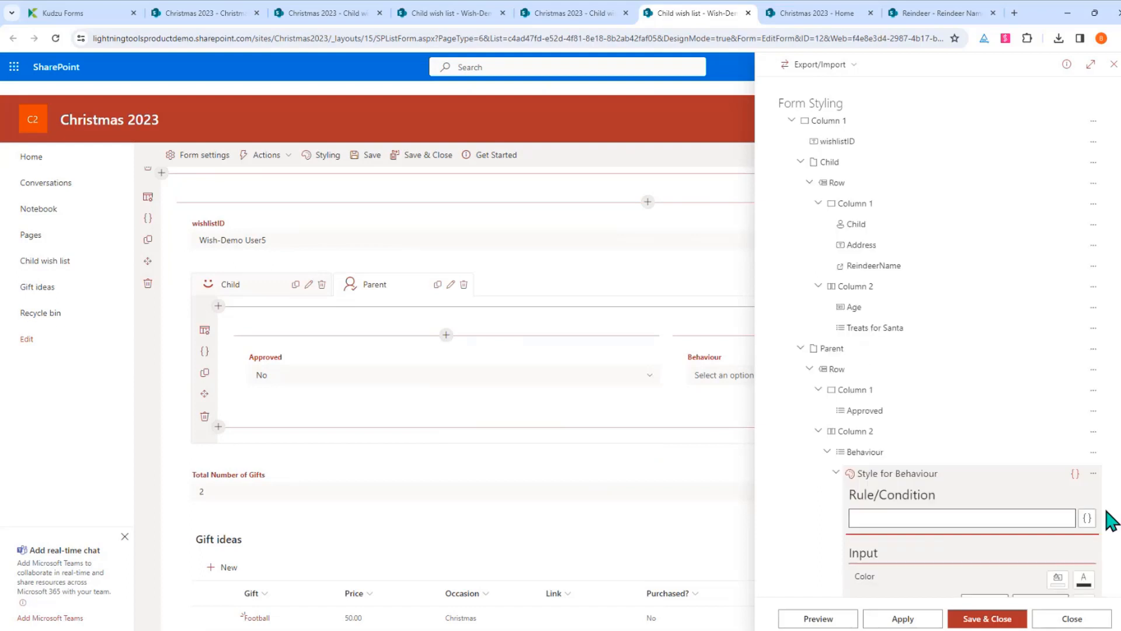
{"action": "left_click", "coordinate": [1087, 272]}
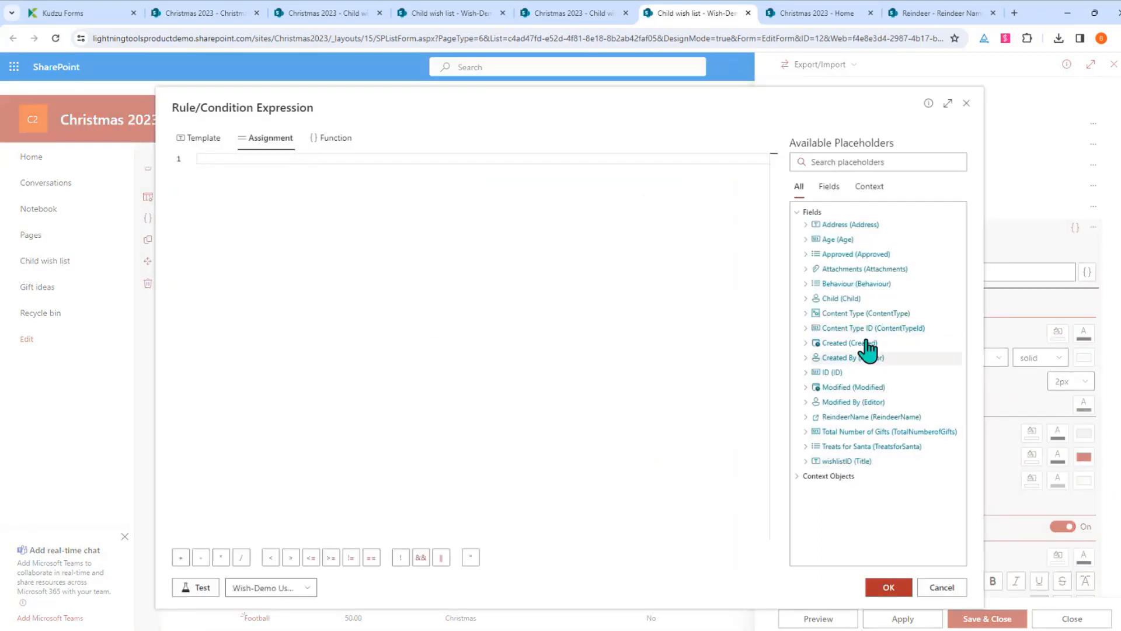
{"action": "left_click", "coordinate": [873, 288]}
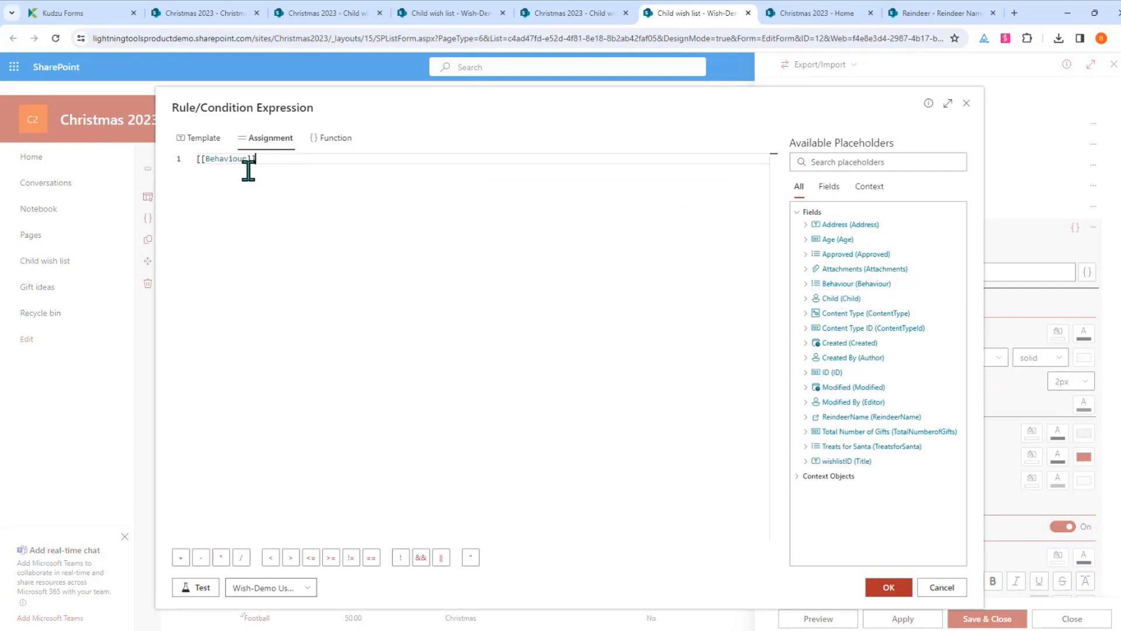
{"action": "left_click", "coordinate": [371, 558]}
{"action": "left_click", "coordinate": [201, 591]}
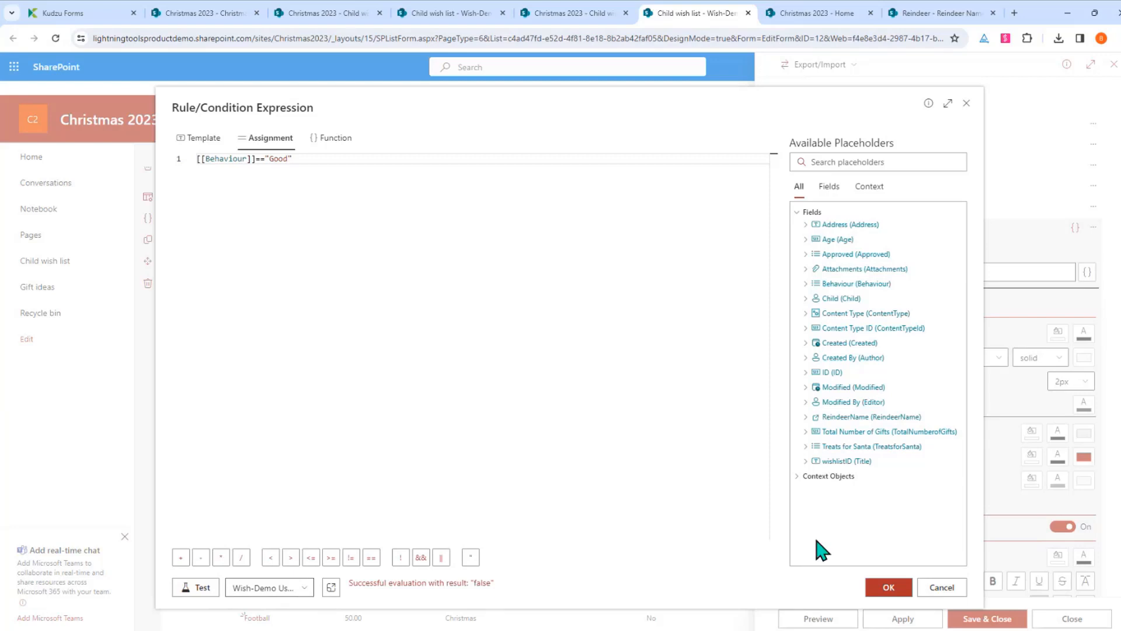
{"action": "left_click", "coordinate": [885, 587]}
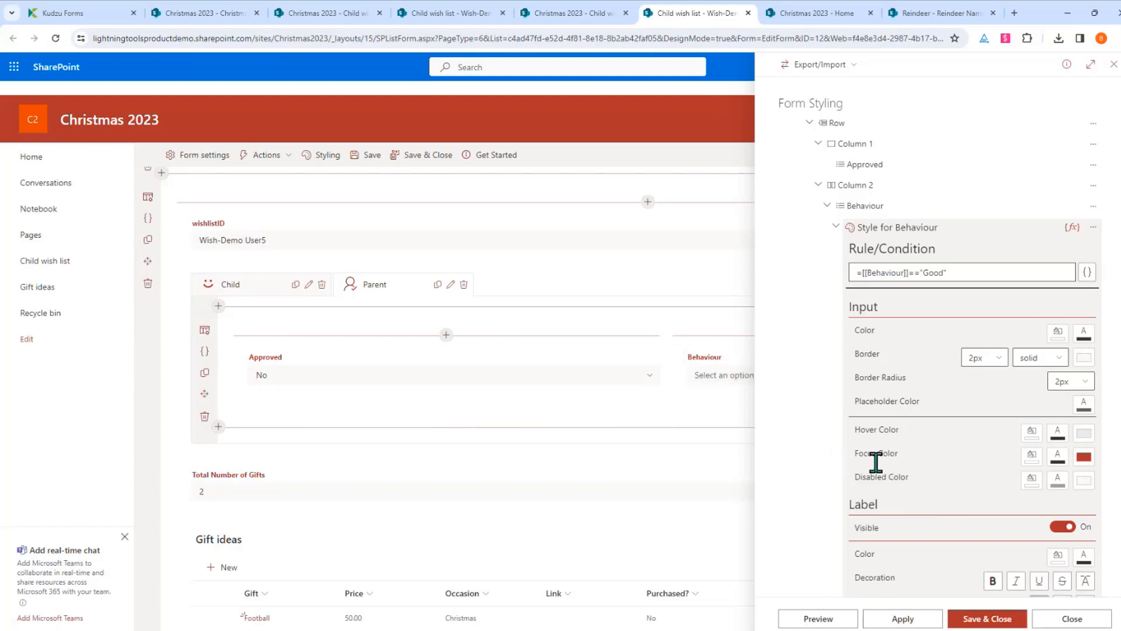
Give the Good style a green input border and preview it
{"action": "left_click", "coordinate": [1084, 357]}
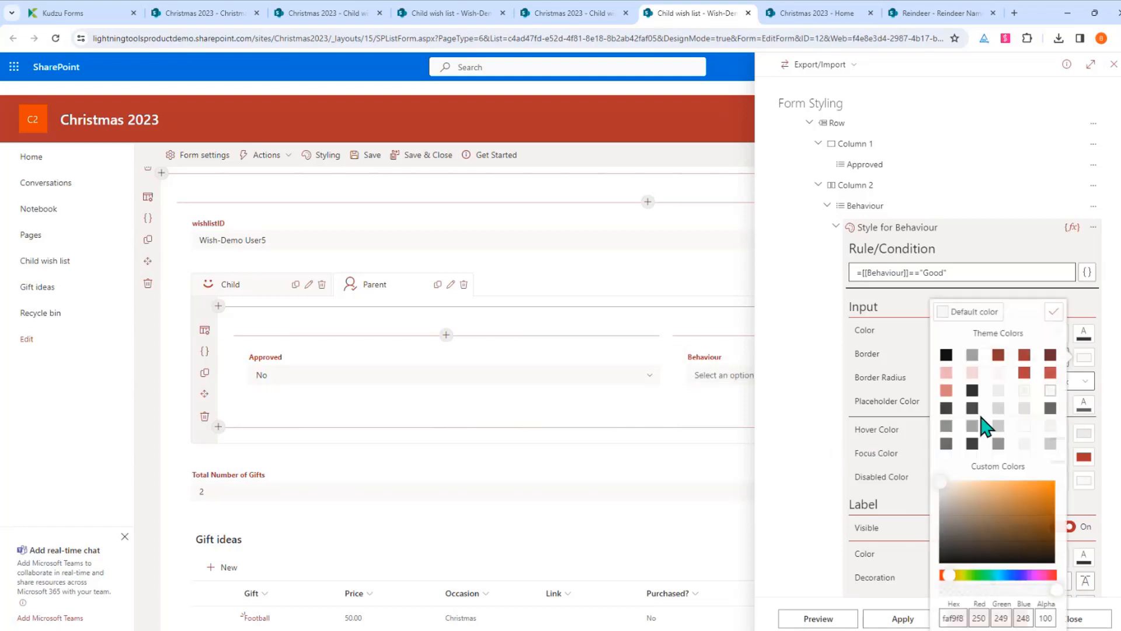
{"action": "left_click", "coordinate": [975, 575]}
{"action": "left_click", "coordinate": [1044, 491]}
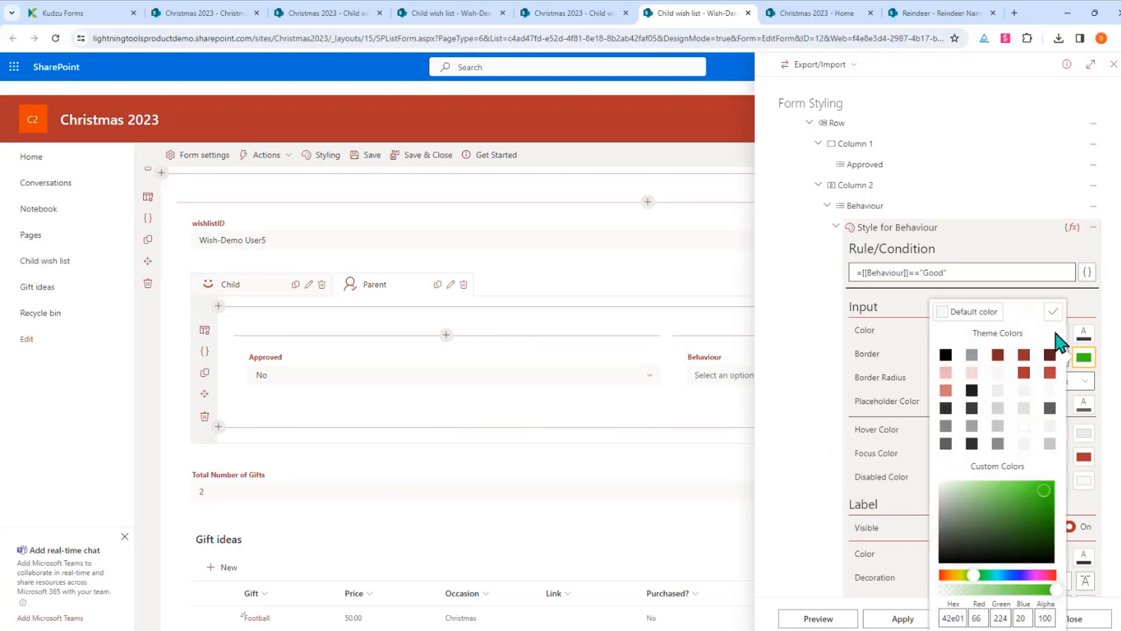
{"action": "left_click", "coordinate": [1053, 313]}
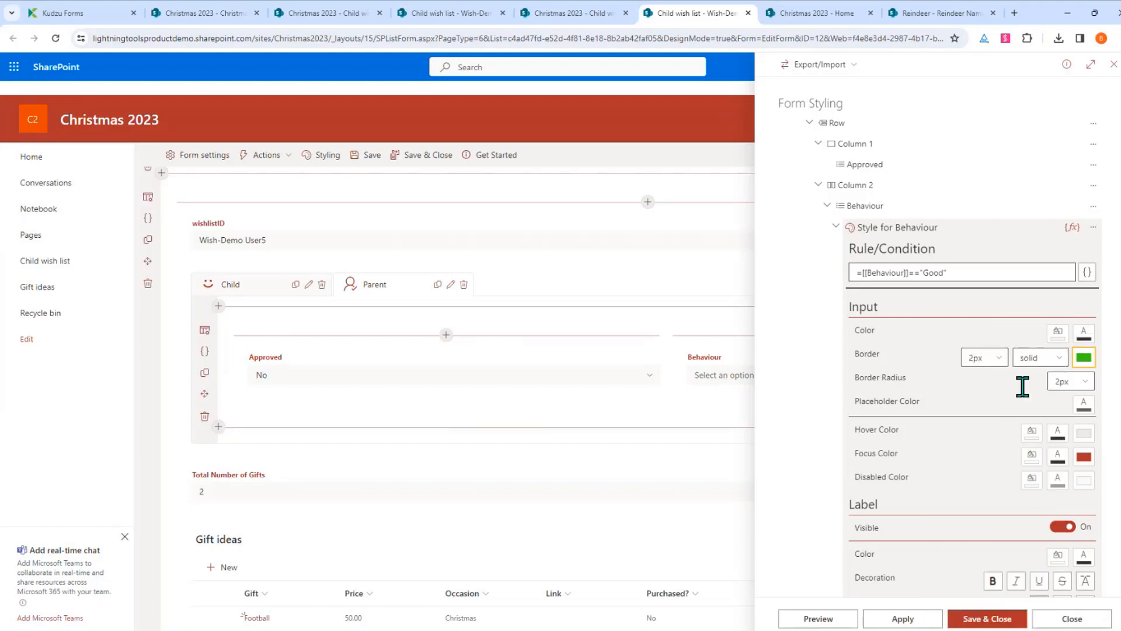
{"action": "left_click", "coordinate": [819, 618]}
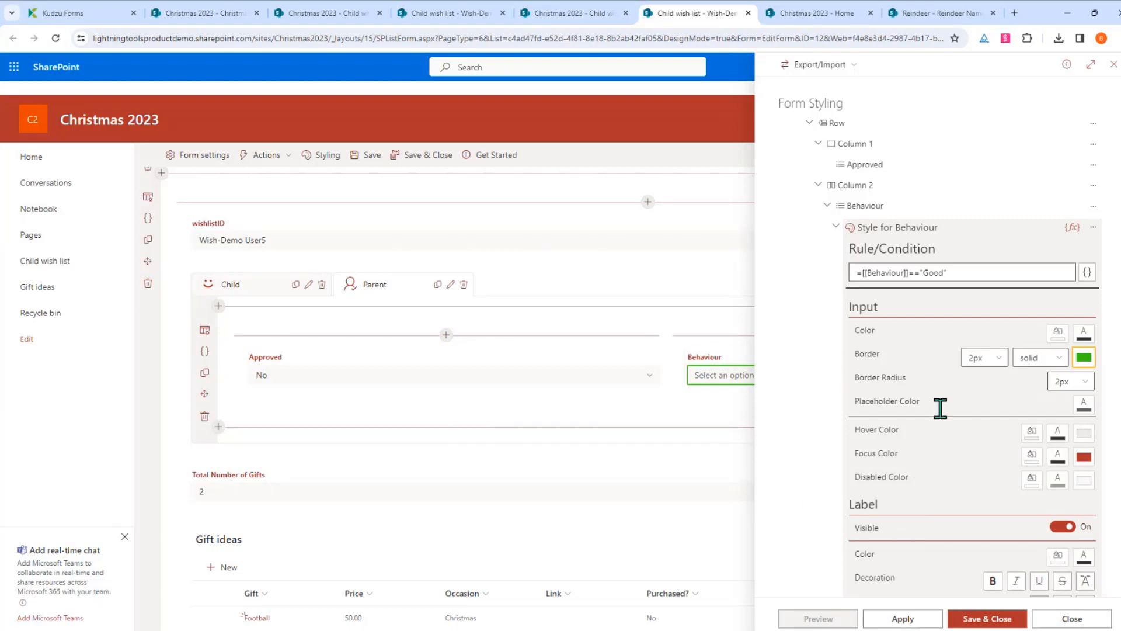
Add a second Behaviour style with the condition [[Behaviour]]=="Bad"
{"action": "left_click", "coordinate": [836, 228]}
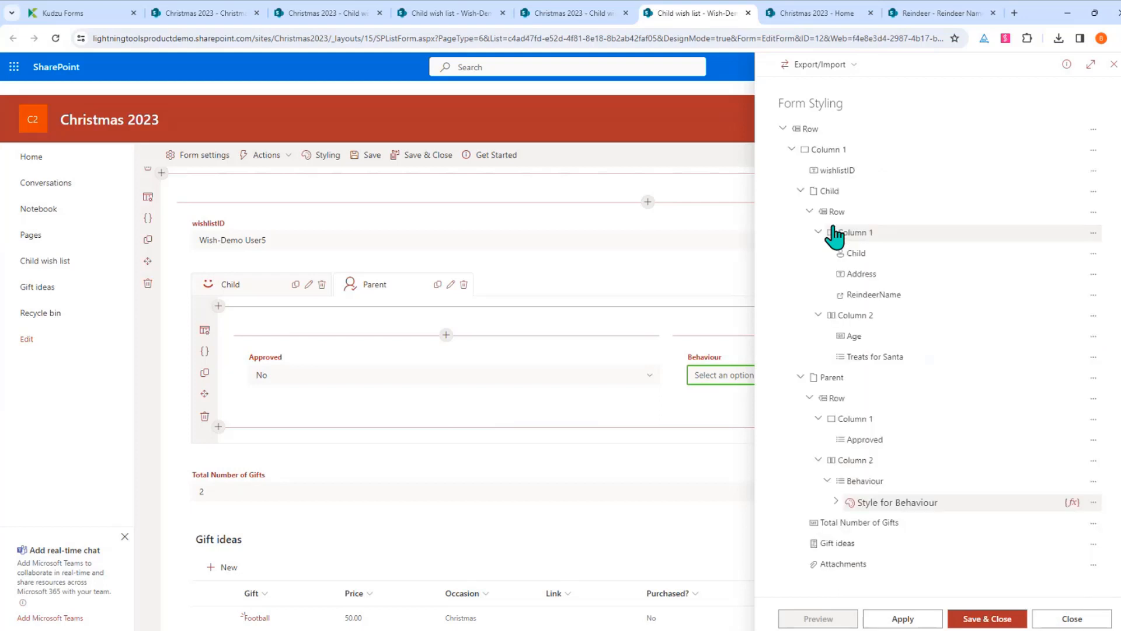
{"action": "left_click", "coordinate": [1093, 501]}
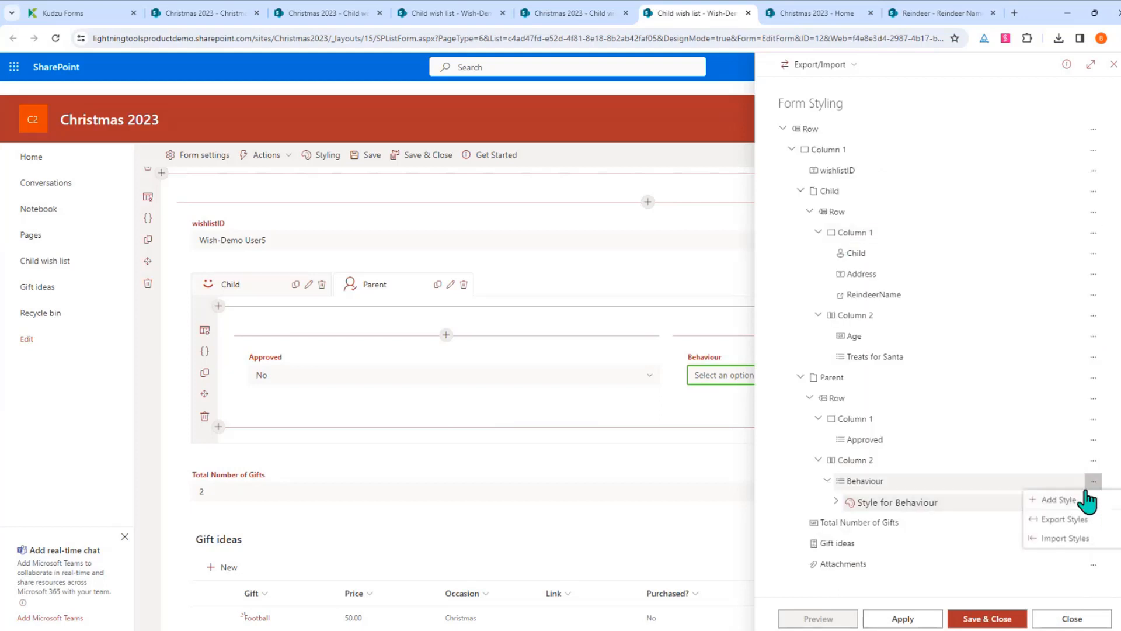
{"action": "left_click", "coordinate": [1076, 504]}
{"action": "left_click", "coordinate": [605, 437]}
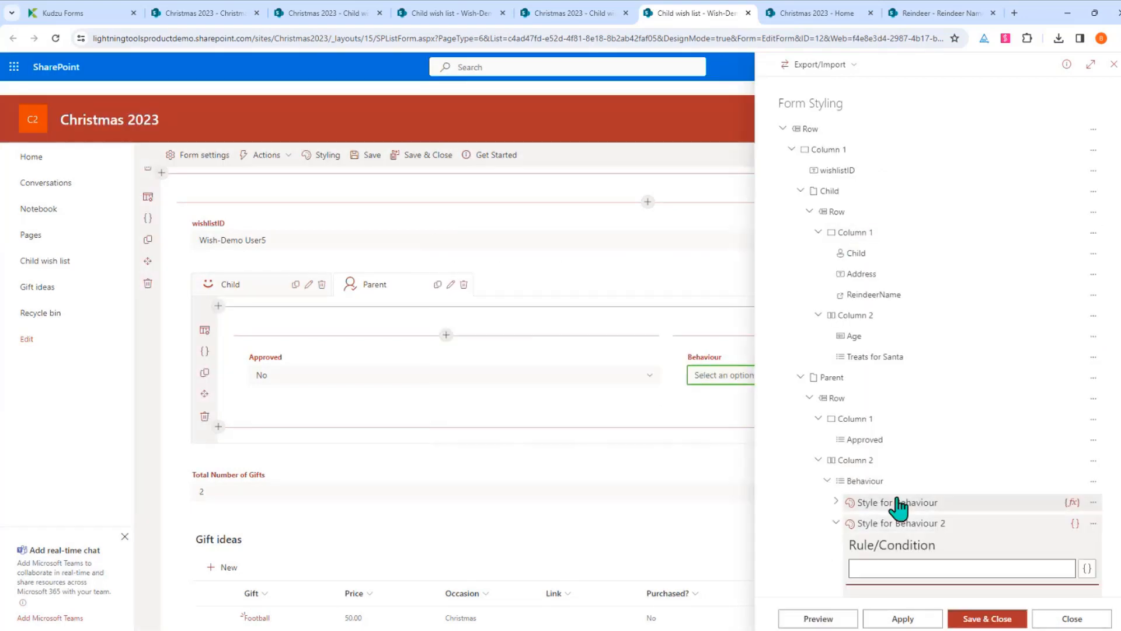
{"action": "left_click", "coordinate": [1087, 568]}
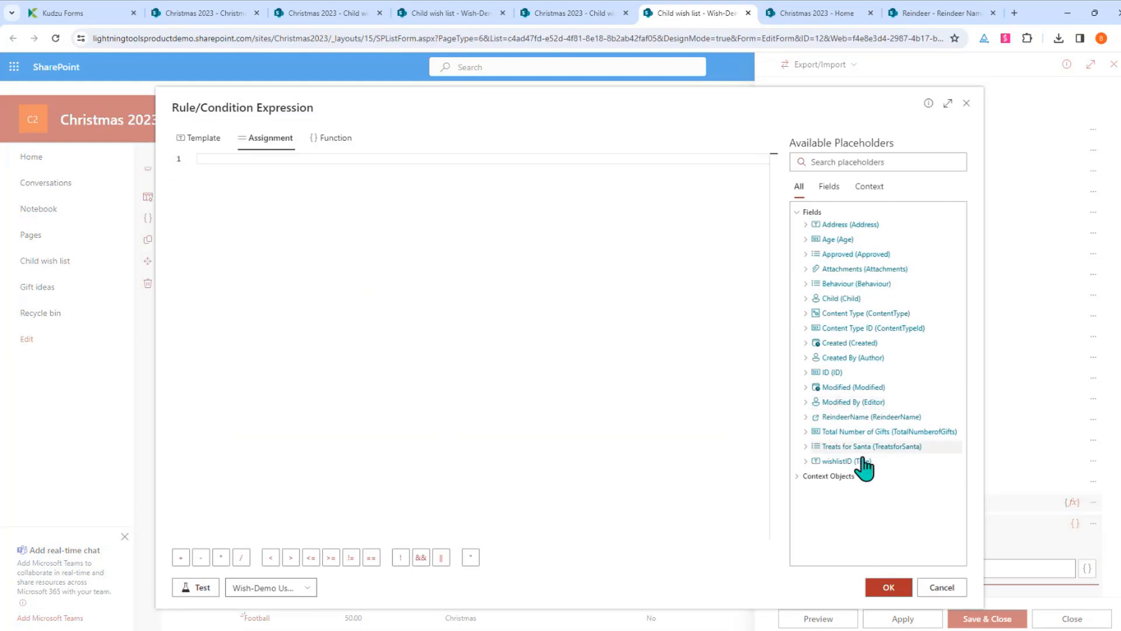
{"action": "left_click", "coordinate": [835, 284]}
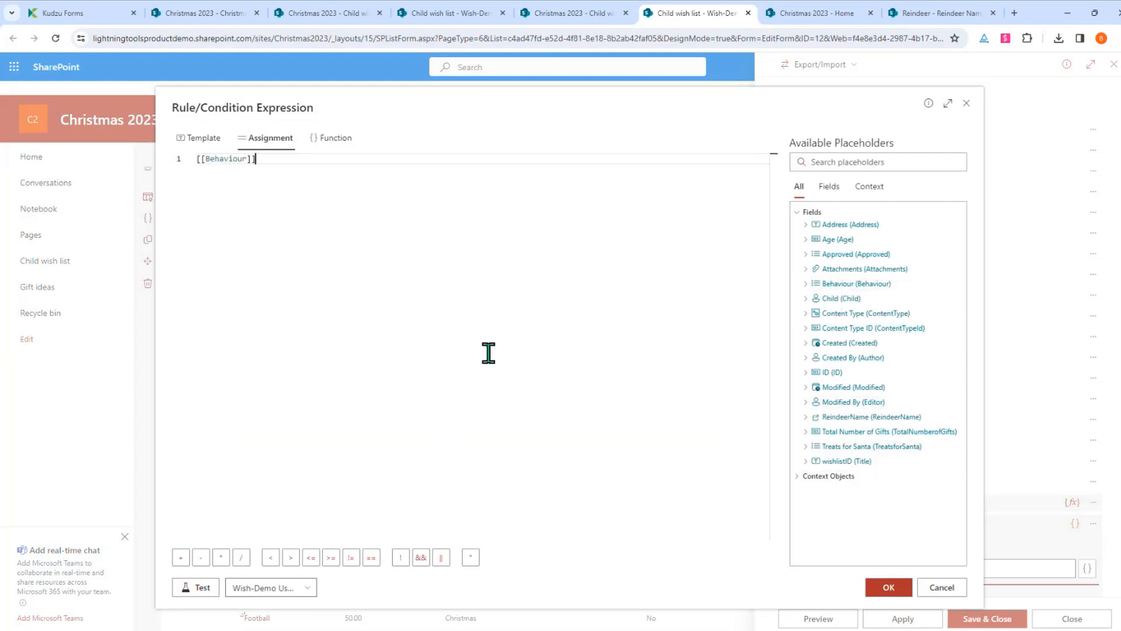
{"action": "left_click", "coordinate": [371, 558]}
{"action": "left_click", "coordinate": [879, 591]}
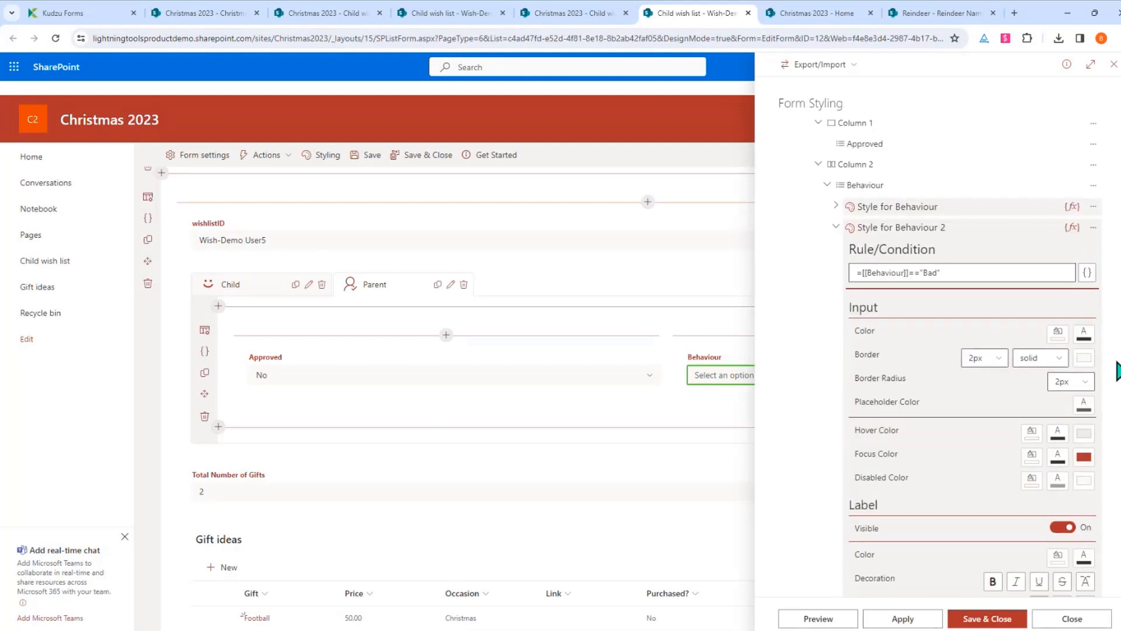
Set its input border to red db1414, preview, and save and close styling
{"action": "left_click", "coordinate": [1085, 358]}
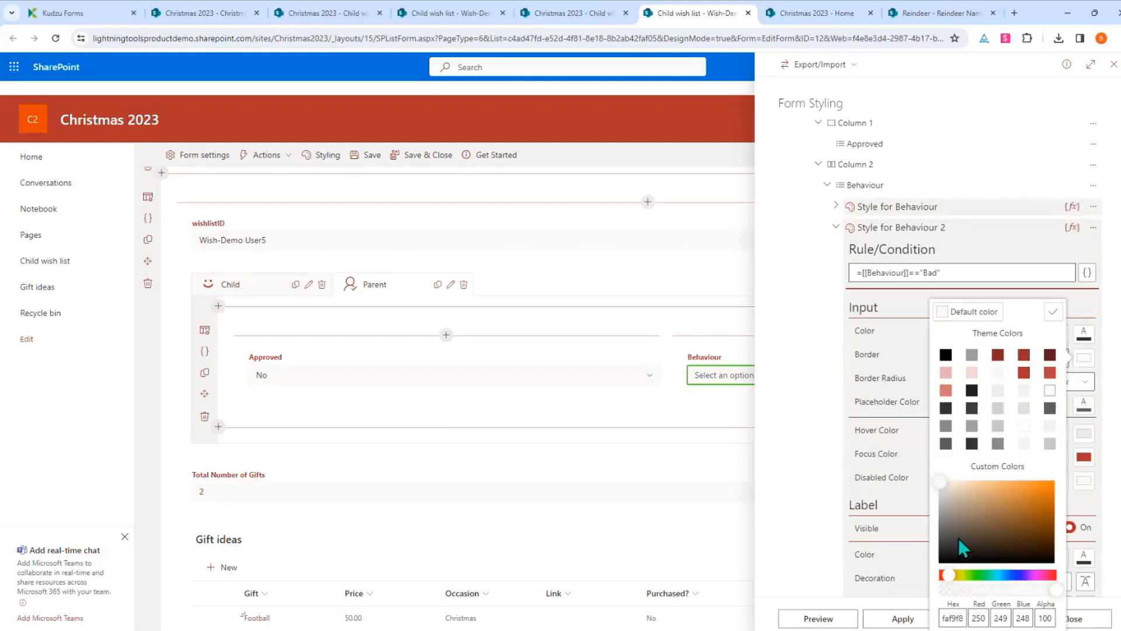
{"action": "left_click_drag", "start_coordinate": [948, 576], "coordinate": [939, 576]}
{"action": "left_click", "coordinate": [1045, 493]}
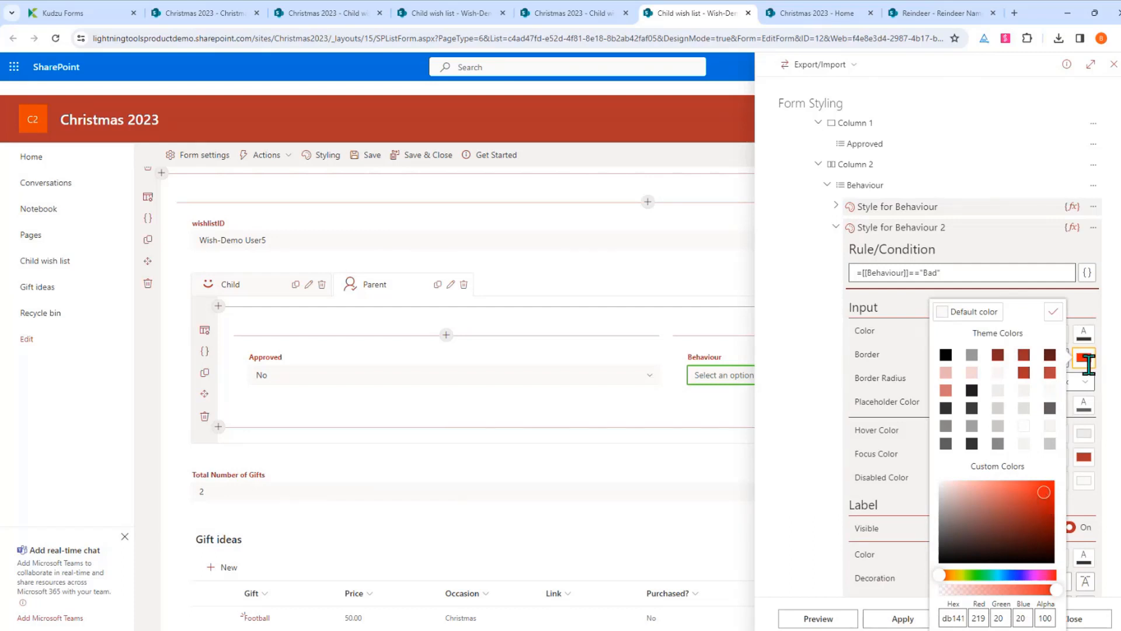
{"action": "left_click", "coordinate": [1053, 311]}
{"action": "left_click", "coordinate": [847, 620]}
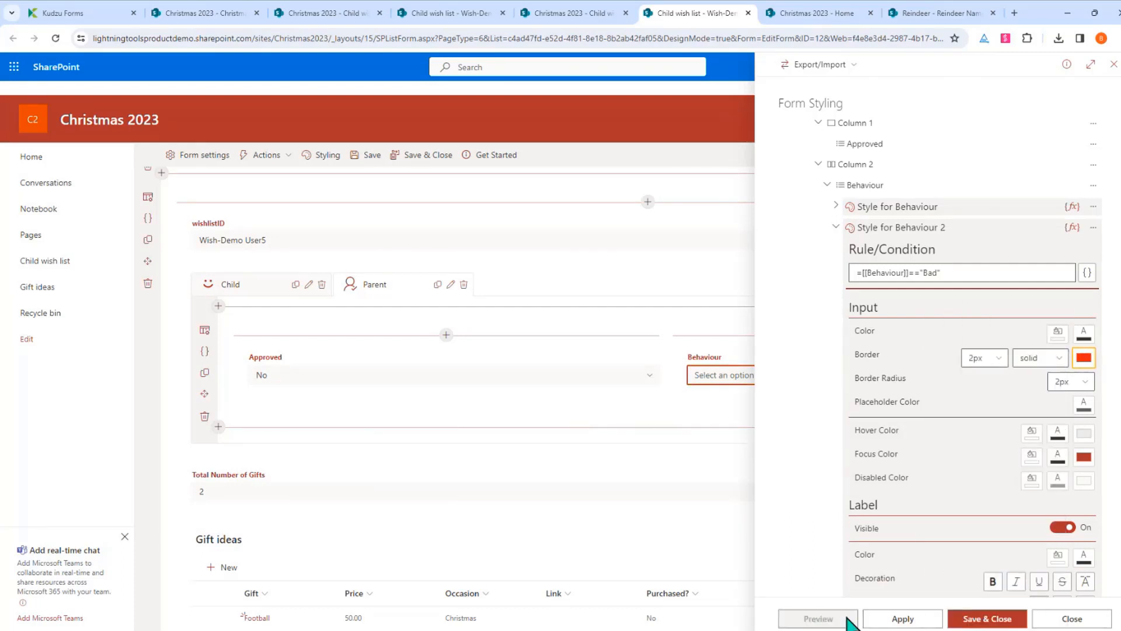
{"action": "left_click", "coordinate": [972, 621]}
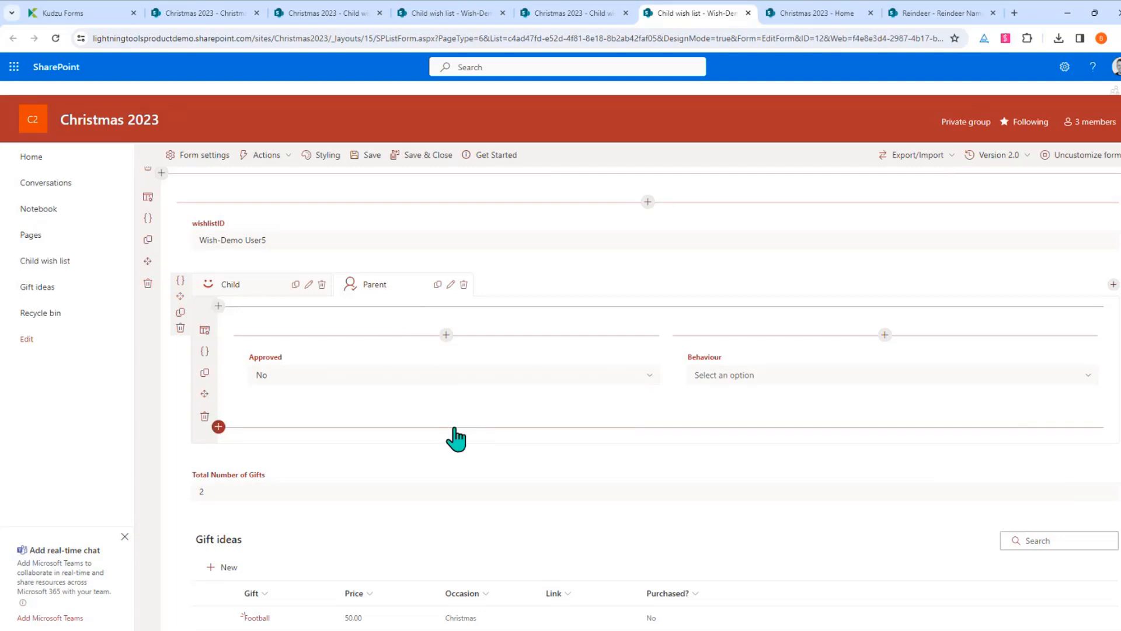
Add a command bar action named 'Approve Wish List' with the checkbox icon
{"action": "left_click", "coordinate": [273, 155]}
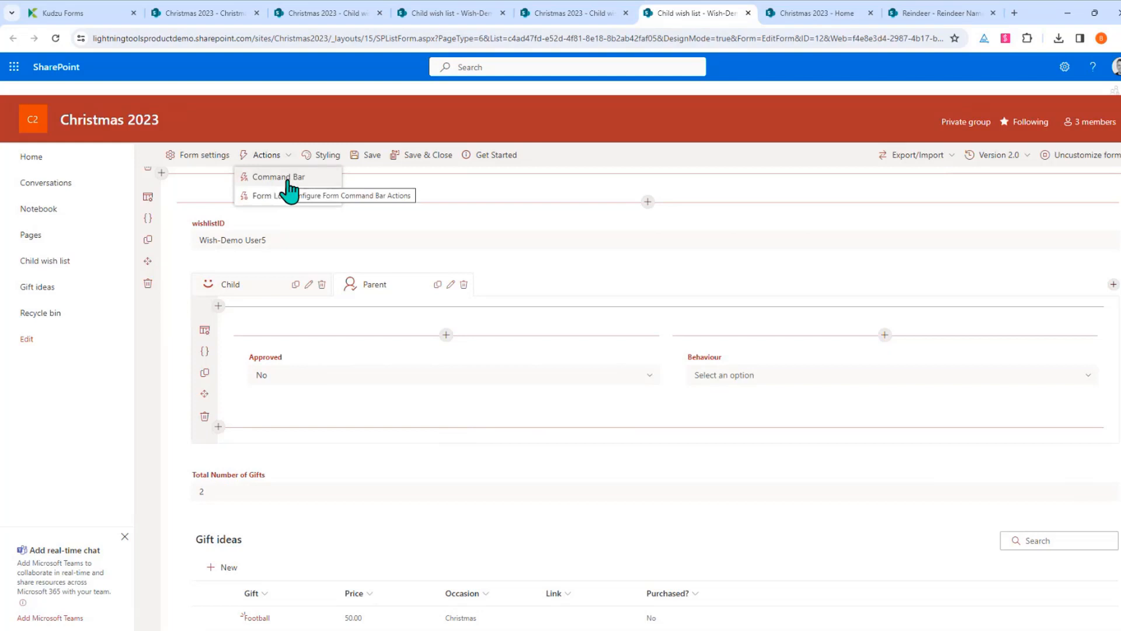
{"action": "left_click", "coordinate": [279, 178]}
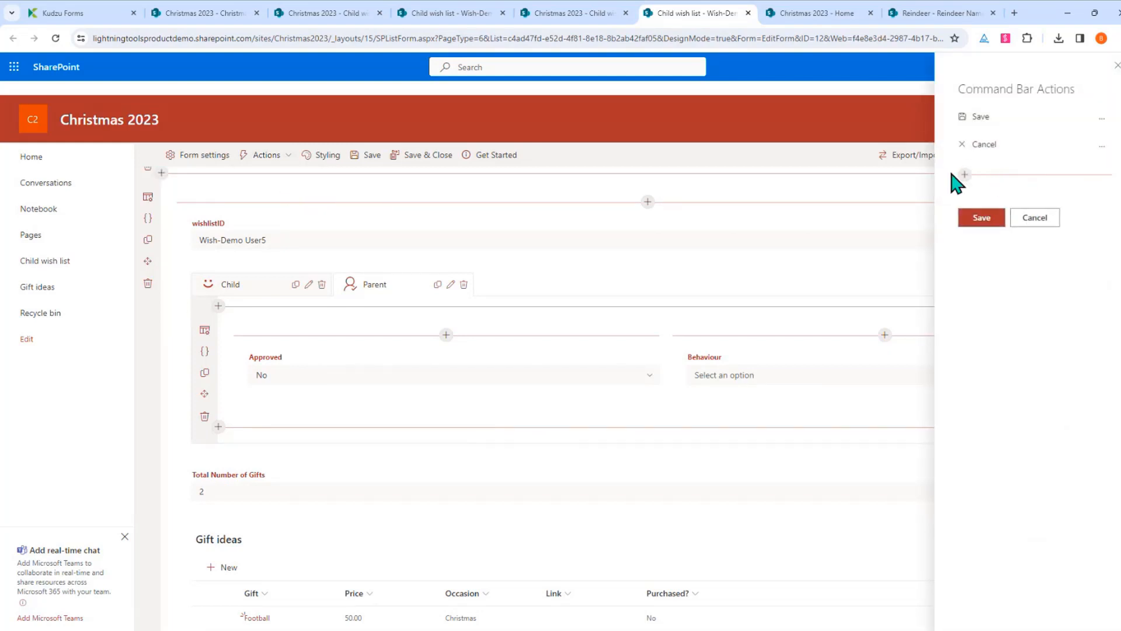
{"action": "left_click", "coordinate": [964, 174]}
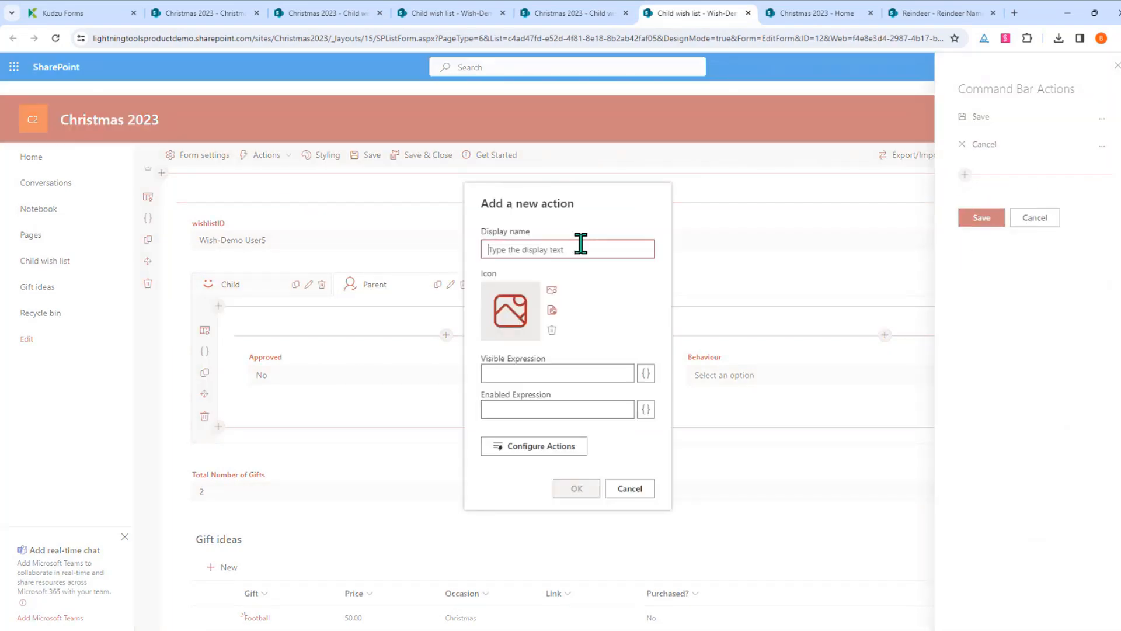
{"action": "type", "text": "Approve Wish List"}
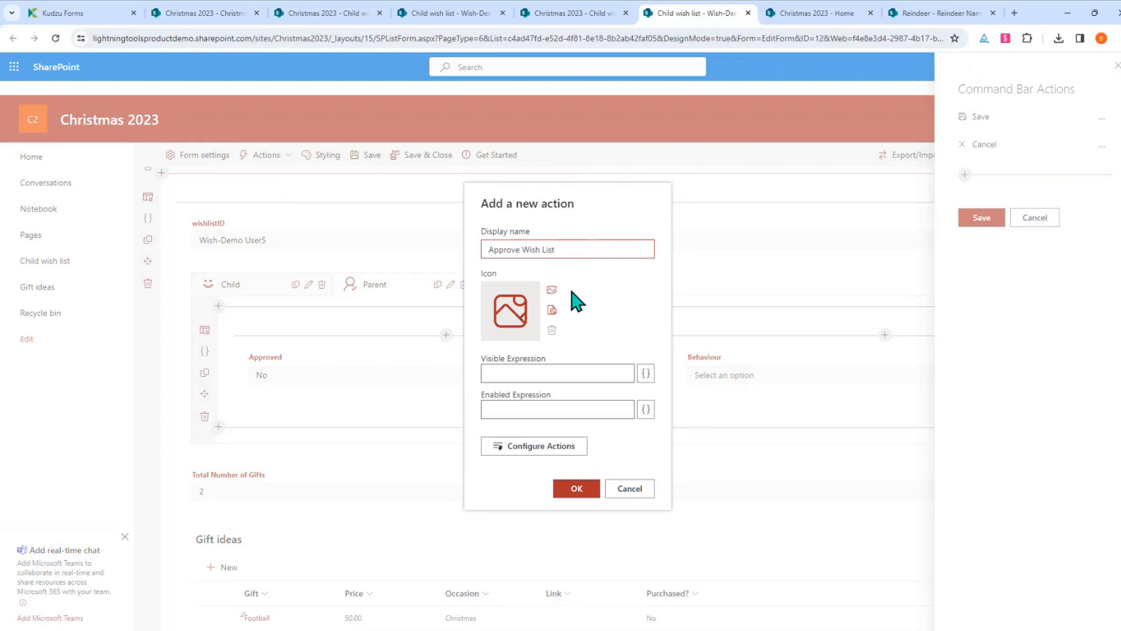
{"action": "left_click", "coordinate": [510, 309]}
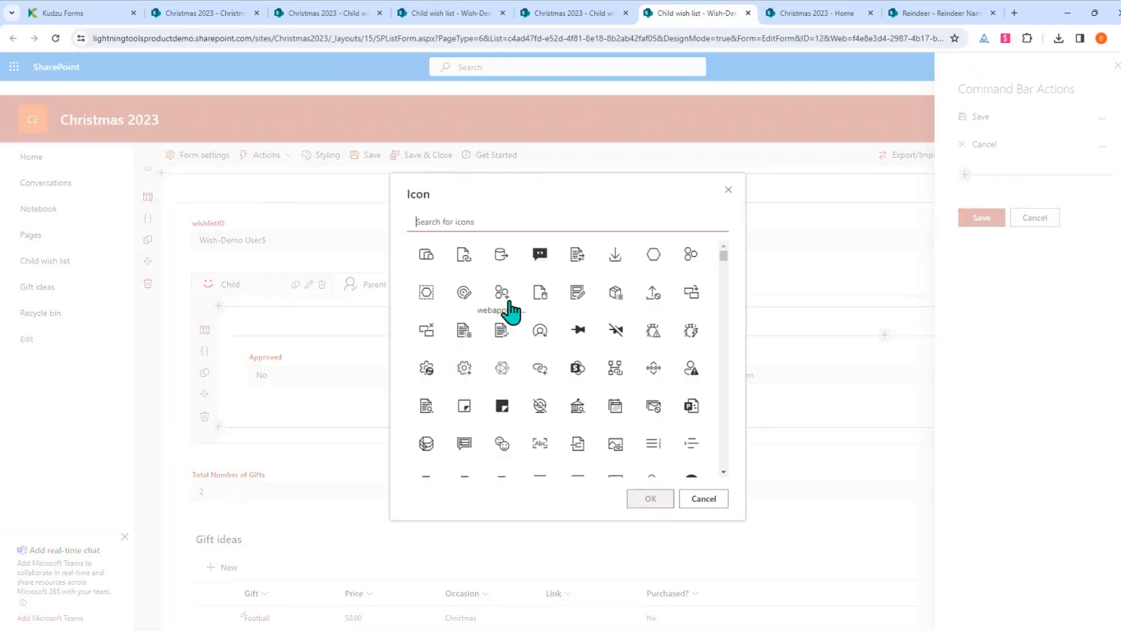
{"action": "type", "text": "check"}
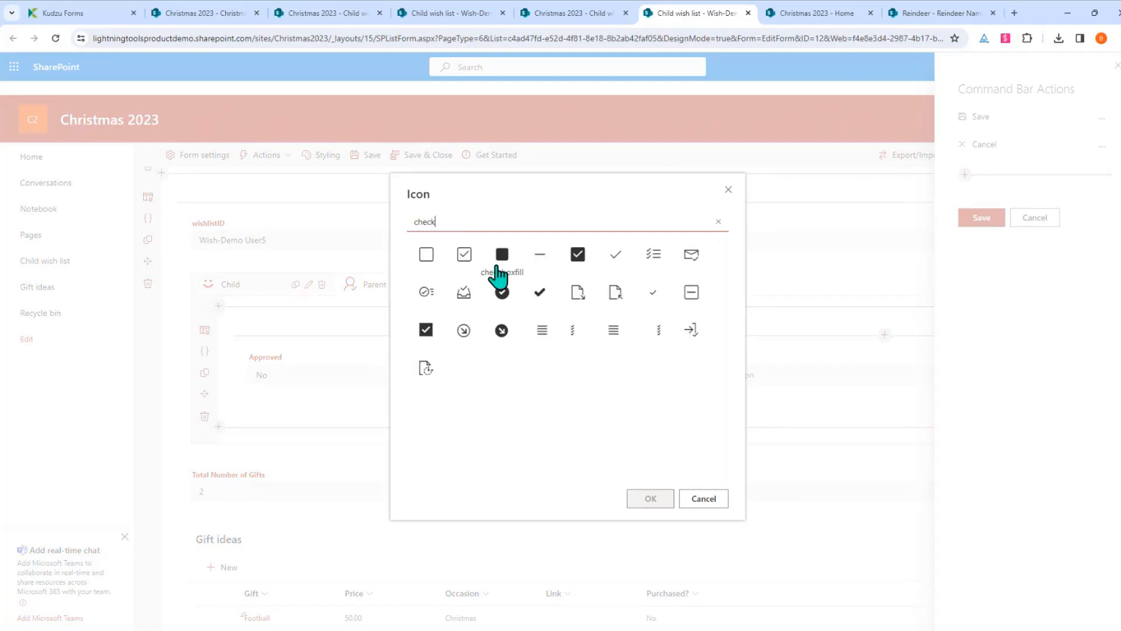
{"action": "left_click", "coordinate": [466, 257]}
{"action": "left_click", "coordinate": [646, 500]}
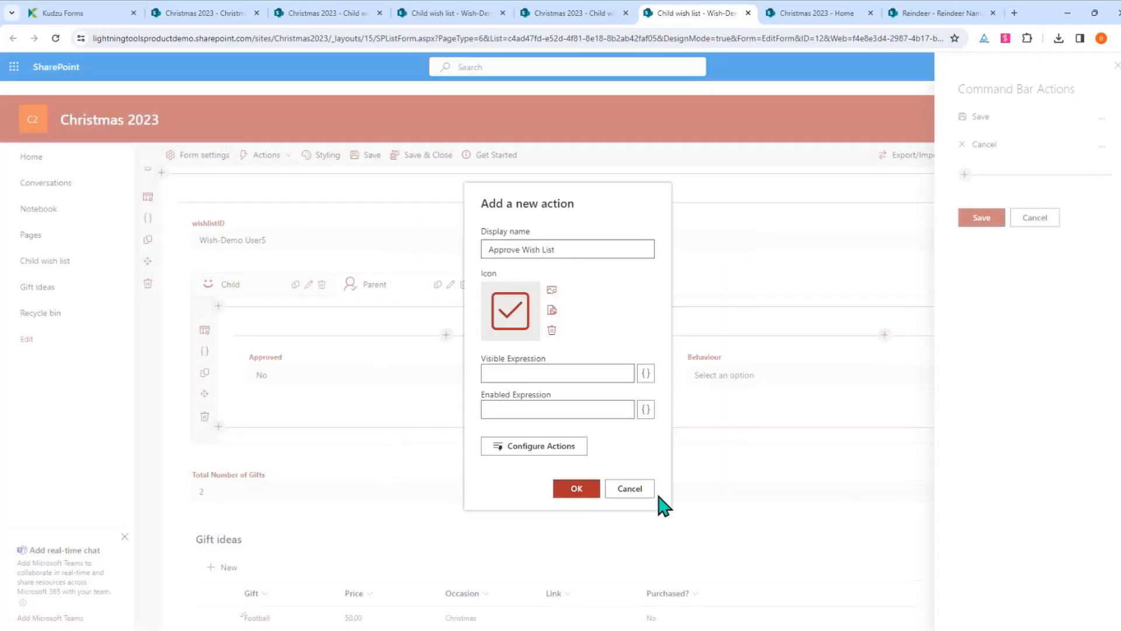
{"action": "left_click", "coordinate": [552, 449]}
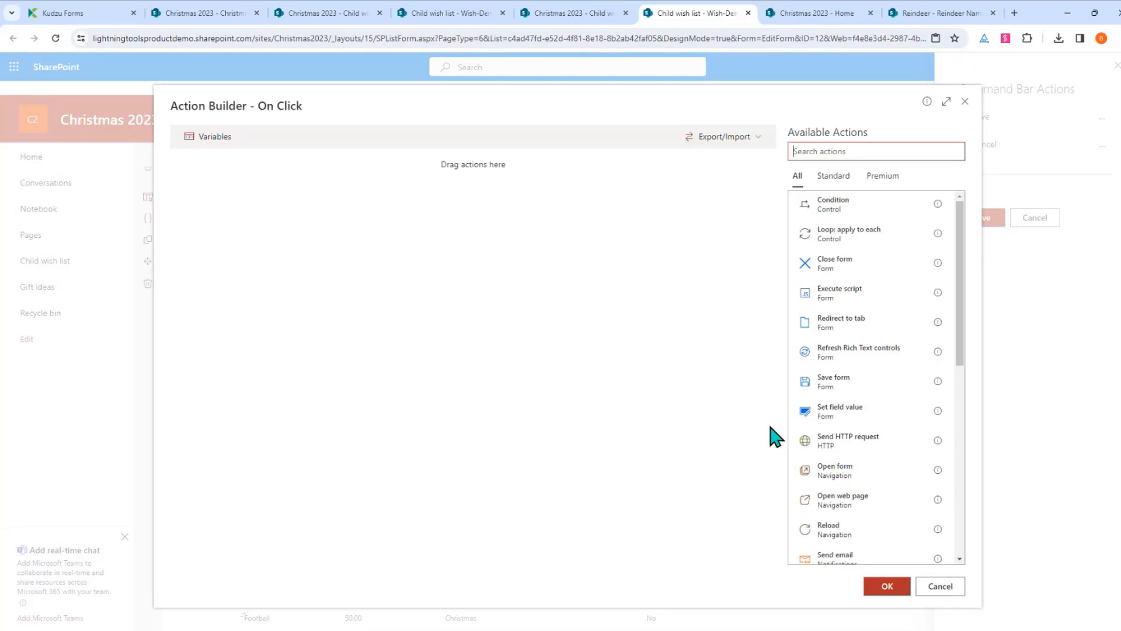
Build the on-click flow: Save form, set Approved to Yes, then Generate document
{"action": "left_click_drag", "start_coordinate": [849, 394], "coordinate": [341, 140]}
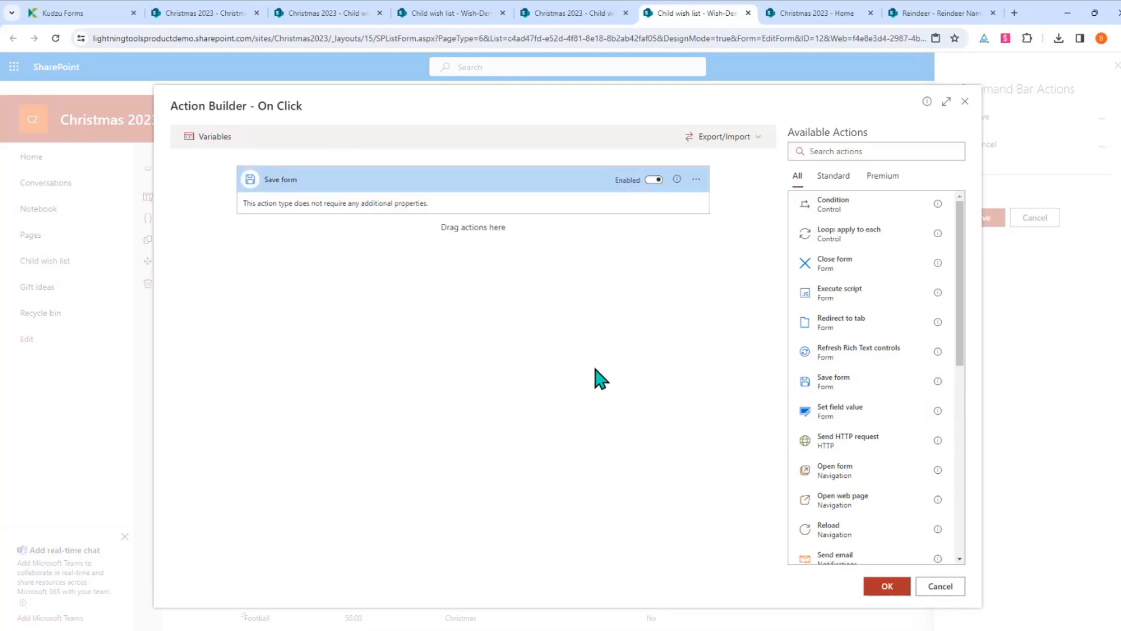
{"action": "left_click_drag", "start_coordinate": [831, 417], "coordinate": [591, 356]}
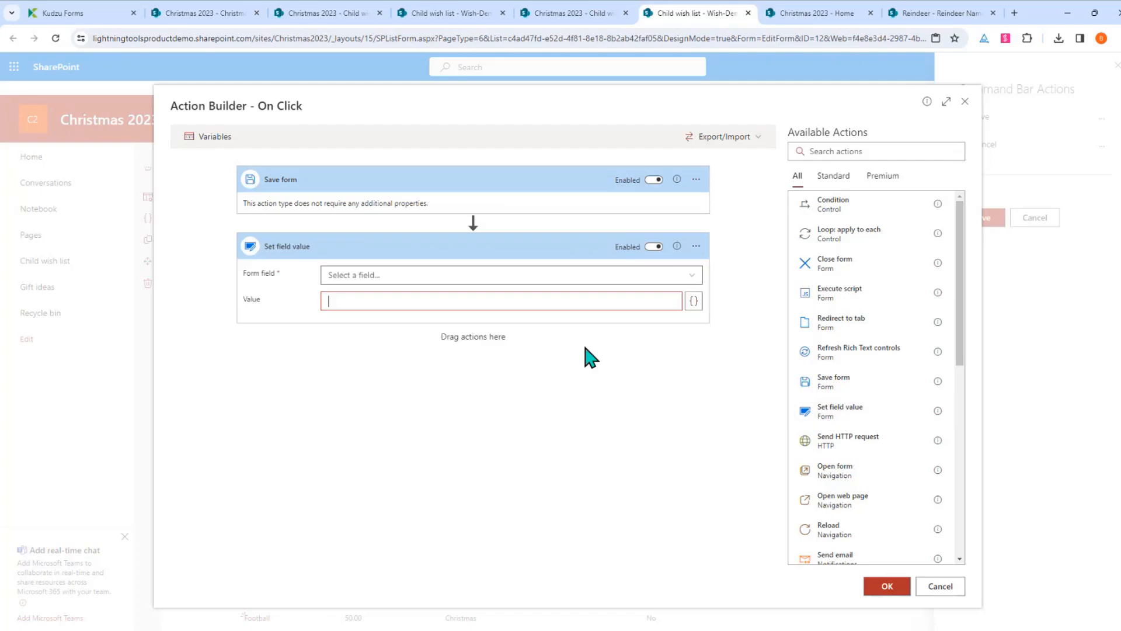
{"action": "left_click", "coordinate": [683, 281]}
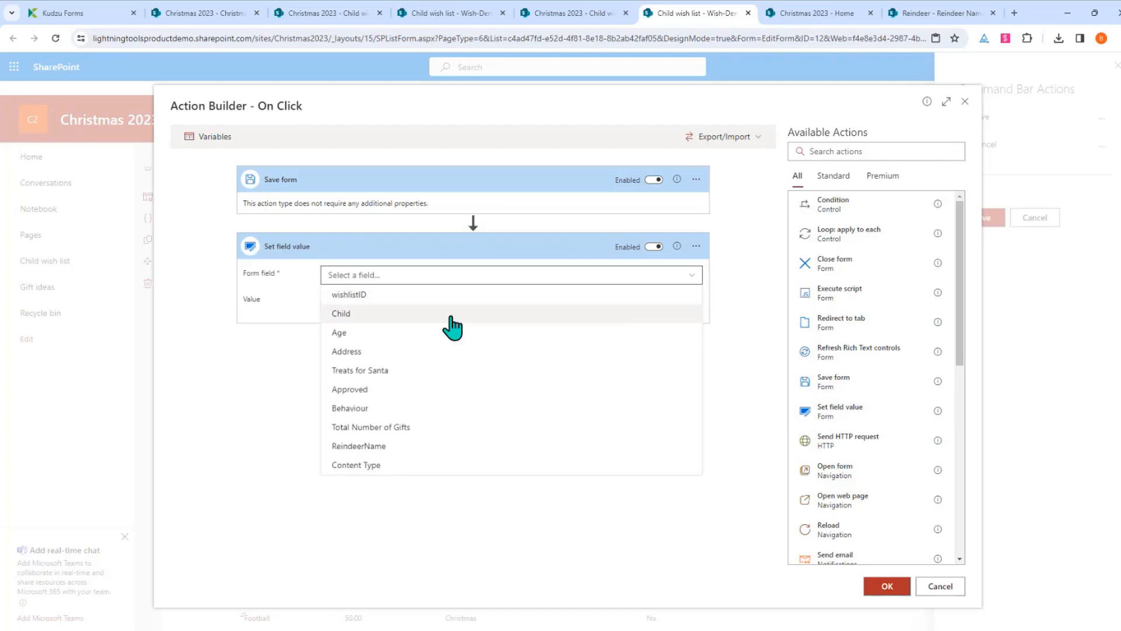
{"action": "left_click", "coordinate": [403, 390]}
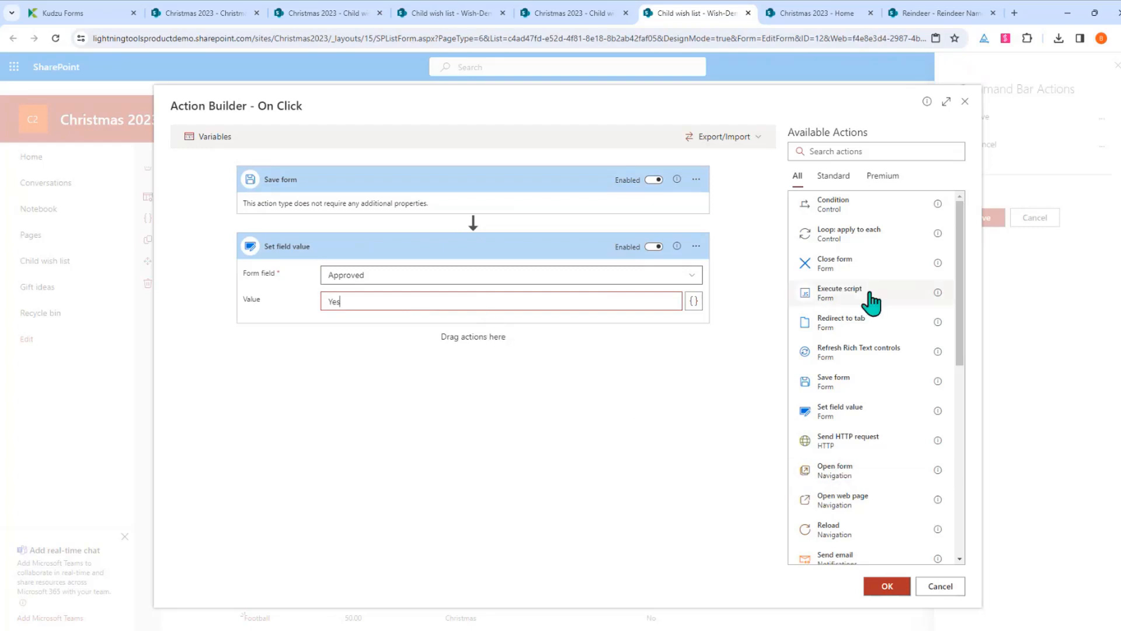
{"action": "scroll", "coordinate": [872, 303], "scroll_direction": "down", "scroll_amount": 2}
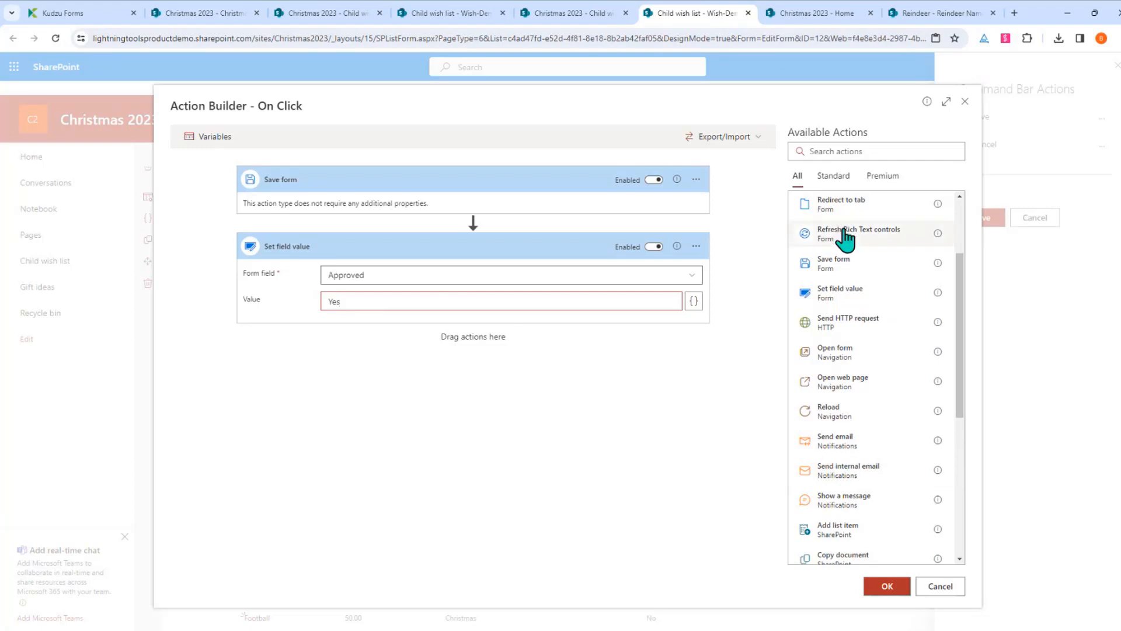
{"action": "left_click", "coordinate": [884, 176]}
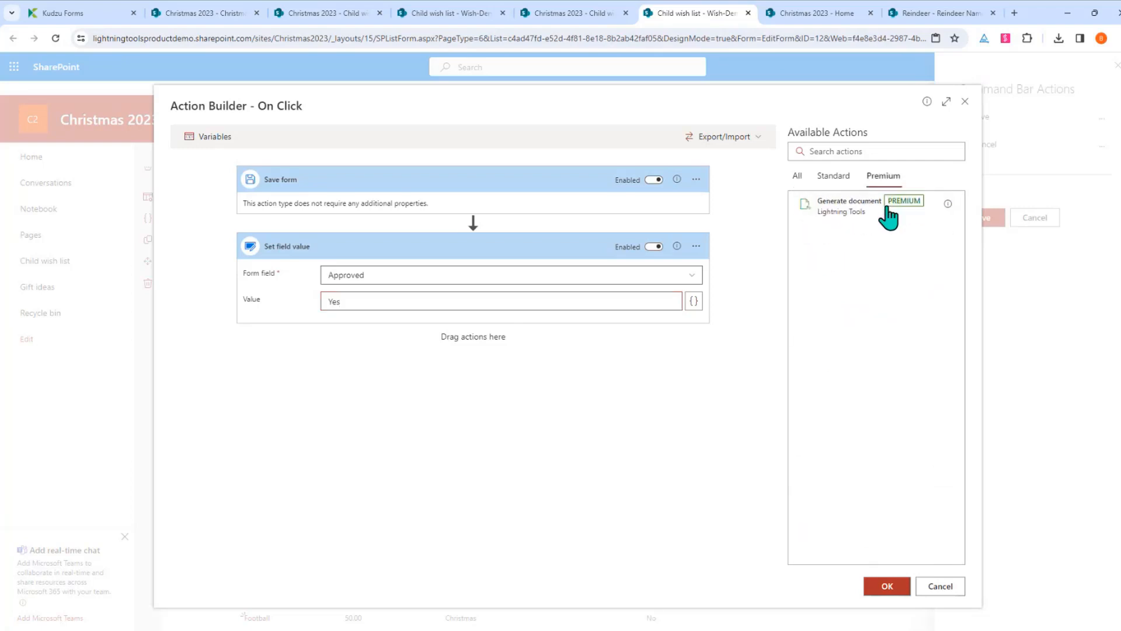
{"action": "left_click", "coordinate": [844, 214]}
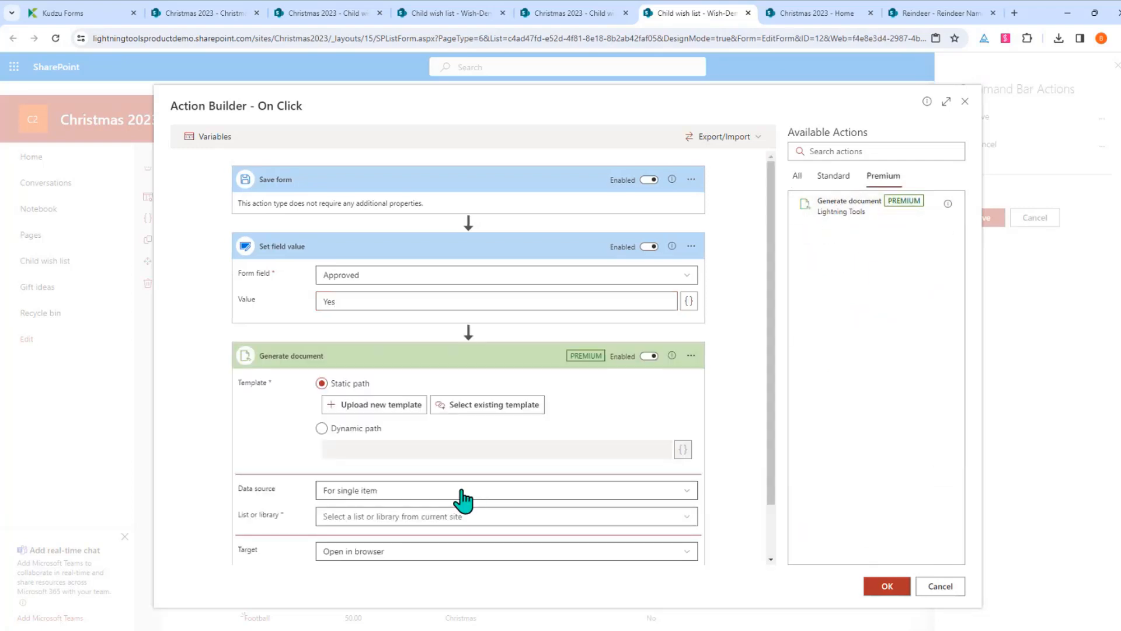
{"action": "scroll", "coordinate": [461, 442], "scroll_direction": "down", "scroll_amount": 1}
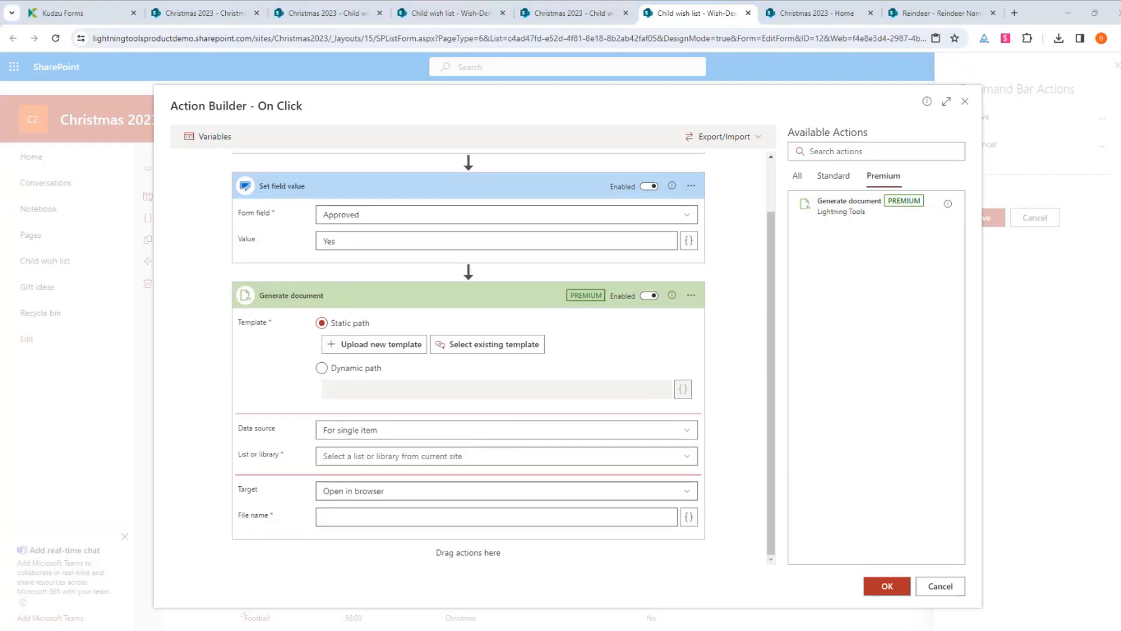
Rename the [[FavouriteReindeer]] placeholder to [[ReindeerName]] in SantaLetter and save the template
{"action": "left_click_drag", "start_coordinate": [856, 360], "coordinate": [479, 125]}
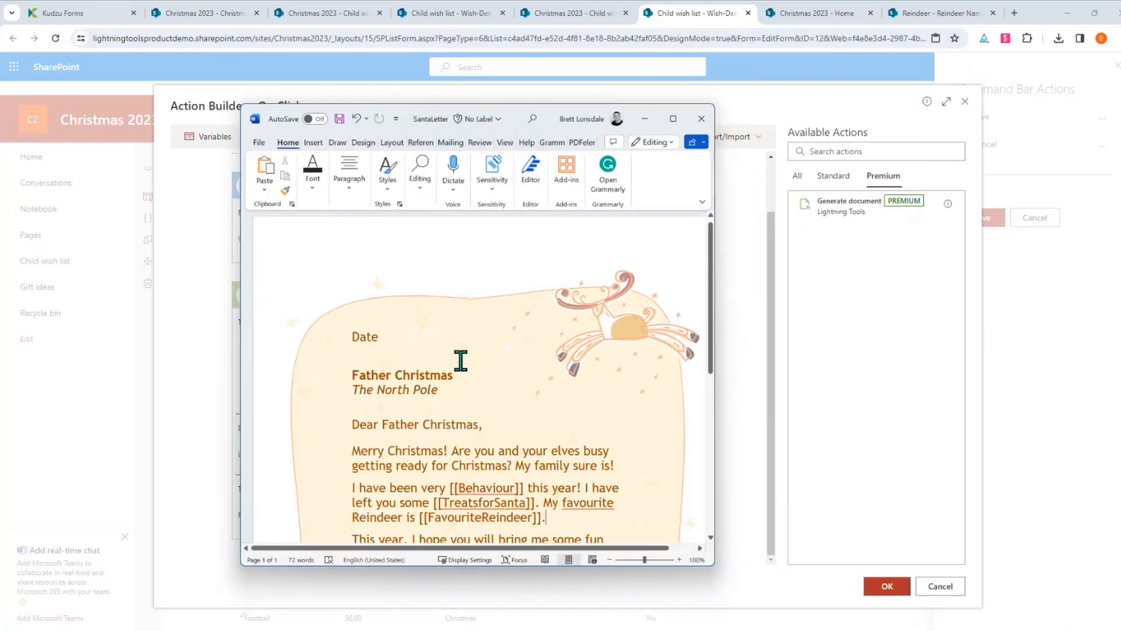
{"action": "scroll", "coordinate": [467, 364], "scroll_direction": "down", "scroll_amount": 2}
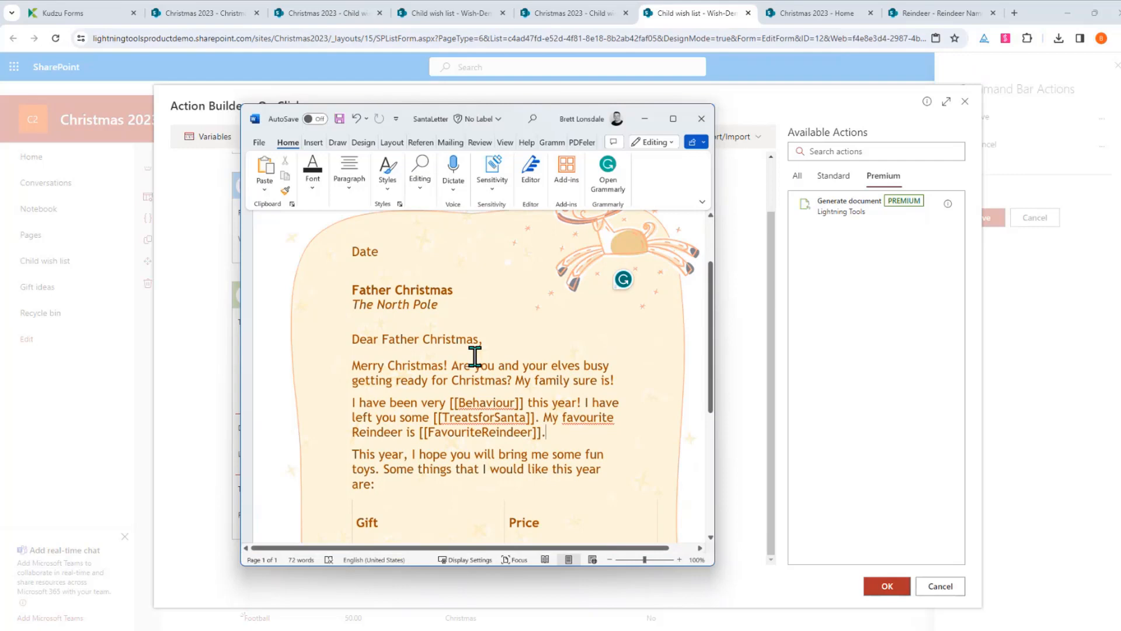
{"action": "left_click_drag", "start_coordinate": [446, 402], "coordinate": [497, 402]}
{"action": "left_click", "coordinate": [484, 432]}
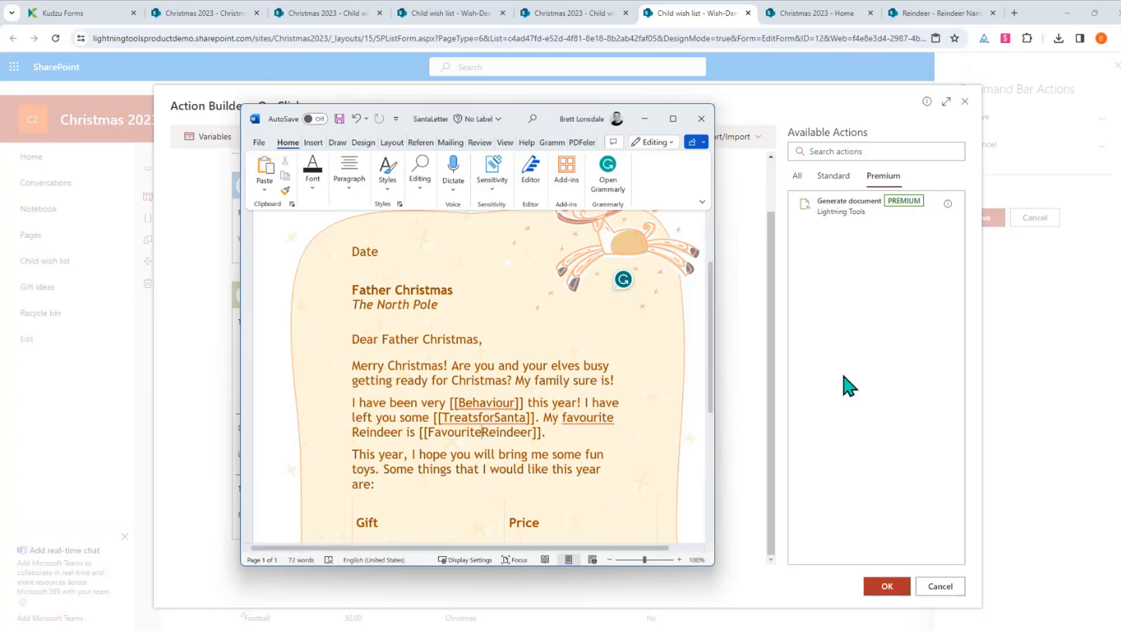
{"action": "key", "text": "BackSpace"}
{"action": "key", "text": "BackSpace"}
{"action": "key", "text": "BackSpace"}
{"action": "key", "text": "BackSpace"}
{"action": "key", "text": "BackSpace"}
{"action": "key", "text": "BackSpace"}
{"action": "key", "text": "BackSpace"}
{"action": "key", "text": "BackSpace"}
{"action": "key", "text": "BackSpace"}
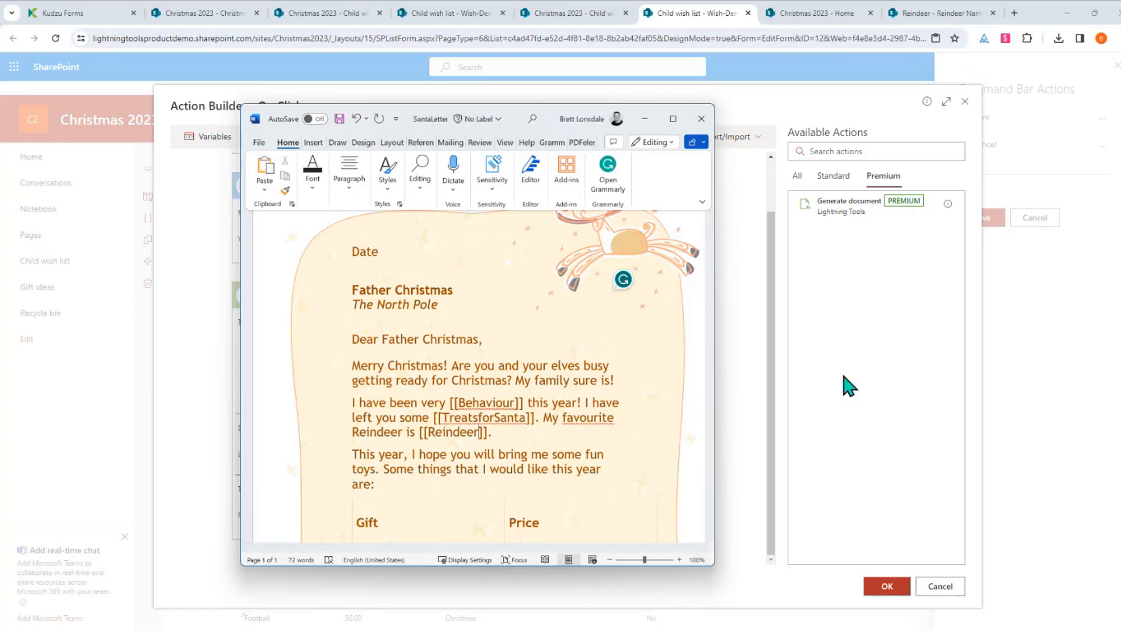
{"action": "left_click", "coordinate": [600, 427]}
{"action": "scroll", "coordinate": [600, 423], "scroll_direction": "down", "scroll_amount": 3}
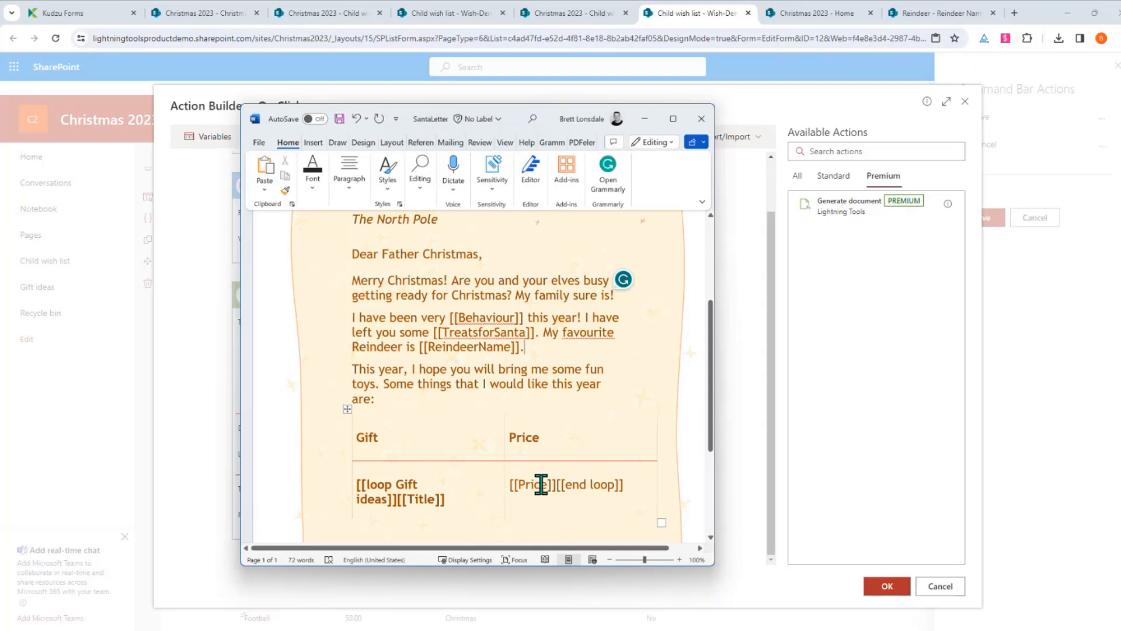
{"action": "scroll", "coordinate": [601, 490], "scroll_direction": "down", "scroll_amount": 1}
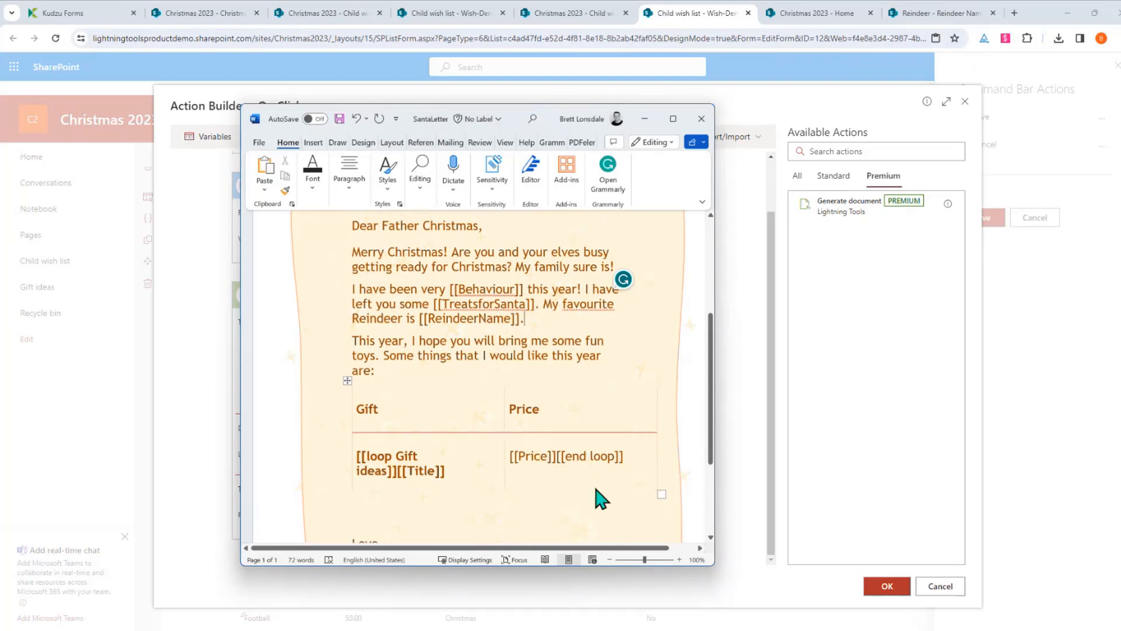
{"action": "scroll", "coordinate": [579, 485], "scroll_direction": "down", "scroll_amount": 3}
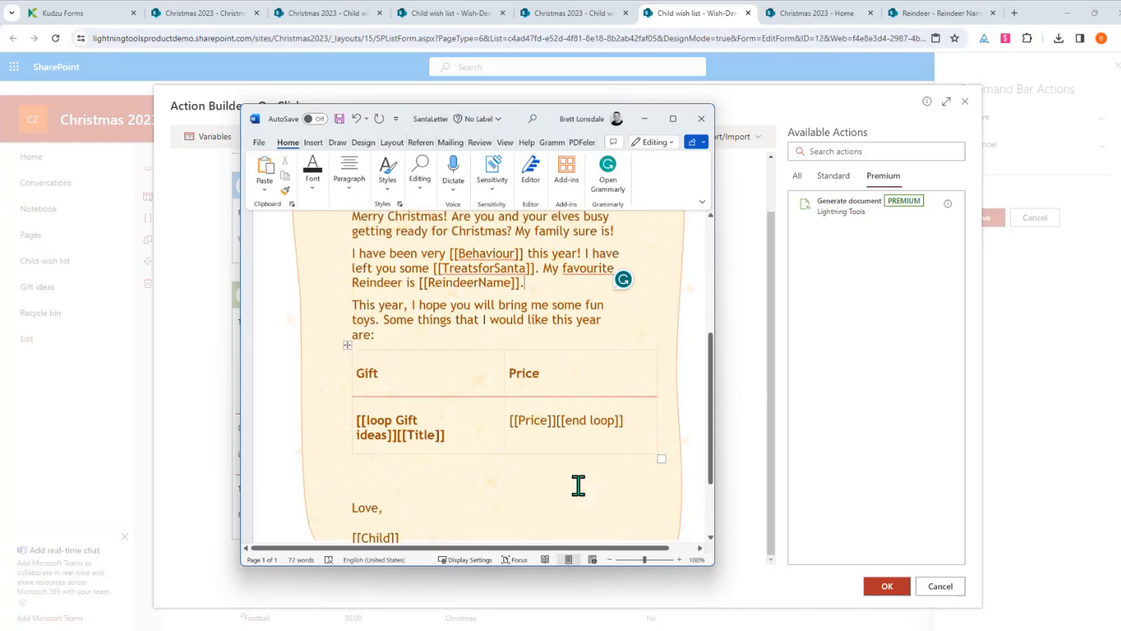
{"action": "scroll", "coordinate": [576, 482], "scroll_direction": "up", "scroll_amount": 5}
{"action": "scroll", "coordinate": [573, 478], "scroll_direction": "up", "scroll_amount": 5}
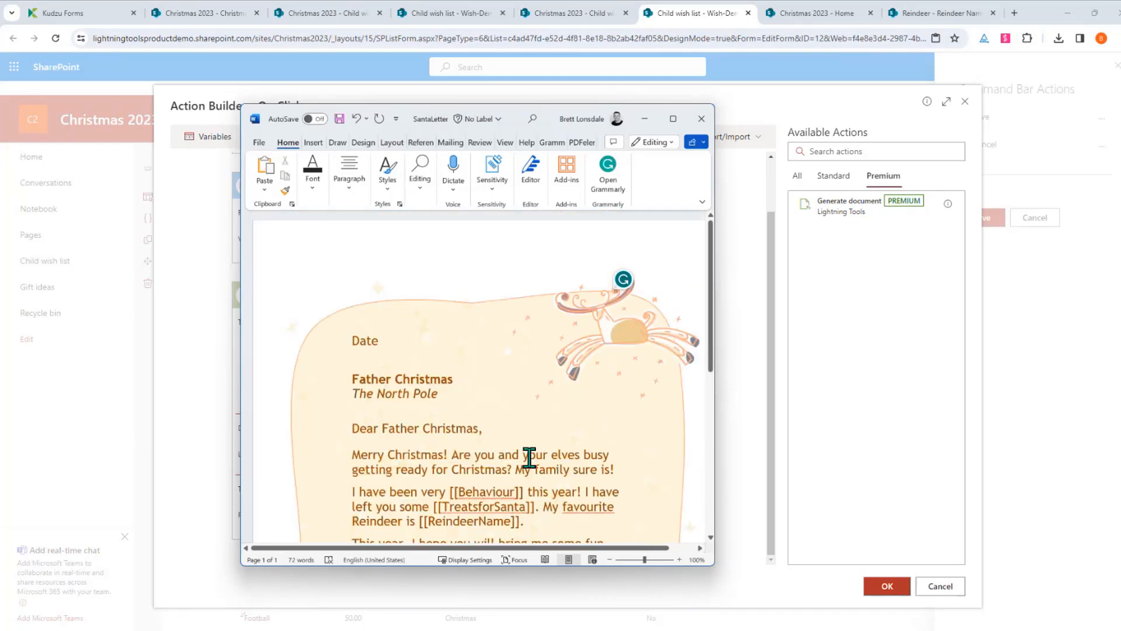
{"action": "left_click", "coordinate": [340, 118]}
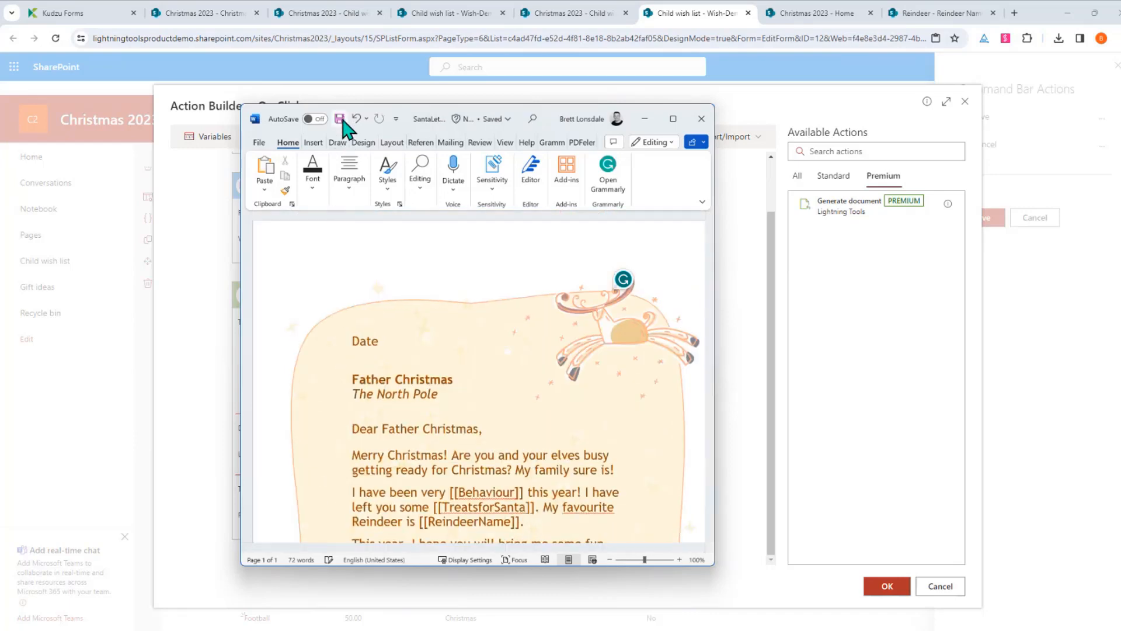
Close Word and upload SantaLetter.docx from XMAS WEBINAR as the template, replacing the existing file
{"action": "left_click", "coordinate": [701, 119]}
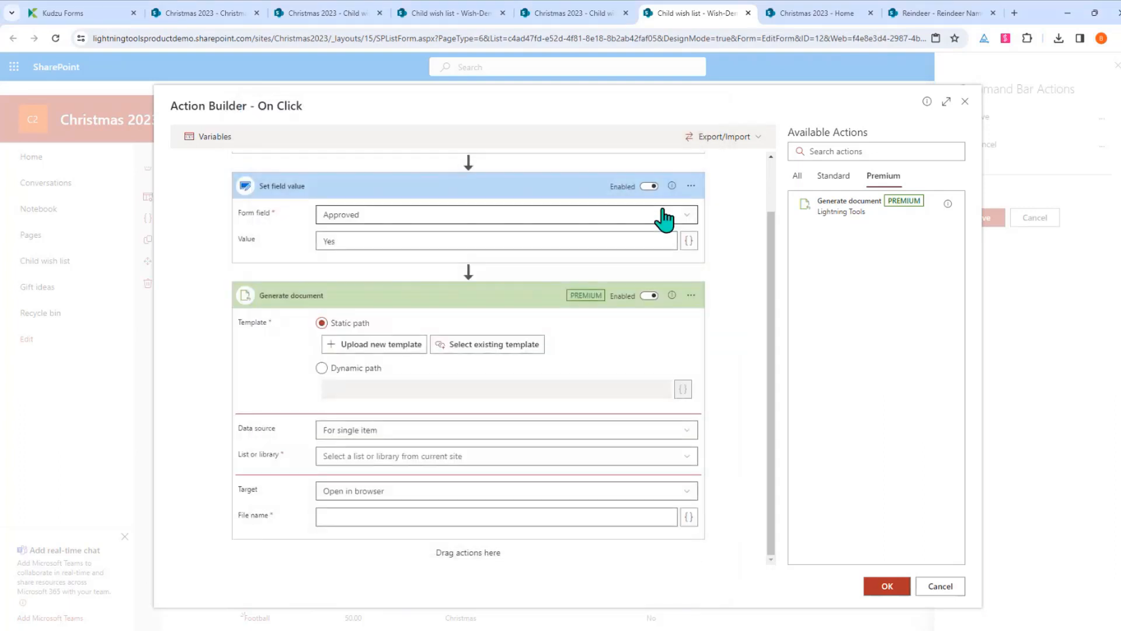
{"action": "left_click", "coordinate": [409, 353]}
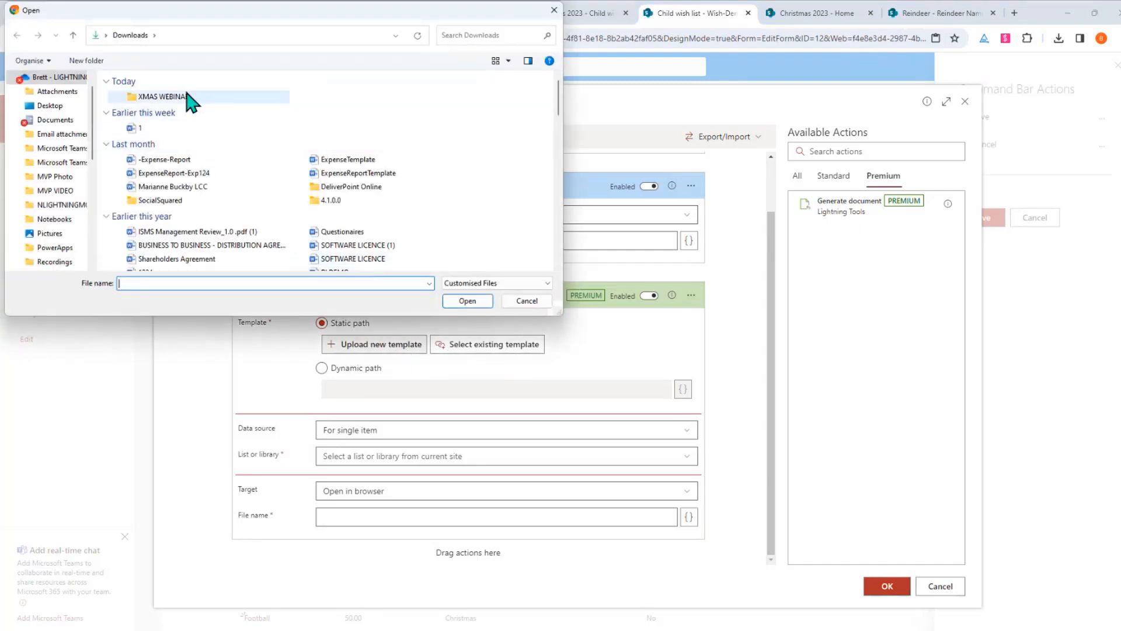
{"action": "double_click", "coordinate": [187, 97]}
{"action": "double_click", "coordinate": [167, 119]}
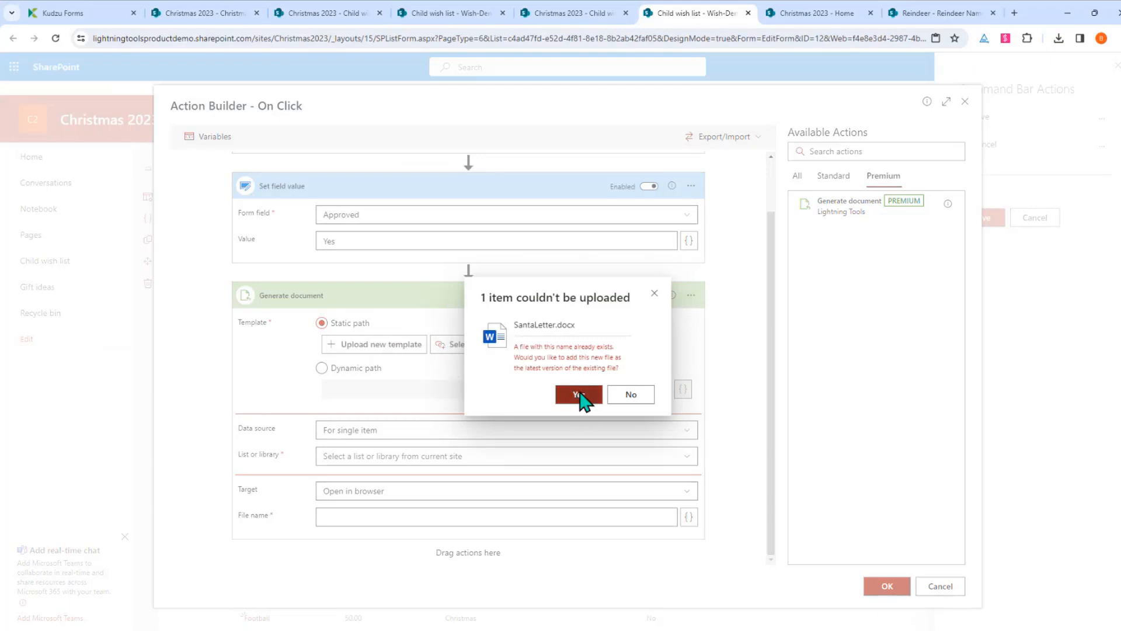
{"action": "left_click", "coordinate": [577, 394]}
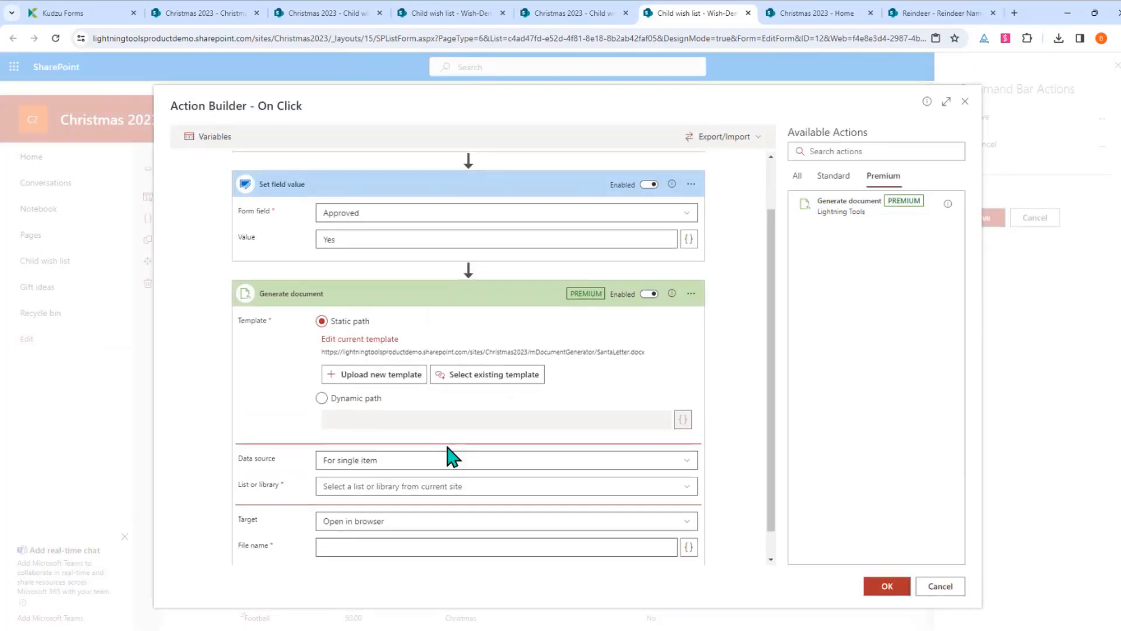
Use the Child wish list as a single-item data source, keyed on the item's ID
{"action": "scroll", "coordinate": [451, 455], "scroll_direction": "down", "scroll_amount": 1}
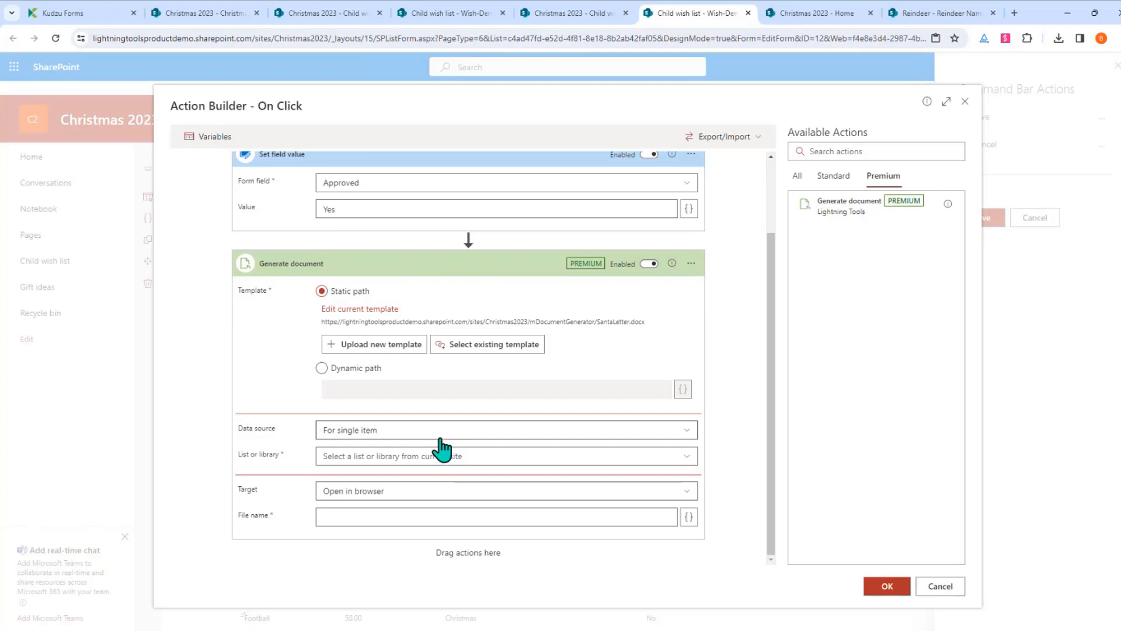
{"action": "left_click", "coordinate": [365, 432]}
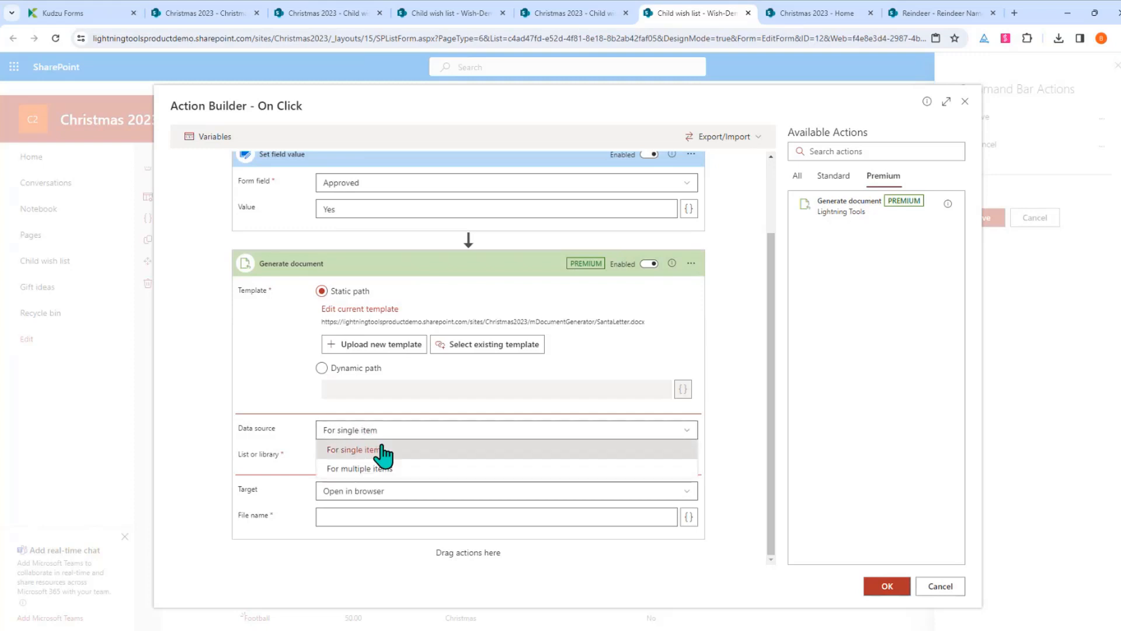
{"action": "left_click", "coordinate": [383, 455]}
{"action": "left_click", "coordinate": [409, 457]}
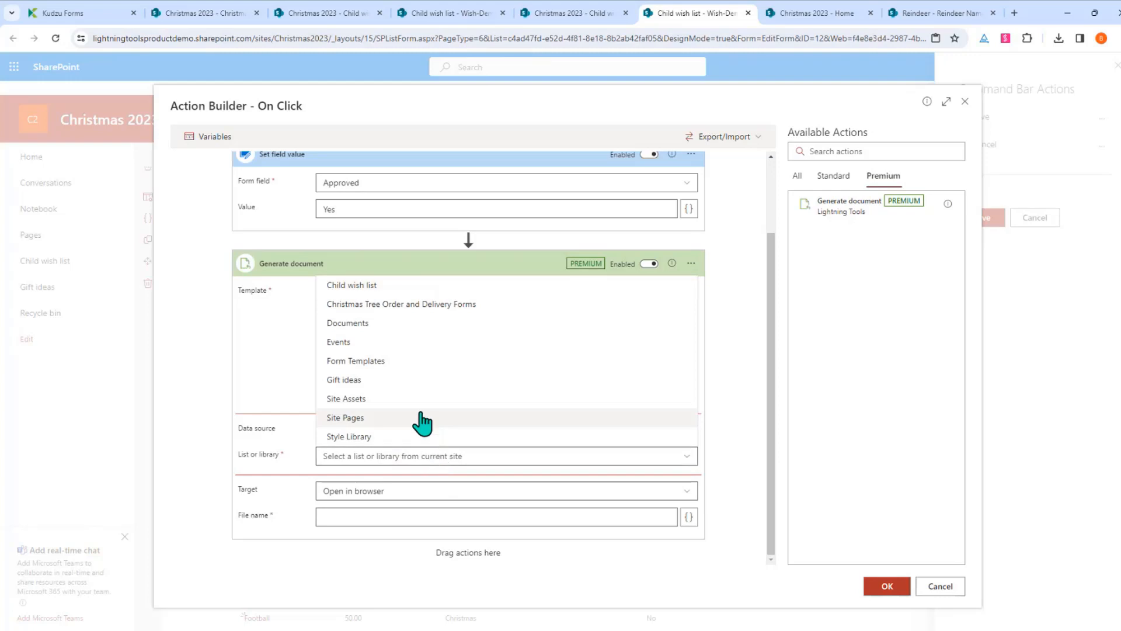
{"action": "left_click", "coordinate": [367, 288]}
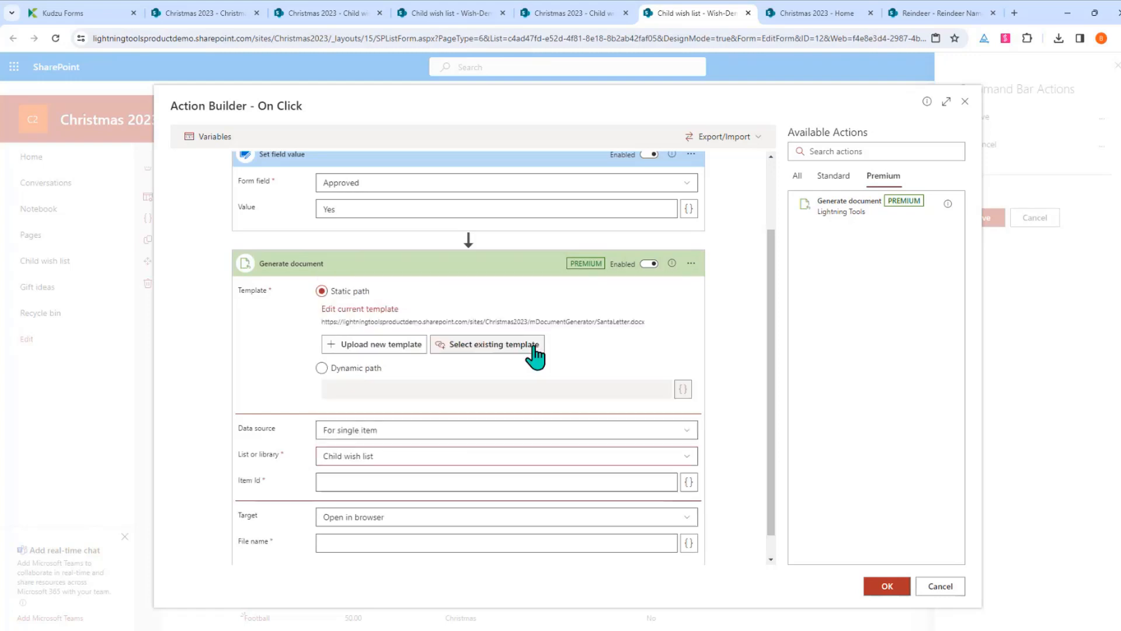
{"action": "left_click", "coordinate": [690, 482]}
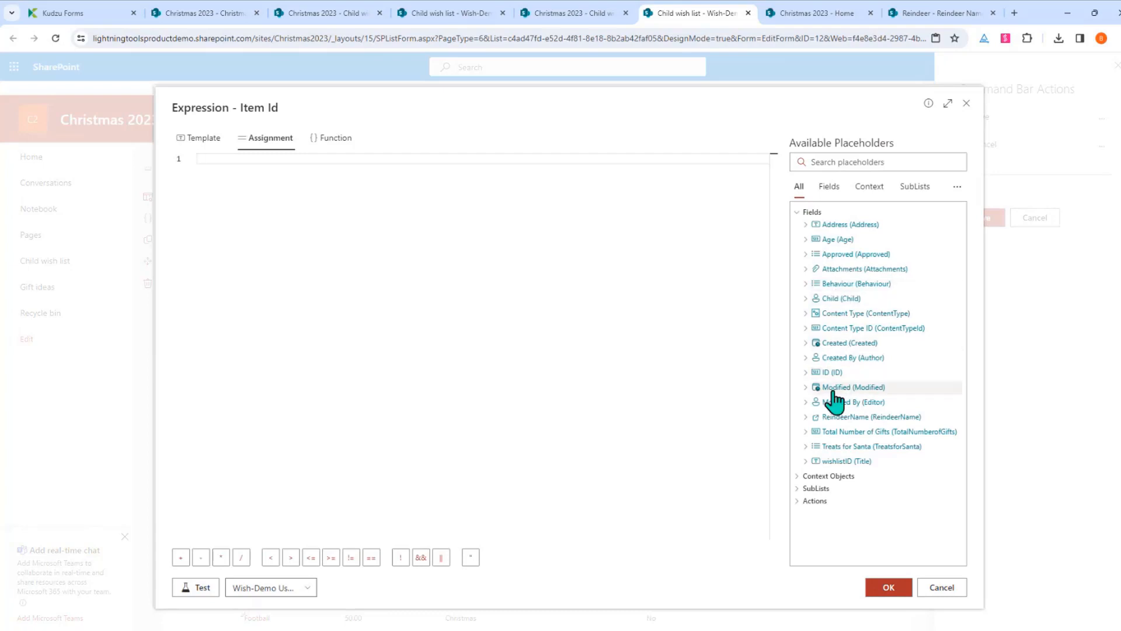
{"action": "left_click", "coordinate": [833, 374]}
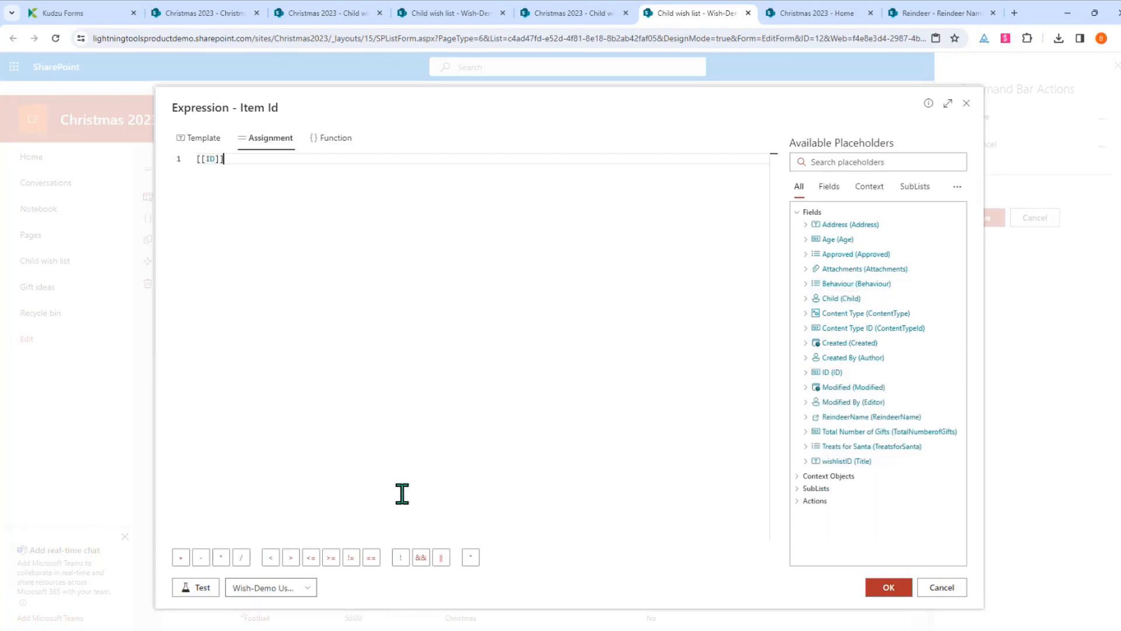
{"action": "left_click", "coordinate": [887, 590]}
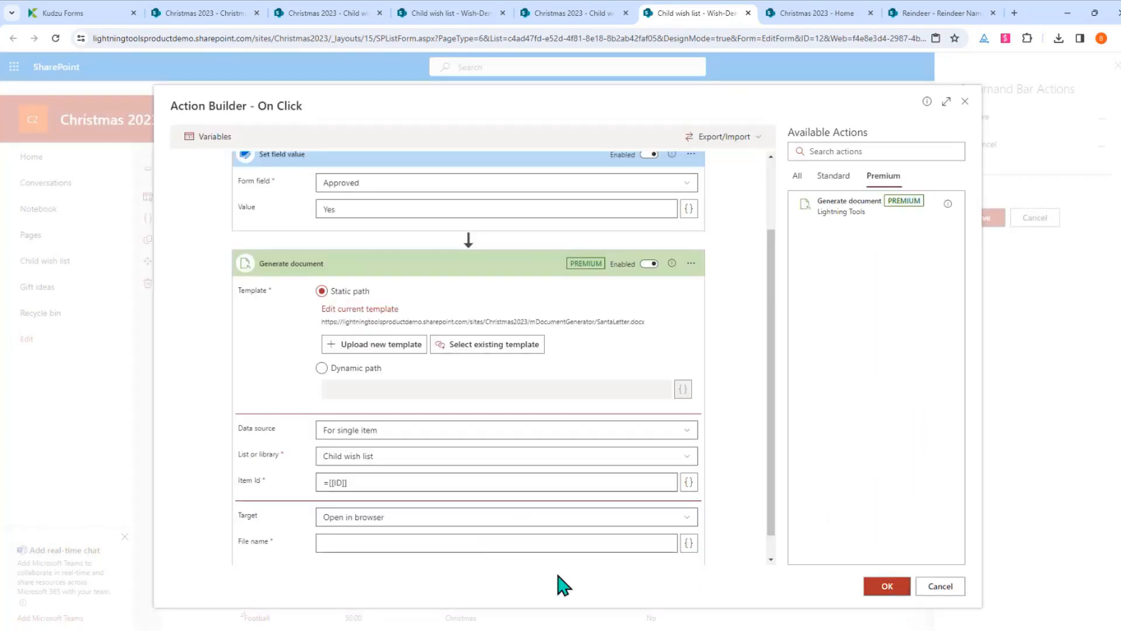
Save generated documents to the Documents library's SantaLetters sub folder
{"action": "left_click", "coordinate": [459, 519]}
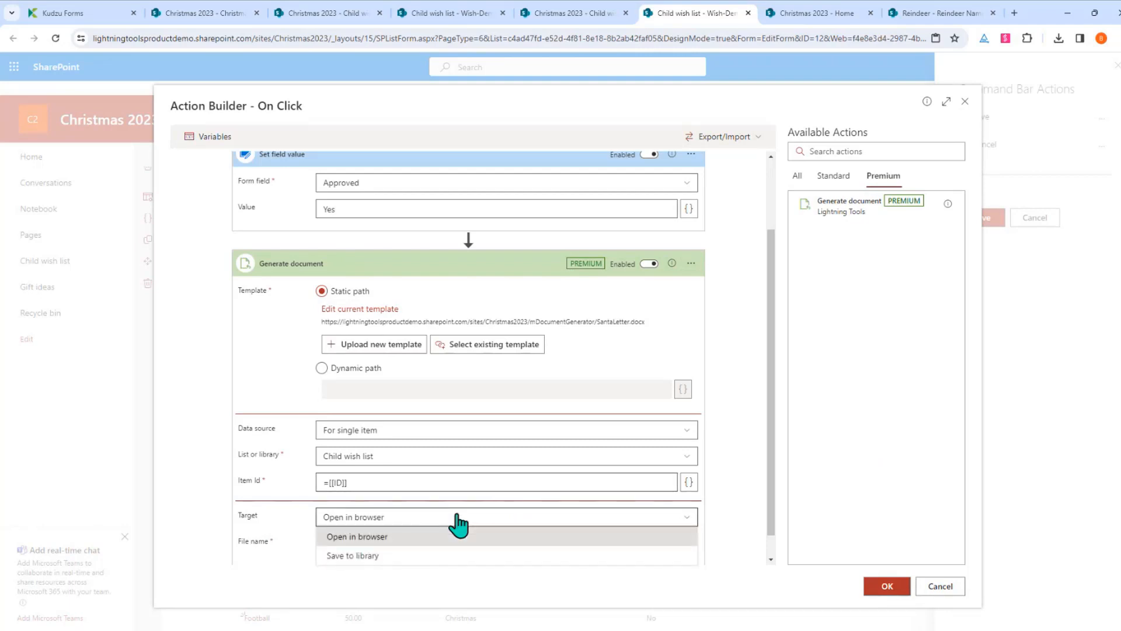
{"action": "left_click", "coordinate": [371, 558]}
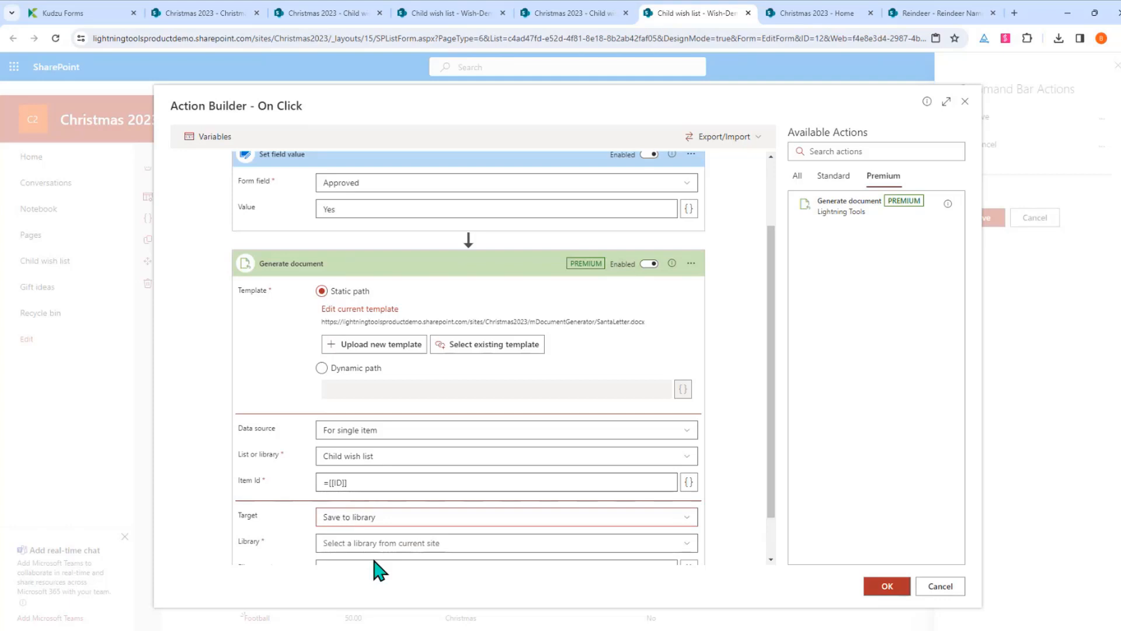
{"action": "scroll", "coordinate": [483, 426], "scroll_direction": "down", "scroll_amount": 1}
{"action": "left_click", "coordinate": [468, 493]}
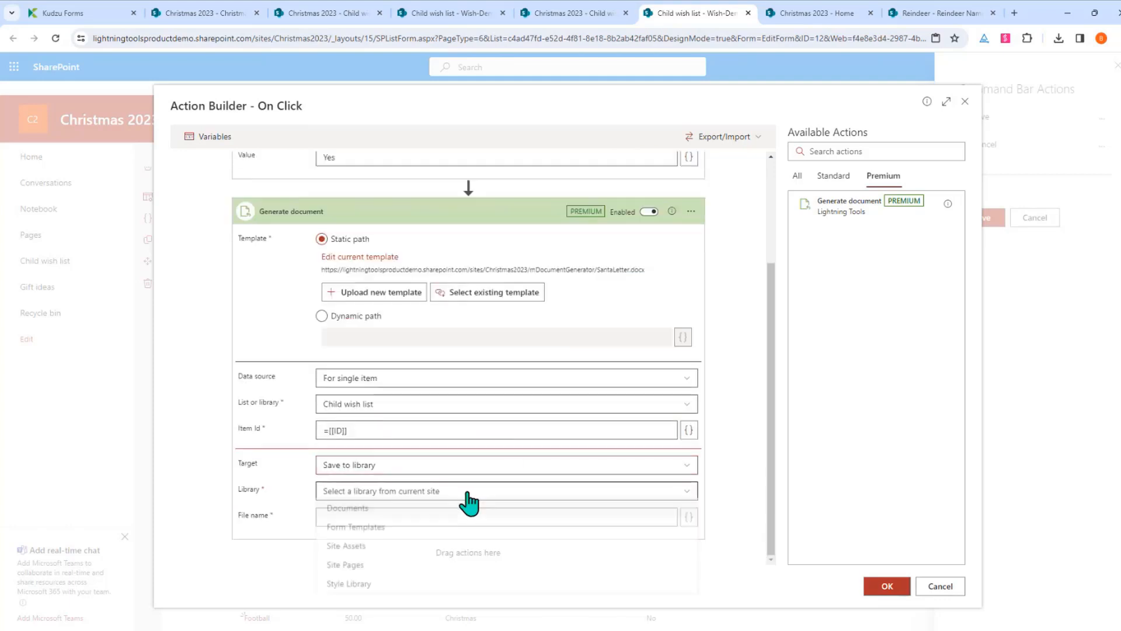
{"action": "left_click", "coordinate": [325, 512]}
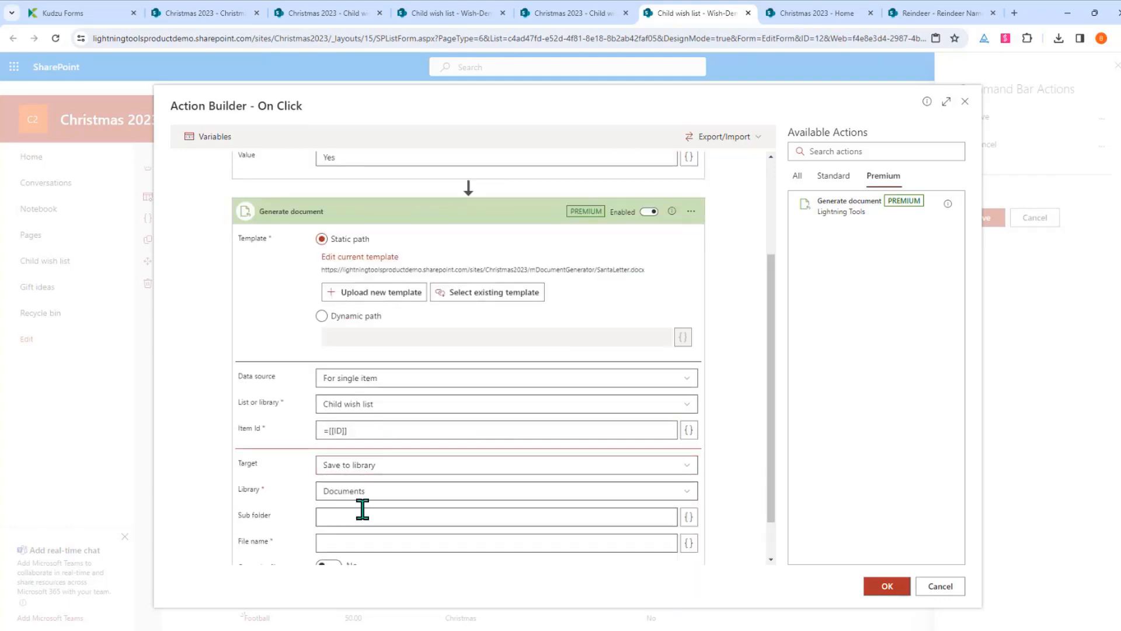
{"action": "left_click", "coordinate": [365, 517]}
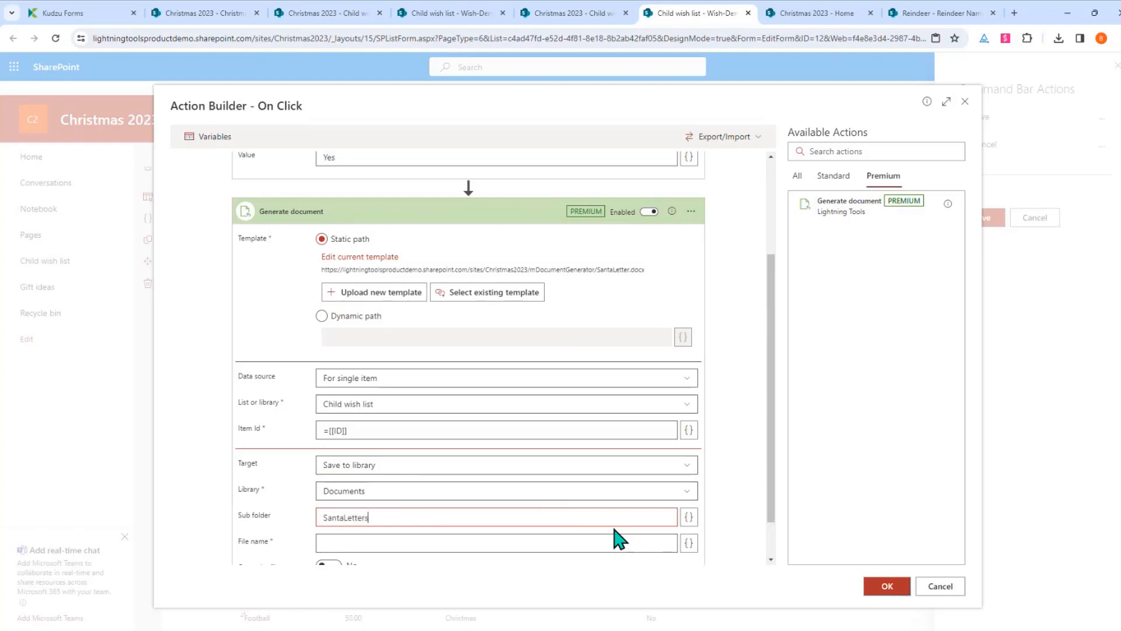
{"action": "scroll", "coordinate": [646, 518], "scroll_direction": "down", "scroll_amount": 1}
Name generated files [[Title]].docx and turn on Overwrite file
{"action": "left_click", "coordinate": [568, 496]}
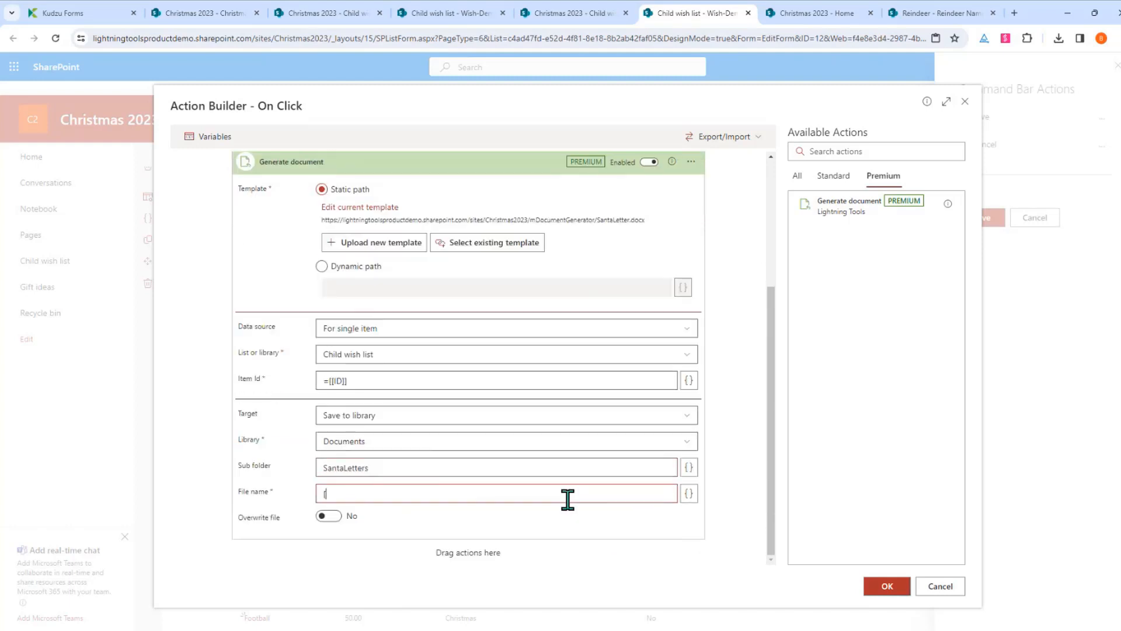
{"action": "type", "text": "[[Title]].docx"}
{"action": "left_click", "coordinate": [329, 519]}
{"action": "scroll", "coordinate": [343, 532], "scroll_direction": "up", "scroll_amount": 3}
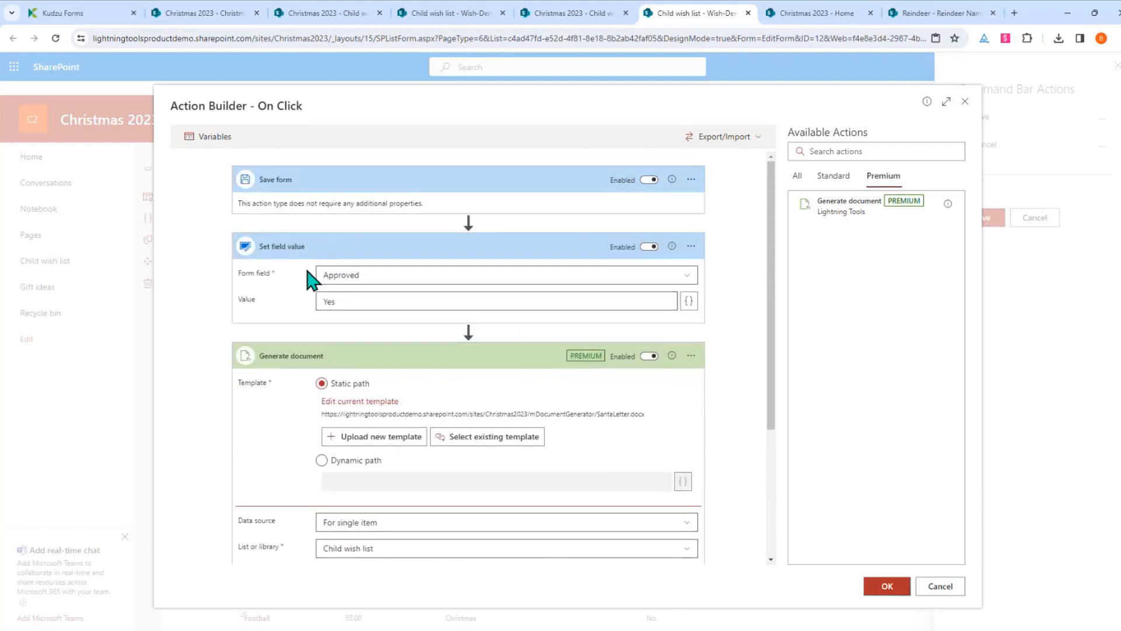
{"action": "scroll", "coordinate": [491, 485], "scroll_direction": "down", "scroll_amount": 3}
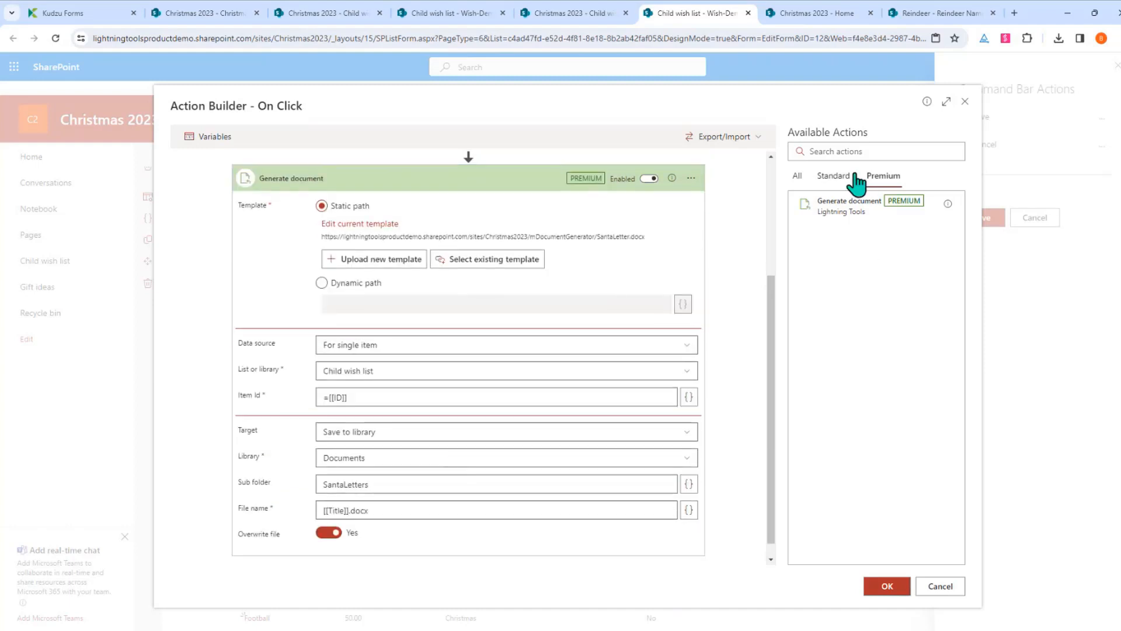
Add Save form and Close form steps from the Standard actions
{"action": "left_click", "coordinate": [847, 176]}
{"action": "left_click_drag", "start_coordinate": [881, 380], "coordinate": [537, 564]}
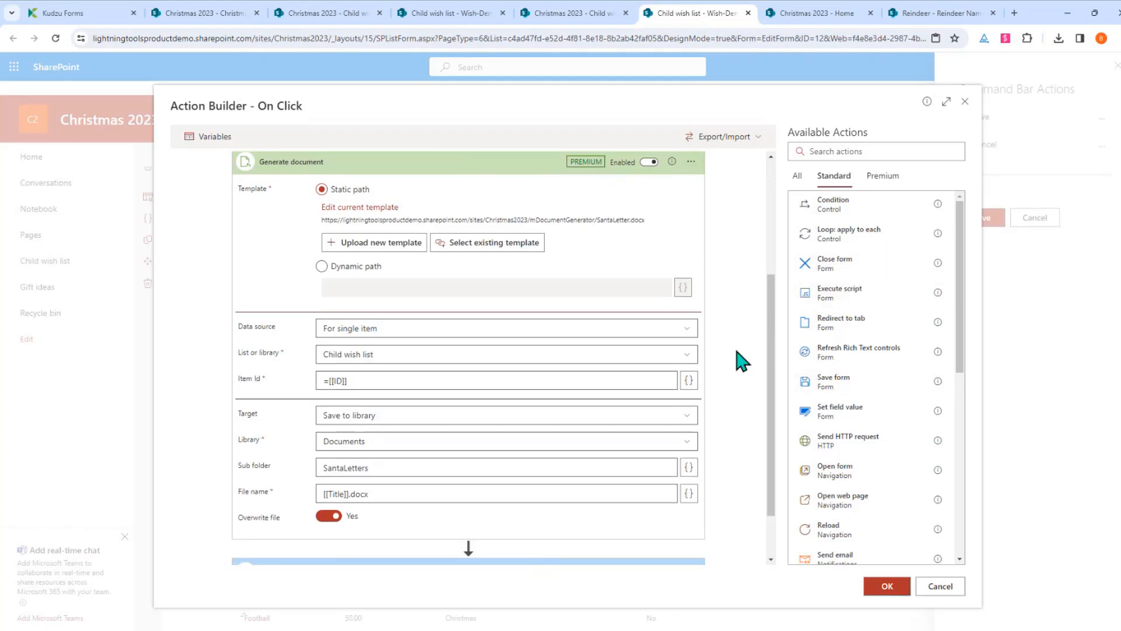
{"action": "scroll", "coordinate": [737, 351], "scroll_direction": "down", "scroll_amount": 1}
{"action": "left_click_drag", "start_coordinate": [850, 268], "coordinate": [536, 546]}
Confirm the Approve Wish List action, save the command bar actions, and save and close the form design
{"action": "left_click", "coordinate": [885, 587]}
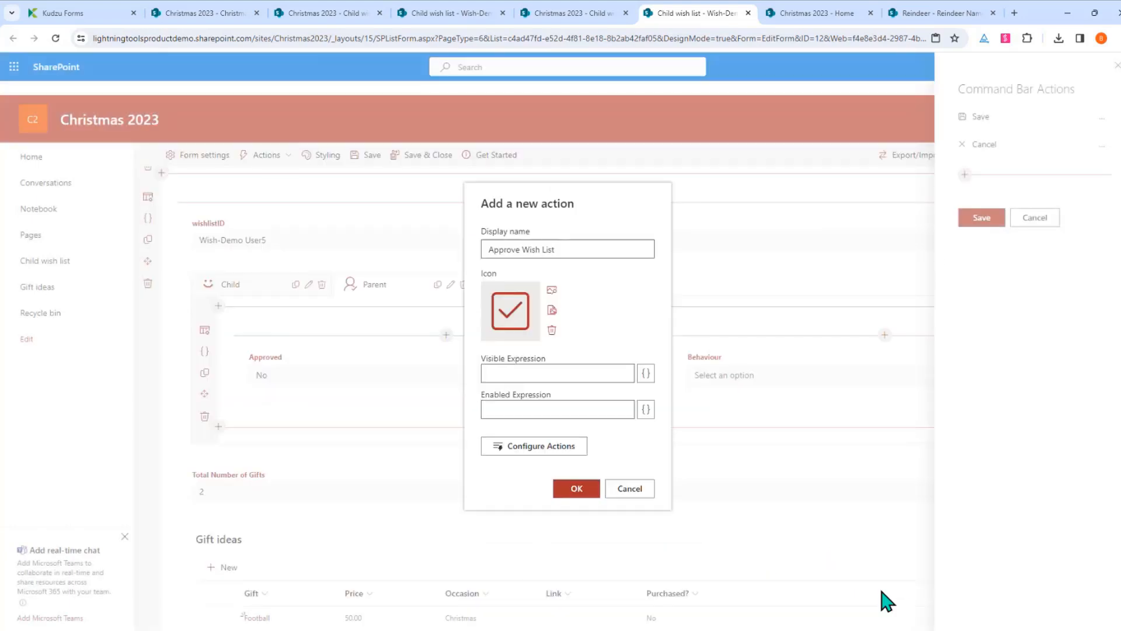
{"action": "left_click", "coordinate": [577, 488]}
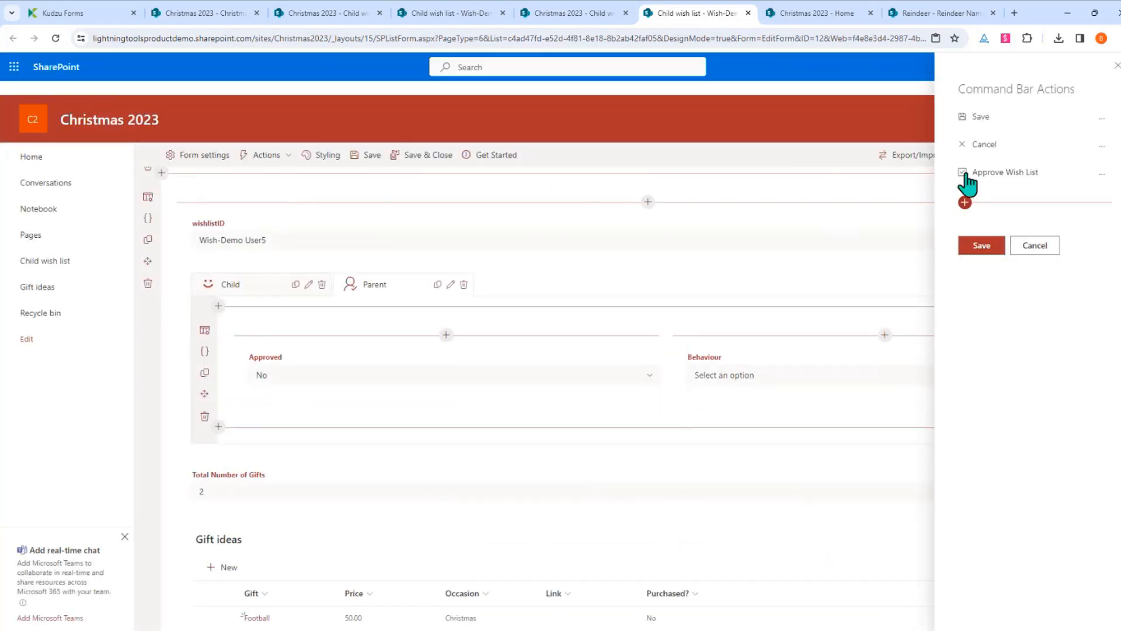
{"action": "left_click", "coordinate": [999, 253]}
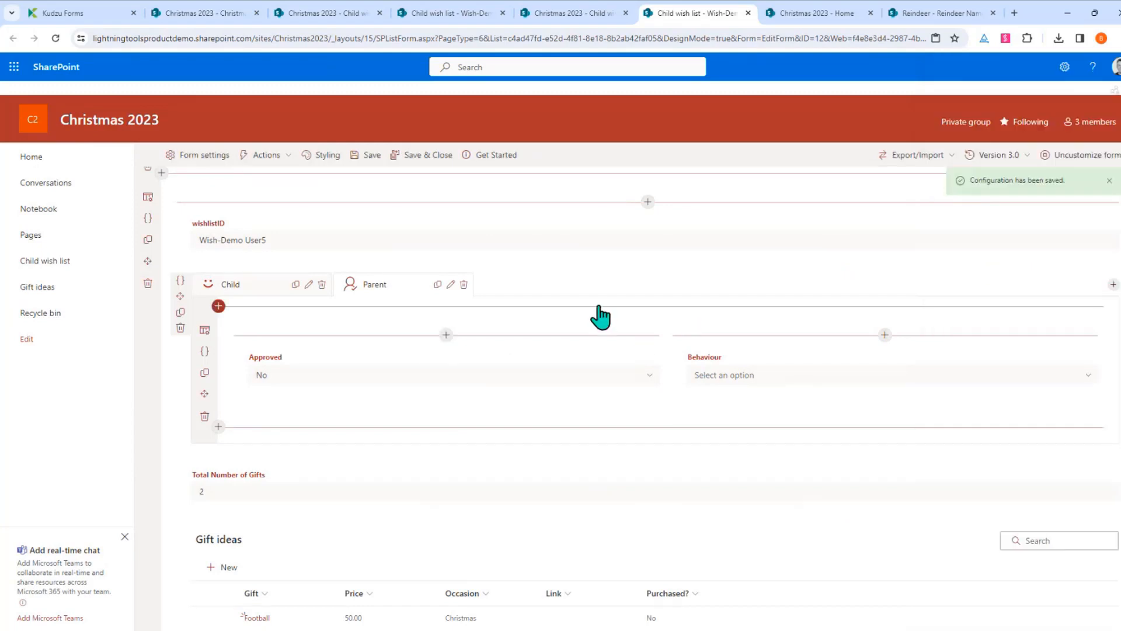
{"action": "left_click", "coordinate": [403, 156]}
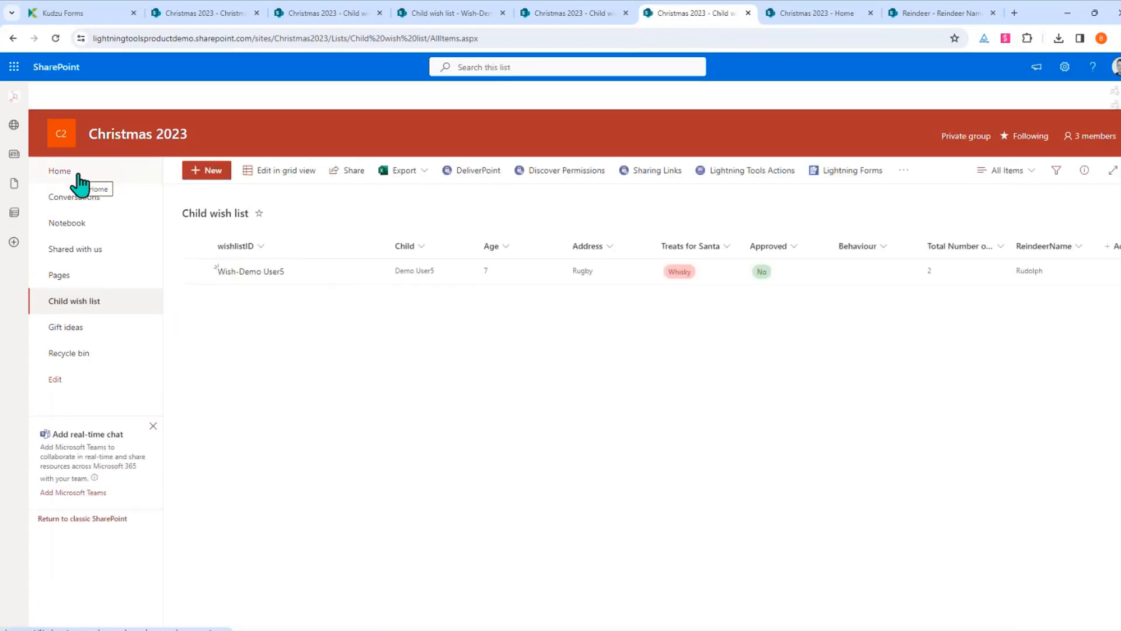
Check the SantaLetters folder in the Documents library from the site home page
{"action": "left_click", "coordinate": [79, 175]}
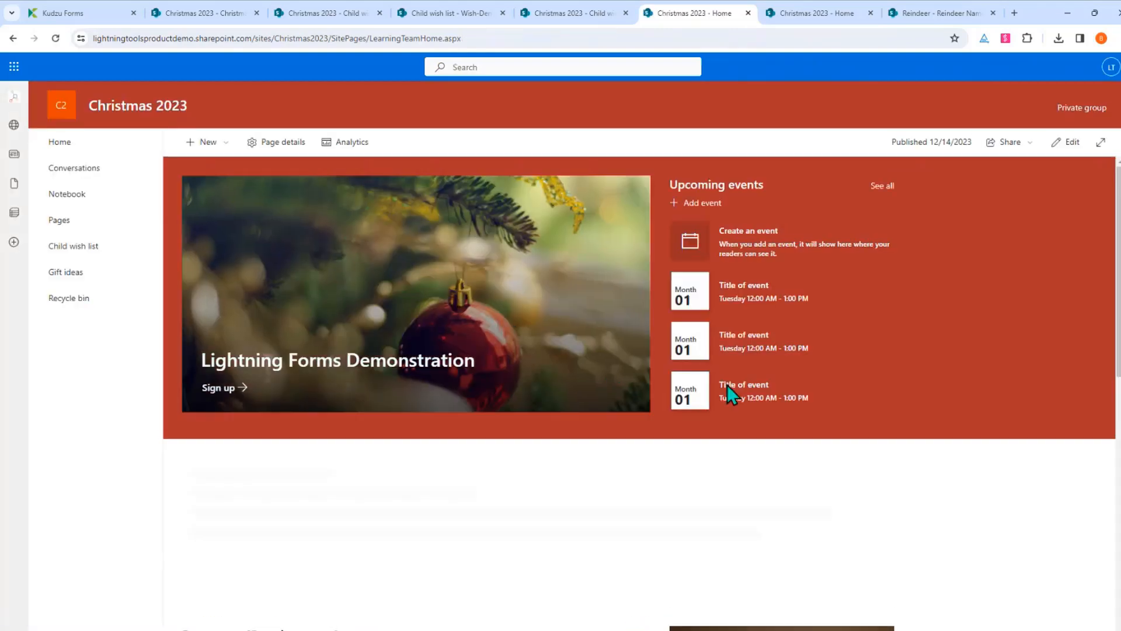
{"action": "scroll", "coordinate": [727, 384], "scroll_direction": "down", "scroll_amount": 5}
{"action": "left_click", "coordinate": [269, 420]}
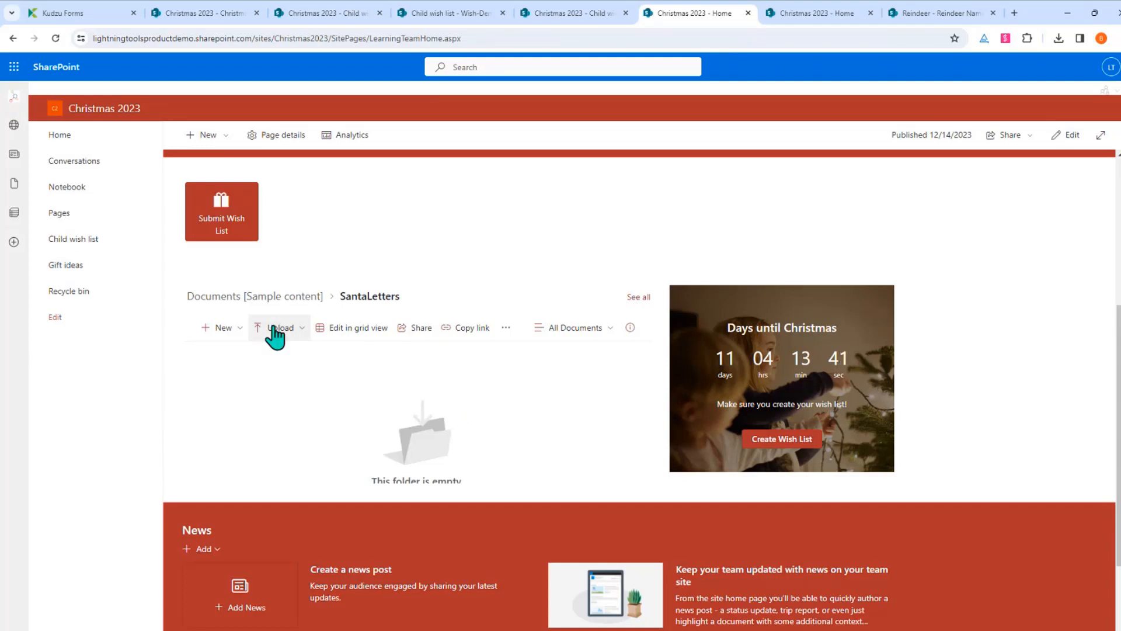
{"action": "left_click", "coordinate": [236, 298]}
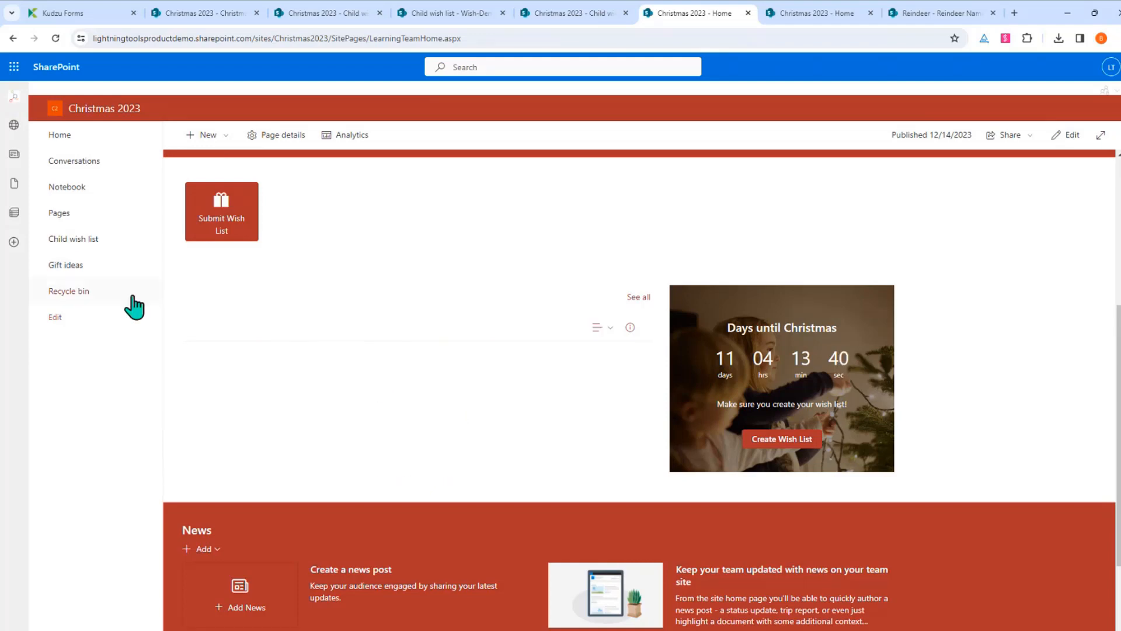
Edit the Wish-Demo User5 entry in the Child wish list and run Approve Wish List
{"action": "left_click", "coordinate": [84, 239]}
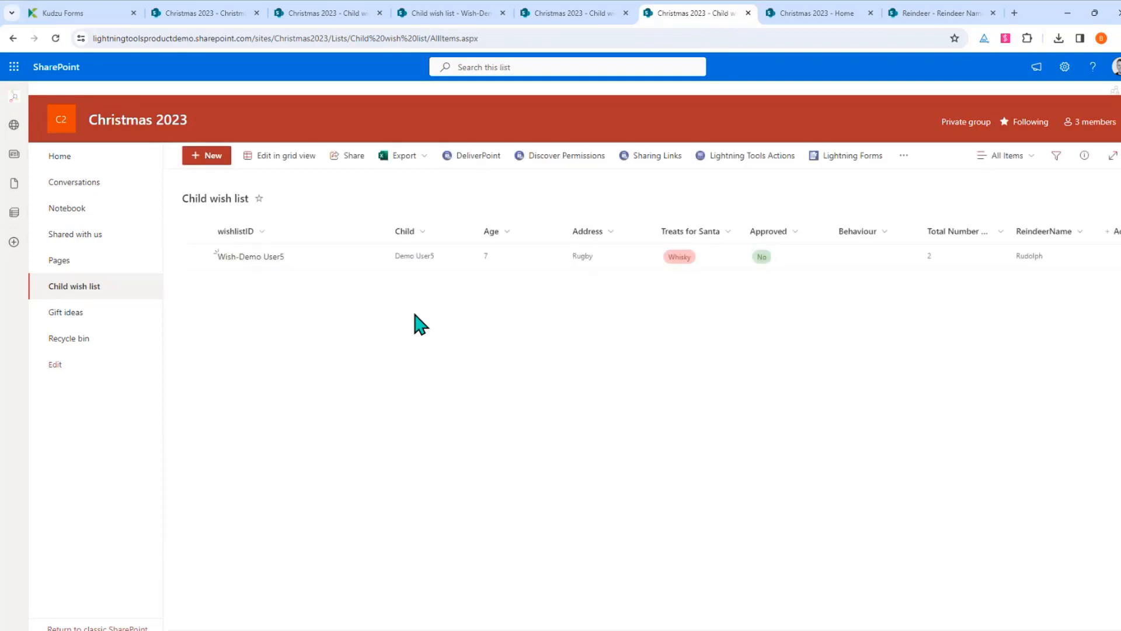
{"action": "left_click", "coordinate": [270, 260]}
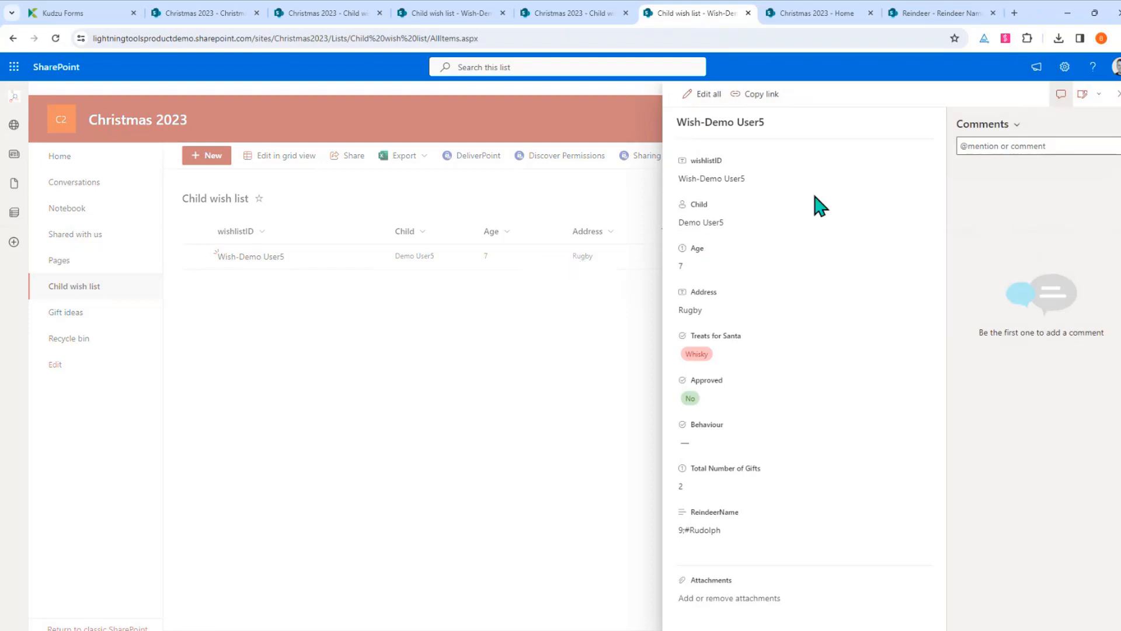
{"action": "left_click", "coordinate": [1115, 96]}
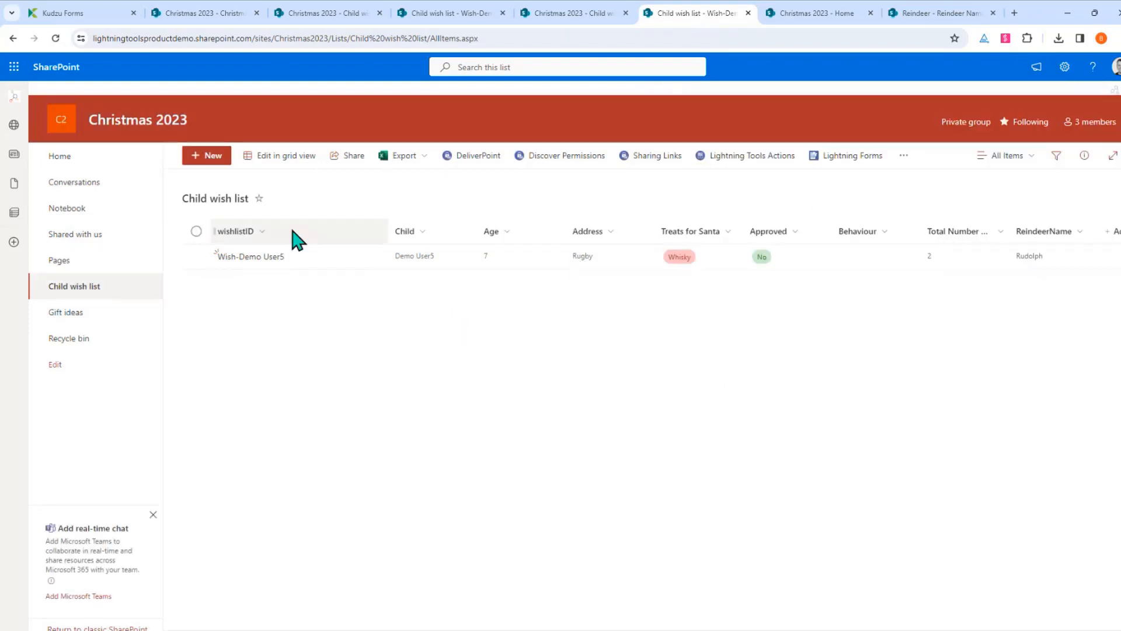
{"action": "left_click", "coordinate": [331, 257]}
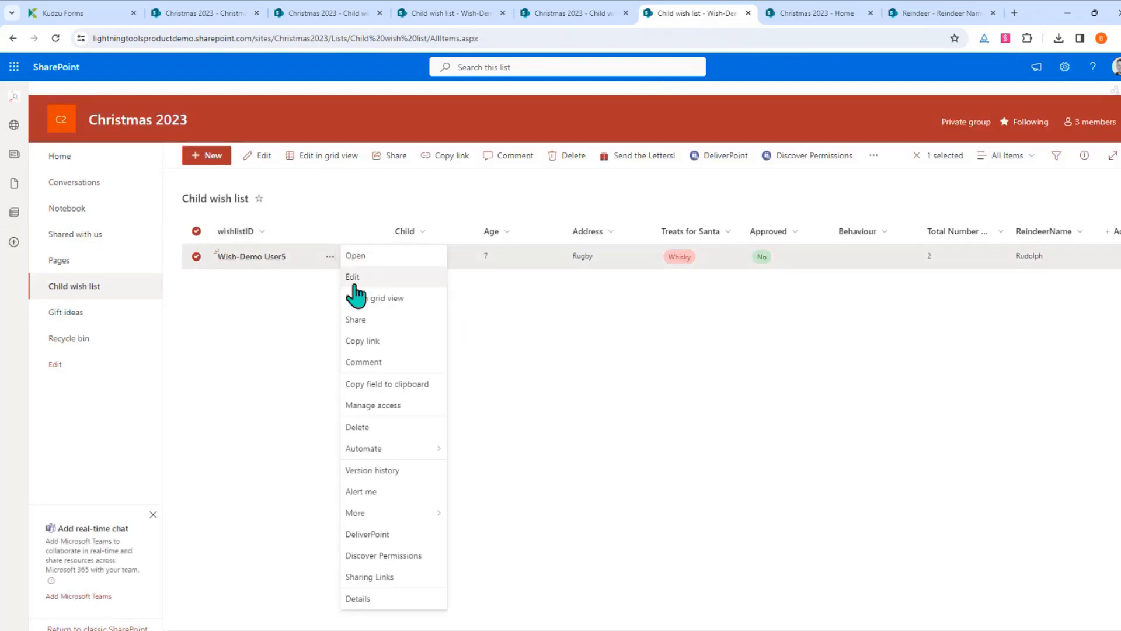
{"action": "left_click", "coordinate": [351, 277]}
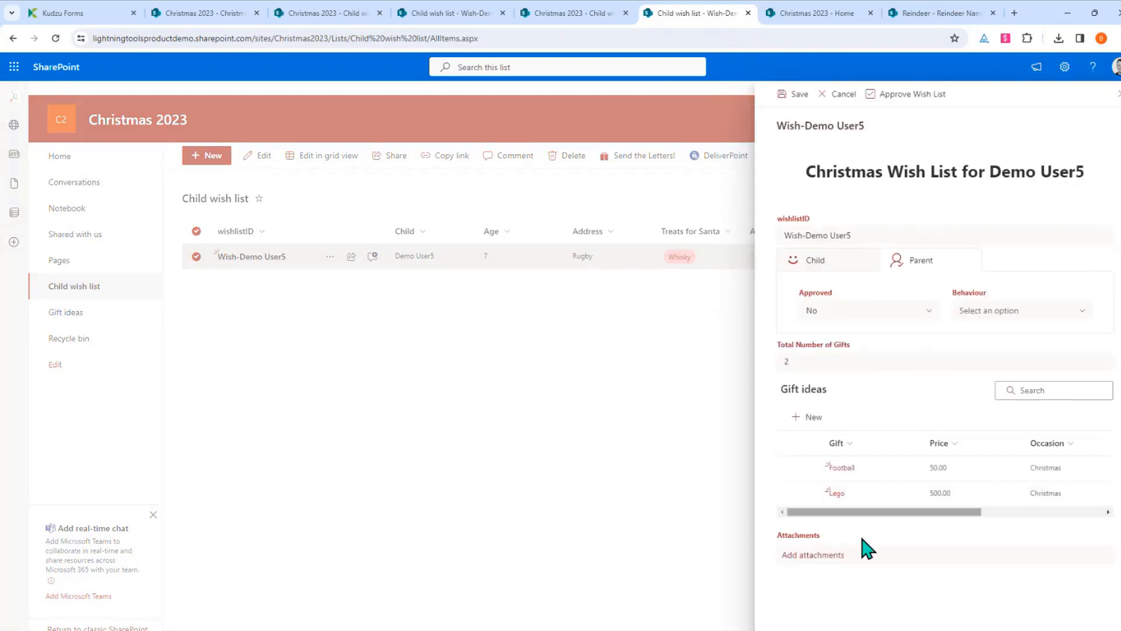
{"action": "left_click", "coordinate": [913, 98]}
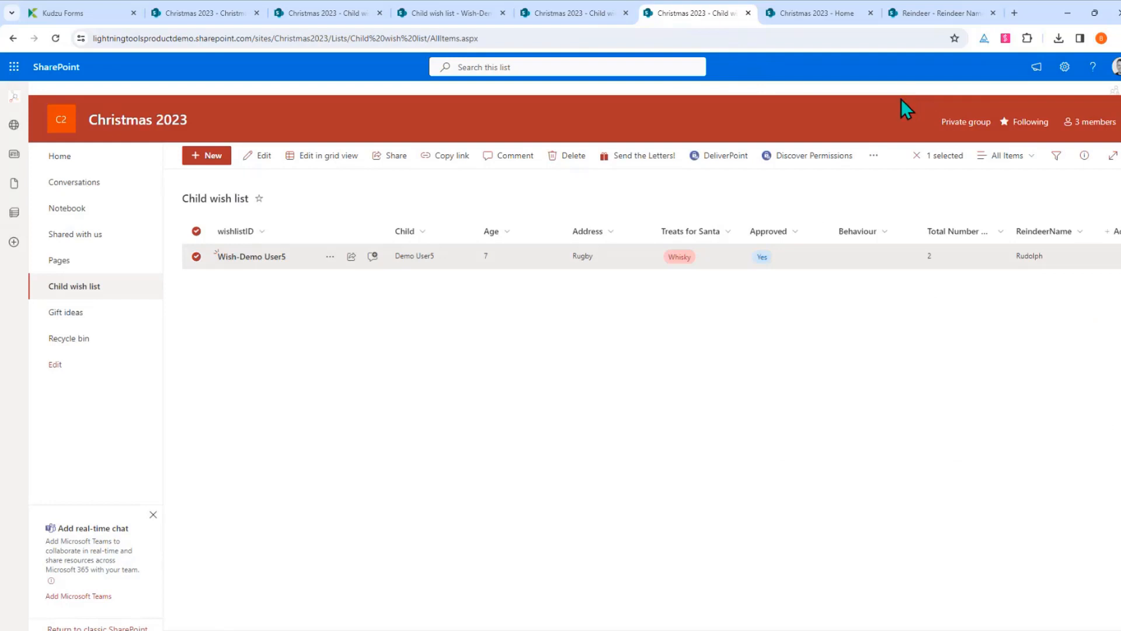
Open Wish-Demo User5.docx from the SantaLetters folder in the Word desktop app
{"action": "left_click", "coordinate": [82, 156]}
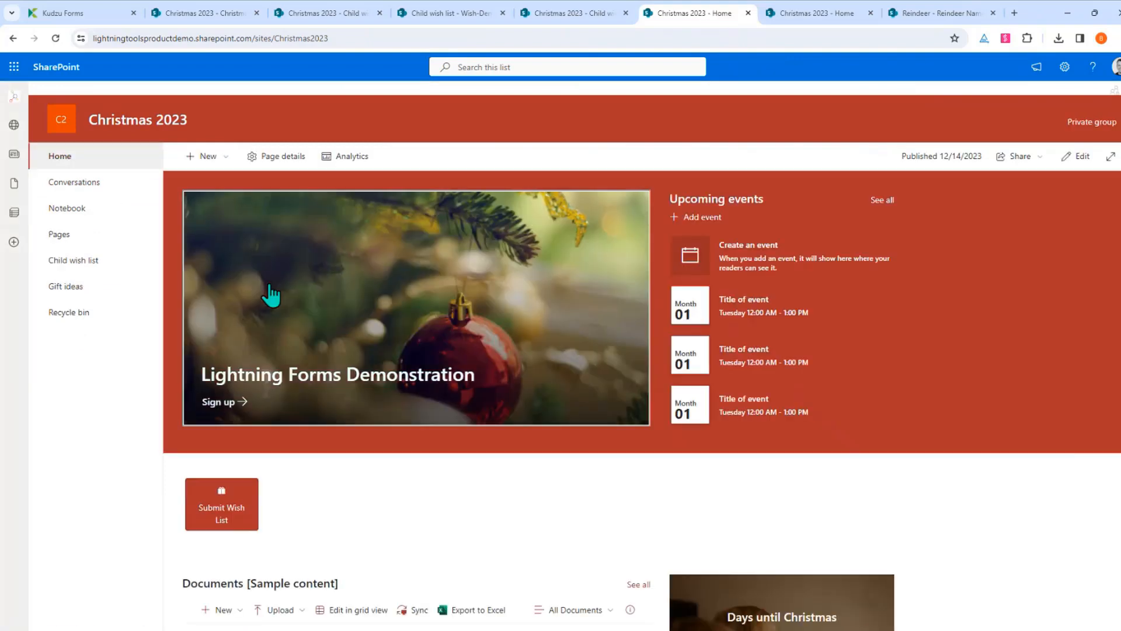
{"action": "scroll", "coordinate": [513, 351], "scroll_direction": "down", "scroll_amount": 4}
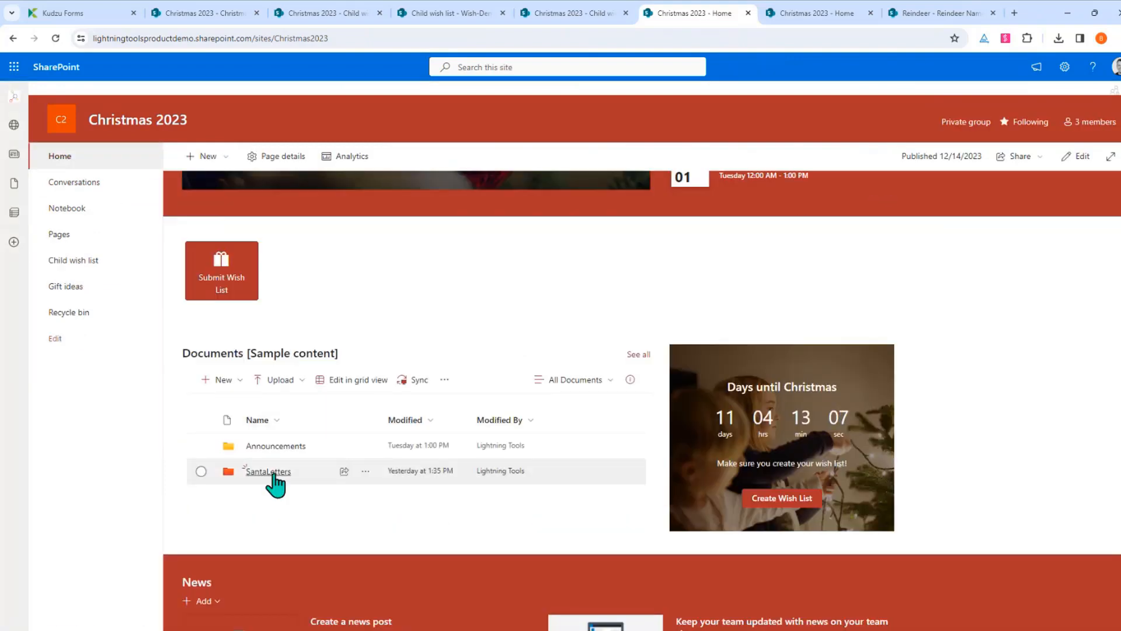
{"action": "left_click", "coordinate": [270, 471]}
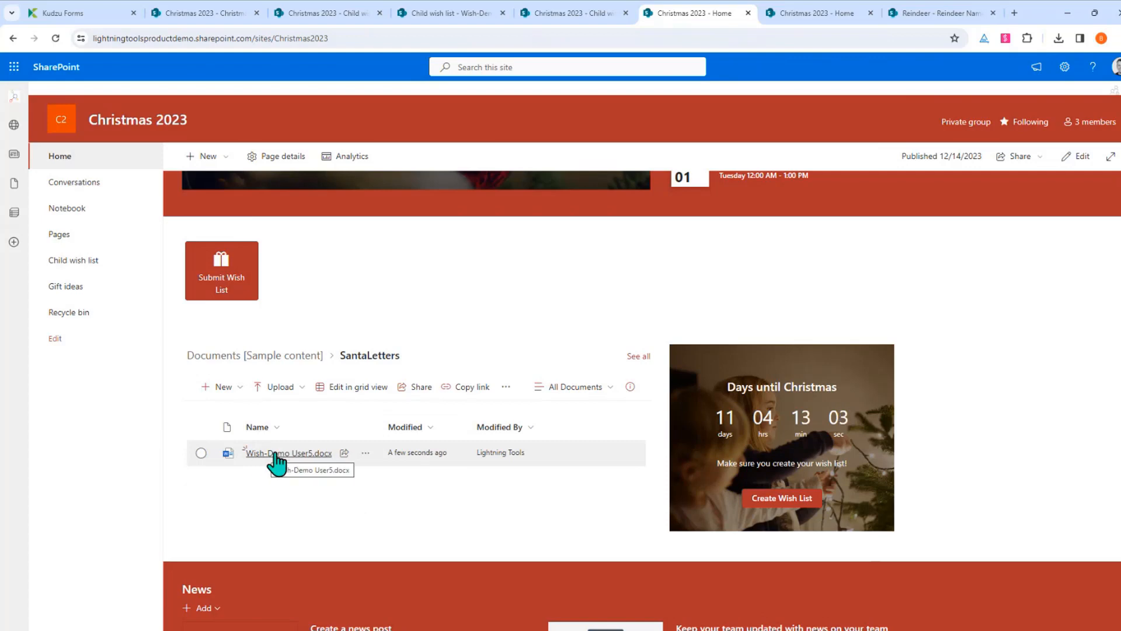
{"action": "left_click", "coordinate": [365, 454]}
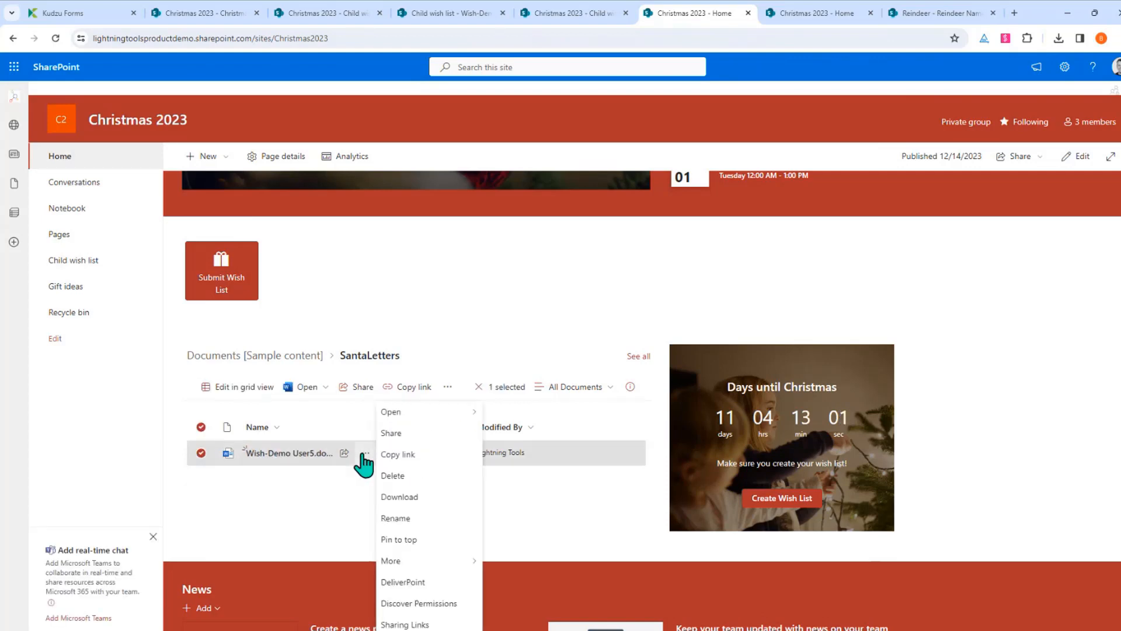
{"action": "mouse_move", "coordinate": [470, 415]}
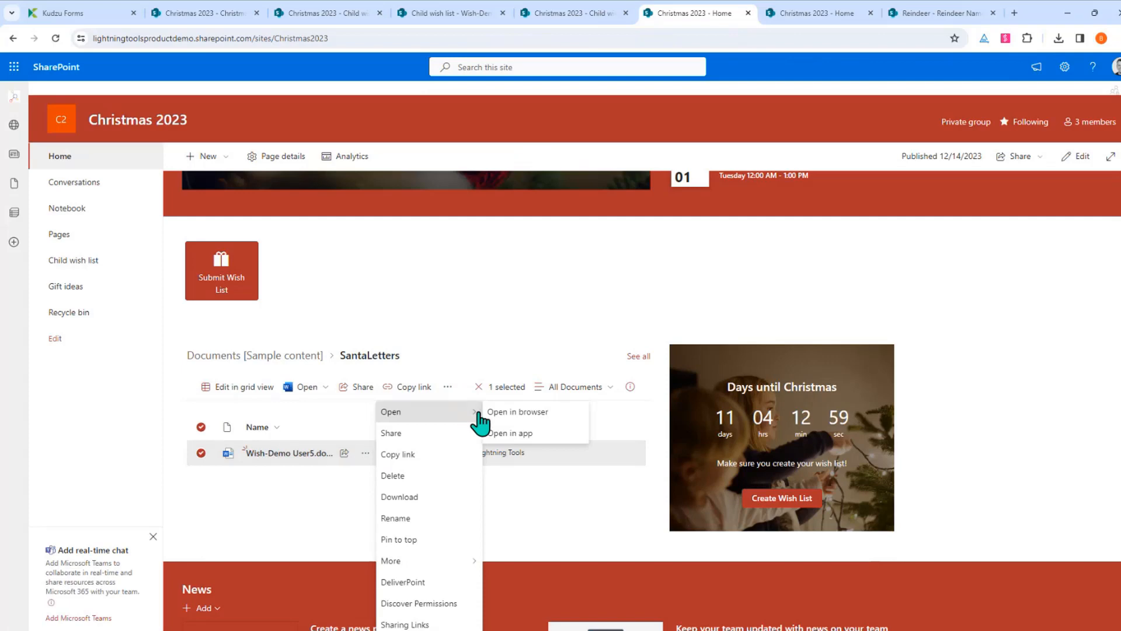
{"action": "left_click", "coordinate": [536, 435]}
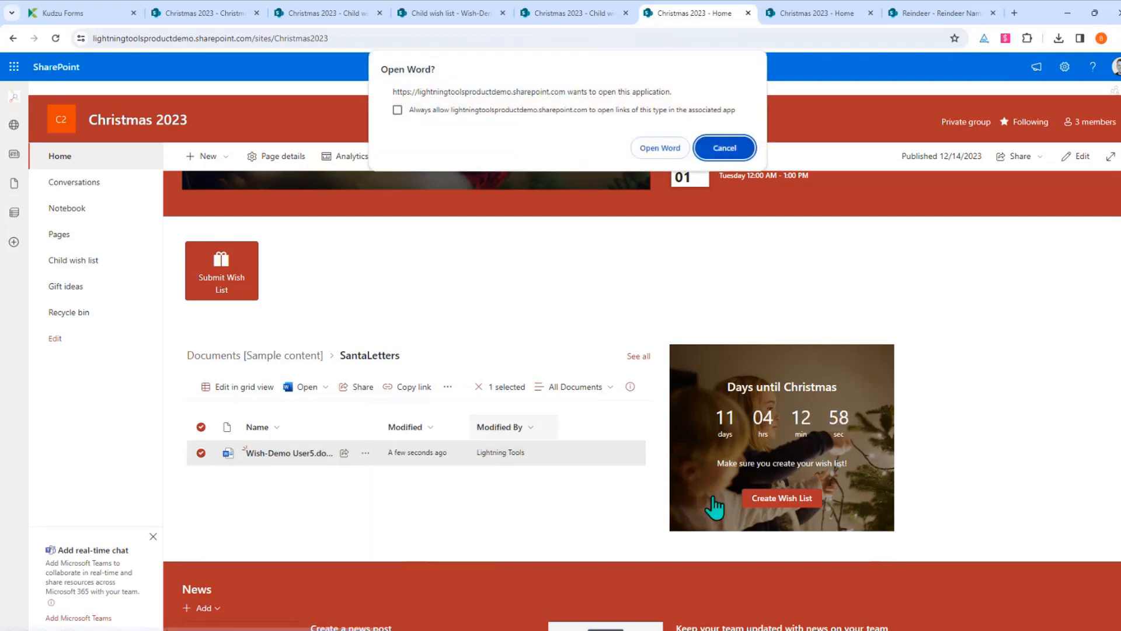
{"action": "left_click", "coordinate": [660, 149]}
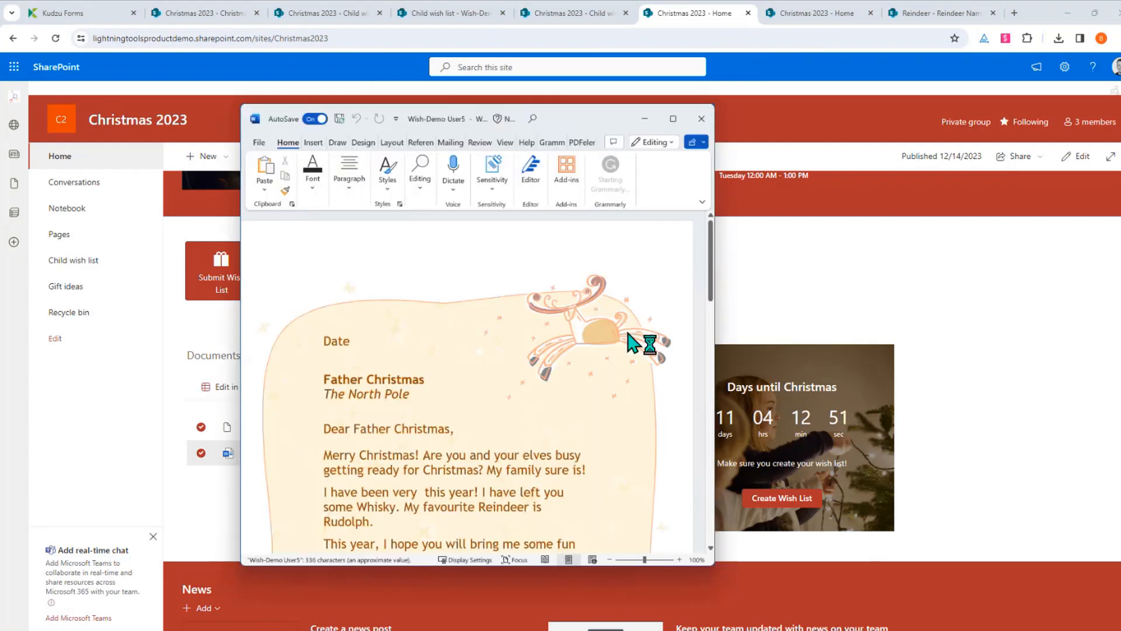
Review the letter's merged Whisky and Rudolph values and its gift table: Football 50, Lego 500
{"action": "scroll", "coordinate": [459, 371], "scroll_direction": "down", "scroll_amount": 2}
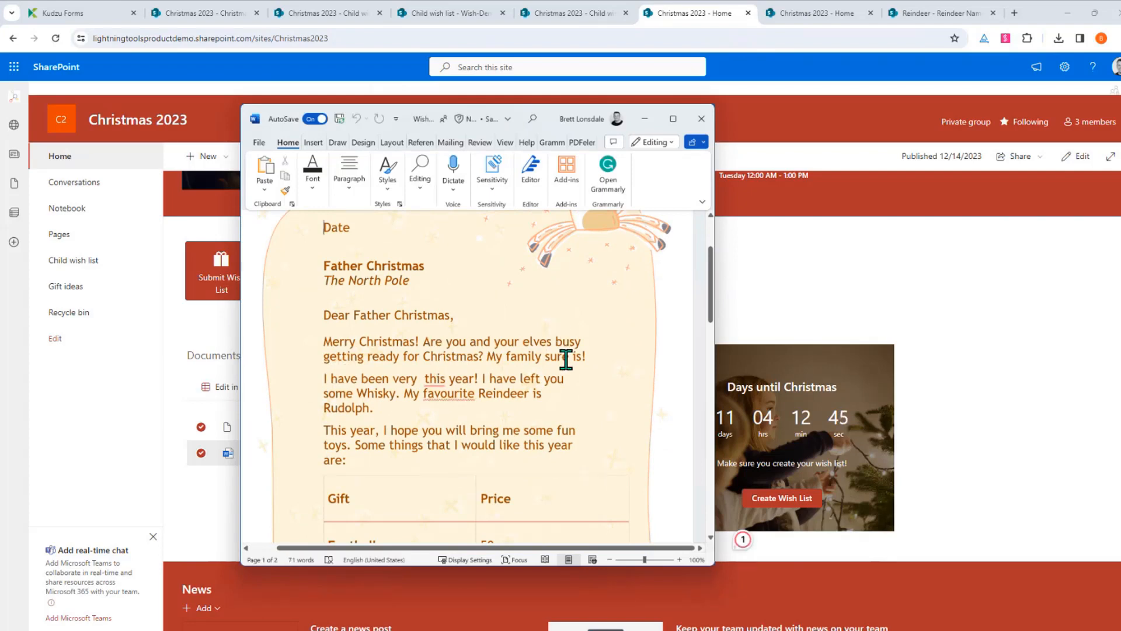
{"action": "left_click", "coordinate": [390, 393]}
{"action": "left_click", "coordinate": [338, 408]}
{"action": "scroll", "coordinate": [561, 427], "scroll_direction": "down", "scroll_amount": 2}
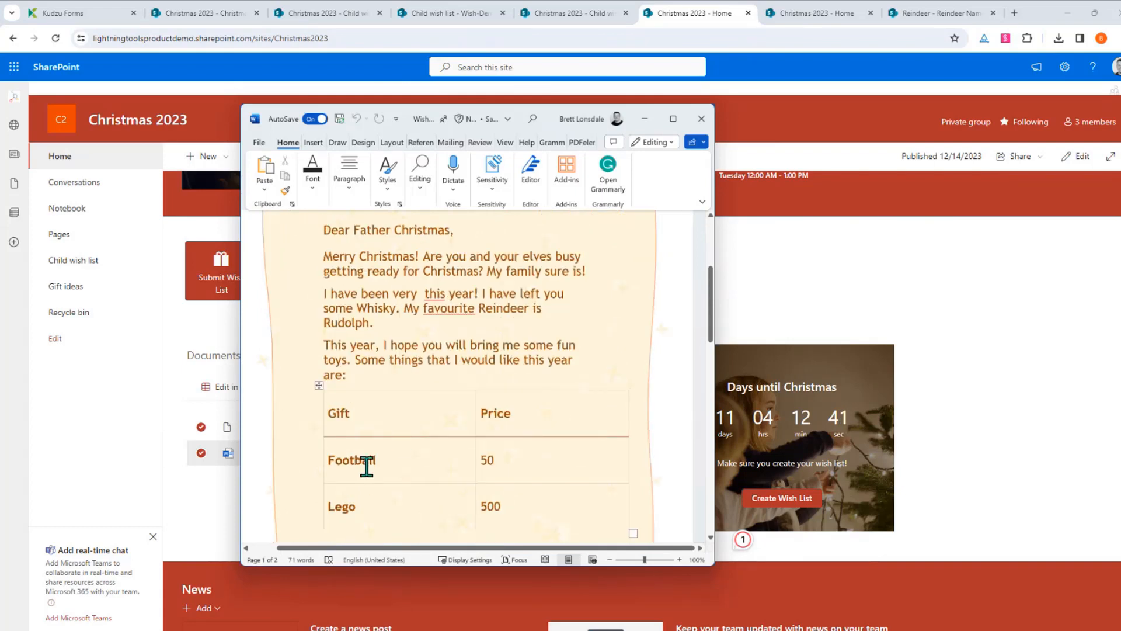
{"action": "scroll", "coordinate": [570, 431], "scroll_direction": "down", "scroll_amount": 2}
{"action": "scroll", "coordinate": [564, 417], "scroll_direction": "up", "scroll_amount": 7}
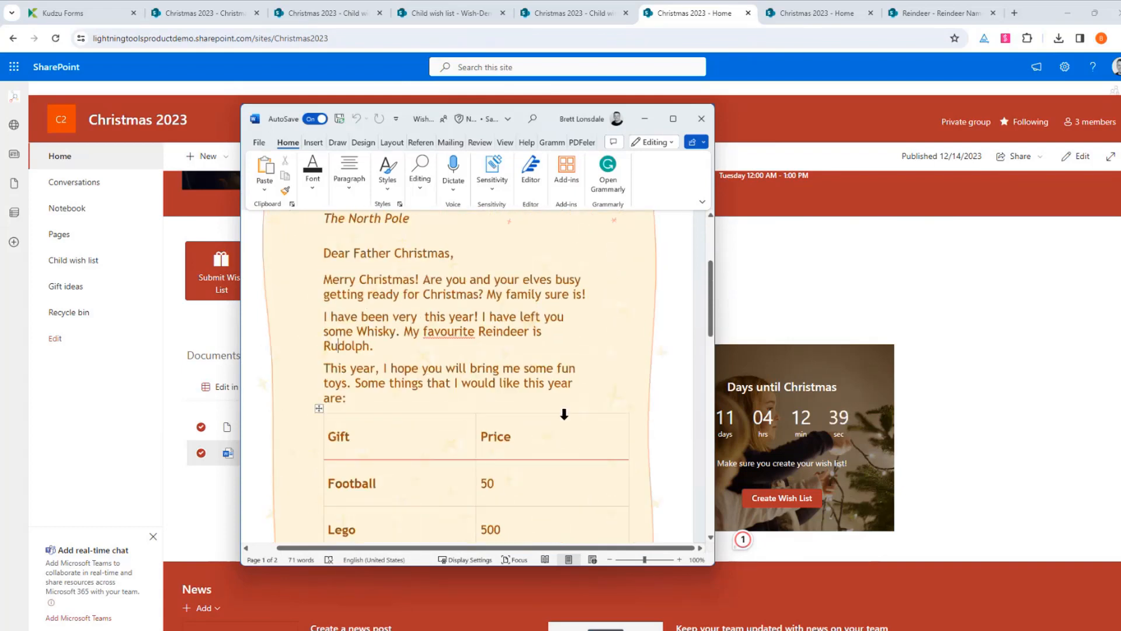
{"action": "scroll", "coordinate": [562, 409], "scroll_direction": "down", "scroll_amount": 8}
{"action": "scroll", "coordinate": [387, 487], "scroll_direction": "down", "scroll_amount": 5}
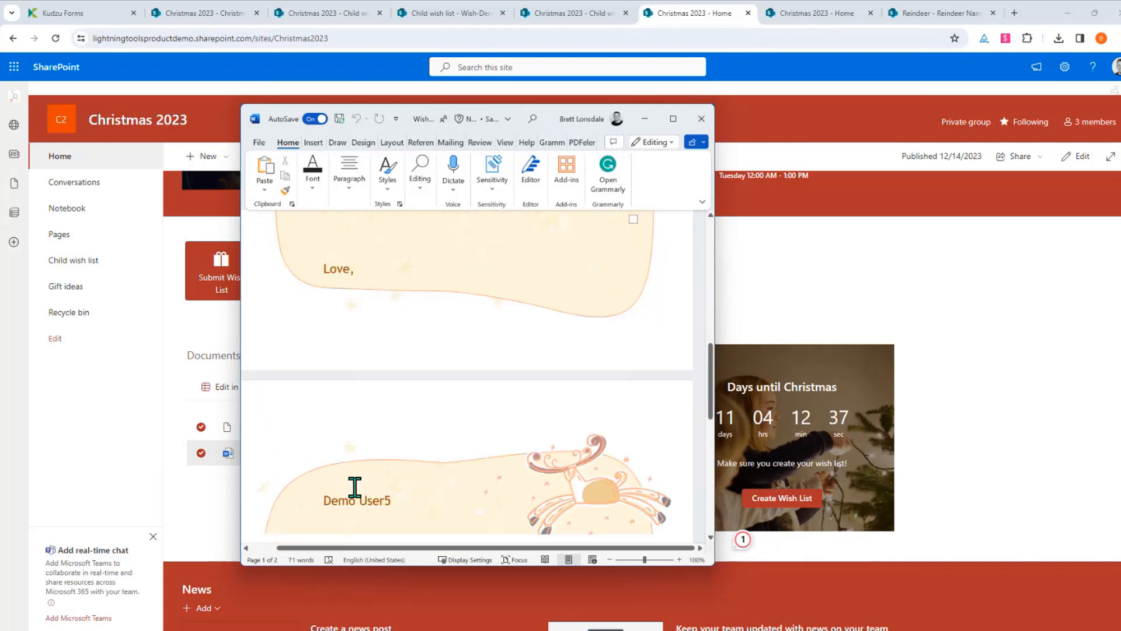
{"action": "scroll", "coordinate": [387, 454], "scroll_direction": "up", "scroll_amount": 2}
{"action": "scroll", "coordinate": [412, 427], "scroll_direction": "up", "scroll_amount": 10}
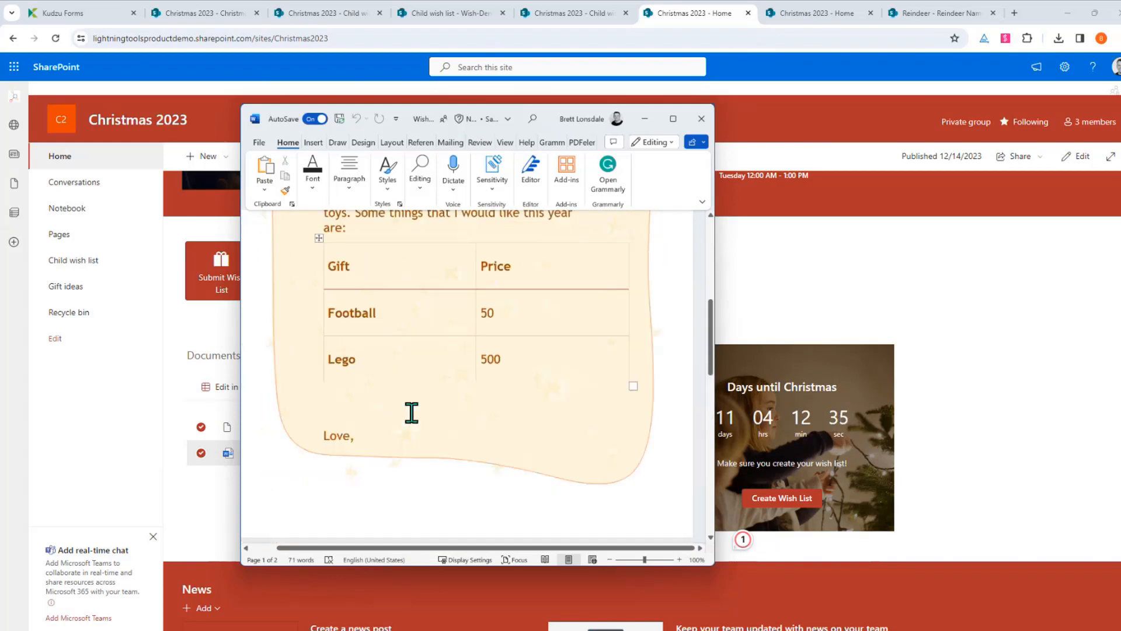
Close the Word letter and return to the Child wish list
{"action": "key", "text": "alt+F4"}
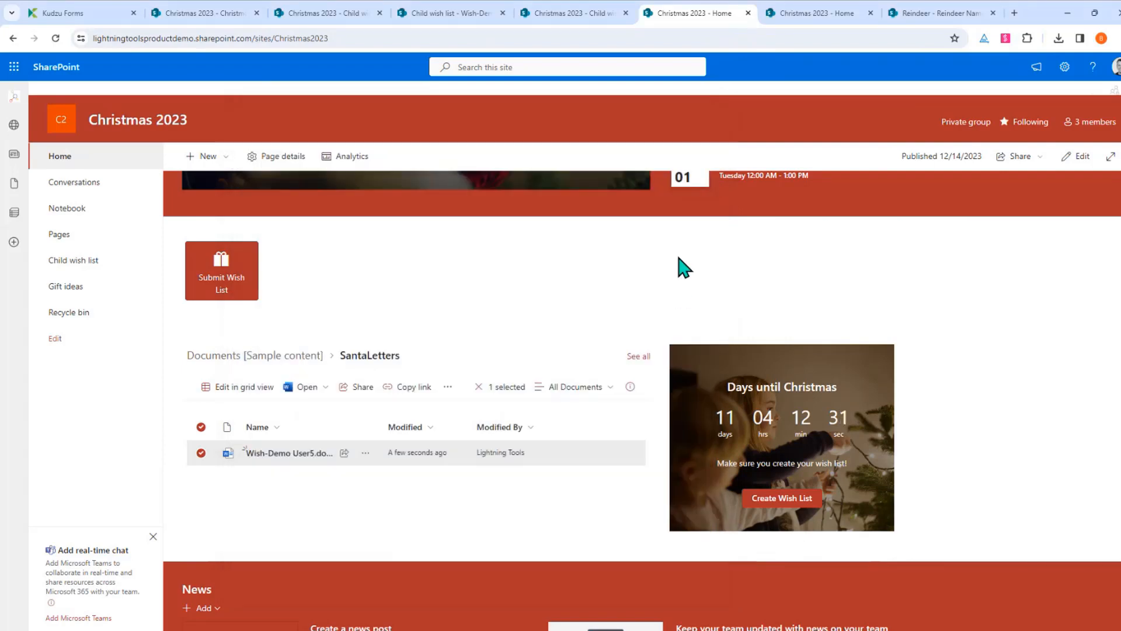
{"action": "left_click", "coordinate": [88, 264]}
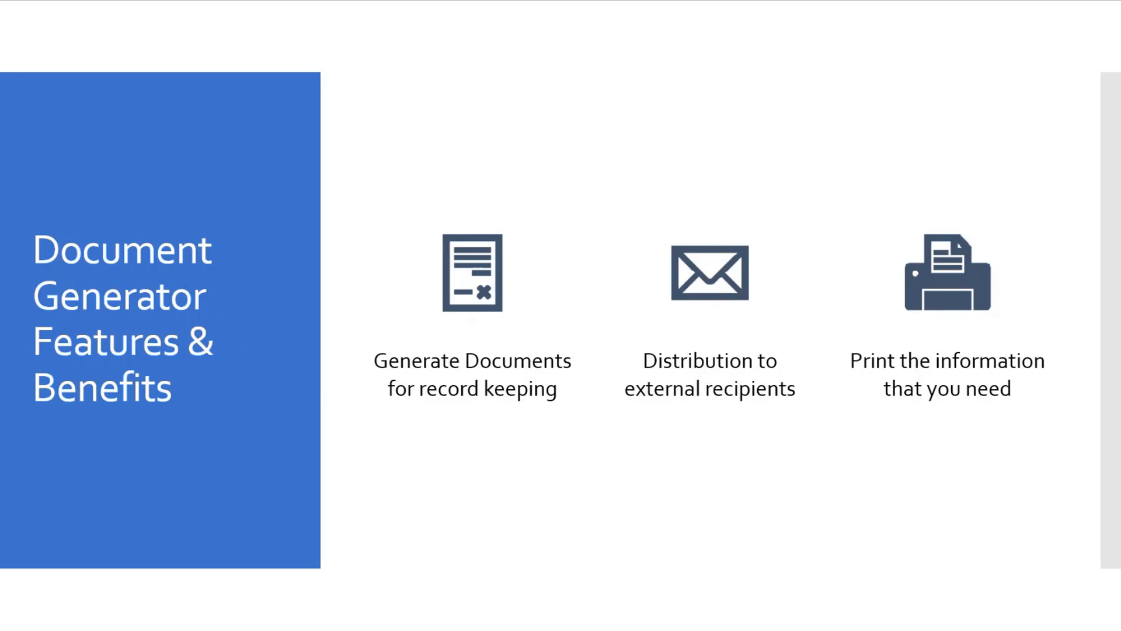
Advance the slideshow through the Actions slides to the bulk-approving Demonstration slide
{"action": "key", "text": "Right"}
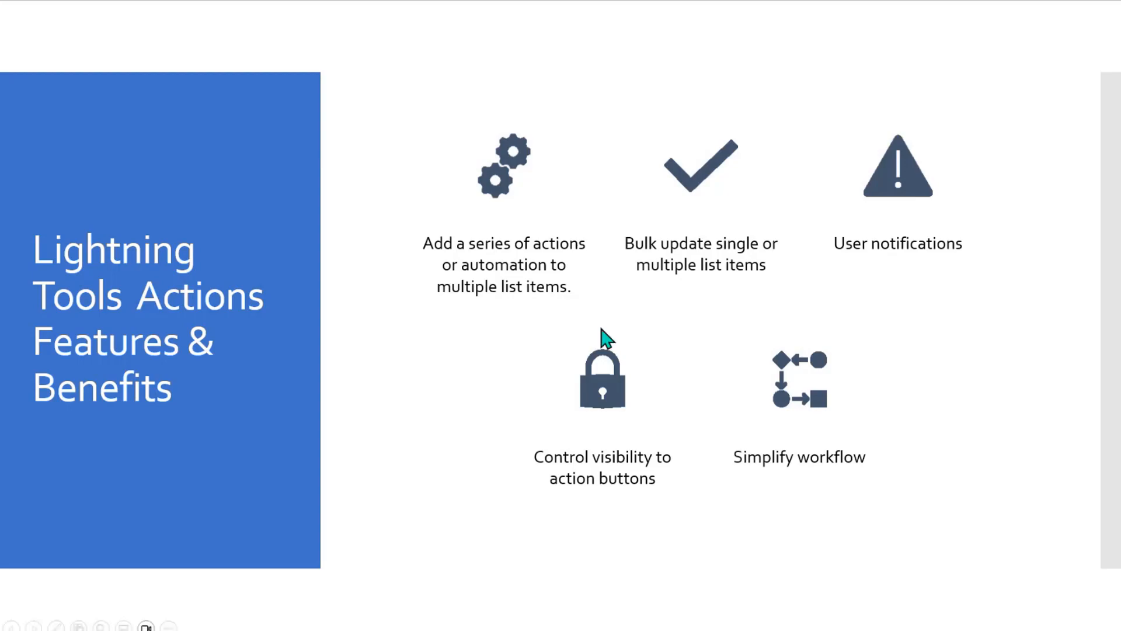
{"action": "left_click", "coordinate": [899, 381]}
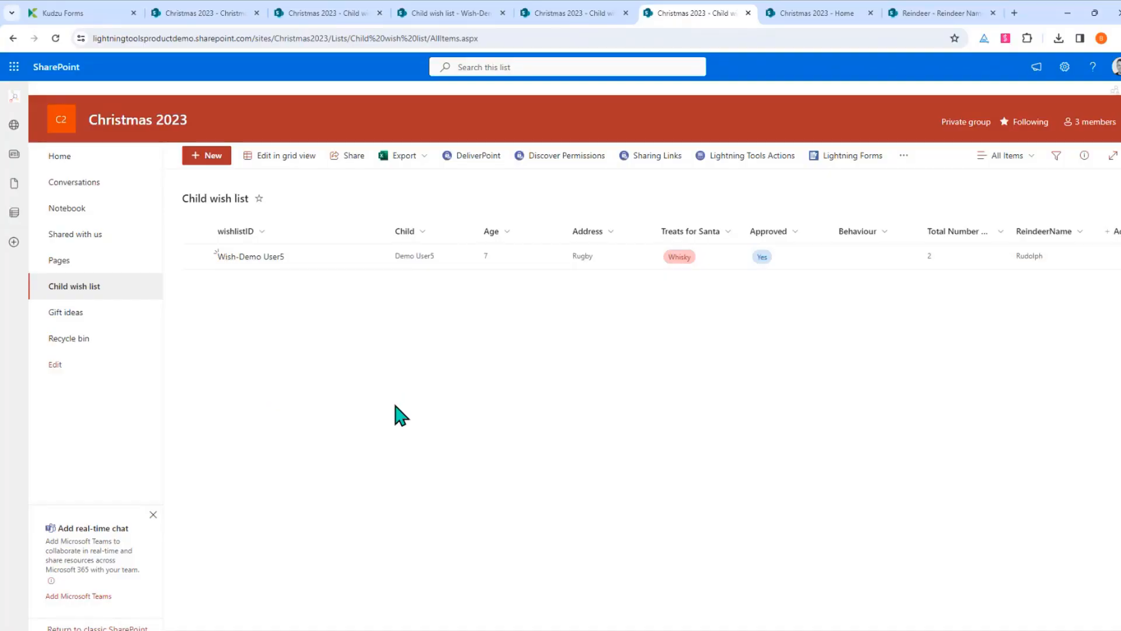
Start a new wish list for Demo User6: age 11, address Rugby, treat Milk, reindeer Dasher
{"action": "left_click", "coordinate": [212, 157]}
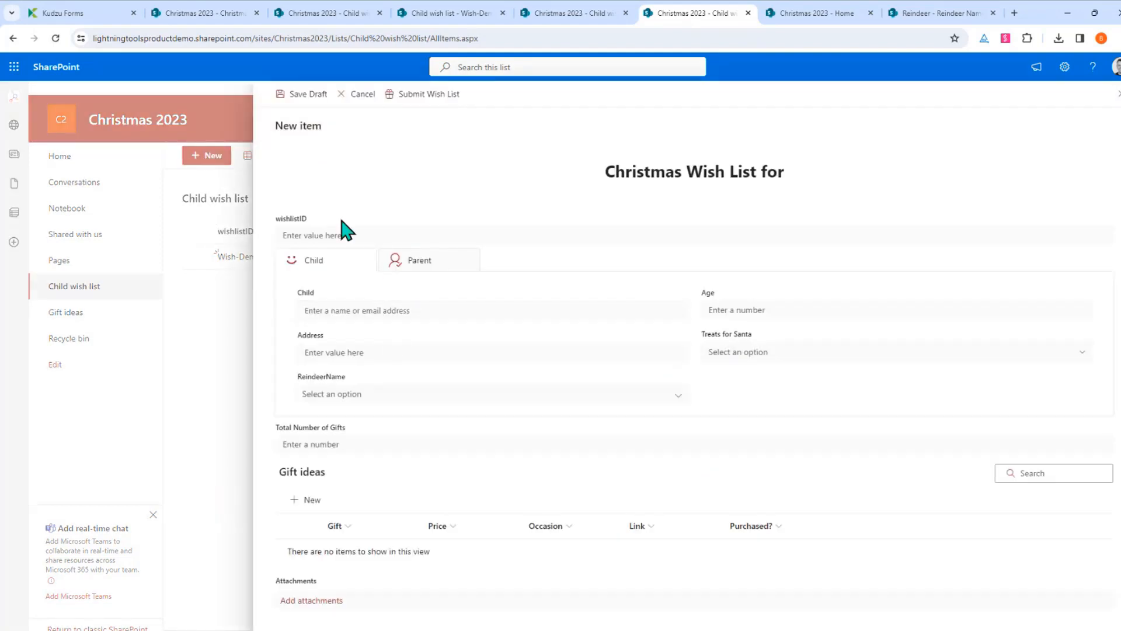
{"action": "left_click", "coordinate": [366, 307]}
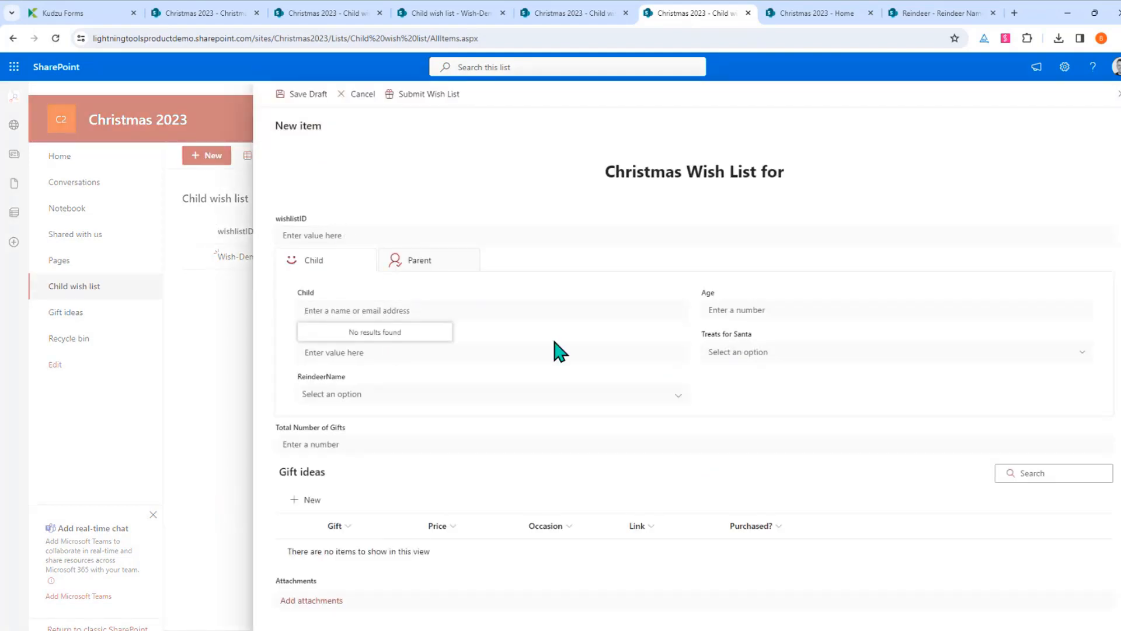
{"action": "type", "text": "Demo User6"}
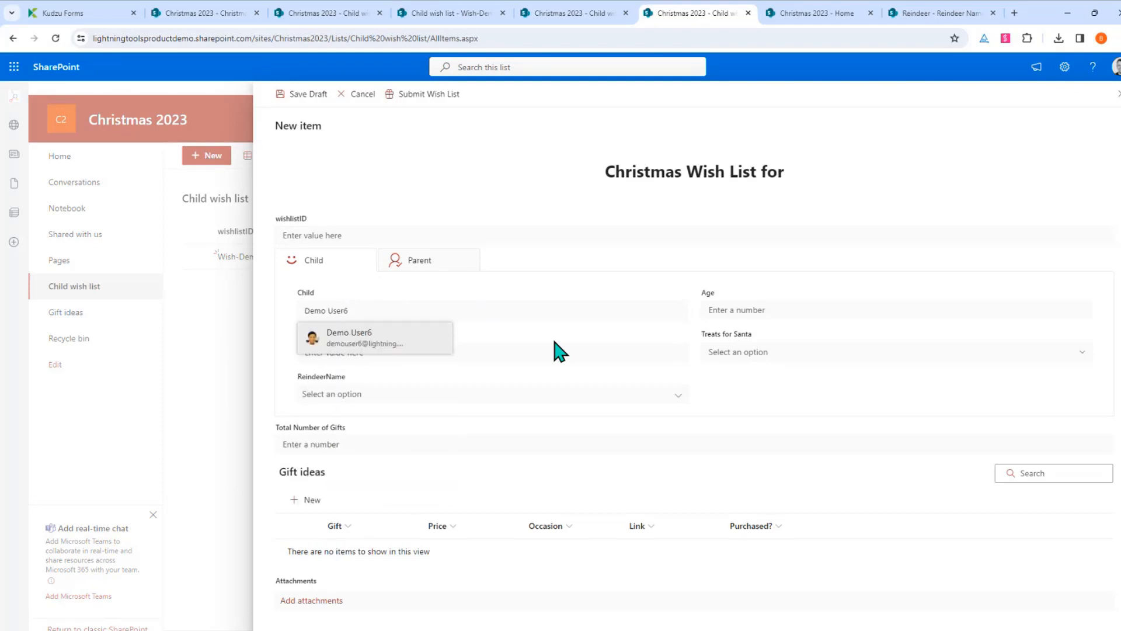
{"action": "left_click", "coordinate": [358, 334]}
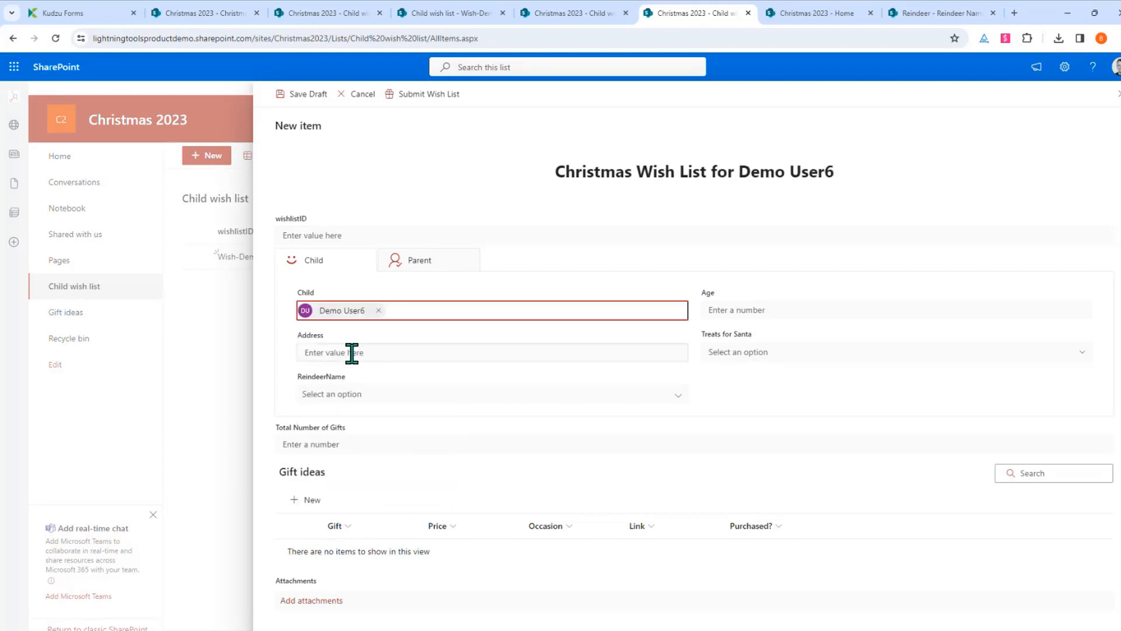
{"action": "left_click", "coordinate": [762, 308]}
{"action": "type", "text": "11"}
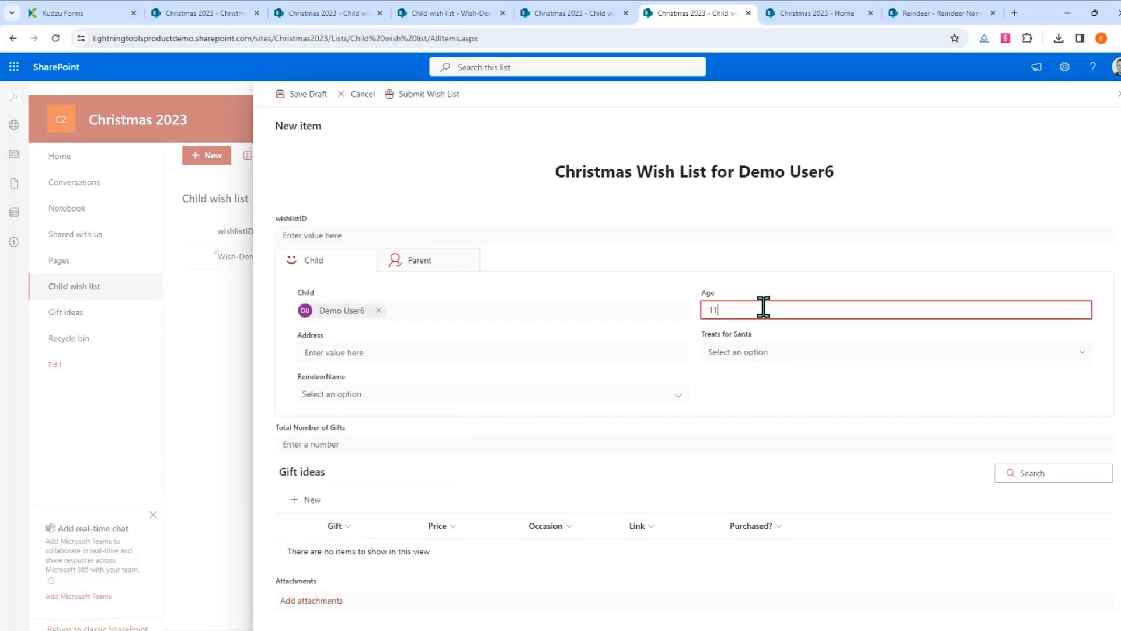
{"action": "left_click", "coordinate": [442, 355]}
{"action": "type", "text": "Rugby"}
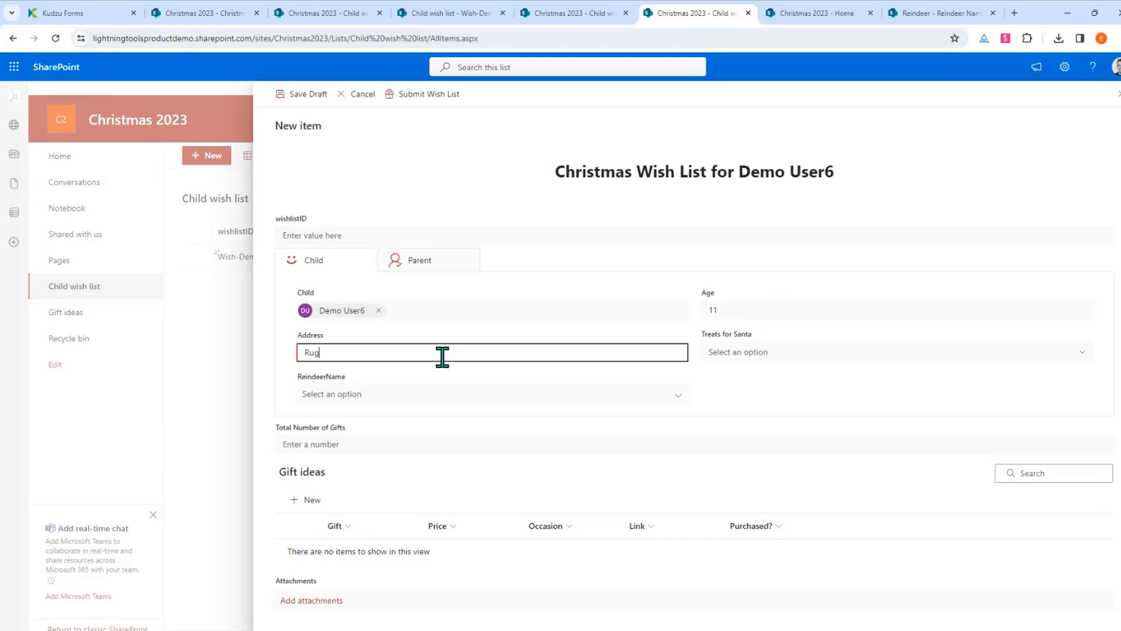
{"action": "left_click", "coordinate": [717, 353]}
{"action": "left_click", "coordinate": [778, 403]}
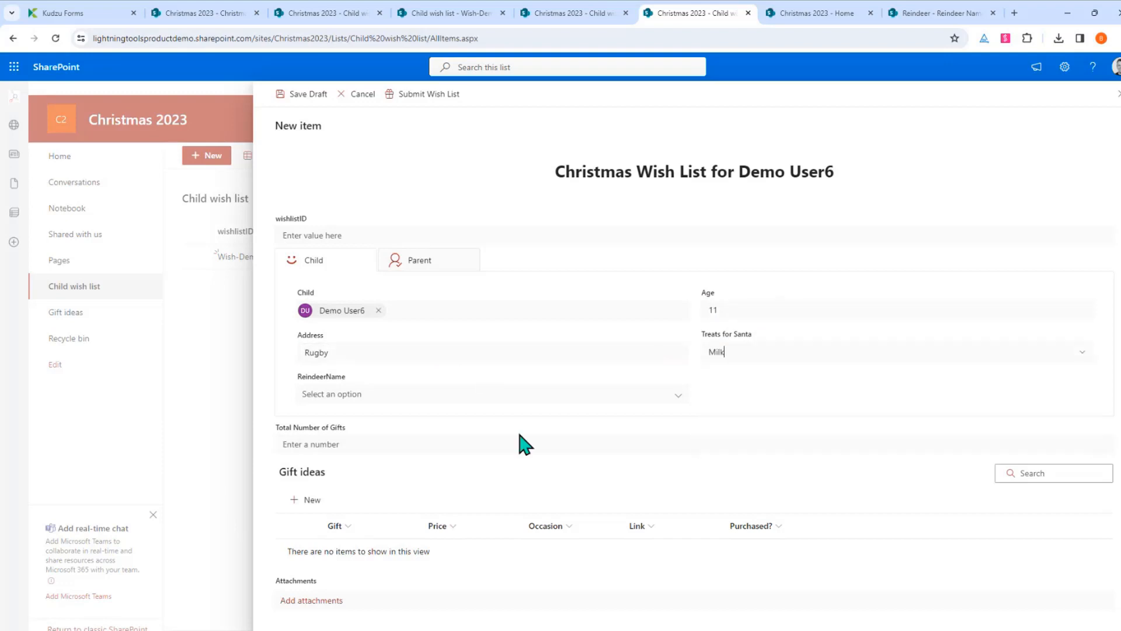
{"action": "left_click", "coordinate": [373, 396]}
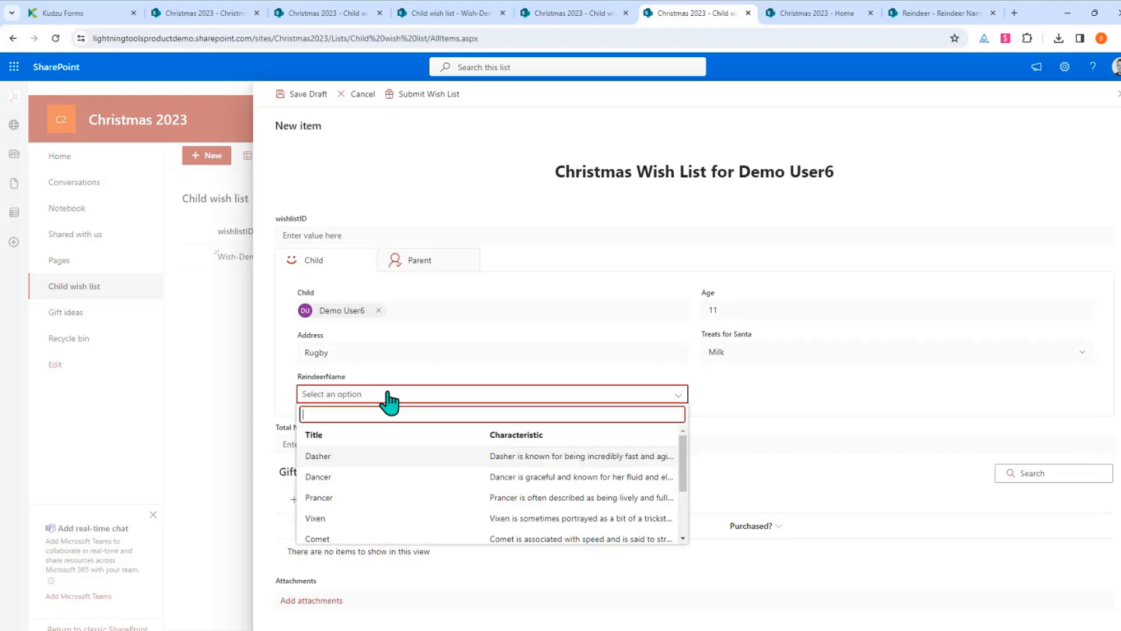
{"action": "left_click", "coordinate": [366, 459]}
{"action": "left_click", "coordinate": [317, 447]}
Add a Christmas gift idea, Dress, priced 100
{"action": "left_click", "coordinate": [325, 503]}
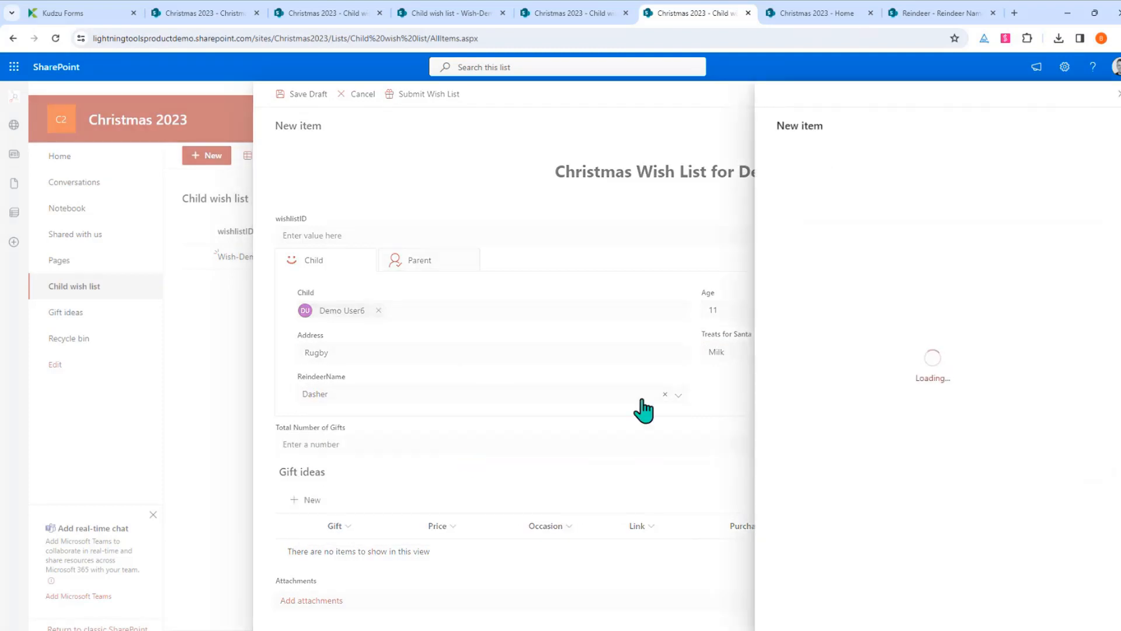
{"action": "left_click", "coordinate": [821, 176]}
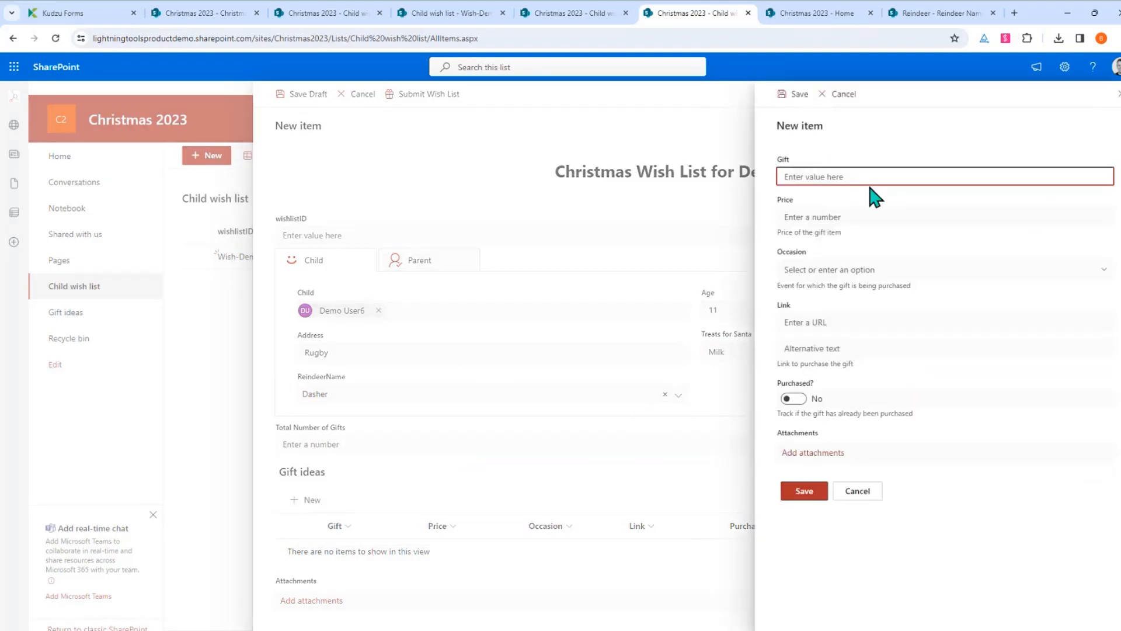
{"action": "type", "text": "Dress"}
{"action": "left_click", "coordinate": [919, 216]}
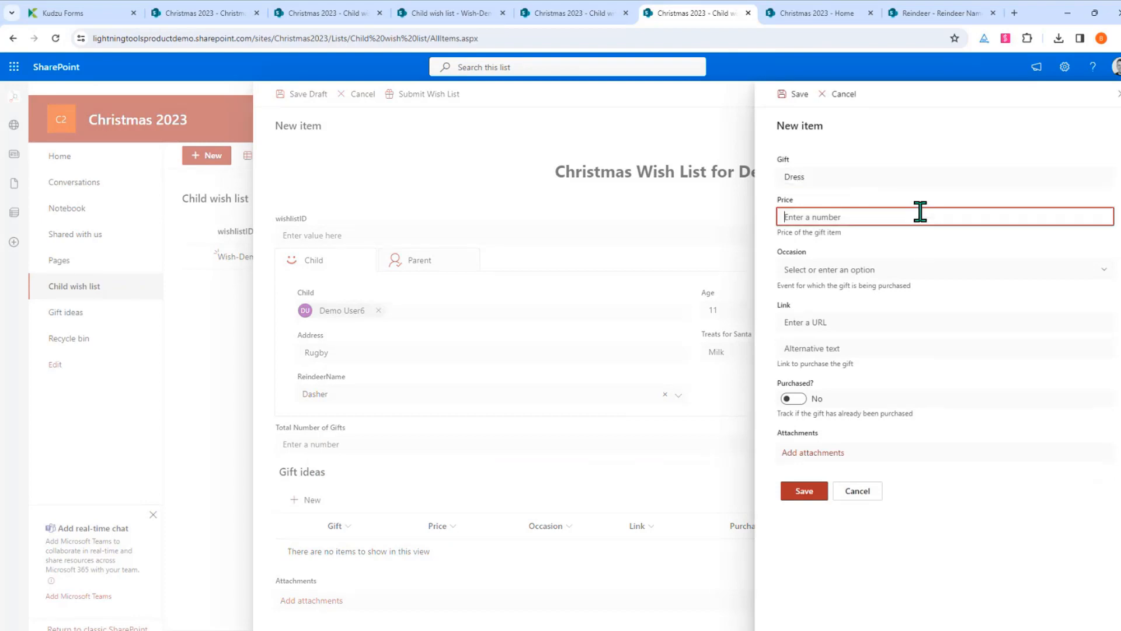
{"action": "type", "text": "100"}
{"action": "left_click", "coordinate": [876, 269]}
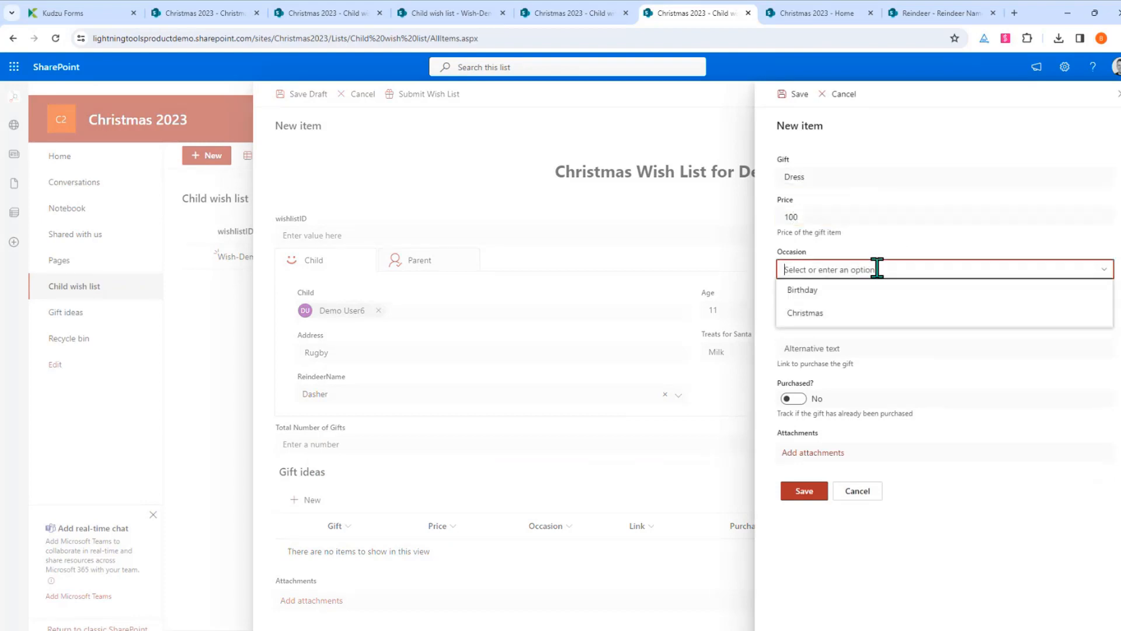
{"action": "left_click", "coordinate": [817, 313]}
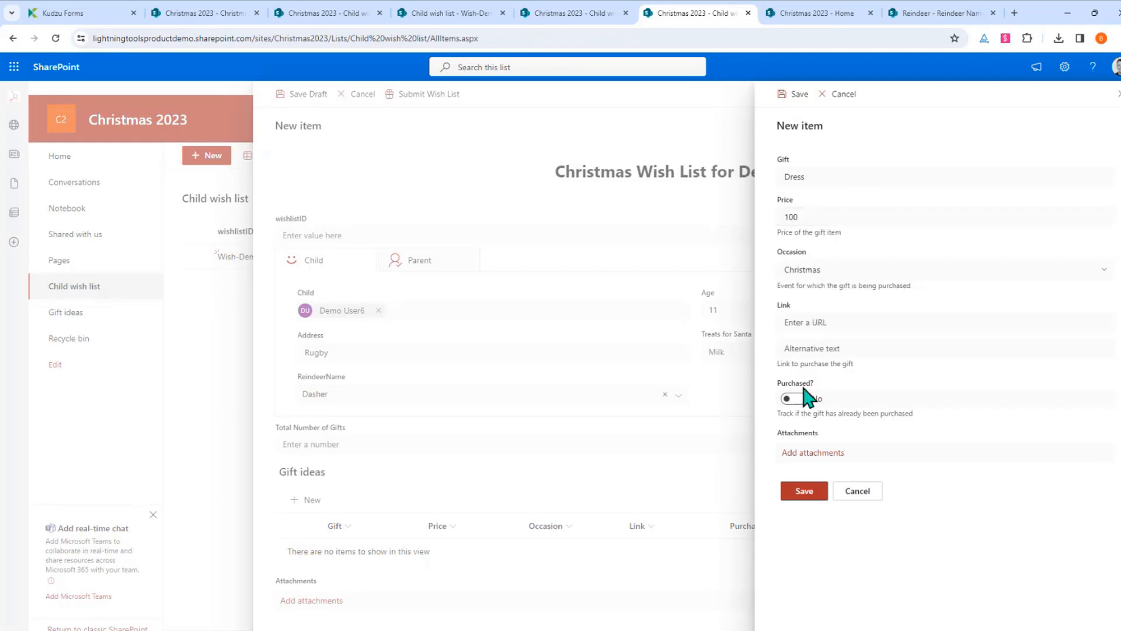
{"action": "left_click", "coordinate": [804, 491]}
Add a second Christmas gift idea, Lego, priced 50
{"action": "left_click", "coordinate": [309, 501]}
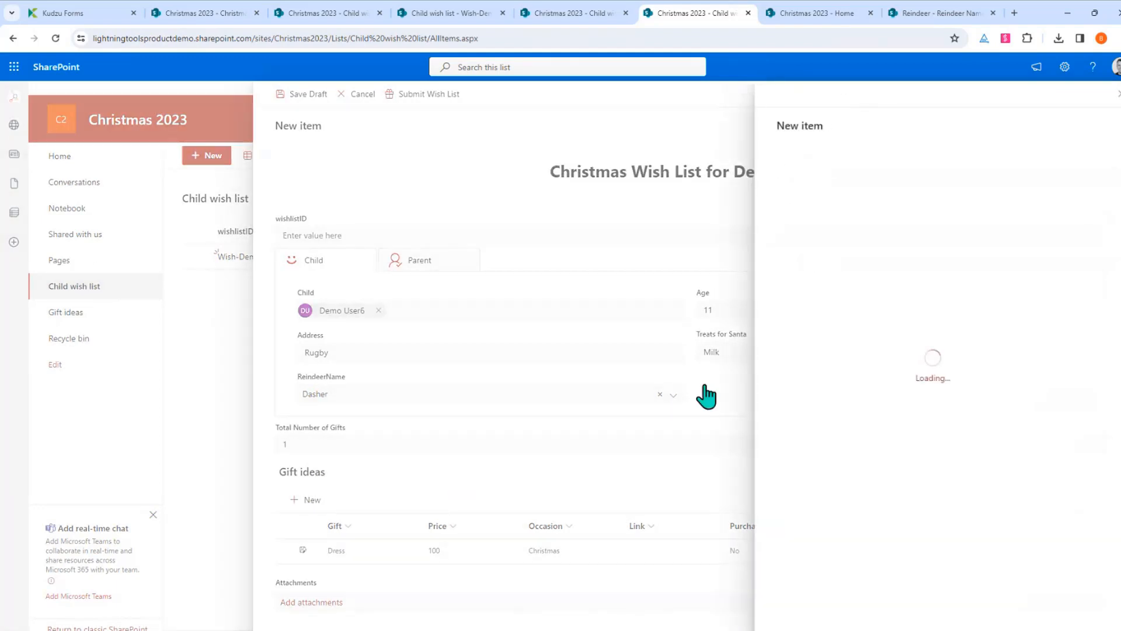
{"action": "left_click", "coordinate": [845, 174]}
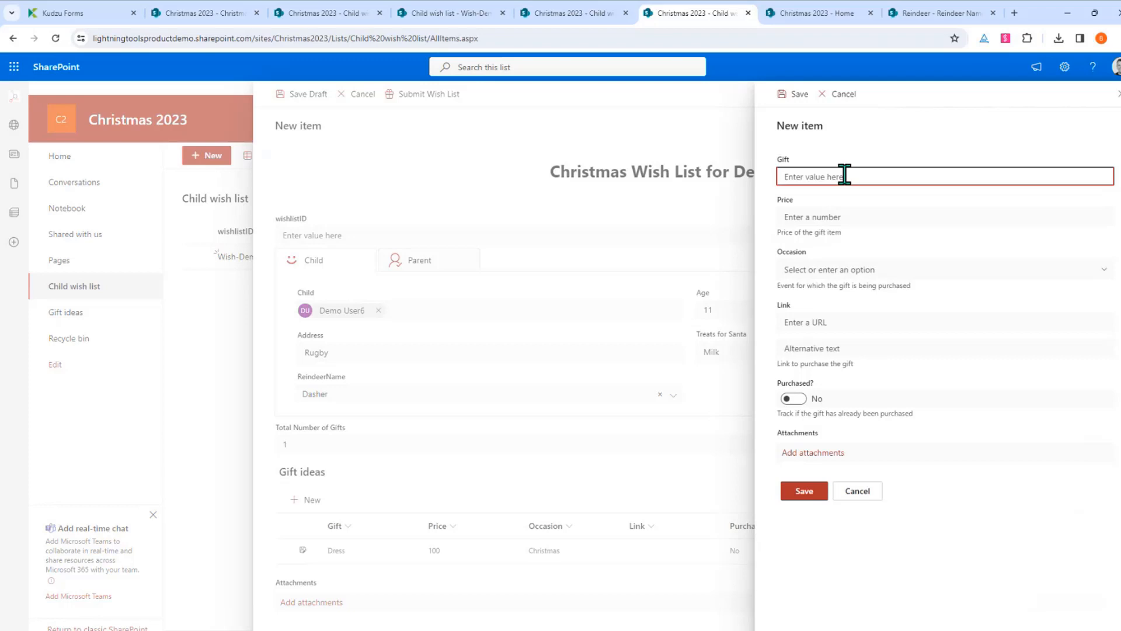
{"action": "type", "text": "Lego"}
{"action": "left_click", "coordinate": [839, 215]}
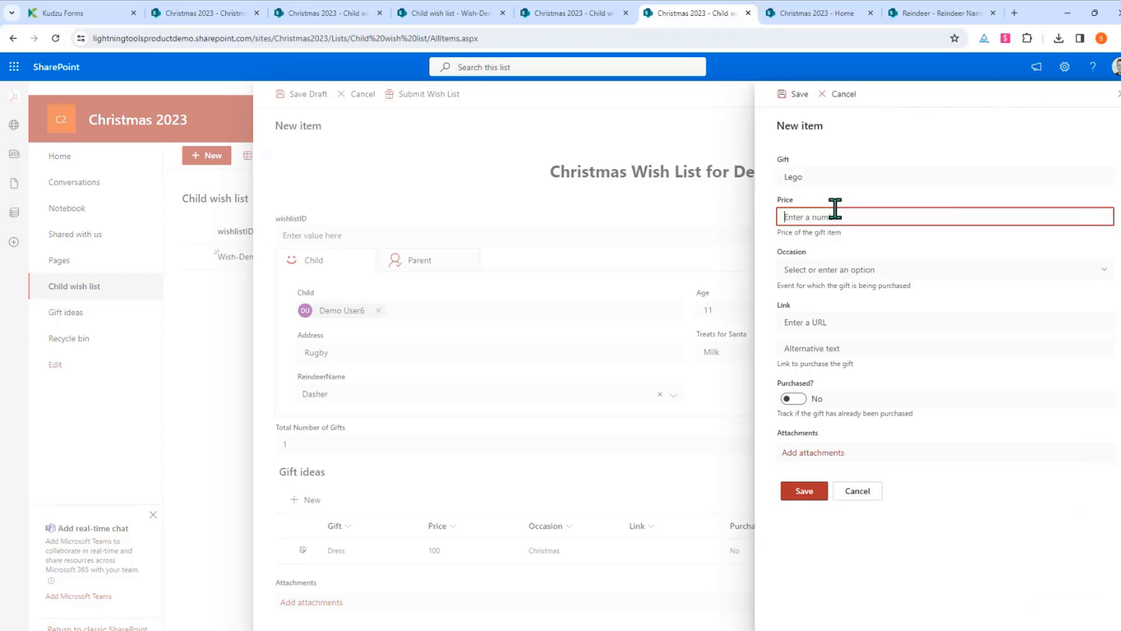
{"action": "type", "text": "50"}
{"action": "left_click", "coordinate": [817, 270]}
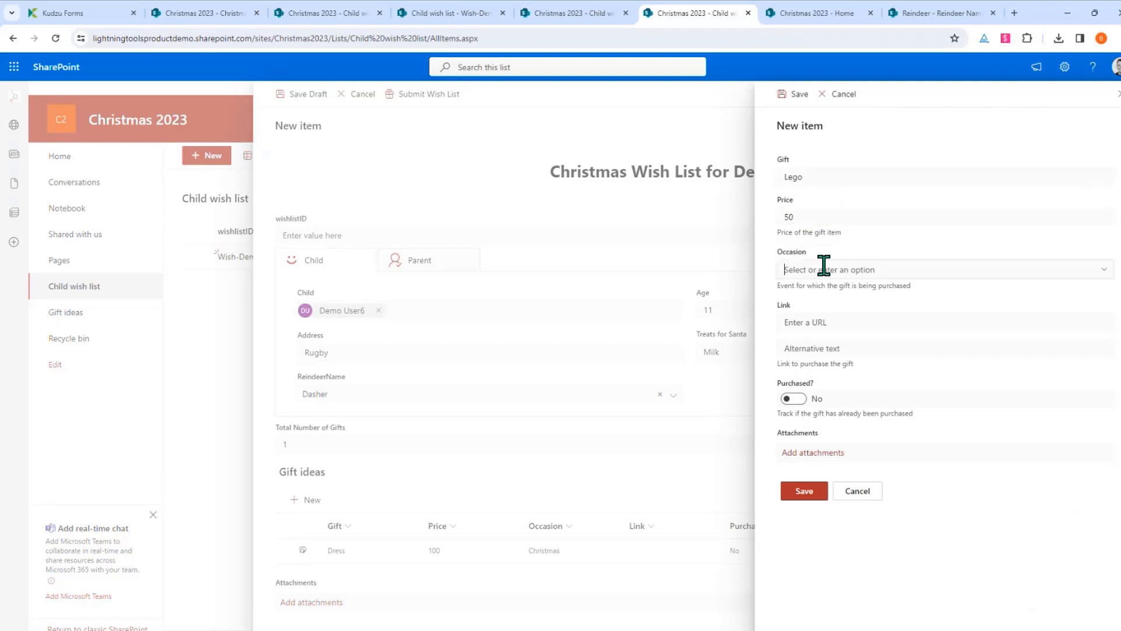
{"action": "left_click", "coordinate": [835, 314]}
{"action": "left_click", "coordinate": [806, 495]}
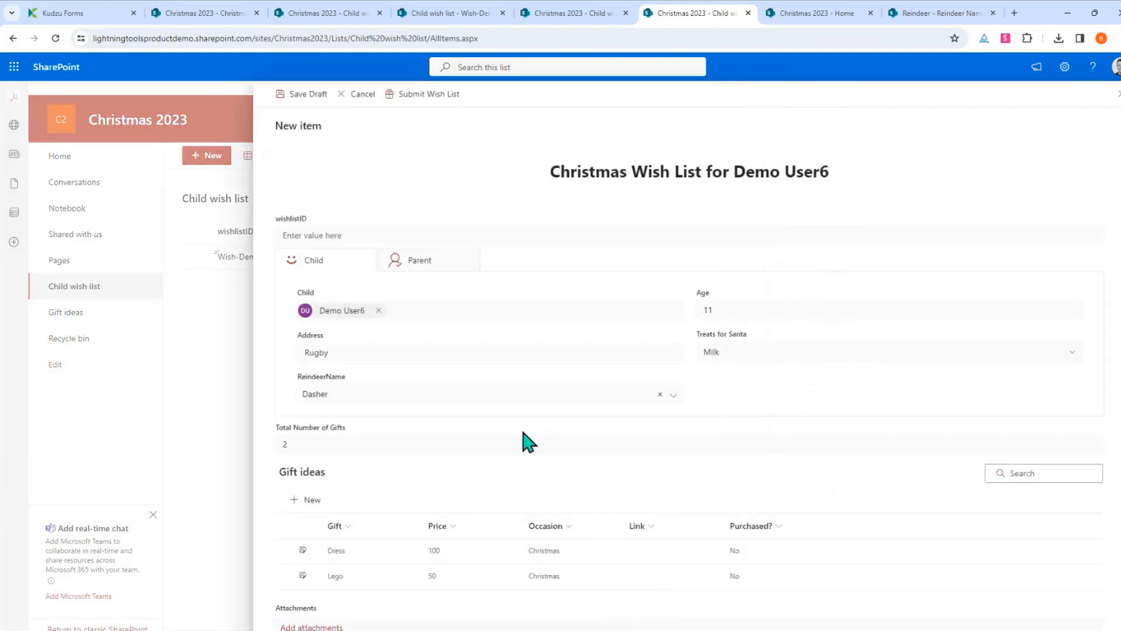
Submit the wish list and close the form, discarding leftover changes
{"action": "left_click", "coordinate": [416, 96]}
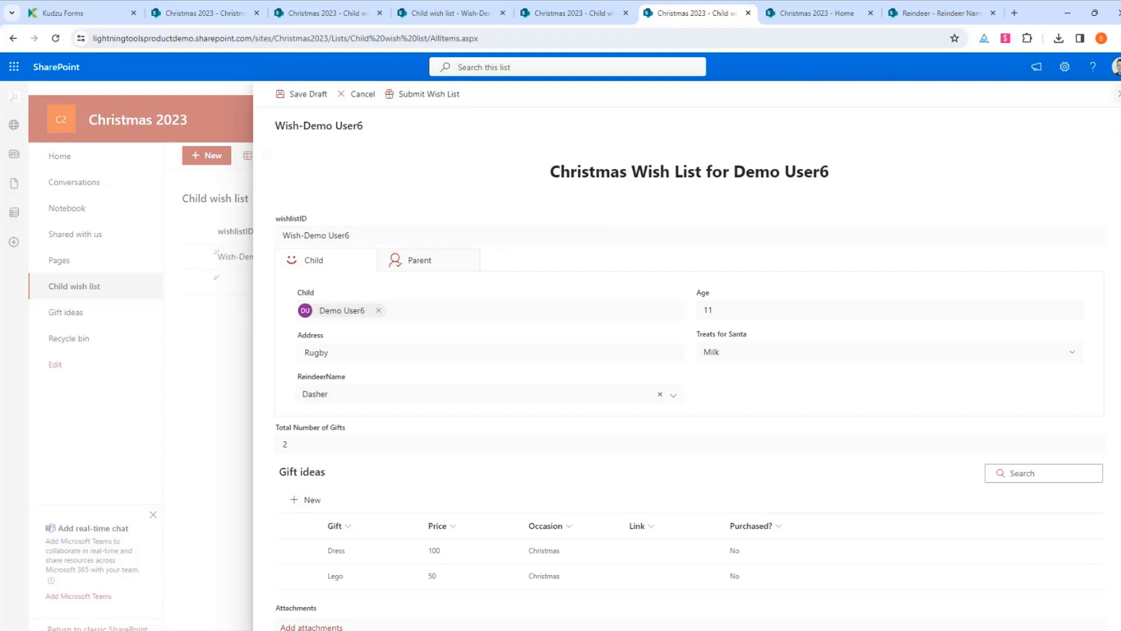
{"action": "left_click", "coordinate": [1118, 93]}
{"action": "left_click", "coordinate": [608, 383]}
Trim the address back to the site home page and open the Child wish list
{"action": "left_click", "coordinate": [391, 41]}
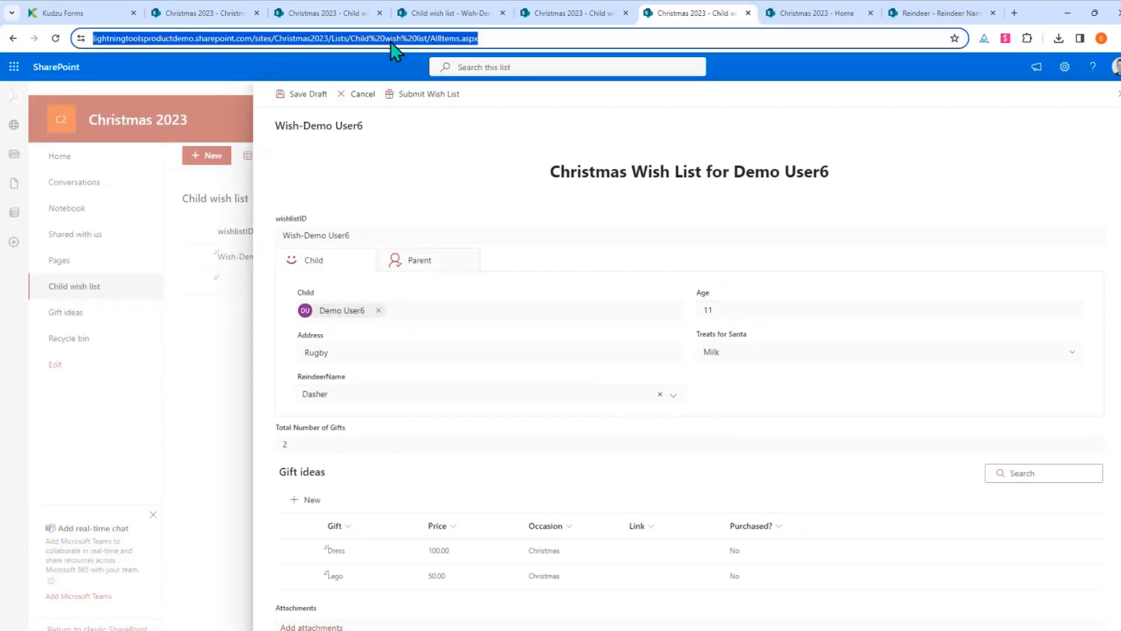
{"action": "left_click", "coordinate": [333, 37]}
{"action": "left_click_drag", "start_coordinate": [361, 37], "coordinate": [786, 37]}
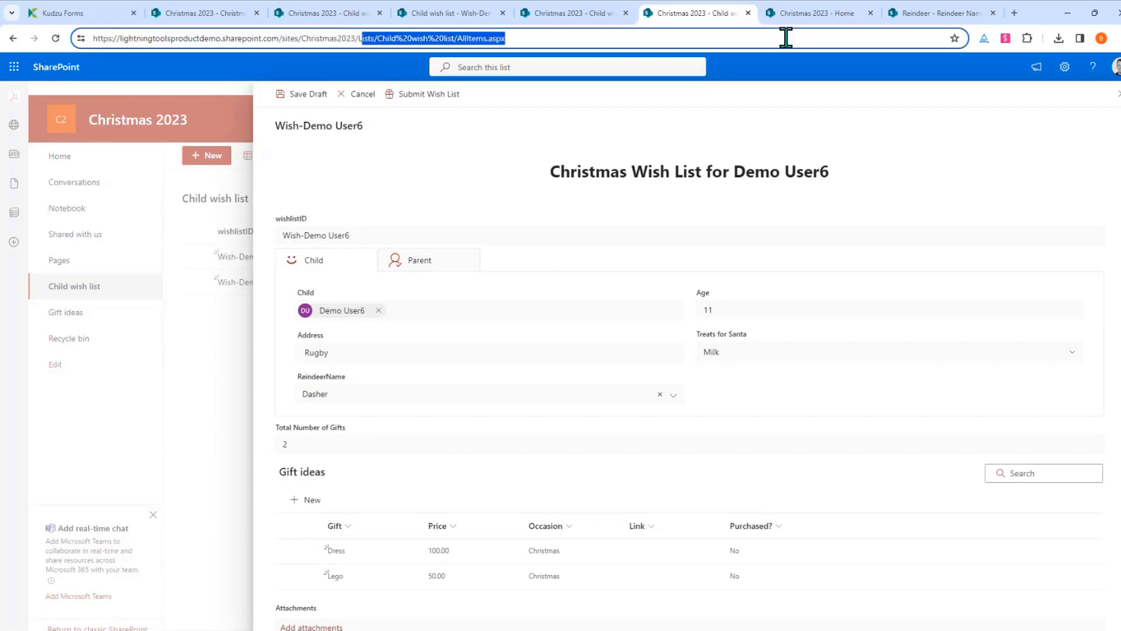
{"action": "key", "text": "BackSpace"}
{"action": "key", "text": "Return"}
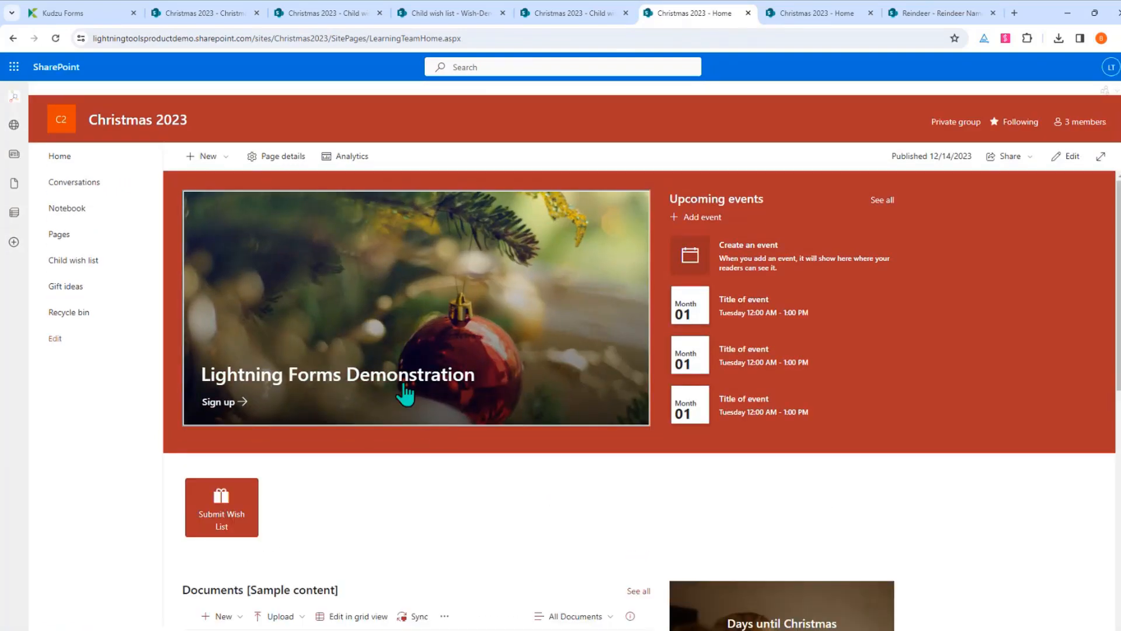
{"action": "scroll", "coordinate": [401, 393], "scroll_direction": "down", "scroll_amount": 2}
{"action": "left_click", "coordinate": [80, 261]}
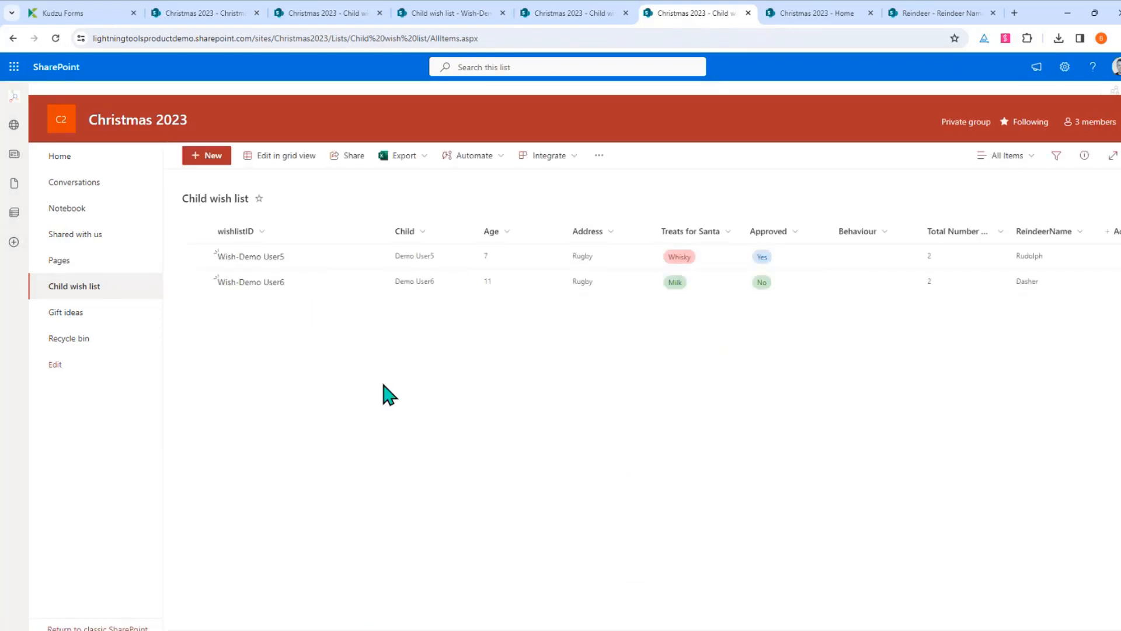
Edit the Wish-Demo User6 entry, run Approve Wish List on it, and clear the row selection
{"action": "left_click", "coordinate": [331, 288]}
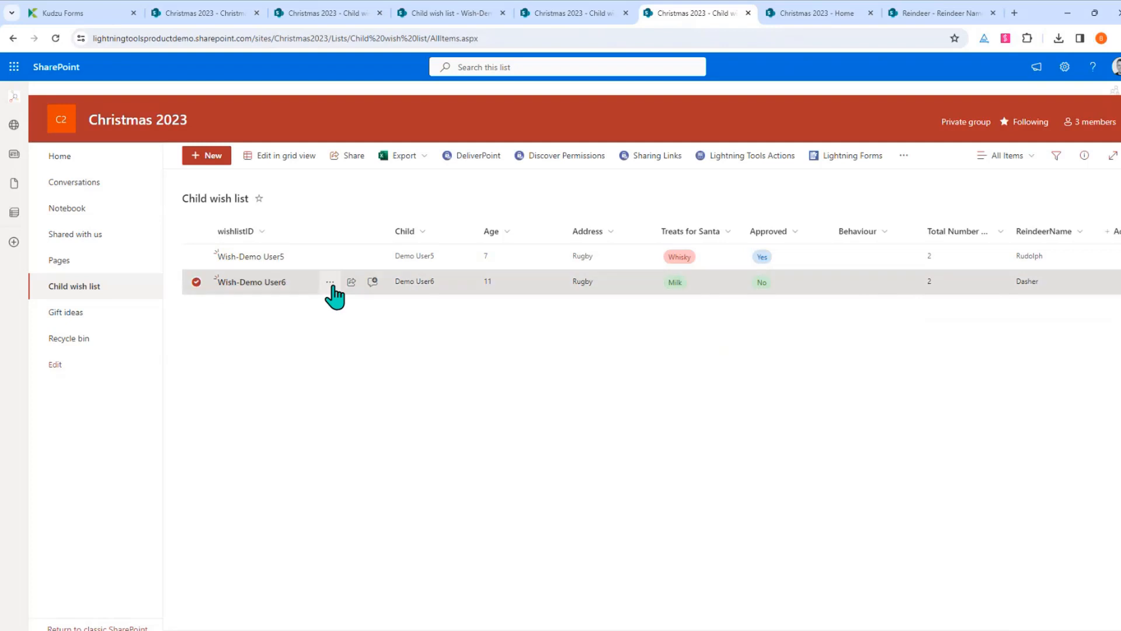
{"action": "left_click", "coordinate": [331, 282]}
{"action": "left_click", "coordinate": [371, 301]}
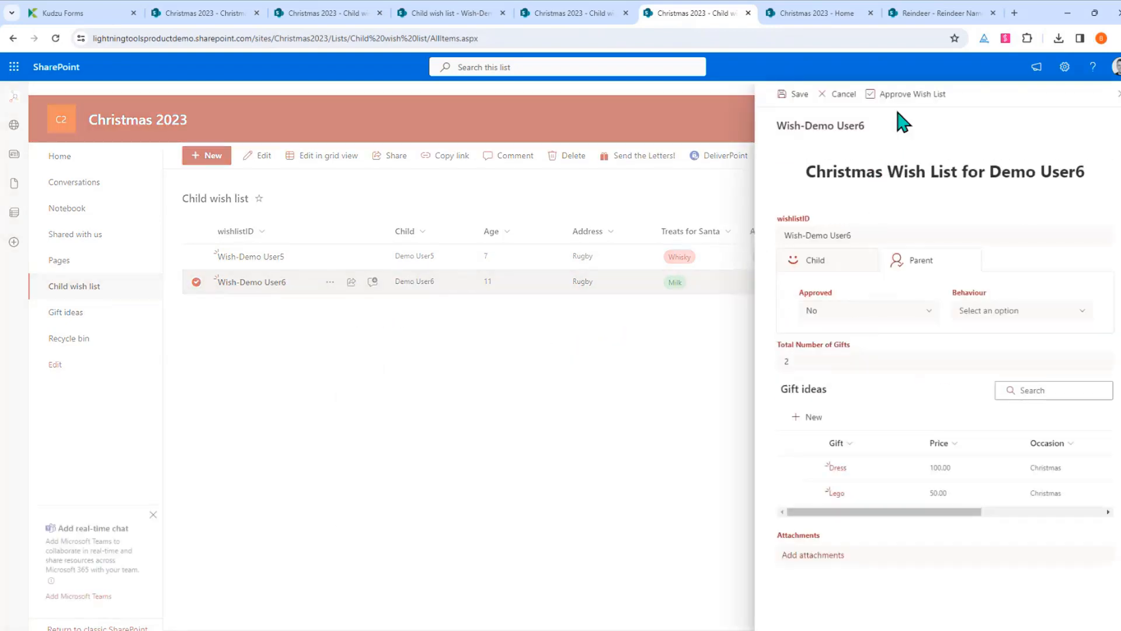
{"action": "left_click", "coordinate": [905, 94]}
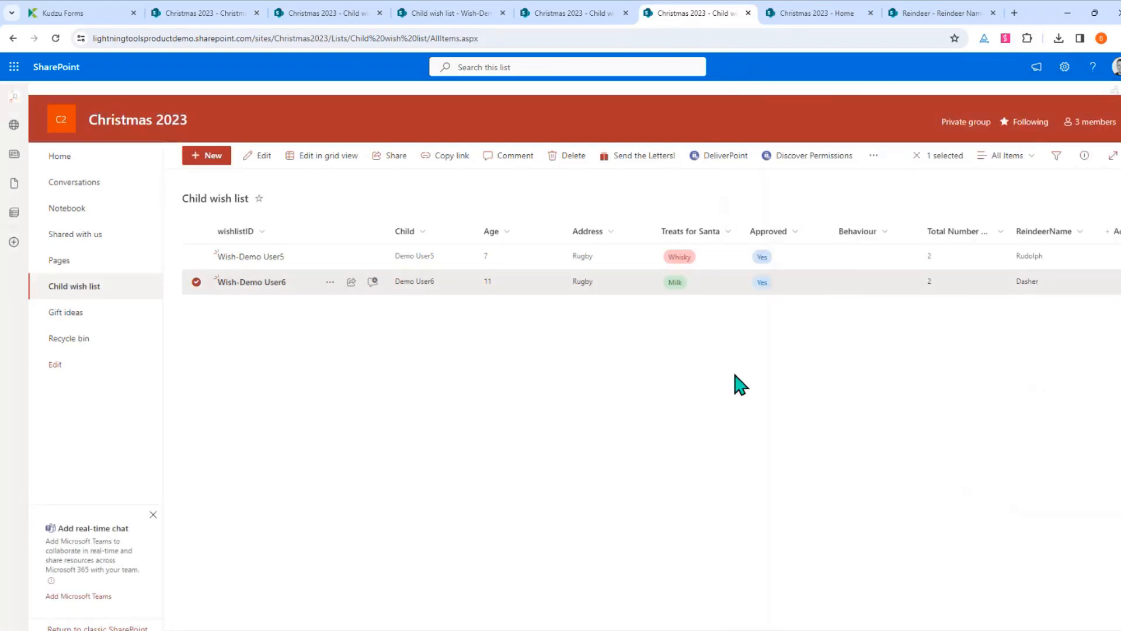
{"action": "left_click", "coordinate": [735, 375]}
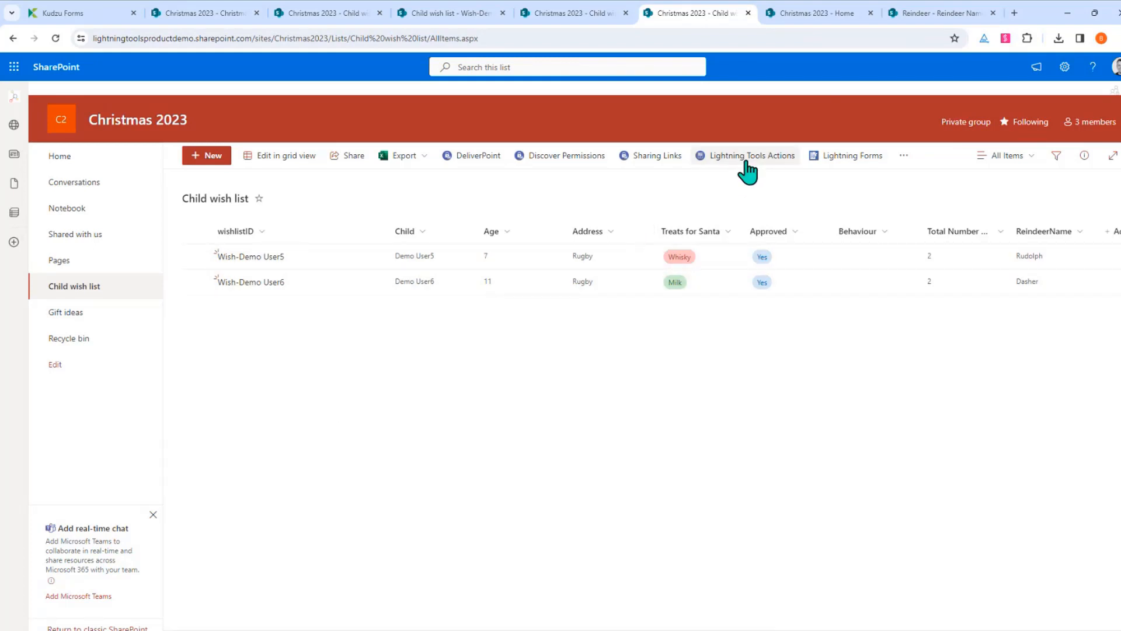
Run Send the Letters! on both approved wish lists (Whisky/Rudolph, Milk/Dasher), then clear the selection
{"action": "left_click", "coordinate": [196, 256]}
{"action": "left_click", "coordinate": [196, 281]}
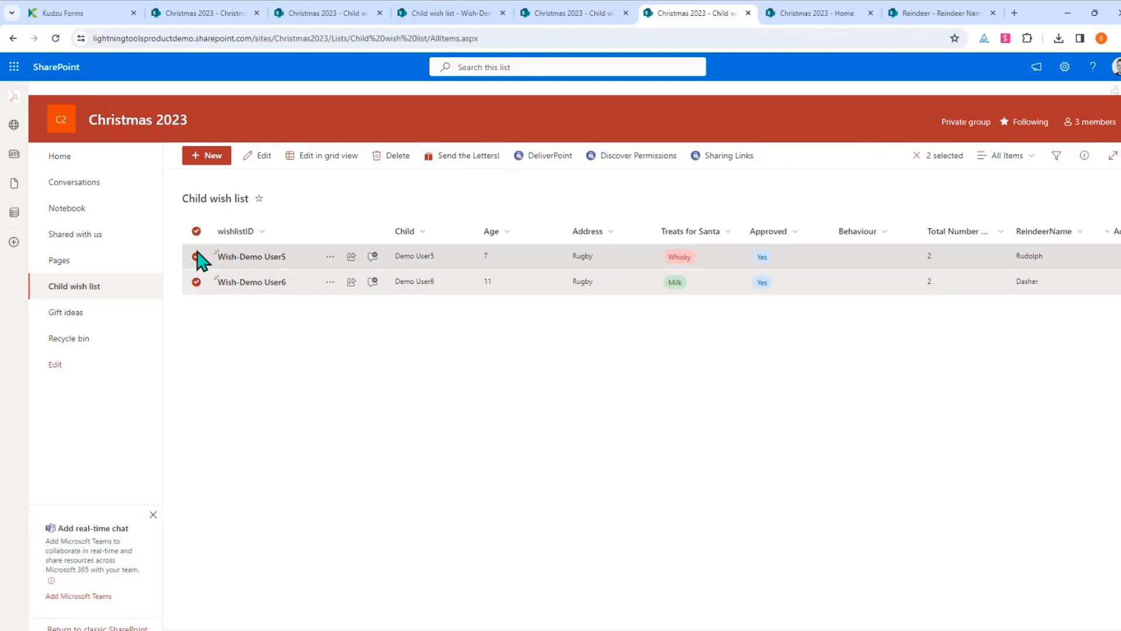
{"action": "left_click", "coordinate": [488, 156]}
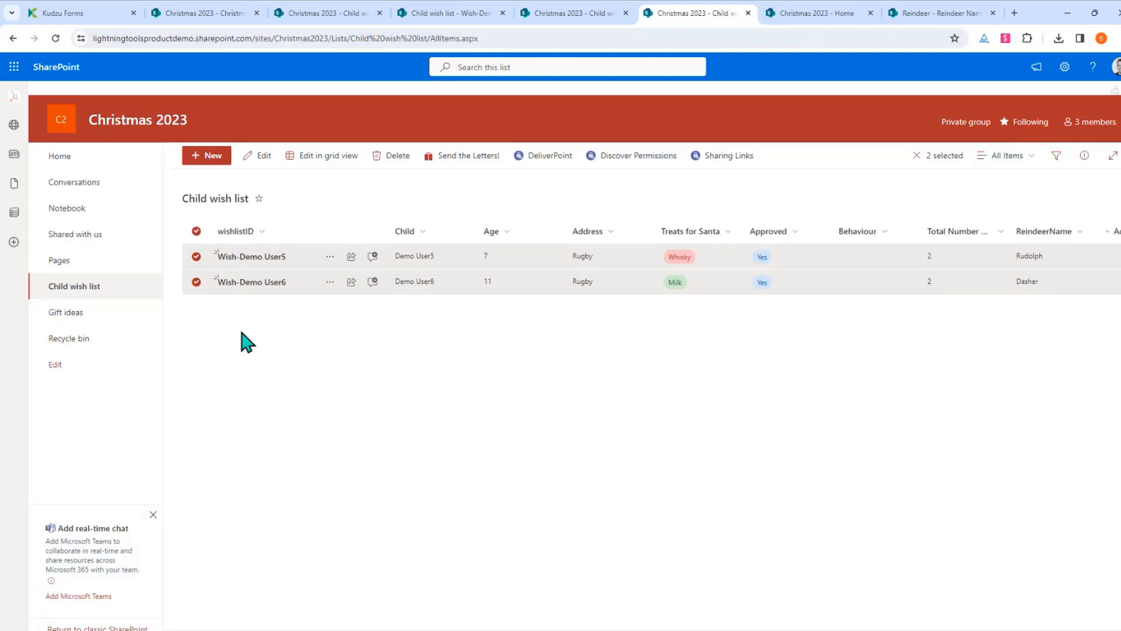
{"action": "left_click", "coordinate": [197, 257]}
{"action": "left_click", "coordinate": [197, 282]}
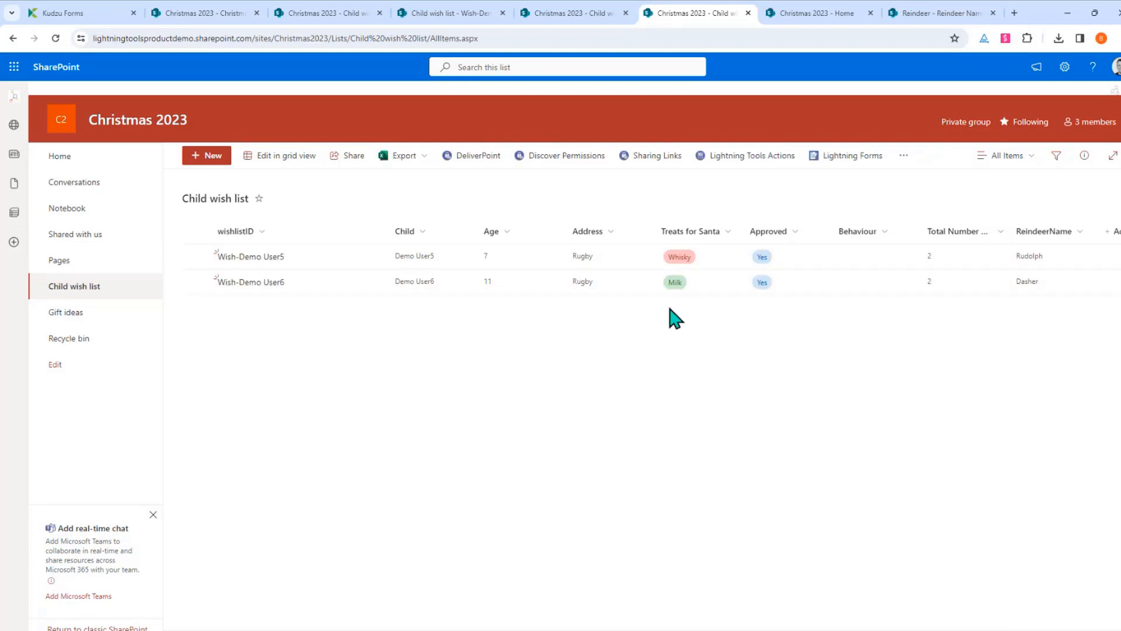
{"action": "left_click", "coordinate": [754, 155]}
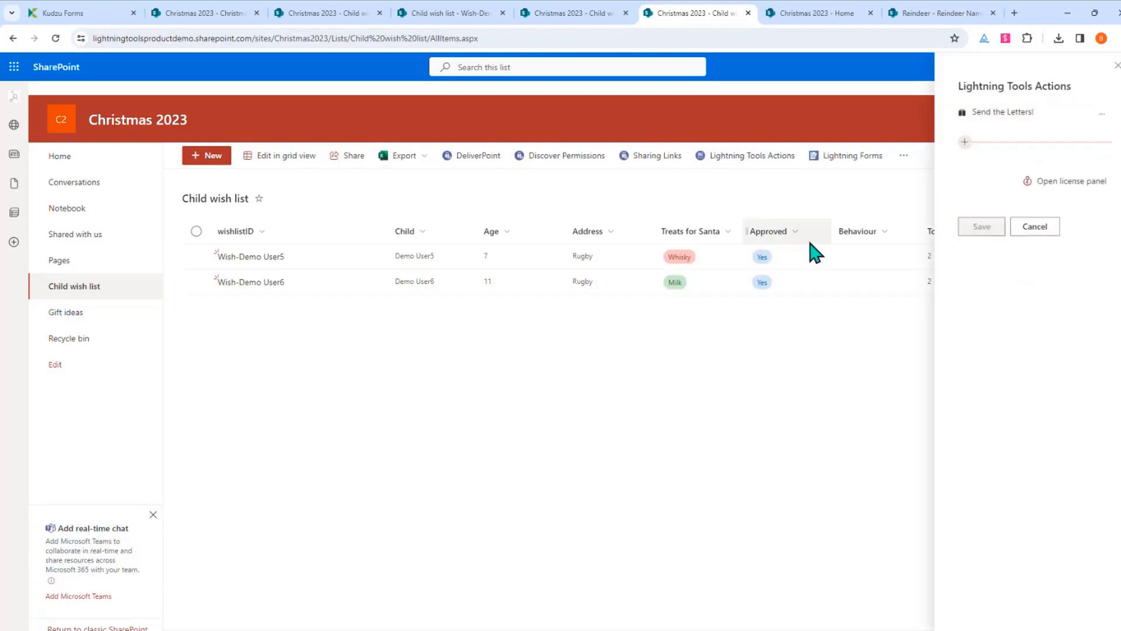
{"action": "left_click", "coordinate": [1102, 114]}
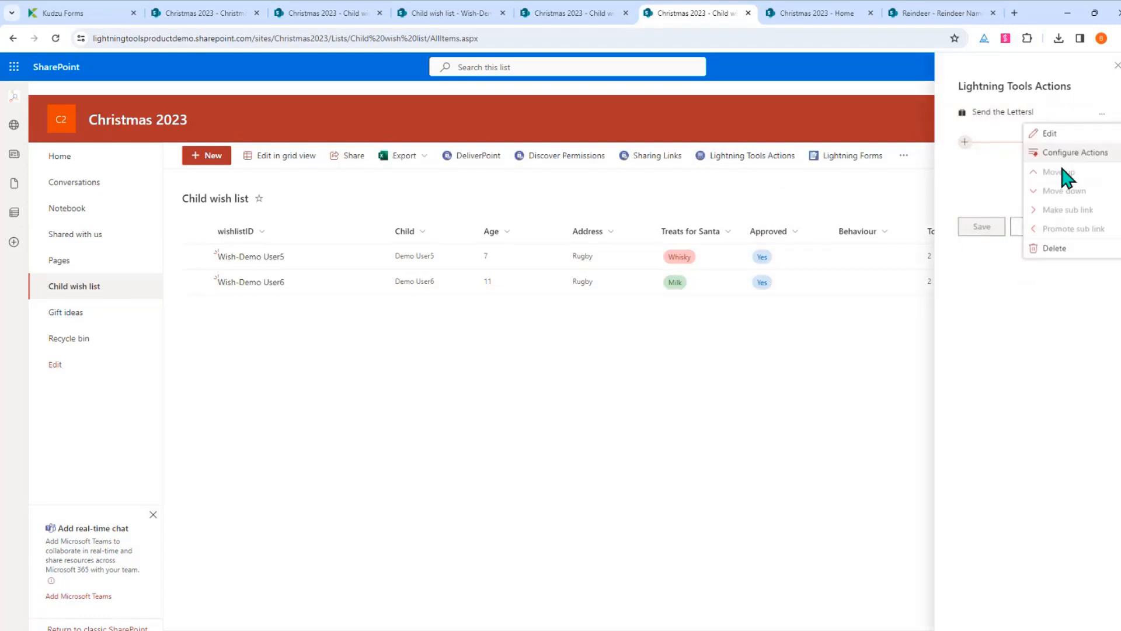
{"action": "left_click", "coordinate": [1058, 157]}
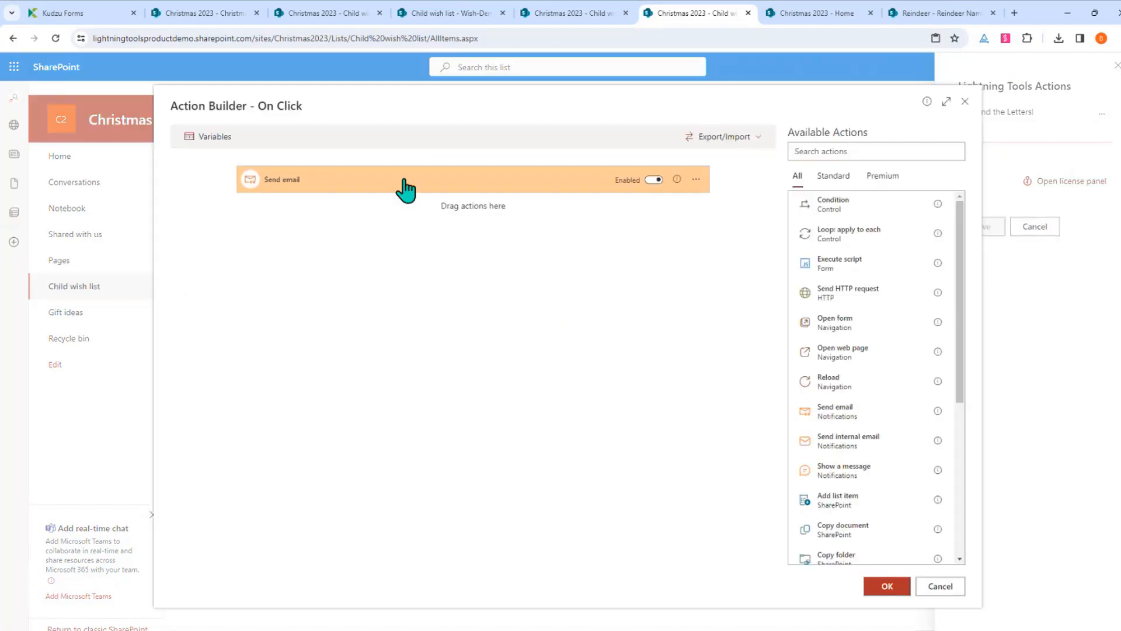
{"action": "left_click", "coordinate": [405, 186]}
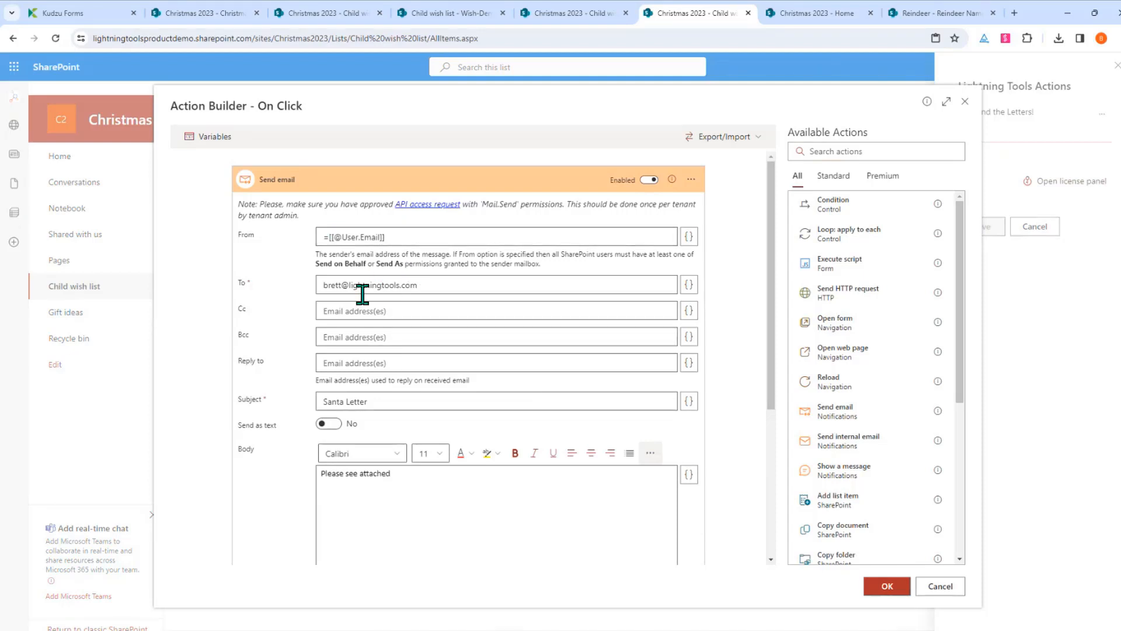
{"action": "scroll", "coordinate": [426, 336], "scroll_direction": "down", "scroll_amount": 1}
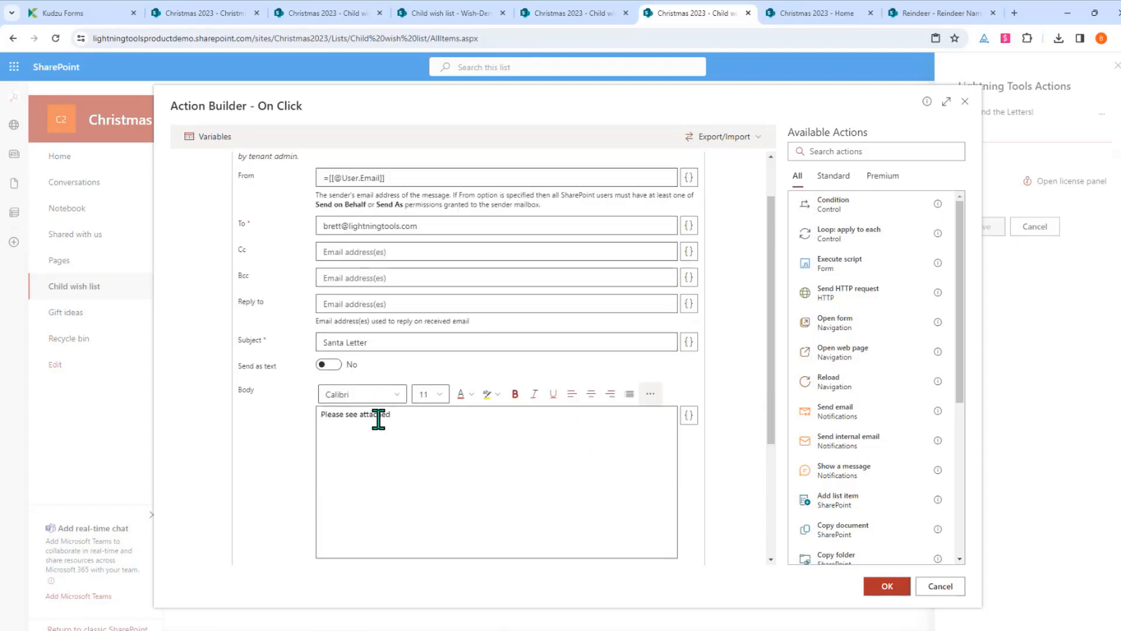
{"action": "scroll", "coordinate": [717, 367], "scroll_direction": "down", "scroll_amount": 3}
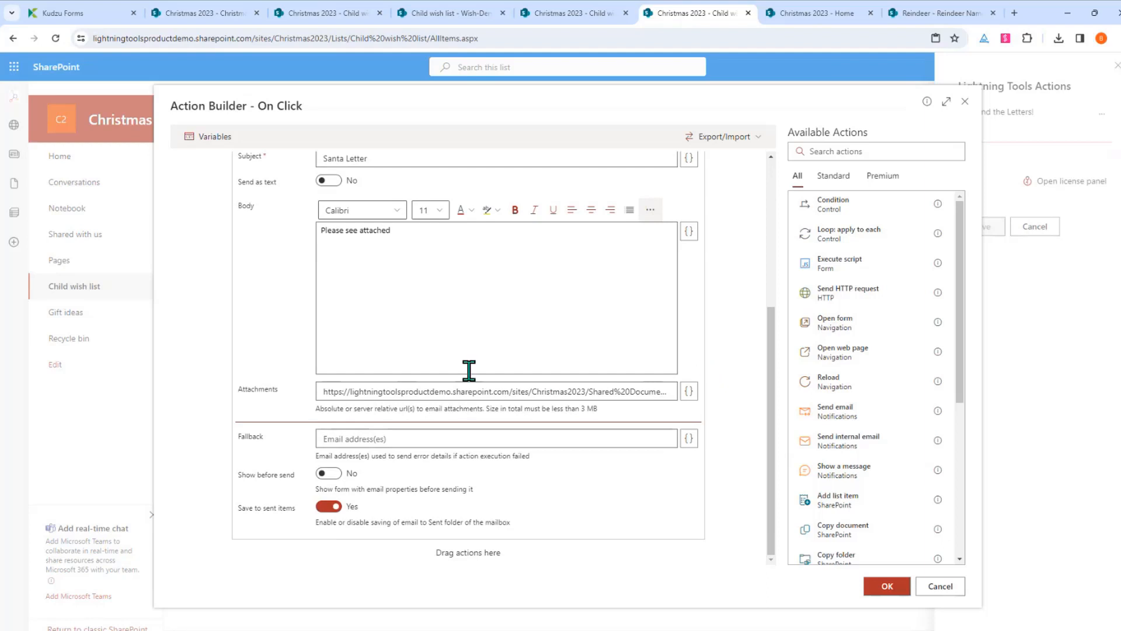
{"action": "left_click_drag", "start_coordinate": [321, 394], "coordinate": [643, 393]}
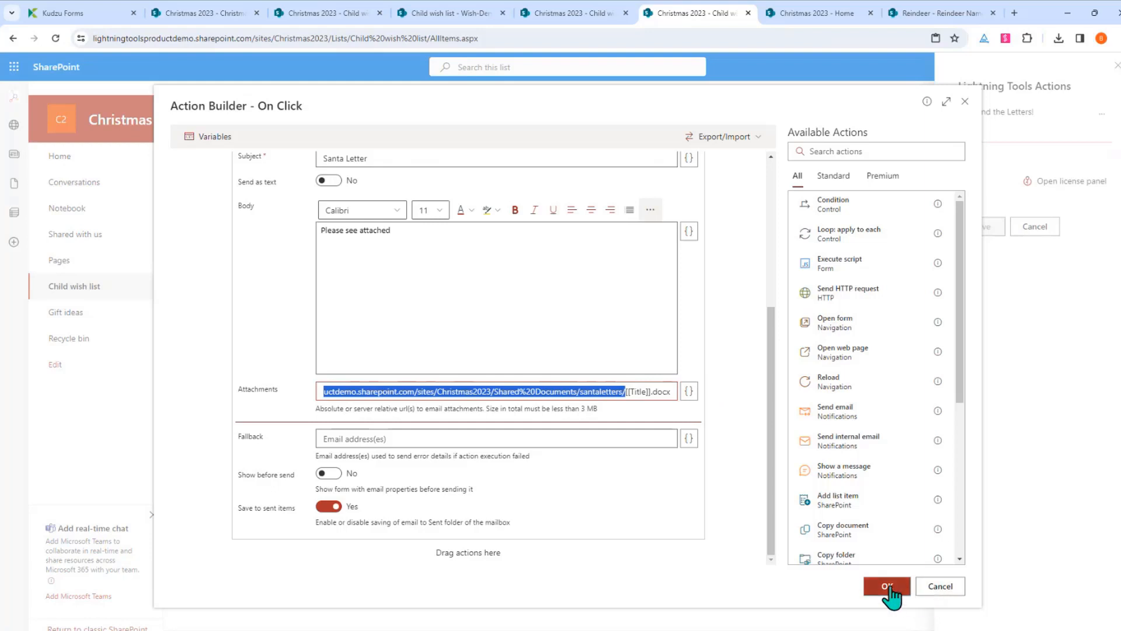
{"action": "left_click", "coordinate": [926, 590]}
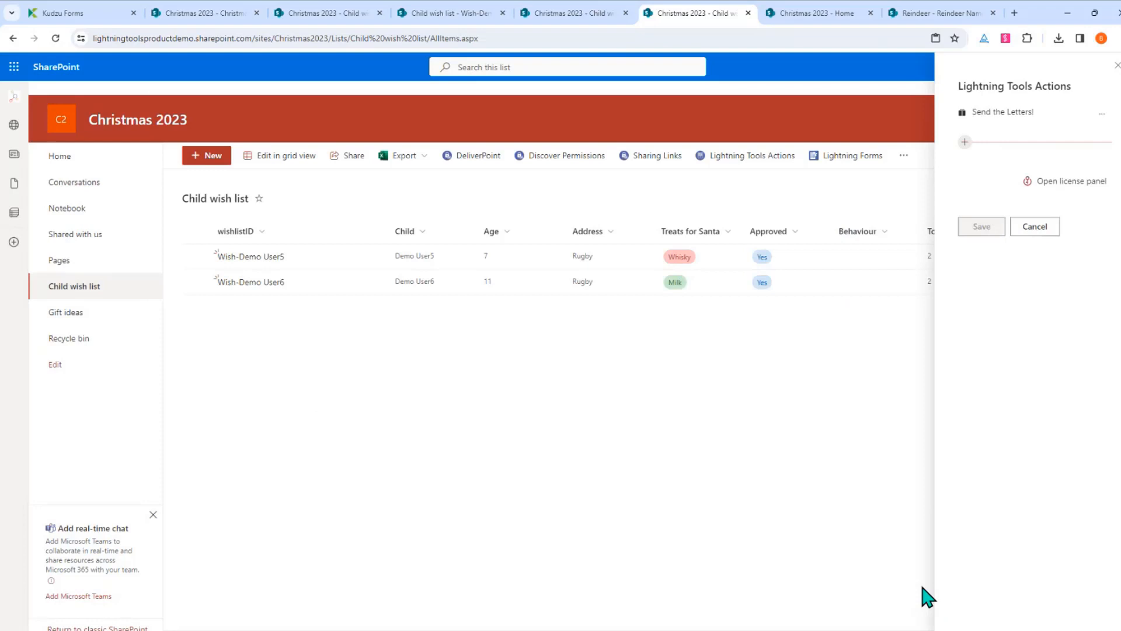
{"action": "left_click", "coordinate": [1034, 231]}
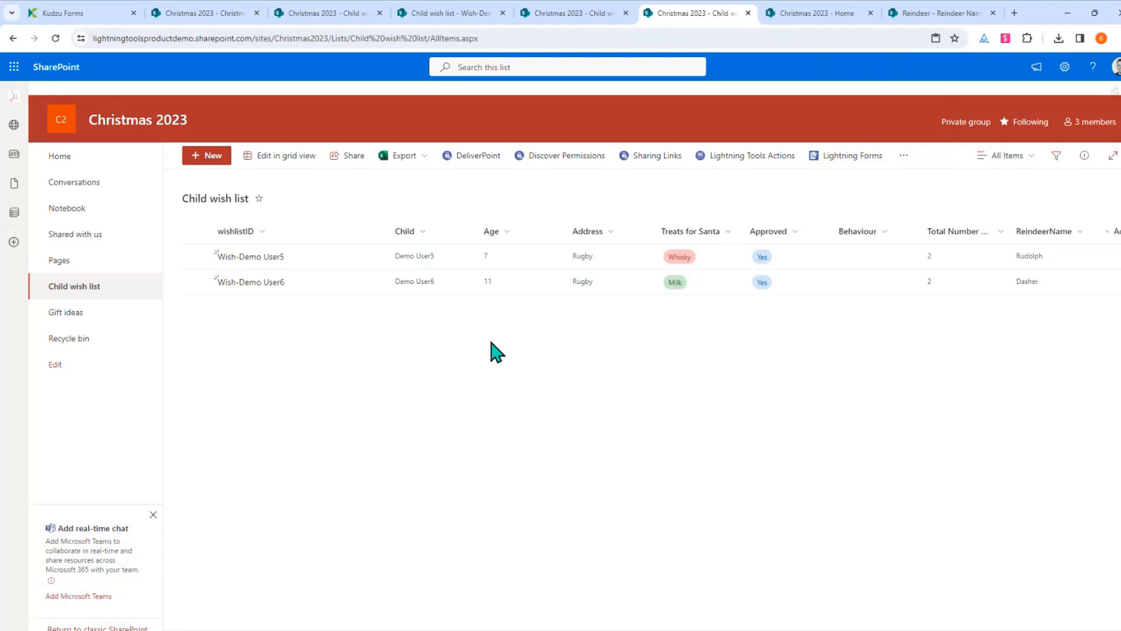
On the Christmas 2023 home page, open the Submit Wish List tile's new-item form and close it
{"action": "left_click", "coordinate": [90, 163]}
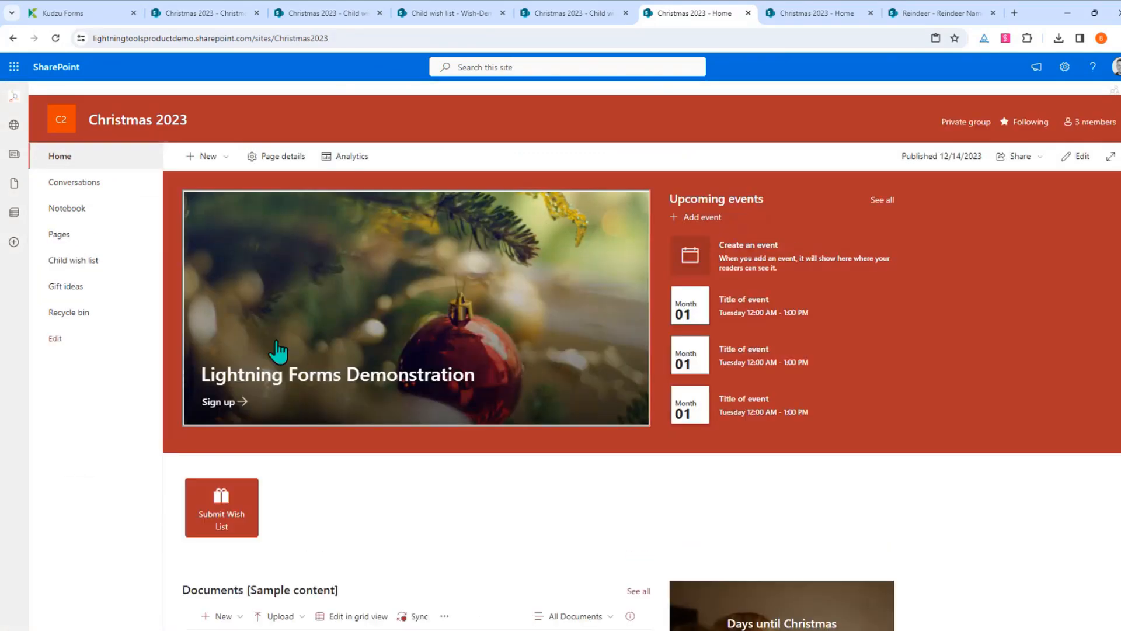
{"action": "scroll", "coordinate": [330, 319], "scroll_direction": "down", "scroll_amount": 3}
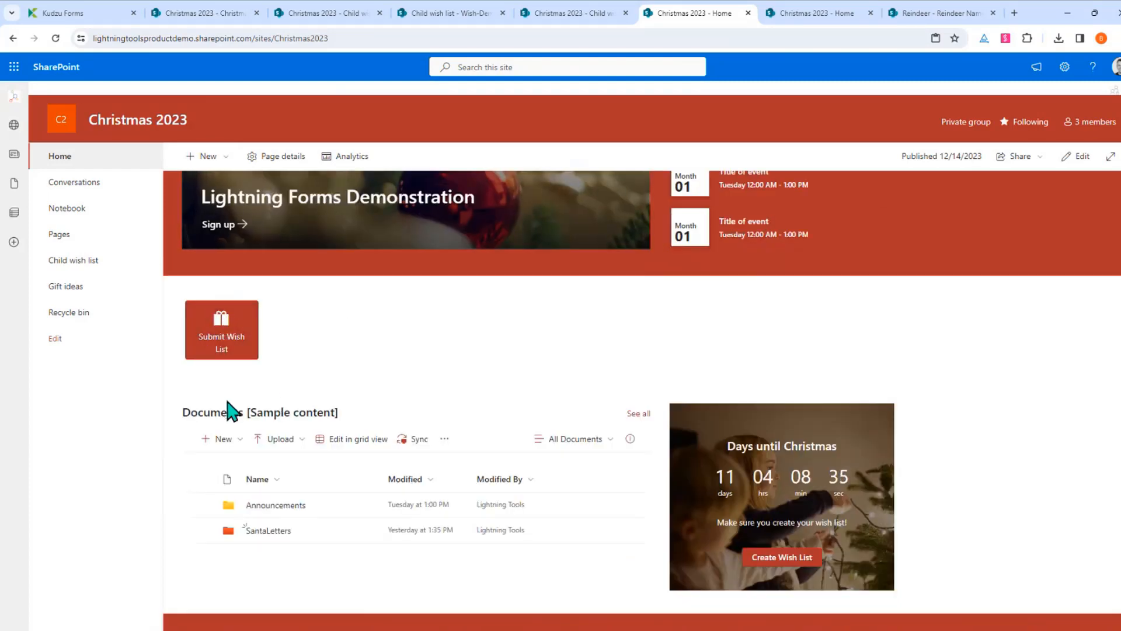
{"action": "left_click", "coordinate": [225, 345]}
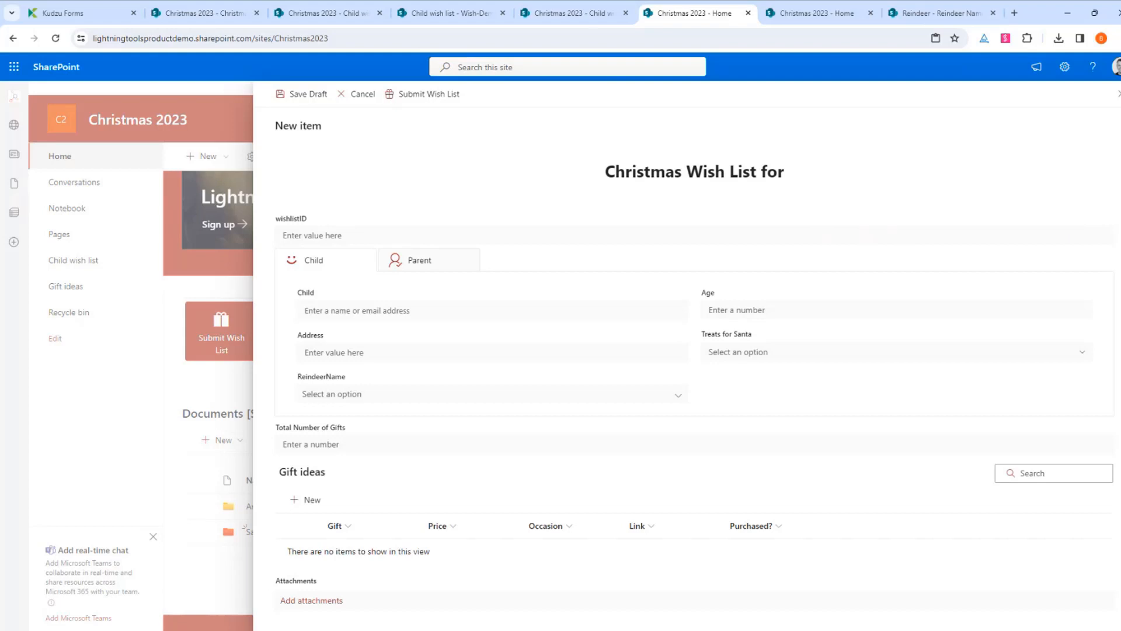
{"action": "left_click", "coordinate": [1118, 94]}
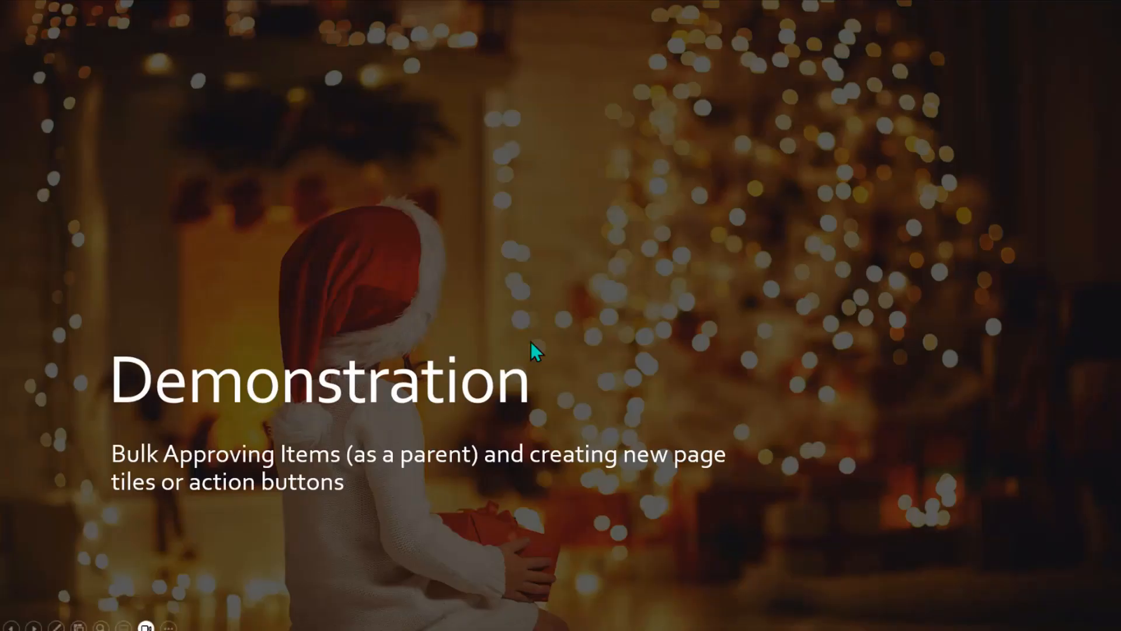
{"action": "left_click", "coordinate": [532, 338]}
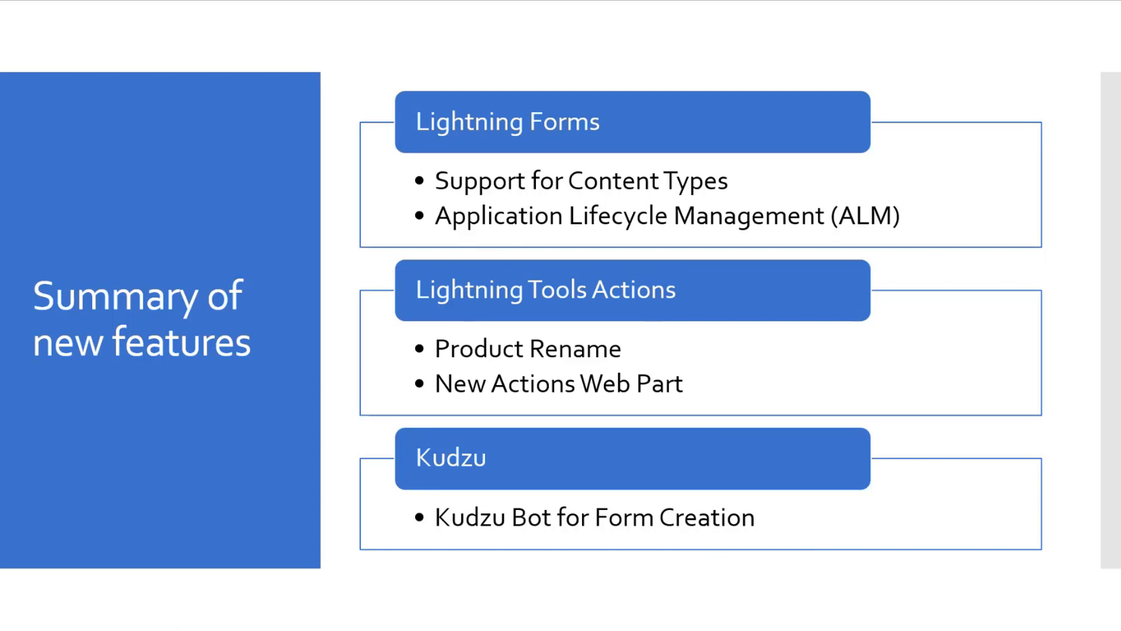
{"action": "key", "text": "Right"}
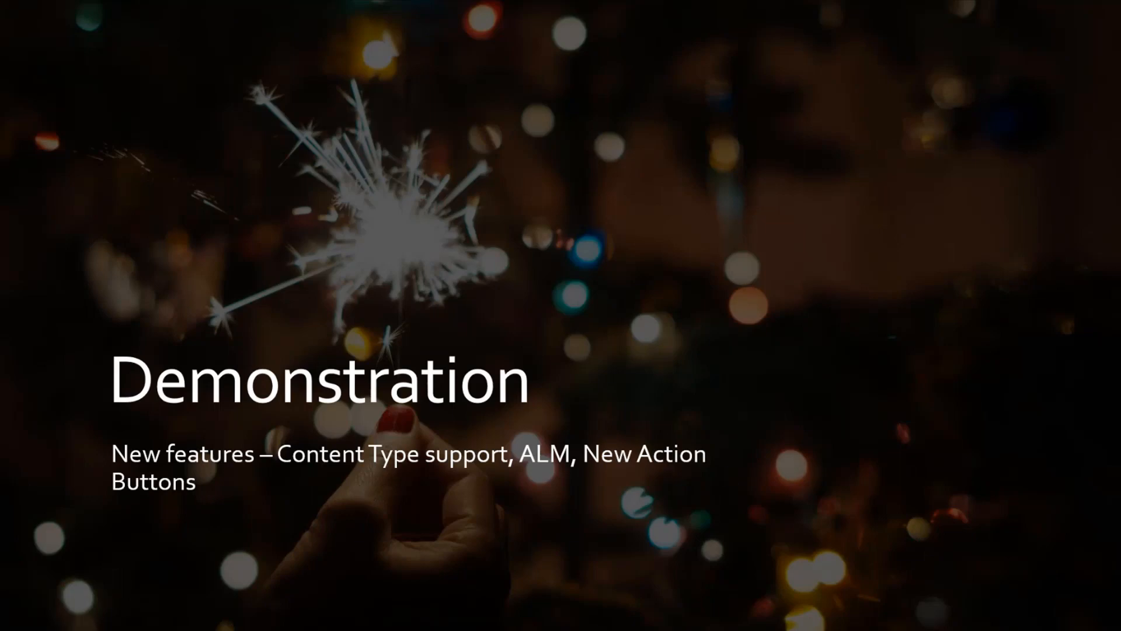
{"action": "key", "text": "alt+Tab"}
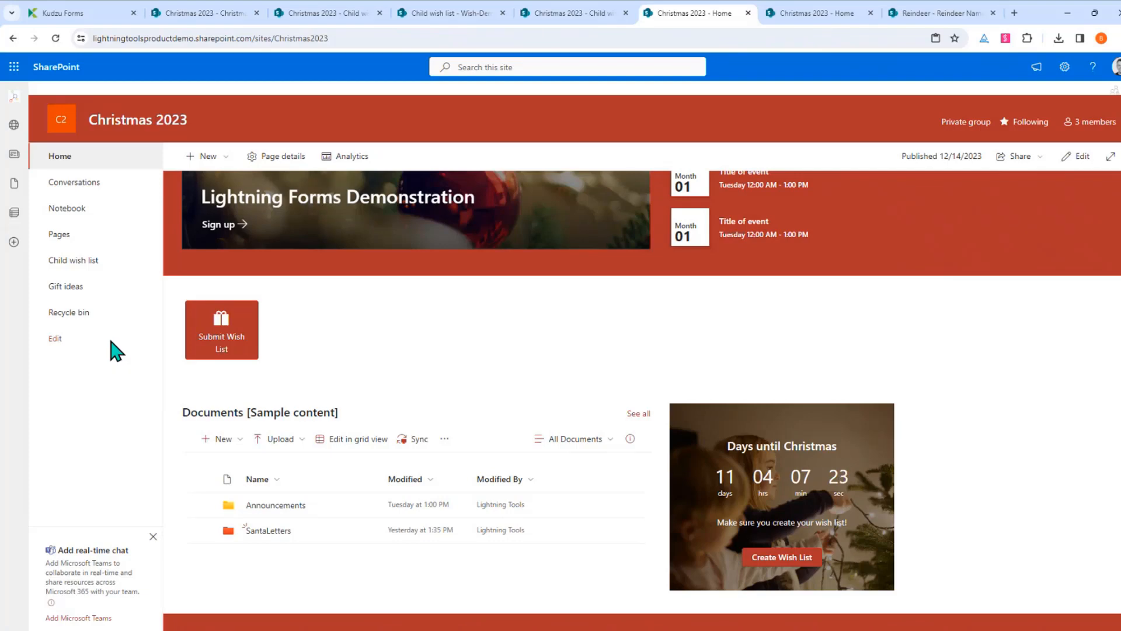
Open the Child wish list and preview its new-item form
{"action": "left_click", "coordinate": [76, 263]}
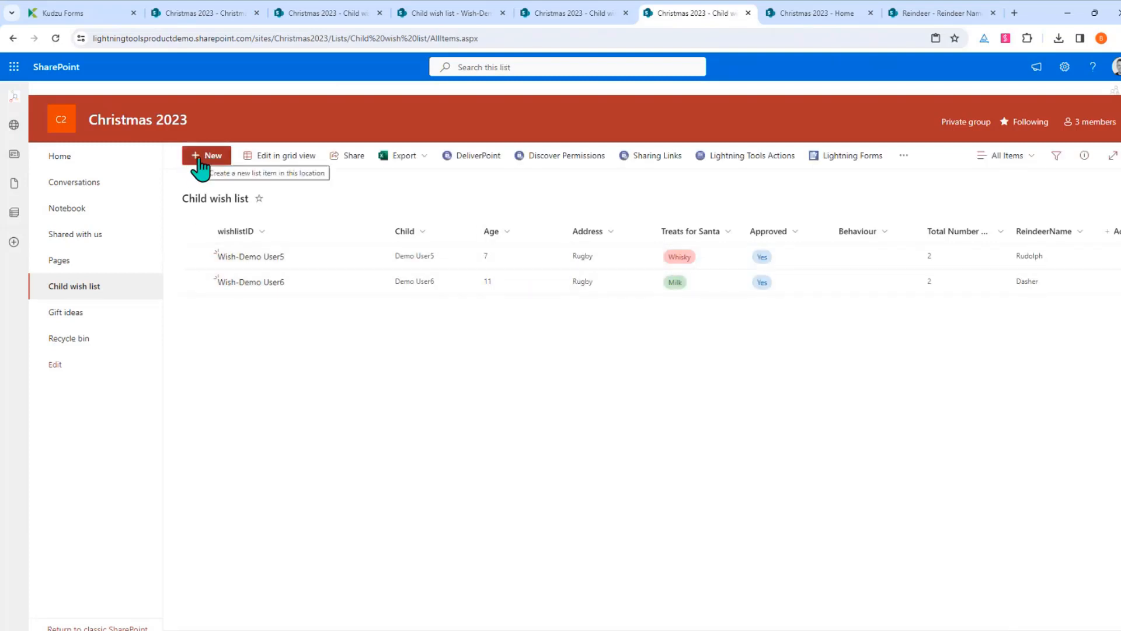
{"action": "left_click", "coordinate": [200, 160]}
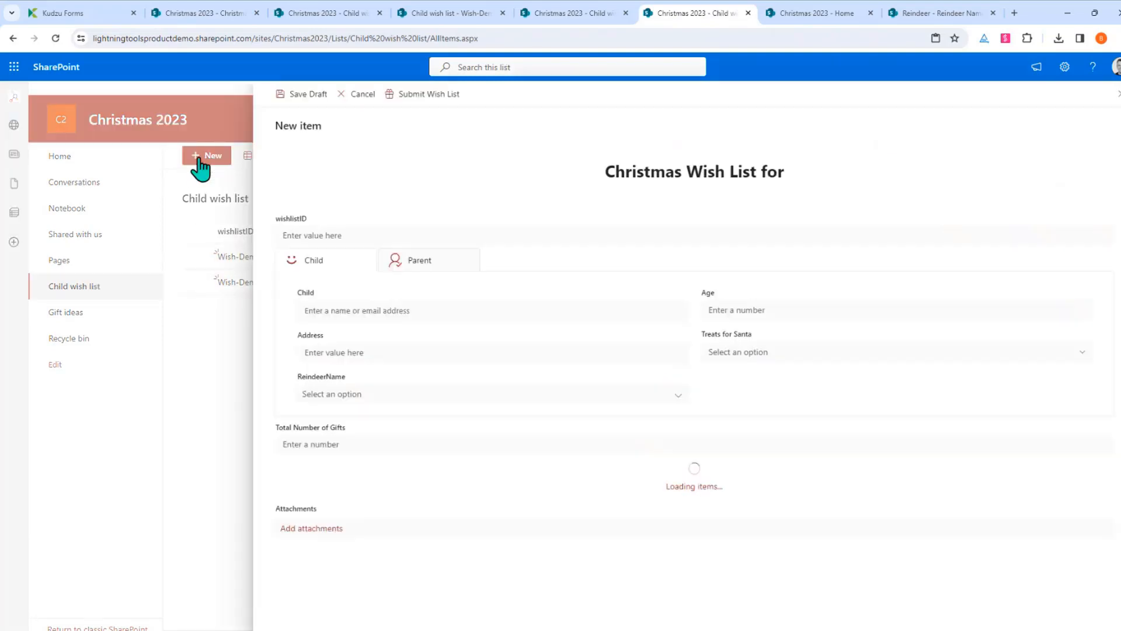
{"action": "left_click", "coordinate": [1115, 104]}
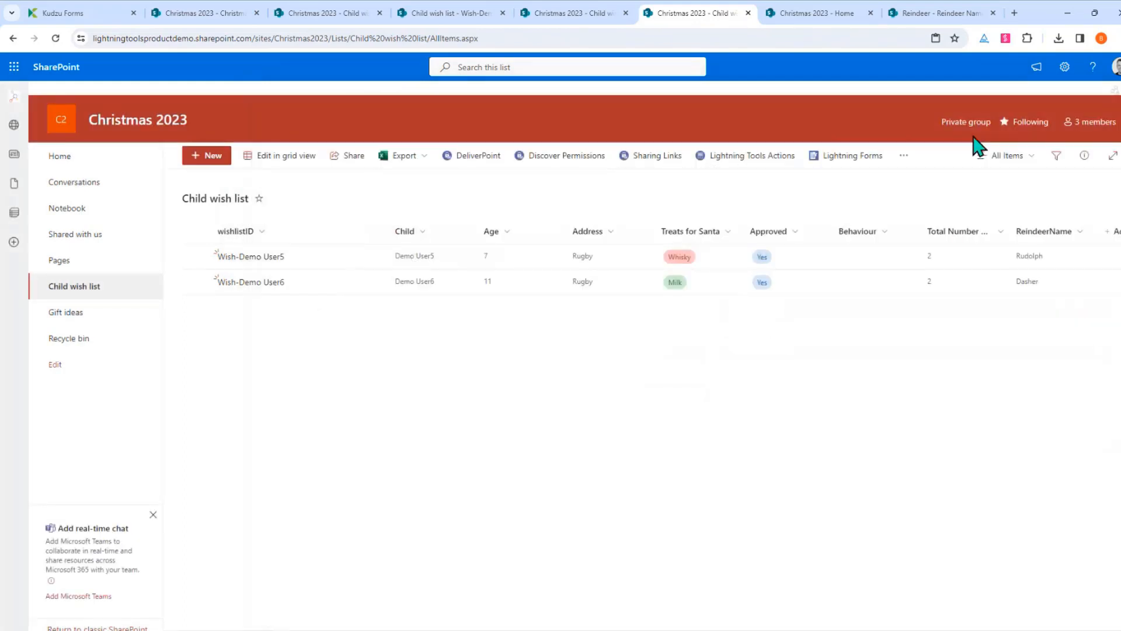
Set Allow management of content types to Yes in the list's advanced settings, then return to the list
{"action": "left_click", "coordinate": [1065, 67]}
{"action": "left_click", "coordinate": [970, 191]}
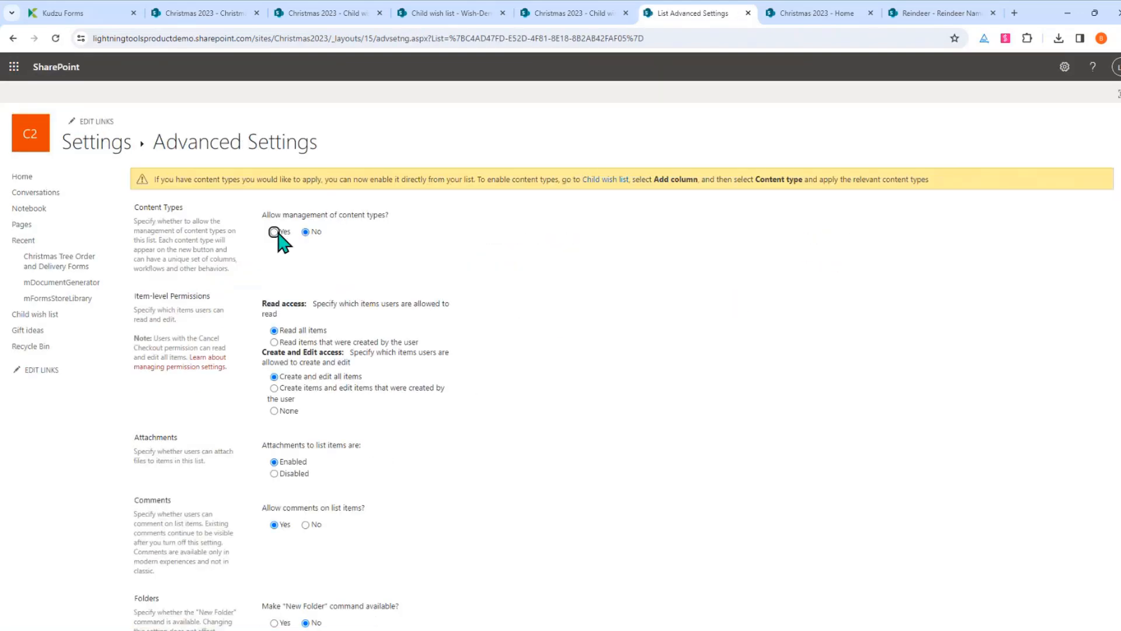
{"action": "left_click", "coordinate": [274, 232]}
{"action": "scroll", "coordinate": [572, 297], "scroll_direction": "down", "scroll_amount": 13}
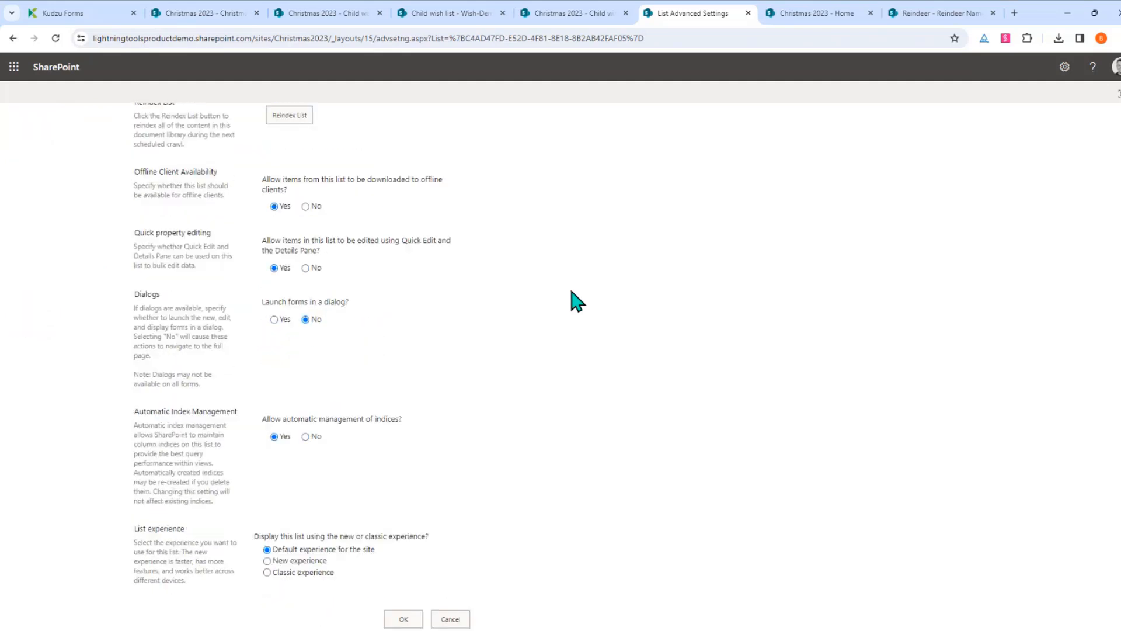
{"action": "left_click", "coordinate": [410, 586]}
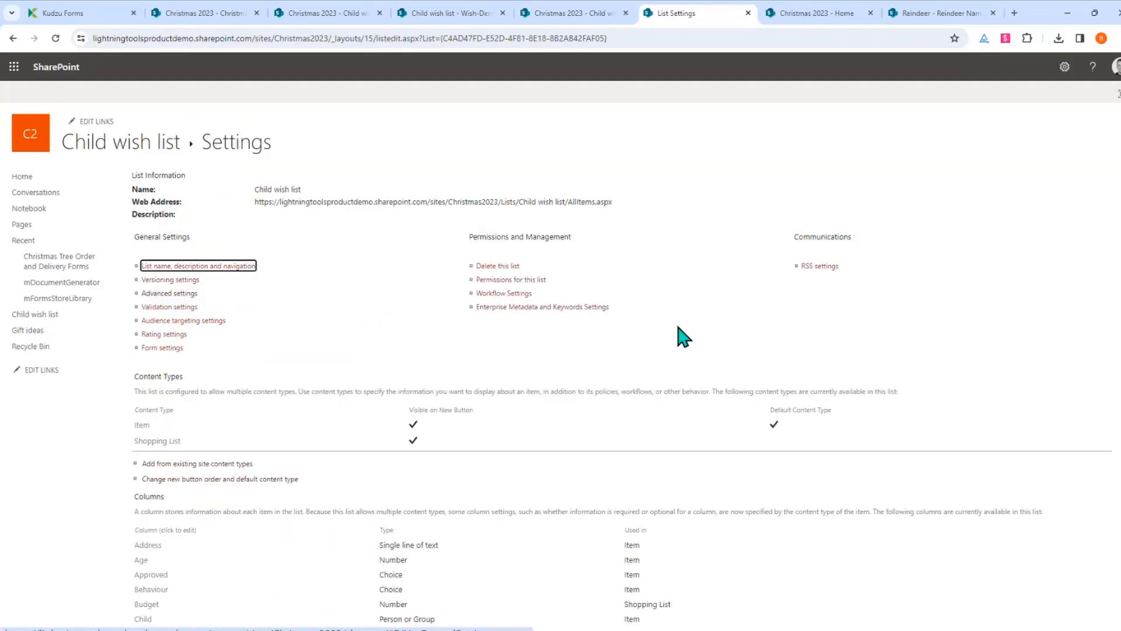
{"action": "scroll", "coordinate": [350, 318], "scroll_direction": "down", "scroll_amount": 1}
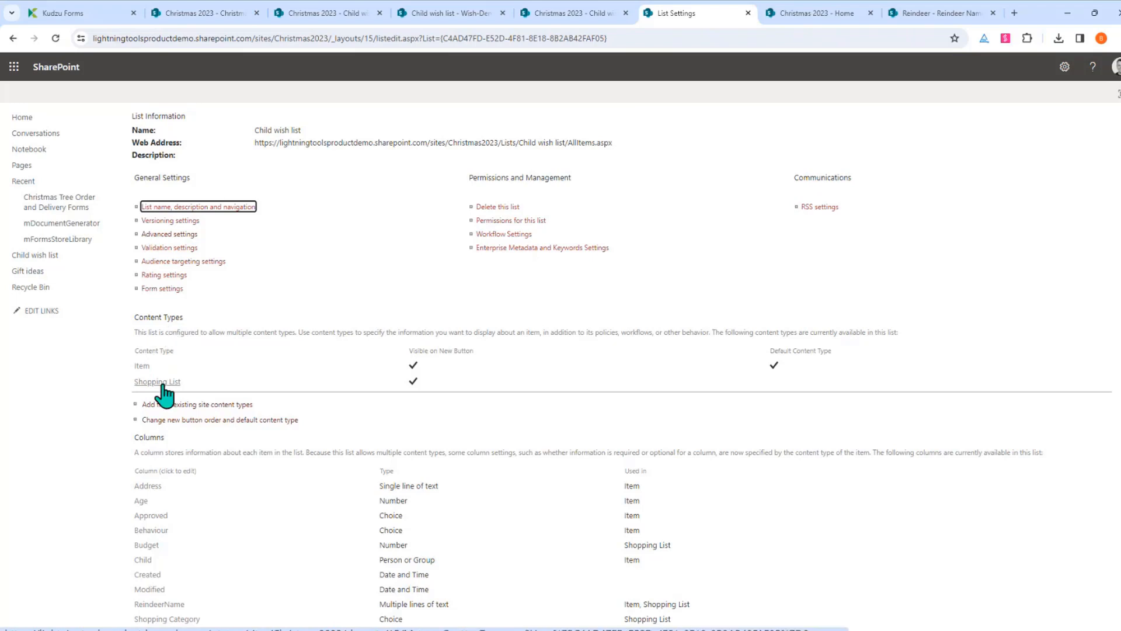
{"action": "left_click", "coordinate": [82, 256]}
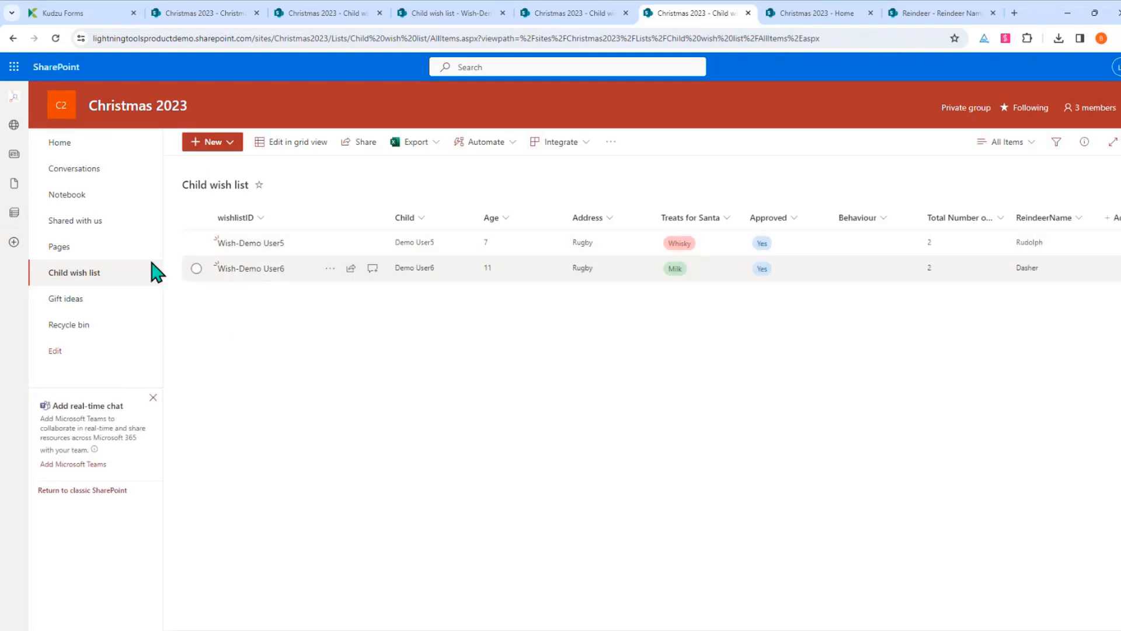
Preview a new Shopping List item, then open NewForm.aspx for customization in Lightning Forms
{"action": "left_click", "coordinate": [230, 156]}
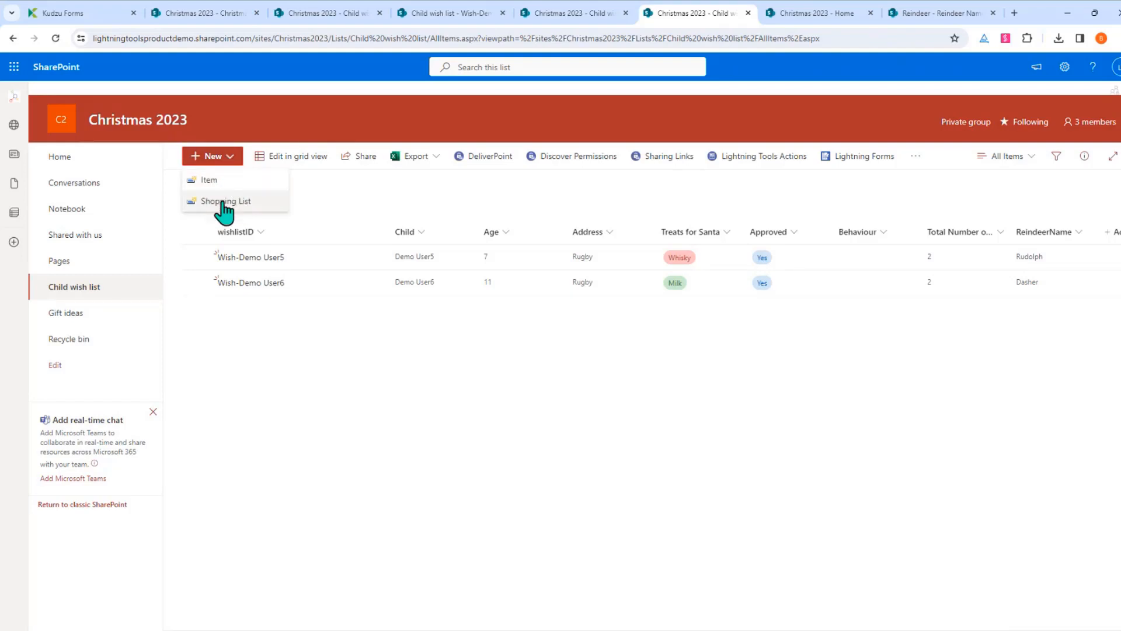
{"action": "left_click", "coordinate": [258, 205]}
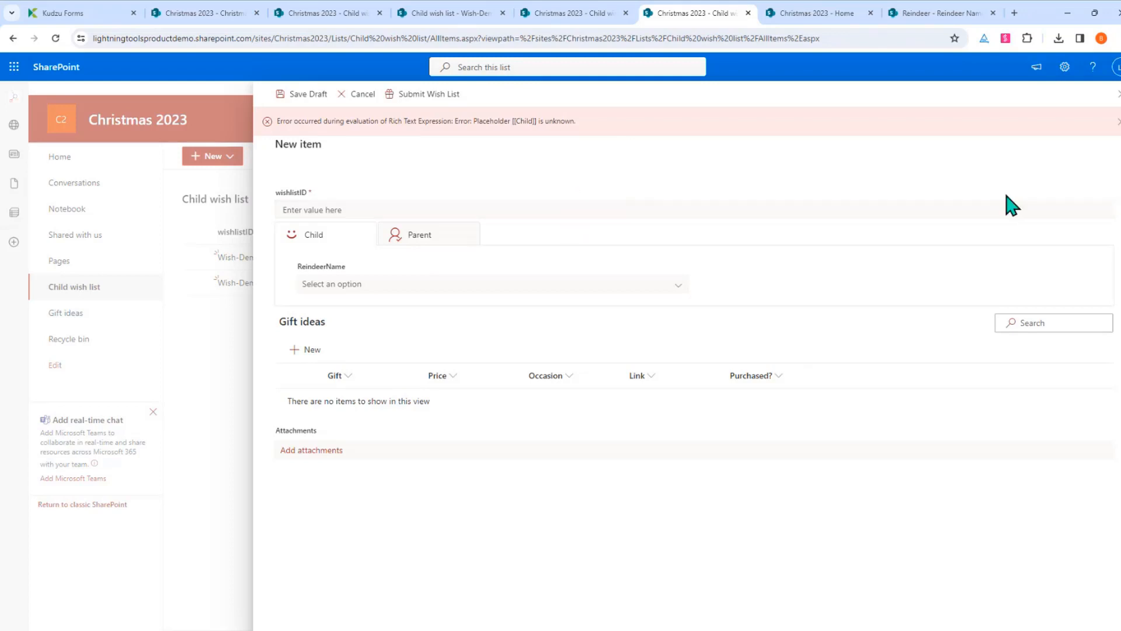
{"action": "left_click", "coordinate": [1117, 94]}
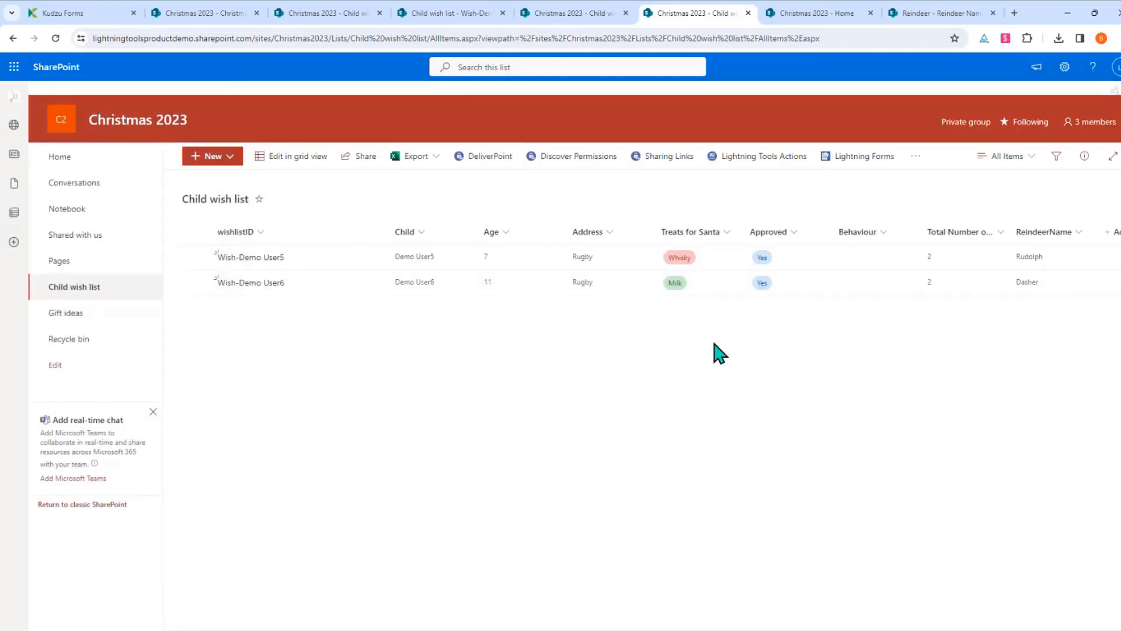
{"action": "left_click", "coordinate": [867, 156]}
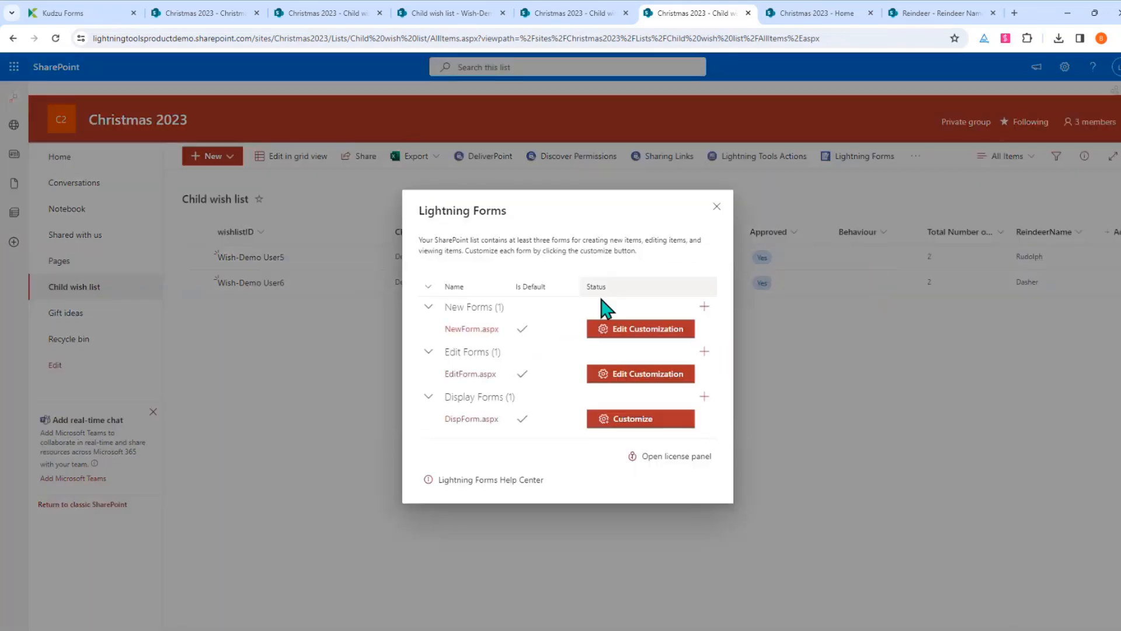
{"action": "left_click", "coordinate": [625, 330]}
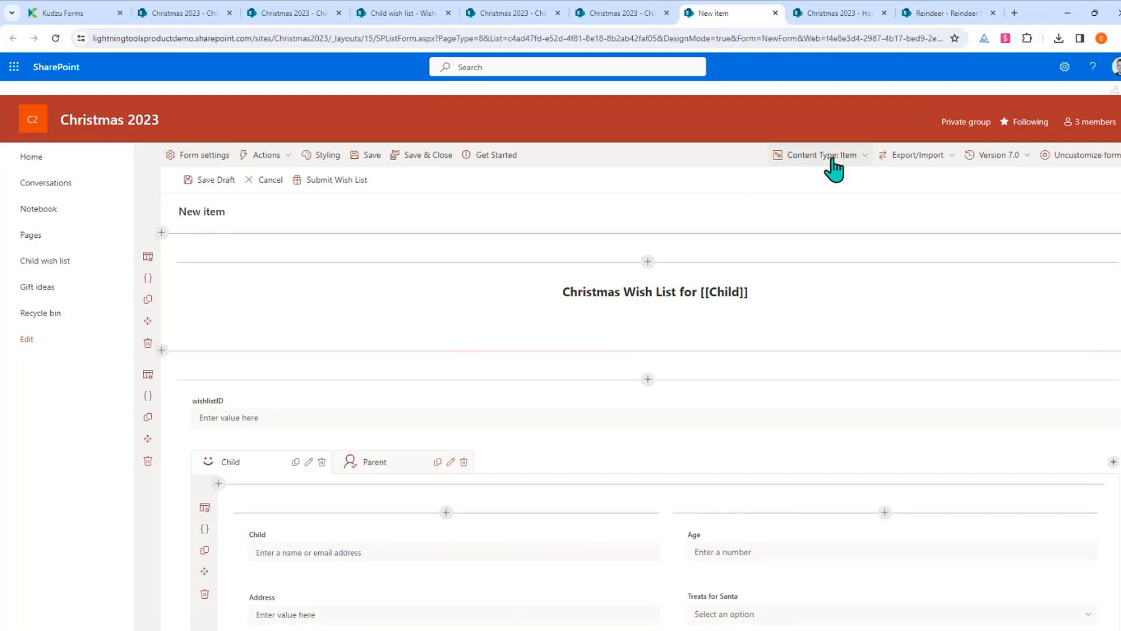
Target the Shopping List content type and remove the Address, Child, Age and TreatsforSanta fields
{"action": "left_click", "coordinate": [861, 162]}
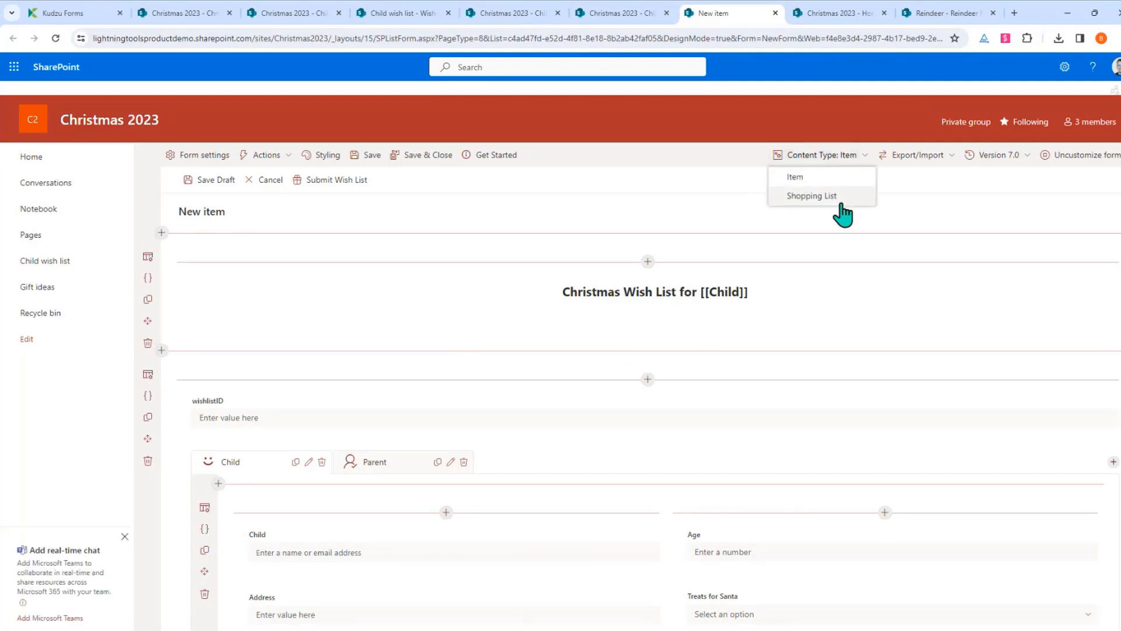
{"action": "left_click", "coordinate": [851, 197]}
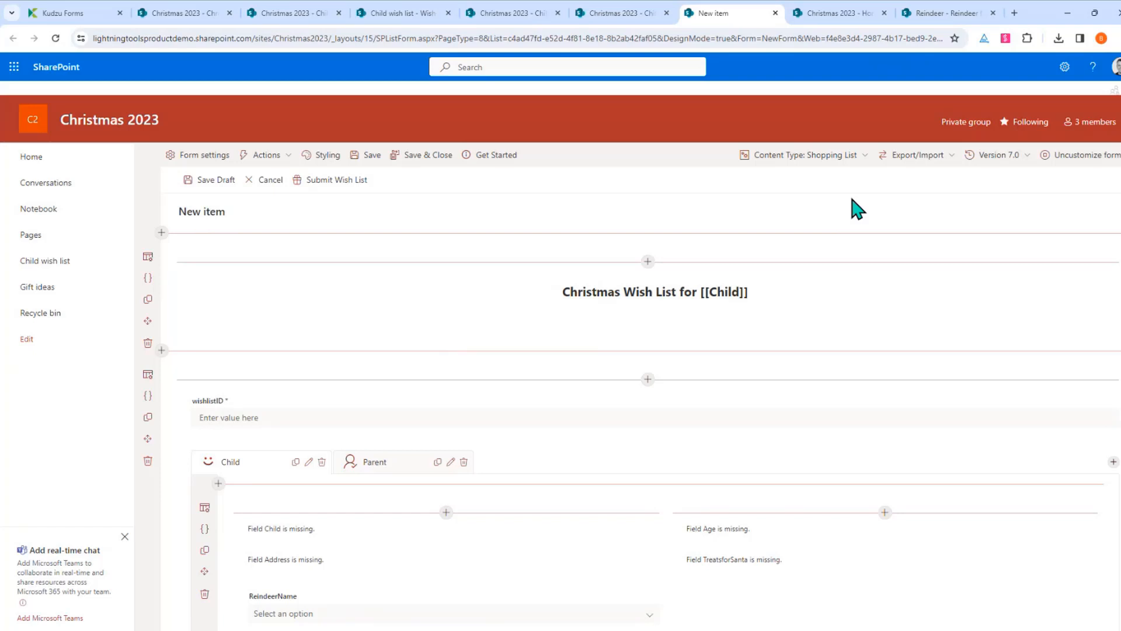
{"action": "scroll", "coordinate": [804, 247], "scroll_direction": "down", "scroll_amount": 4}
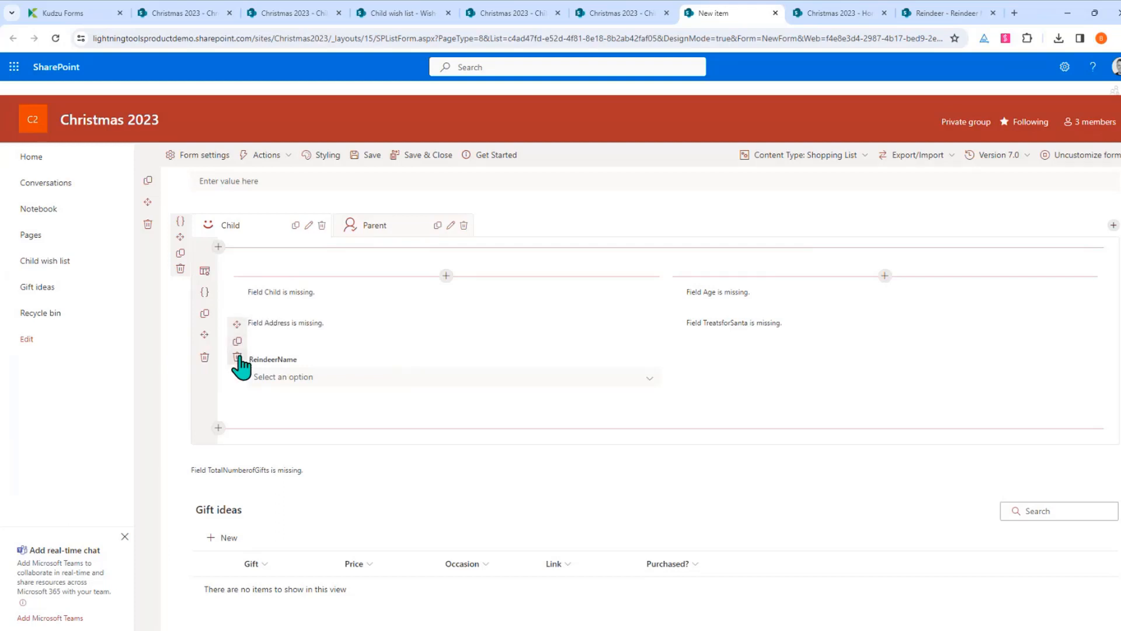
{"action": "left_click", "coordinate": [239, 359]}
{"action": "left_click", "coordinate": [581, 377]}
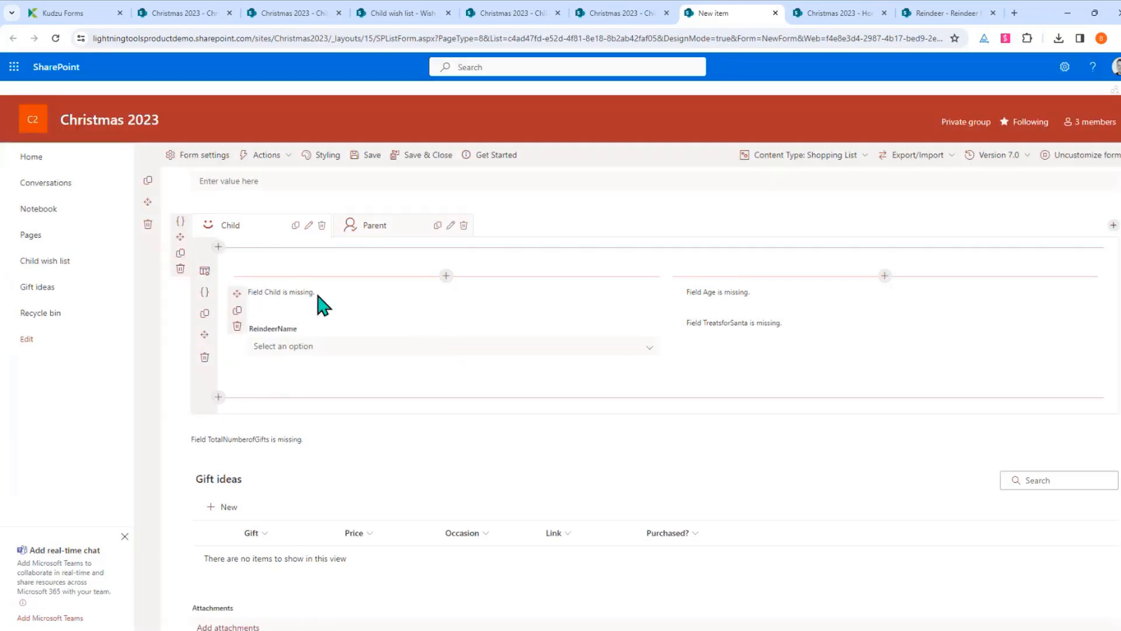
{"action": "left_click", "coordinate": [237, 326]}
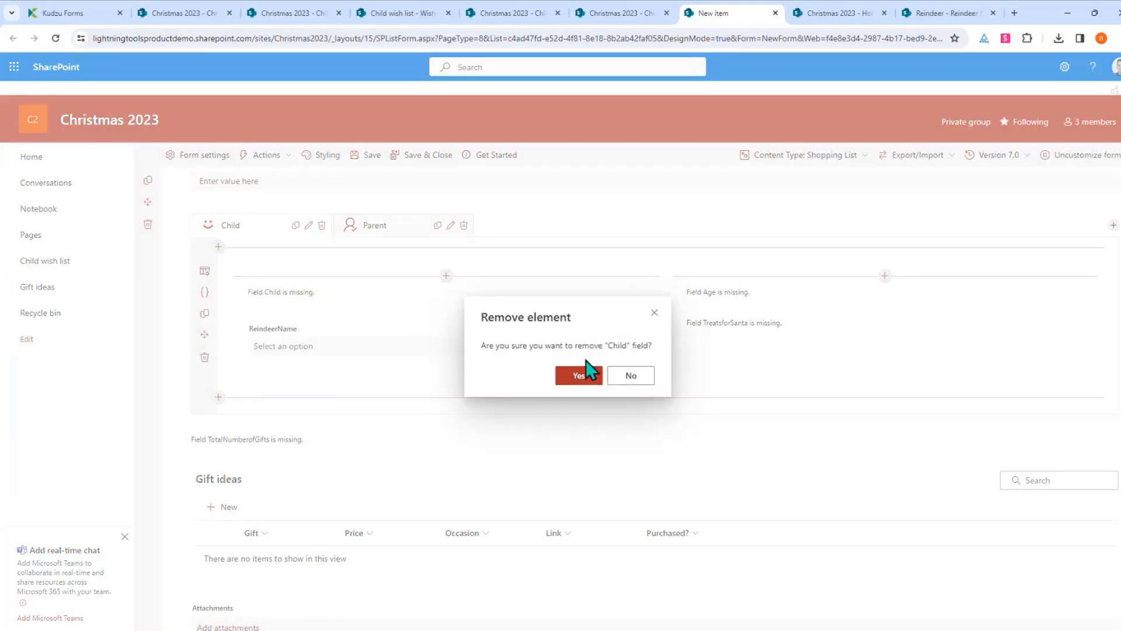
{"action": "left_click", "coordinate": [584, 375]}
{"action": "left_click", "coordinate": [672, 333]}
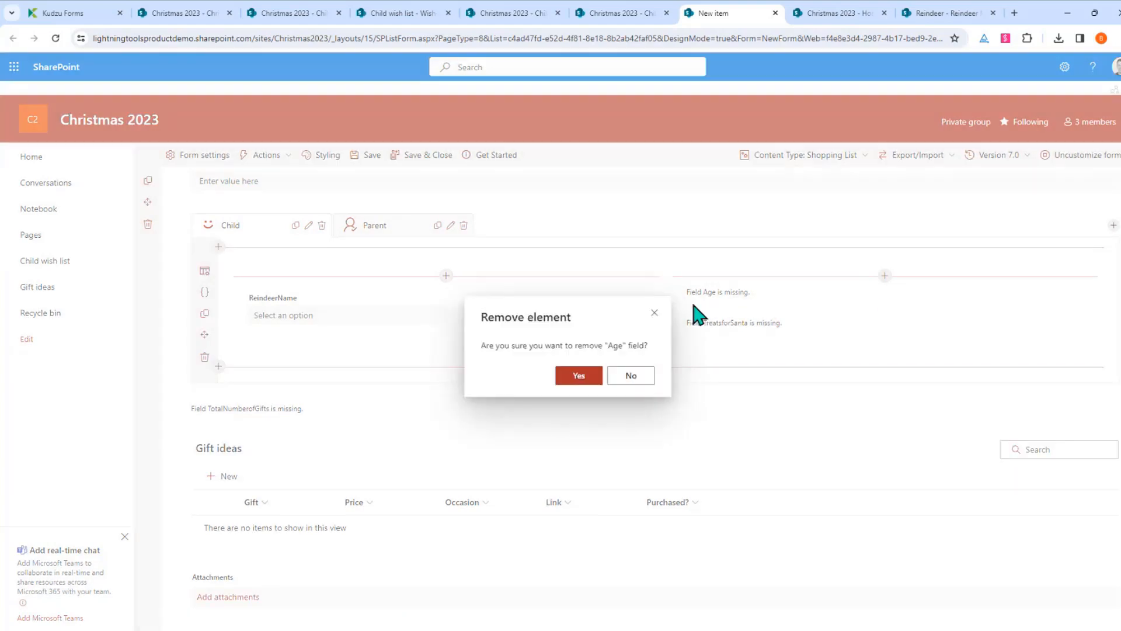
{"action": "left_click", "coordinate": [581, 376]}
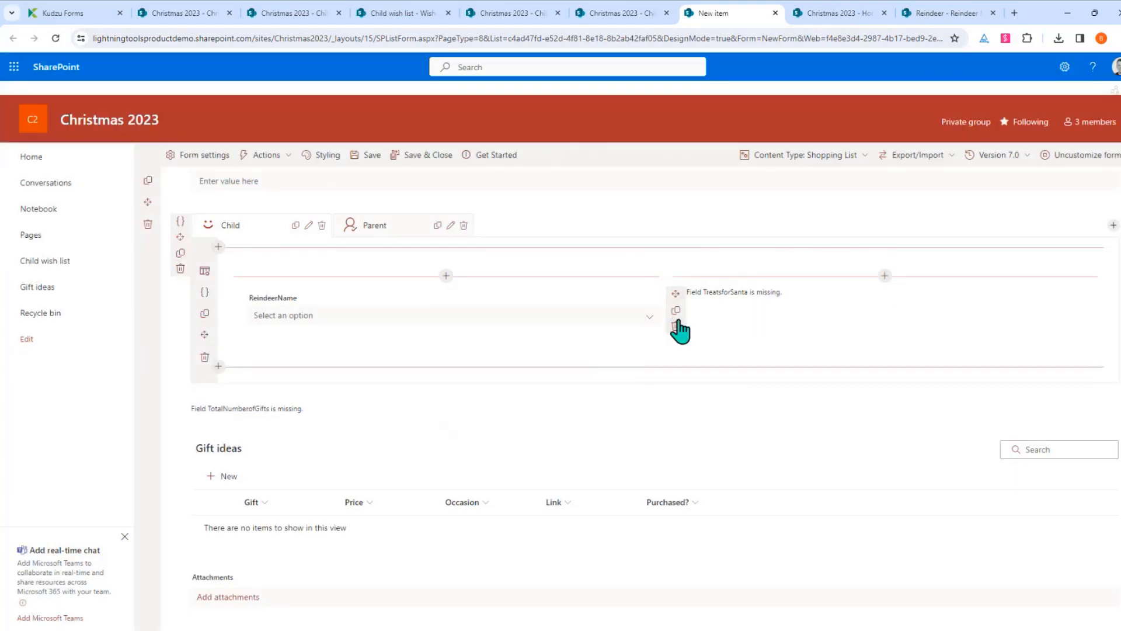
{"action": "left_click", "coordinate": [677, 327]}
{"action": "left_click", "coordinate": [591, 377]}
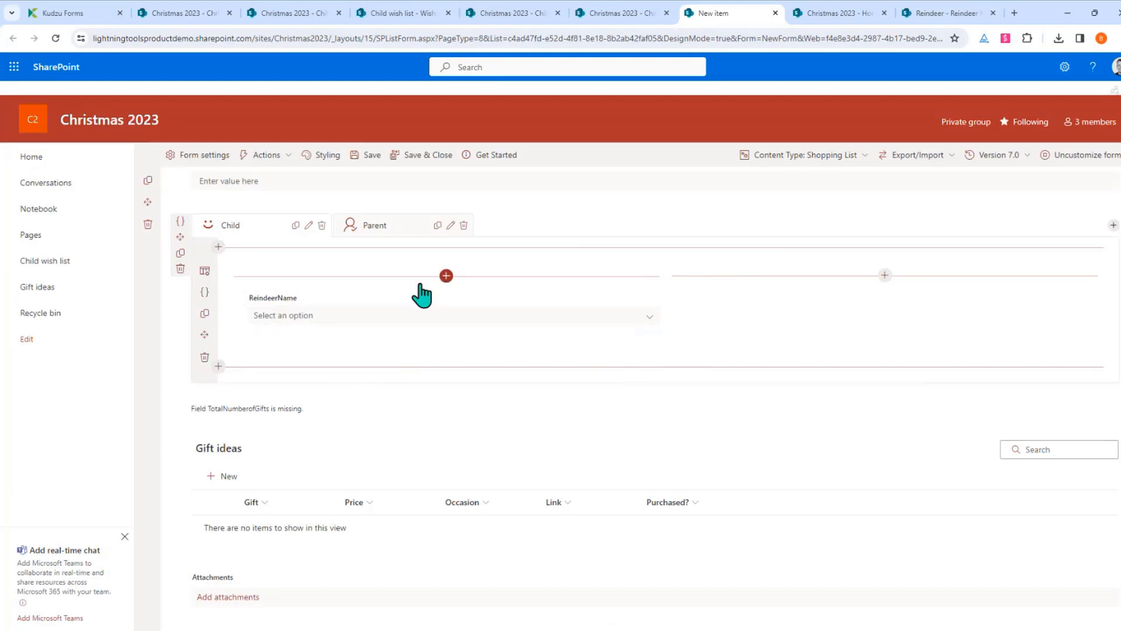
Add Shopping Category to the left column, and Budget and Total Spend to the right
{"action": "left_click", "coordinate": [442, 276]}
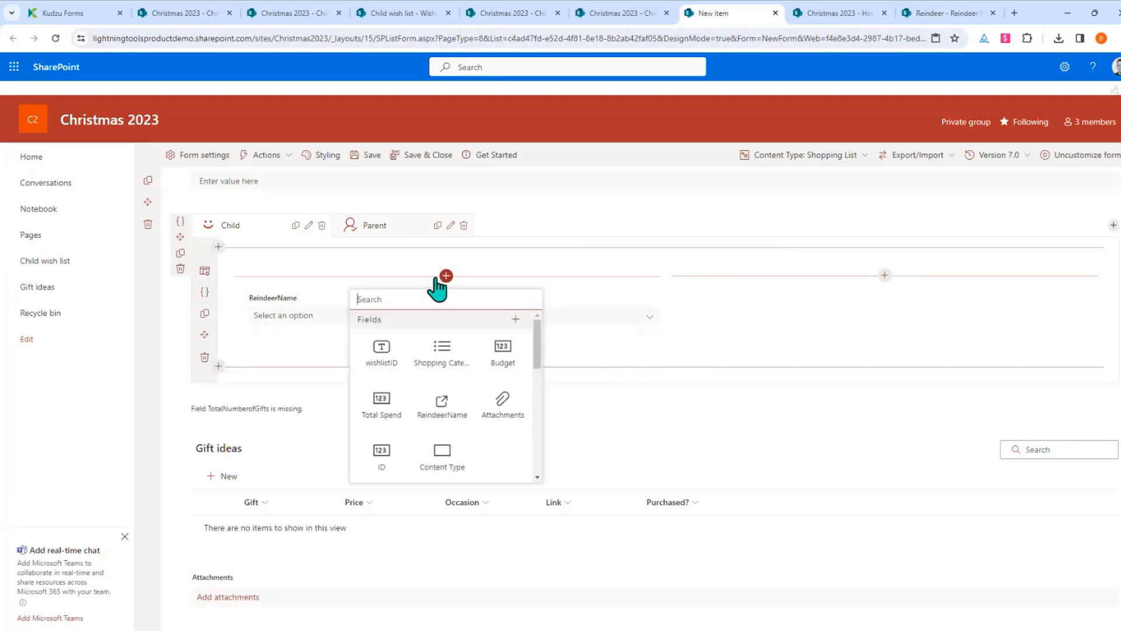
{"action": "left_click", "coordinate": [454, 373]}
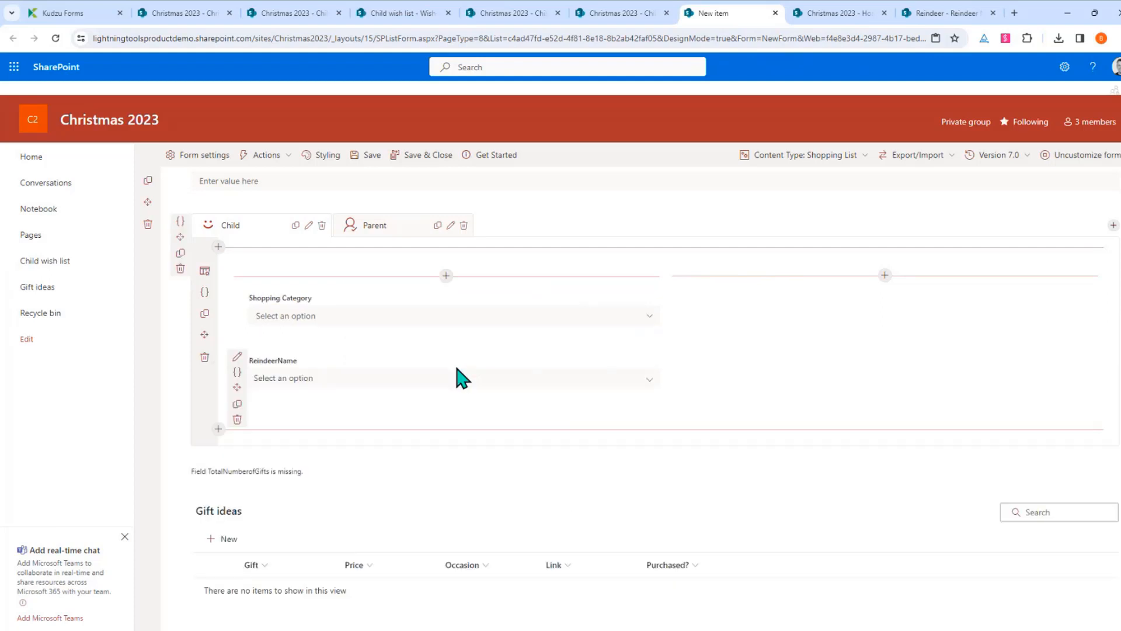
{"action": "left_click", "coordinate": [302, 319]}
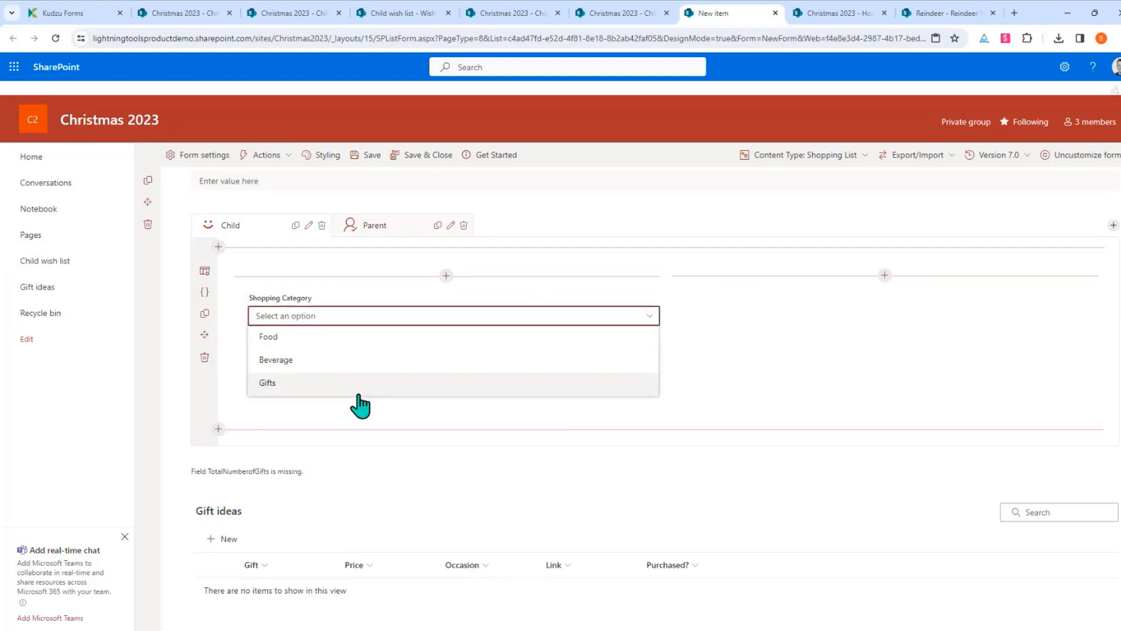
{"action": "left_click", "coordinate": [885, 275]}
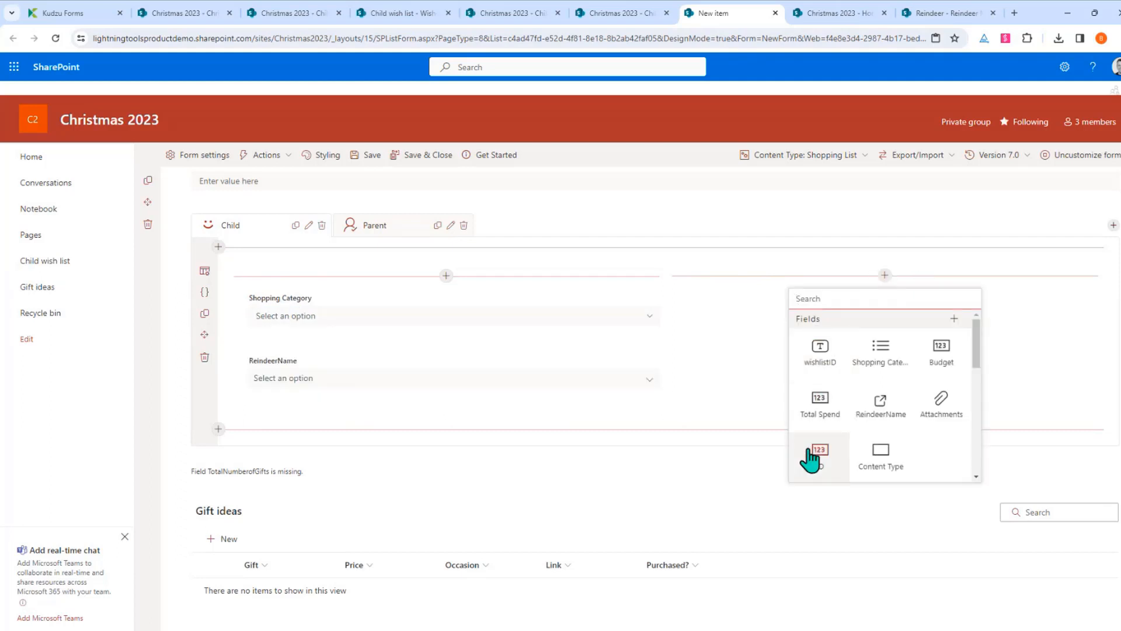
{"action": "left_click", "coordinate": [937, 365]}
{"action": "left_click", "coordinate": [885, 337]}
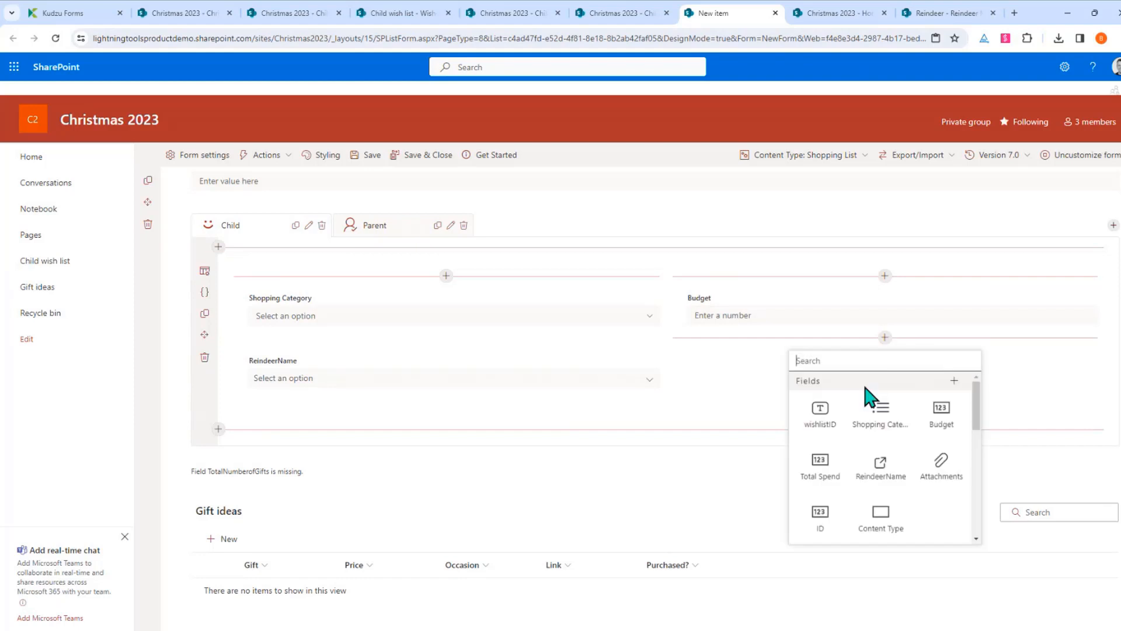
{"action": "left_click", "coordinate": [823, 409]}
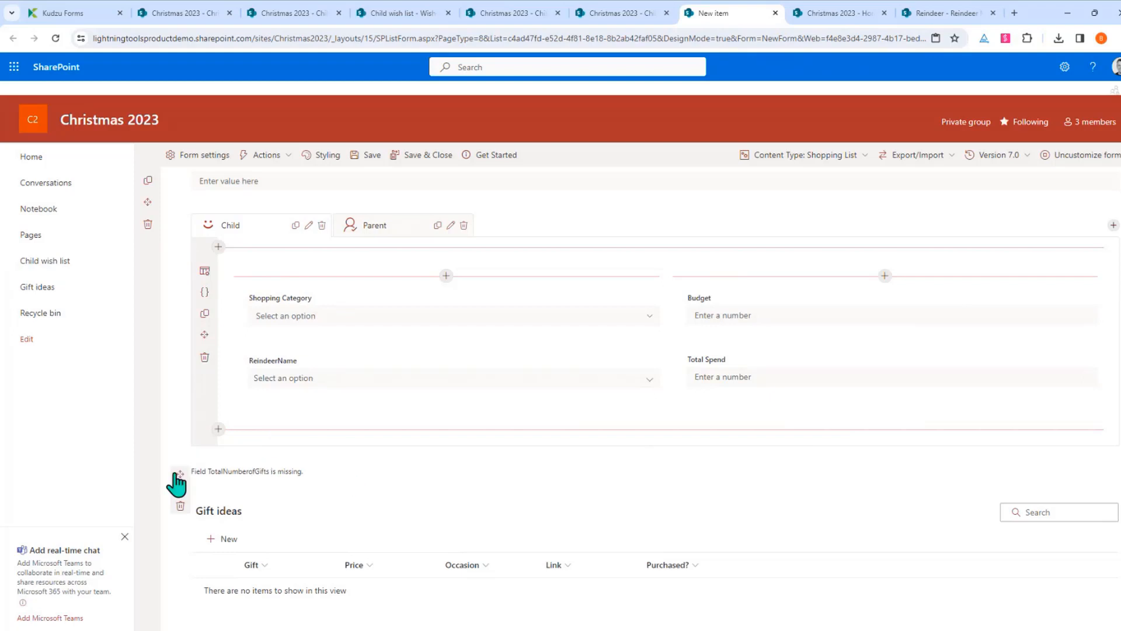
Remove the missing TotalNumberofGifts field, rename the Child tab to 'Shopping', and save the form
{"action": "left_click", "coordinate": [180, 506]}
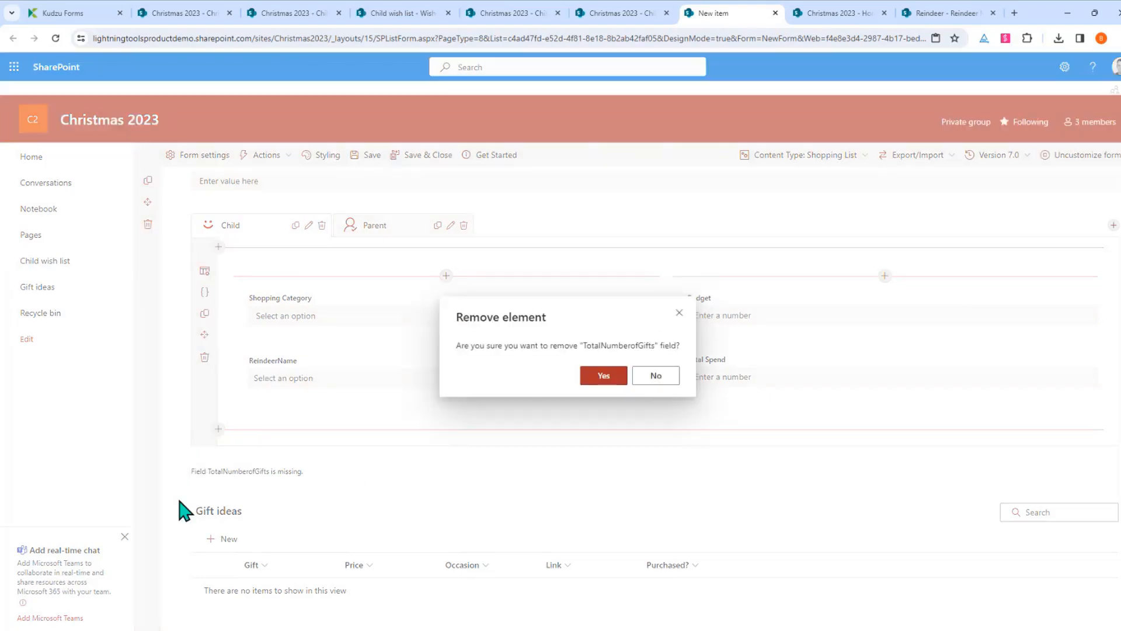
{"action": "left_click", "coordinate": [584, 374]}
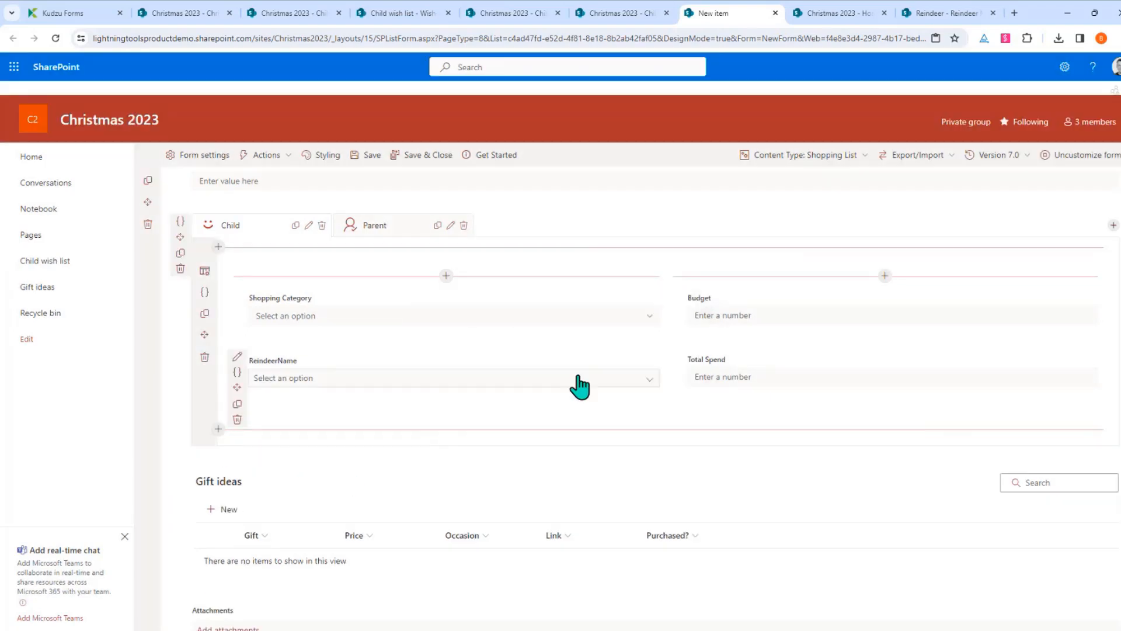
{"action": "left_click", "coordinate": [309, 228]}
{"action": "double_click", "coordinate": [1007, 129]}
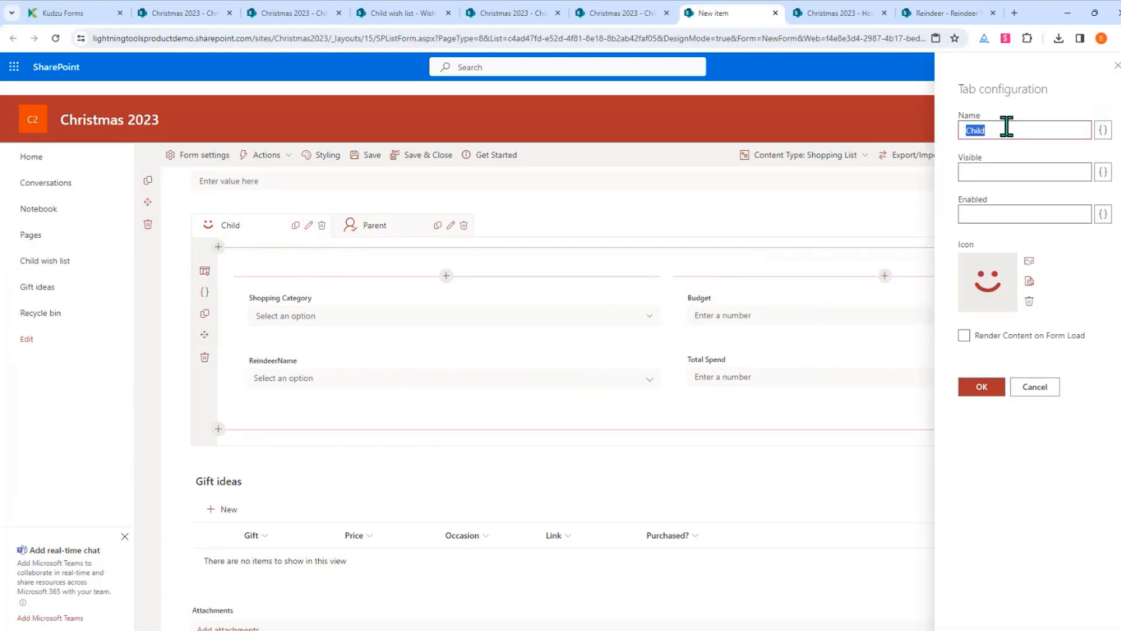
{"action": "type", "text": "Shopping"}
{"action": "left_click", "coordinate": [981, 387]}
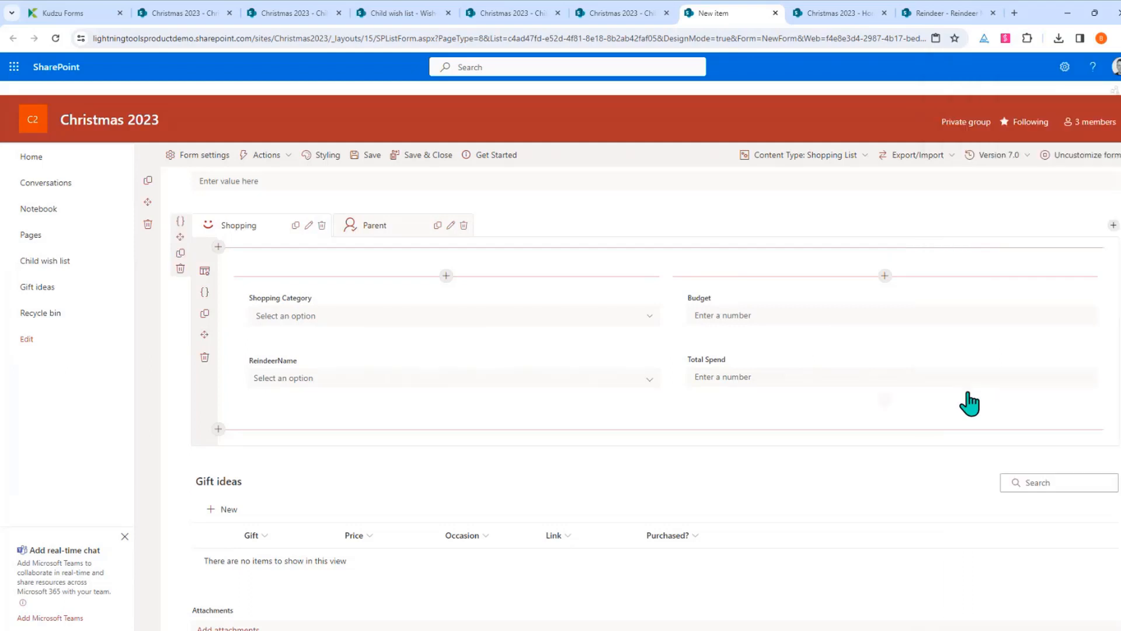
{"action": "left_click", "coordinate": [420, 157]}
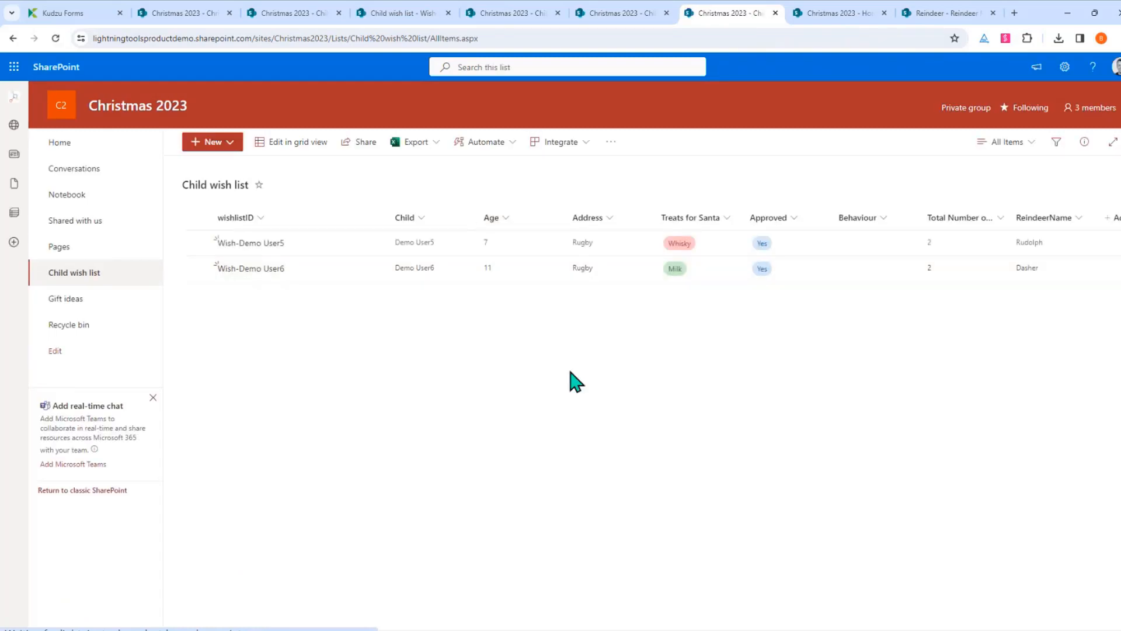
Reload the list and start a new Shopping List item, trying its Shopping Category field
{"action": "key", "text": "F5"}
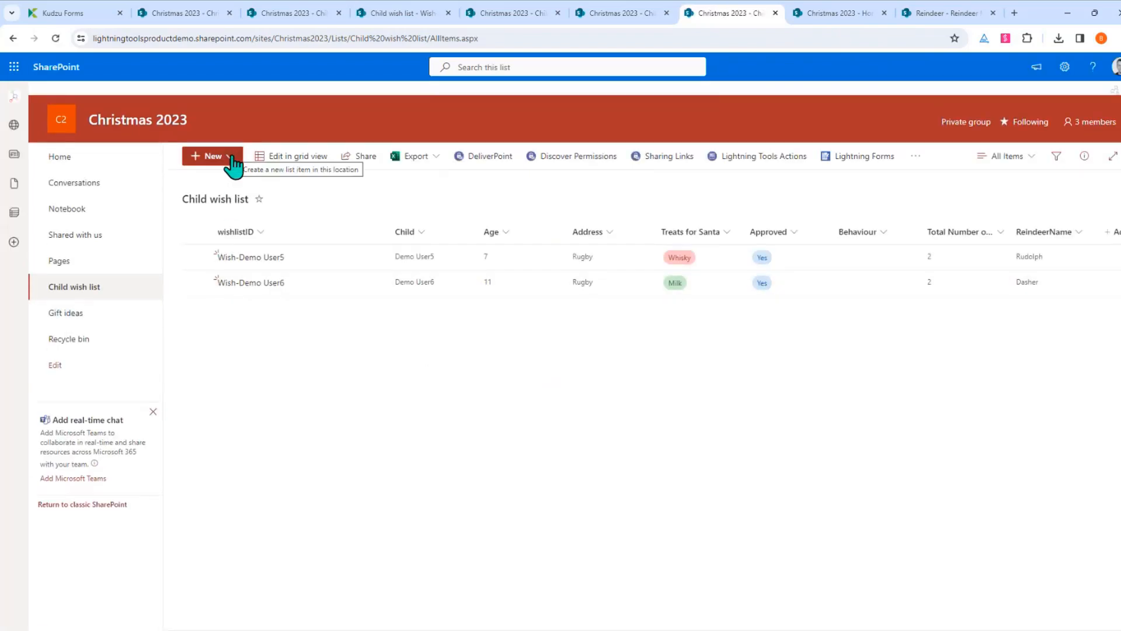
{"action": "left_click", "coordinate": [232, 164]}
{"action": "left_click", "coordinate": [221, 200]}
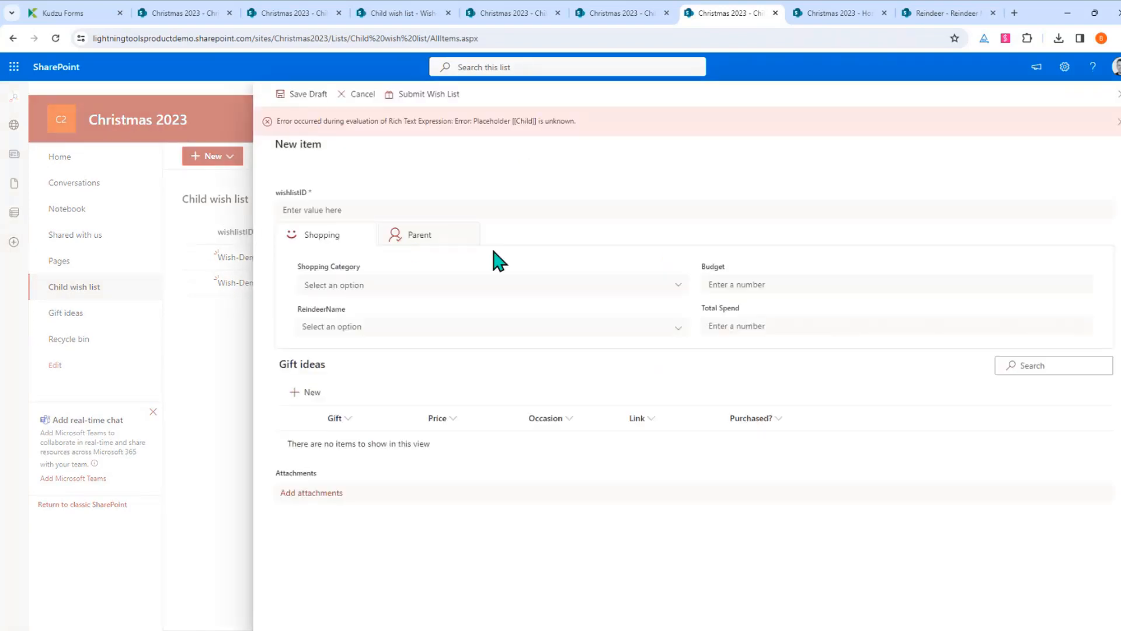
{"action": "left_click", "coordinate": [564, 287]}
Discard the Shopping List form, preview a plain new Item, then open the list's Lightning Forms overview
{"action": "left_click", "coordinate": [720, 360]}
{"action": "left_click", "coordinate": [361, 95]}
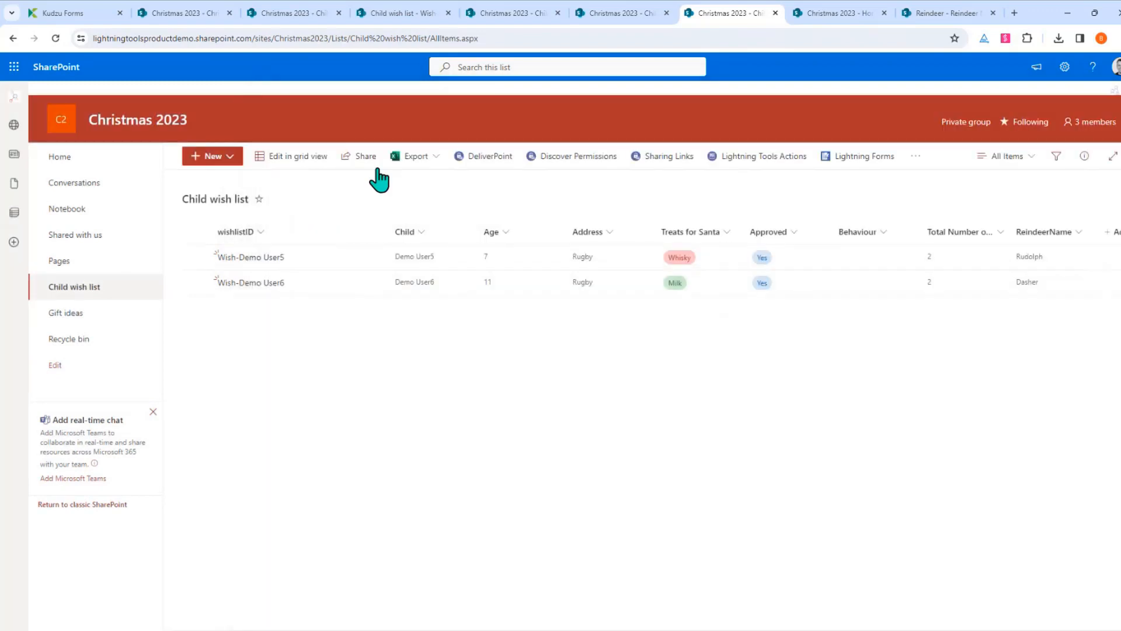
{"action": "left_click", "coordinate": [229, 158]}
{"action": "left_click", "coordinate": [229, 184]}
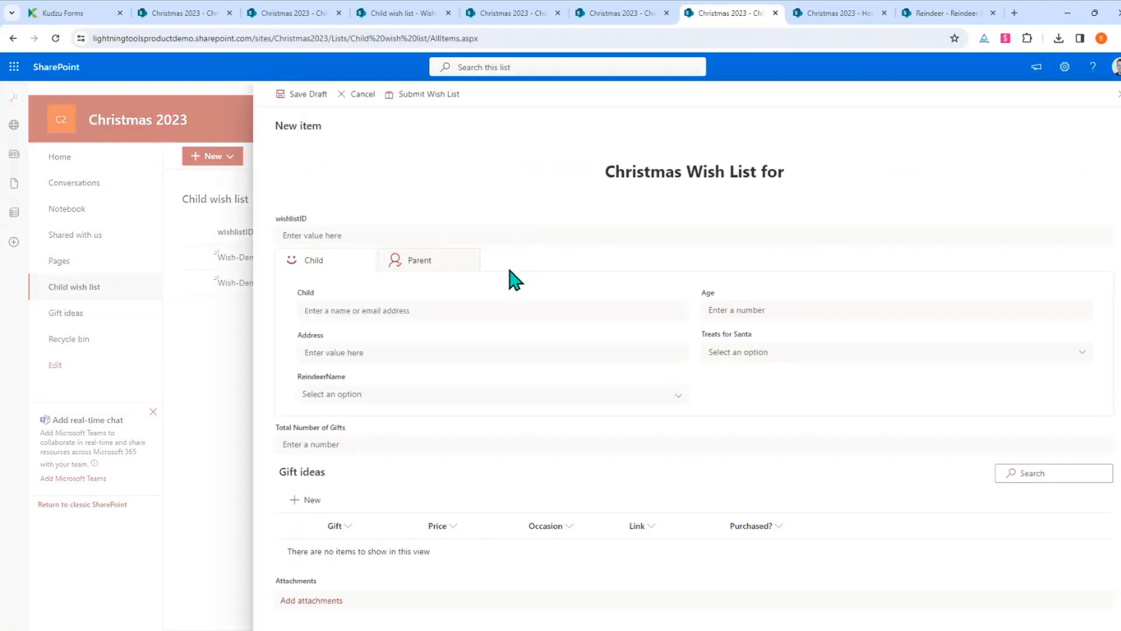
{"action": "left_click", "coordinate": [1113, 94]}
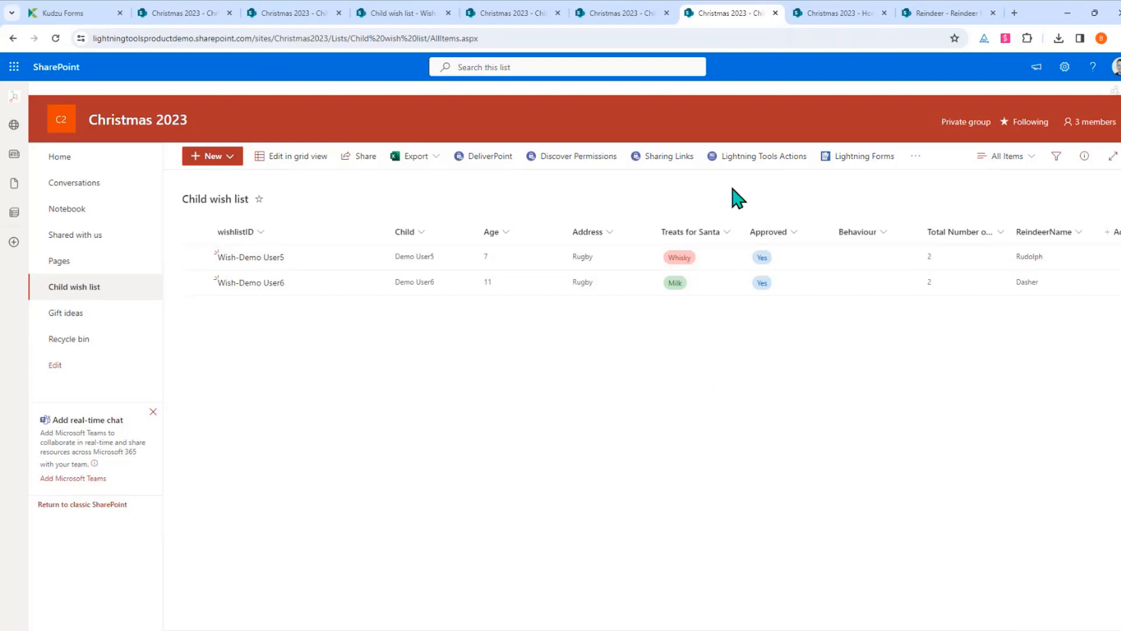
{"action": "left_click", "coordinate": [841, 156]}
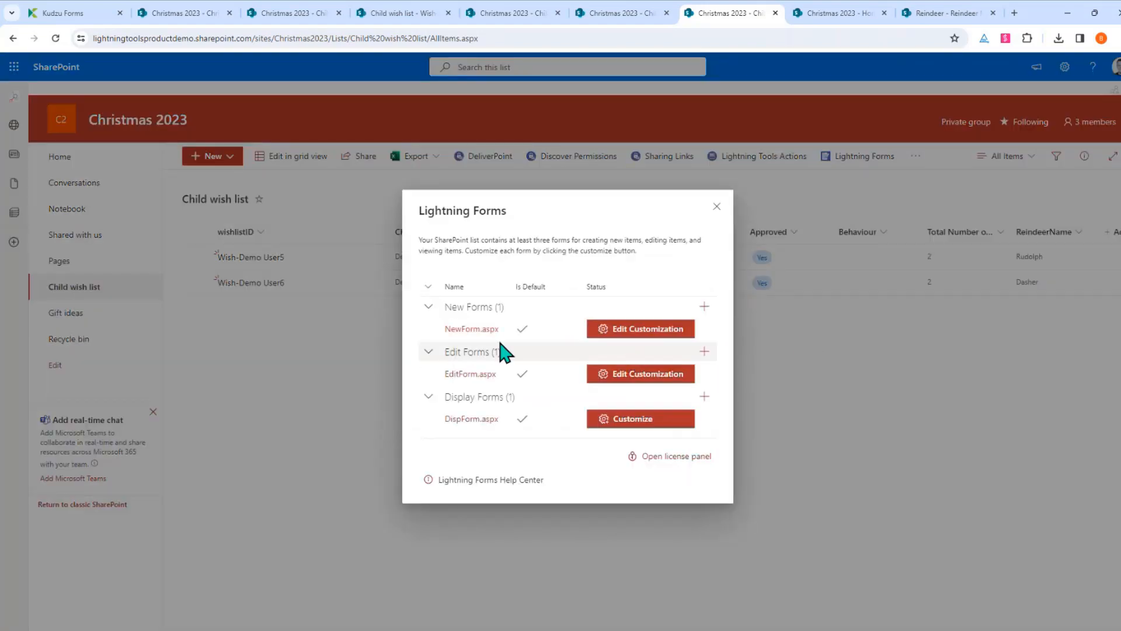
Revert the NewForm.aspx design to version 6.0, save it, and return to the home page
{"action": "left_click", "coordinate": [628, 328]}
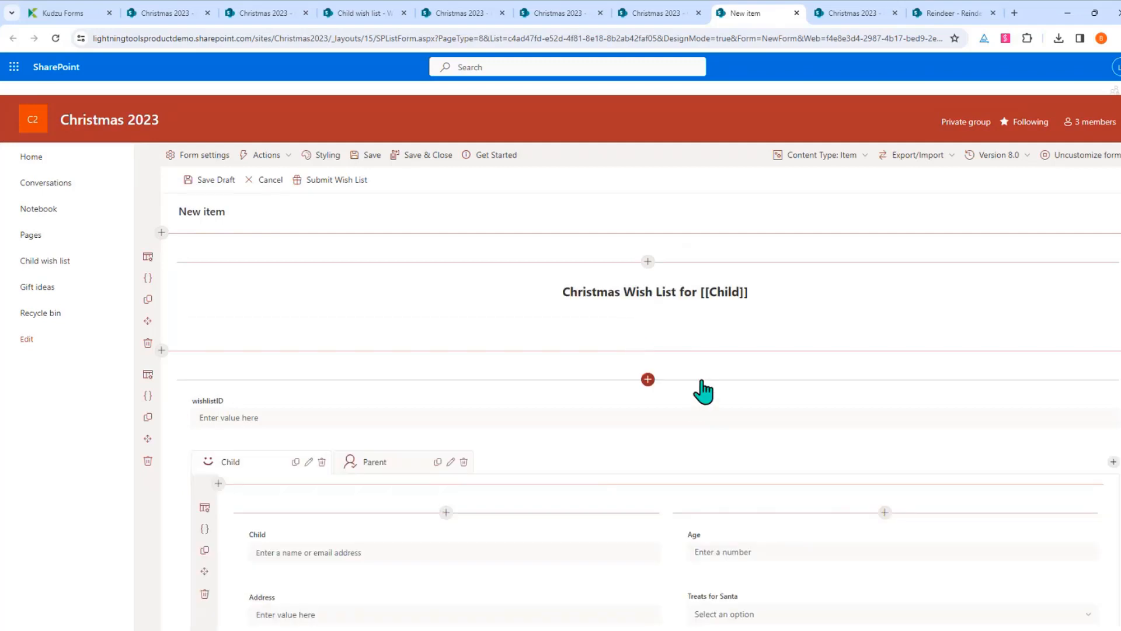
{"action": "left_click", "coordinate": [1014, 156]}
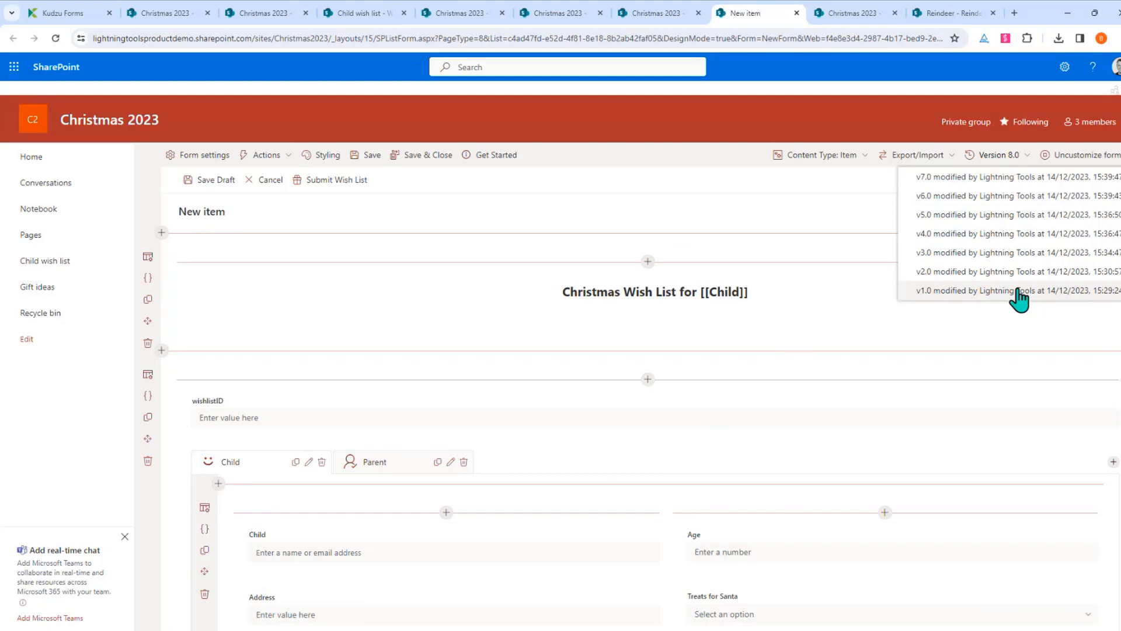
{"action": "left_click", "coordinate": [992, 198]}
{"action": "left_click", "coordinate": [598, 374]}
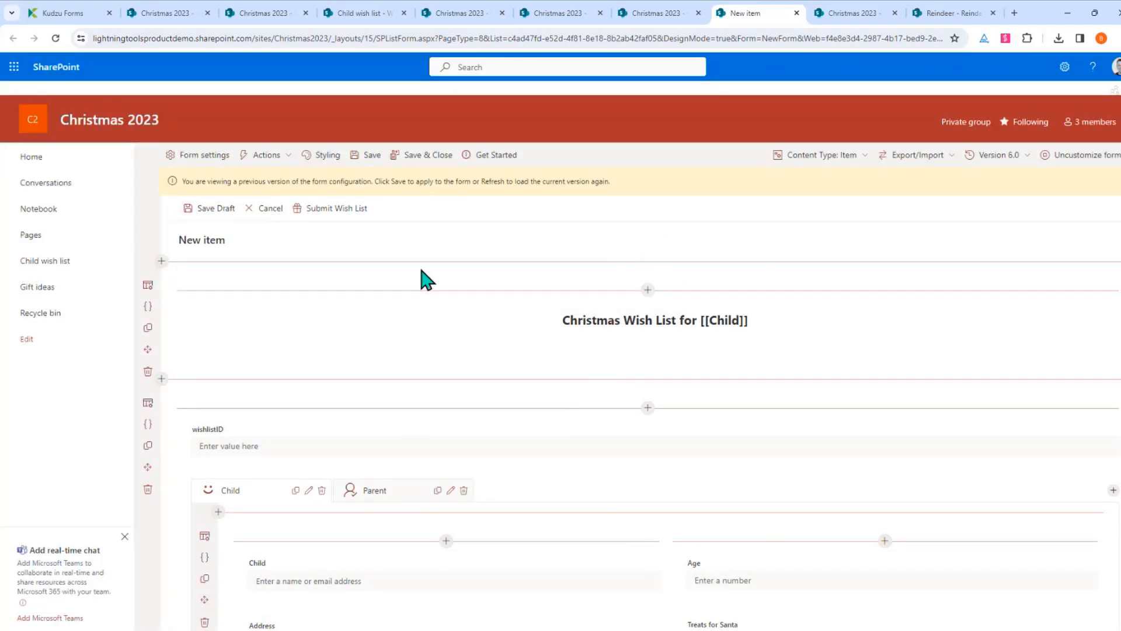
{"action": "left_click", "coordinate": [374, 155]}
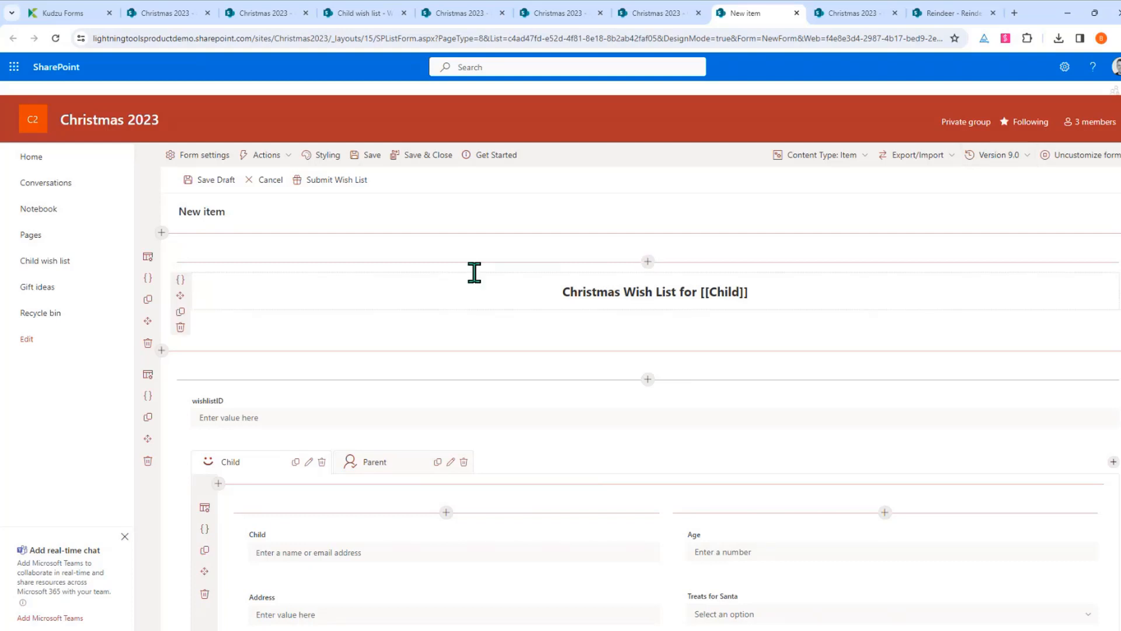
{"action": "left_click", "coordinate": [29, 157]}
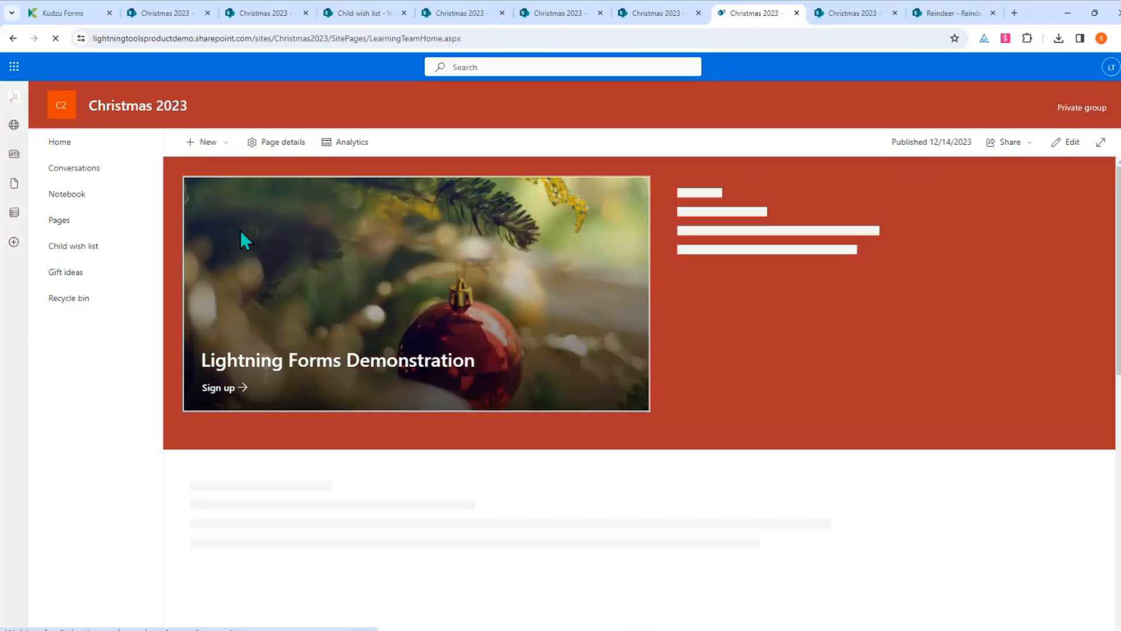
Edit the home page and insert a Lightning Tools Actions web part above Submit Wish List
{"action": "scroll", "coordinate": [330, 349], "scroll_direction": "down", "scroll_amount": 2}
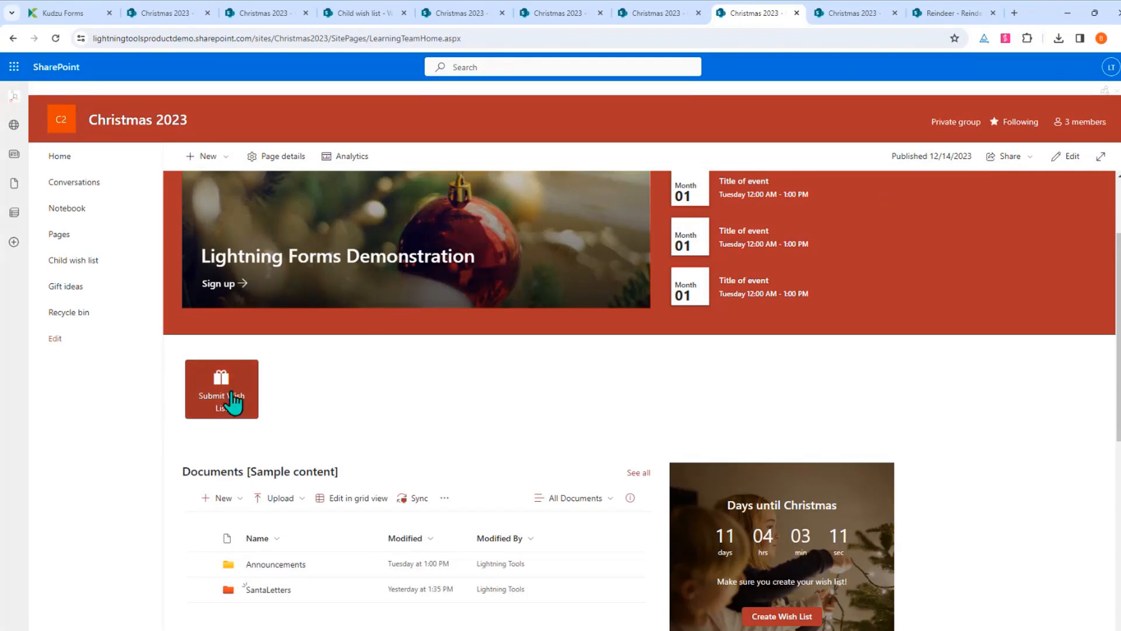
{"action": "left_click", "coordinate": [1069, 157]}
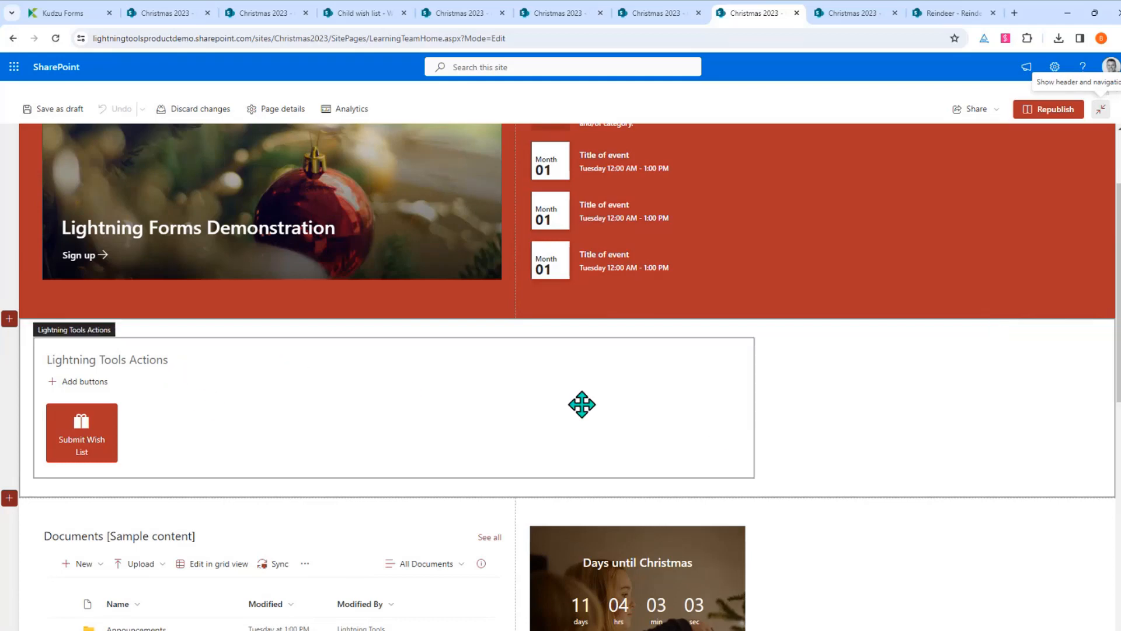
{"action": "left_click", "coordinate": [394, 328]}
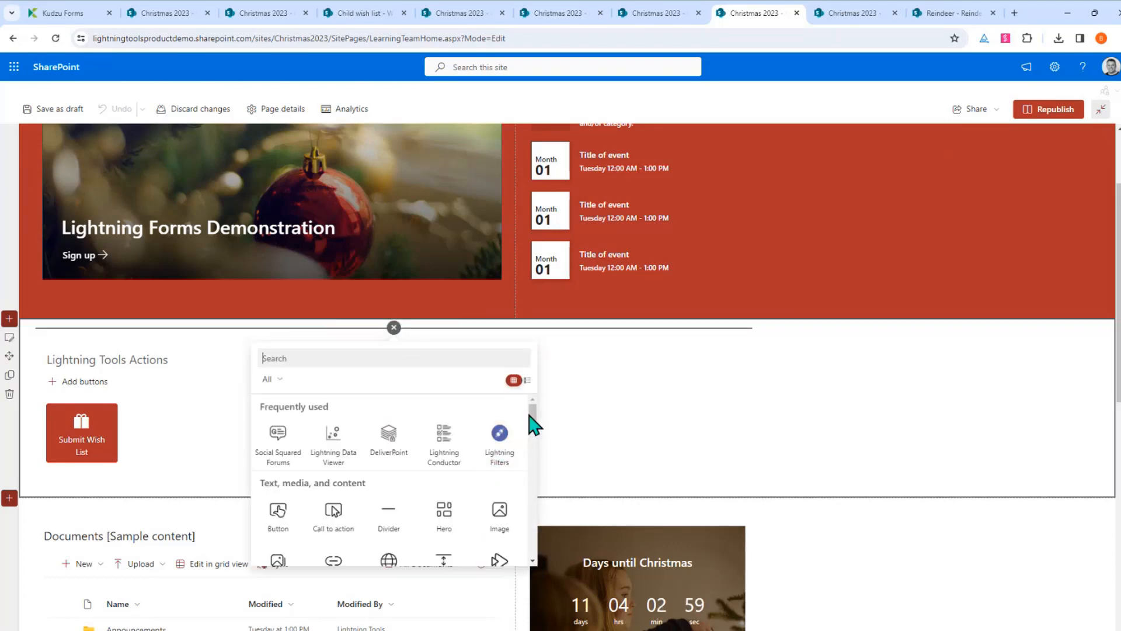
{"action": "left_click_drag", "start_coordinate": [532, 420], "coordinate": [524, 554]}
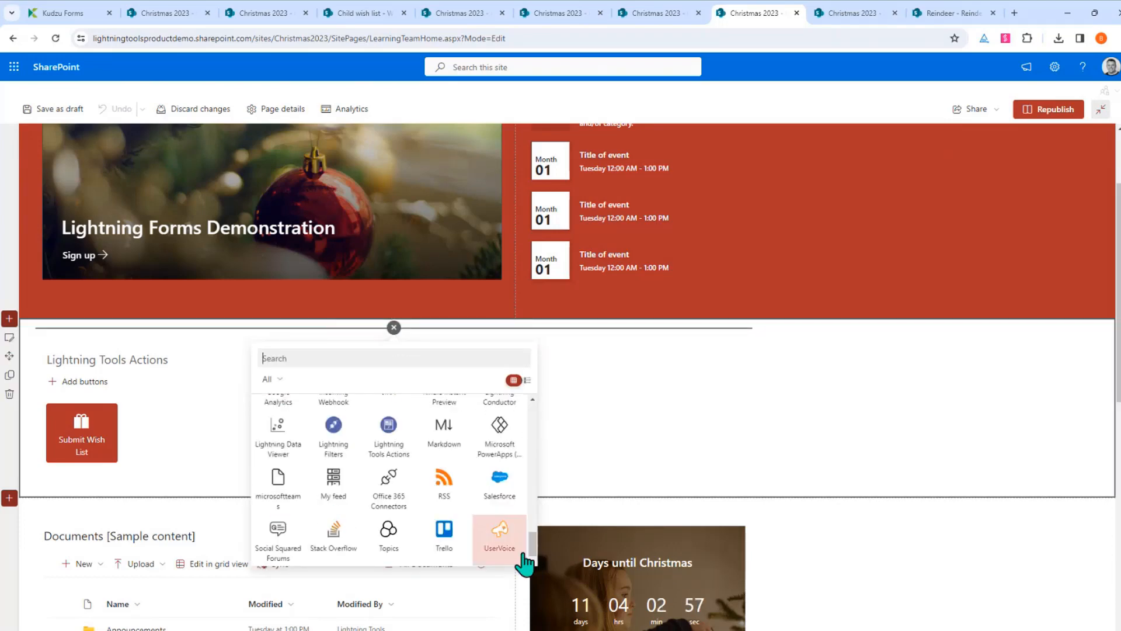
{"action": "left_click", "coordinate": [390, 445]}
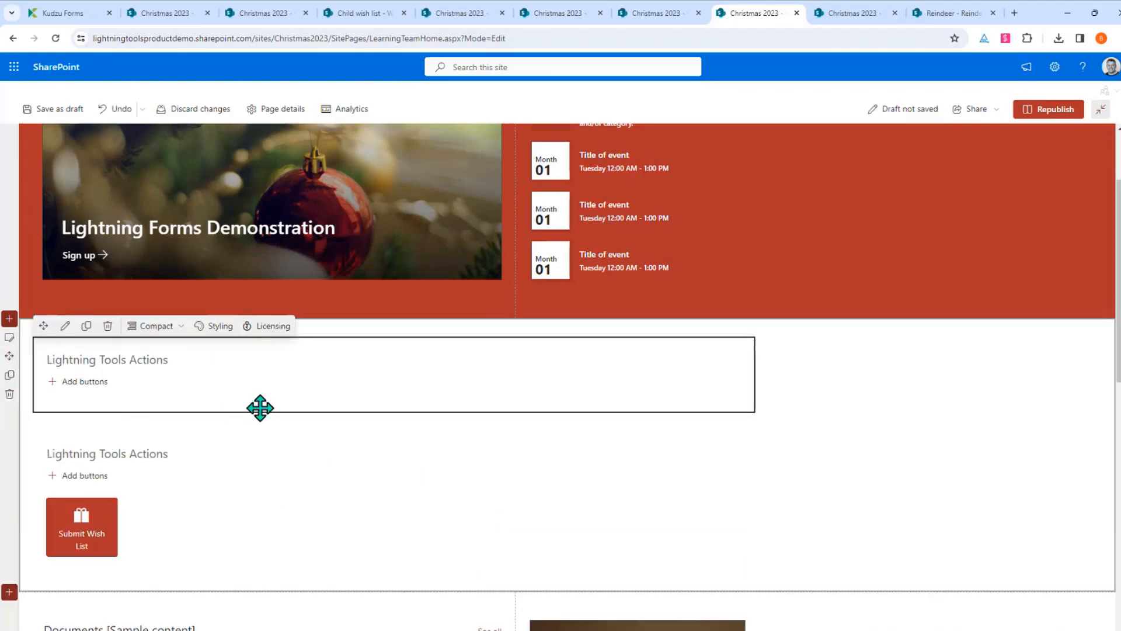
Add a button named 'Track Santa' with the shoe icon, found by searching 'track'
{"action": "left_click", "coordinate": [52, 383]}
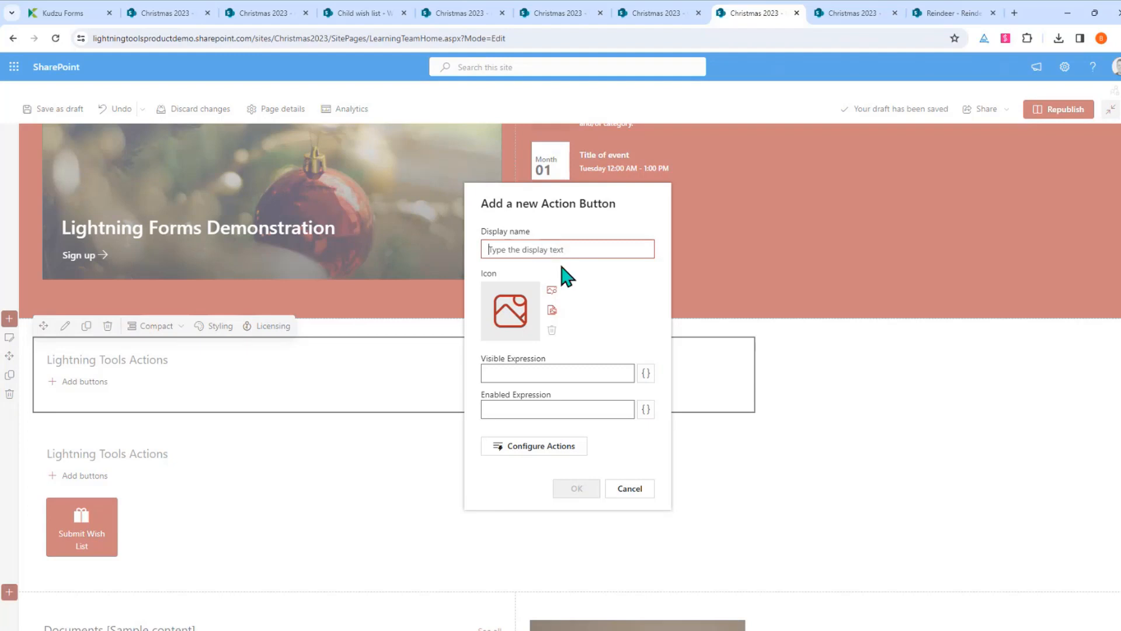
{"action": "type", "text": "Track"}
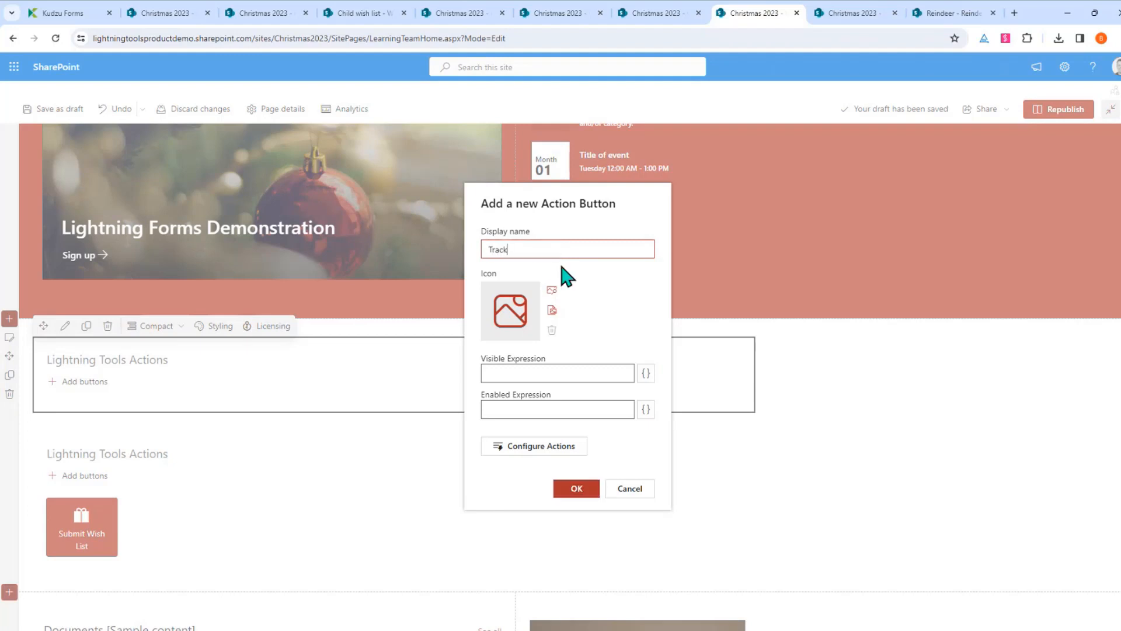
{"action": "type", "text": " Santa"}
{"action": "left_click", "coordinate": [510, 345]}
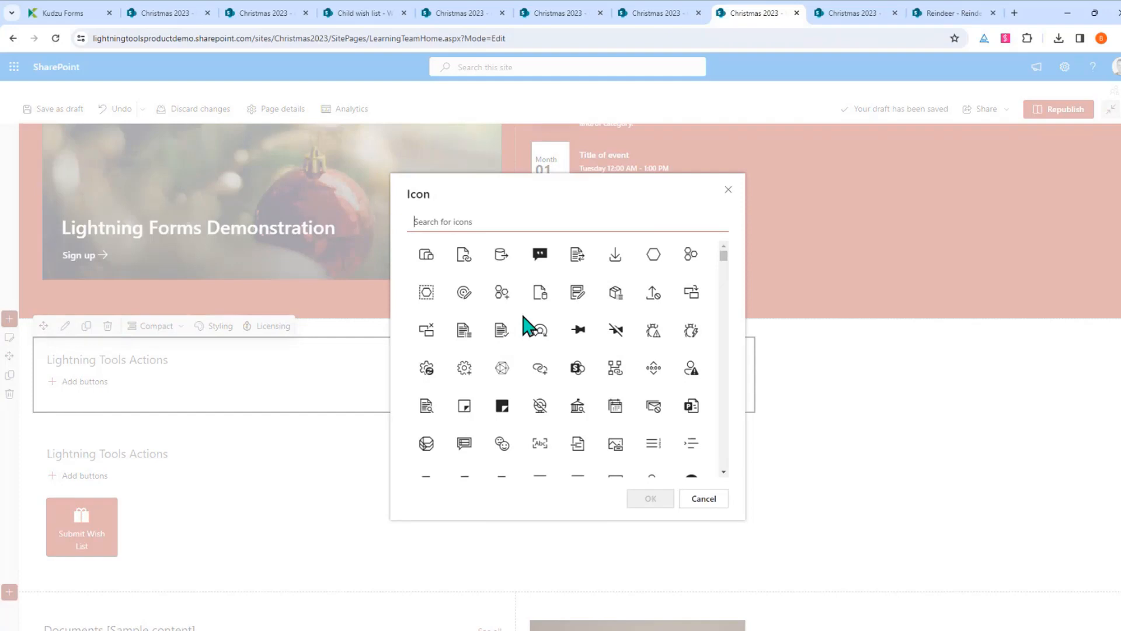
{"action": "type", "text": "track"}
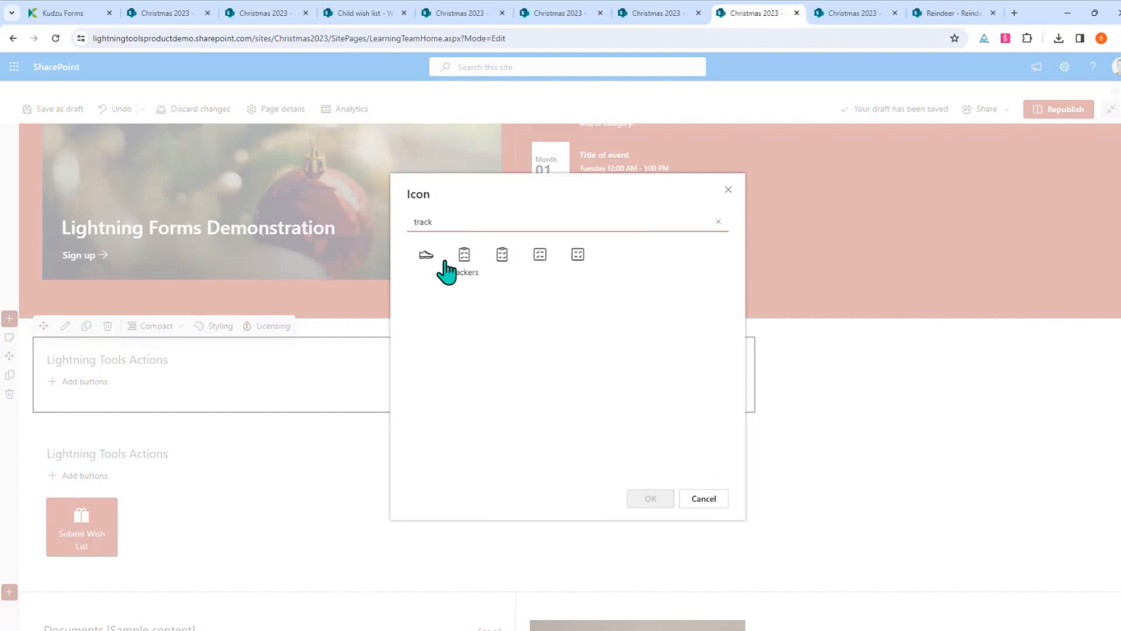
{"action": "left_click", "coordinate": [426, 255]}
{"action": "left_click", "coordinate": [646, 500]}
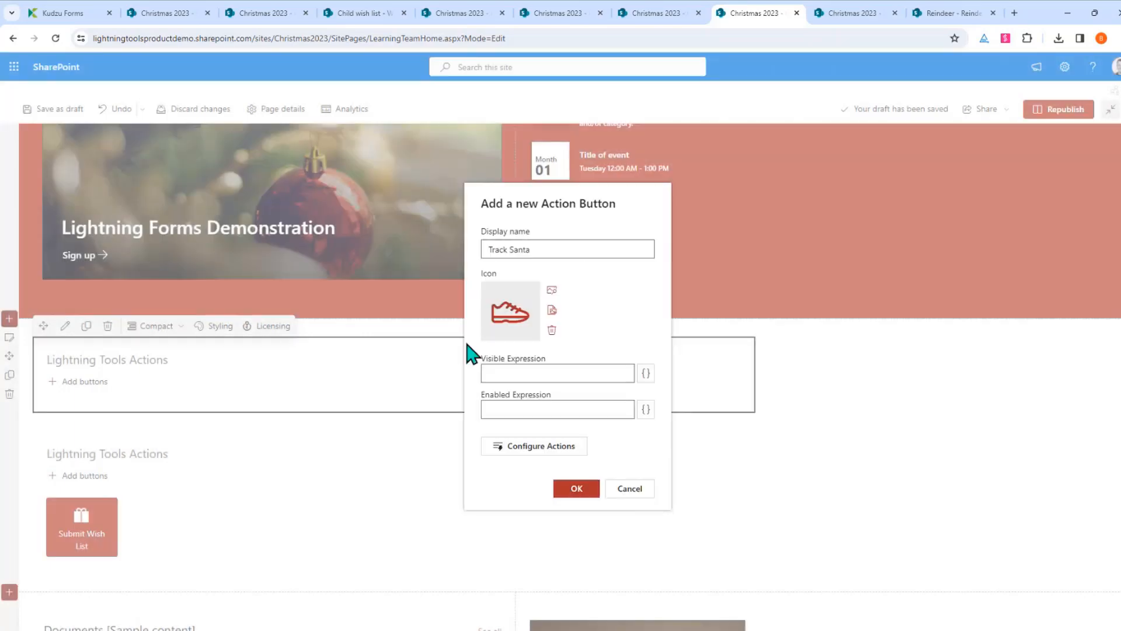
Try configuring an Open web page click action for the button, then cancel it
{"action": "left_click", "coordinate": [529, 448]}
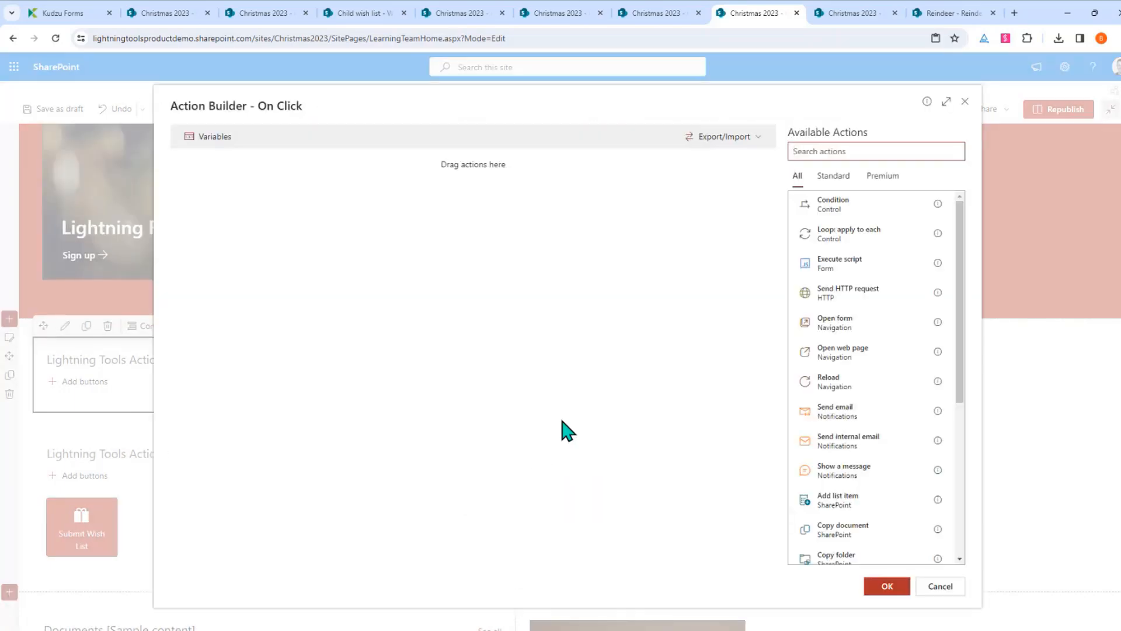
{"action": "left_click", "coordinate": [842, 363]}
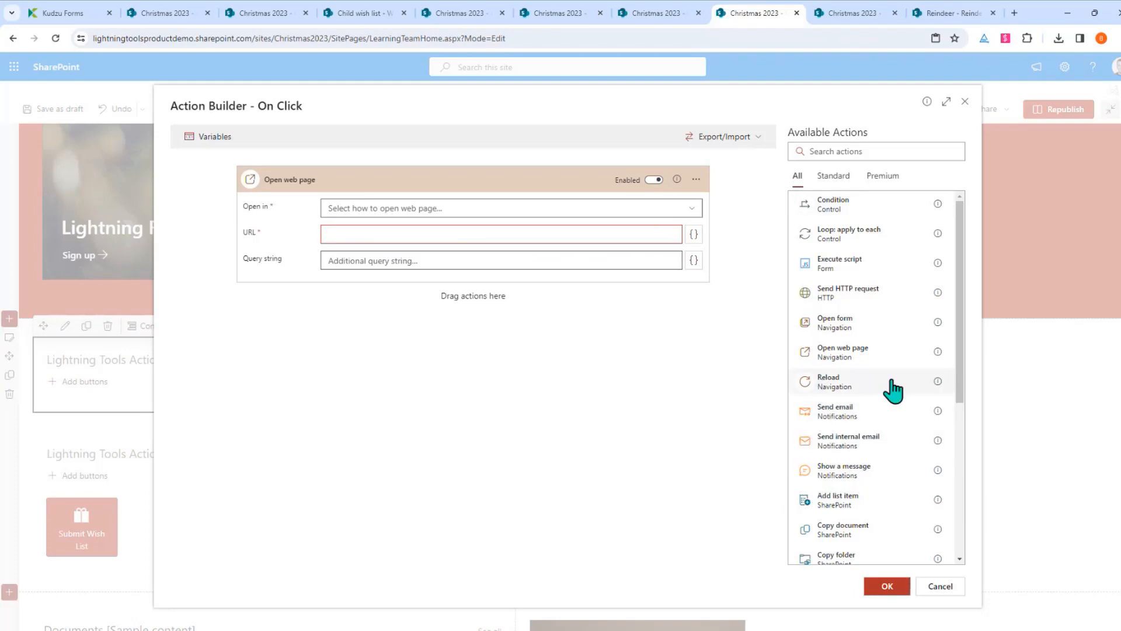
{"action": "scroll", "coordinate": [879, 465], "scroll_direction": "down", "scroll_amount": 2}
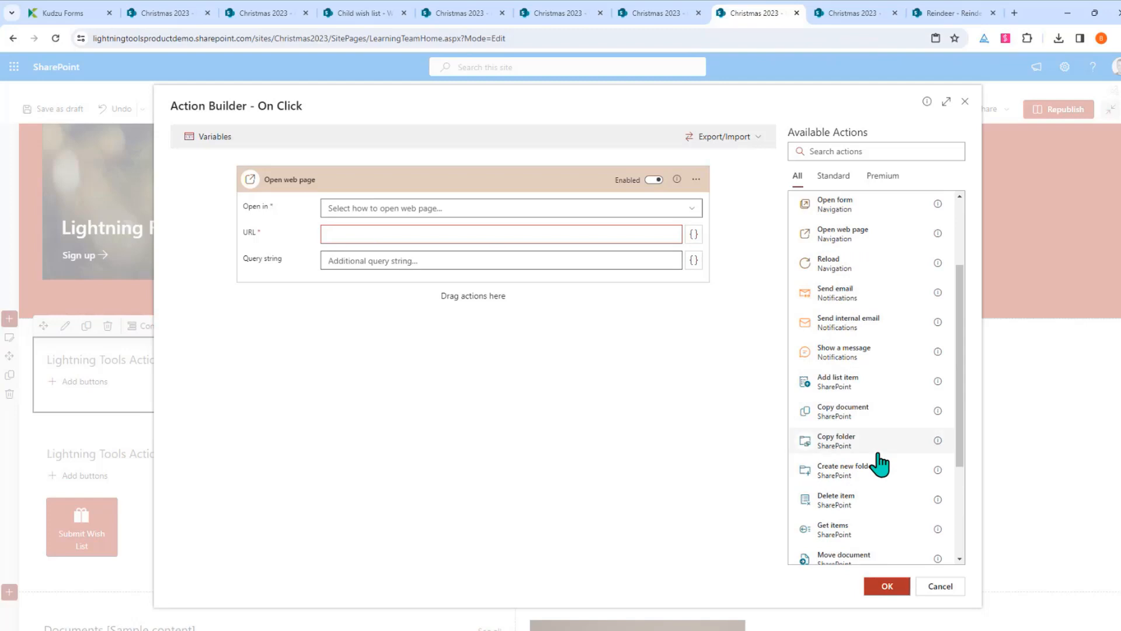
{"action": "scroll", "coordinate": [879, 464], "scroll_direction": "down", "scroll_amount": 3}
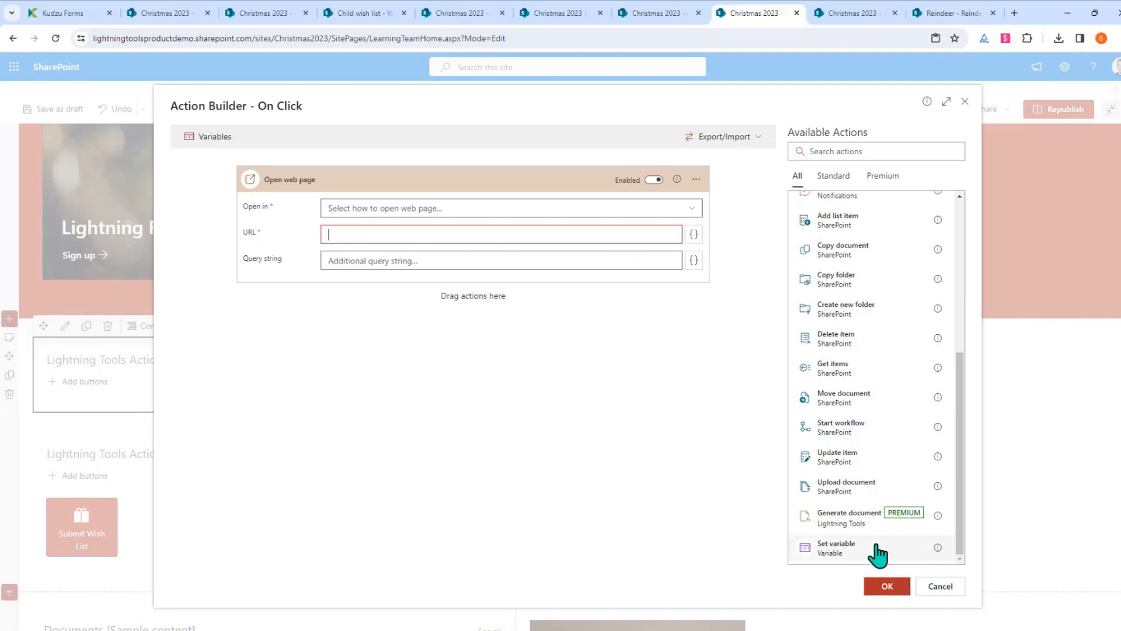
{"action": "scroll", "coordinate": [878, 555], "scroll_direction": "up", "scroll_amount": 4}
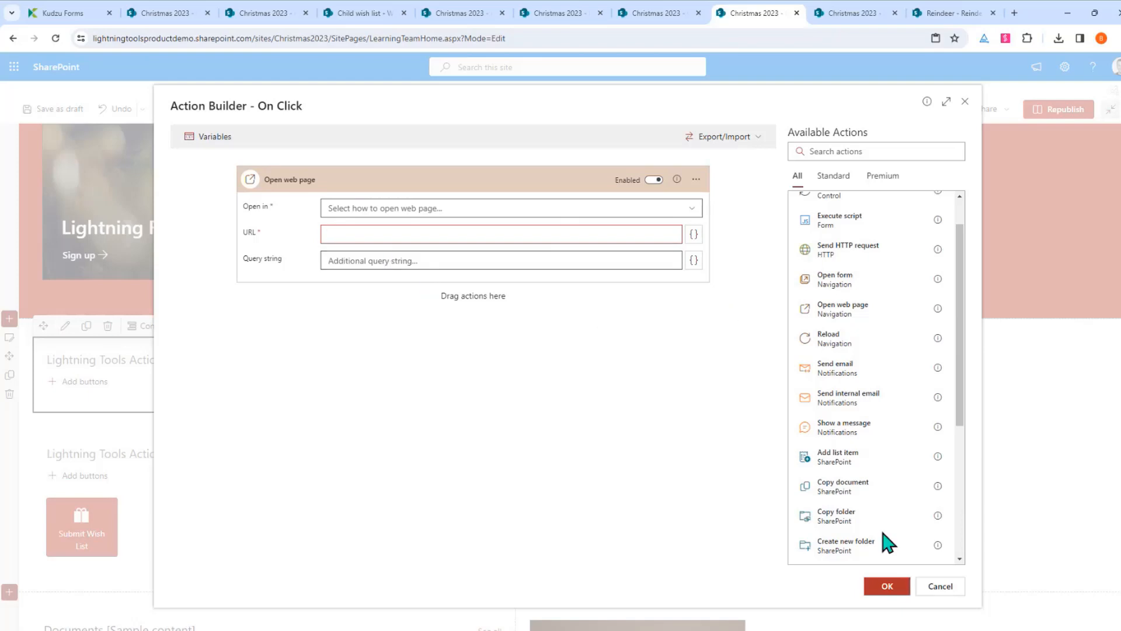
{"action": "left_click", "coordinate": [886, 588]}
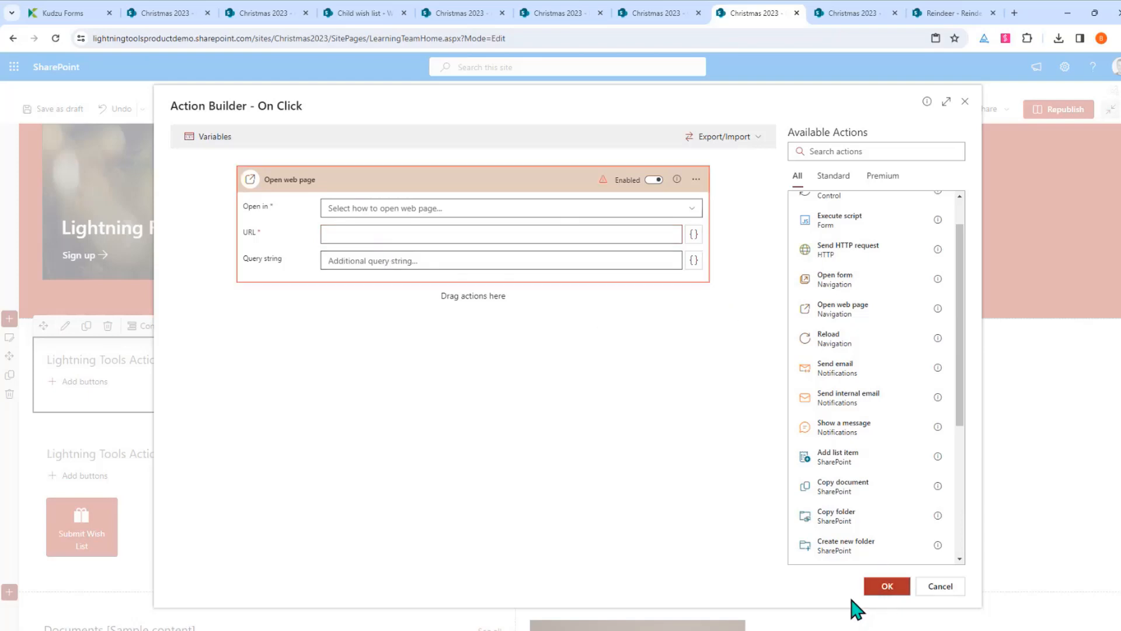
{"action": "left_click", "coordinate": [930, 587]}
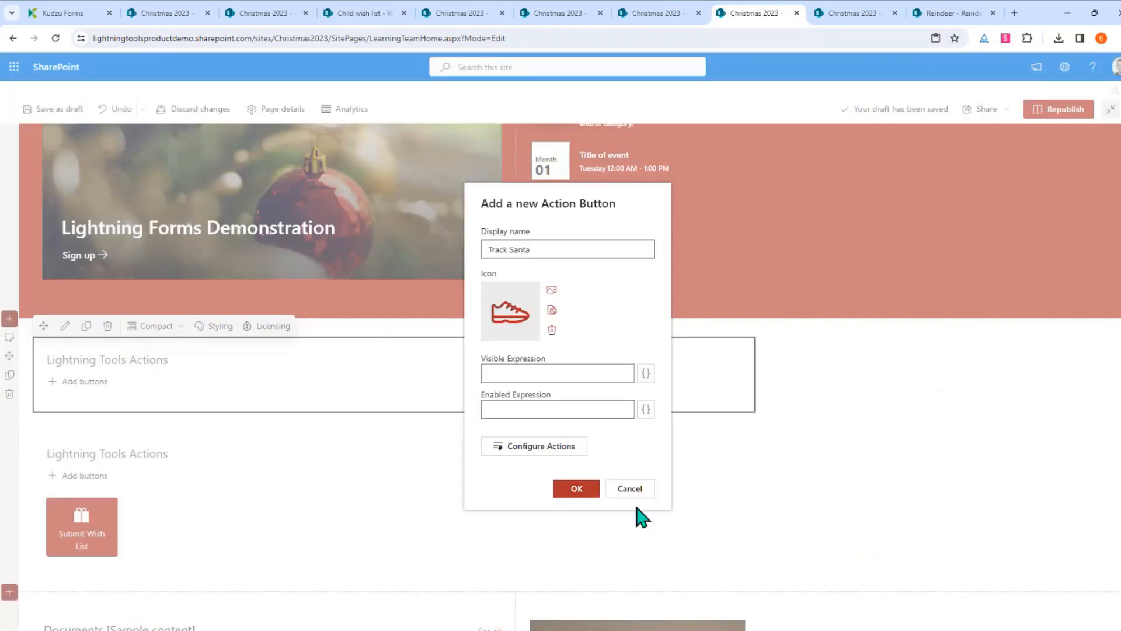
Add the Track Santa button to the web part and try outlined, then red tile styles
{"action": "left_click", "coordinate": [577, 488]}
{"action": "mouse_move", "coordinate": [97, 420]}
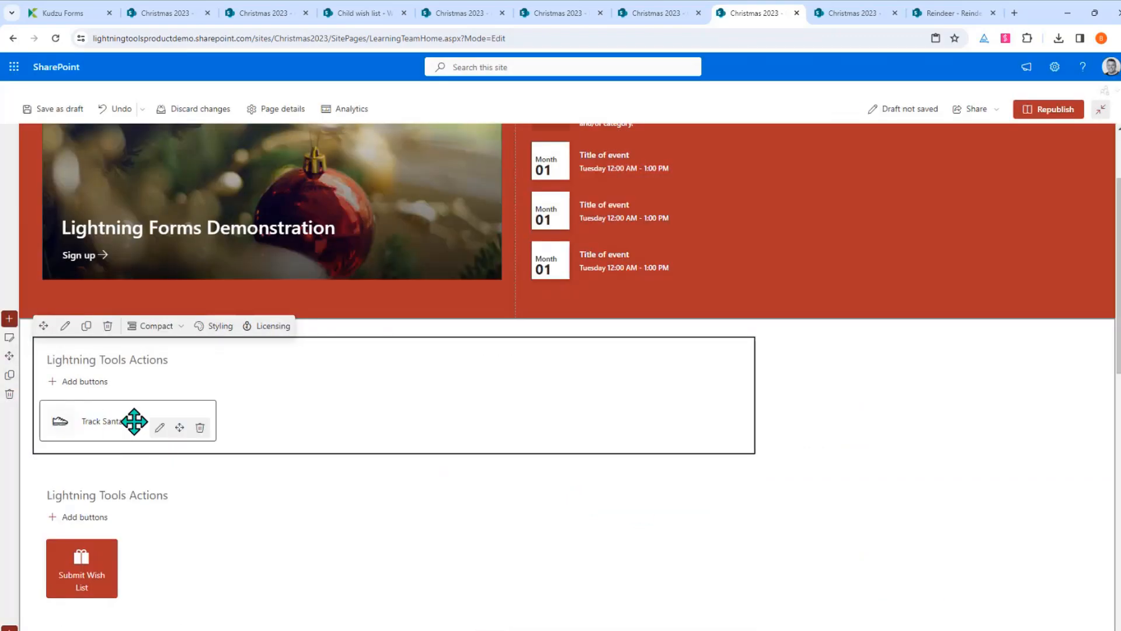
{"action": "left_click", "coordinate": [65, 326]}
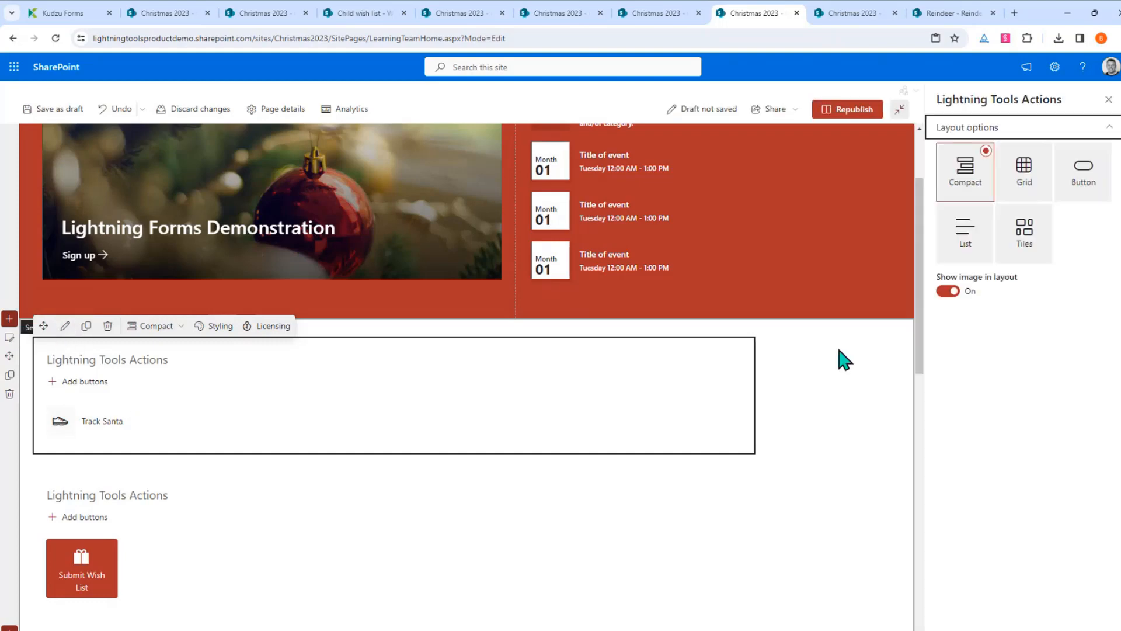
{"action": "left_click", "coordinate": [1092, 181]}
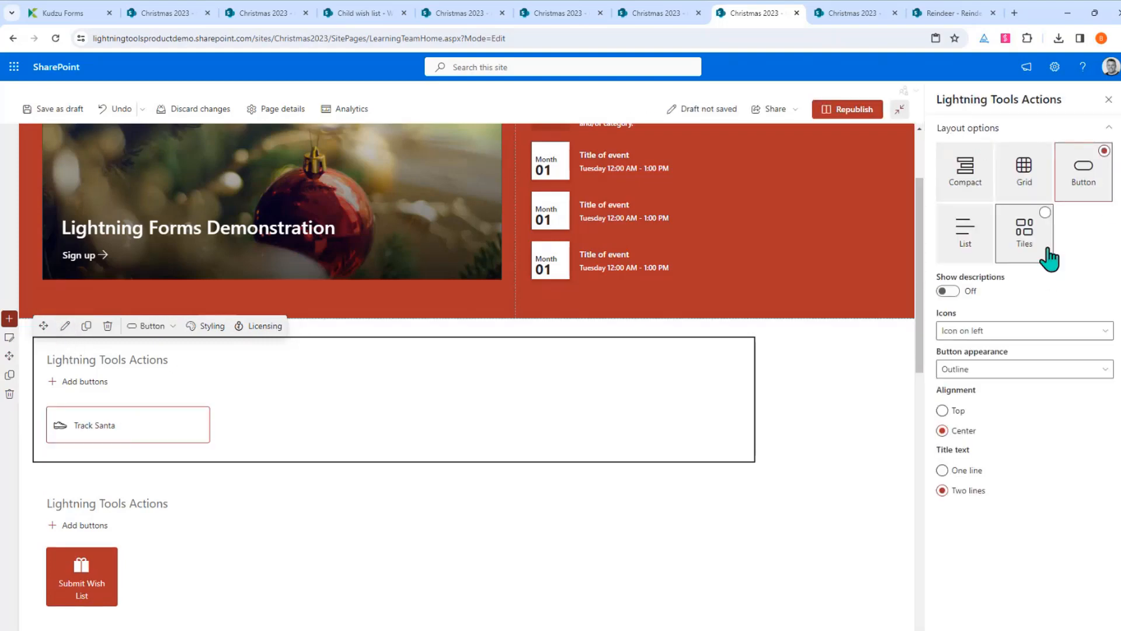
{"action": "left_click", "coordinate": [1021, 237]}
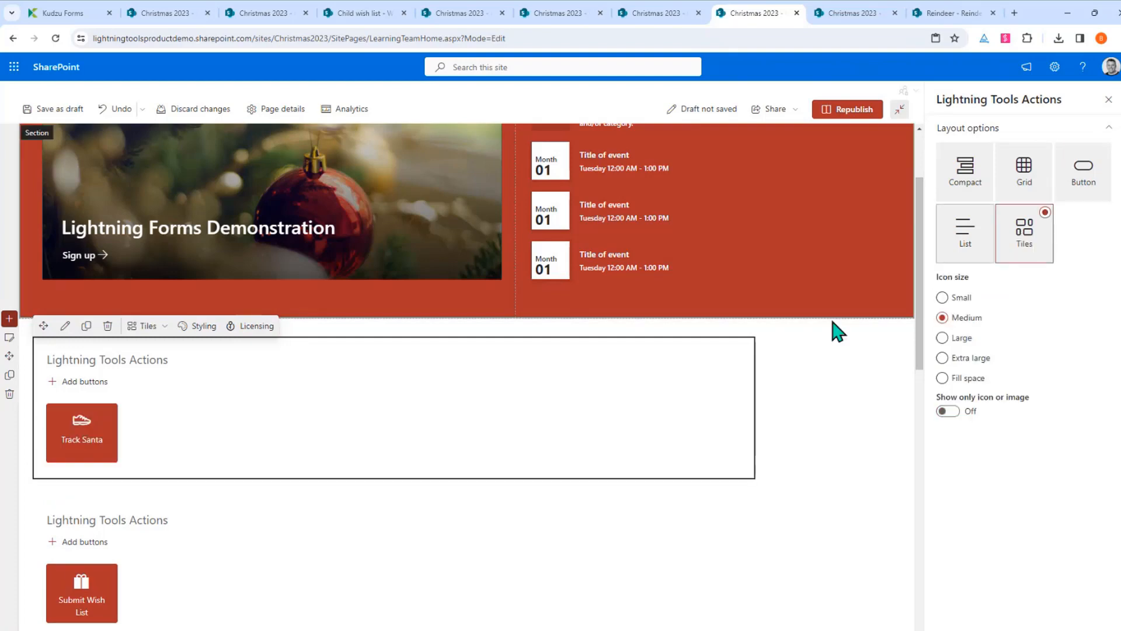
Compare the Grid, List and Compact layouts, then settle on Tiles for Track Santa
{"action": "left_click", "coordinate": [1022, 187]}
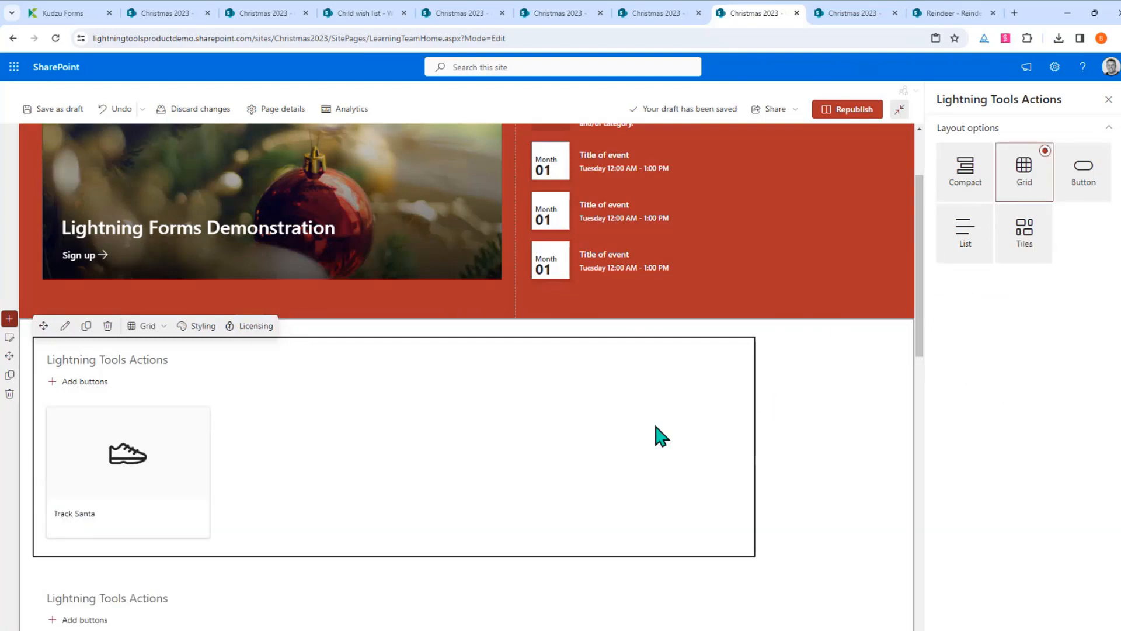
{"action": "left_click", "coordinate": [965, 259]}
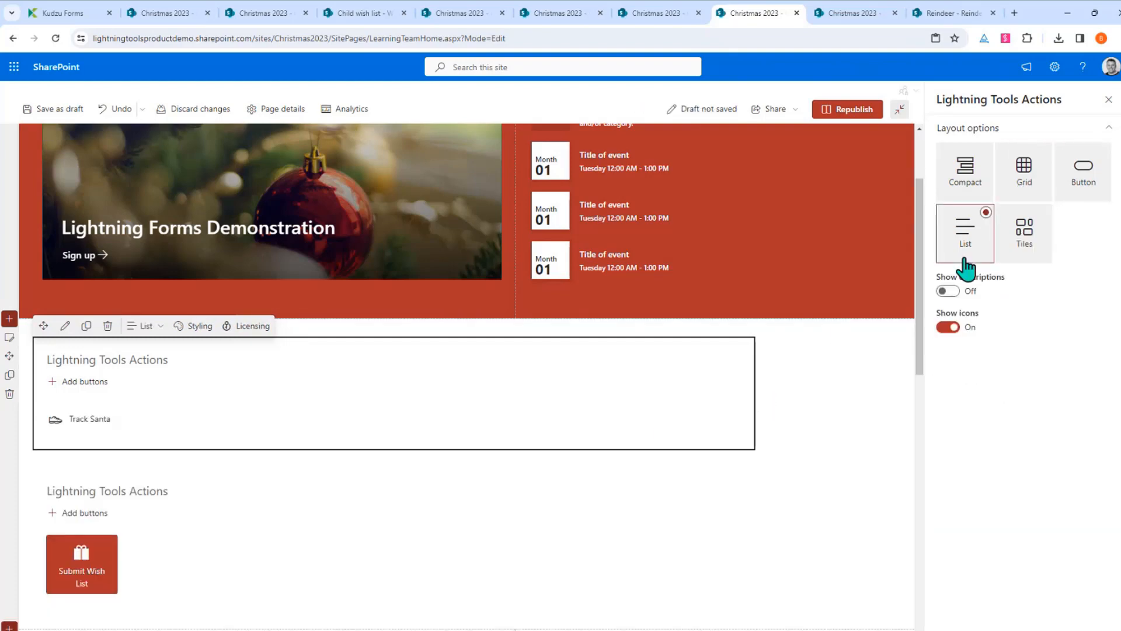
{"action": "left_click", "coordinate": [967, 187]}
{"action": "left_click", "coordinate": [1002, 192]}
{"action": "left_click", "coordinate": [1019, 250]}
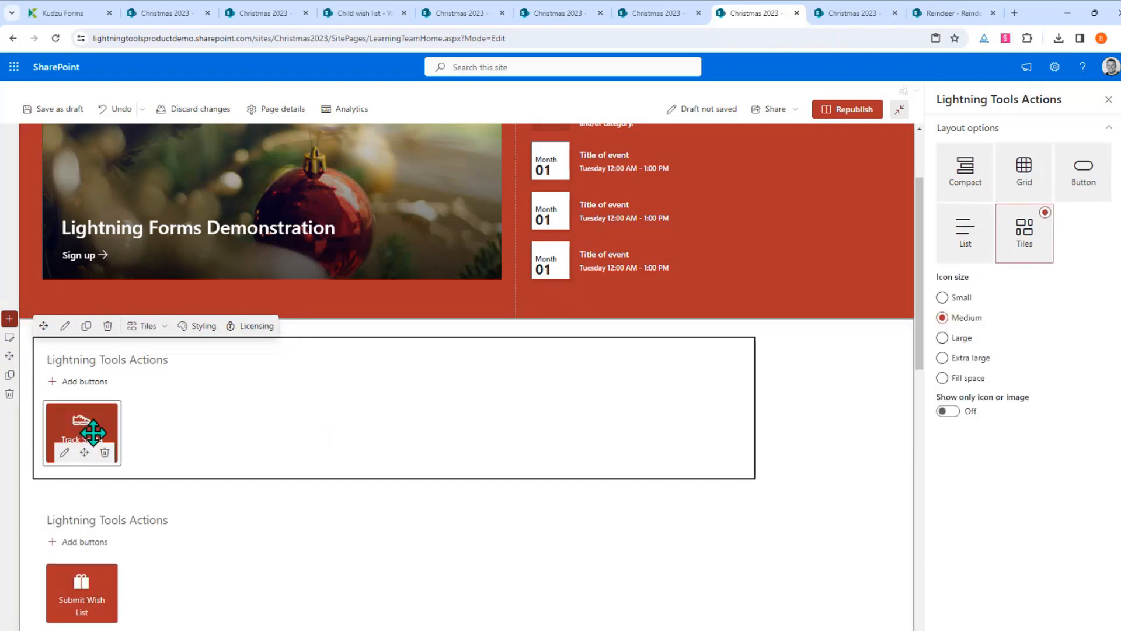
Review the Track Santa button settings without changes, then bring the Santa Letter email into view
{"action": "left_click", "coordinate": [64, 452]}
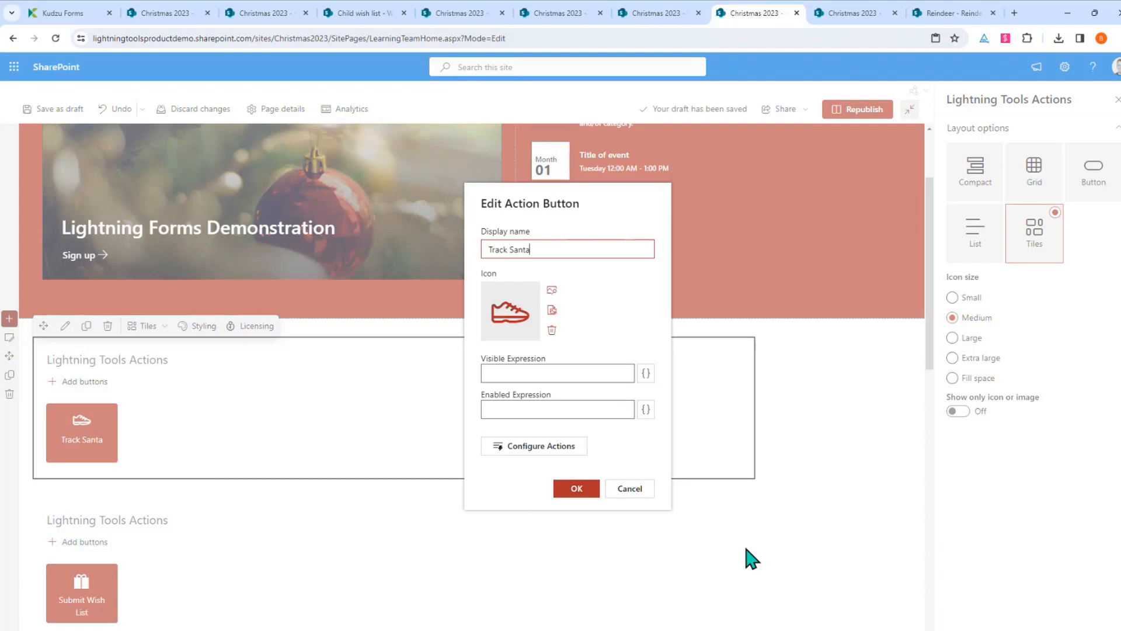
{"action": "left_click", "coordinate": [623, 491]}
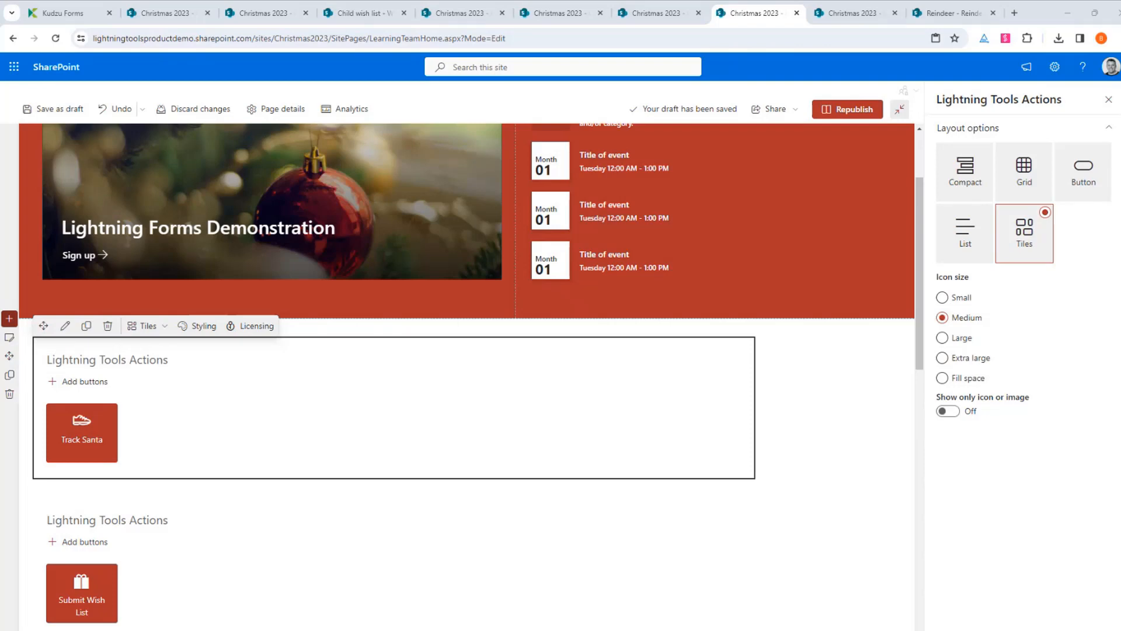
{"action": "left_click_drag", "start_coordinate": [467, 630], "coordinate": [452, 155]}
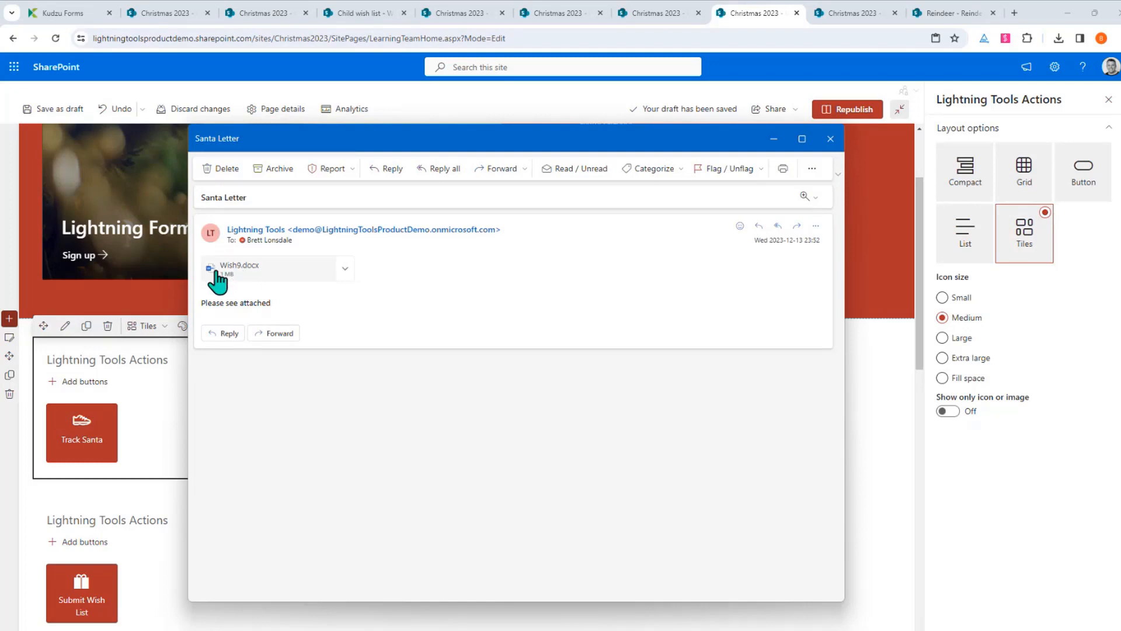
{"action": "left_click", "coordinate": [251, 275]}
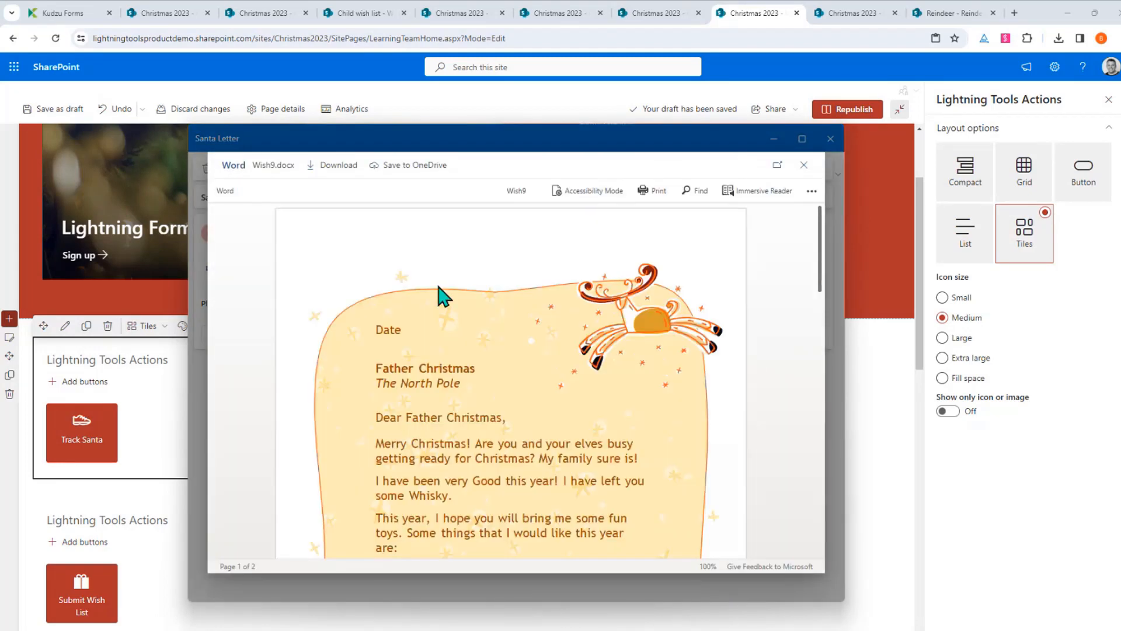
{"action": "scroll", "coordinate": [517, 430], "scroll_direction": "down", "scroll_amount": 3}
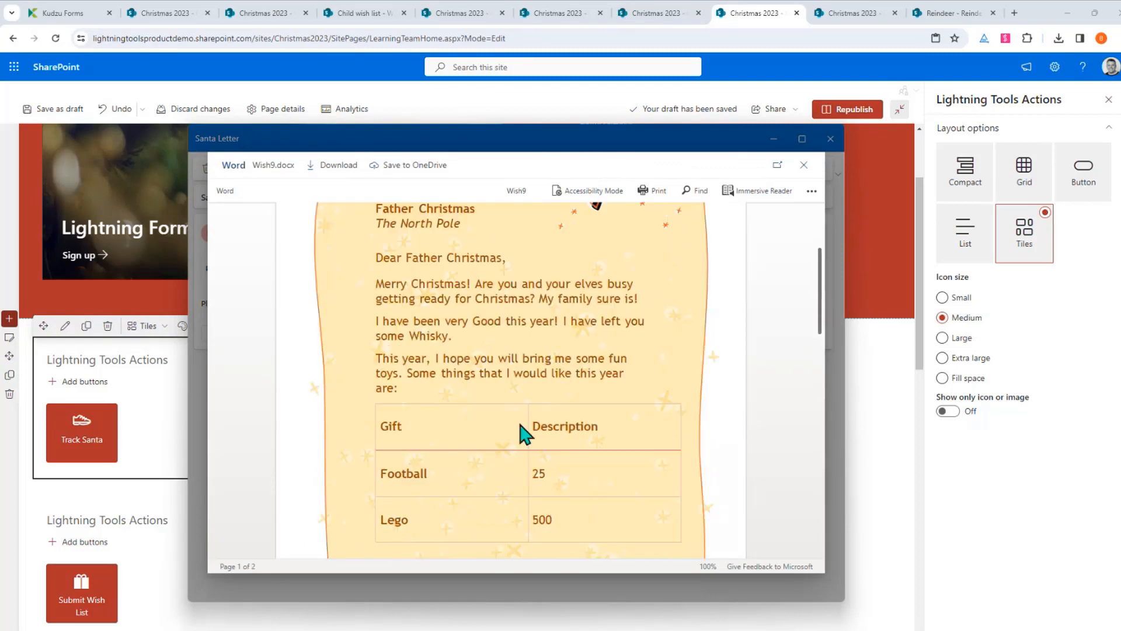
{"action": "left_click", "coordinate": [804, 166]}
{"action": "left_click", "coordinate": [830, 139]}
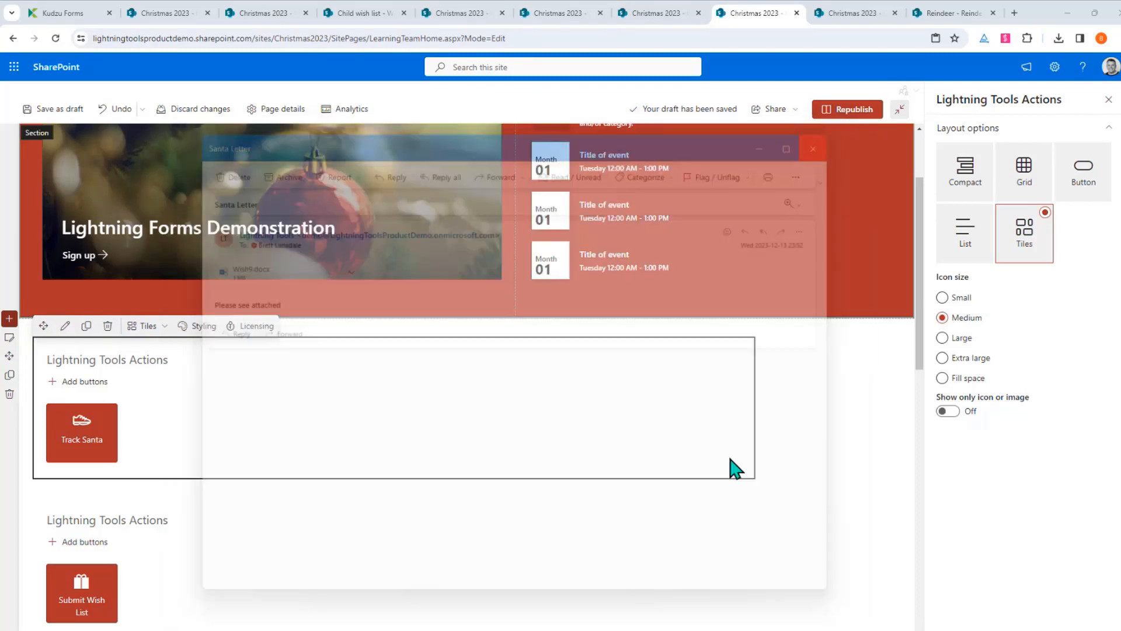